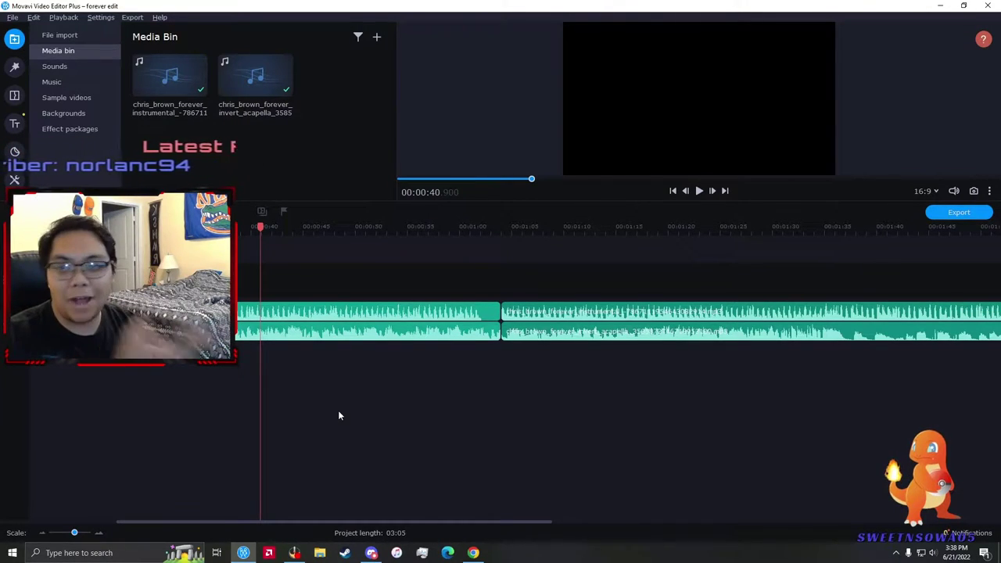
- Return the playhead to the start of the timeline and clear the clip selection
scroll(329, 413, left, 3)
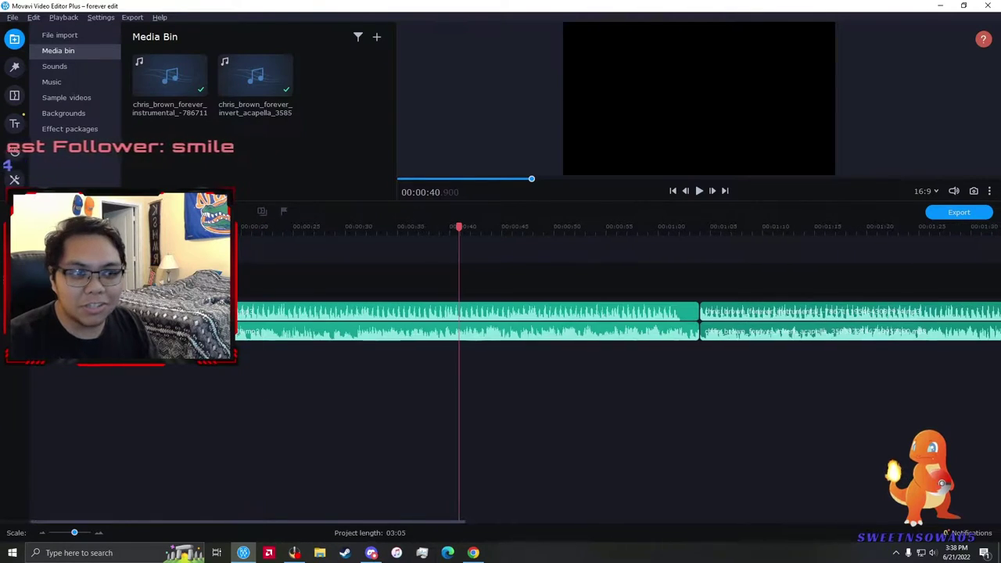
click(469, 330)
key(Home)
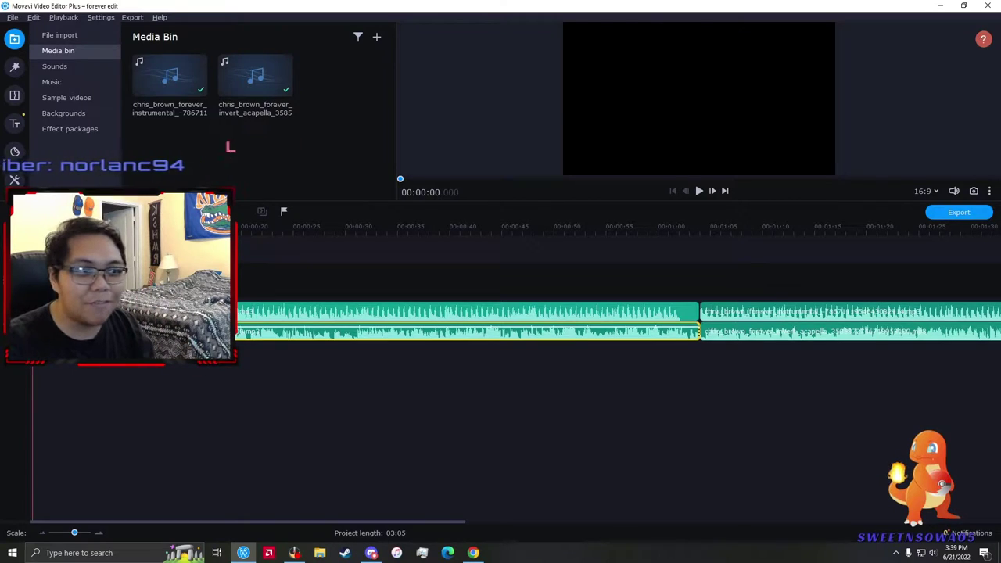
key(Escape)
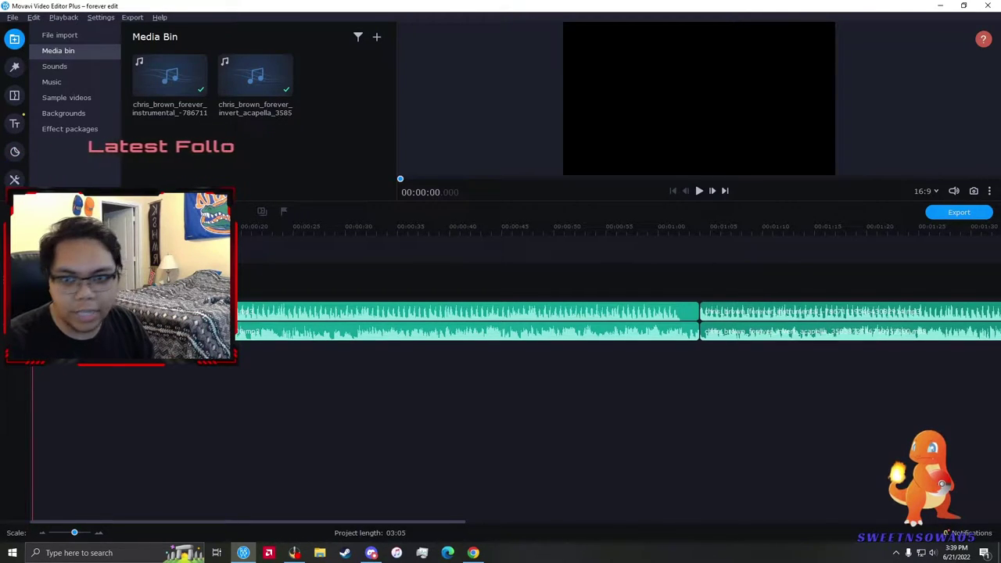
- Enlarge the preview area by lowering its boundary with the timeline, leaving no clip selected
drag(225, 465, 224, 464)
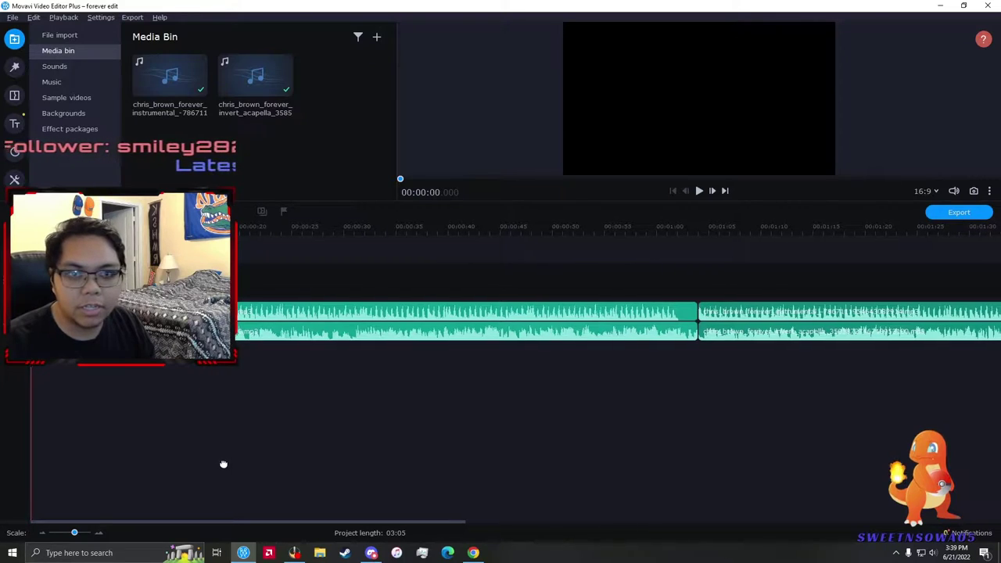
drag(334, 201, 336, 307)
click(212, 408)
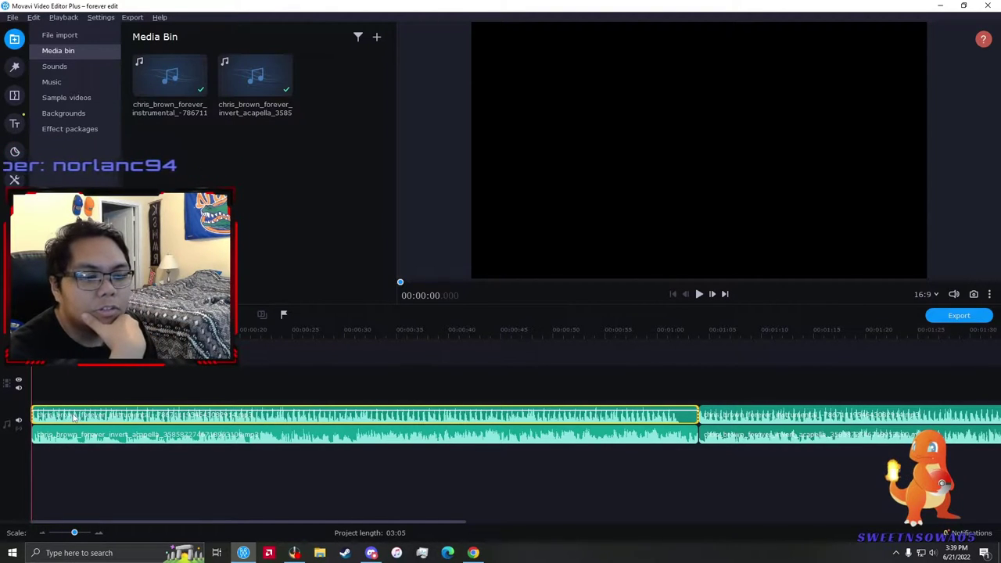
click(111, 382)
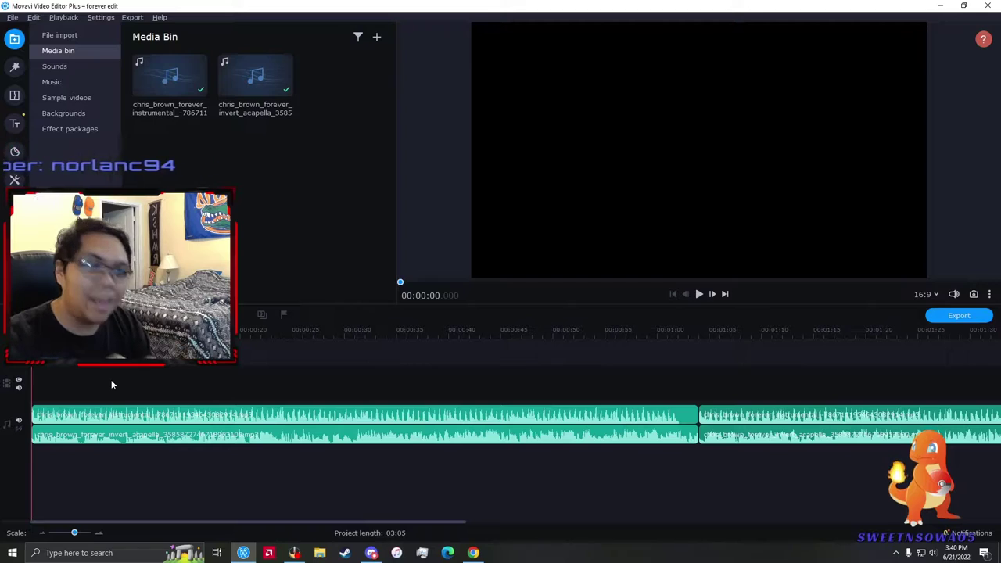
- Listen to the forever edit from the beginning for about 18 seconds, and return the playhead to the start
key(space)
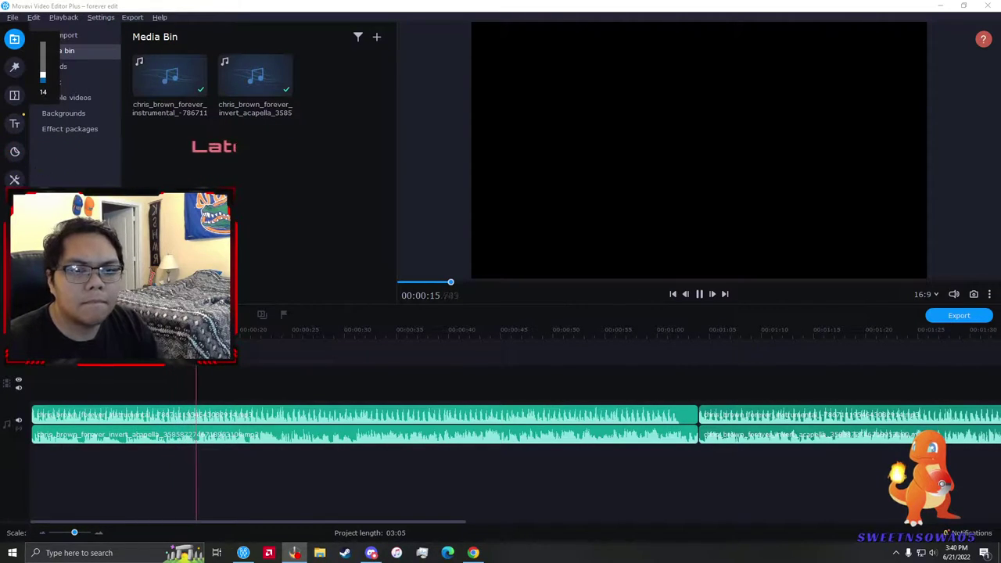
key(space)
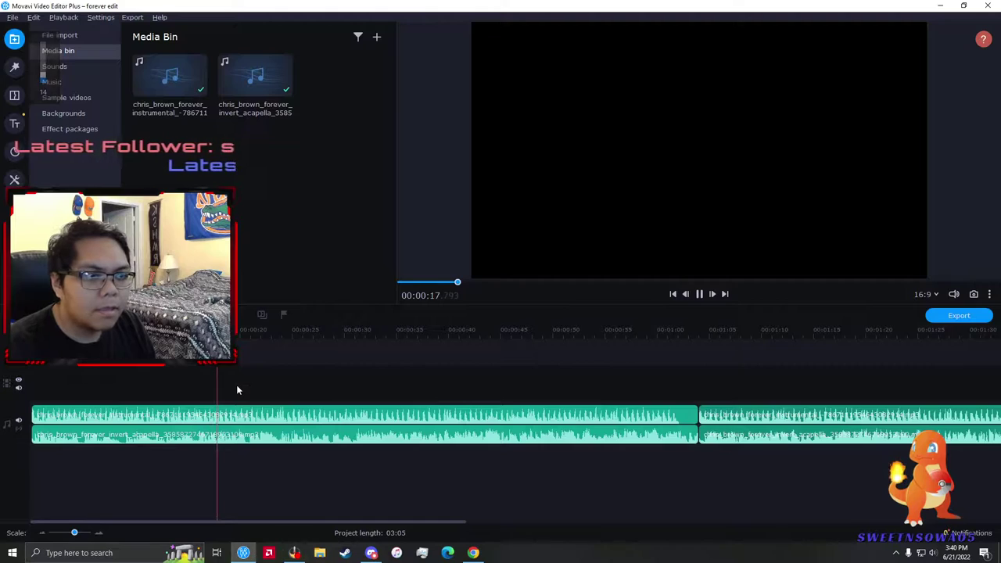
scroll(226, 389, down, 1)
scroll(225, 389, up, 2)
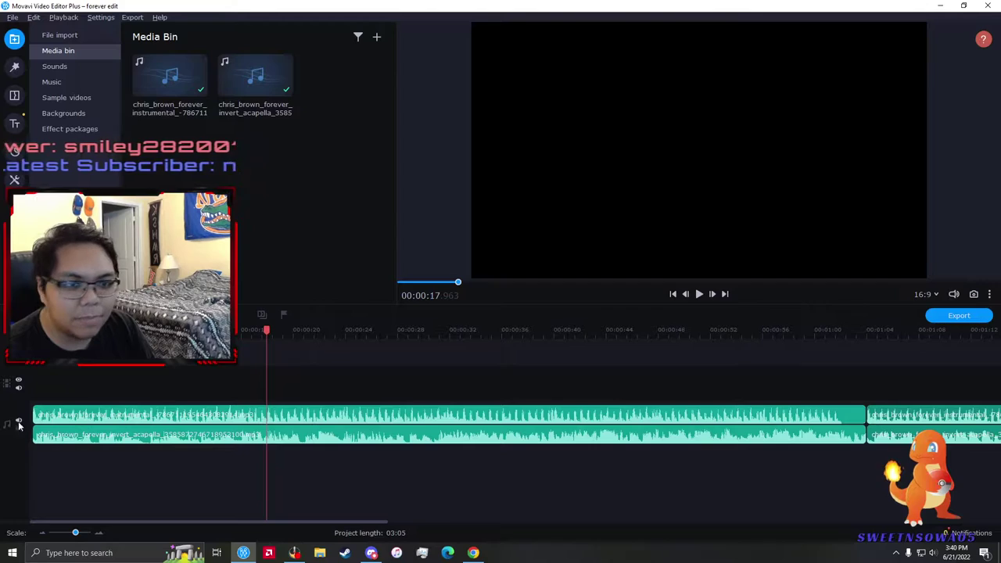
key(alt+Tab)
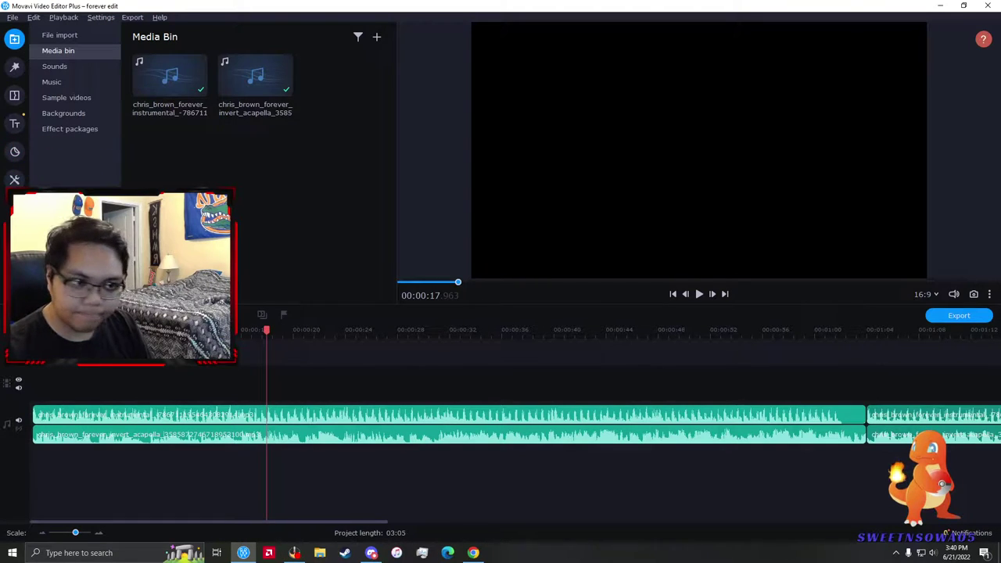
click(35, 416)
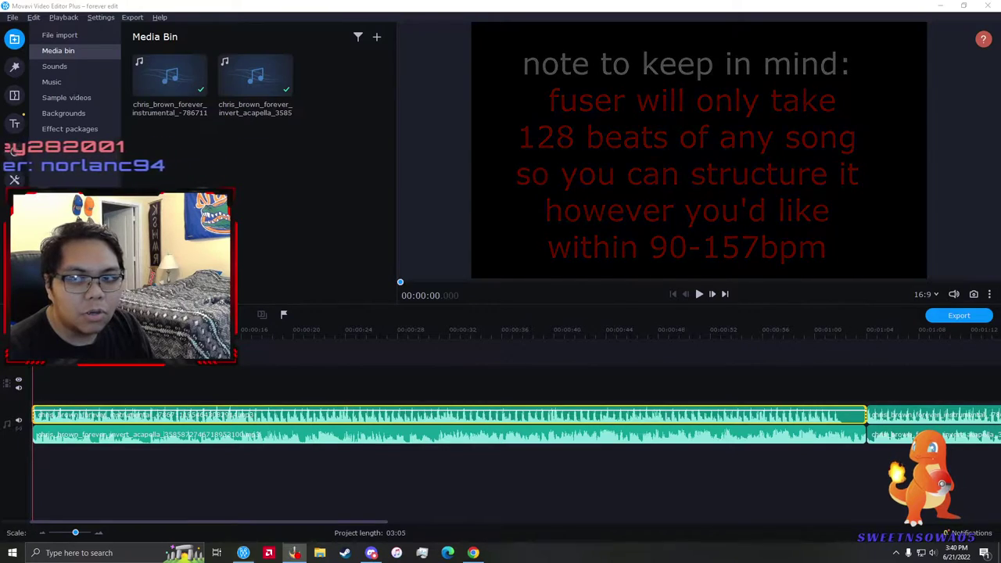
click(272, 385)
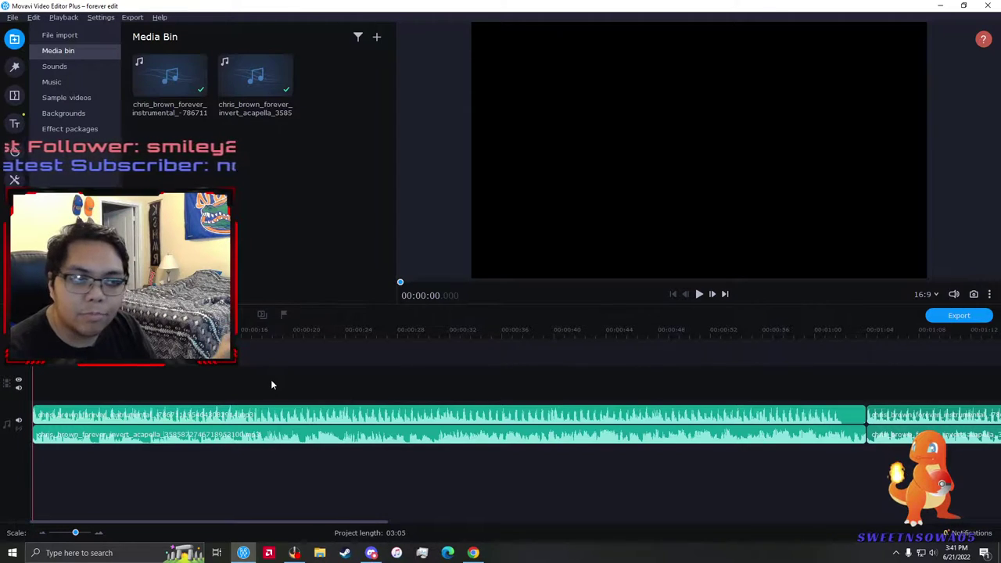
- Open the project "jungle fury edit" from the Videos folder
key(ctrl+o)
scroll(280, 179, down, 3)
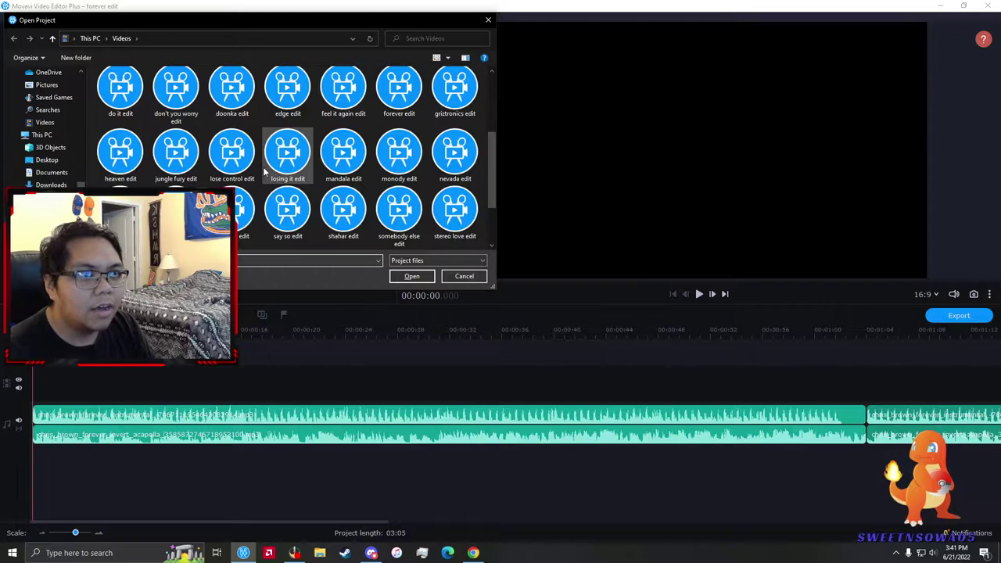
scroll(274, 171, up, 3)
scroll(290, 164, down, 2)
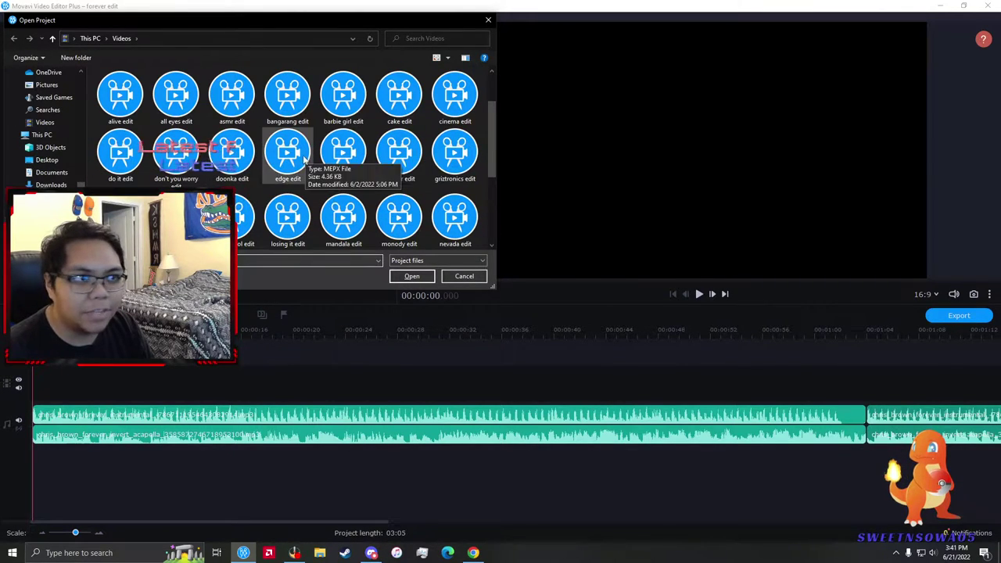
scroll(383, 205, down, 1)
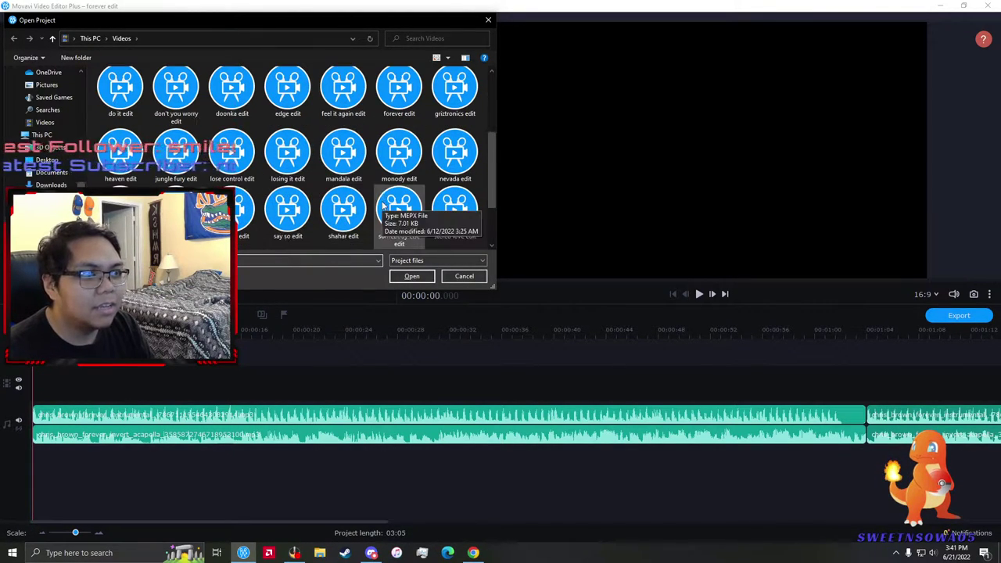
double_click(186, 165)
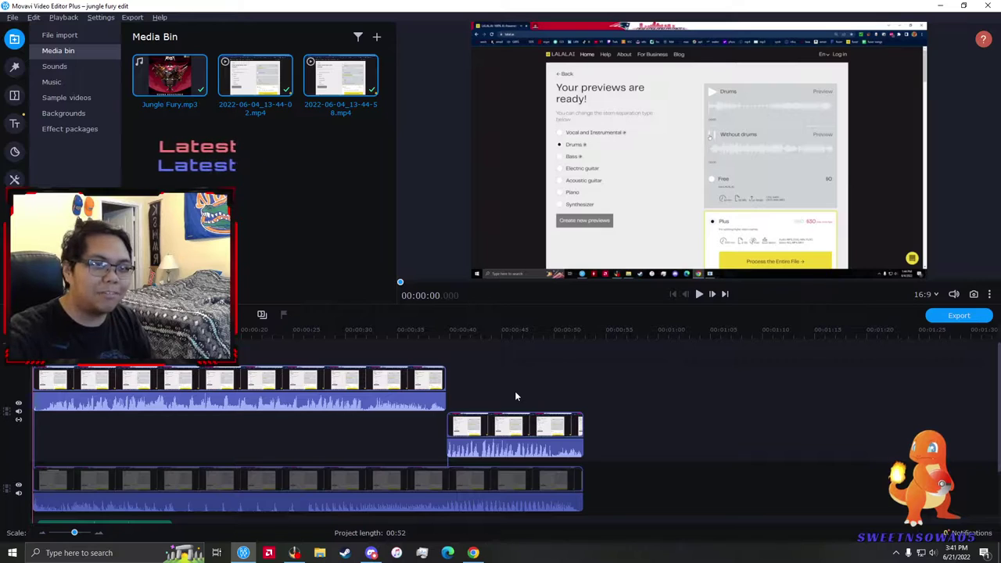
- Enable the dimmed full-length video clip on the lower video track and view the Jungle Fury audio clips beneath it
right_click(474, 494)
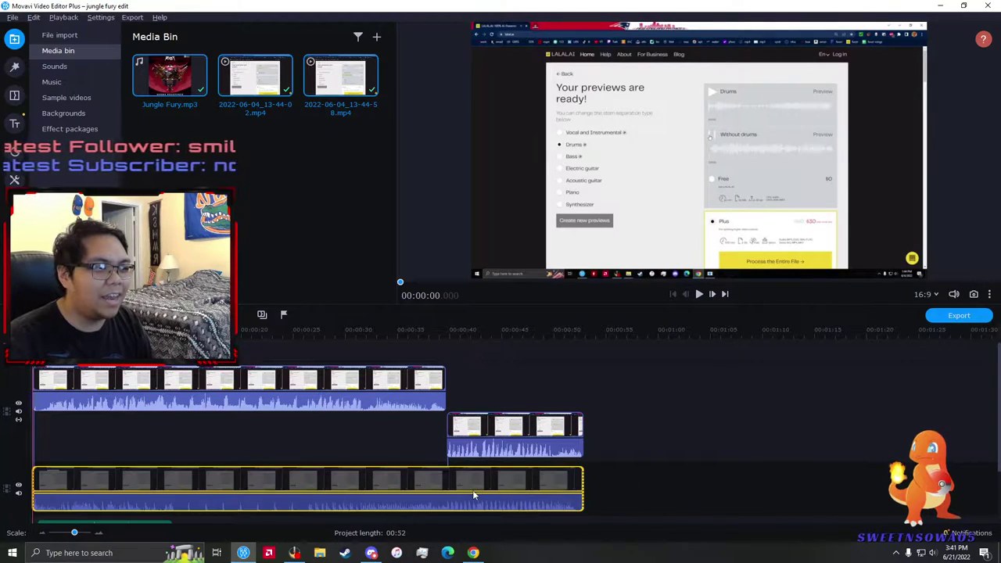
click(517, 292)
click(331, 416)
scroll(331, 415, down, 3)
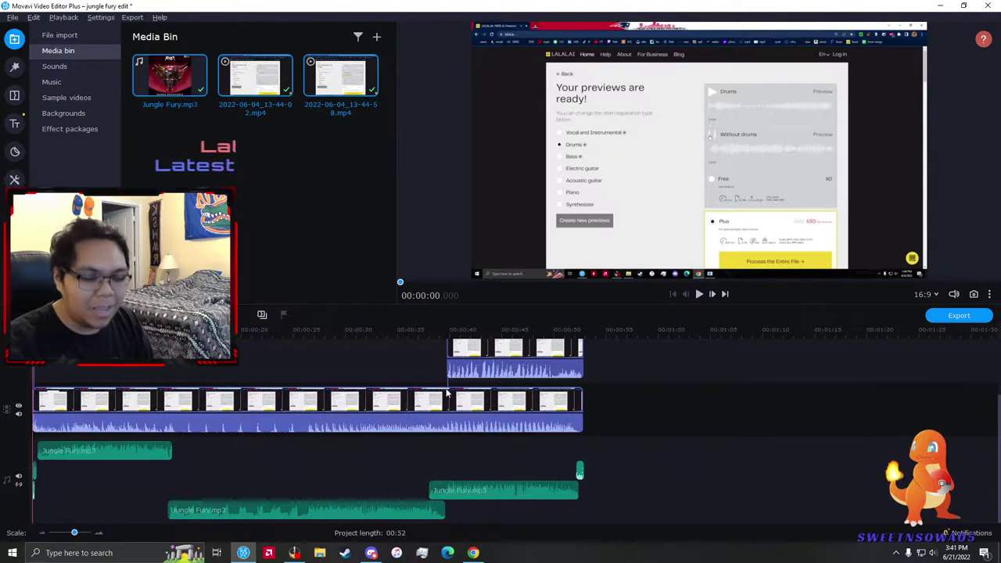
- Reopen the "forever edit" project from the Videos folder, discarding the changes to the jungle fury edit
key(ctrl+n)
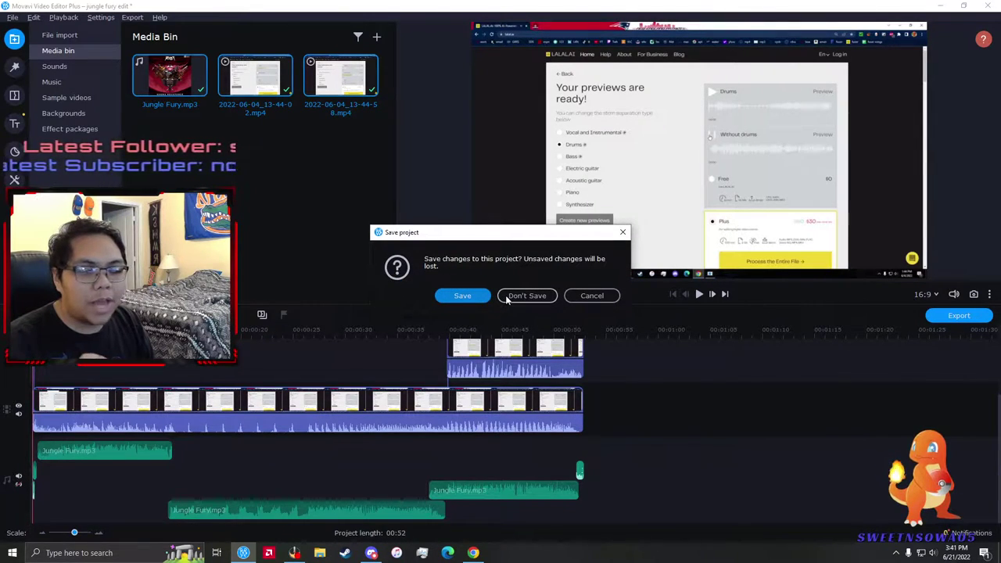
click(592, 296)
key(ctrl+o)
click(530, 297)
scroll(233, 187, down, 1)
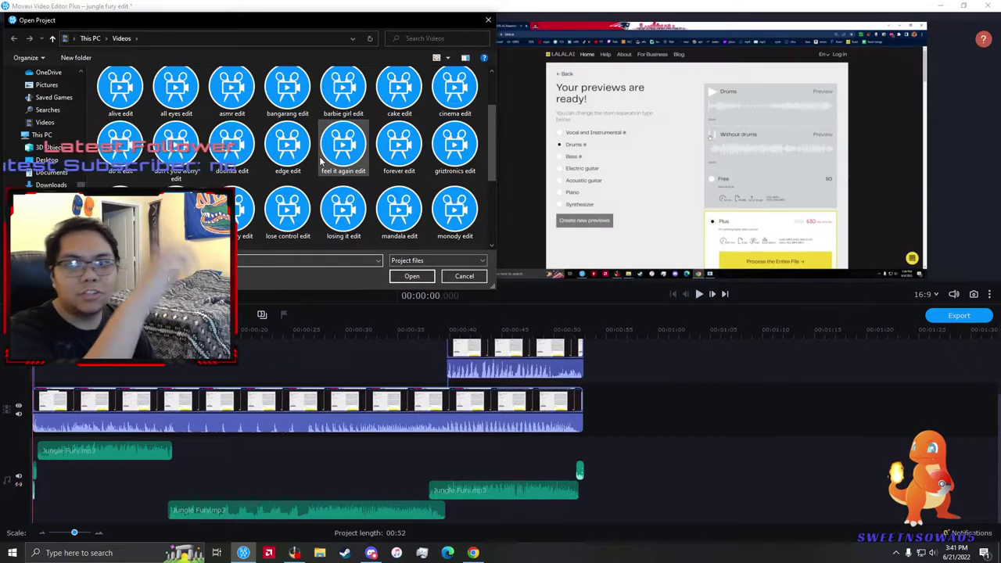
scroll(182, 136, up, 1)
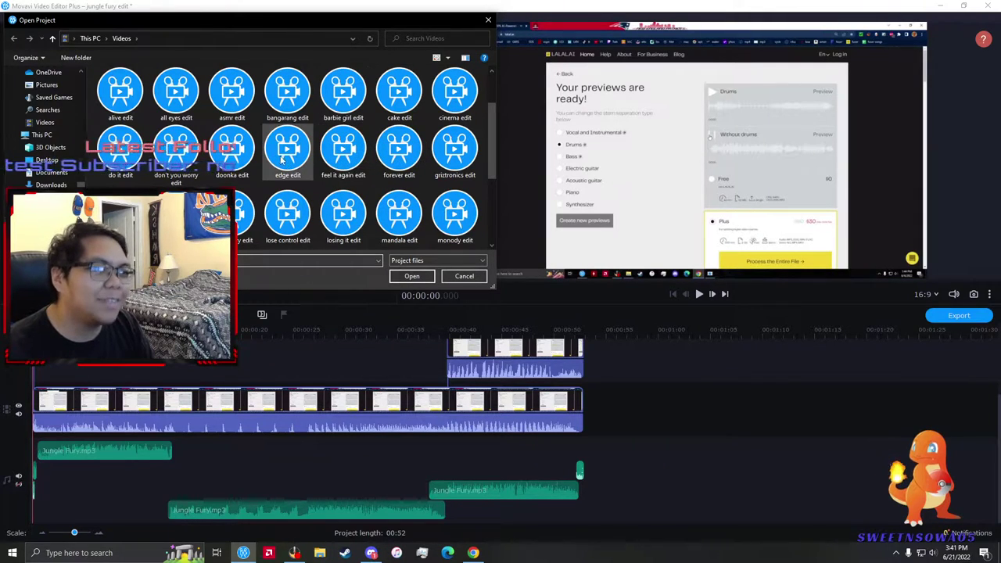
scroll(383, 168, down, 3)
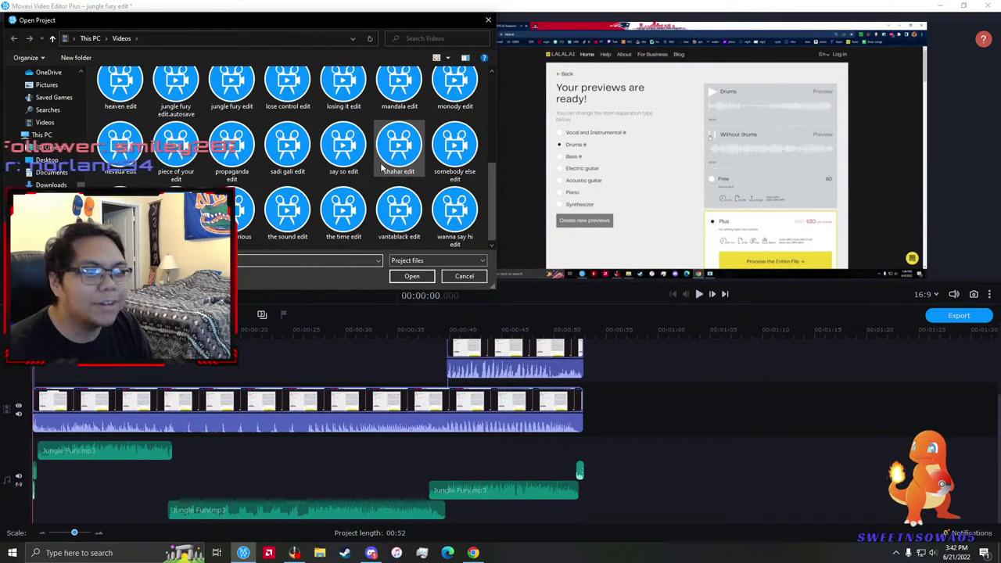
scroll(383, 167, up, 1)
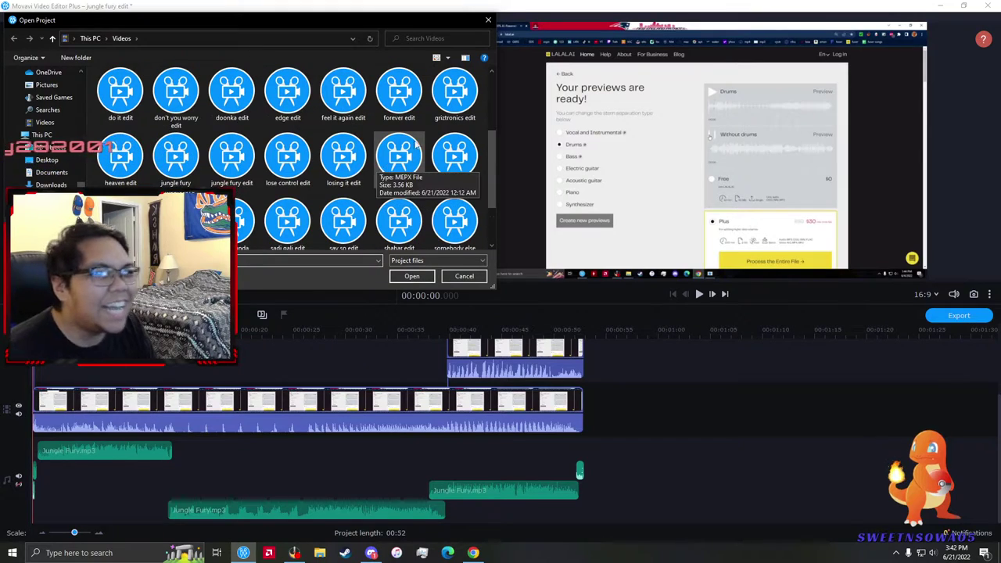
double_click(393, 106)
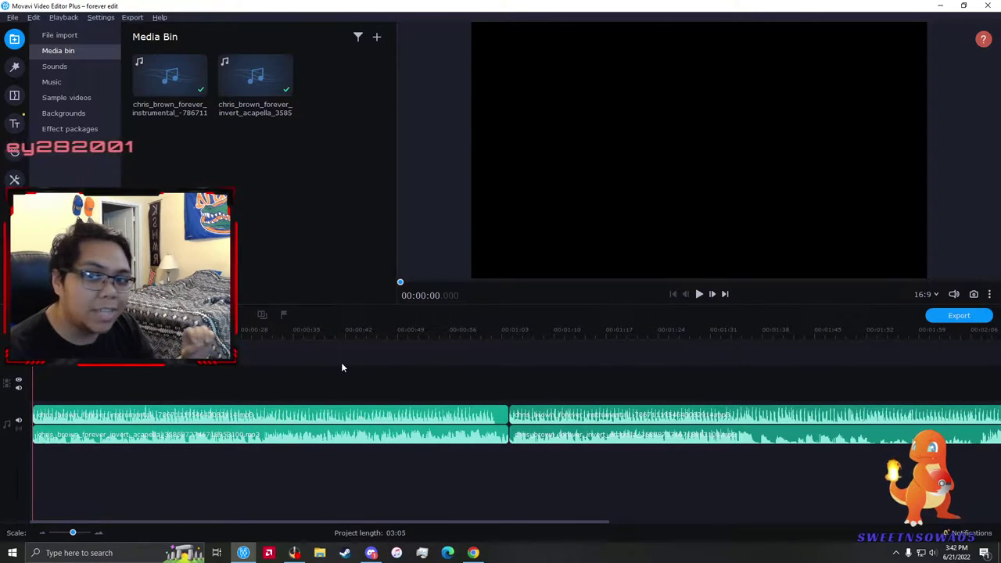
- Delete the second pair of instrumental and acapella clips, keeping only the first pair that ends at about 01:03
drag(545, 387, 738, 548)
key(Delete)
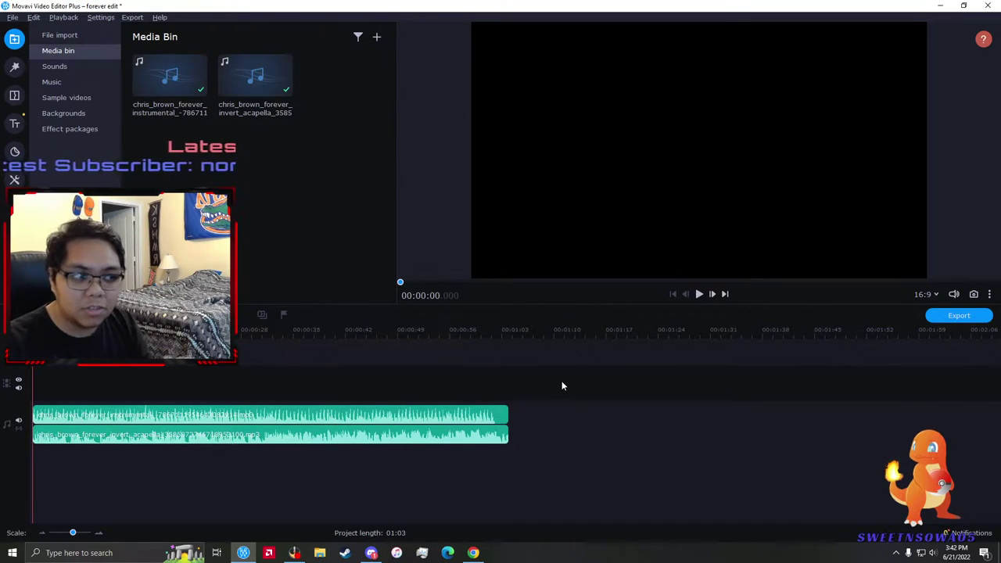
- Examine the instrumental's ending around 00:01:01, and play the end and the first seconds of the edit
click(495, 418)
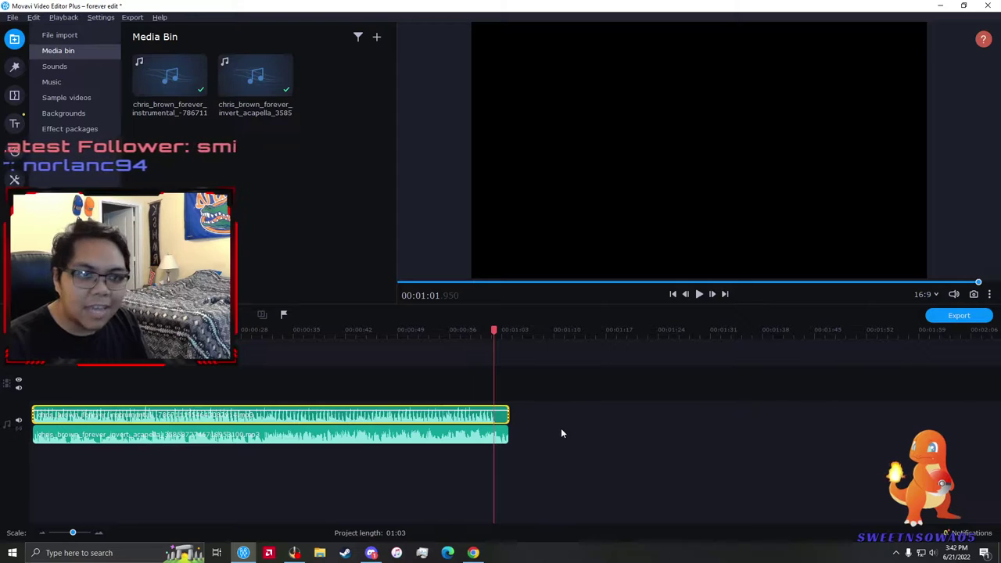
scroll(561, 432, up, 5)
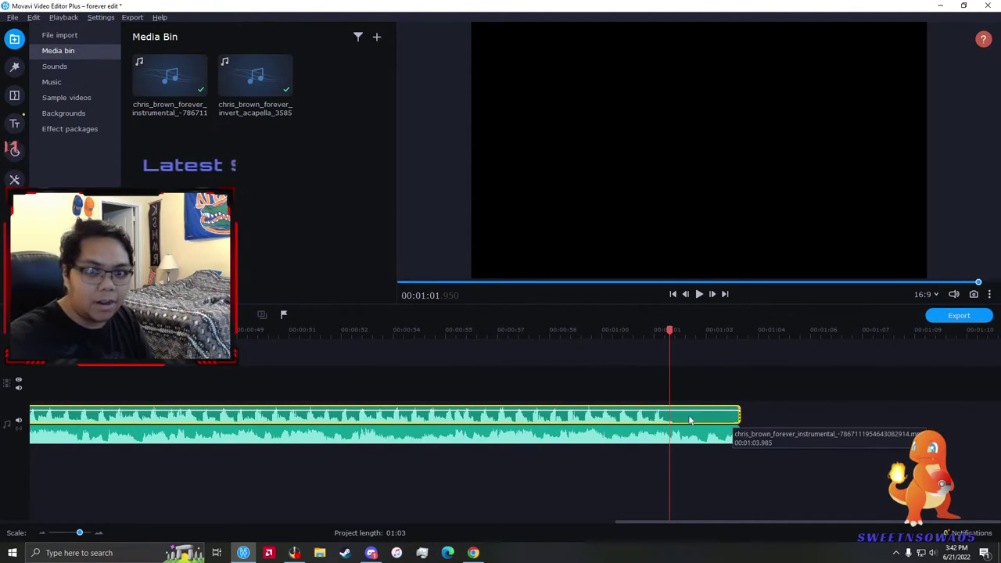
scroll(684, 416, down, 6)
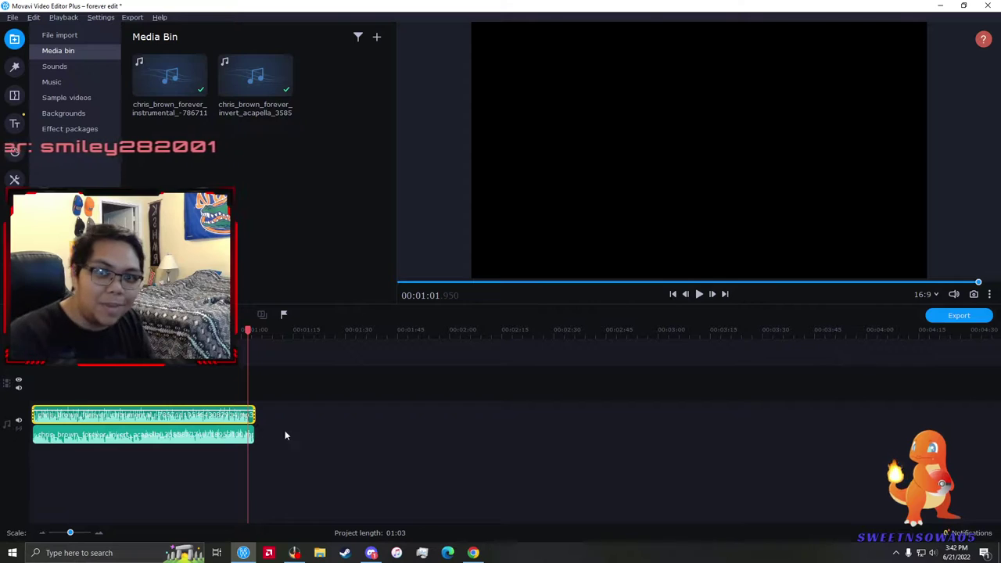
scroll(310, 428, up, 4)
click(623, 425)
key(space)
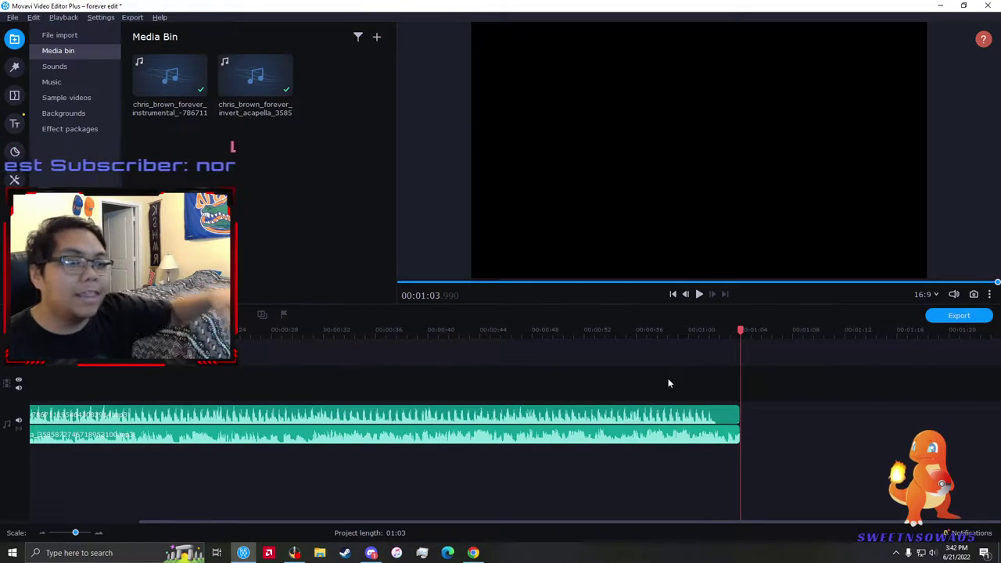
key(space)
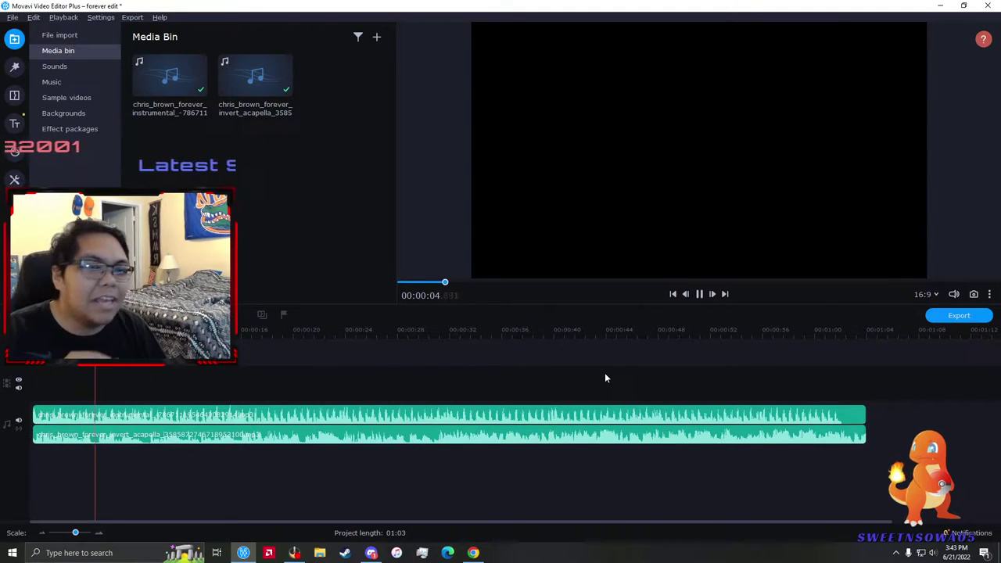
key(space)
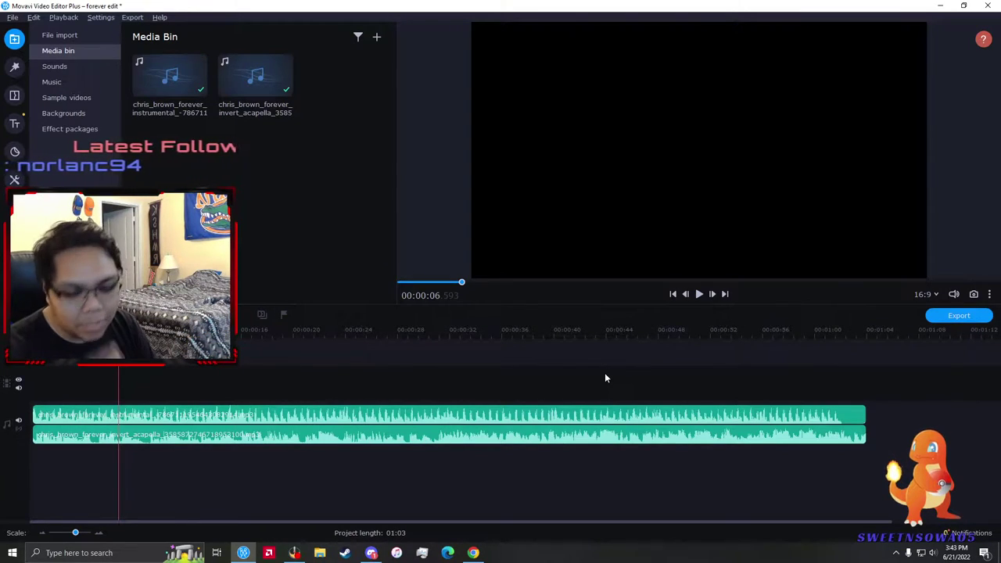
- Inspect the end and the very beginning of the instrumental clip and view its clip properties, leaving it deselected
click(854, 419)
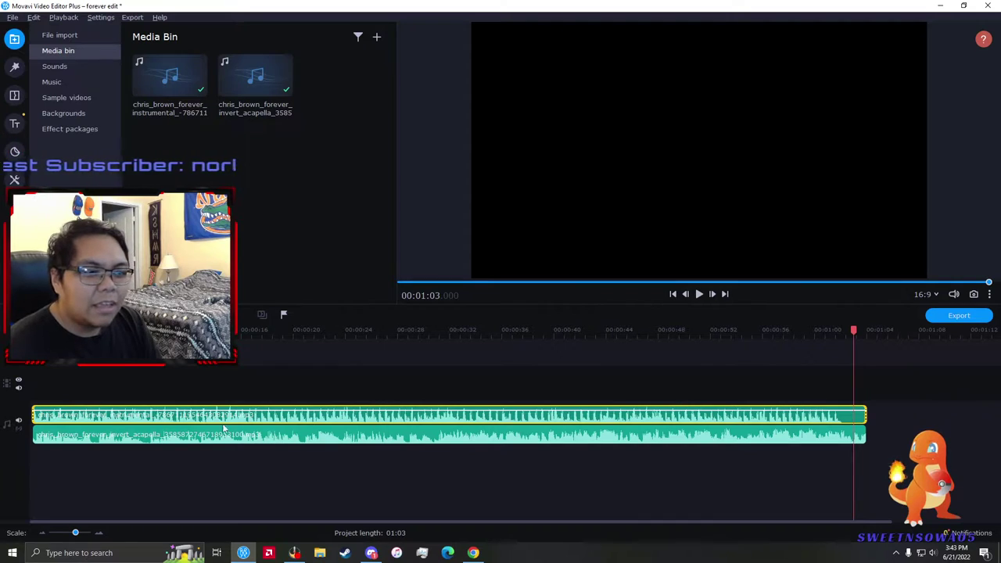
double_click(31, 417)
scroll(32, 417, up, 2)
scroll(32, 420, up, 2)
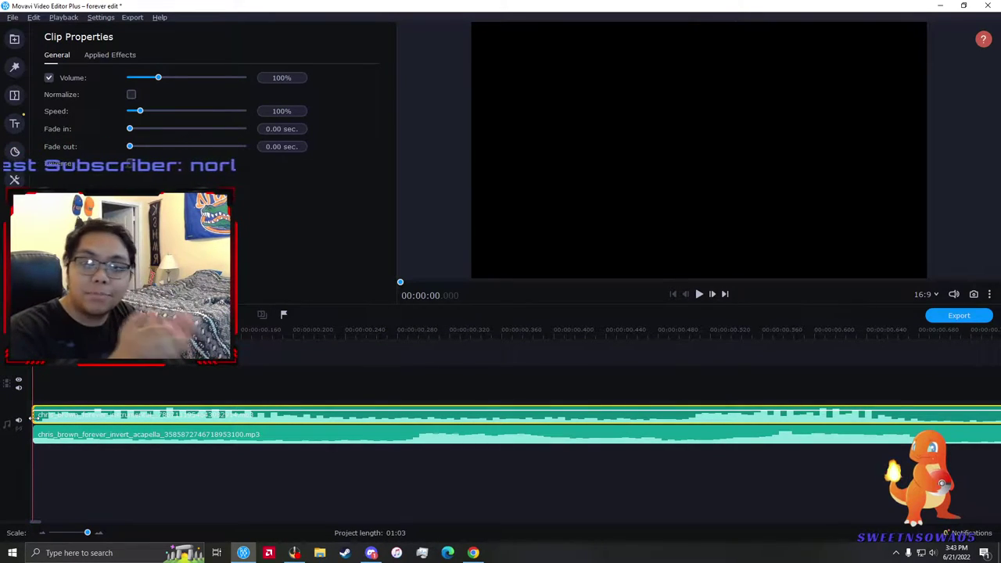
scroll(120, 392, down, 5)
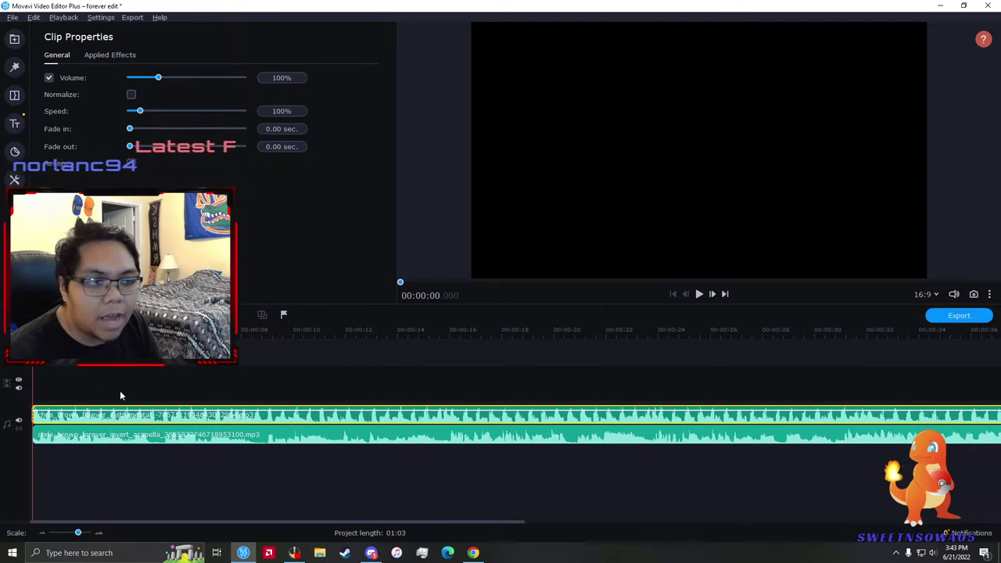
click(120, 394)
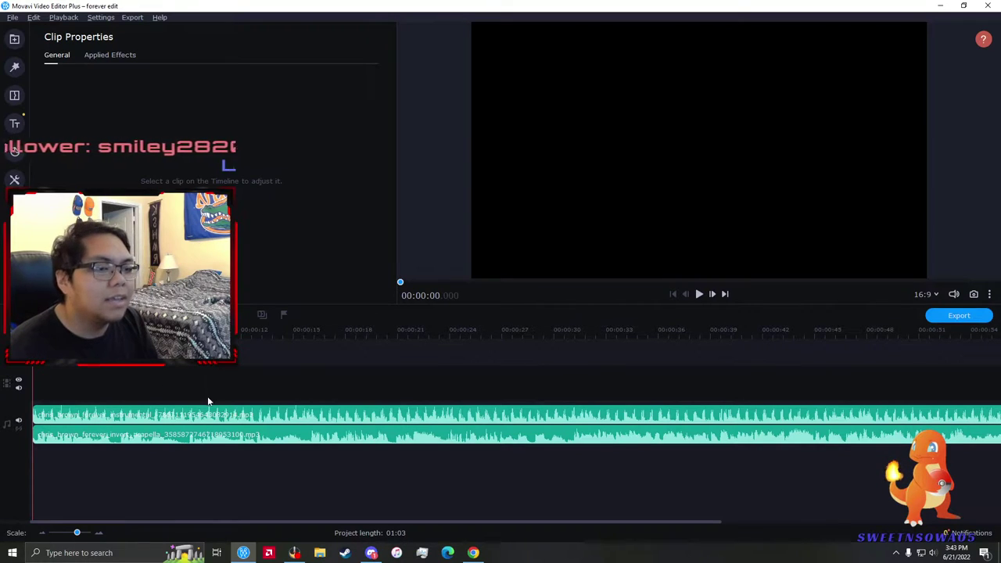
click(118, 421)
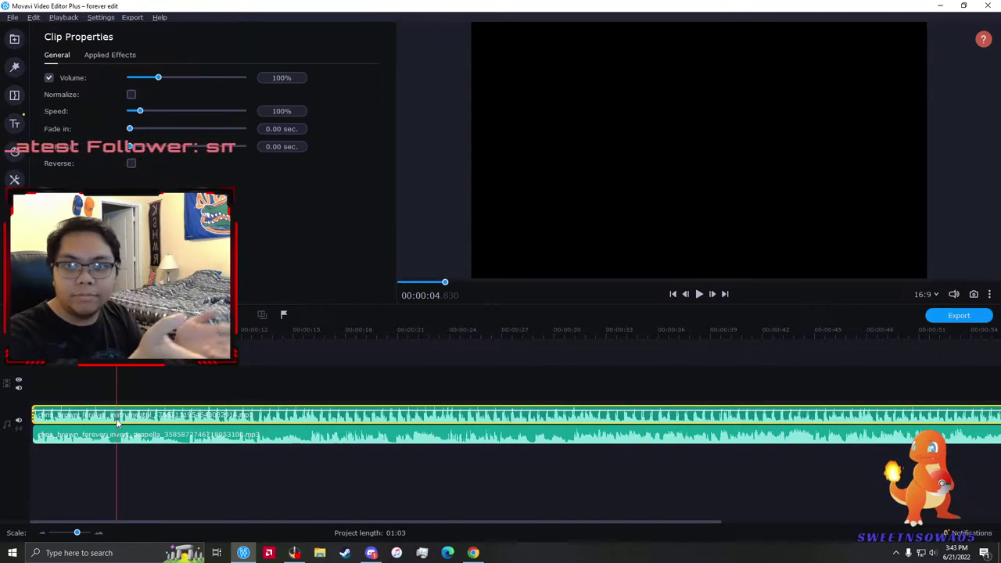
click(174, 435)
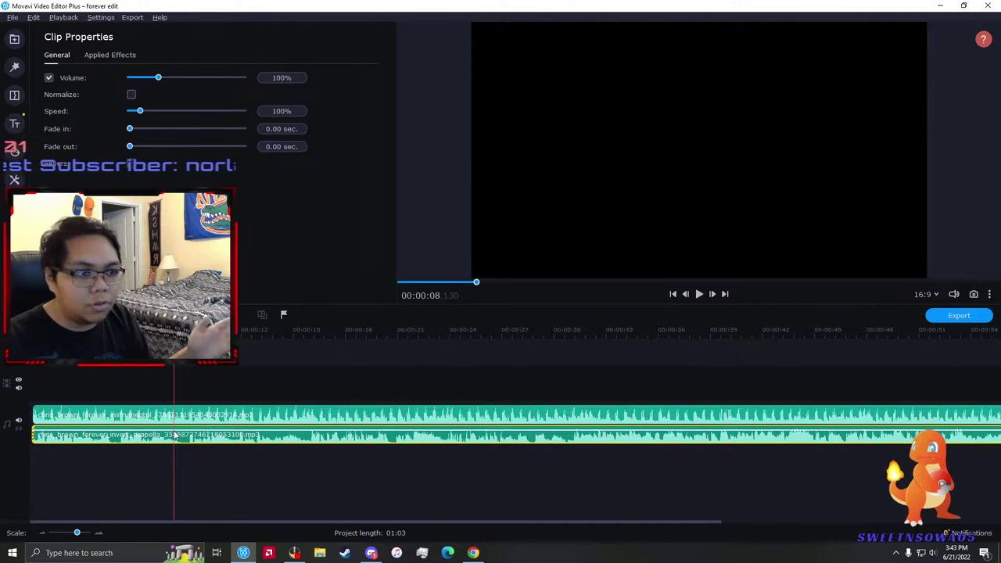
click(177, 421)
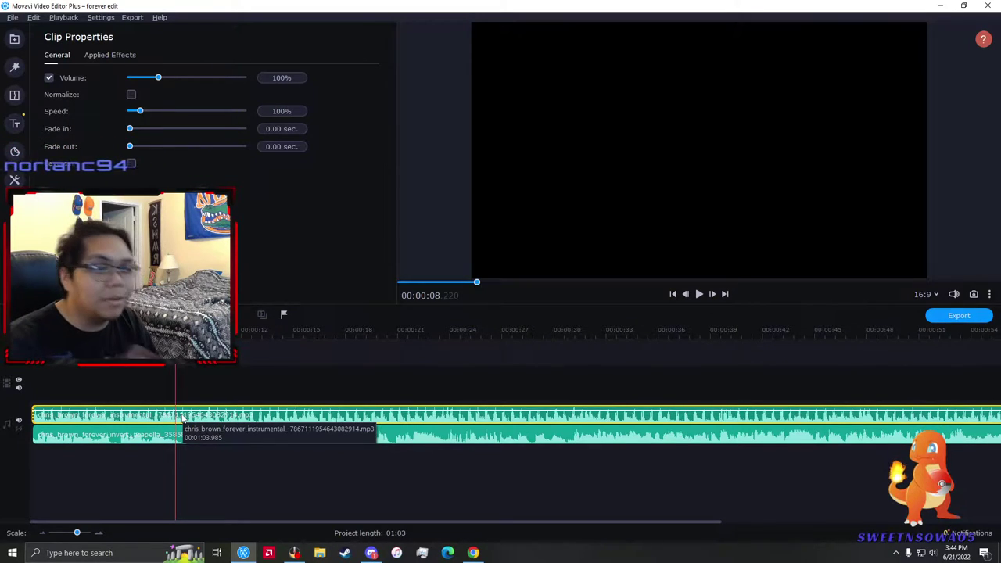
click(185, 397)
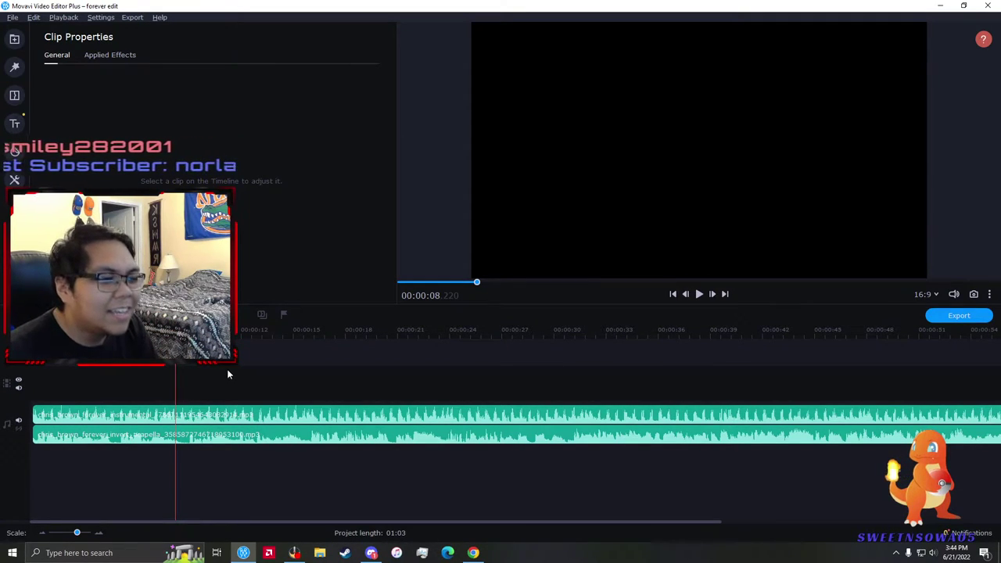
- Mute the acapella clip so only the instrumental sounds, return the playhead to the start, and save the project
scroll(425, 409, down, 3)
scroll(424, 414, up, 3)
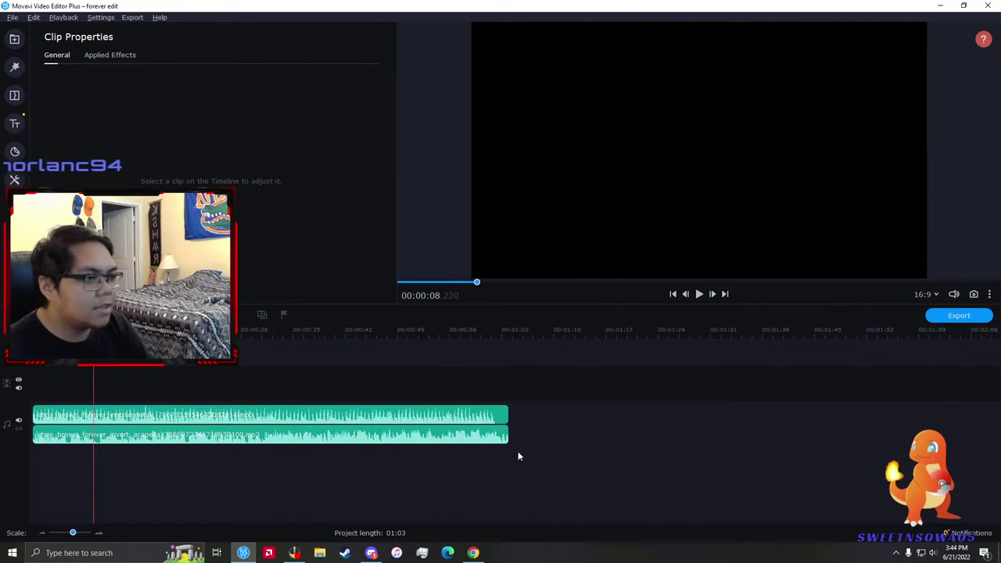
right_click(482, 438)
click(508, 242)
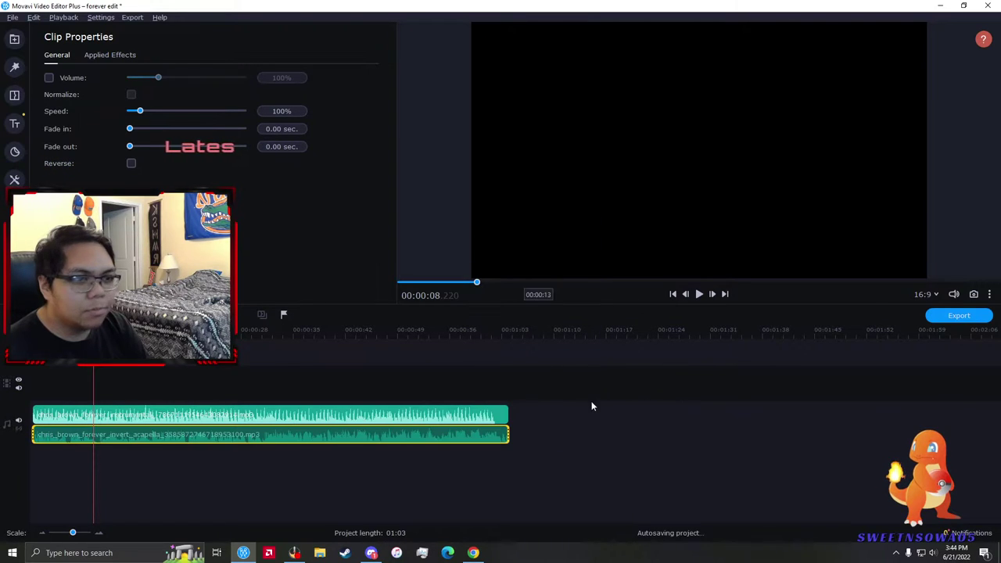
scroll(301, 404, up, 3)
click(302, 378)
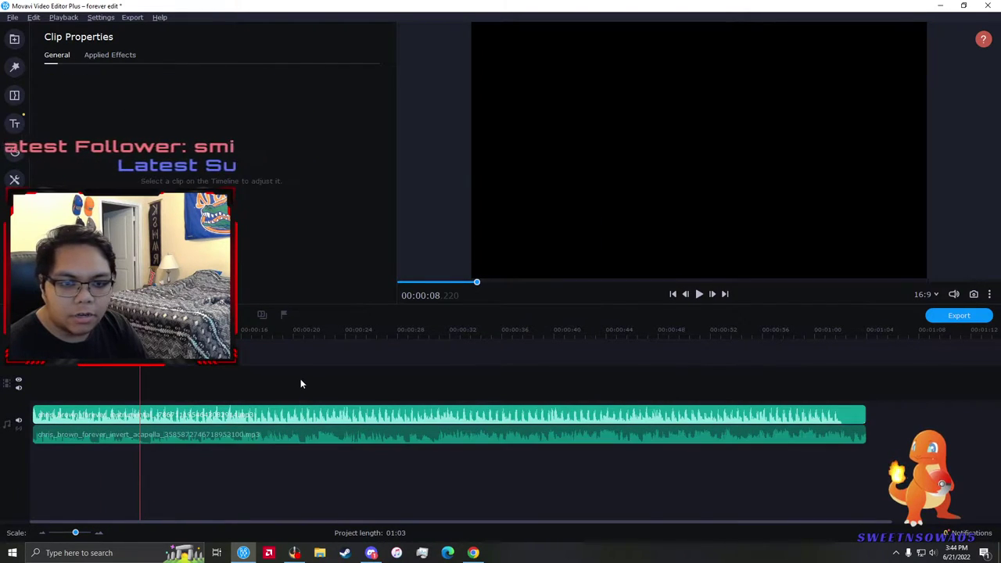
click(34, 422)
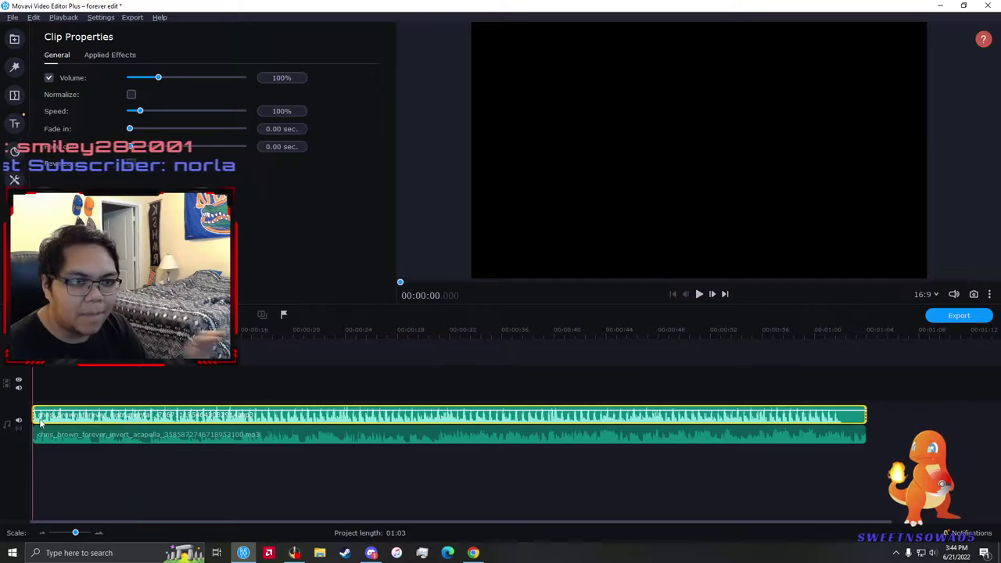
click(328, 361)
key(ctrl+s)
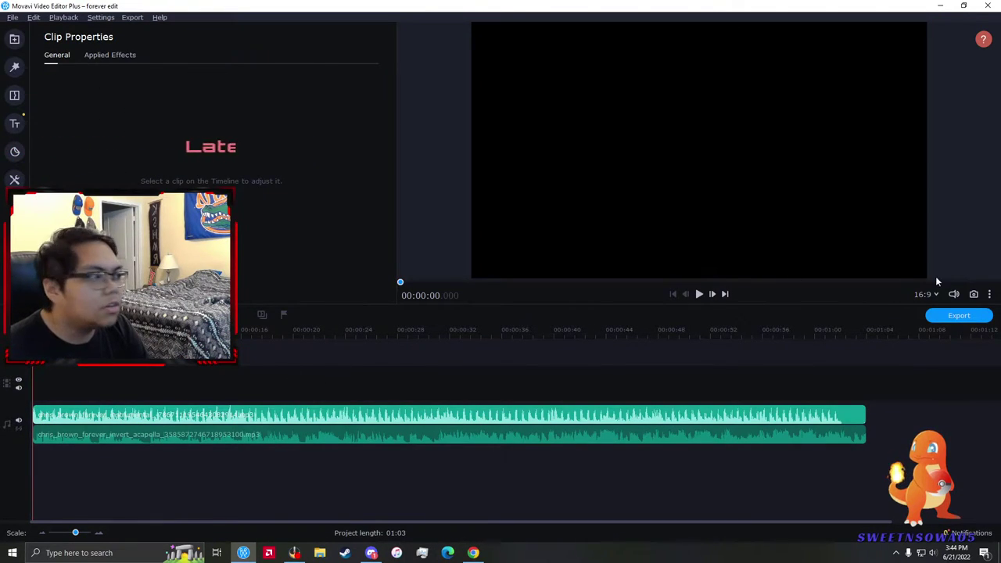
- Export the audio as an MP3 titled "forever edit song" to the Videos folder and close the export message
click(959, 316)
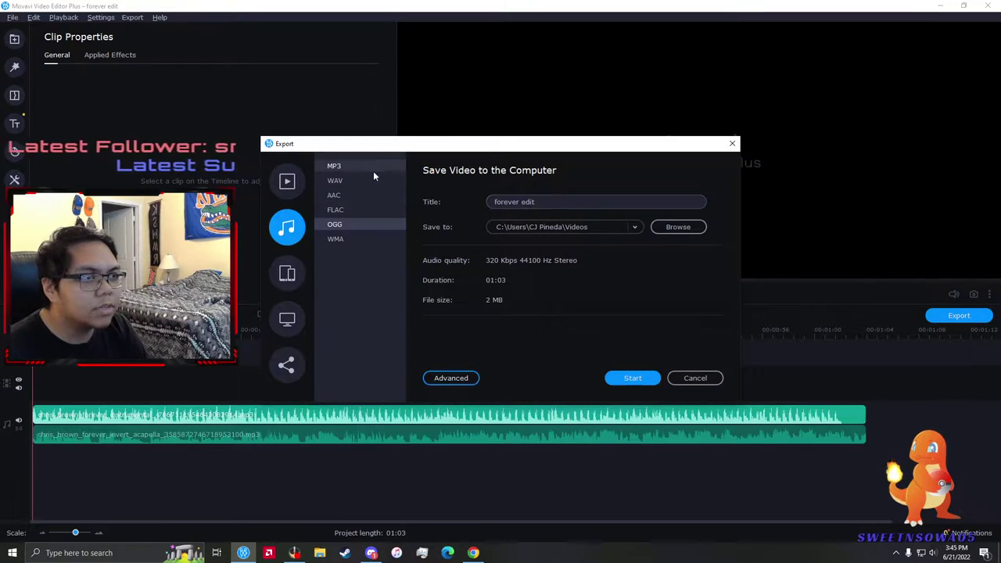
click(373, 171)
click(558, 204)
text(song)
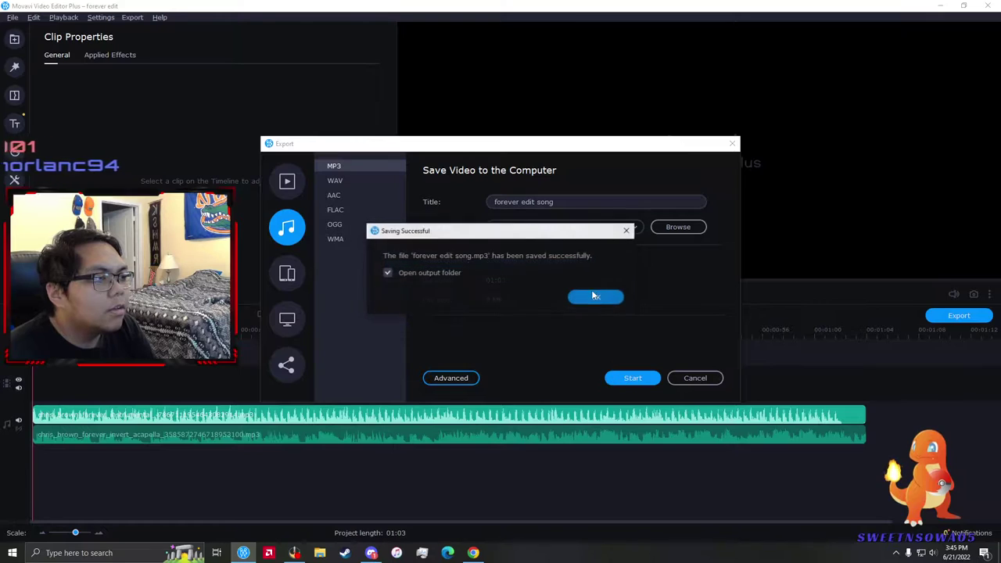
click(595, 297)
- Switch to LALAL.AI in Chrome, leave the previous previews, and open the file selection with Drums separation chosen
click(479, 554)
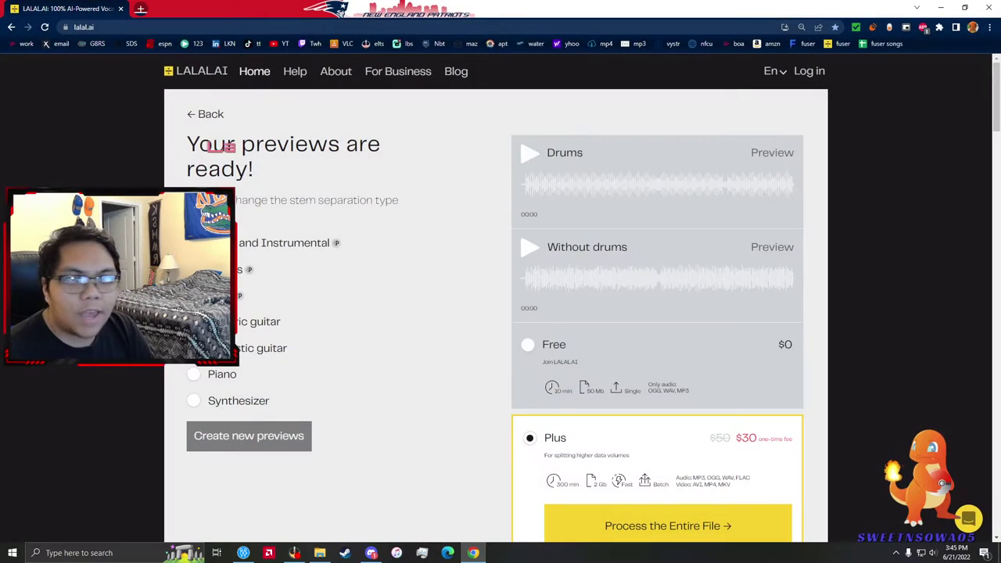
click(205, 114)
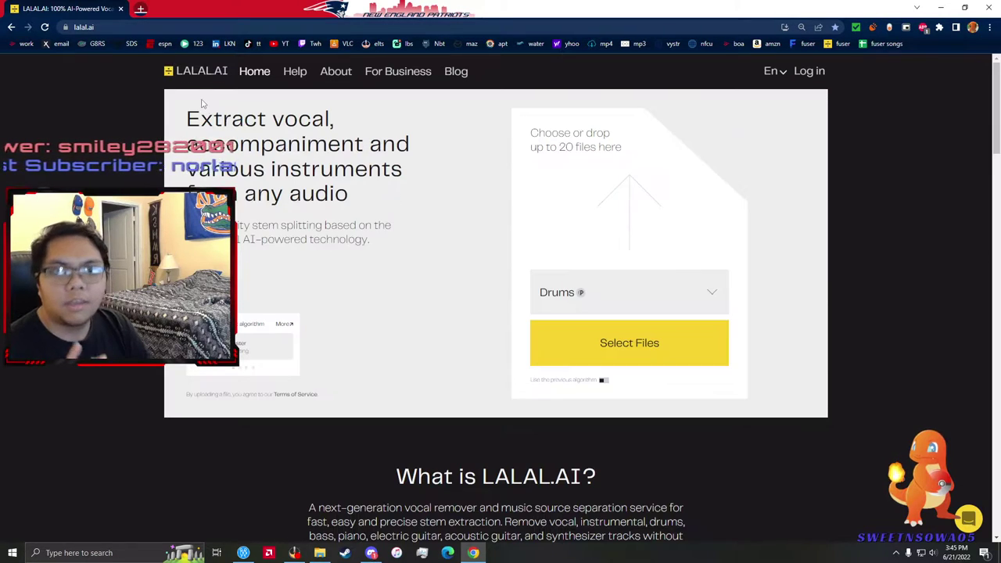
click(663, 359)
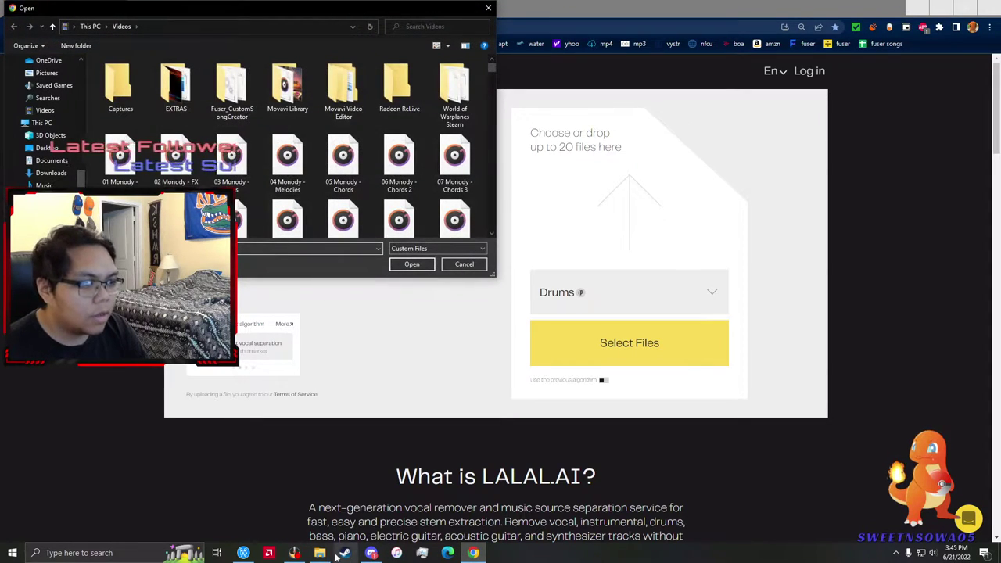
- Find "forever edit song" in the Videos folder and upload it to generate the drum separation previews
click(243, 553)
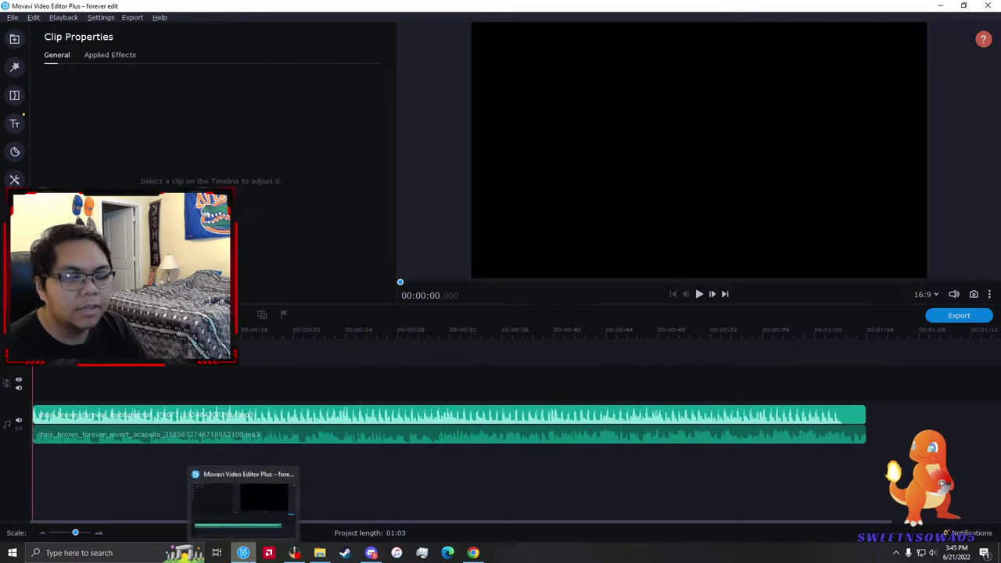
click(243, 553)
scroll(291, 223, down, 6)
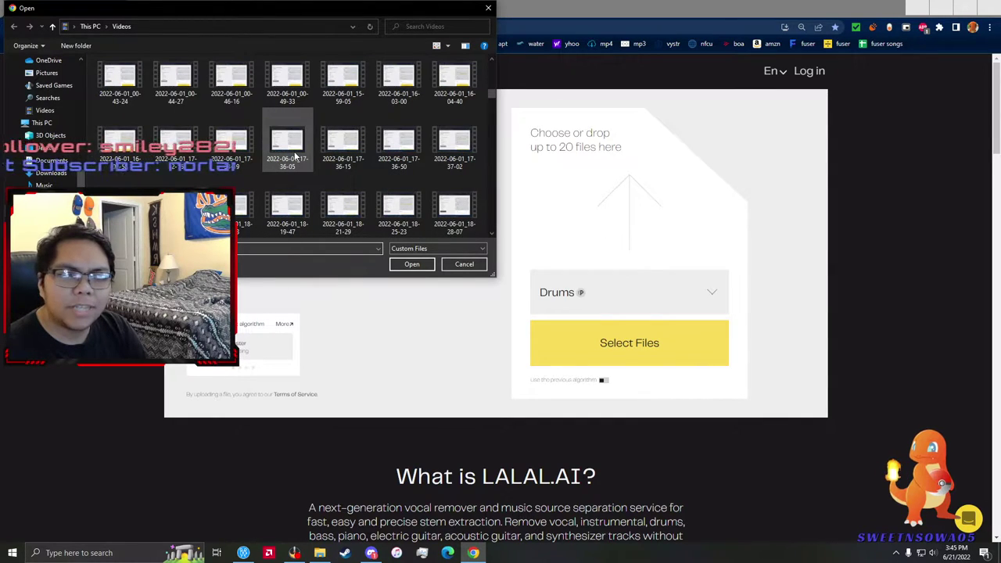
scroll(294, 153, down, 5)
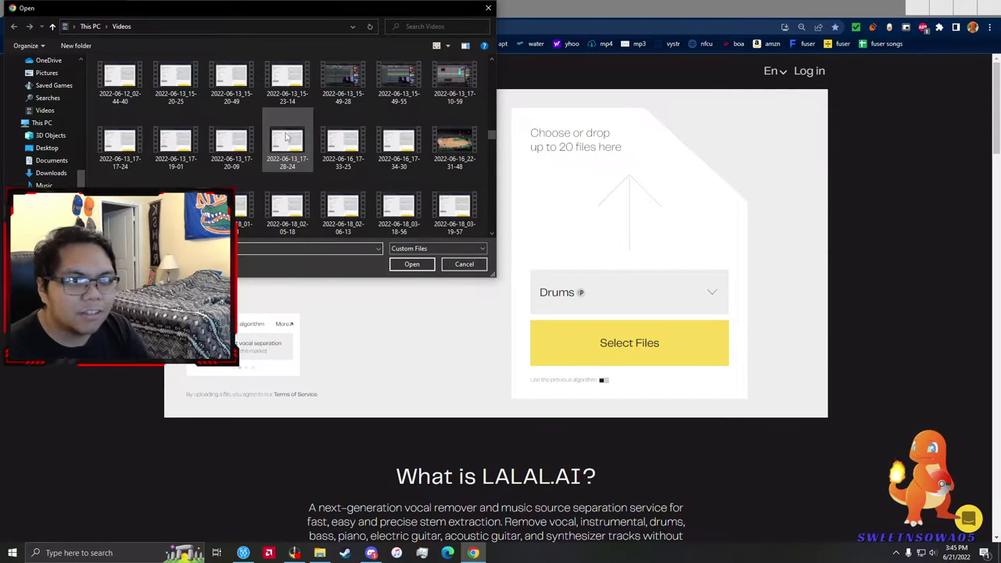
scroll(286, 137, down, 3)
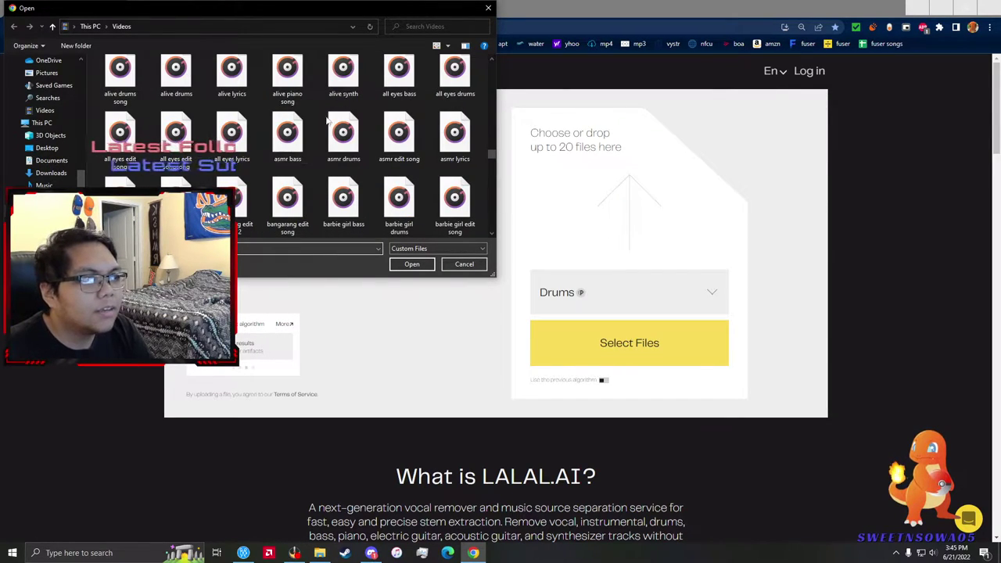
scroll(313, 133, down, 2)
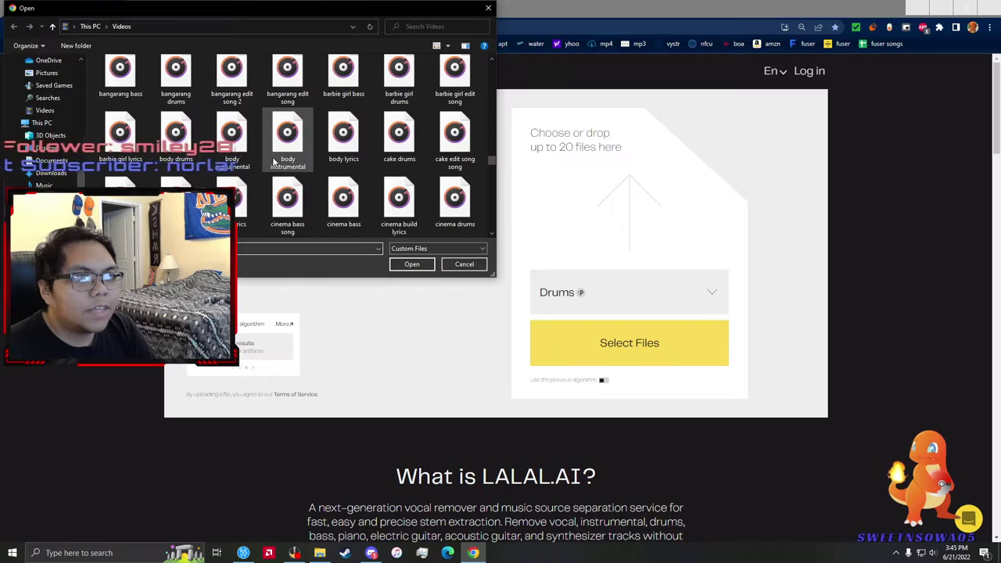
scroll(278, 152, down, 3)
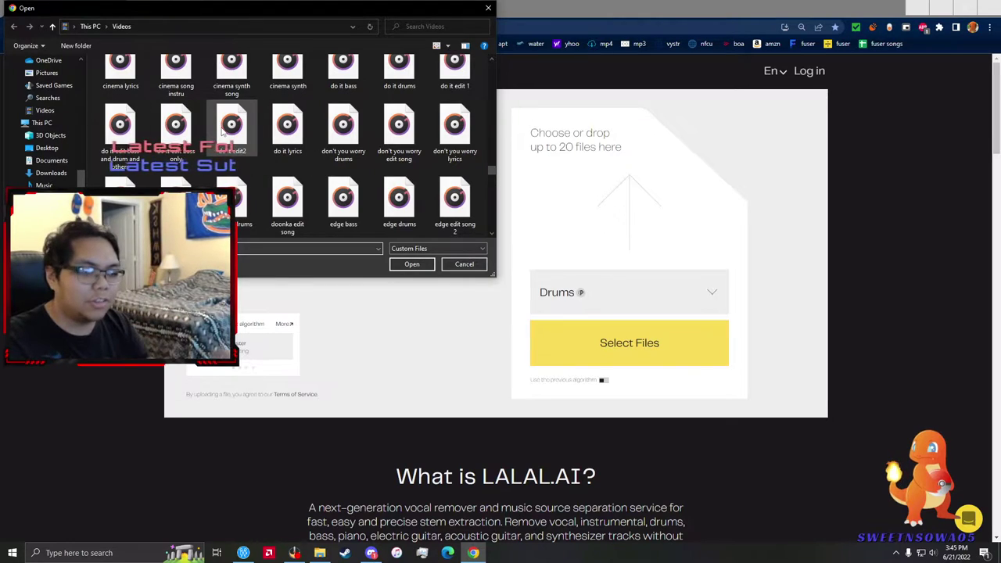
scroll(234, 141, down, 1)
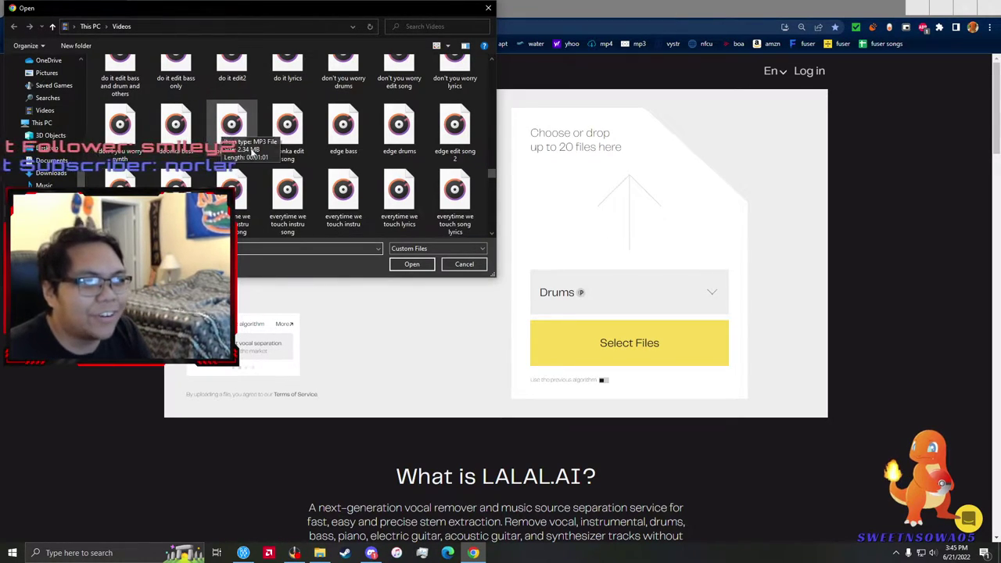
scroll(332, 156, down, 2)
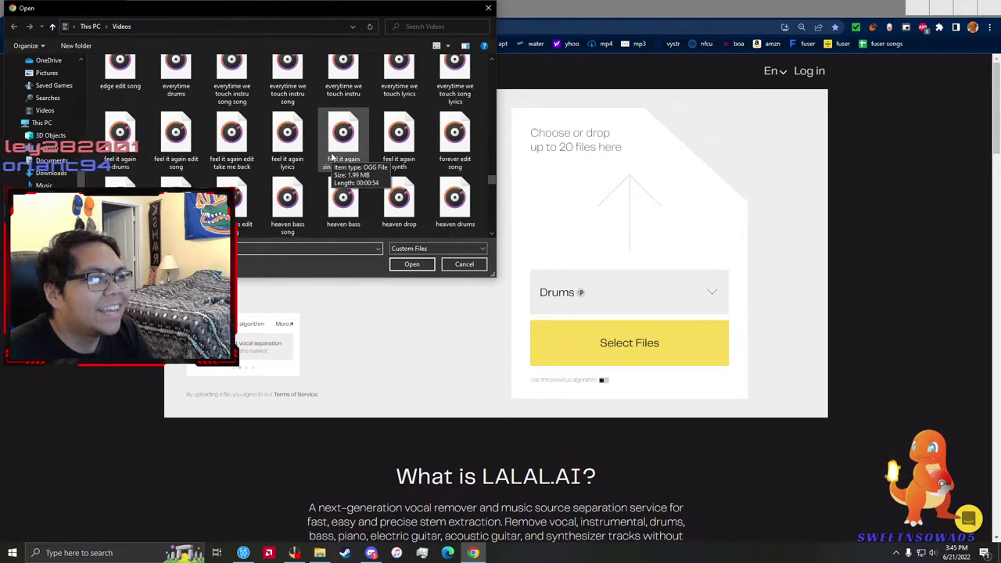
scroll(333, 157, down, 1)
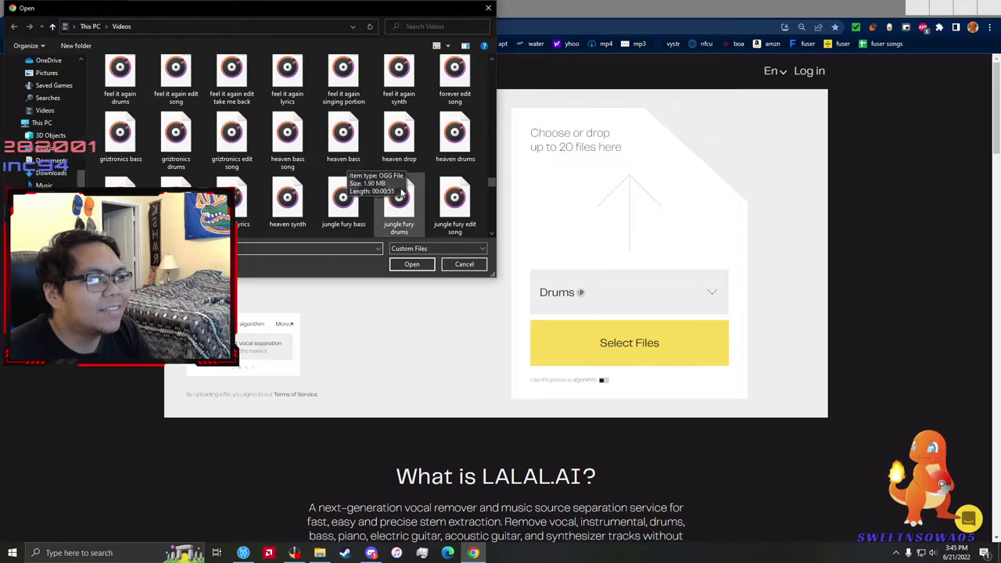
double_click(454, 95)
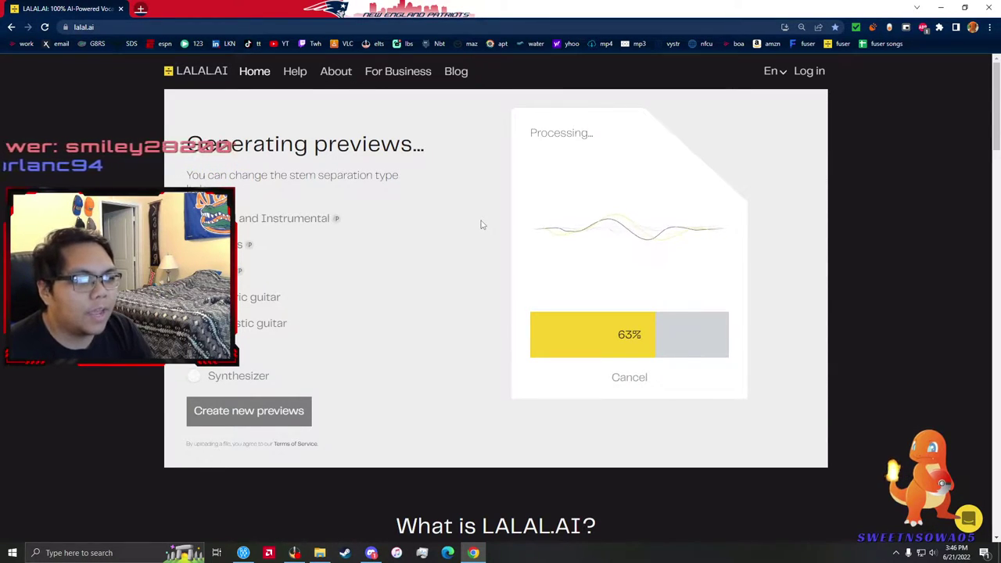
- Return to LALAL.AI after processing and listen to the opening seconds of the Drums and Without drums previews
click(243, 552)
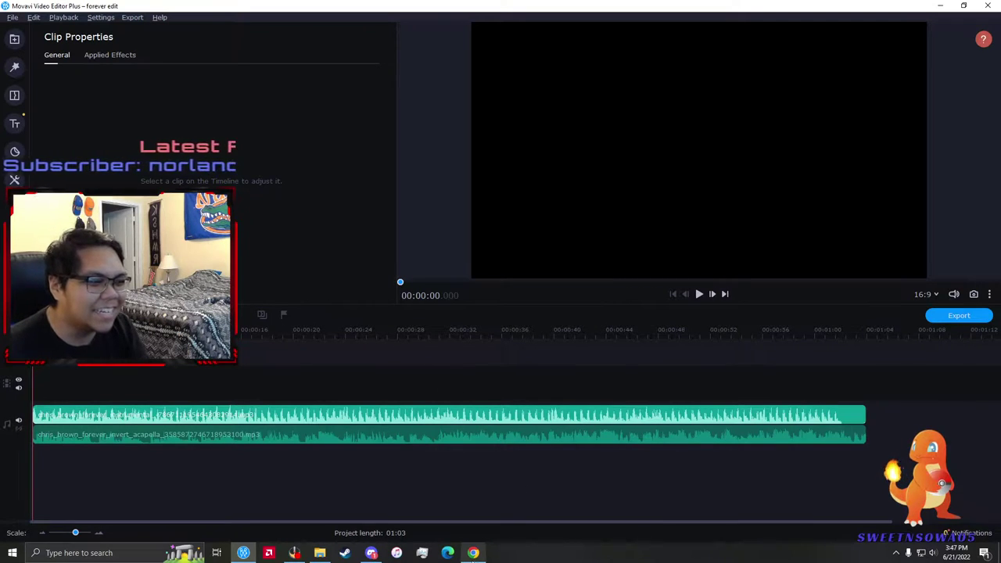
click(473, 553)
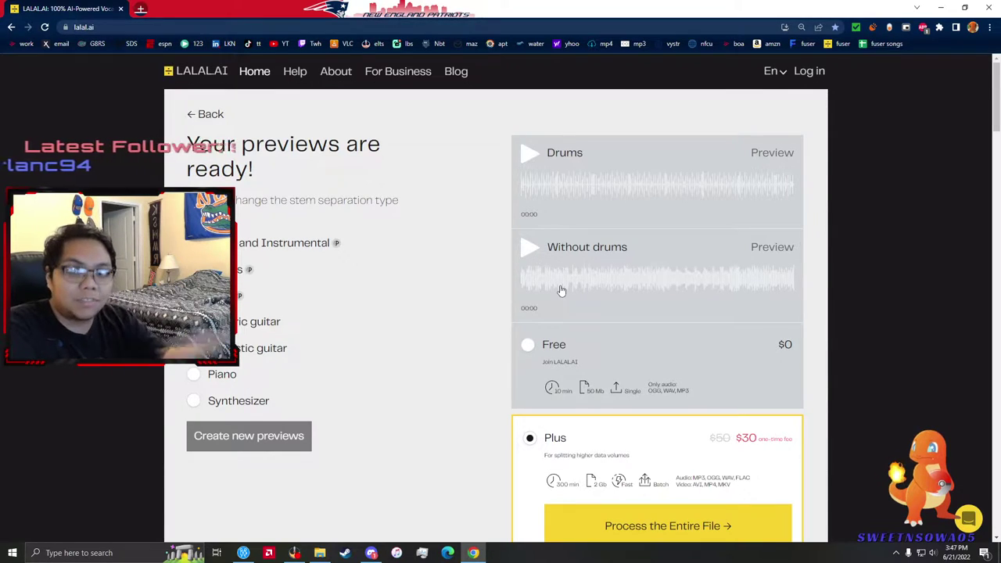
click(527, 155)
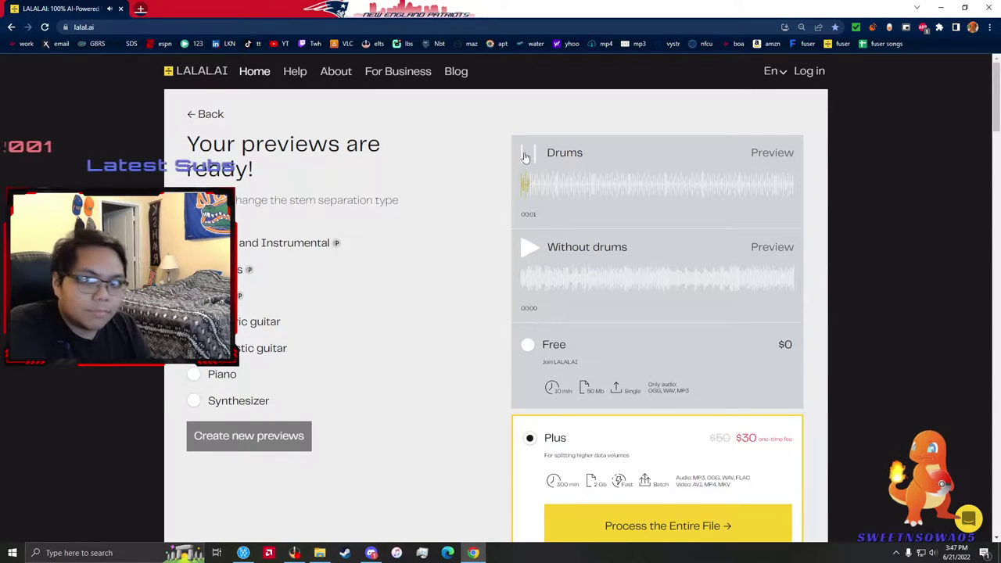
click(526, 155)
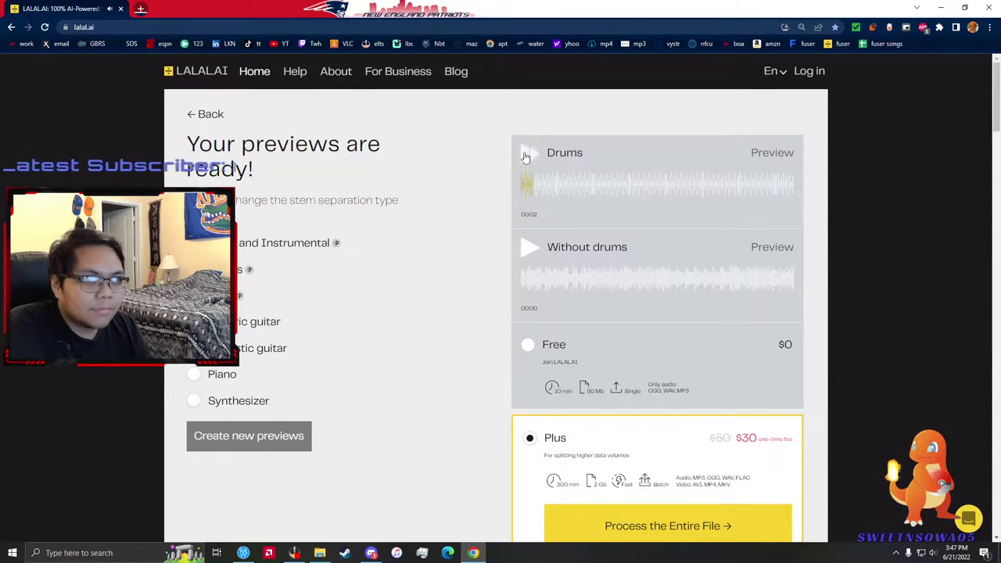
click(530, 258)
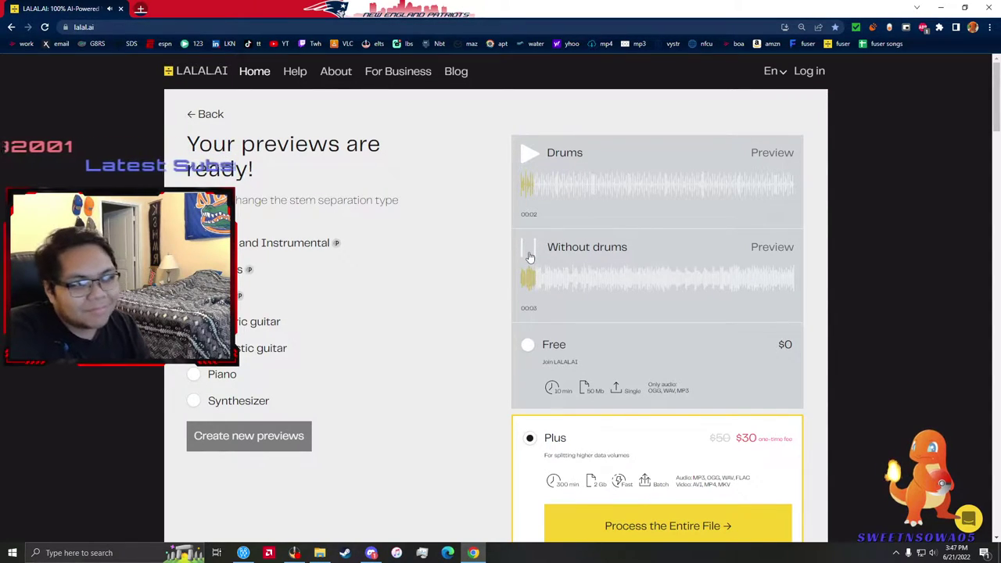
click(531, 256)
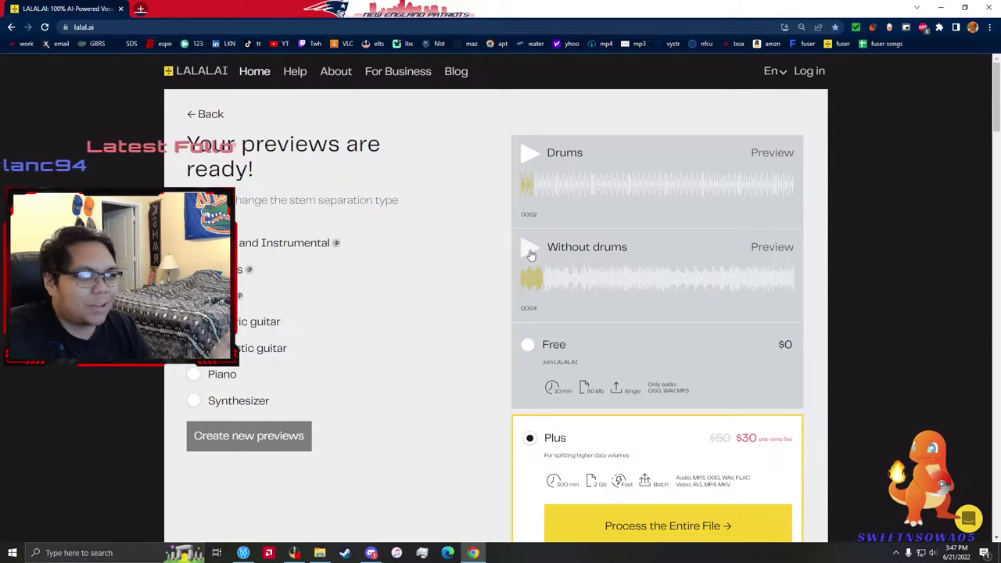
click(529, 249)
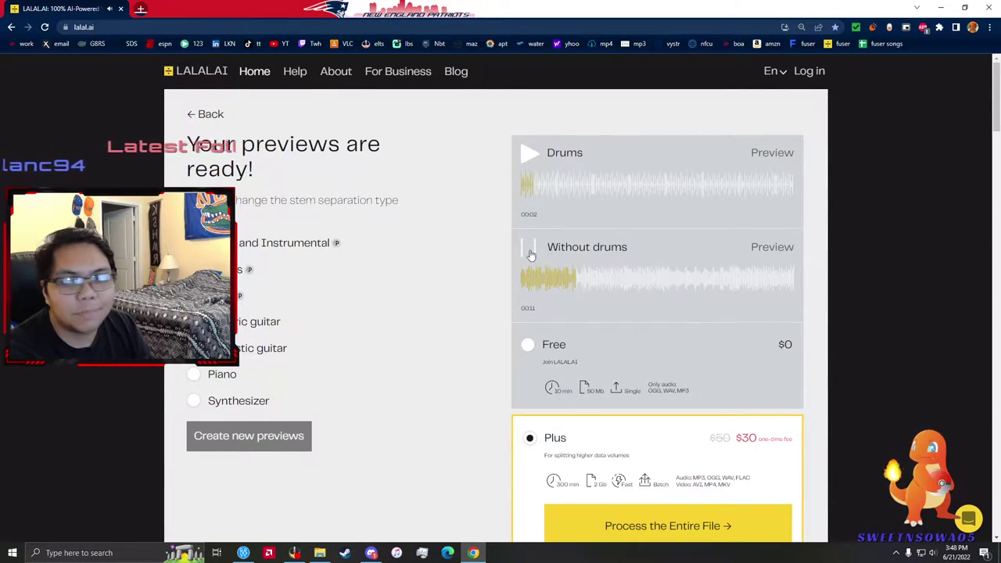
click(531, 254)
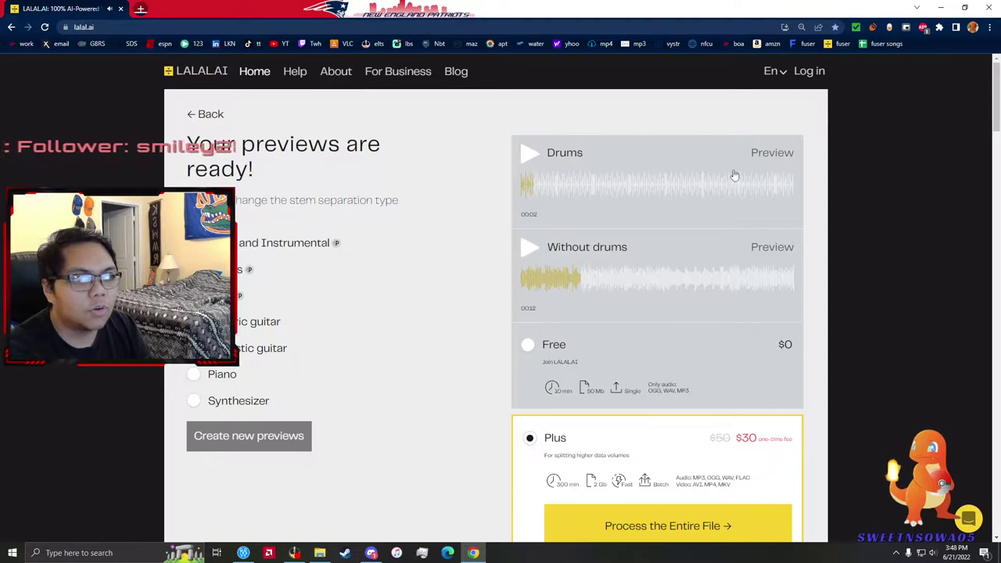
- Reset the Drums preview to its beginning and play it through from the start
click(792, 186)
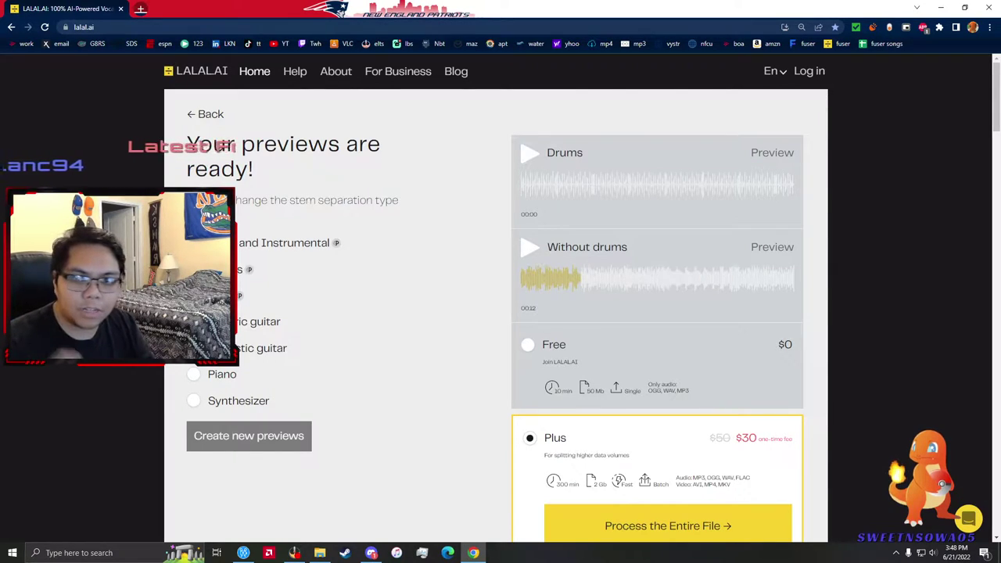
click(295, 554)
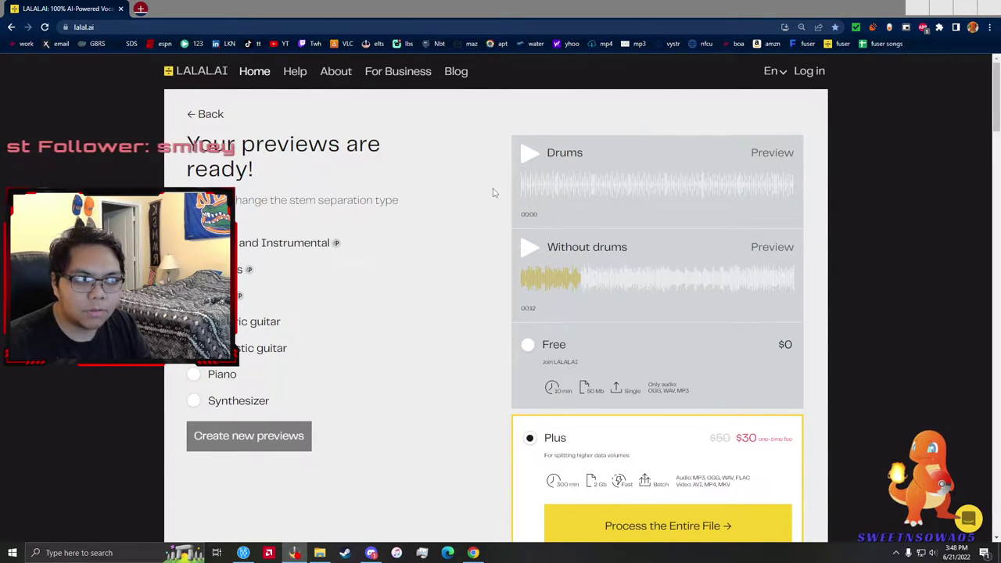
click(528, 160)
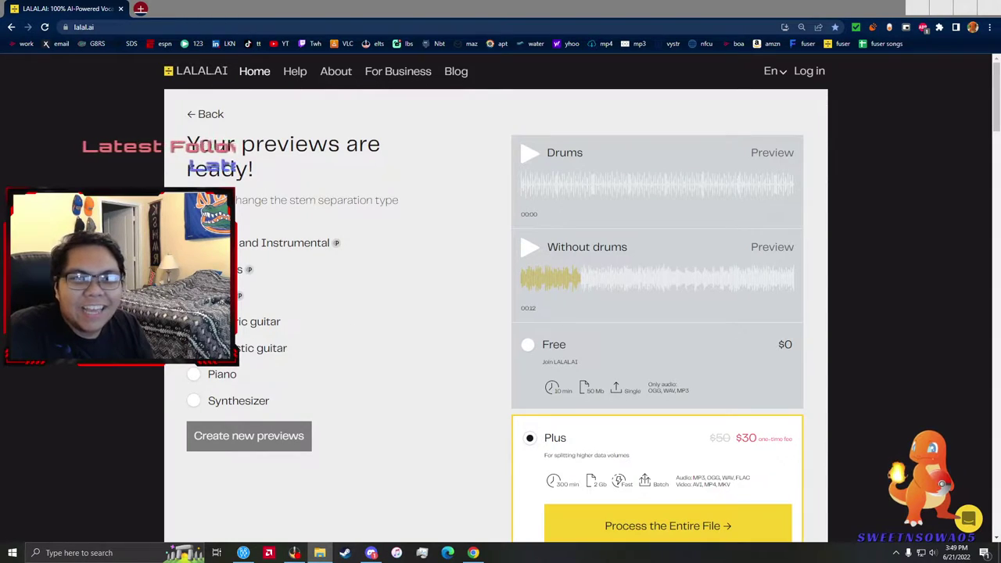
- Find the 2022-06-21_15-48-11 recording in the Videos folder, play its opening seconds to check it, and return to LALAL.AI
click(320, 553)
scroll(556, 306, up, 9)
scroll(606, 270, down, 1)
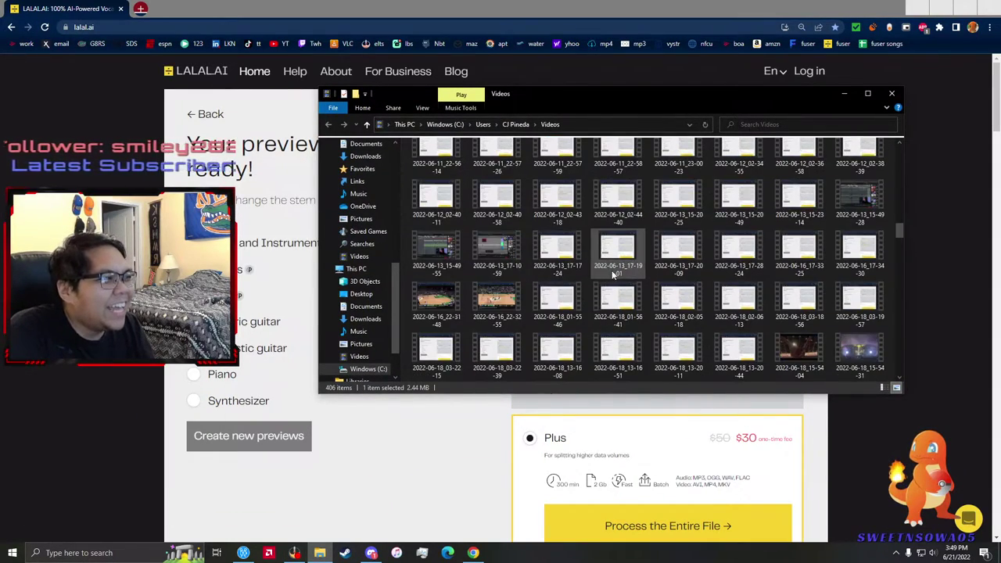
scroll(779, 292, down, 1)
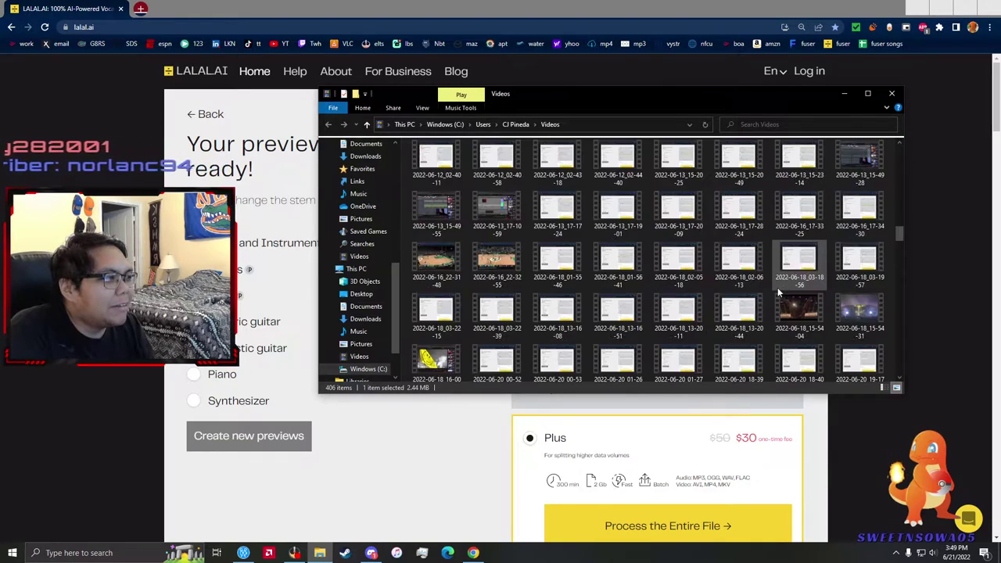
scroll(779, 292, down, 3)
double_click(738, 266)
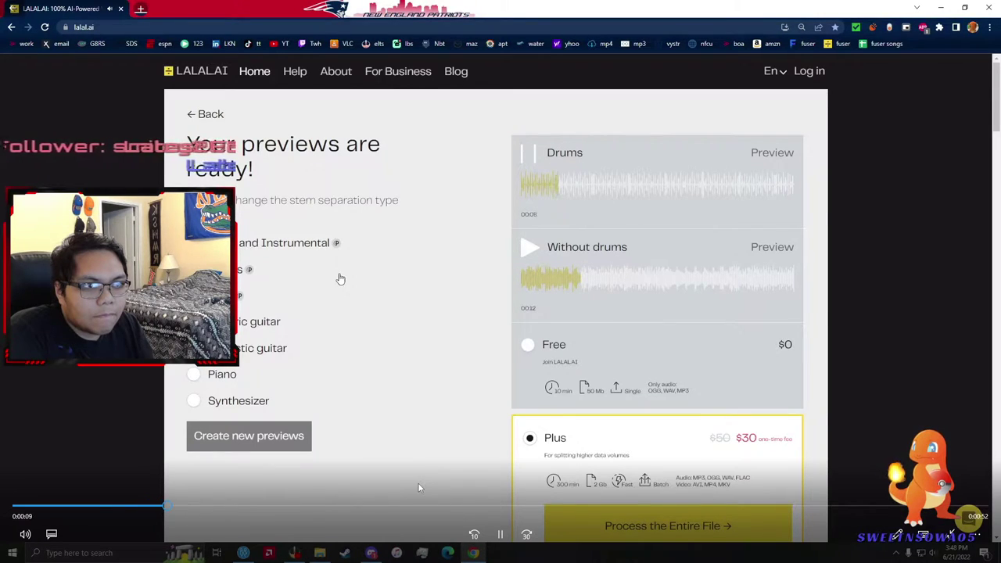
click(504, 535)
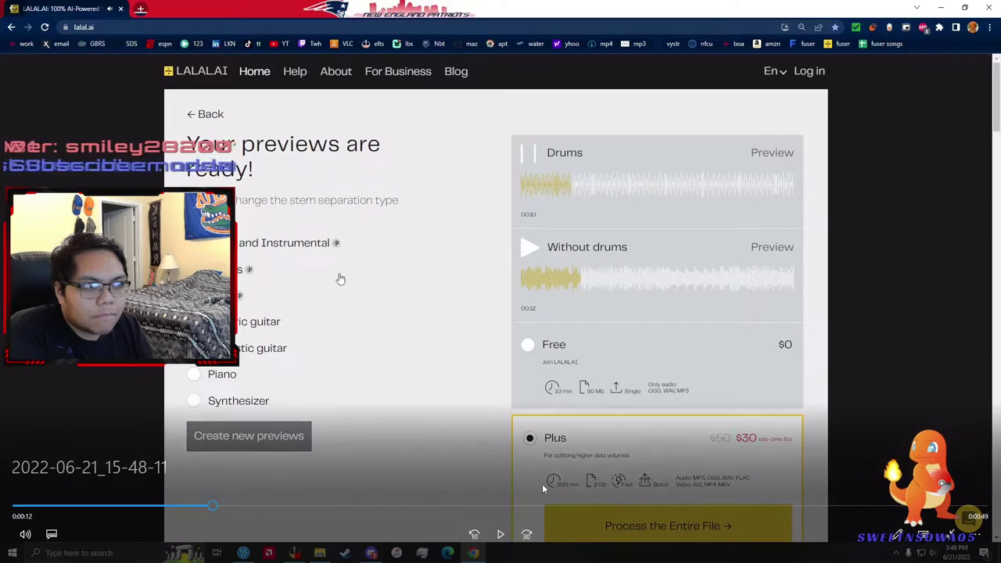
click(998, 5)
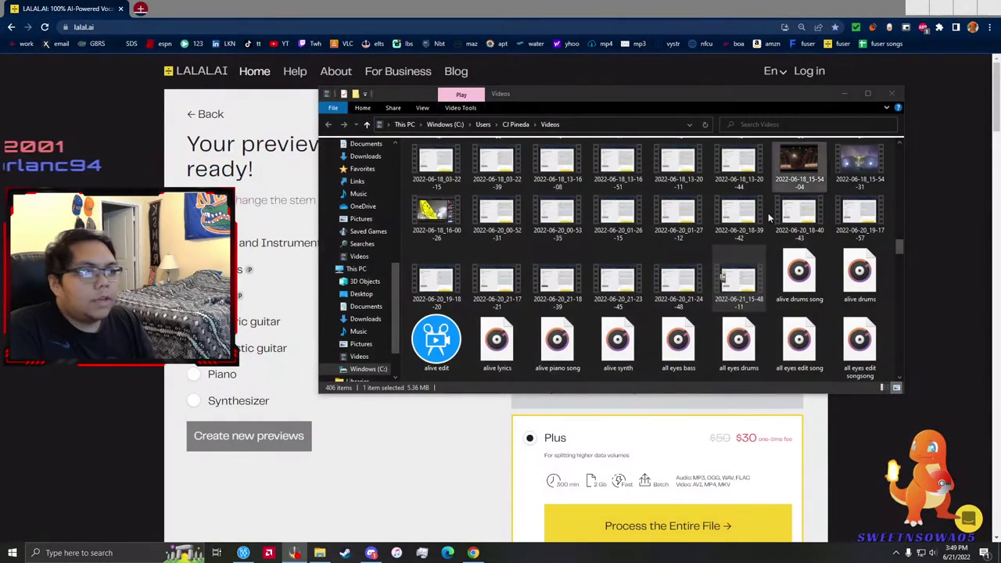
click(286, 289)
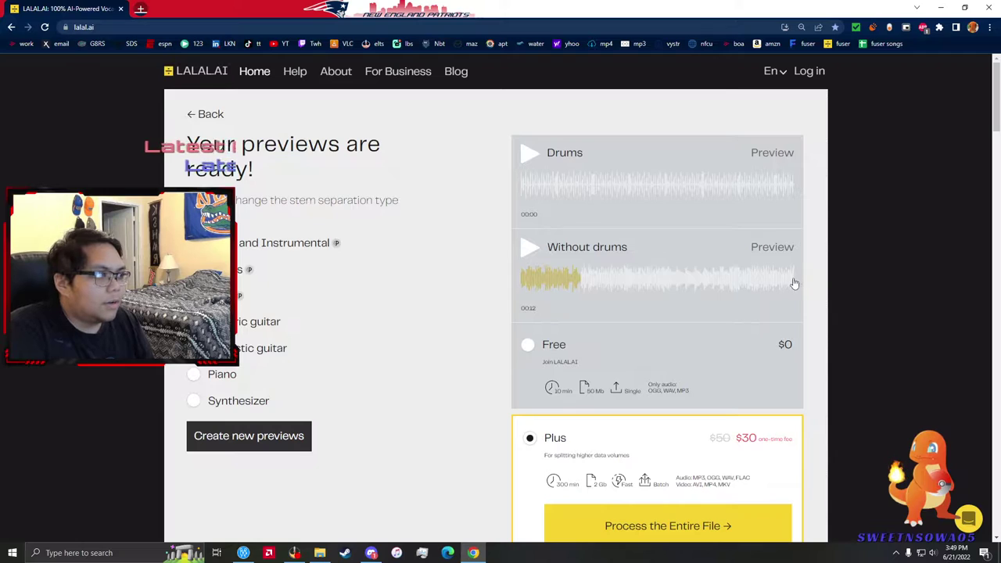
- Reset the Without drums preview to its beginning and play it through for the screen recording
click(528, 248)
click(528, 248)
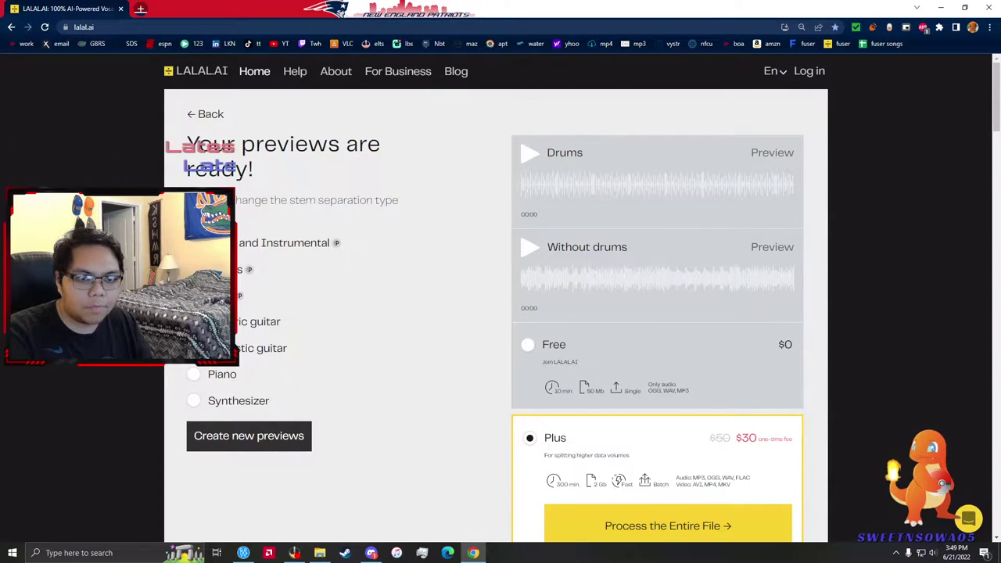
click(296, 554)
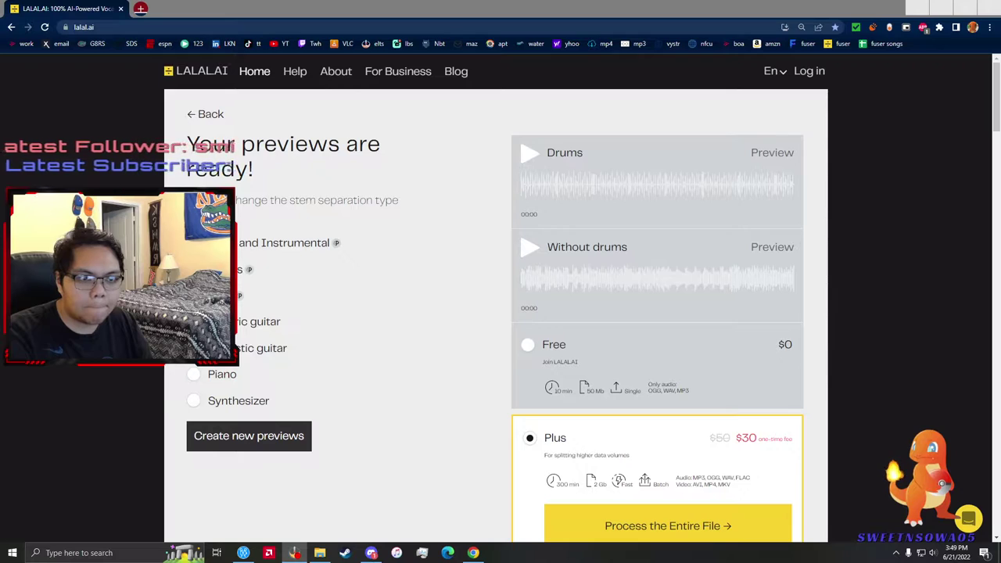
click(530, 247)
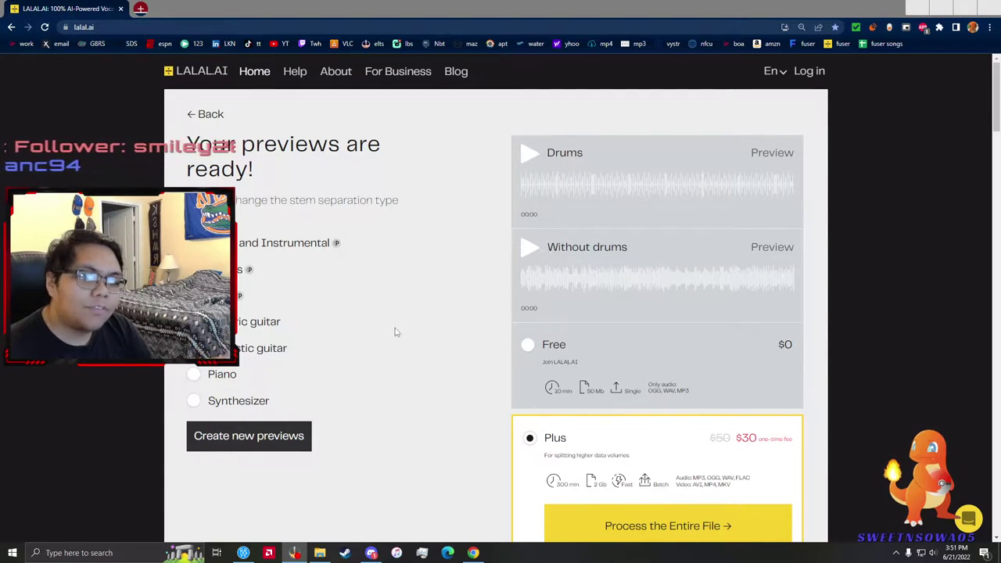
- Switch to Movavi Video Editor Plus and open the media file selection at the Videos folder
click(243, 553)
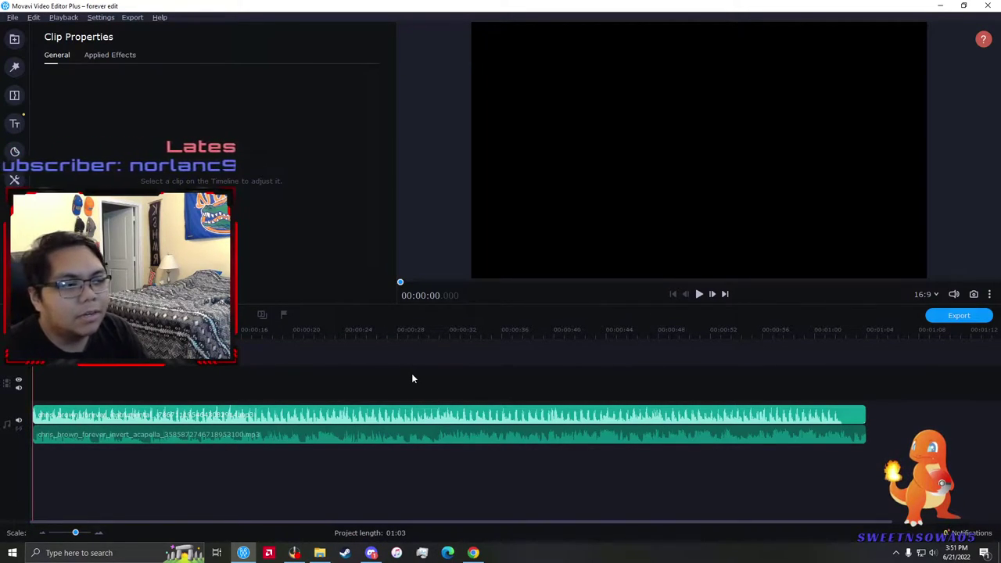
click(15, 41)
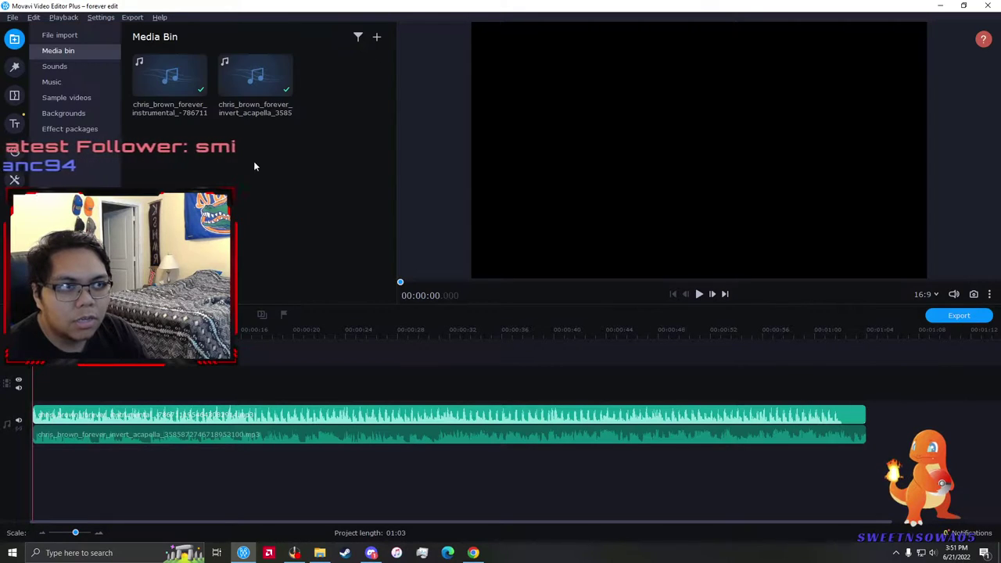
double_click(267, 264)
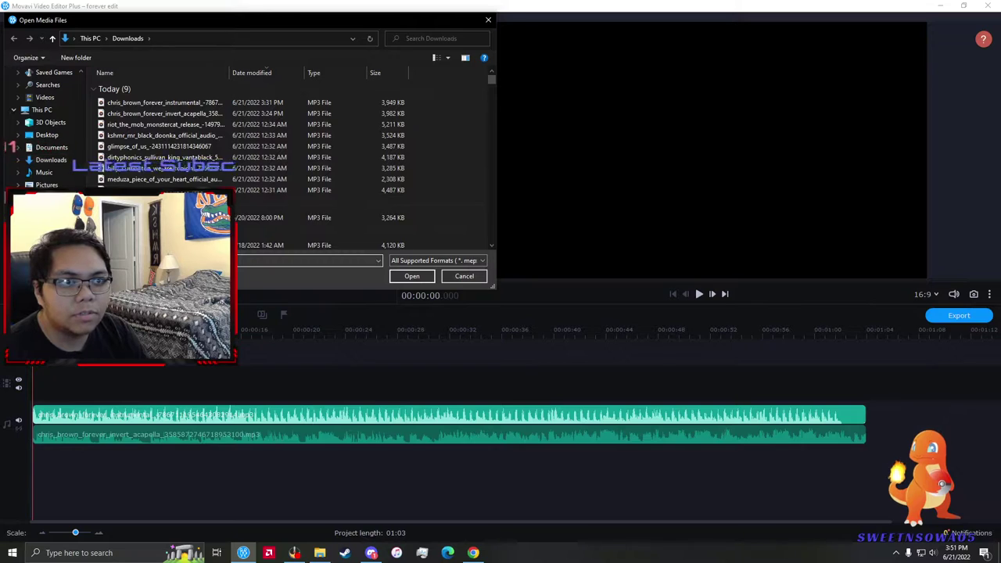
click(47, 197)
- Return to LALAL.AI, create new previews with Bass separation, and sample the Bass preview at its opening, middle and around 0:45
click(473, 553)
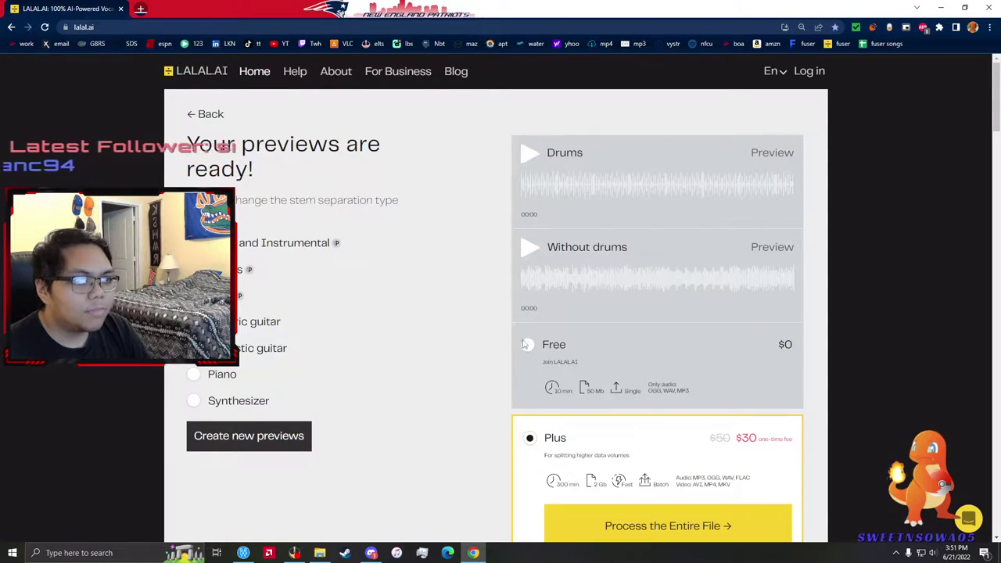
click(262, 437)
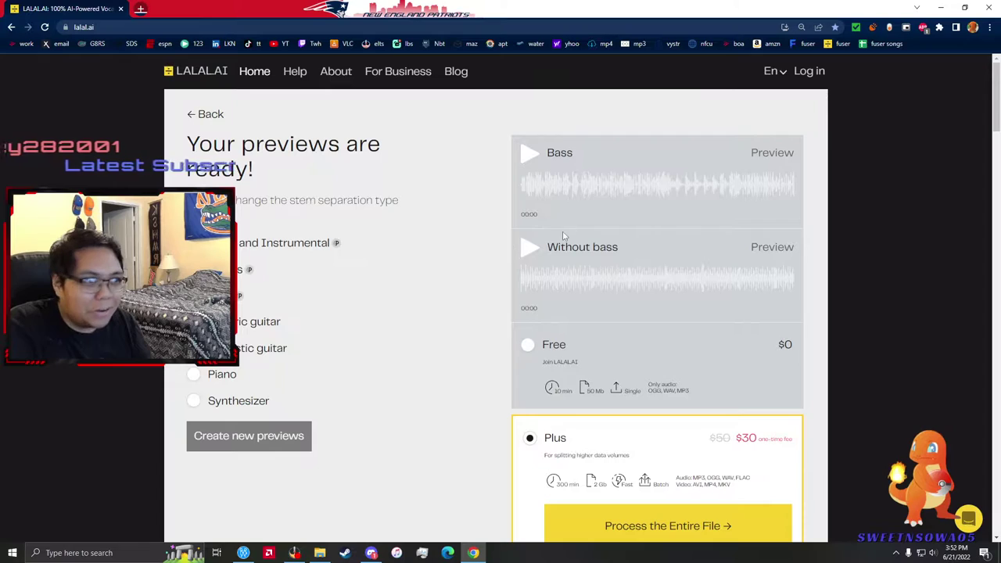
click(531, 162)
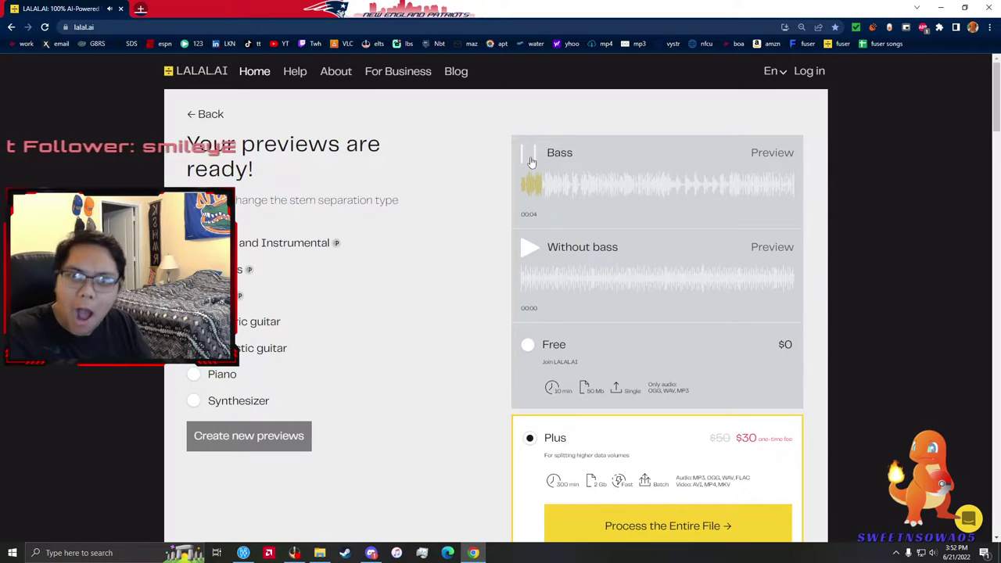
click(665, 193)
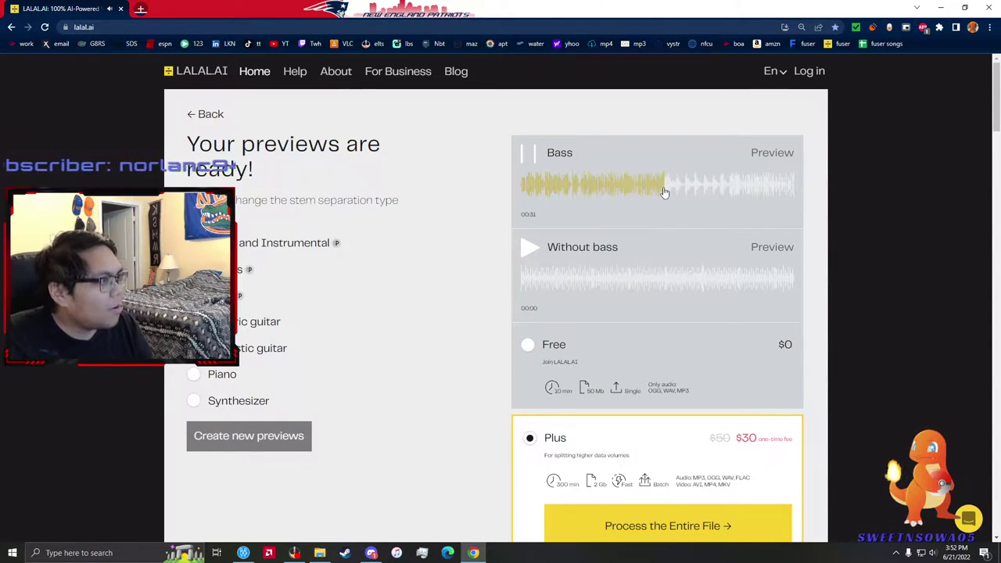
click(719, 191)
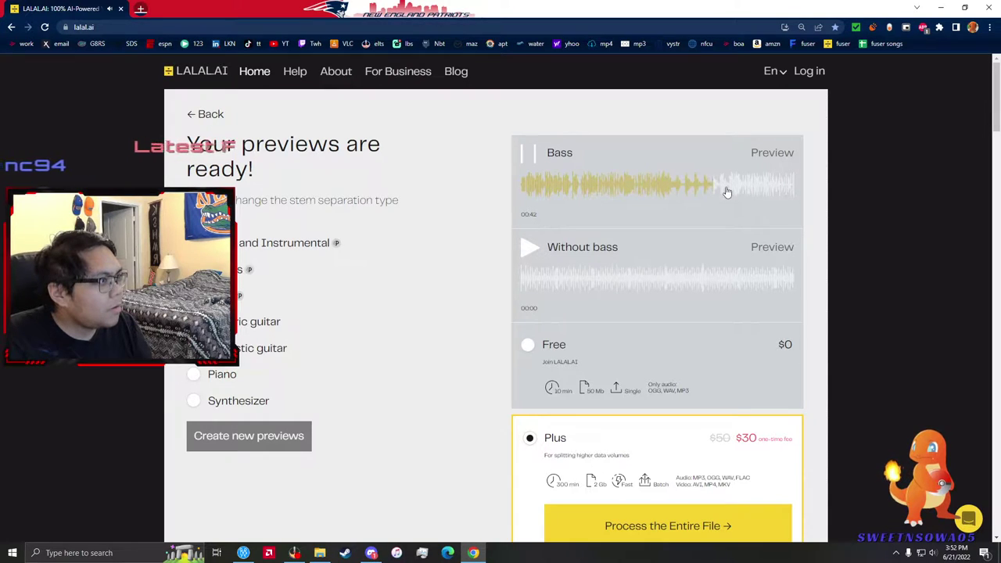
click(727, 192)
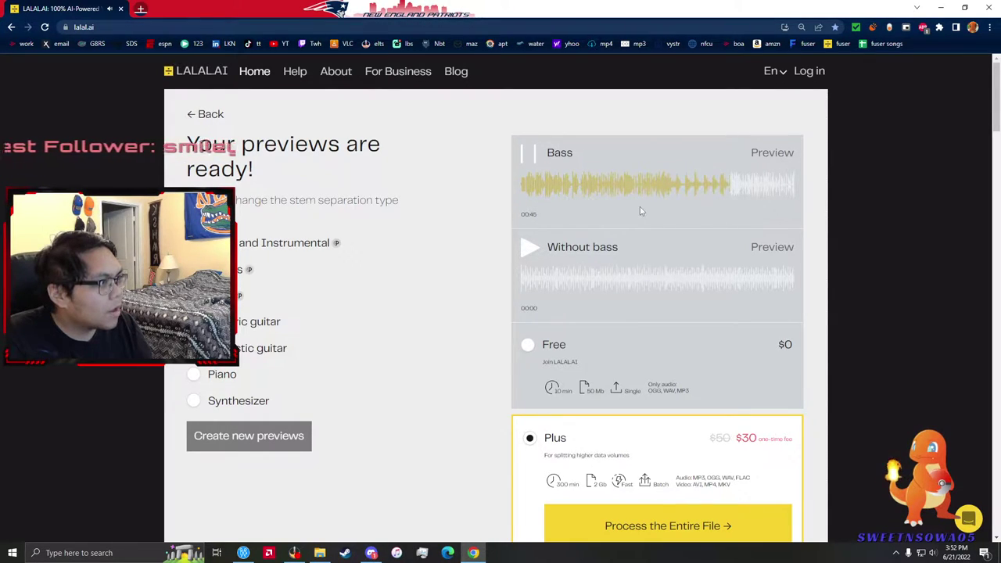
click(524, 160)
- Reset the Bass preview to its beginning and play it through for the screen recording
click(790, 196)
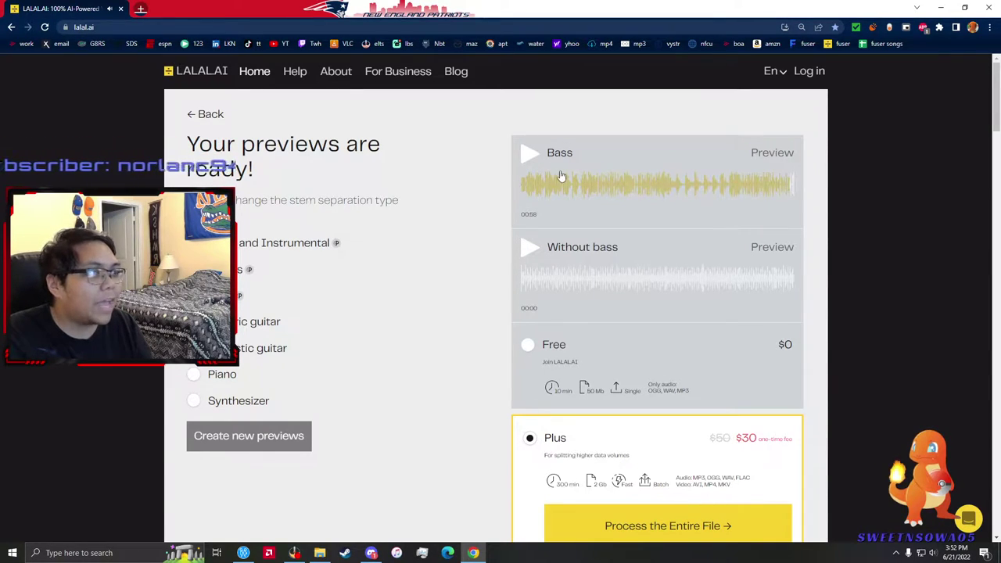
click(531, 160)
click(532, 163)
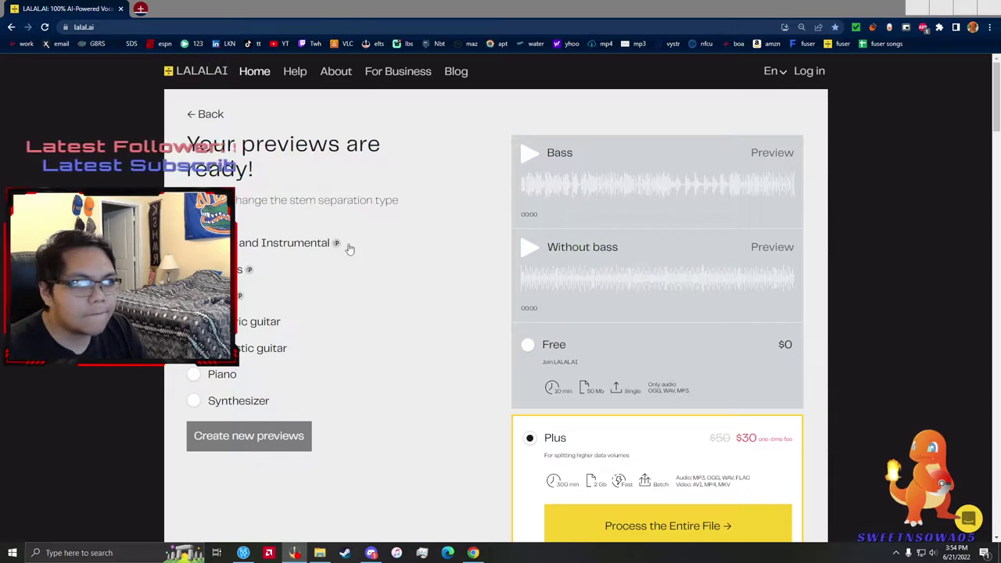
click(529, 154)
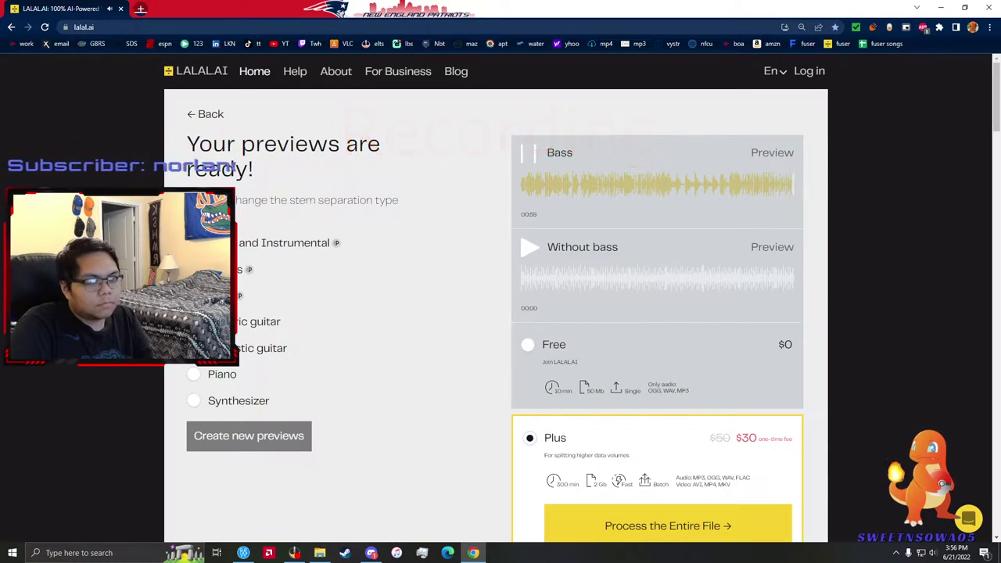
click(295, 553)
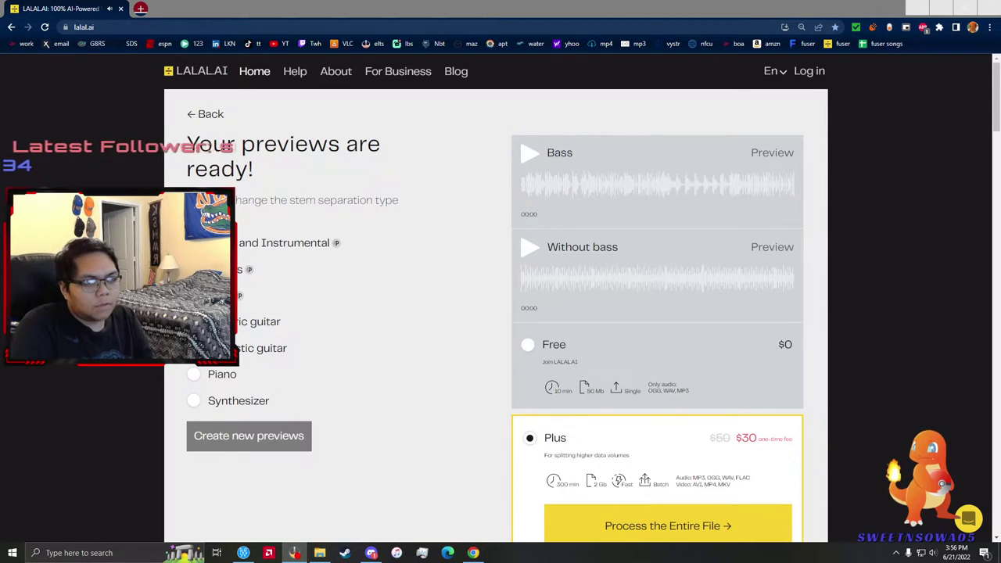
- Leave the previews and upload the second 2022-06-21 recording from the Videos folder with Bass separation kept as the stem type
click(206, 114)
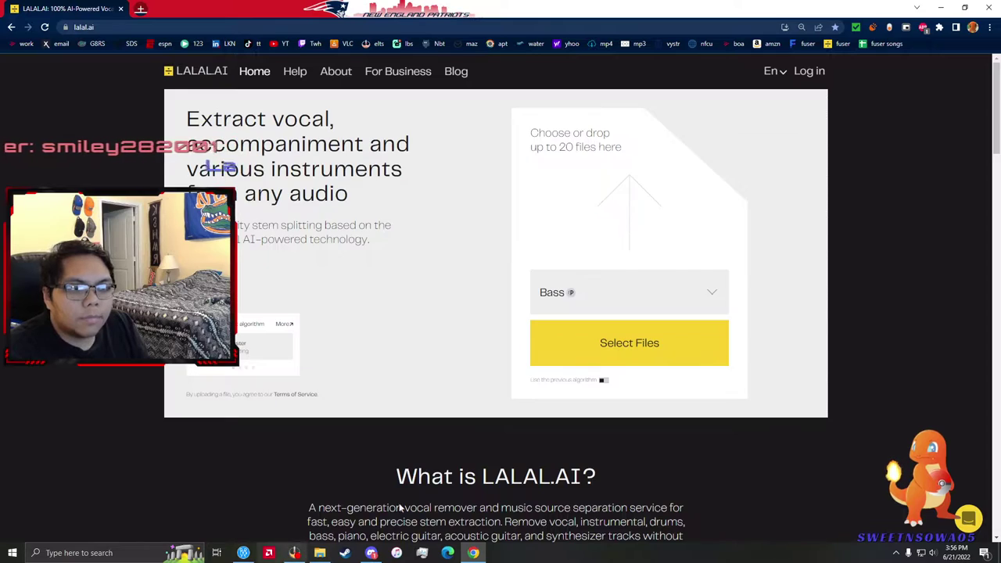
click(585, 277)
click(483, 308)
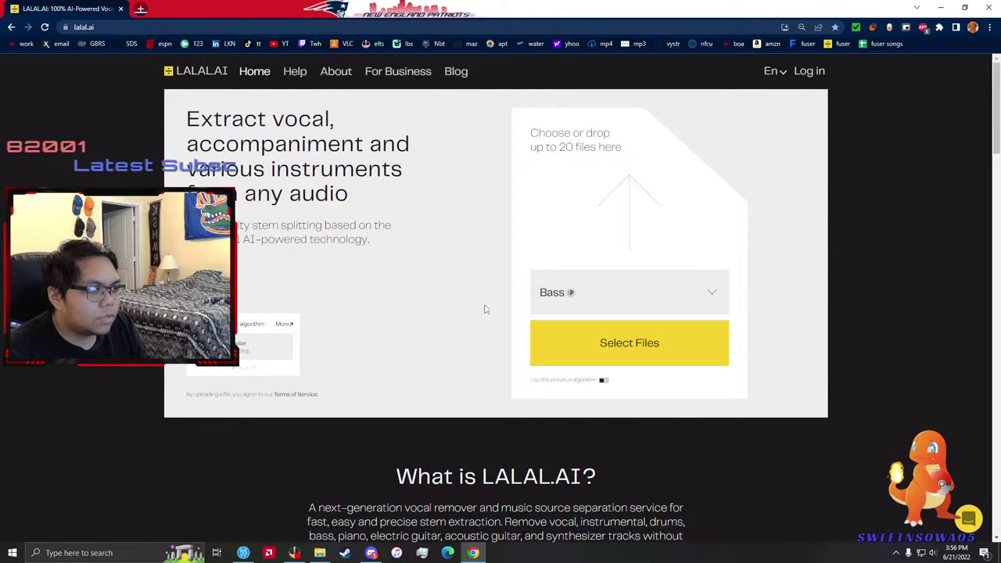
click(593, 310)
click(603, 423)
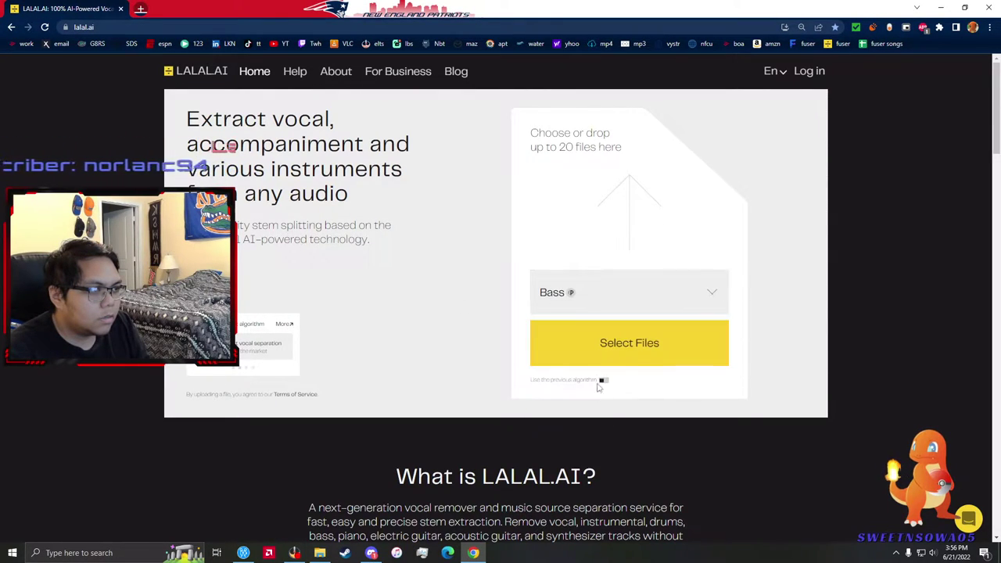
click(597, 357)
scroll(317, 147, down, 5)
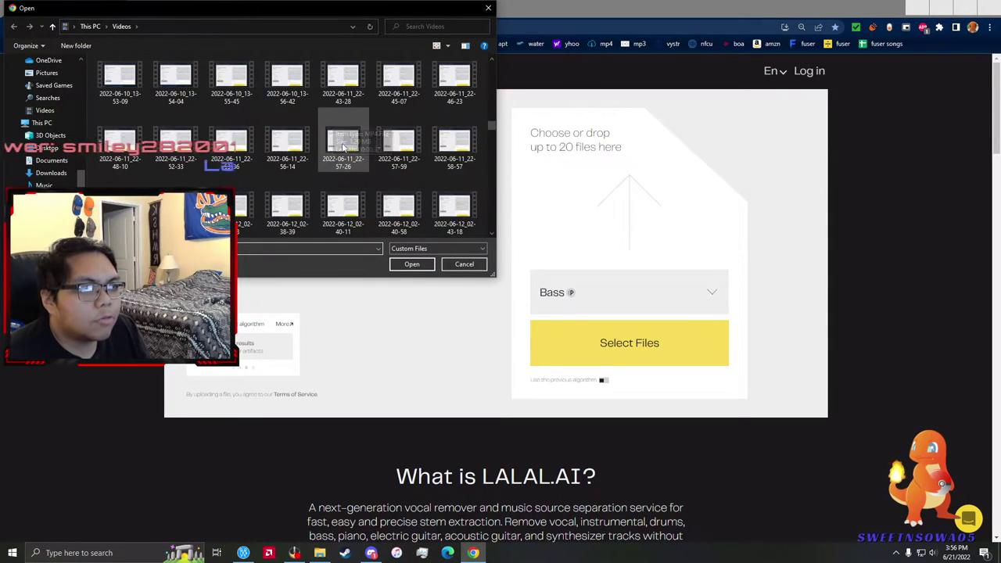
scroll(336, 137, down, 5)
scroll(338, 135, up, 2)
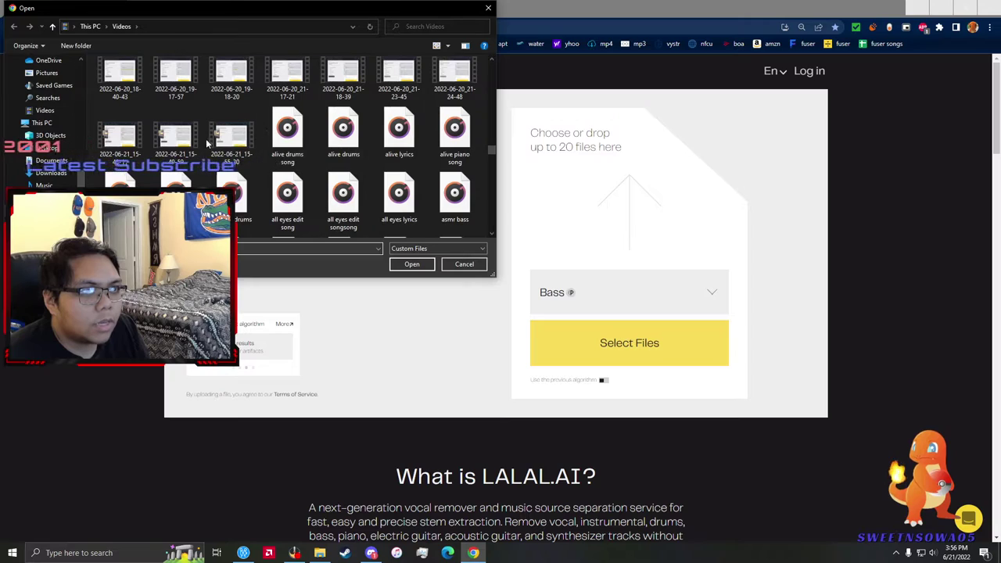
double_click(176, 146)
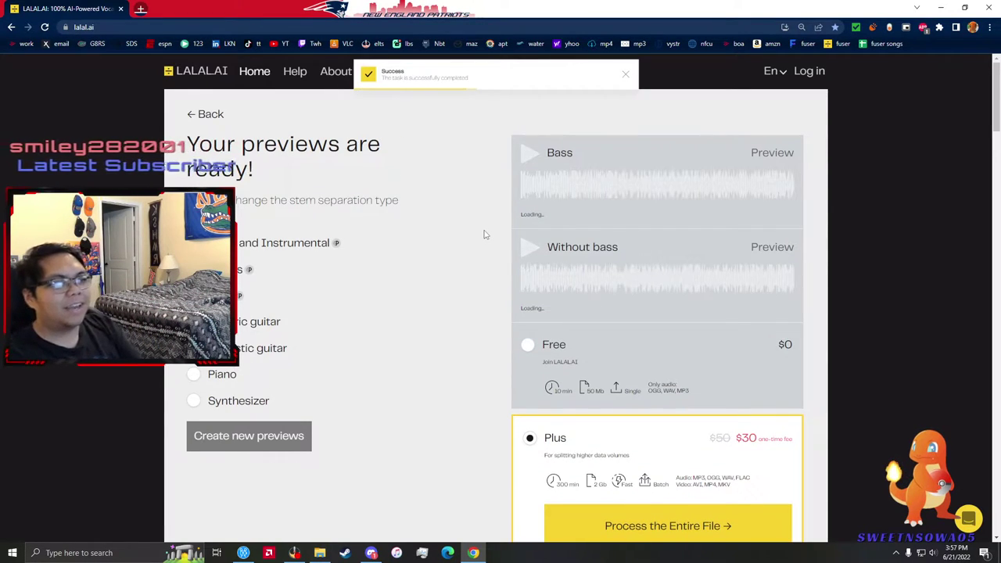
- Listen to the opening seconds of the new Without bass and Bass previews
click(527, 249)
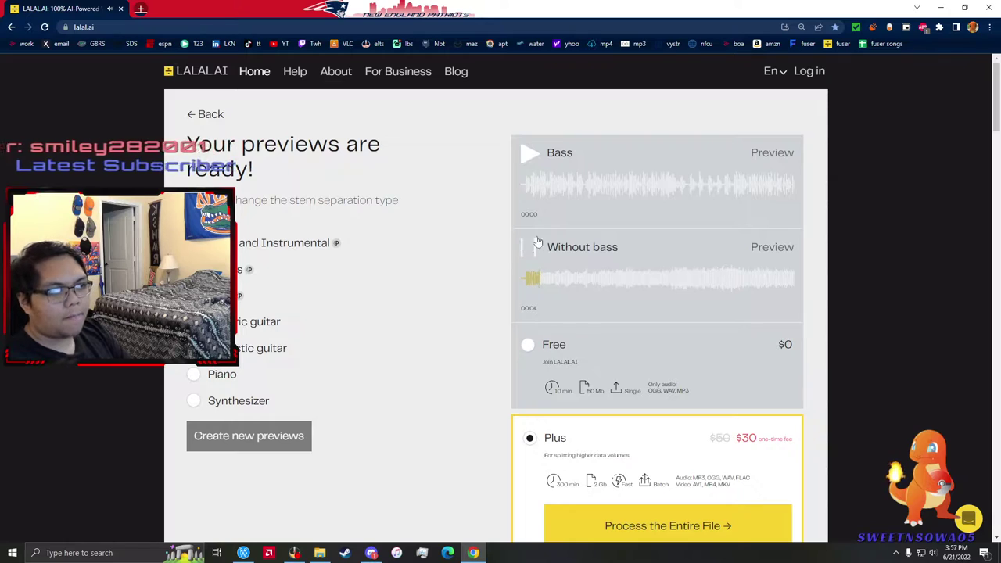
click(529, 158)
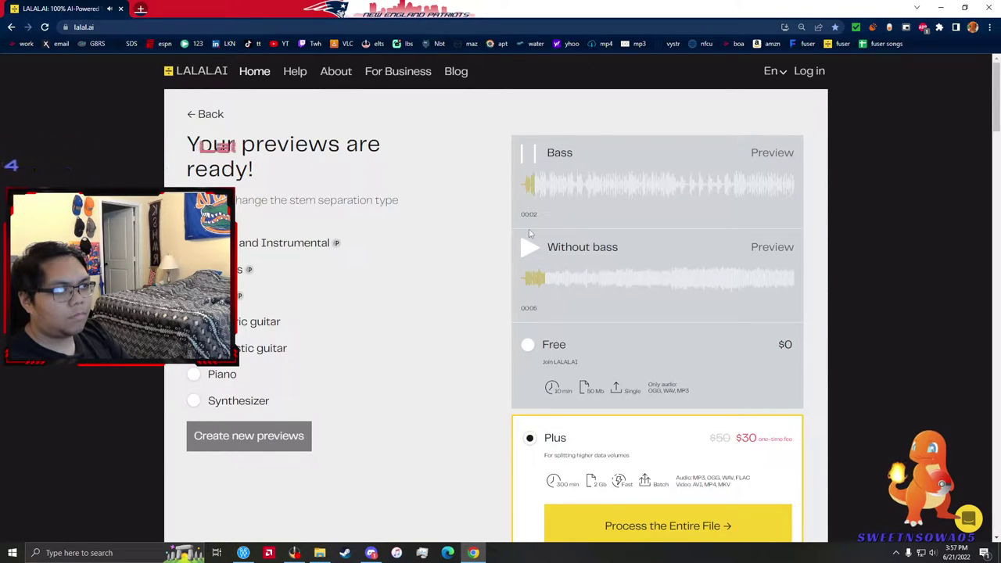
click(529, 154)
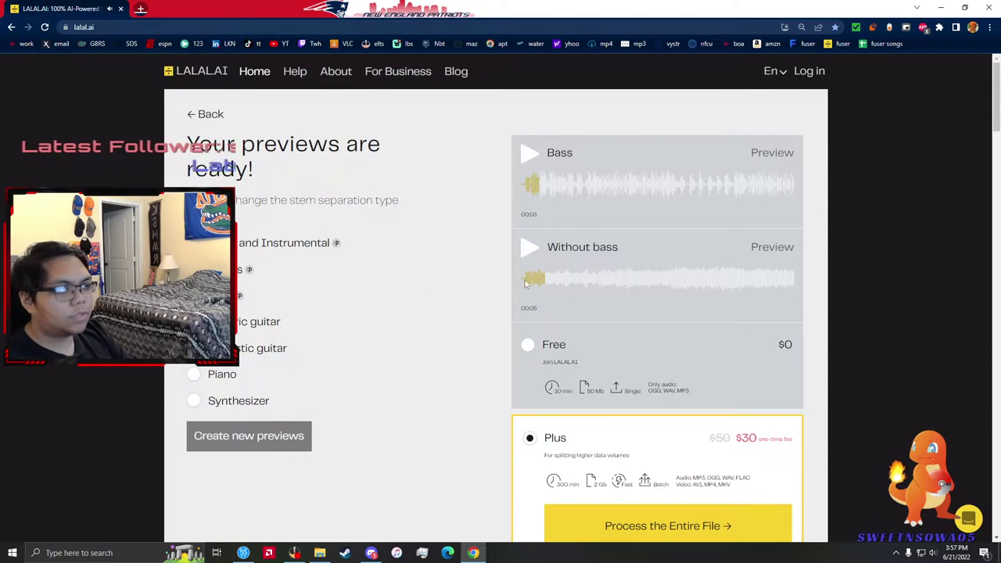
- Reset the Without bass preview to its beginning and play it through for the screen recording
click(774, 288)
click(529, 248)
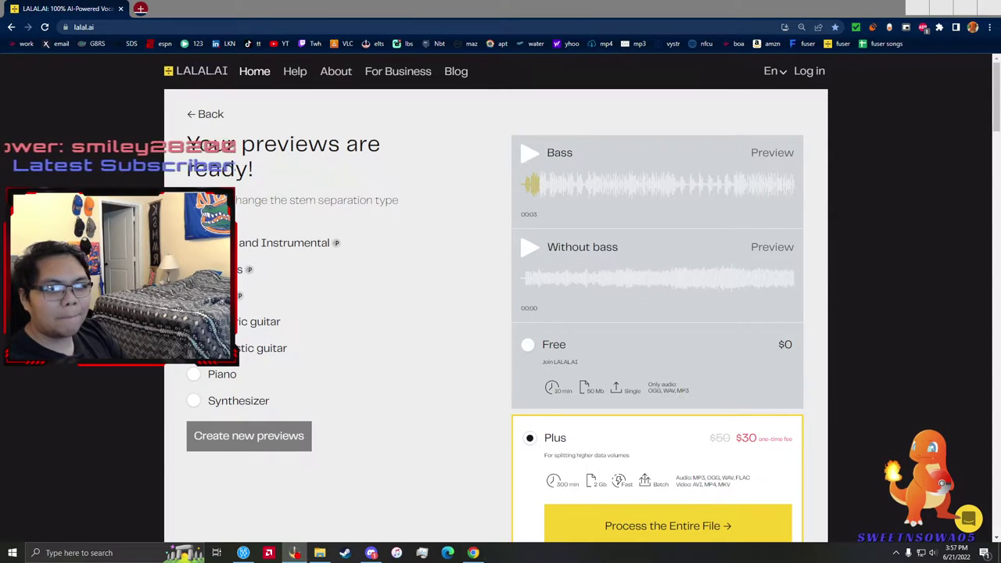
click(529, 247)
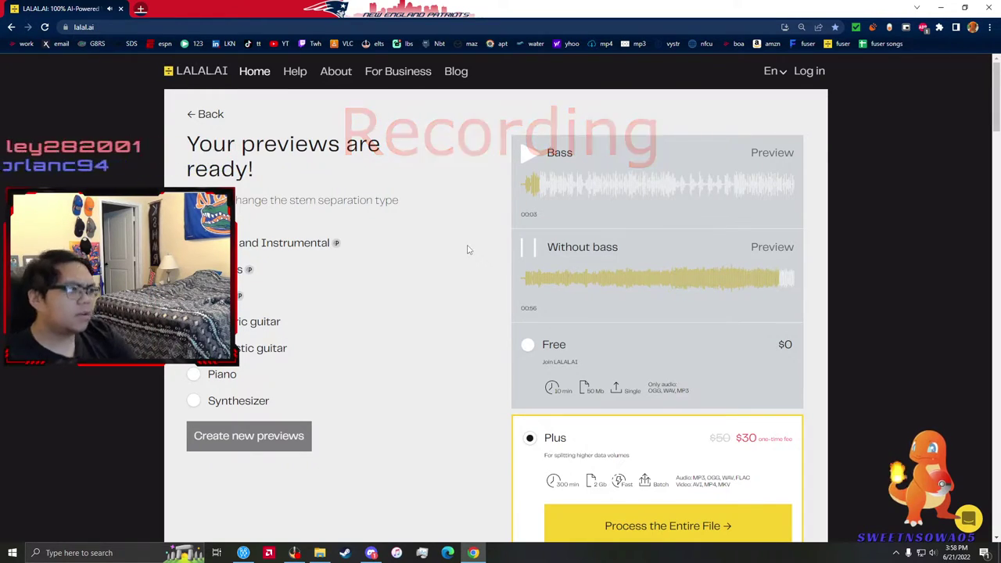
- Close the LALAL.AI page and return to the open media selection in Movavi Video Editor Plus
click(348, 377)
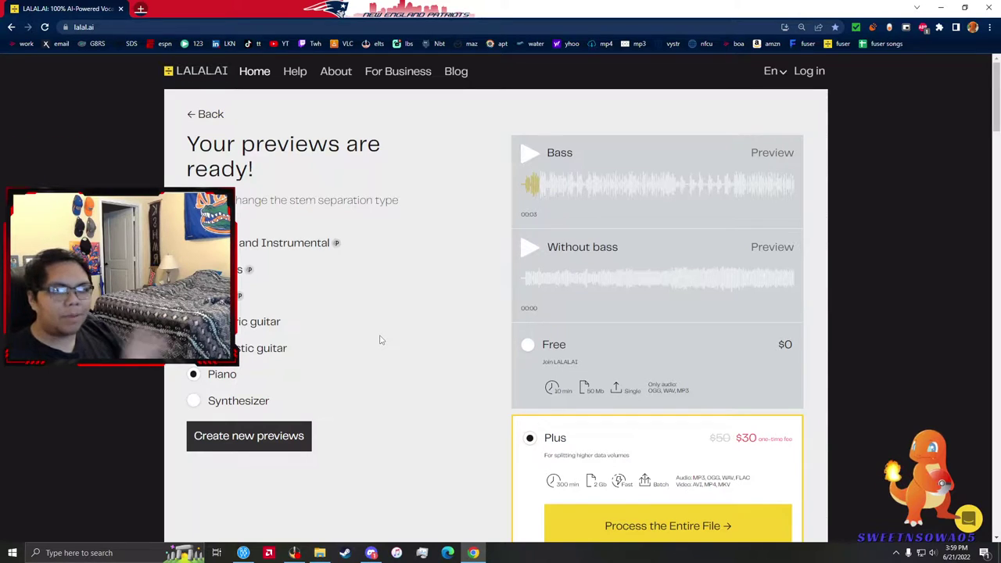
click(121, 8)
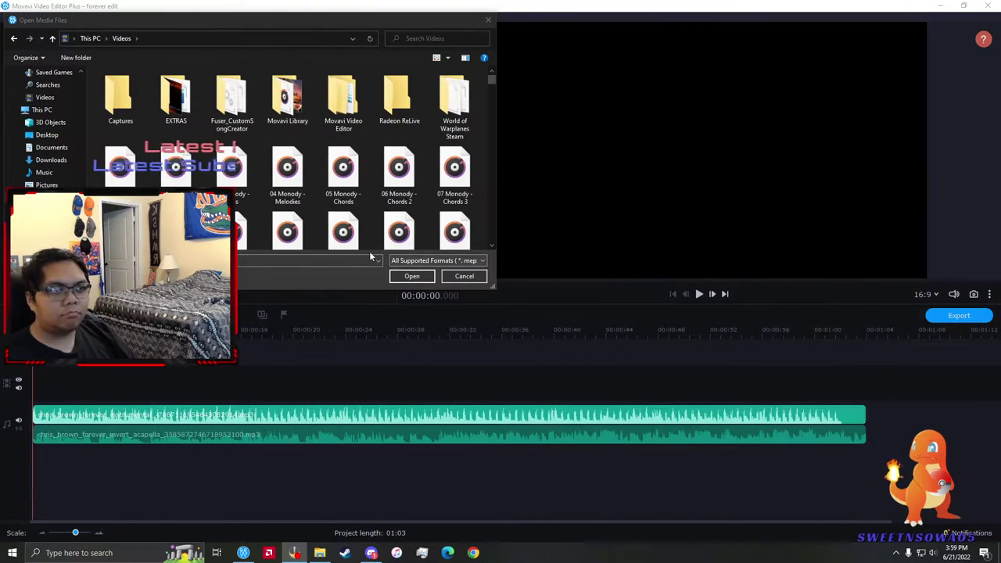
- Import the four 2022-06-21 recordings, 15-48-11 through 15-57-59, from the Videos folder into the media bin
click(464, 277)
right_click(294, 225)
click(321, 233)
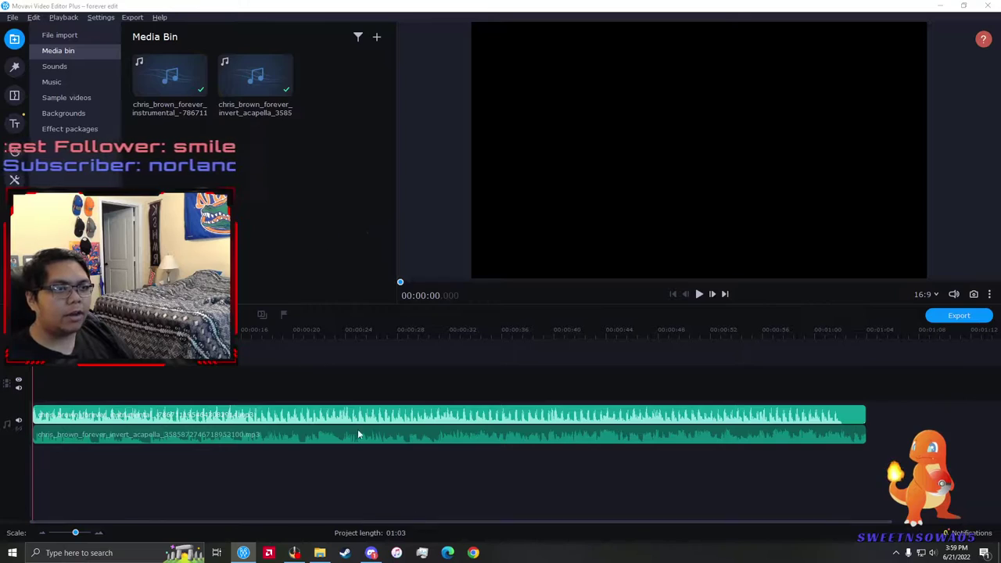
scroll(56, 203, down, 1)
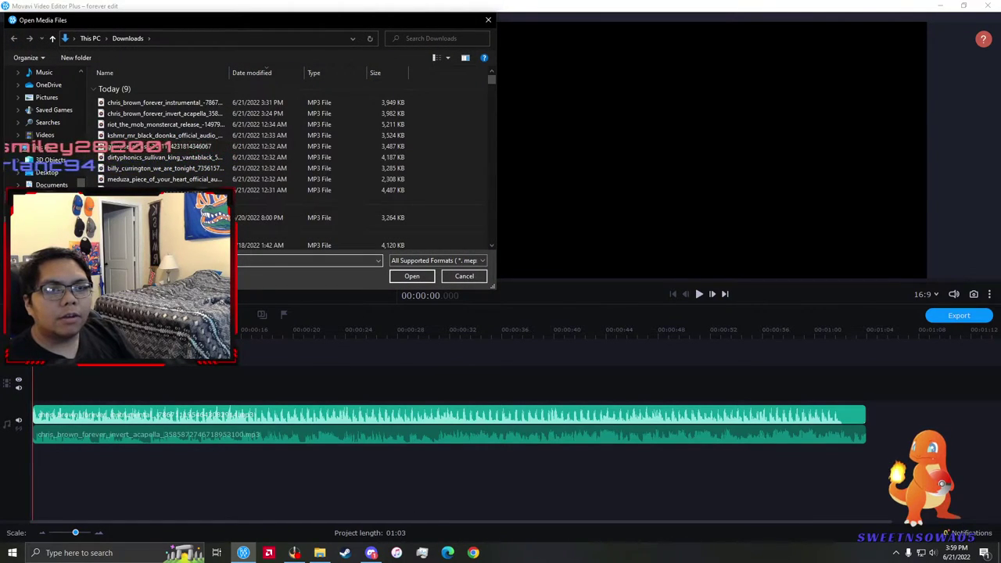
click(47, 98)
click(45, 134)
scroll(264, 136, down, 3)
scroll(264, 157, down, 5)
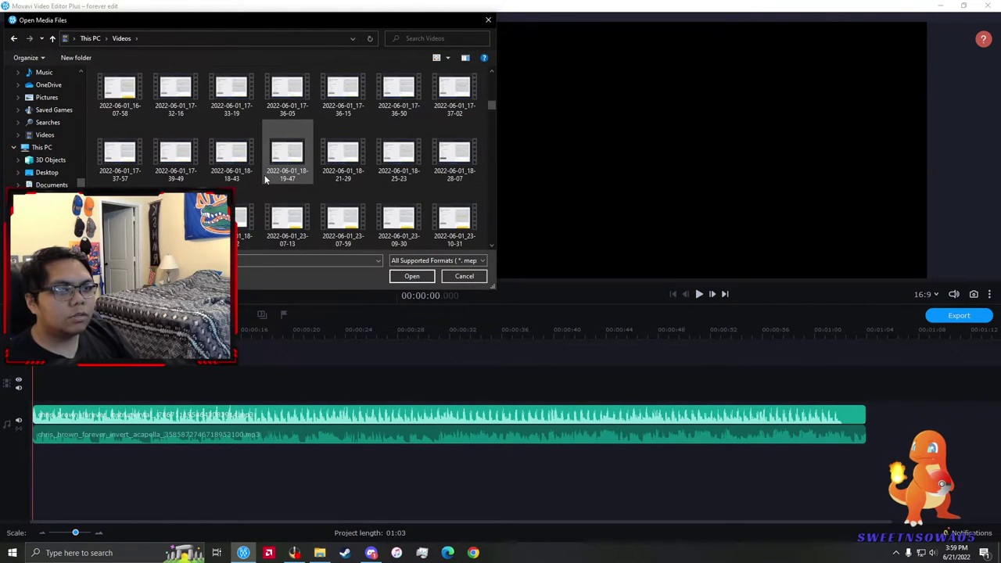
scroll(302, 152, down, 5)
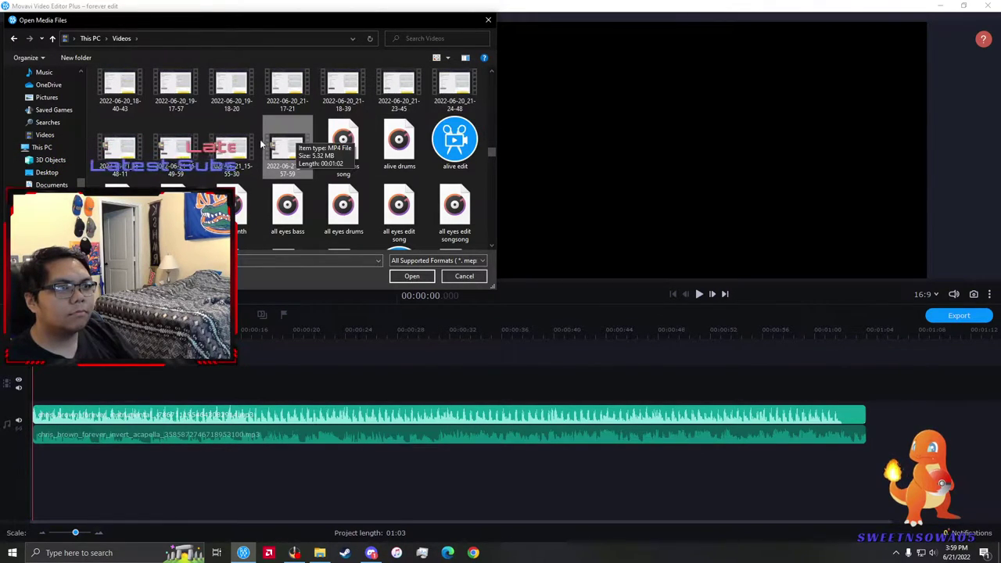
shift+click(119, 145)
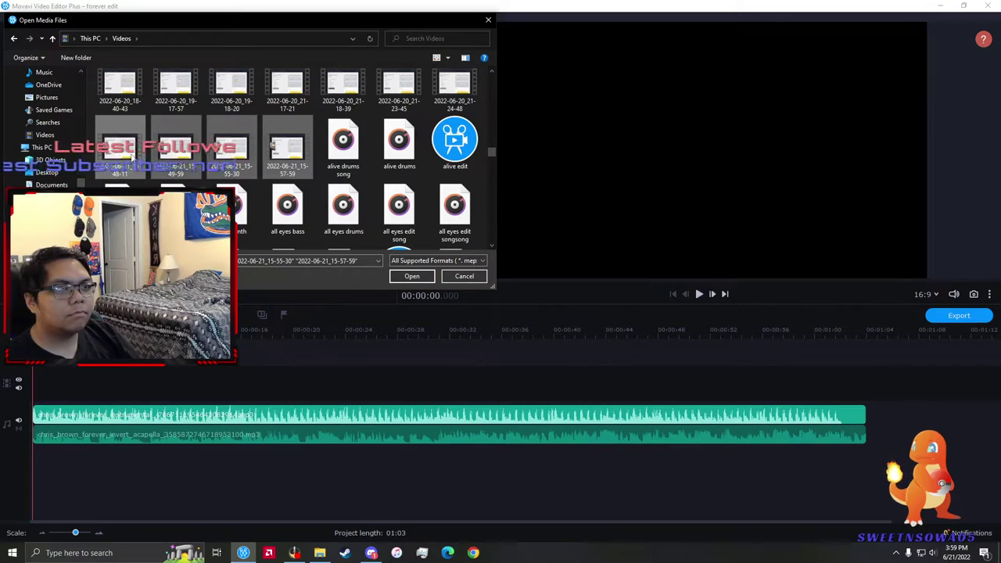
click(413, 277)
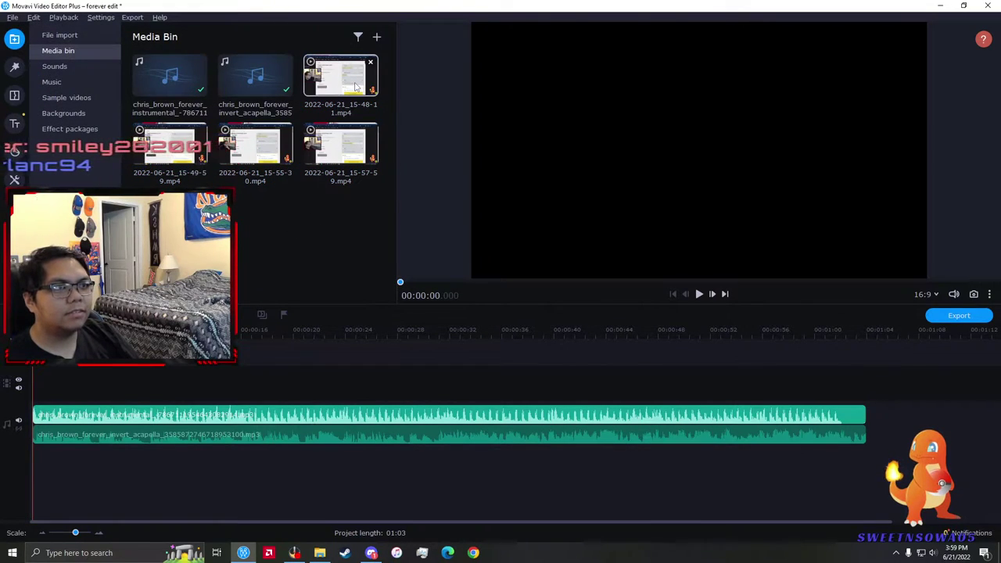
- Place 2022-06-21_15-48-11.mp4 at the start of the video track and mute the instrumental clip on the audio track
drag(356, 86, 59, 388)
key(space)
right_click(150, 434)
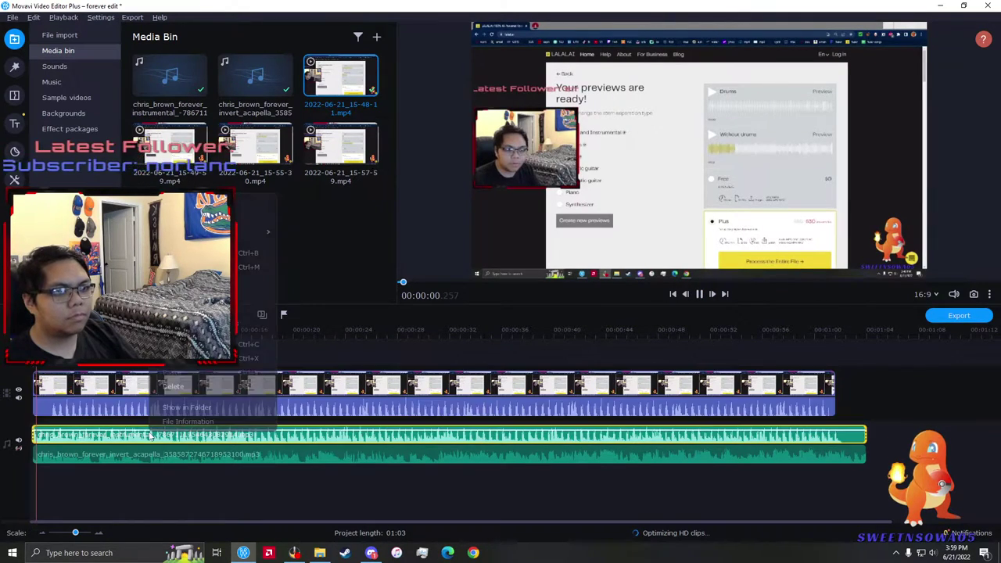
click(179, 218)
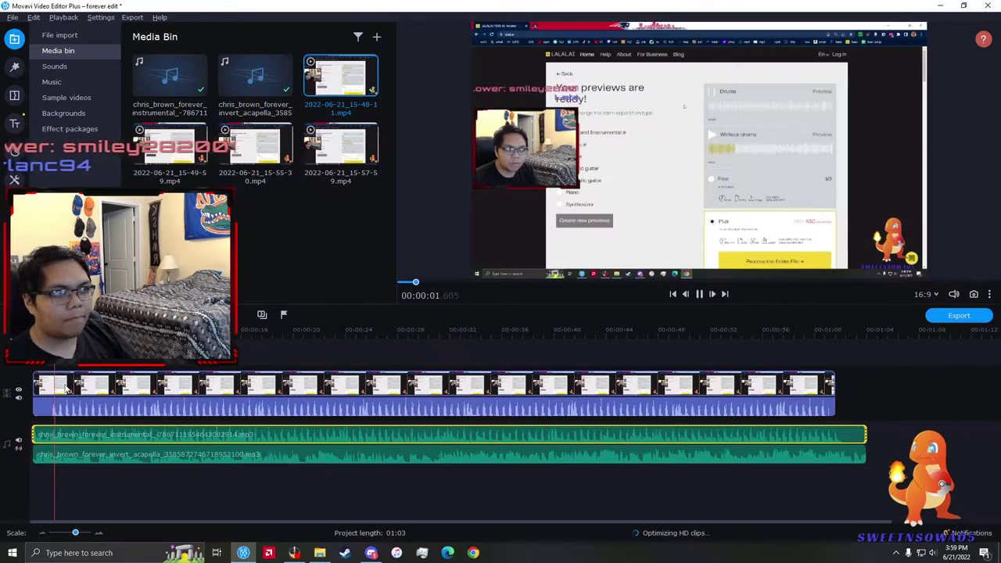
- Trim the beginning of the drums recording so its first beat lines up with the instrumental, and save the project
click(35, 391)
drag(33, 391, 51, 391)
scroll(46, 390, up, 5)
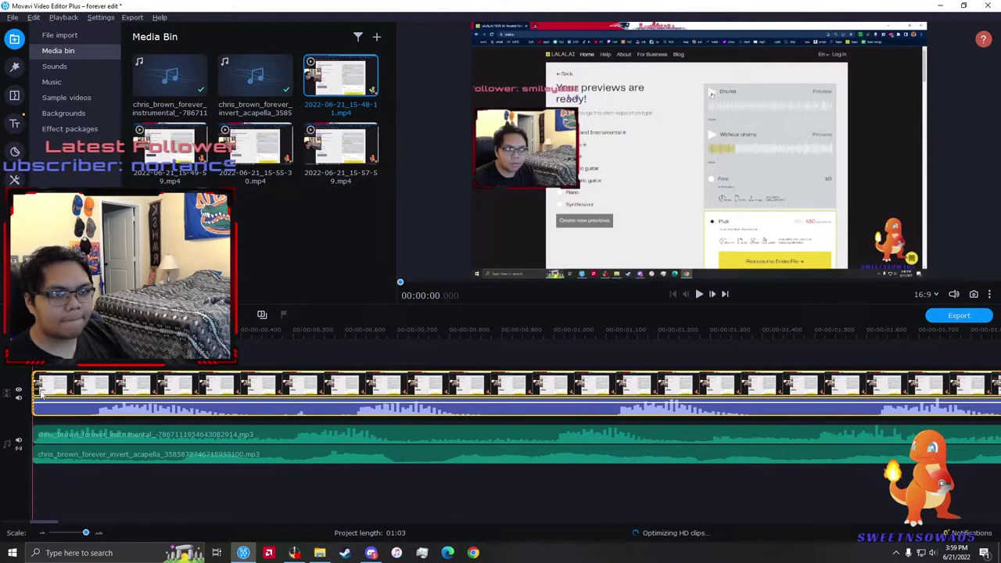
click(39, 394)
drag(40, 392, 89, 387)
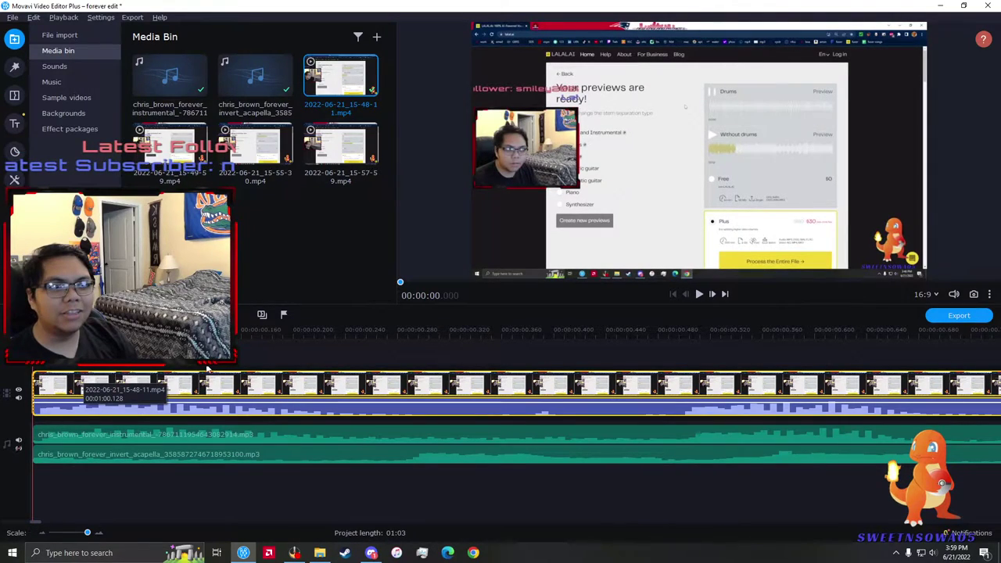
click(210, 368)
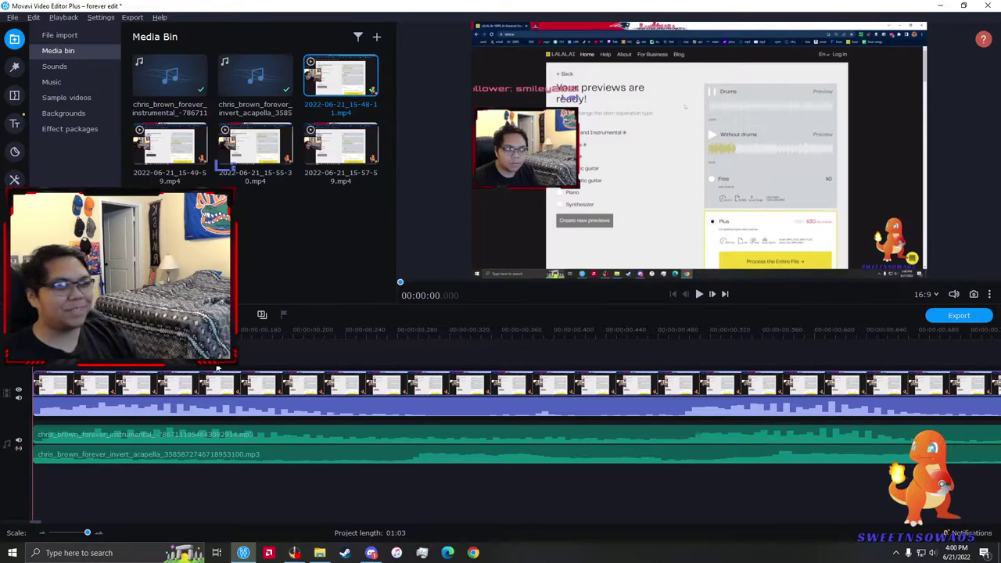
key(ctrl+s)
- Examine how the opening beats of the drums recording line up with the instrumental waveform
scroll(219, 369, down, 2)
scroll(218, 371, up, 1)
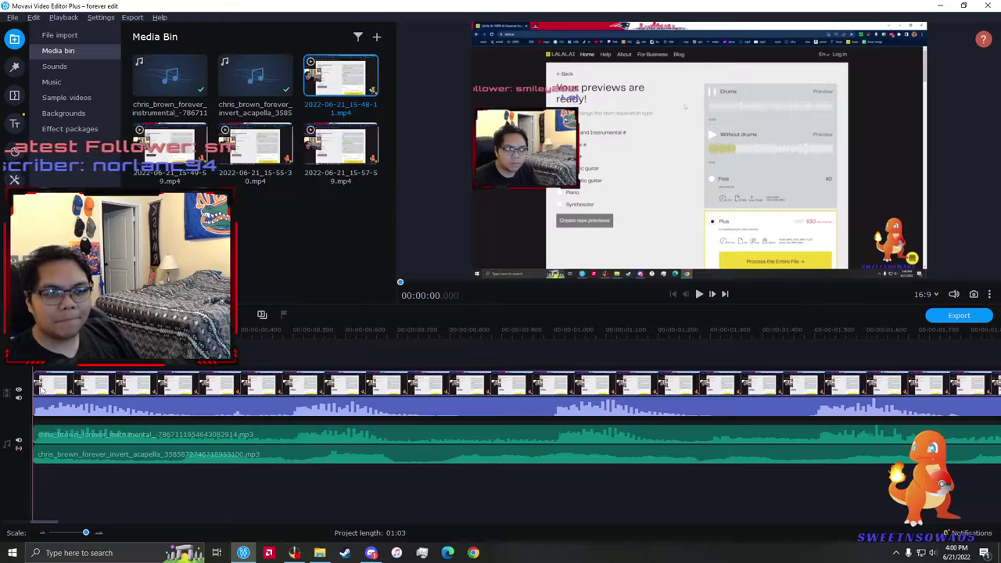
click(41, 389)
scroll(35, 384, up, 2)
scroll(62, 399, down, 5)
scroll(63, 399, up, 5)
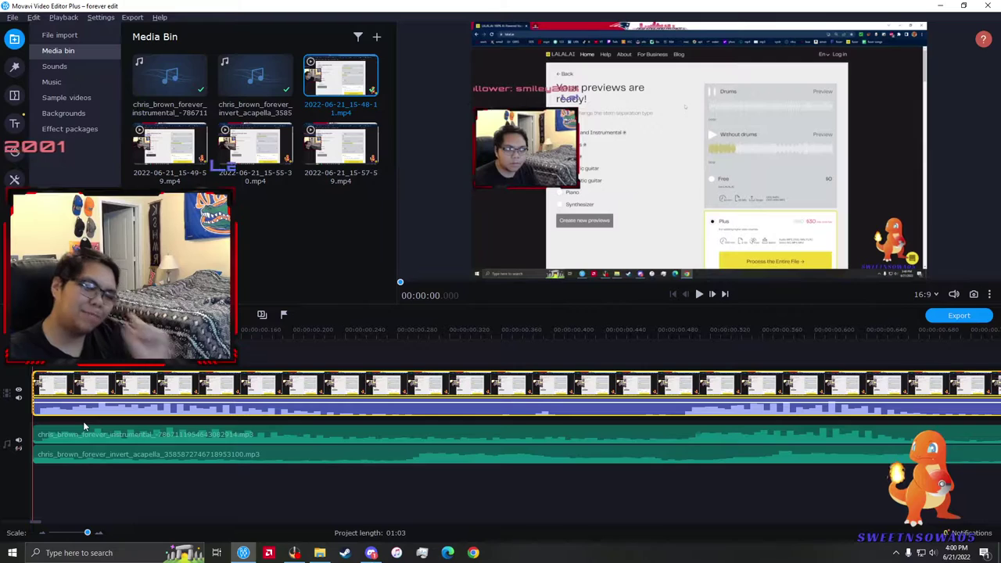
- Split the instrumental clip at 00:00:59.520, near the end of the drums recording, and unmute the piece after the cut
ctrl+scroll(176, 409, down, 3)
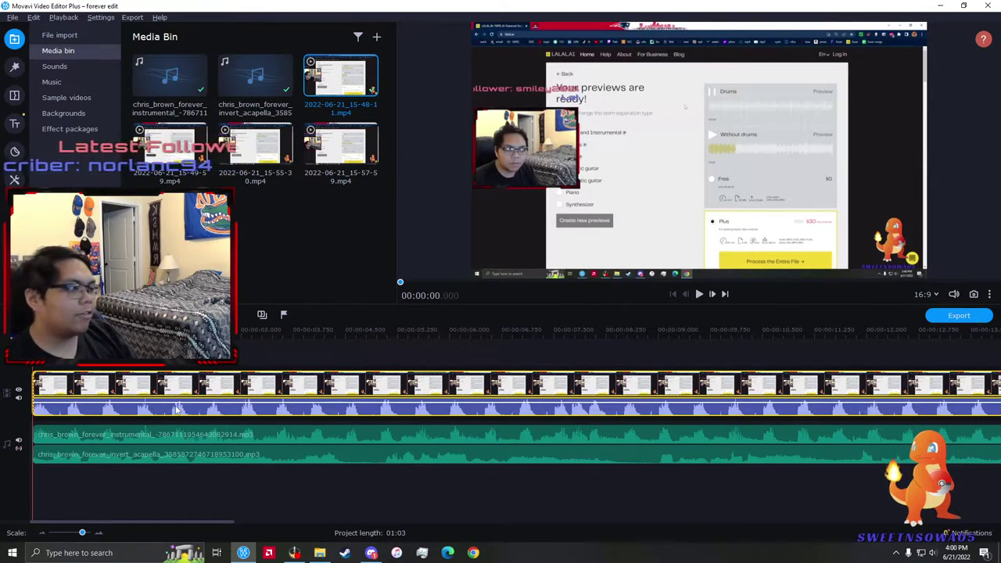
ctrl+scroll(176, 404, down, 4)
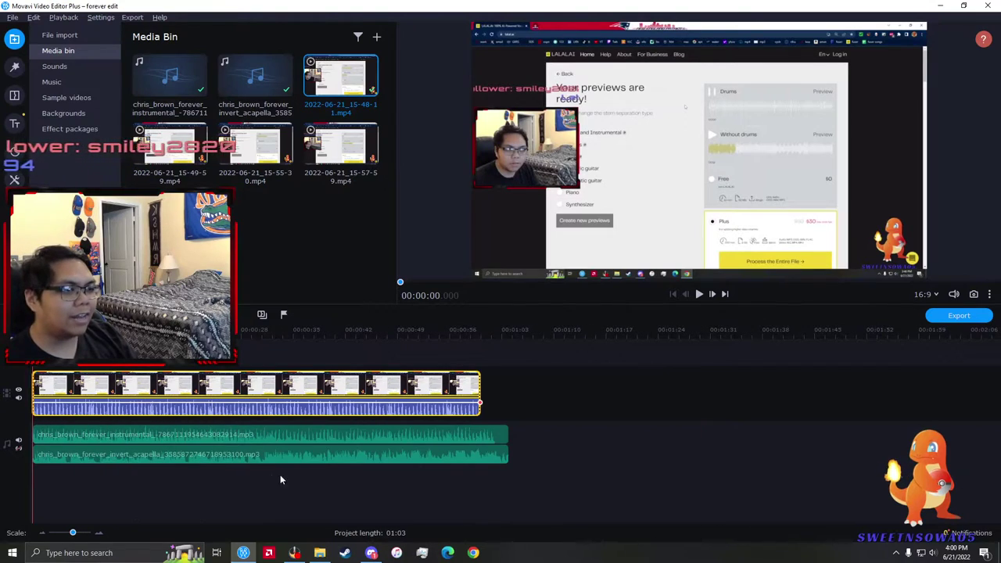
click(812, 439)
ctrl+scroll(812, 439, up, 3)
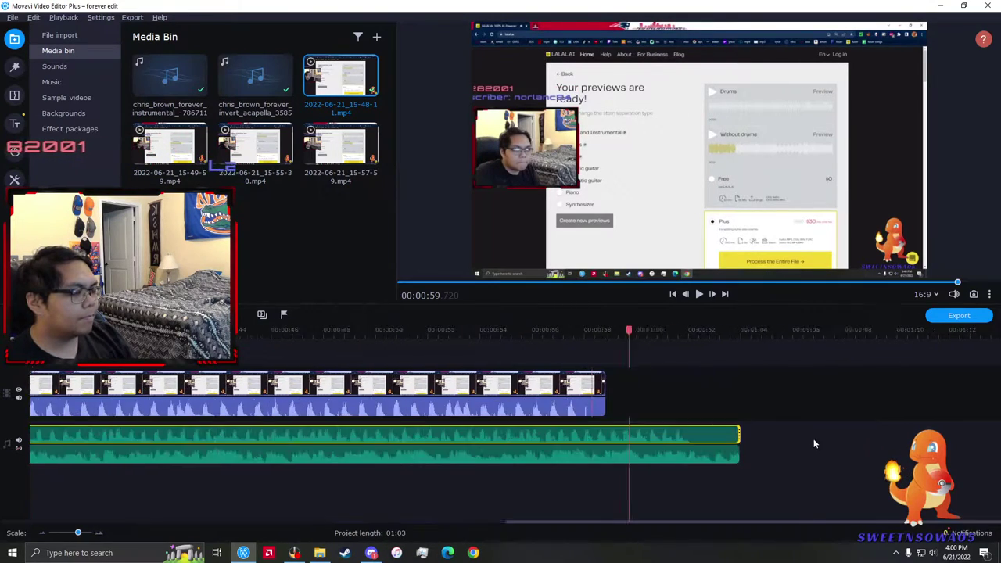
click(486, 438)
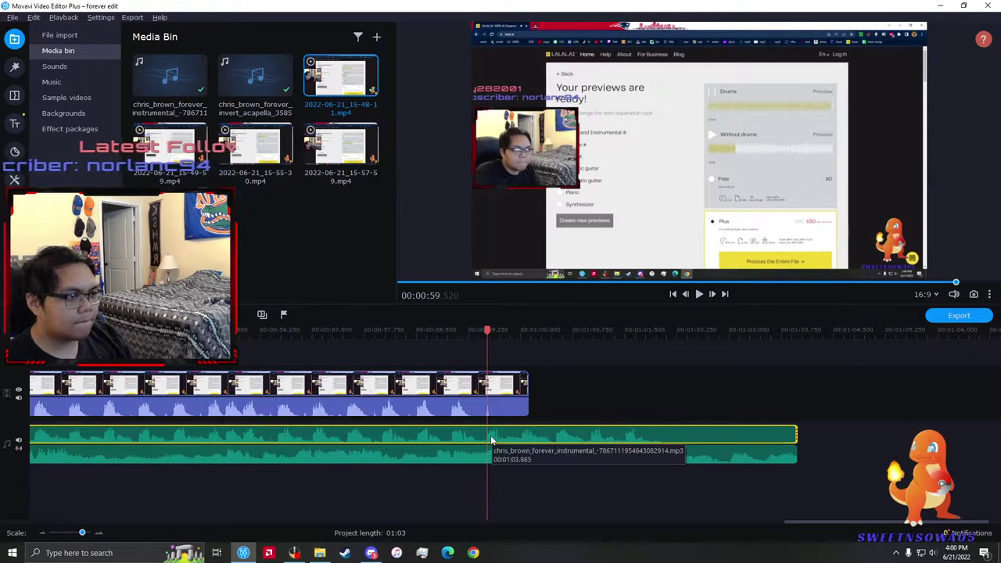
key(ctrl+b)
right_click(523, 438)
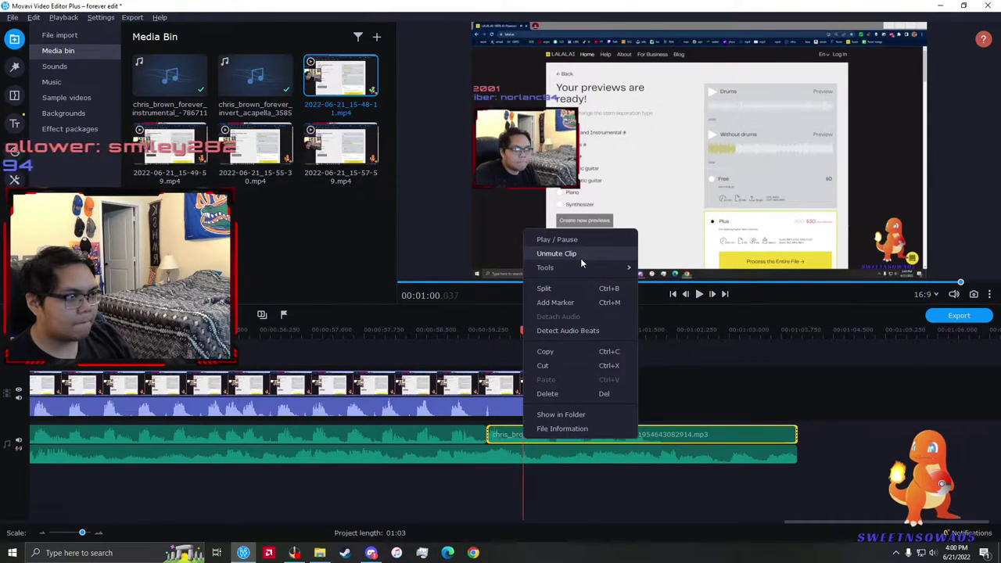
click(523, 336)
- Play from 00:00:59.400 to hear the last drum beats run into the unmuted instrumental piece
click(481, 386)
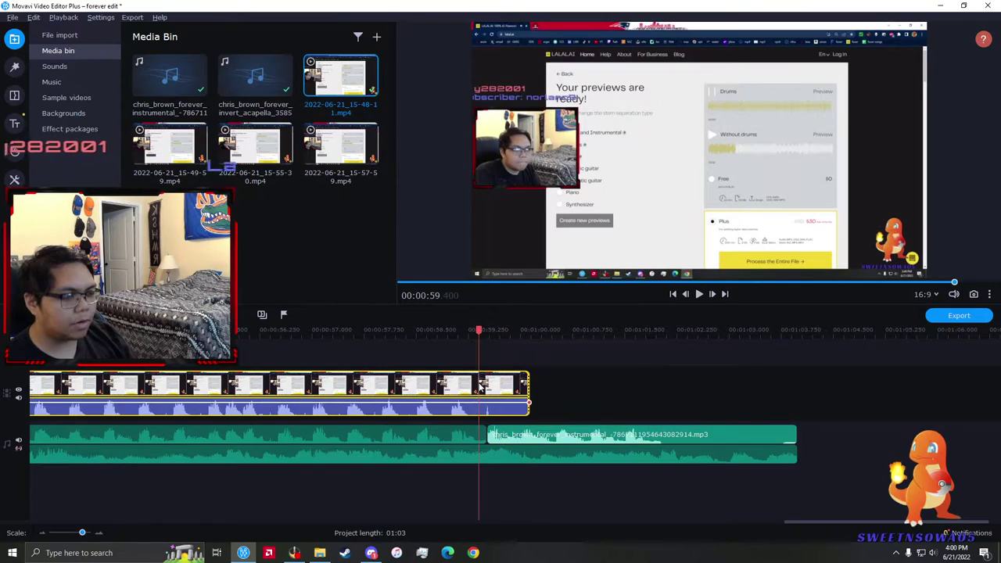
key(space)
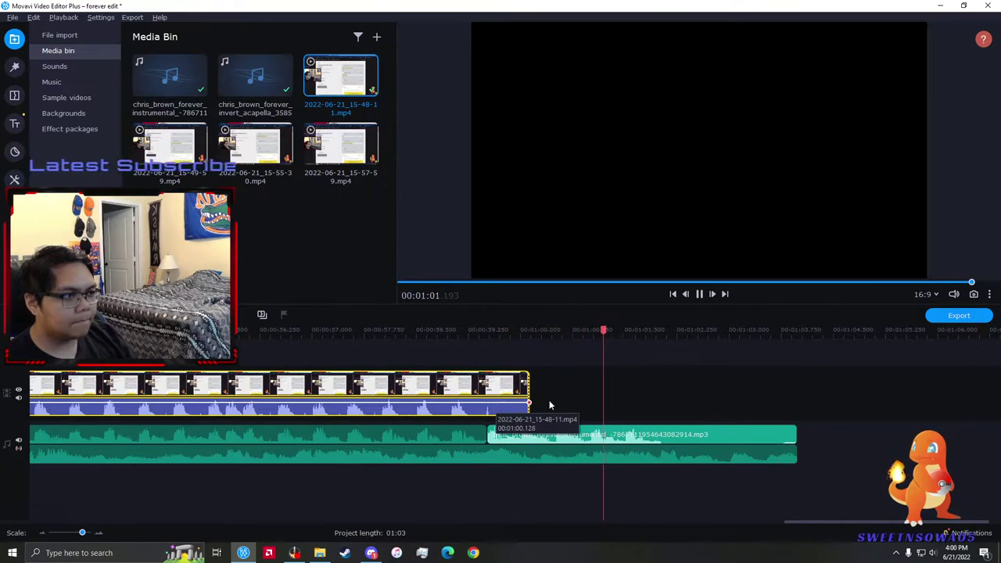
scroll(550, 400, down, 1)
key(space)
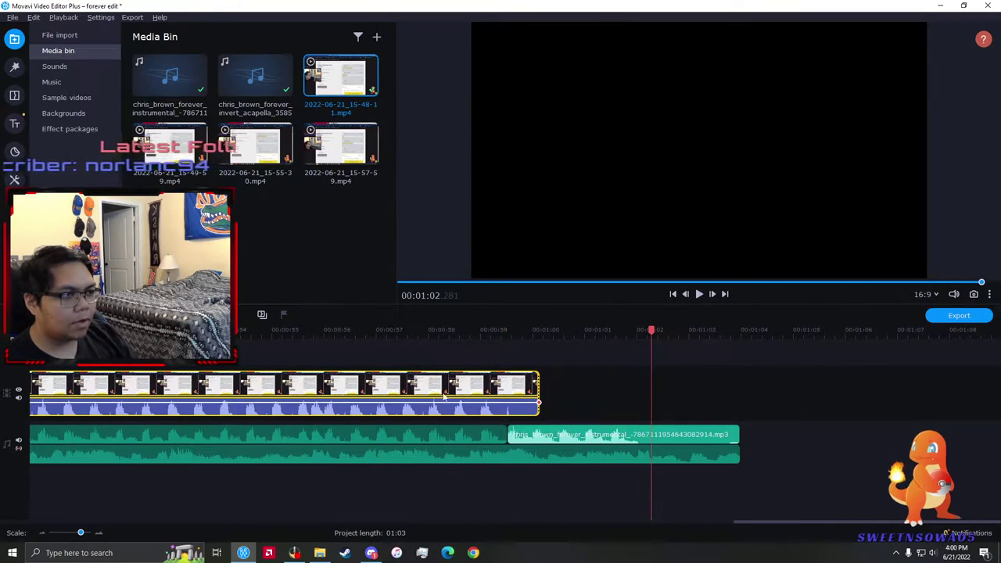
- Split the drums recording at 00:00:57.440 and copy the piece after the cut
click(400, 394)
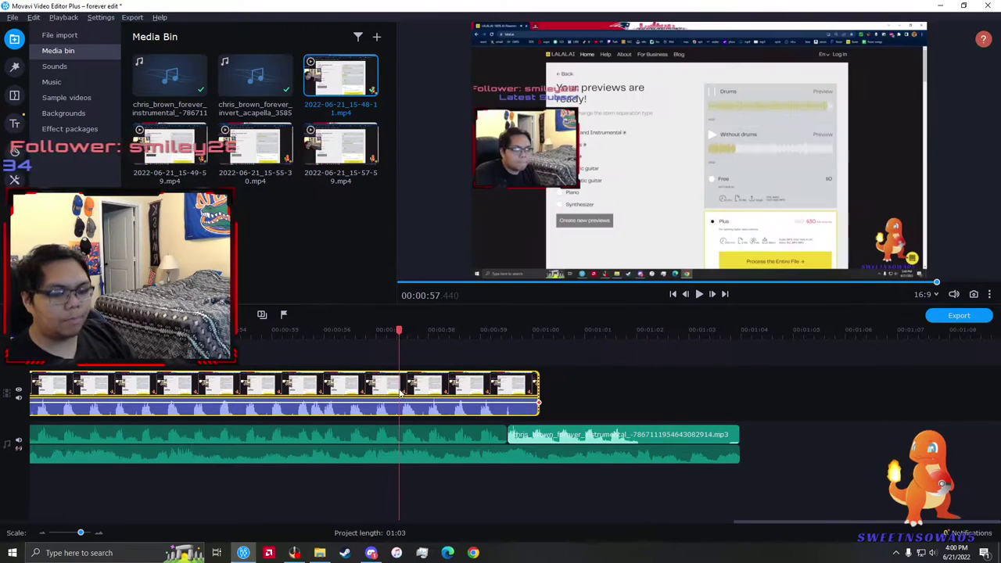
key(ctrl+b)
click(421, 395)
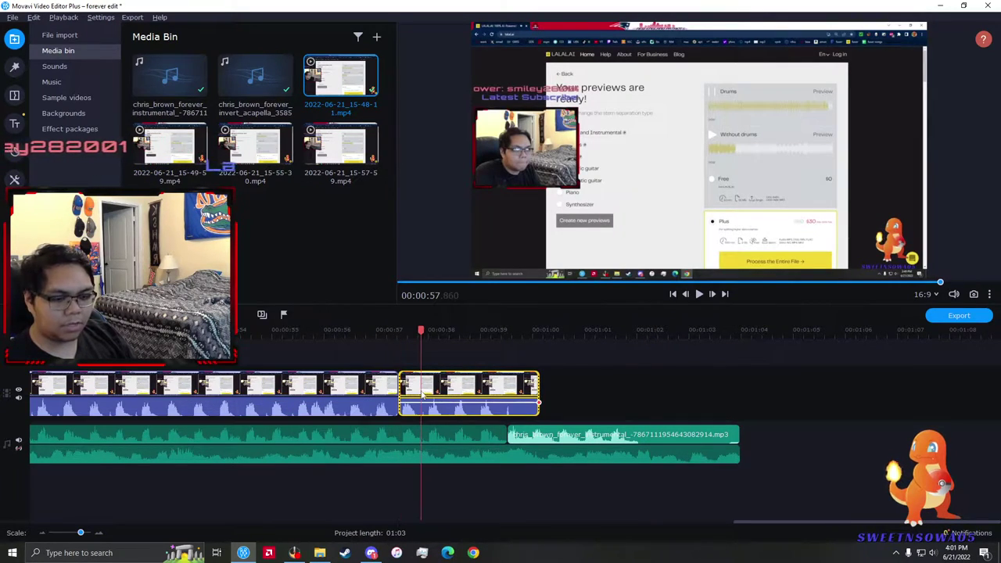
- Try to insert the copied drum piece at 00:00:59.530 and shorten the piece before it, and undo both edits
double_click(510, 395)
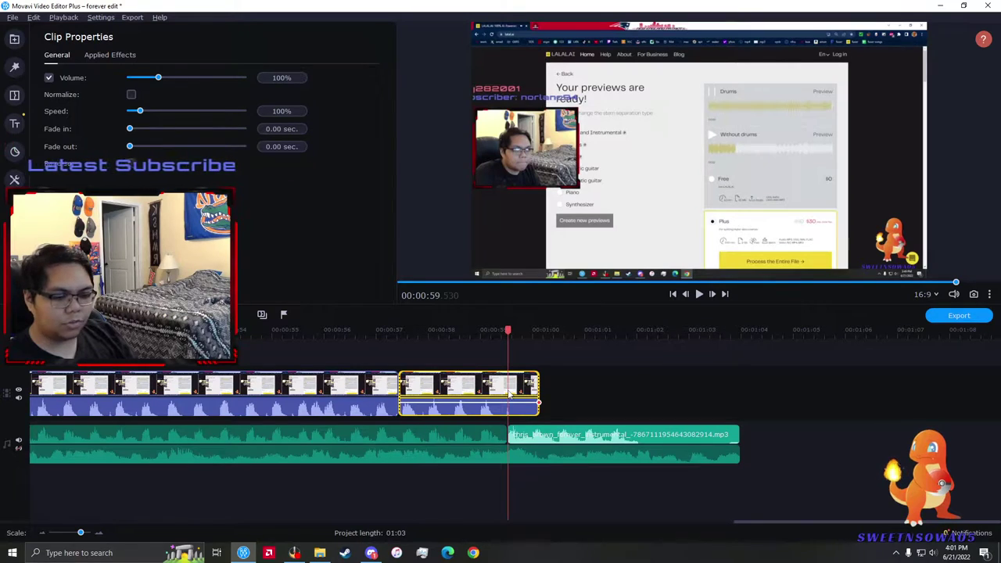
key(ctrl+v)
scroll(568, 403, up, 5)
scroll(557, 397, down, 4)
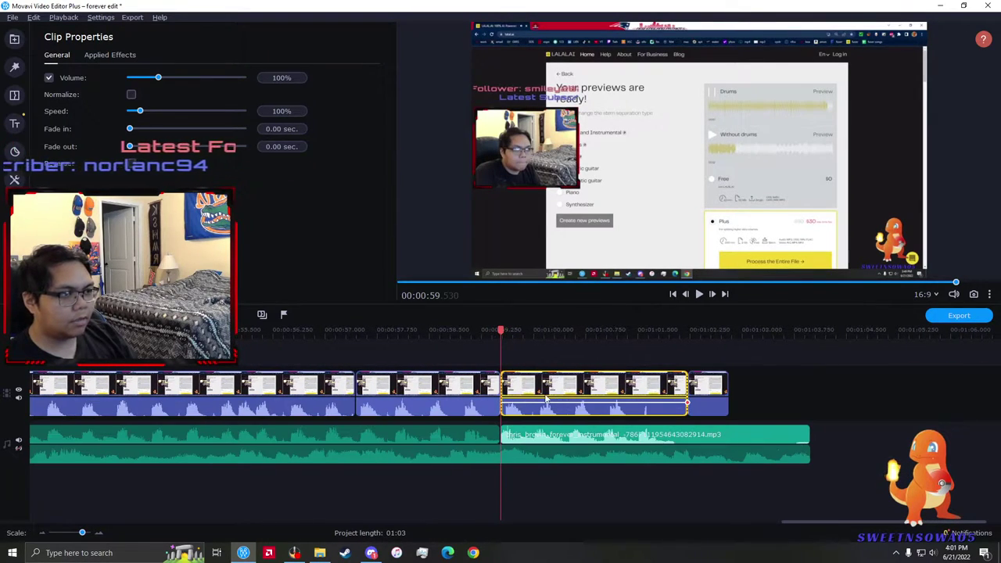
click(497, 396)
drag(500, 392, 492, 392)
click(483, 393)
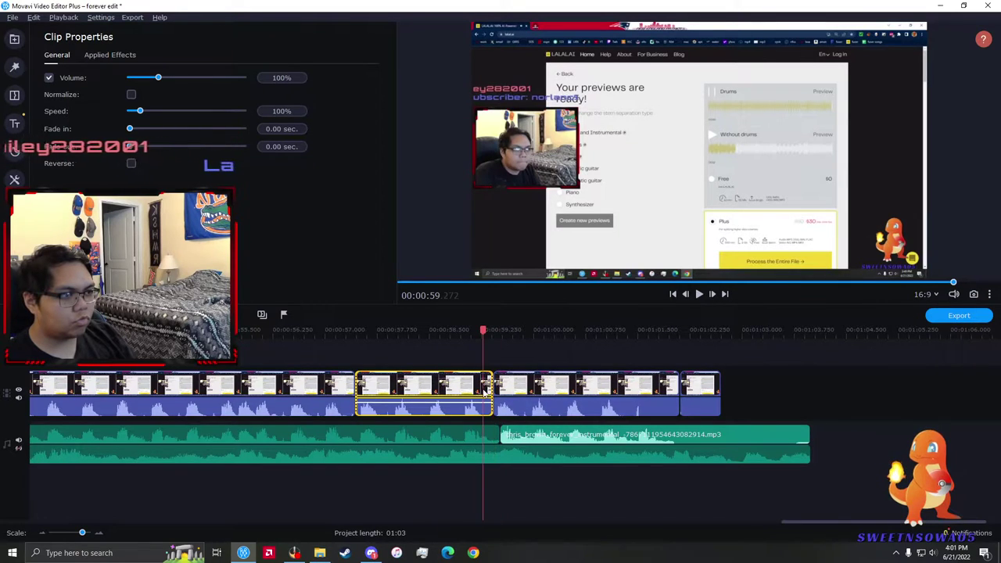
scroll(485, 391, up, 3)
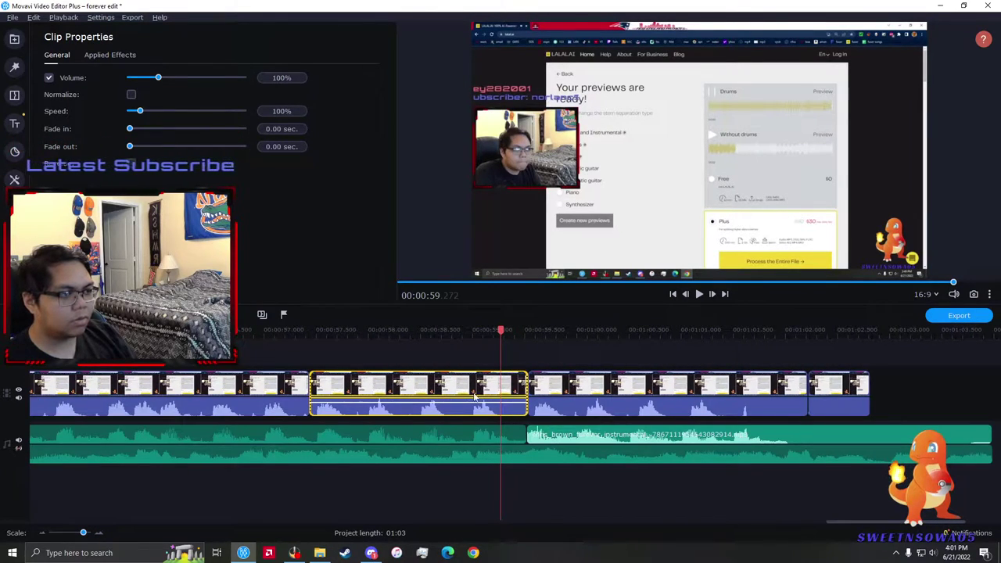
key(ctrl+z)
key(ctrl+z)
- Paste the copied drum piece near the end of the recording and move it to an overlay track starting at about 00:00:58.9
click(369, 396)
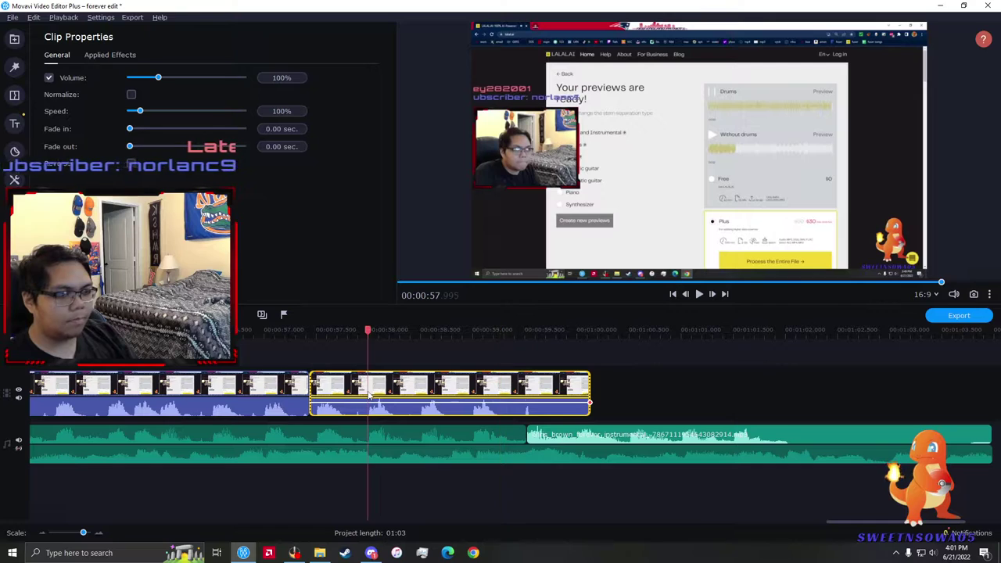
click(476, 389)
click(589, 391)
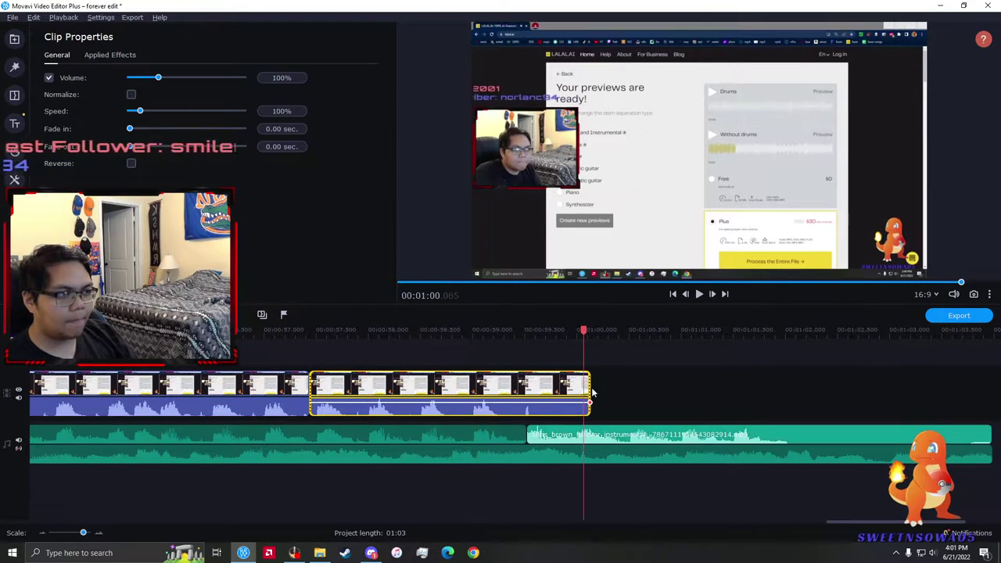
key(ctrl+v)
drag(665, 392, 564, 383)
- Split the drums recording on the main track just before the beat at 00:00:59.002
click(574, 455)
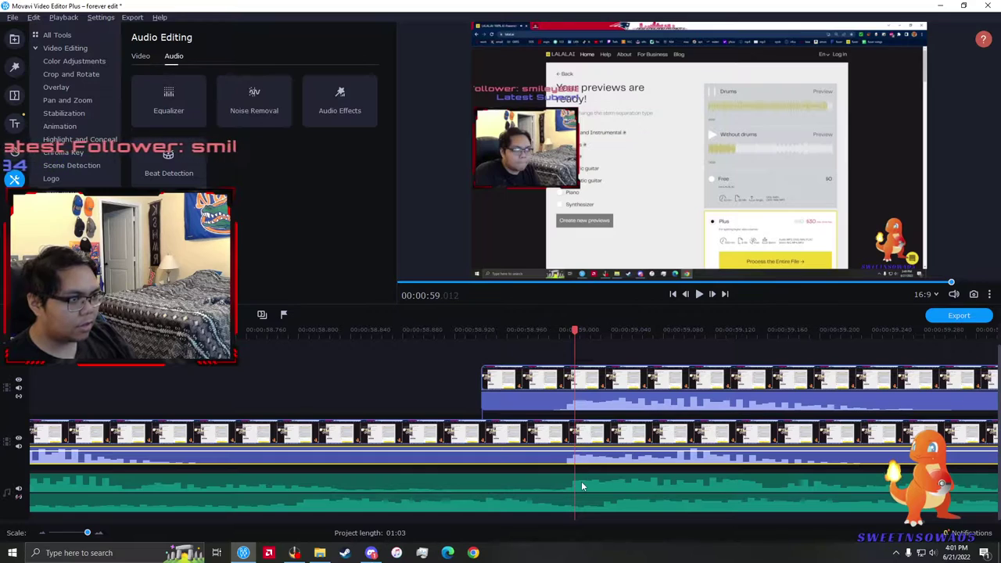
click(563, 440)
key(ctrl+b)
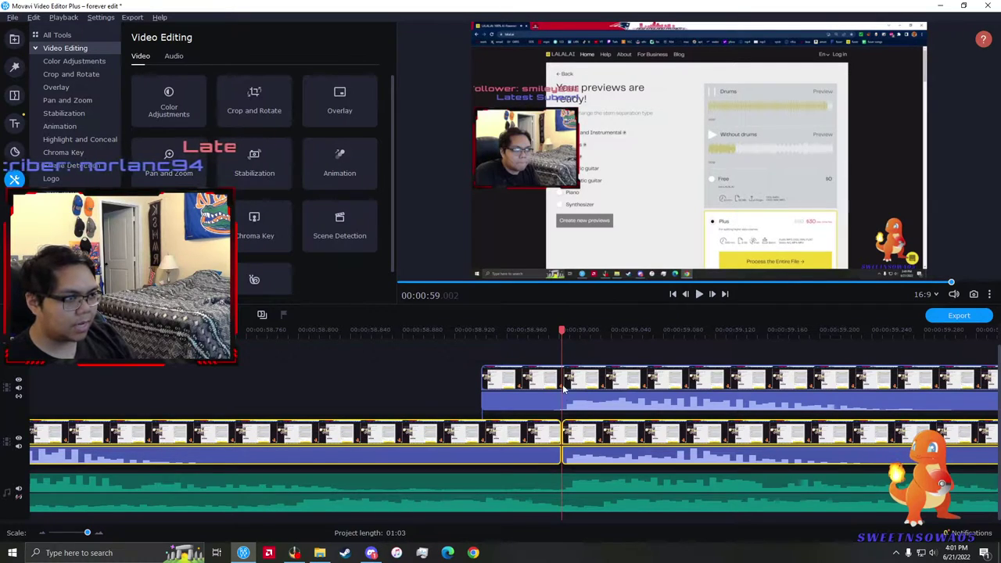
- Split the overlay drum clip at the main track's 00:00:59.002 cut and delete the short piece before it
scroll(563, 389, down, 1)
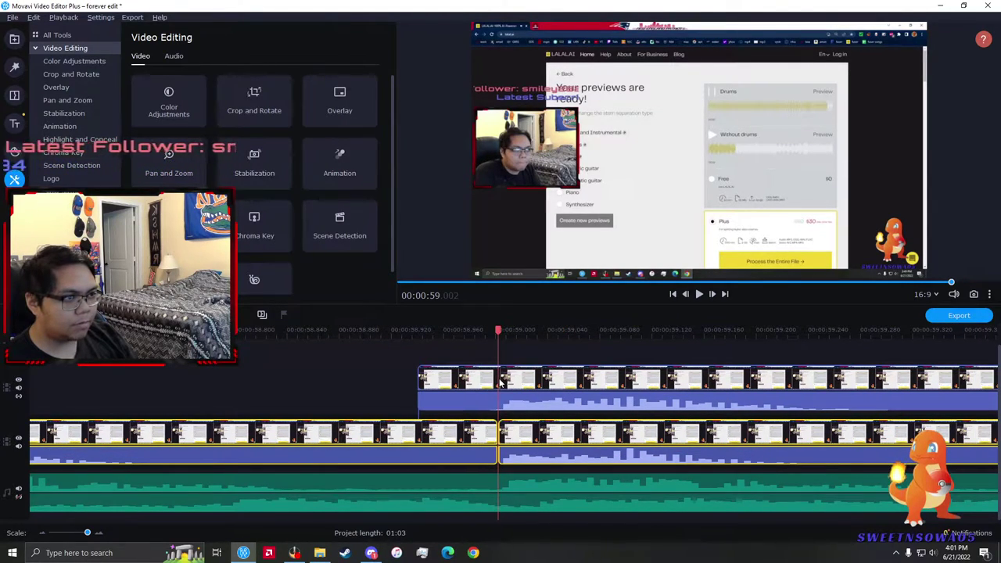
click(500, 382)
scroll(532, 359, down, 1)
click(493, 384)
key(Delete)
scroll(580, 401, down, 2)
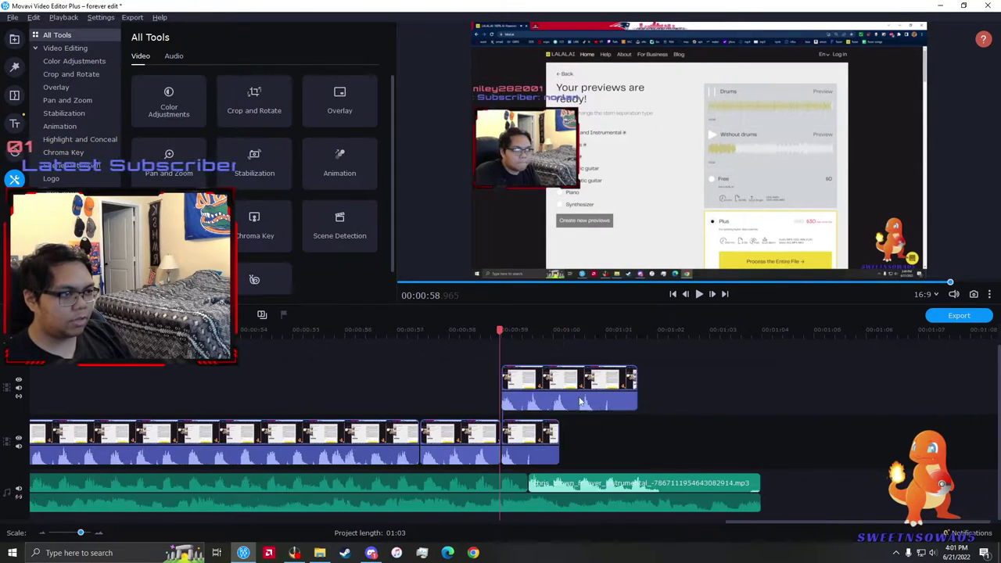
- Insert the overlay drum clip into the main track at the 00:00:59.002 cut and select the leftover piece behind it
scroll(580, 402, up, 1)
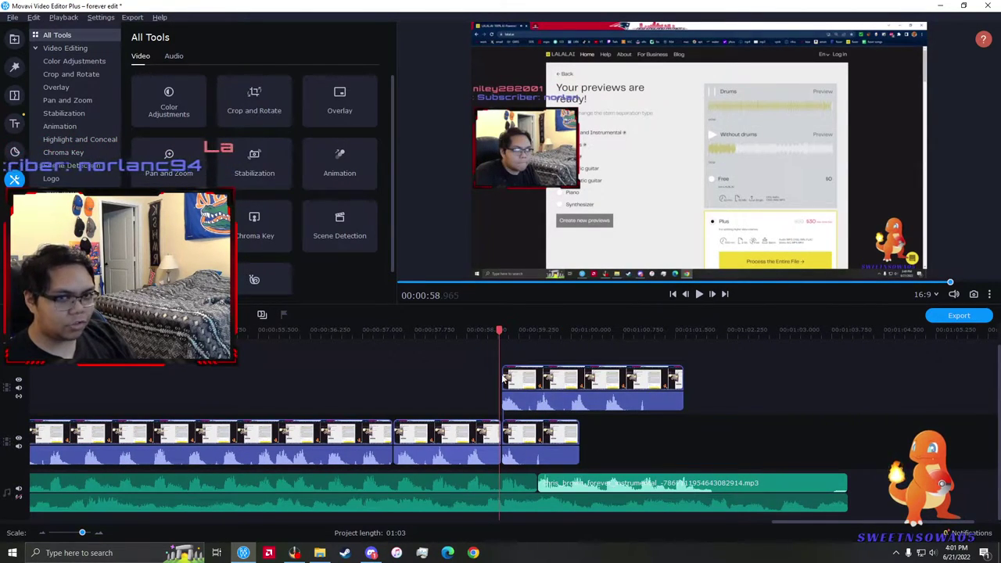
drag(541, 390, 536, 438)
key(ctrl+z)
drag(547, 398, 550, 440)
click(715, 426)
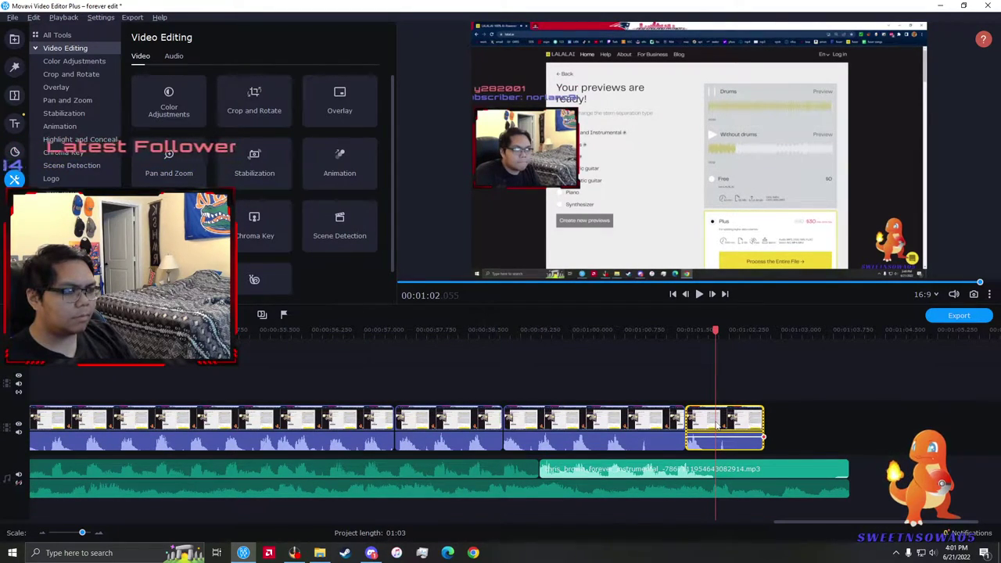
- Delete the leftover piece behind the inserted drum clip and place the playhead before its last beat at 00:01:00.967
key(Delete)
click(534, 427)
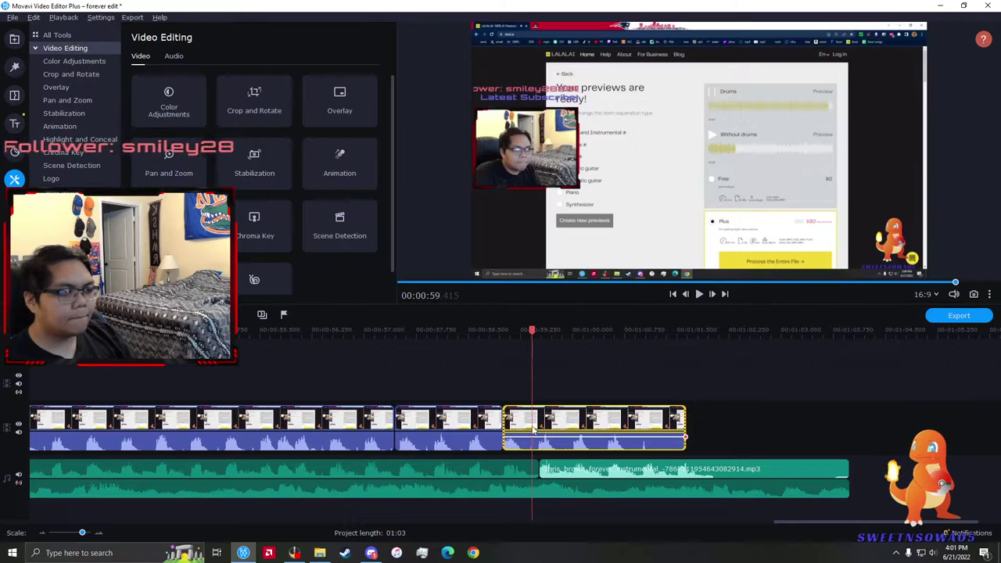
click(615, 441)
click(549, 426)
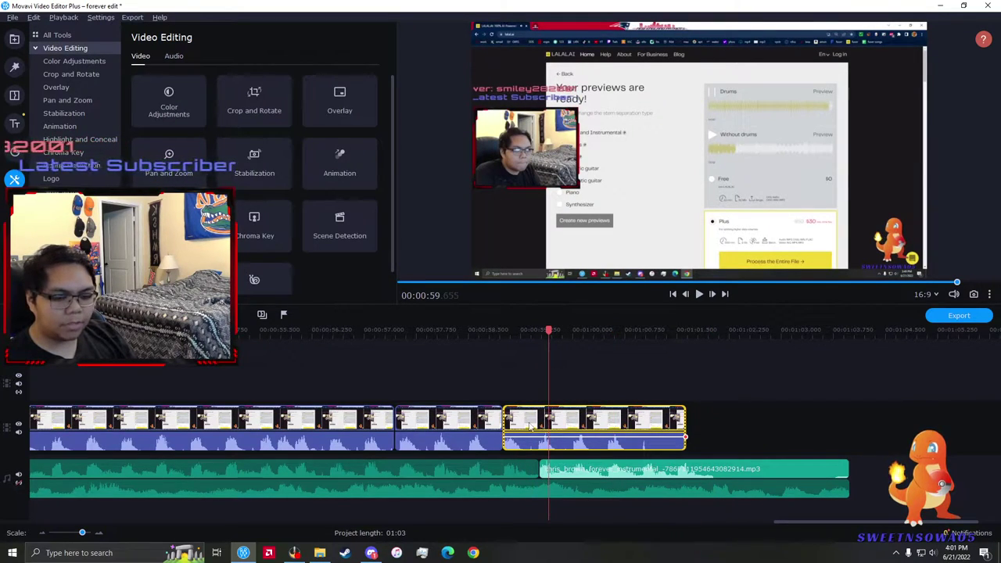
click(642, 426)
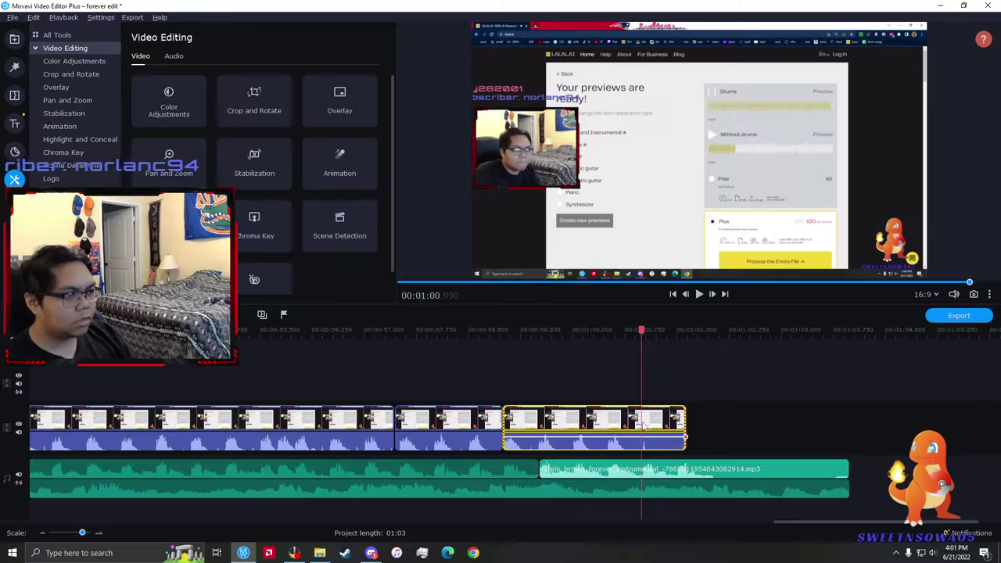
click(640, 423)
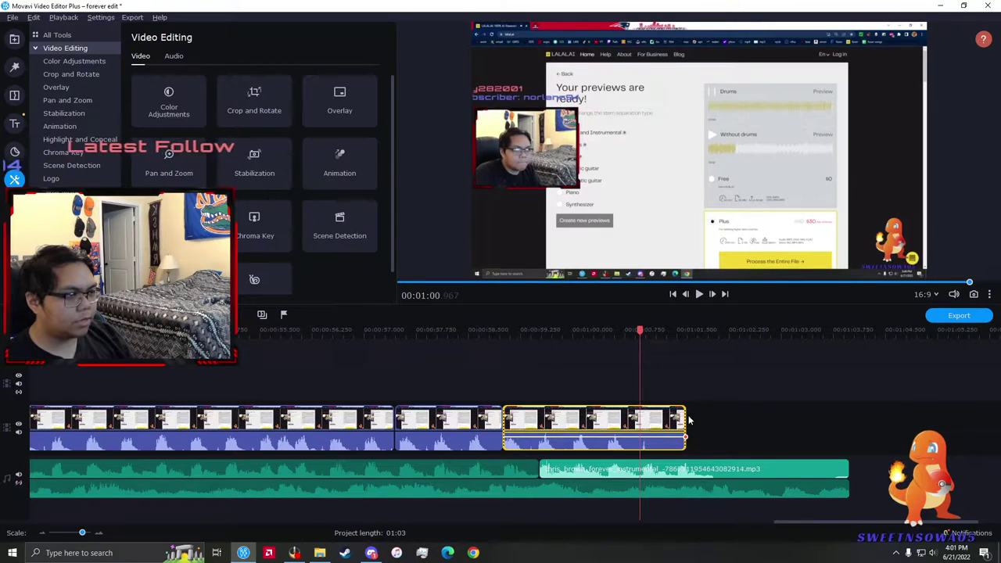
- Paste the copied drum piece at the end of the recording and move it to an overlay track starting at about 00:01:01
click(688, 423)
key(ctrl+v)
scroll(687, 423, up, 2)
drag(633, 426, 501, 384)
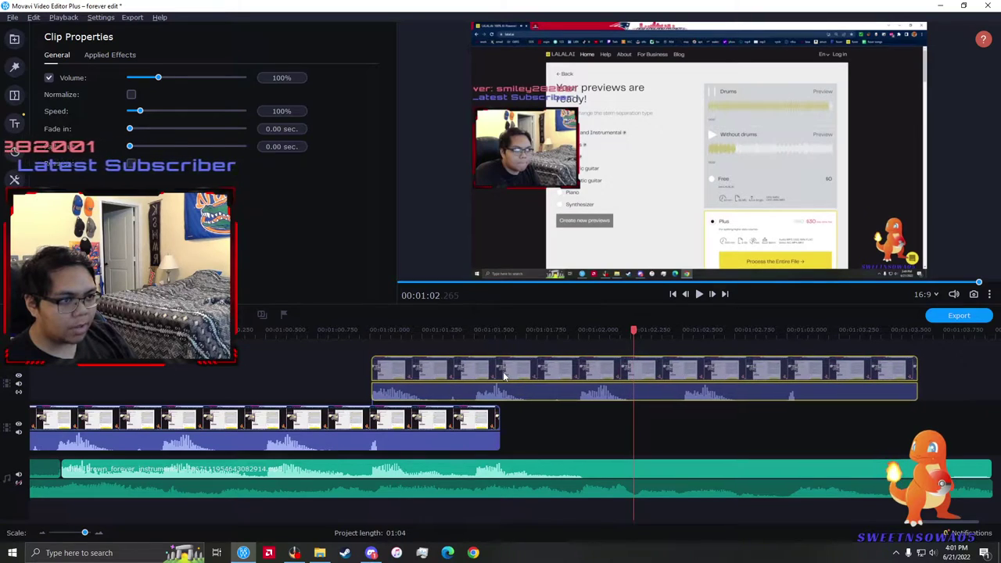
- Split the main-track drum clip at 00:01:01.003, where the overlay drum clip begins
click(372, 440)
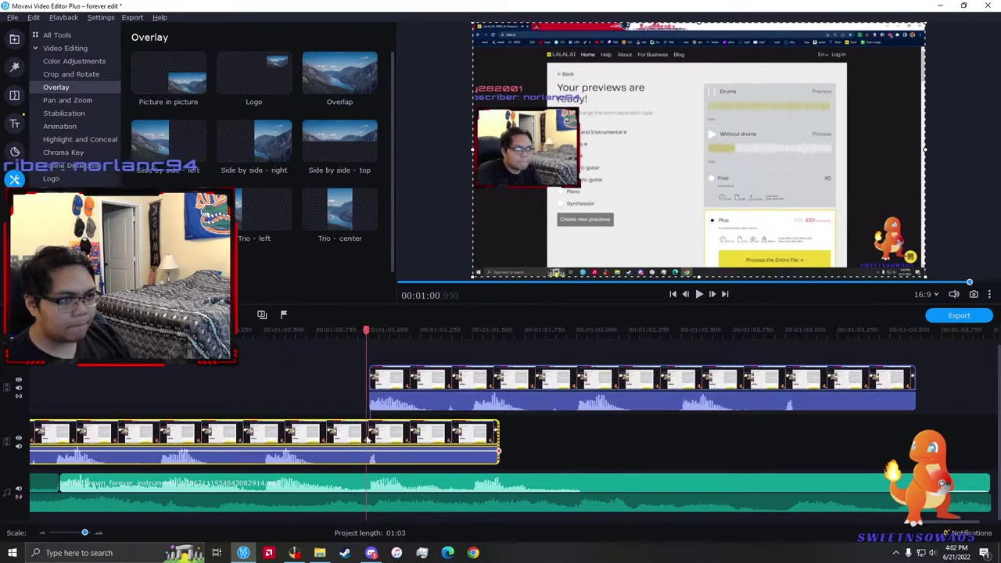
scroll(475, 433, up, 2)
click(501, 435)
scroll(514, 432, down, 2)
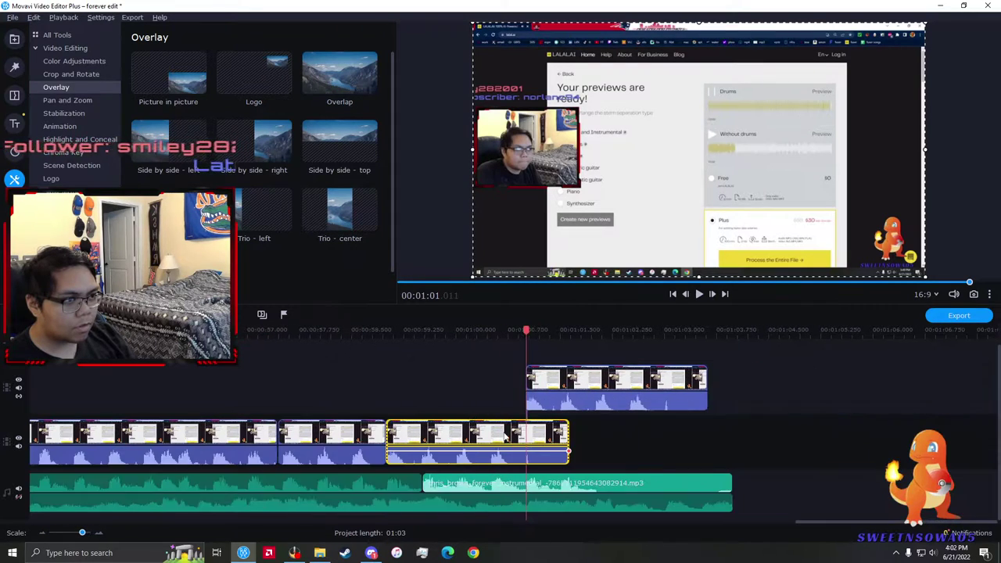
click(524, 442)
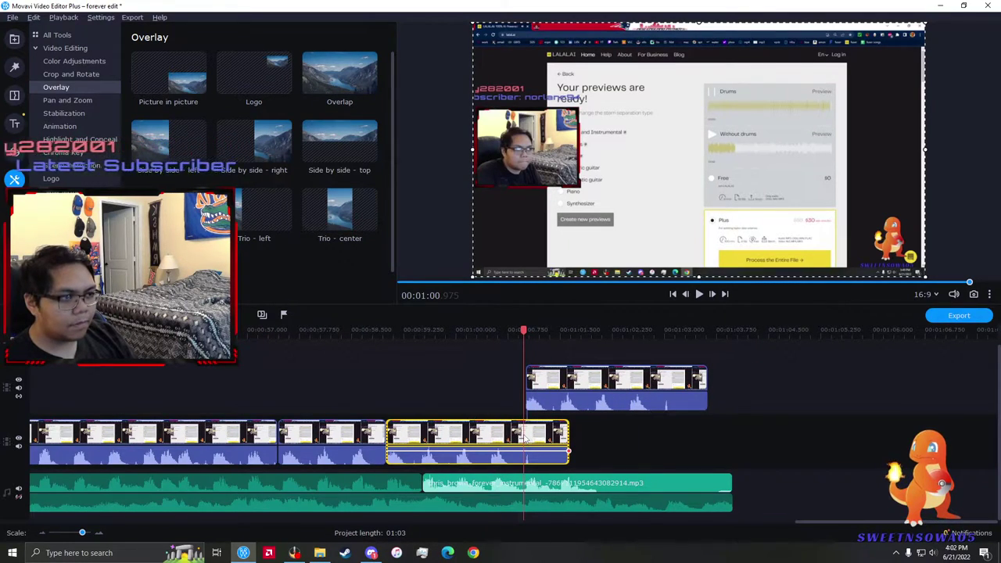
scroll(525, 441, up, 2)
click(551, 446)
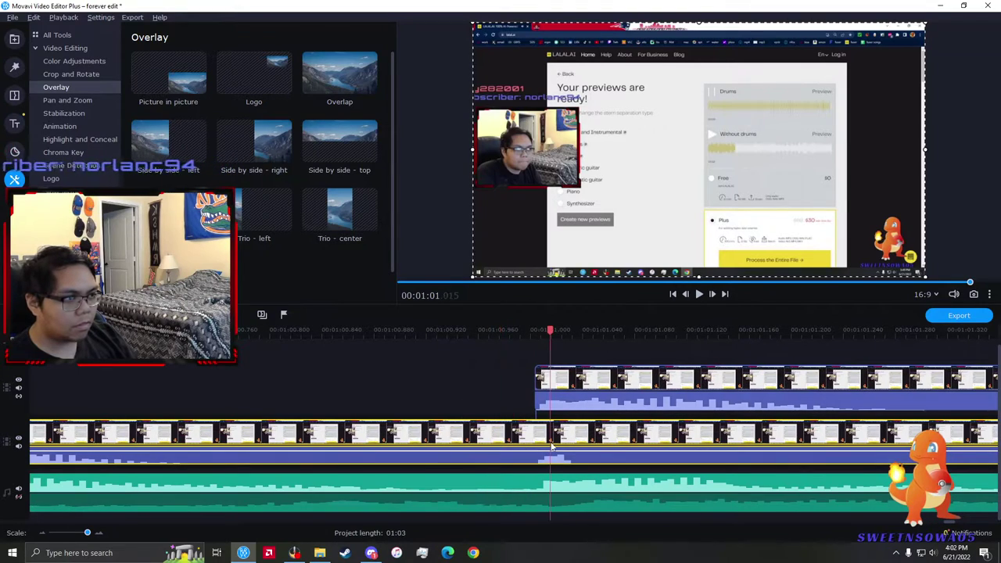
click(540, 443)
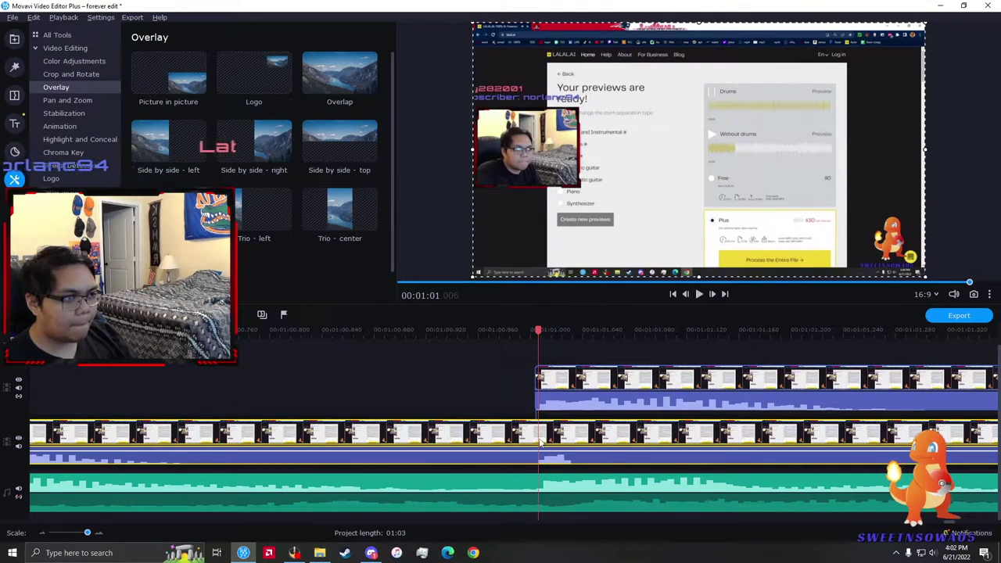
click(536, 389)
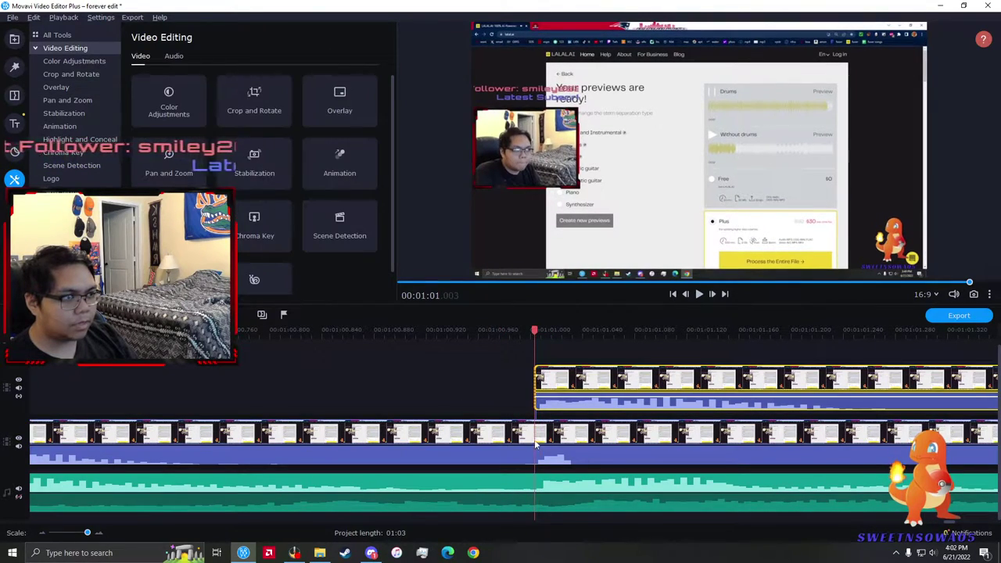
click(537, 438)
key(ctrl+b)
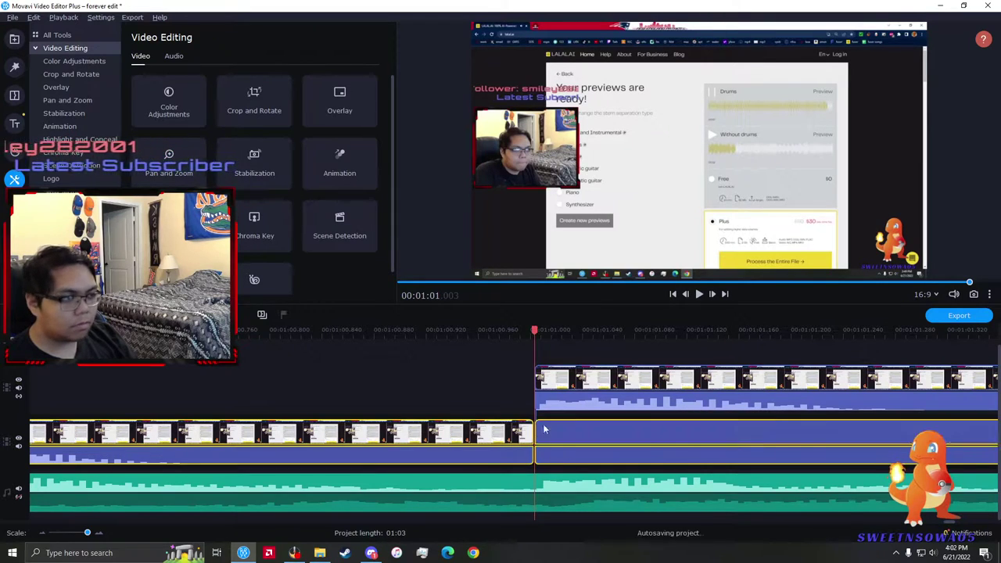
- Insert the overlay drum clip into the main track at the 00:01:01.003 cut
scroll(553, 416, down, 4)
click(615, 440)
click(640, 437)
drag(649, 380, 649, 432)
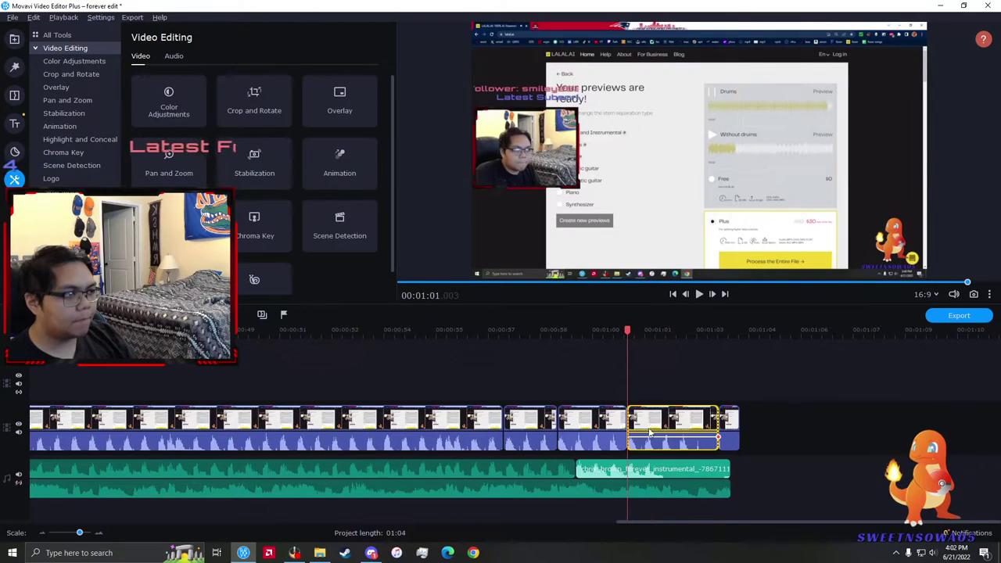
- Cut the inserted drum clip at 00:01:01.980 and delete everything behind it on the main track
click(658, 428)
click(662, 431)
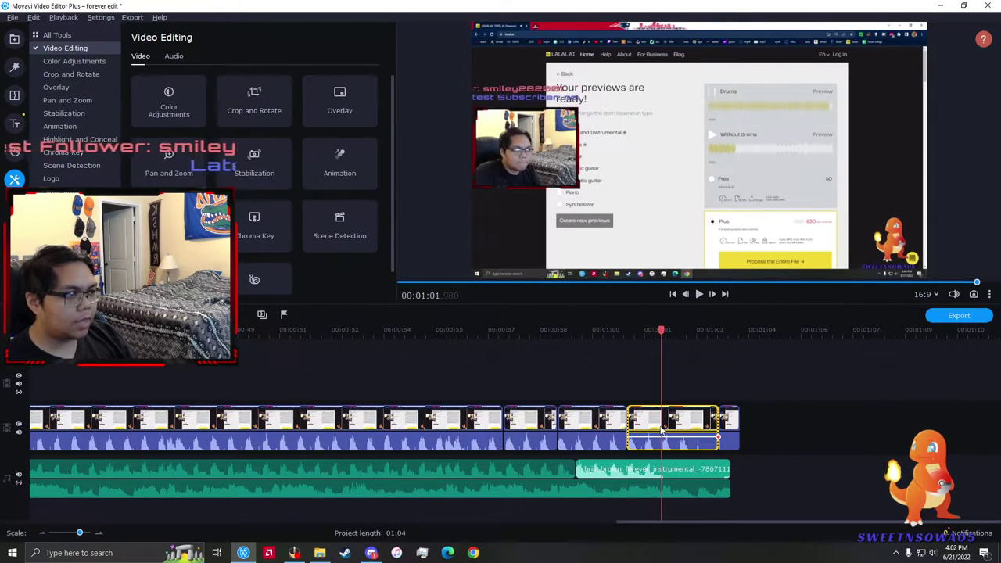
key(Delete)
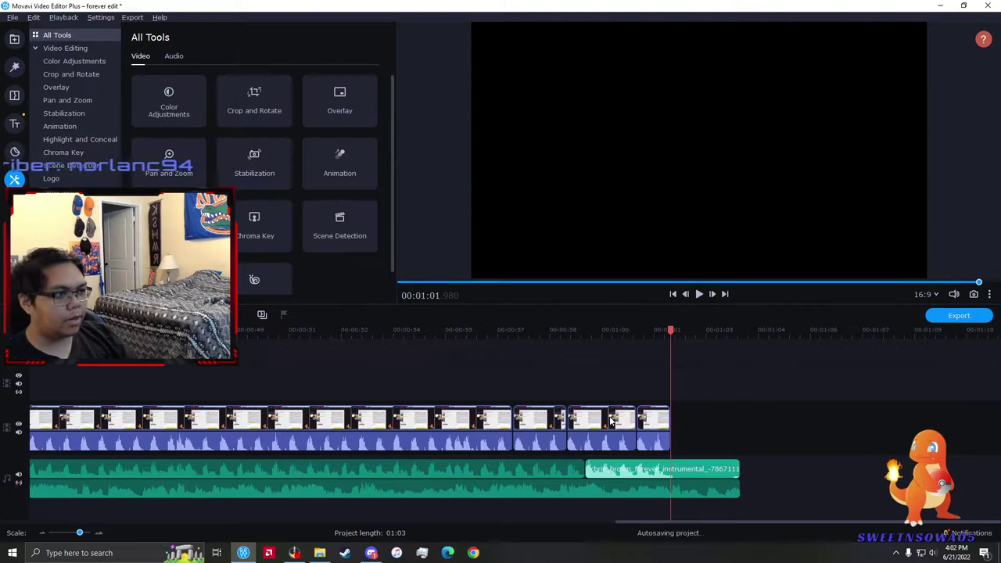
- Mute the last instrumental clip on the audio track and play back the end of the drums
click(611, 420)
right_click(705, 472)
click(737, 255)
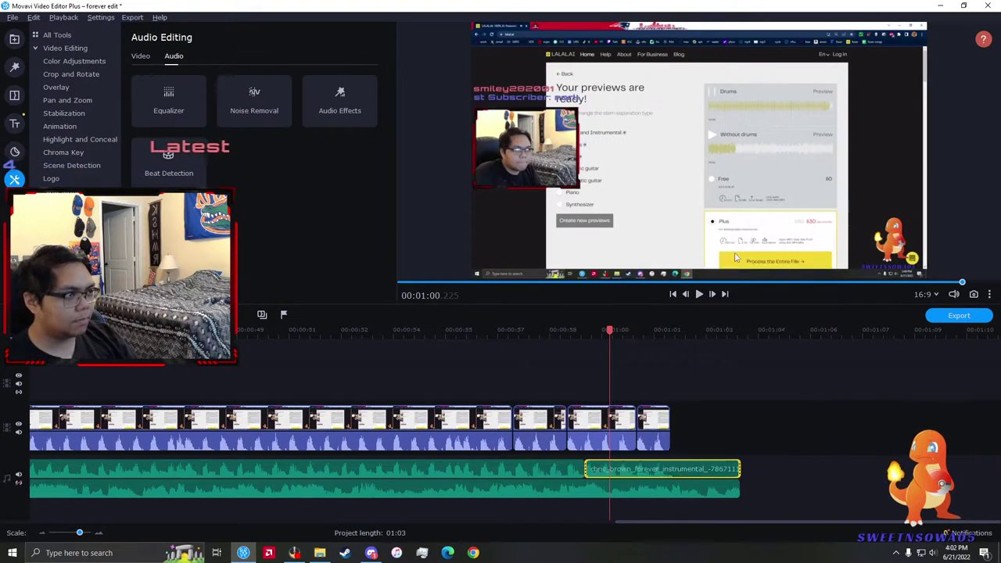
click(487, 421)
key(space)
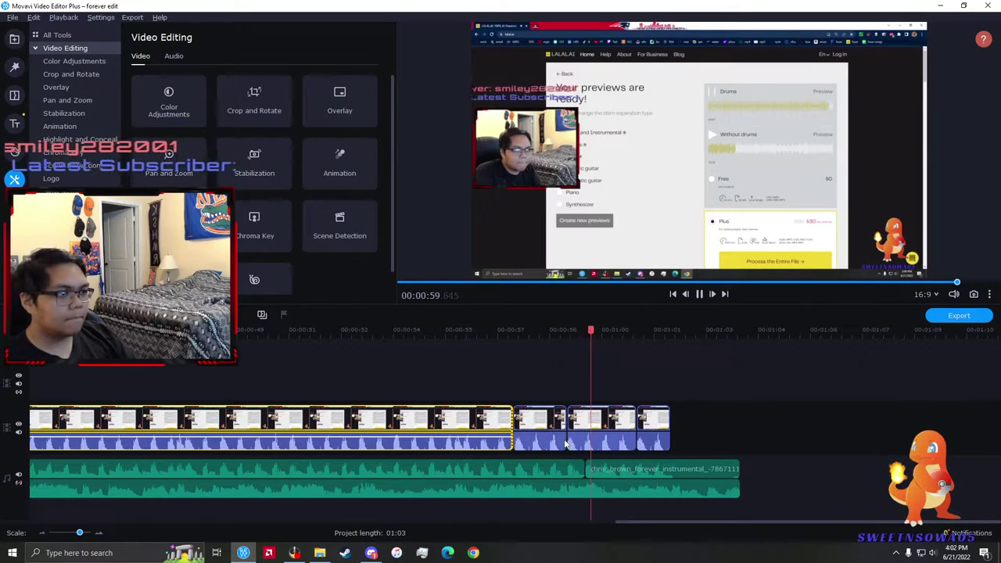
key(space)
scroll(554, 435, up, 1)
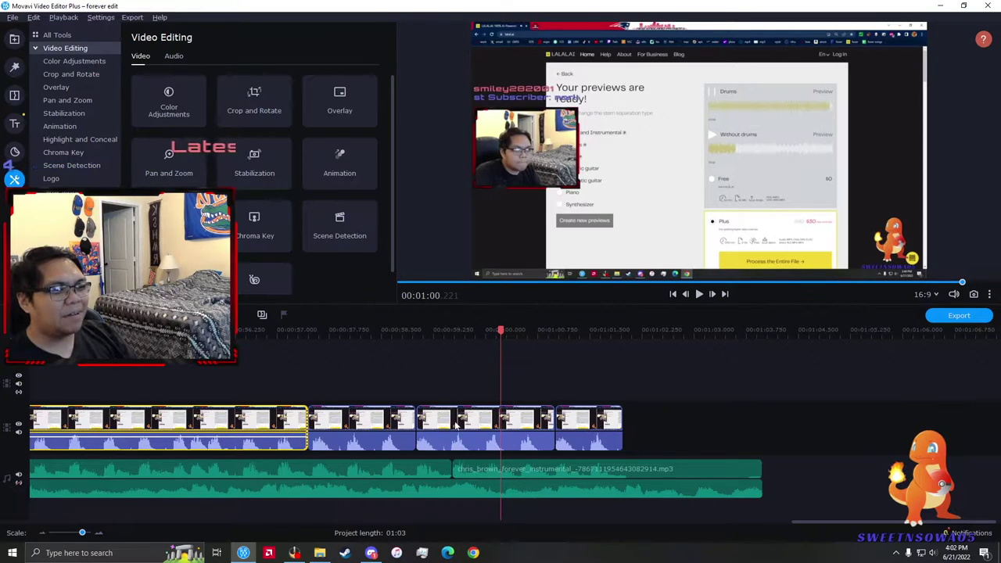
- Move the second-to-last drum clip to an overlay track starting at about 00:00:58.5 and delete the last main-track drum piece
drag(457, 425, 421, 378)
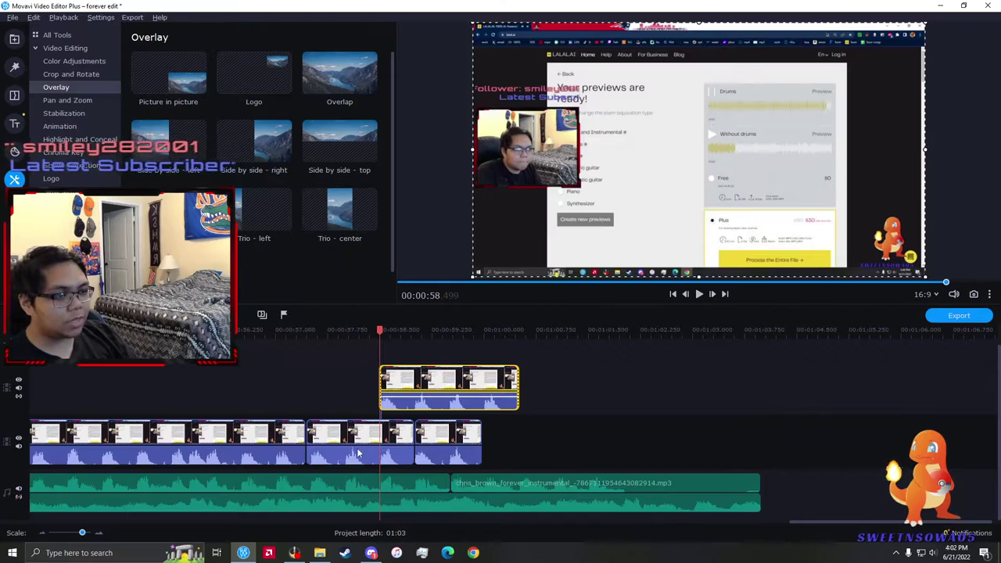
click(231, 442)
key(space)
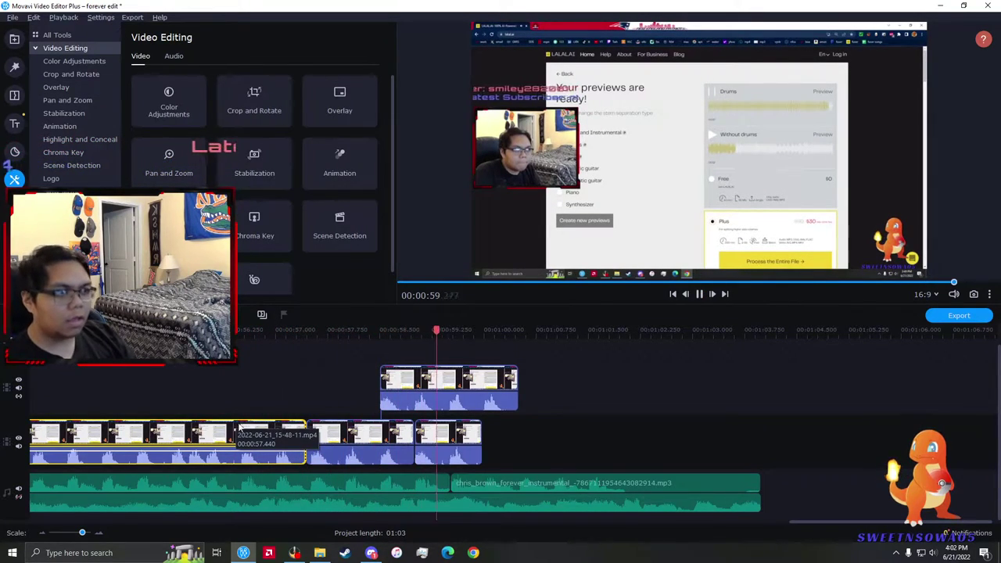
key(space)
click(436, 438)
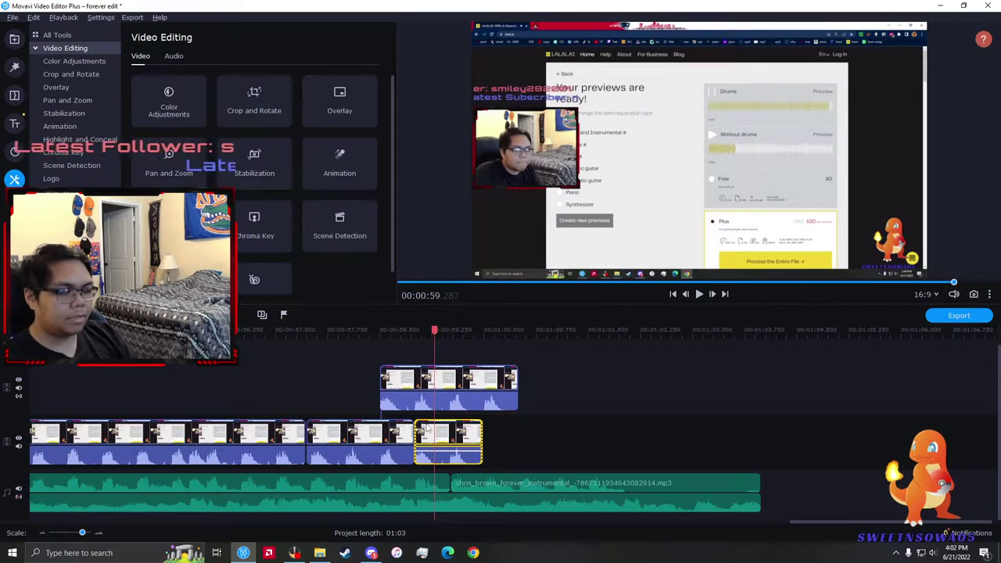
key(Delete)
- Align the overlay drum clip with the main track's beat and split the main-track clip at 00:00:58.504
click(383, 439)
key(space)
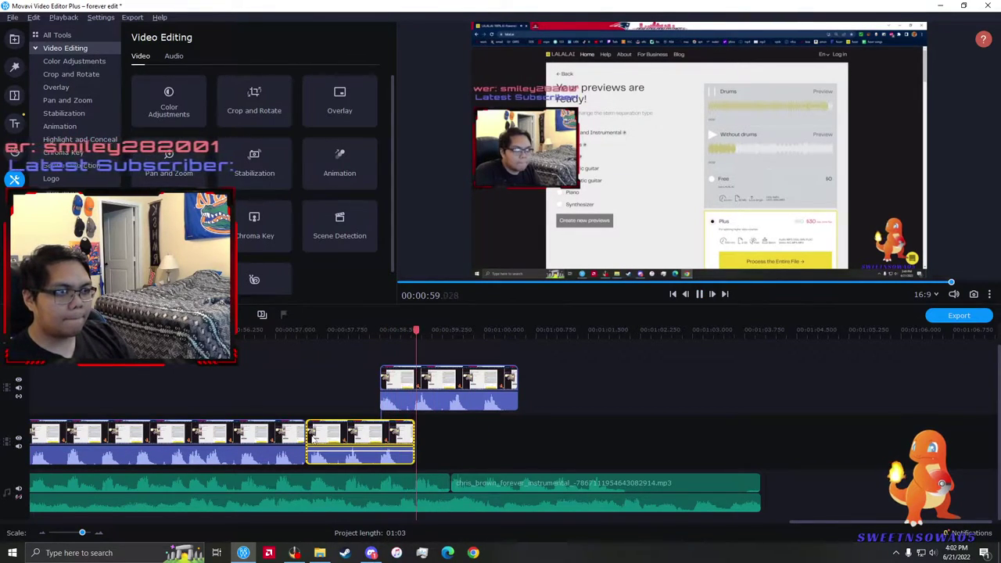
click(381, 436)
scroll(384, 436, up, 5)
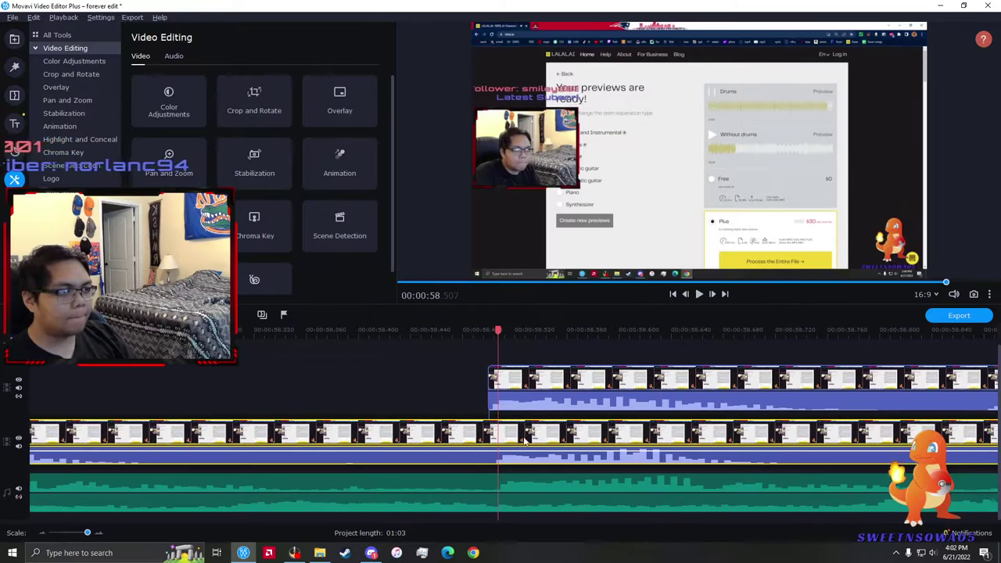
drag(502, 389, 506, 384)
click(495, 444)
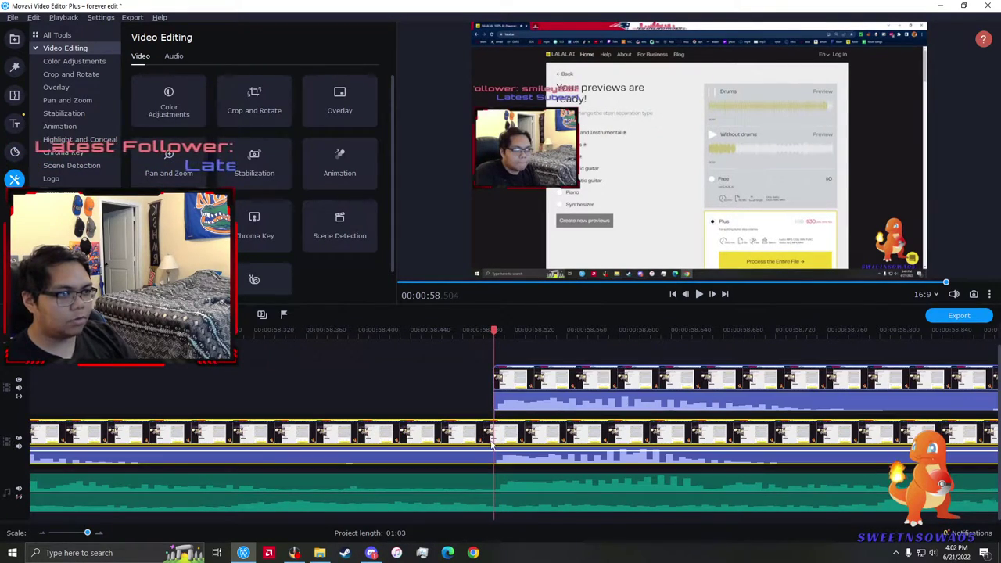
key(ctrl+b)
- Insert the overlay drum clip into the main track at the 00:00:58.504 cut and play back the result
click(502, 440)
drag(511, 381, 512, 427)
scroll(512, 427, down, 5)
drag(523, 384, 532, 440)
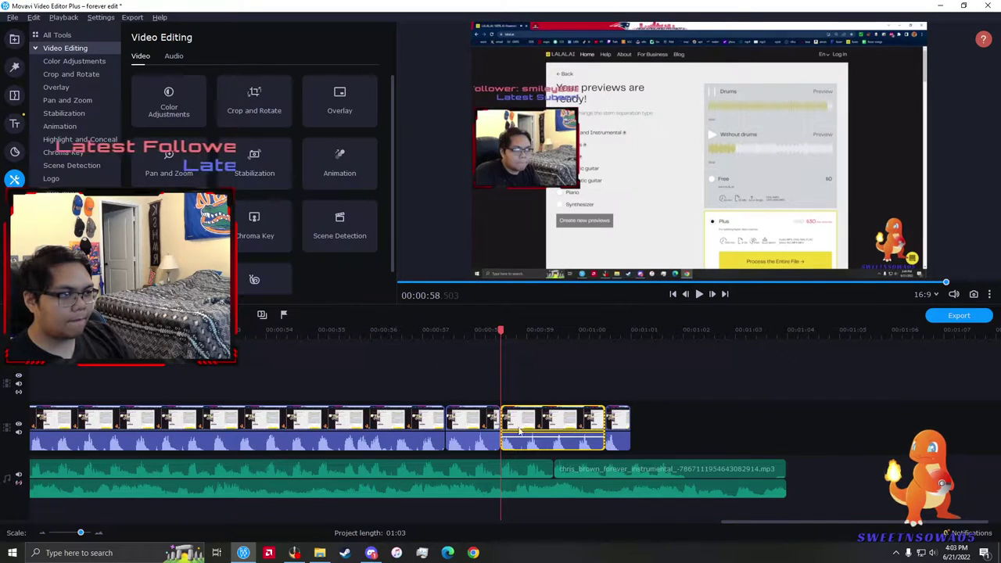
key(space)
scroll(511, 431, up, 2)
key(space)
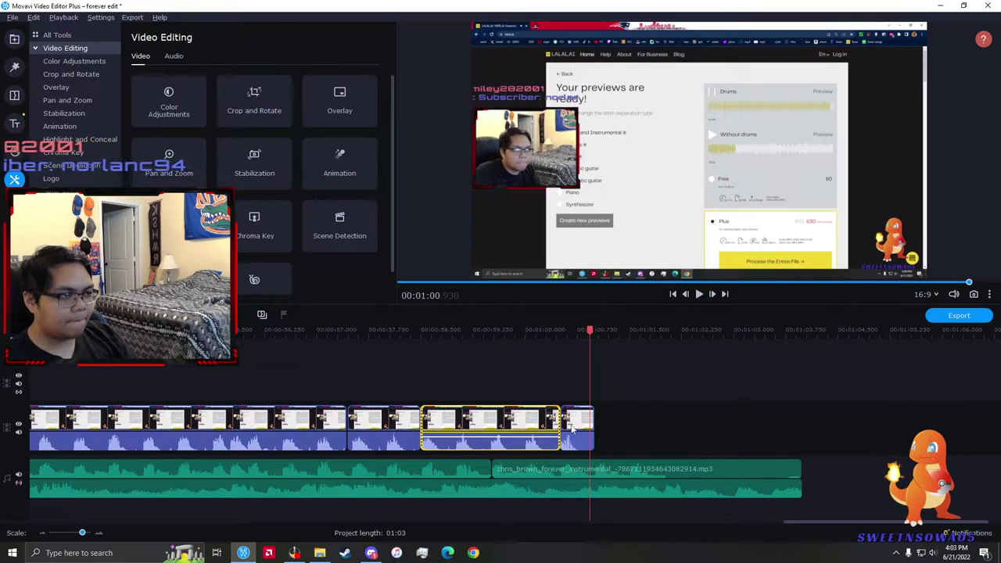
- Copy the inserted drum clip and paste the copy directly behind it at 00:01:00.504
double_click(559, 425)
click(579, 431)
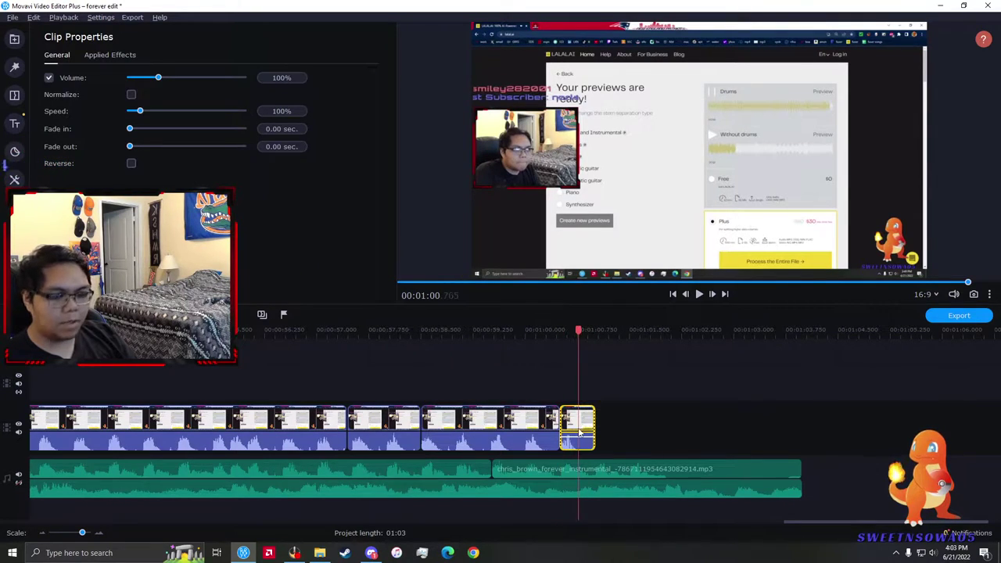
click(524, 431)
click(555, 422)
click(559, 421)
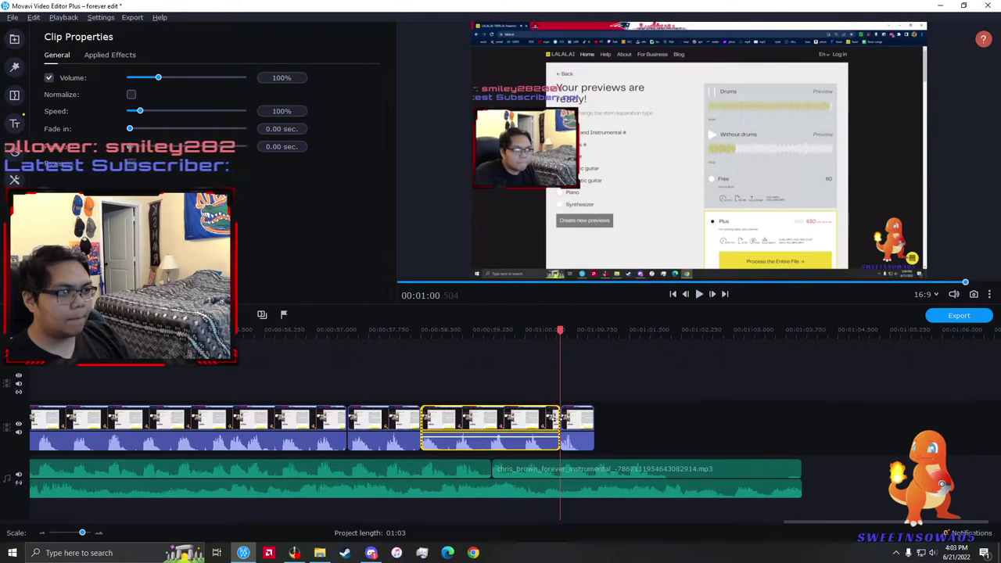
key(ctrl+v)
- Play across the new join, split the pasted drum clip at about 00:01:01.9 and delete the pieces behind the cut
click(531, 423)
key(space)
scroll(583, 420, up, 3)
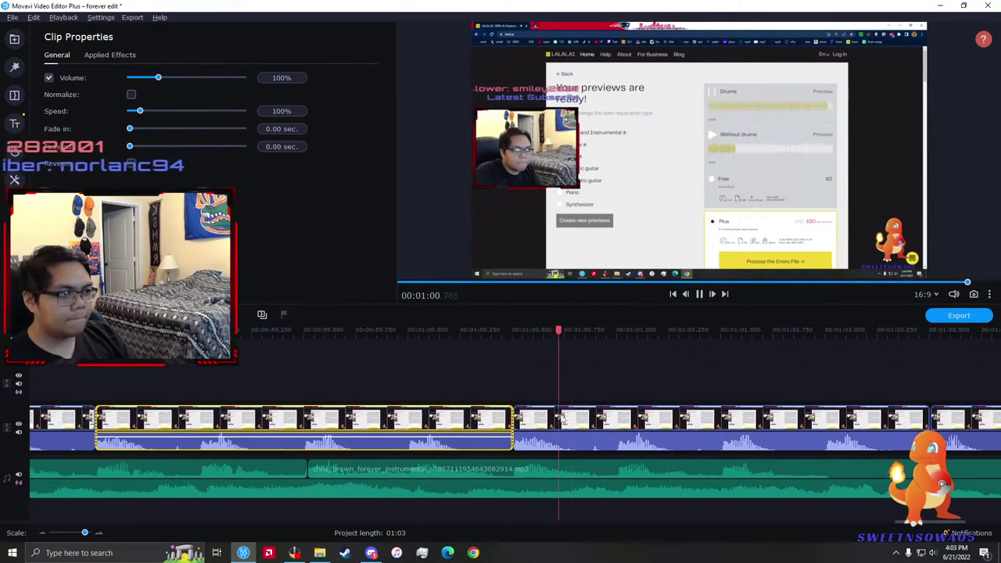
scroll(575, 416, down, 4)
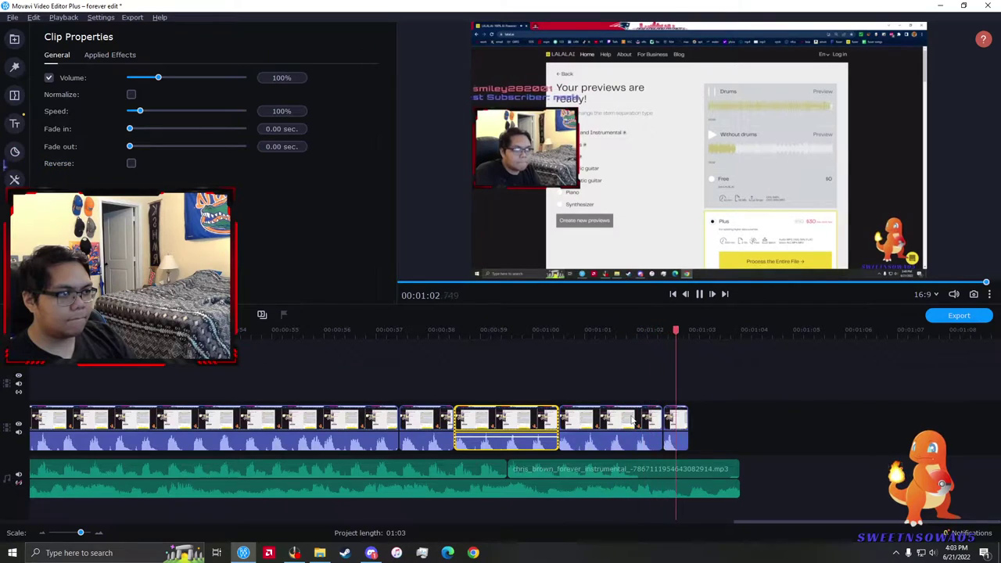
click(632, 412)
key(ctrl+b)
drag(635, 377, 681, 437)
key(Delete)
- Play back the last drum clips to check the joins and the end of the drum track
click(565, 423)
click(331, 423)
key(space)
click(394, 376)
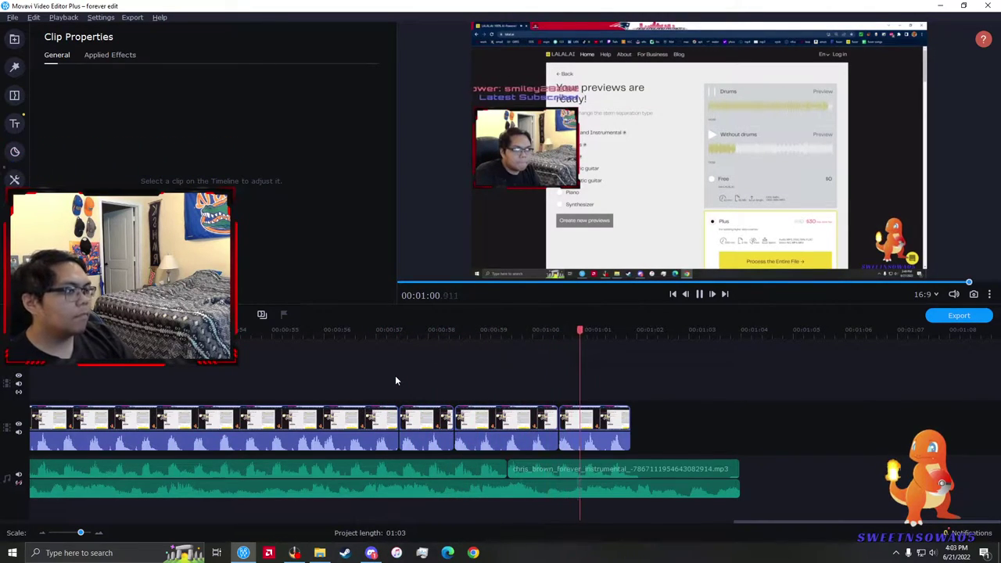
scroll(643, 437, down, 1)
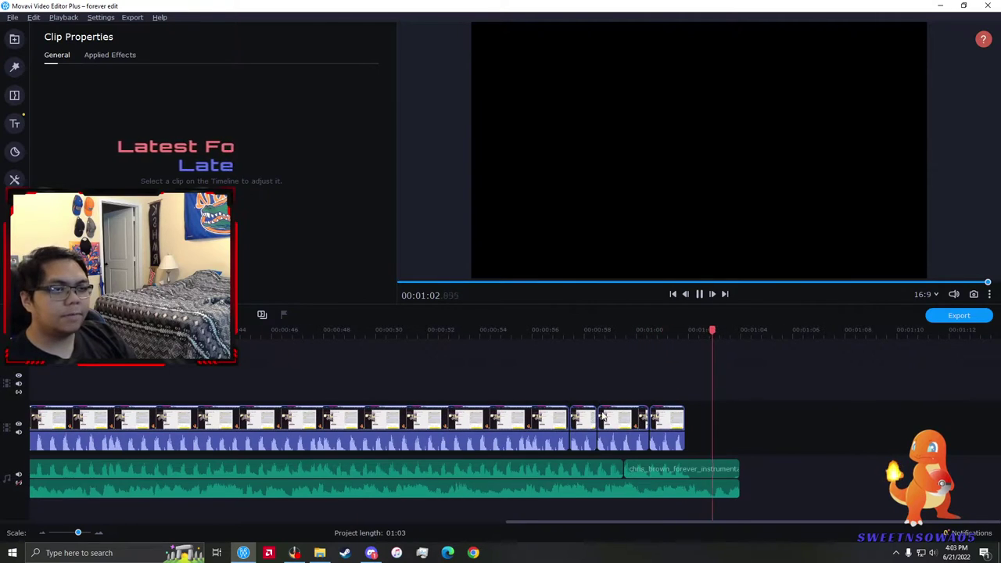
scroll(606, 418, down, 2)
scroll(607, 415, up, 1)
scroll(638, 423, up, 4)
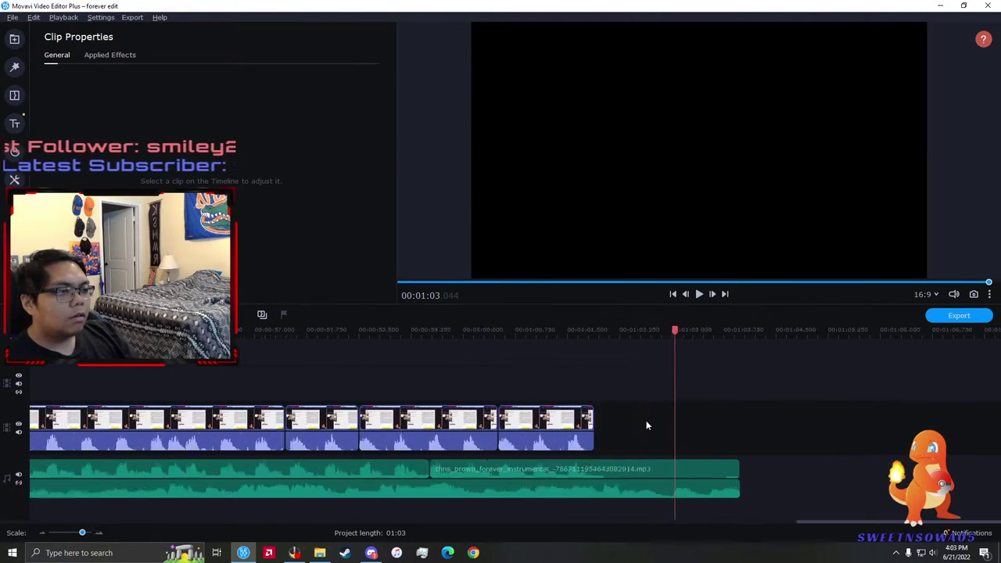
click(477, 422)
key(space)
click(403, 430)
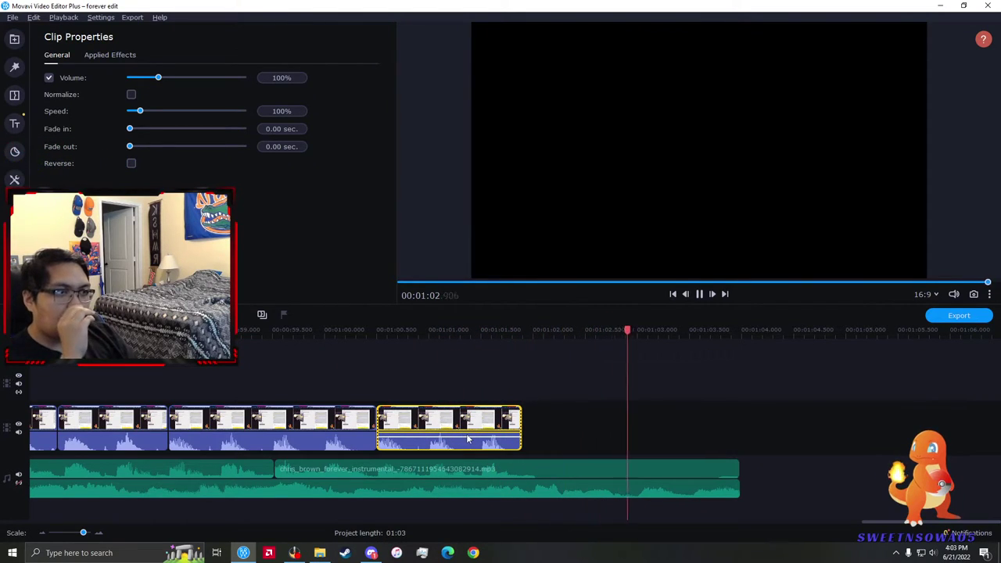
click(575, 414)
scroll(523, 447, down, 3)
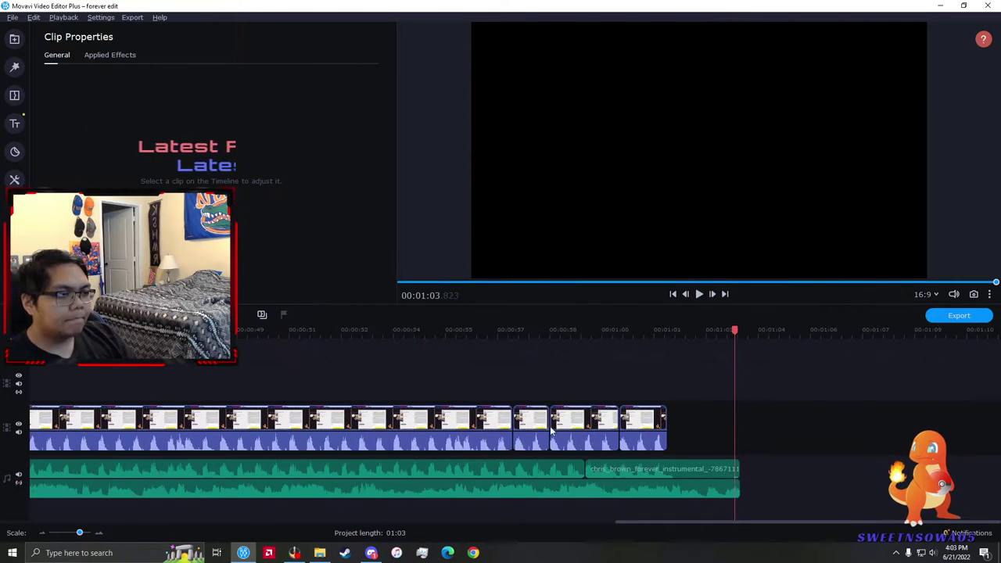
- Play the drum track from around 00:00:54 through the final joins
click(378, 432)
key(space)
click(474, 427)
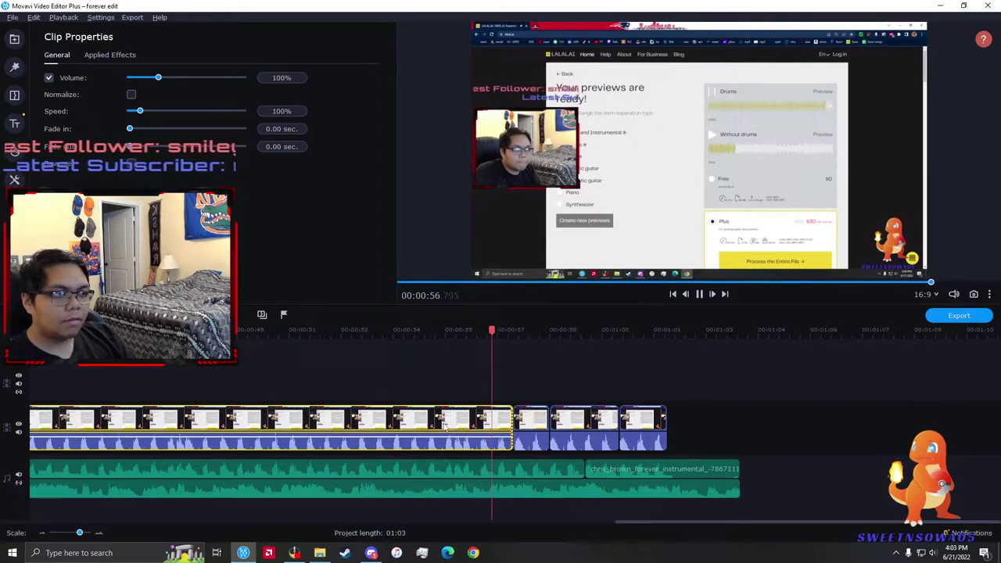
- Audition the last instrumental clip by unmuting it with the last two drum clips hidden, and restore both to their previous state
right_click(651, 472)
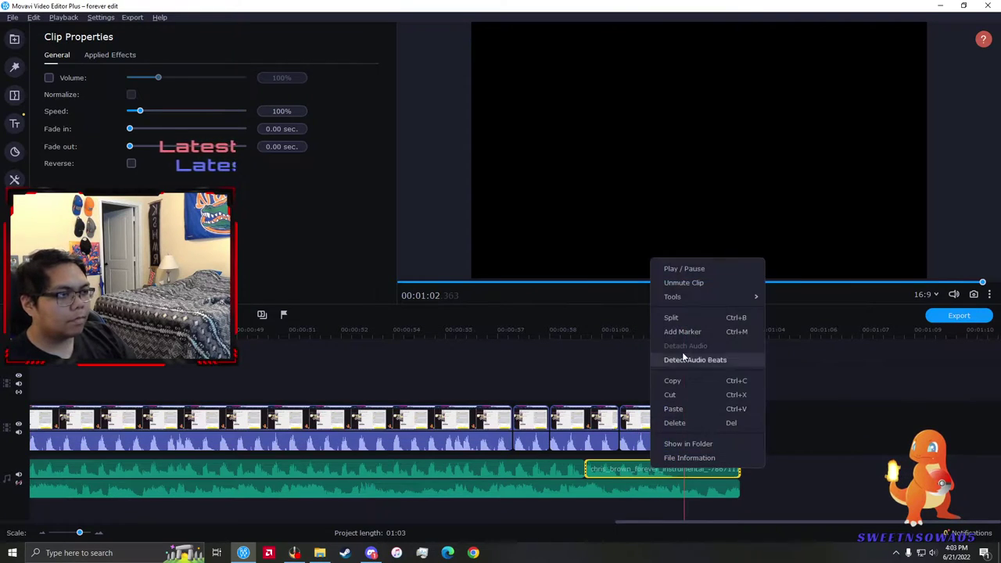
click(677, 282)
right_click(581, 423)
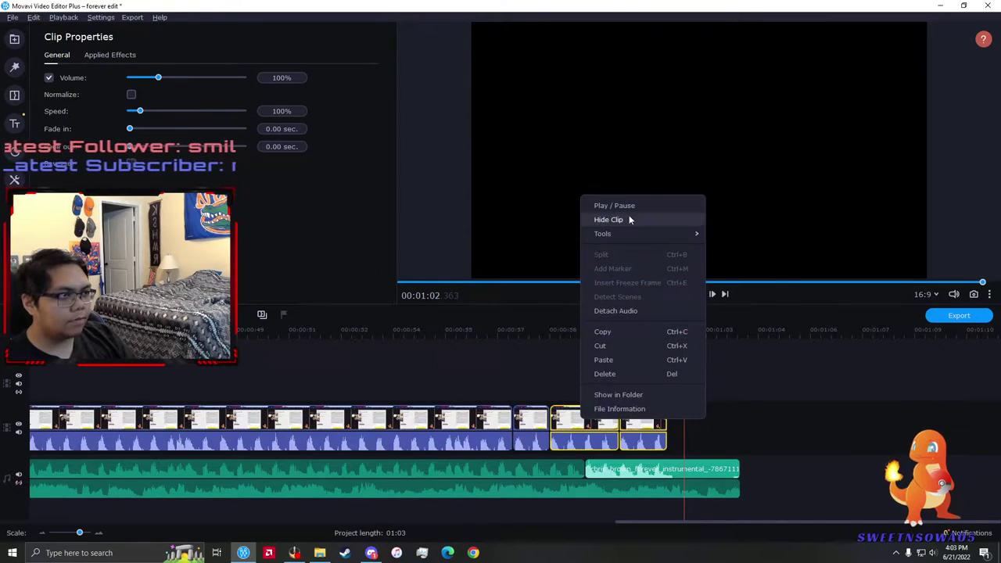
click(606, 399)
click(586, 430)
key(space)
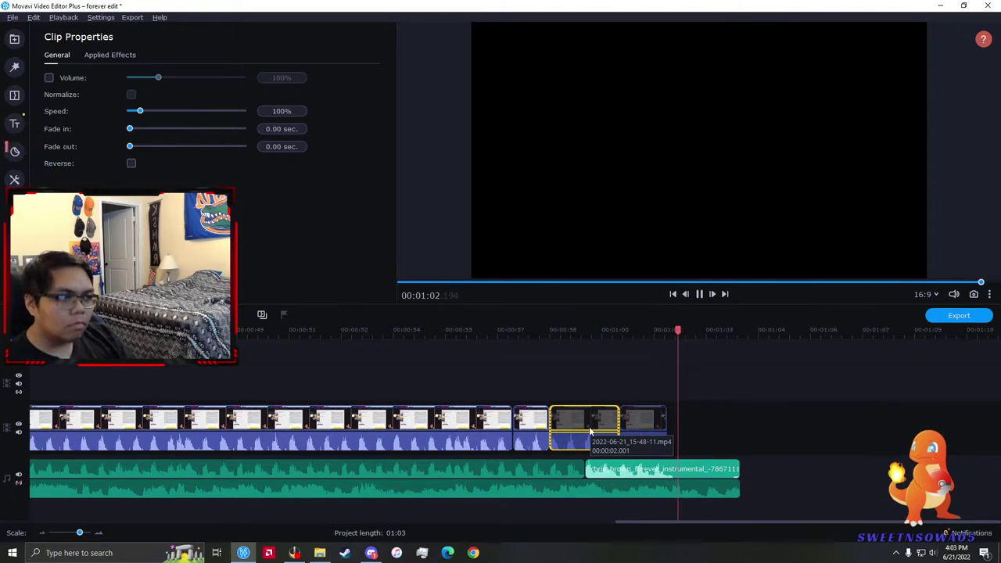
key(ctrl+z)
right_click(709, 472)
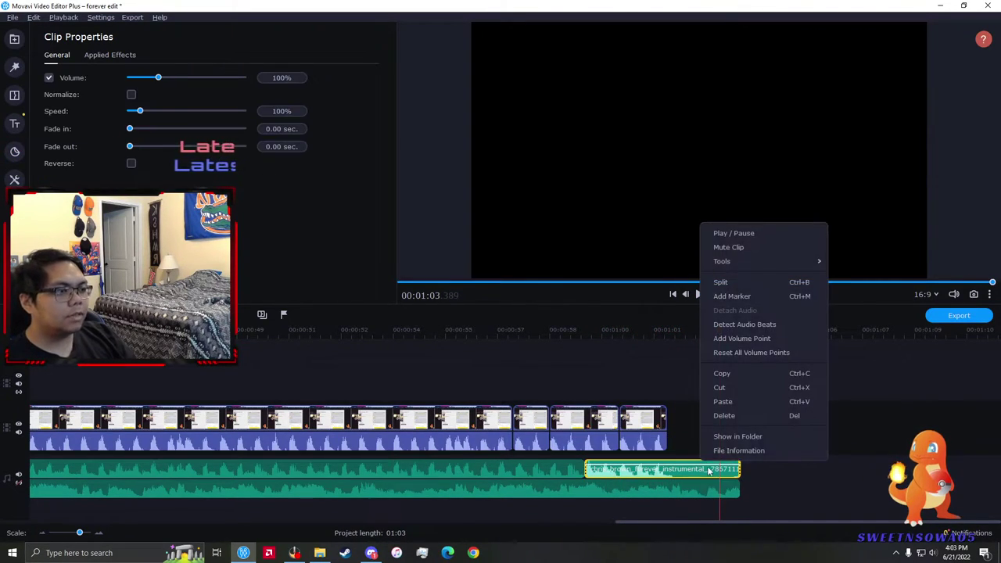
click(734, 251)
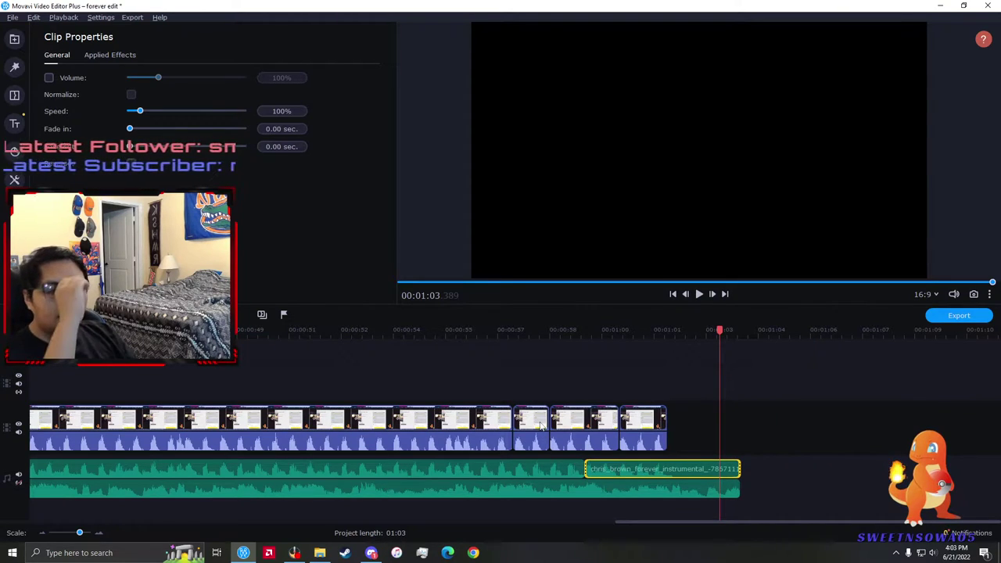
scroll(618, 394, down, 2)
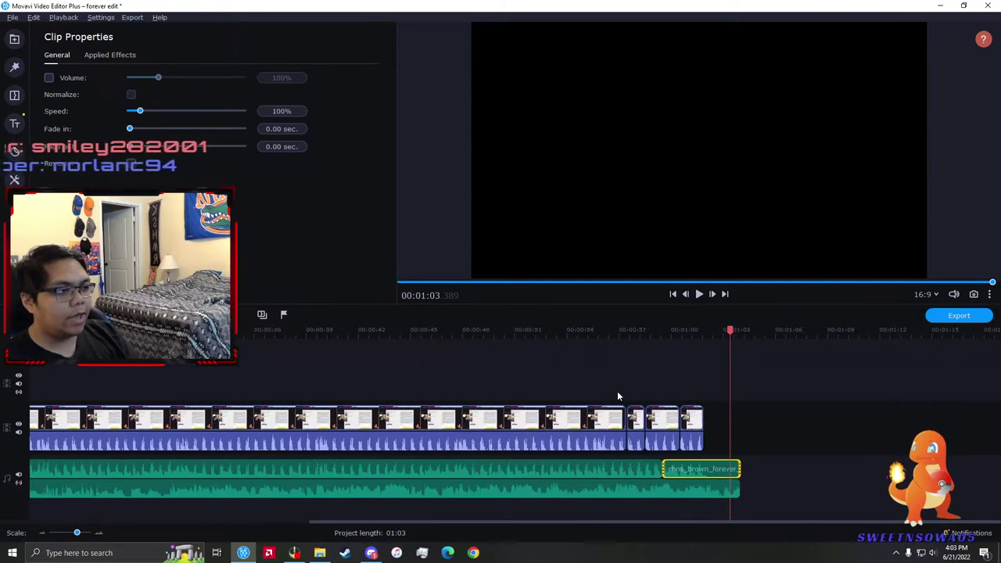
scroll(617, 394, up, 3)
click(605, 431)
drag(630, 423, 602, 432)
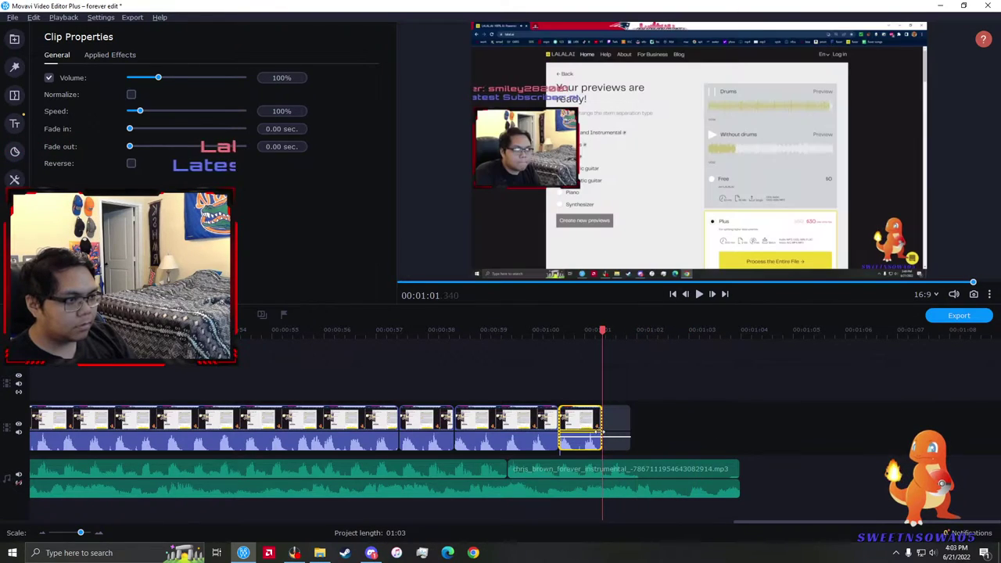
key(ctrl+z)
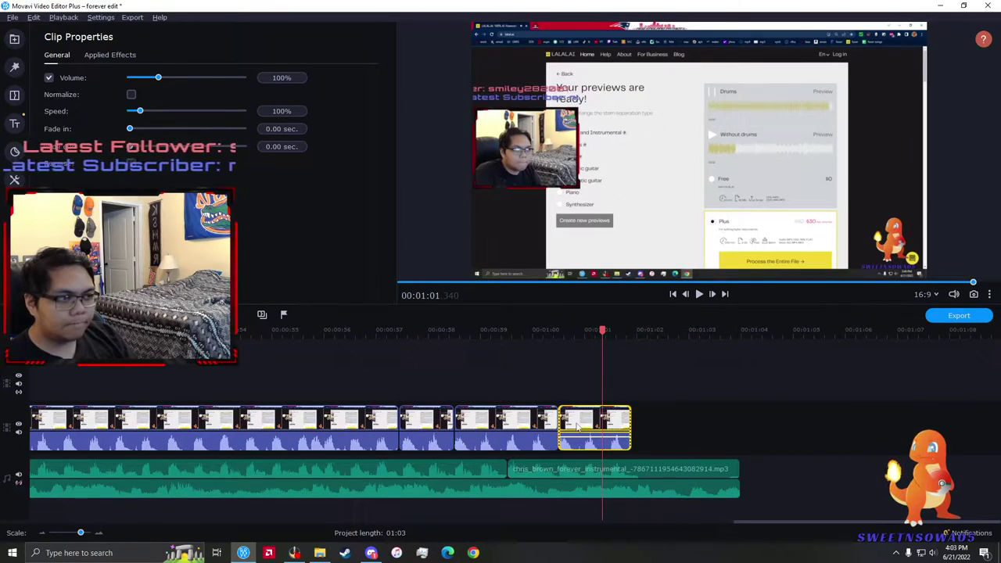
- Copy the last drum clip and paste two copies in a row behind it, starting at 00:01:01.890
click(630, 424)
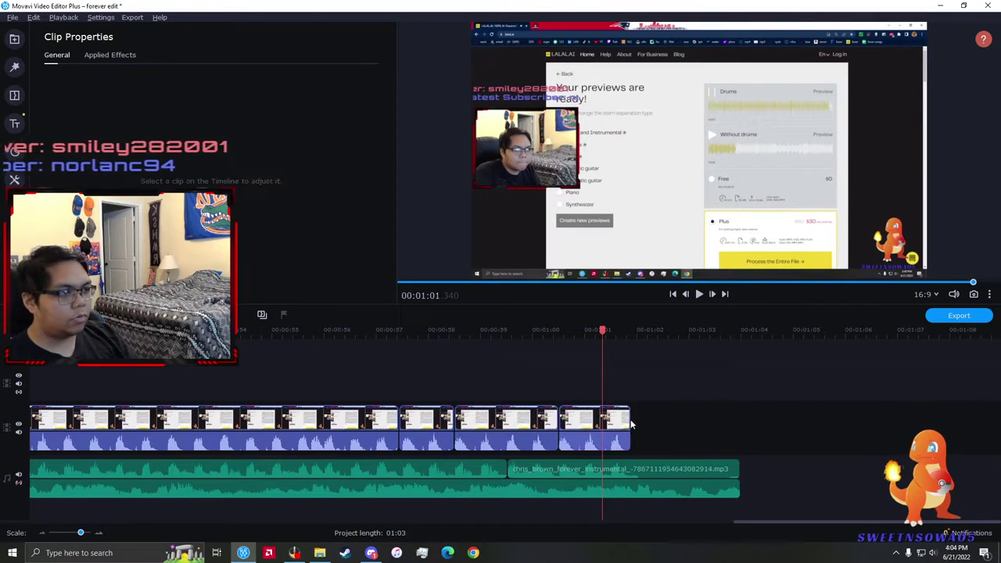
key(ctrl+v)
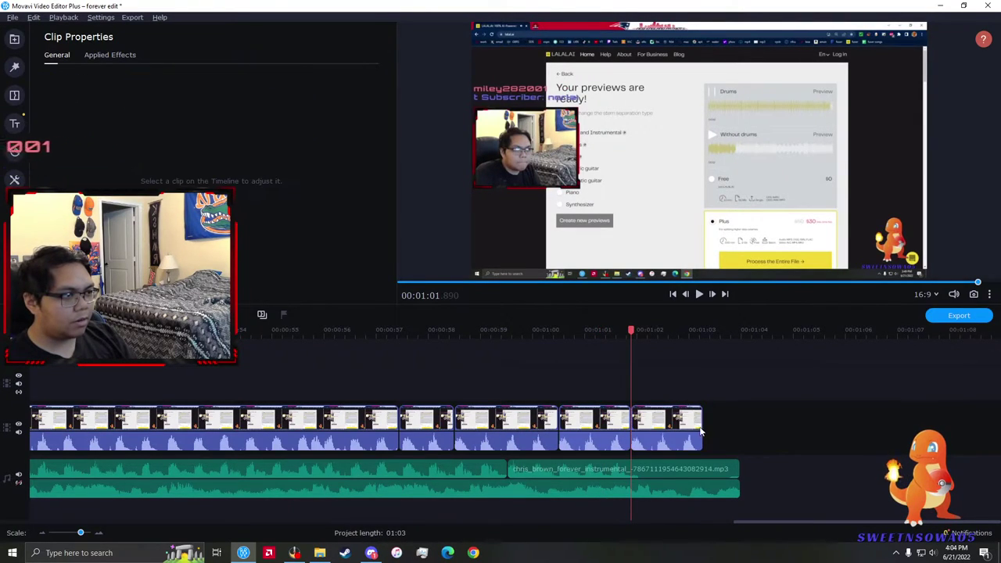
key(ctrl+v)
- Trim the end of the last pasted drum clip to match the end of the song audio at about 00:01:03.985
drag(775, 425, 722, 423)
scroll(737, 429, up, 5)
scroll(747, 428, down, 2)
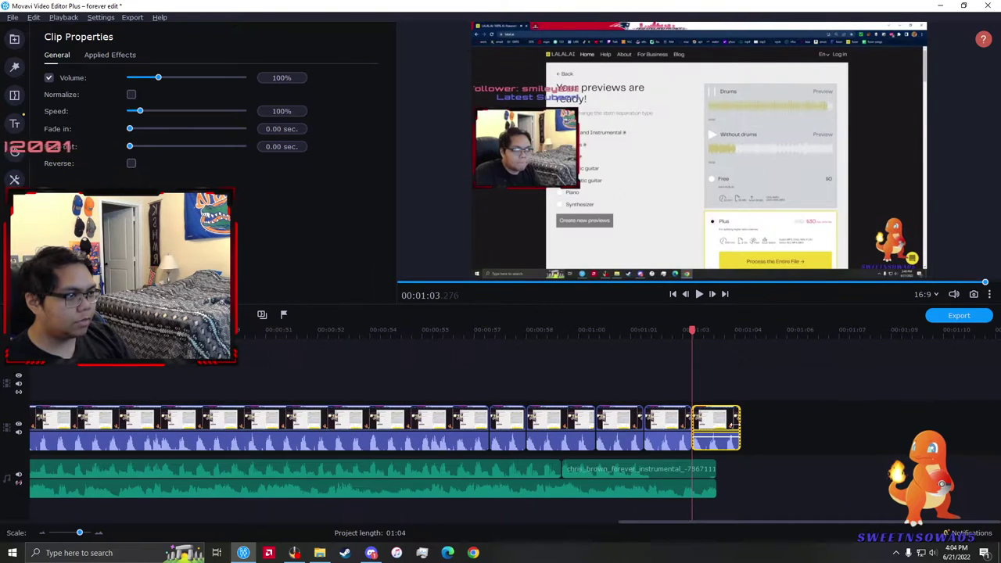
click(740, 425)
scroll(739, 426, up, 4)
scroll(739, 423, down, 3)
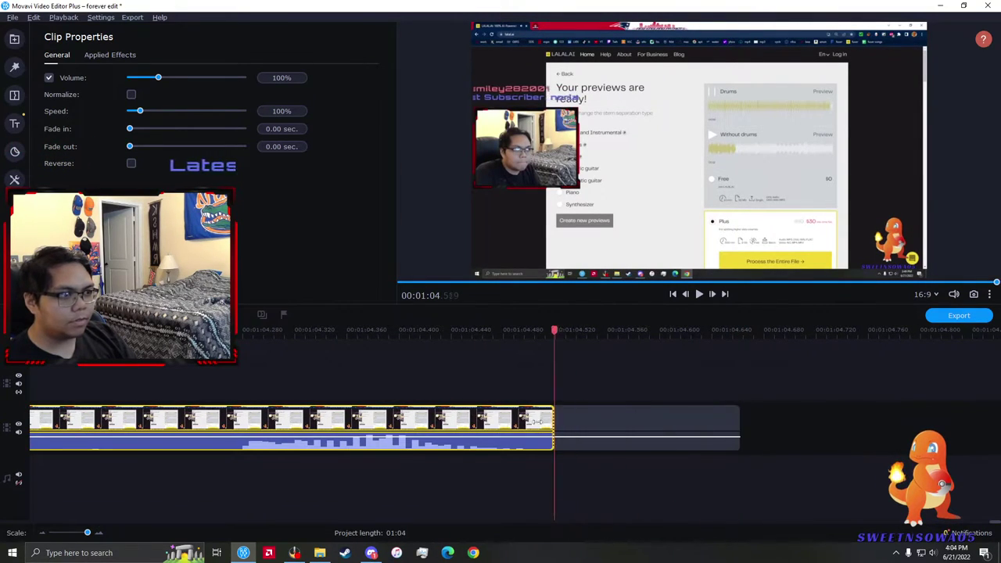
mouse_move(743, 421)
mouse_down()
mouse_move(718, 425)
mouse_move(745, 422)
mouse_move(735, 425)
mouse_up()
scroll(720, 429, up, 3)
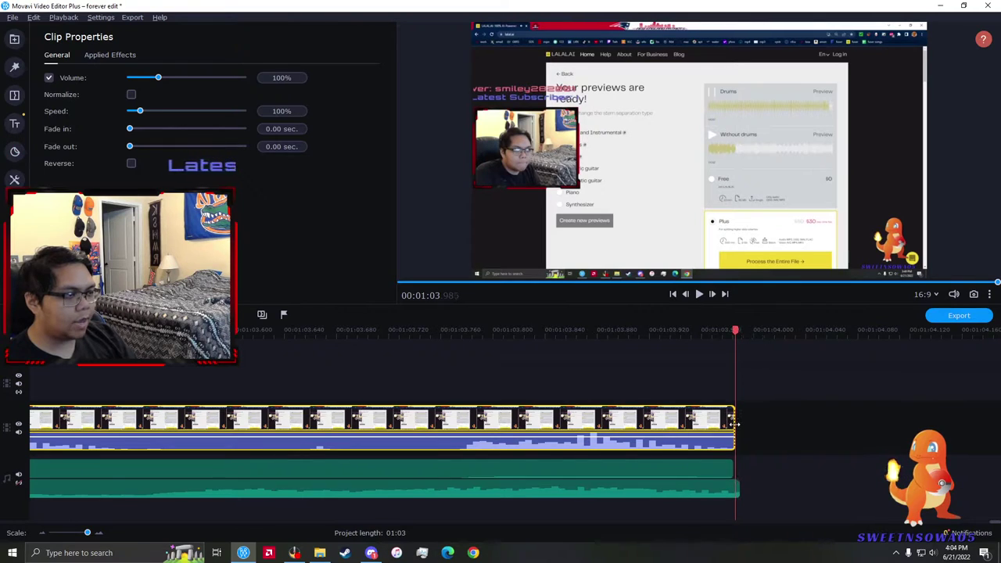
- Hide the last two pasted drum clips and save the project
scroll(735, 424, down, 3)
right_click(664, 423)
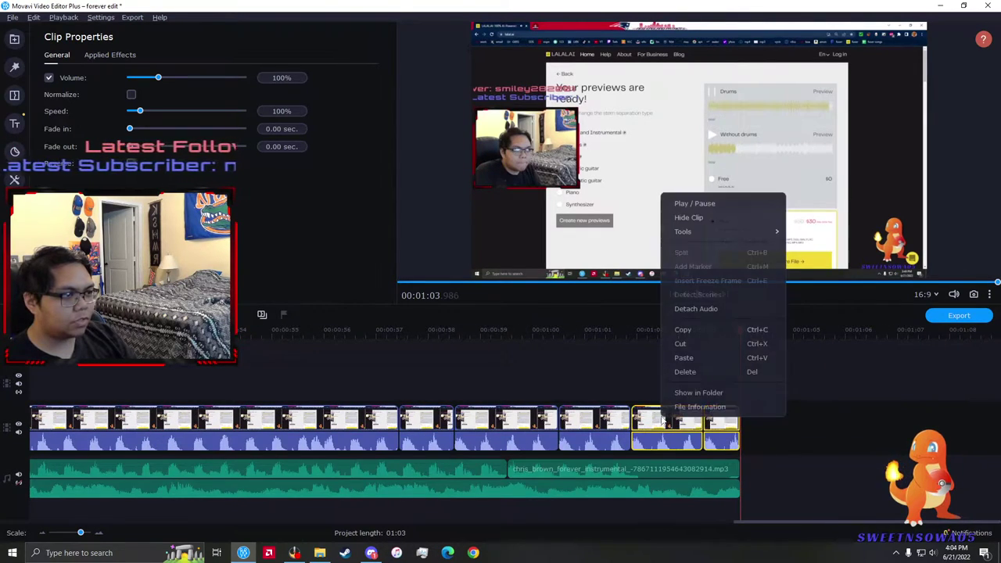
click(689, 217)
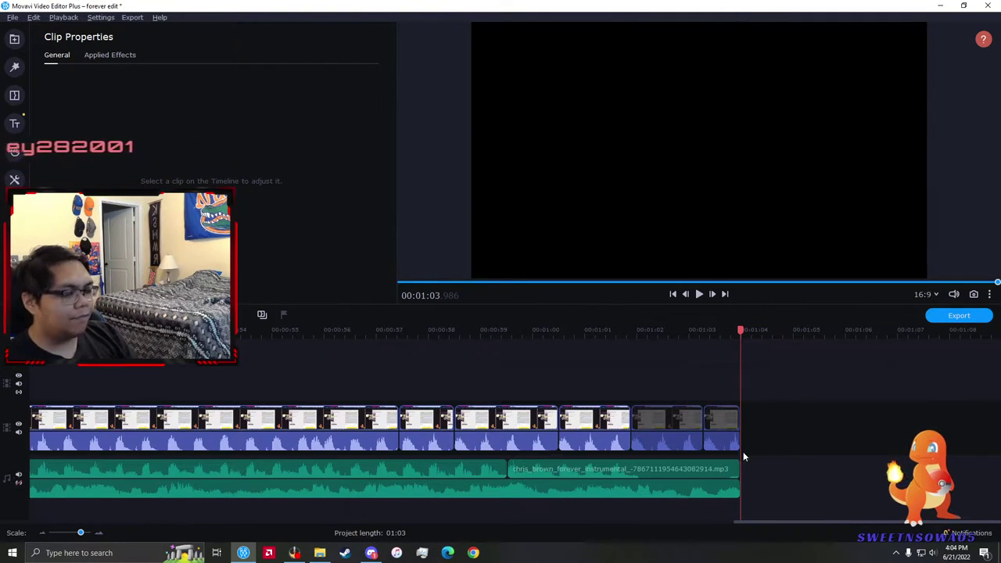
scroll(743, 449, down, 2)
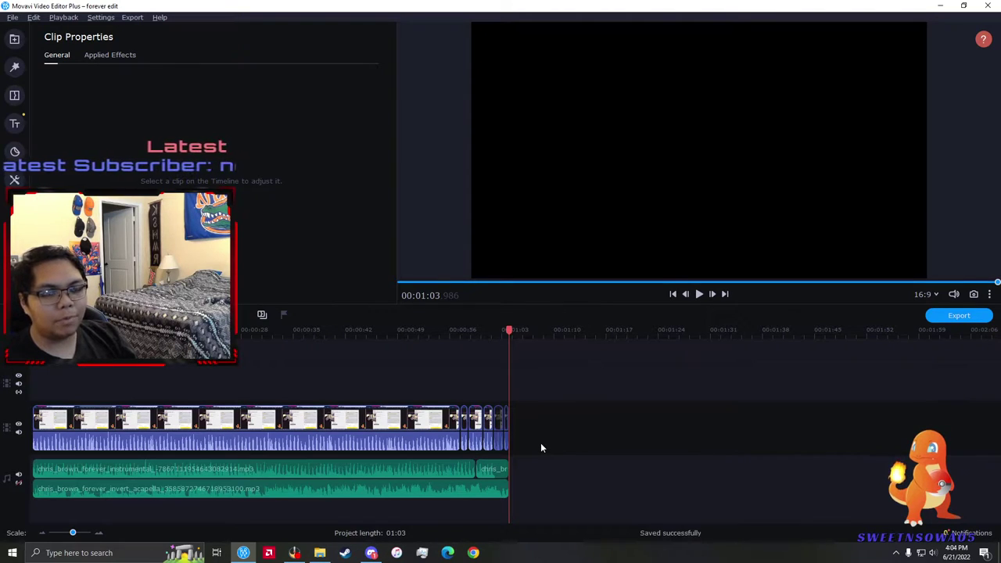
ctrl+scroll(516, 403, up, 2)
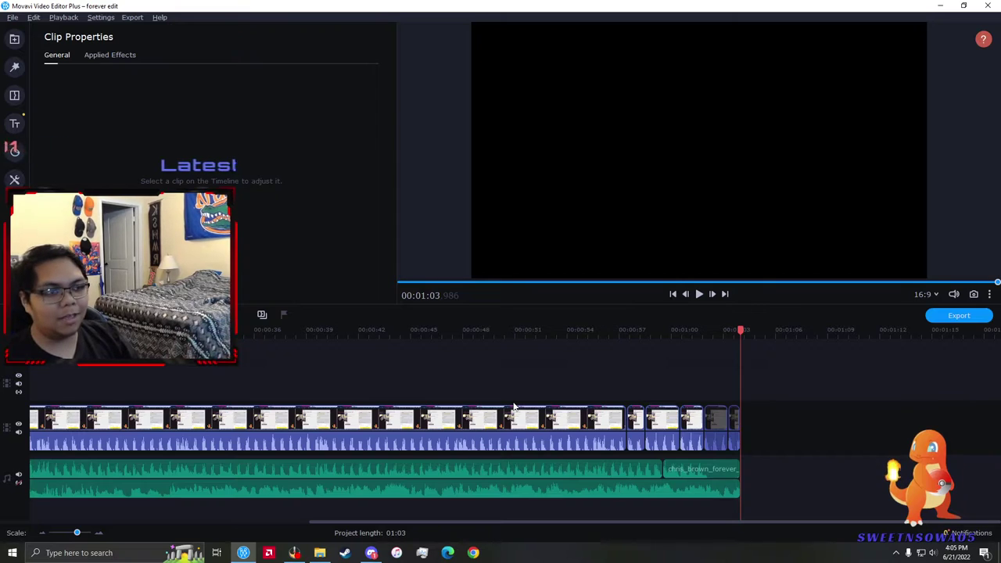
- Add the 2022-06-21_15-55-30.mp4 and 2022-06-21_15-57-59.mp4 recordings behind the last drum clip at 00:01:03.986
click(17, 40)
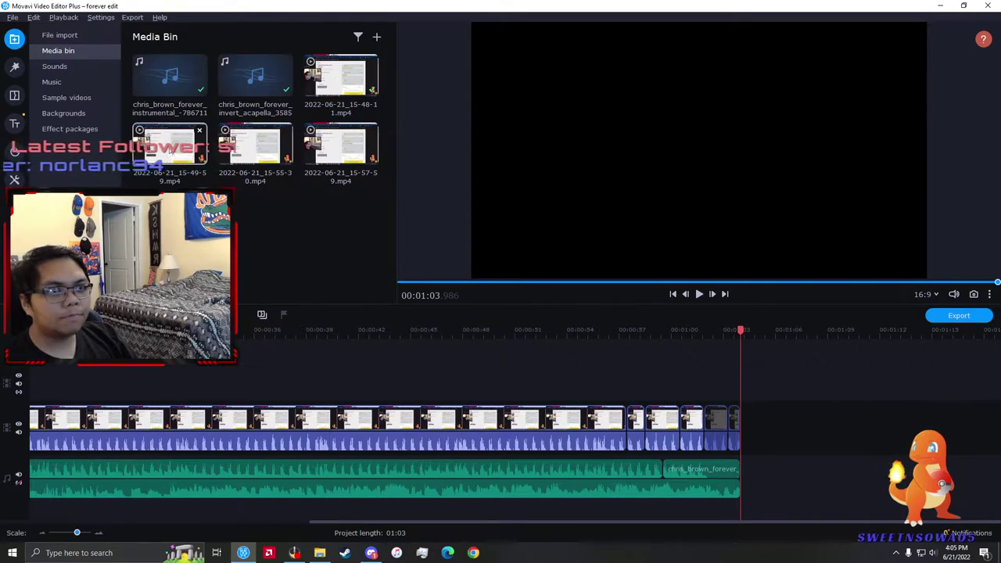
drag(348, 209, 751, 438)
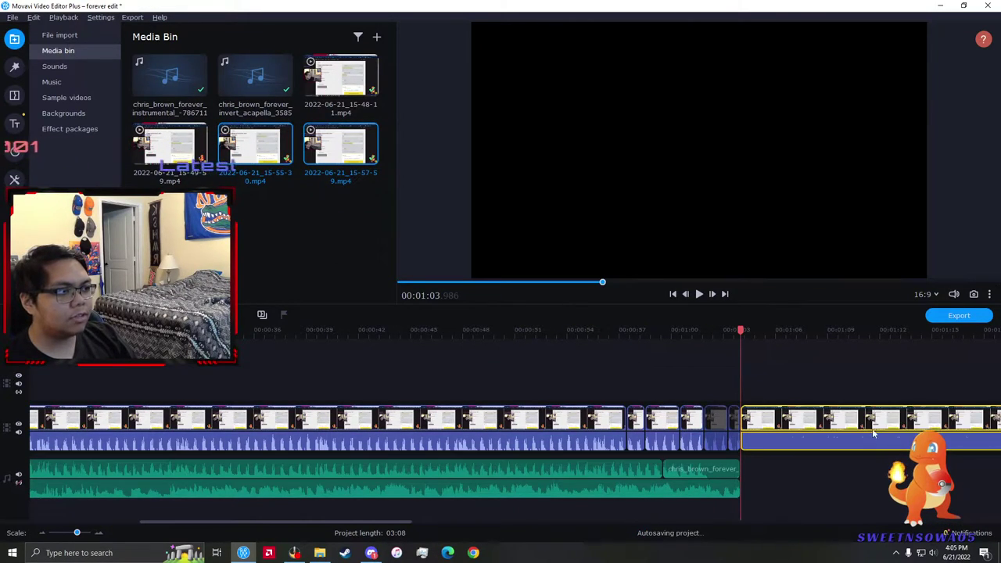
scroll(750, 438, up, 2)
scroll(586, 426, down, 1)
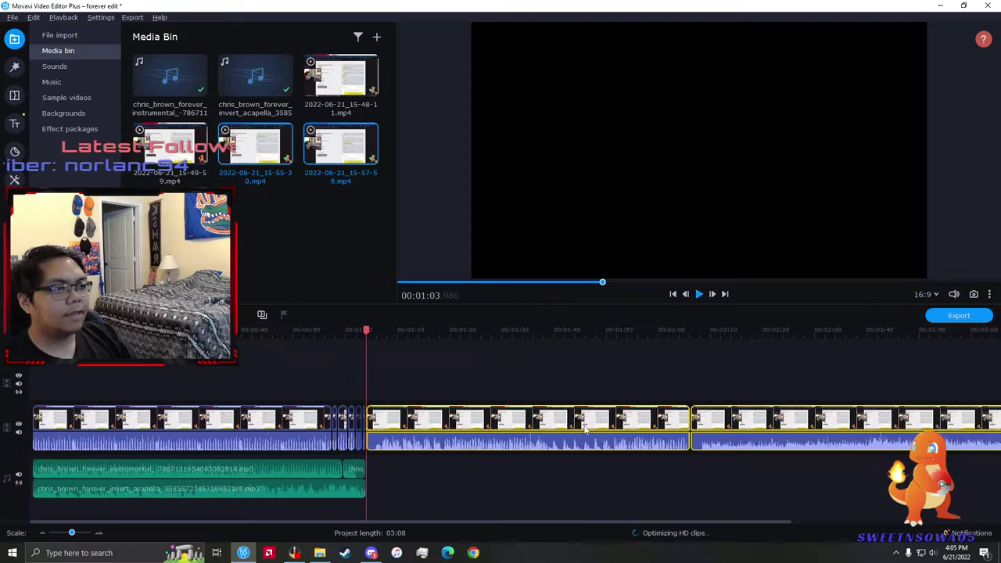
click(575, 380)
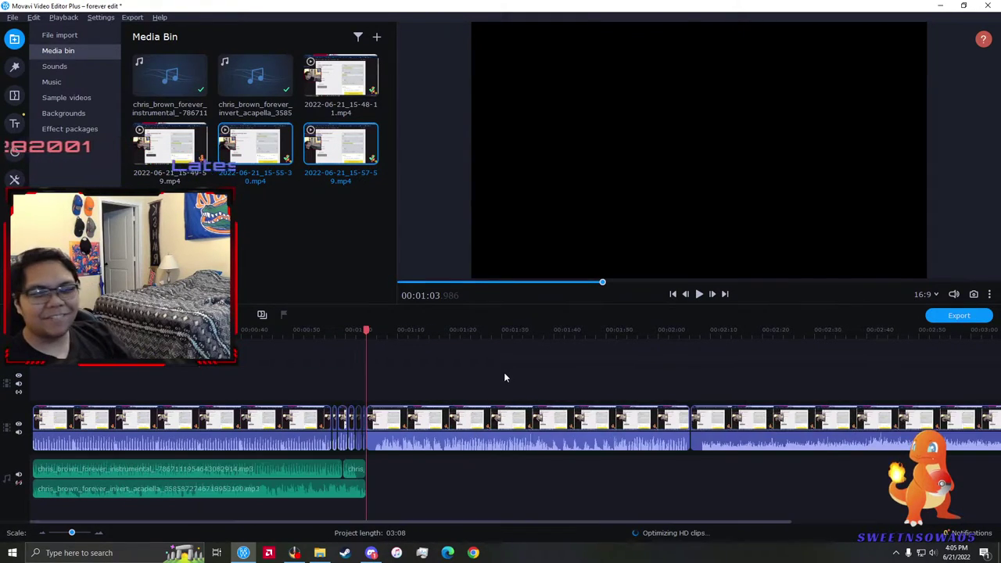
- Move the two added recordings onto separate overlay tracks above the drums, both starting at 00:00:00
drag(665, 404, 758, 434)
scroll(643, 432, down, 1)
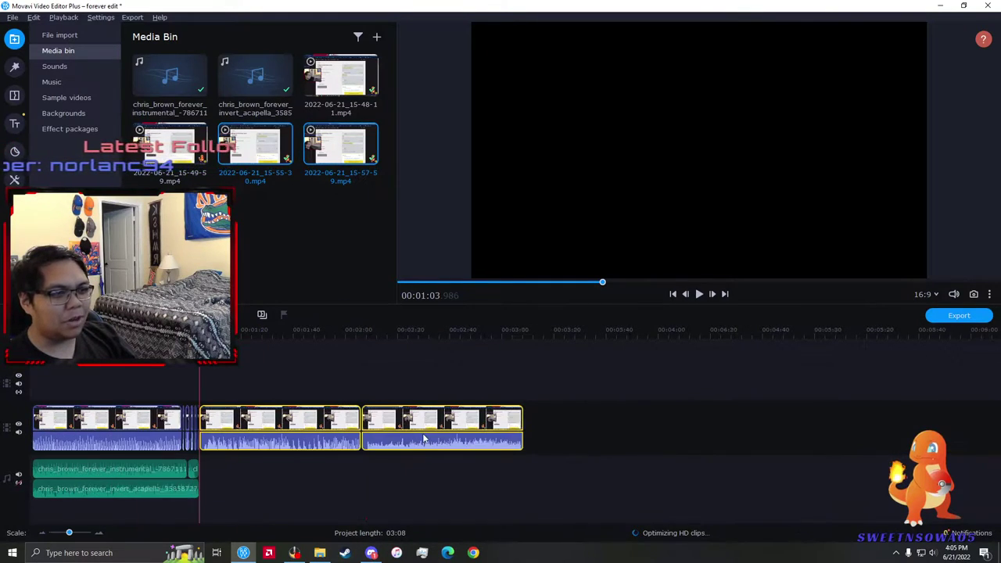
drag(316, 429, 149, 385)
click(281, 391)
drag(286, 391, 125, 355)
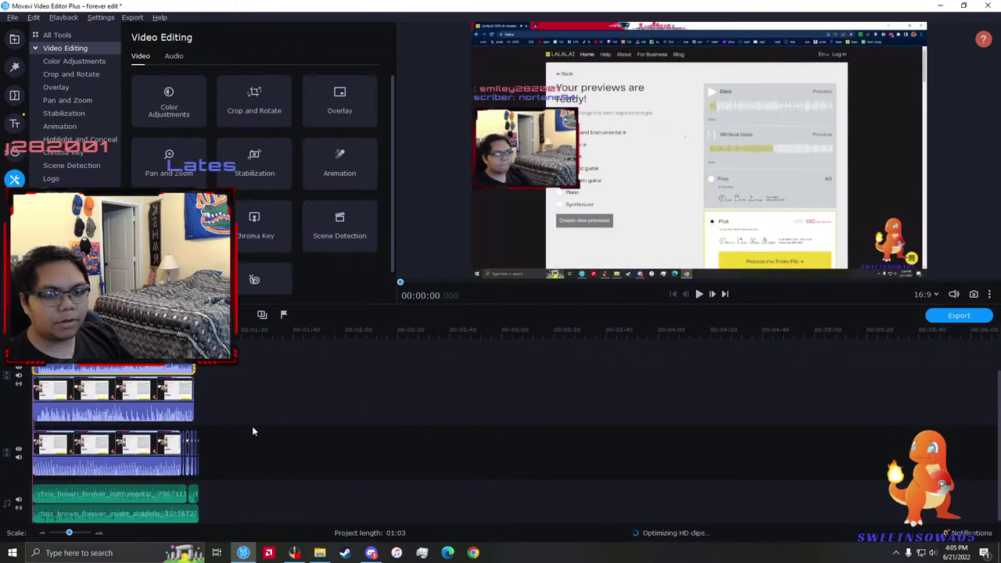
- Trim the silent starts of both overlay clips, the upper to about 00:00:02.2 and the lower to 00:00:01.688
scroll(230, 420, up, 3)
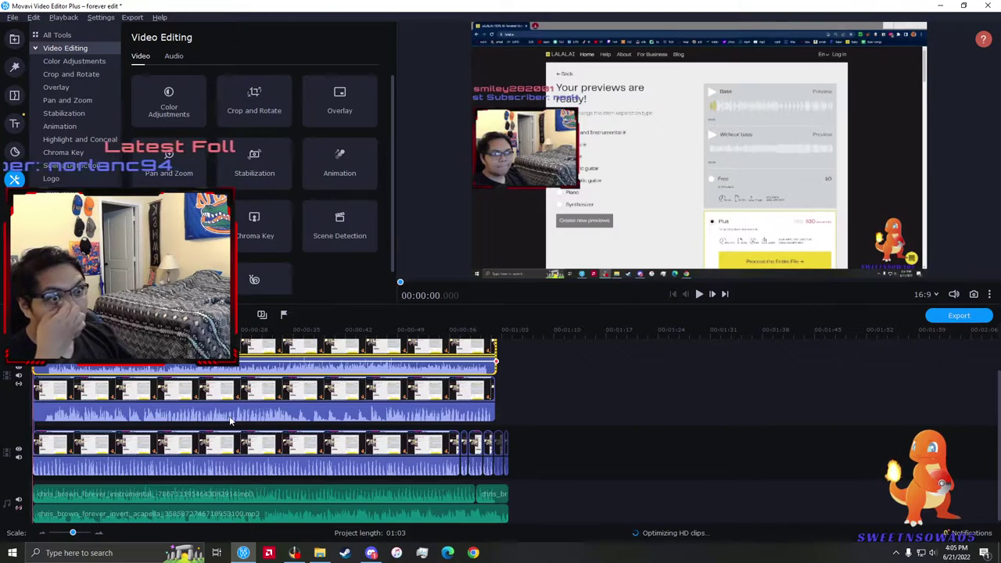
scroll(231, 420, up, 3)
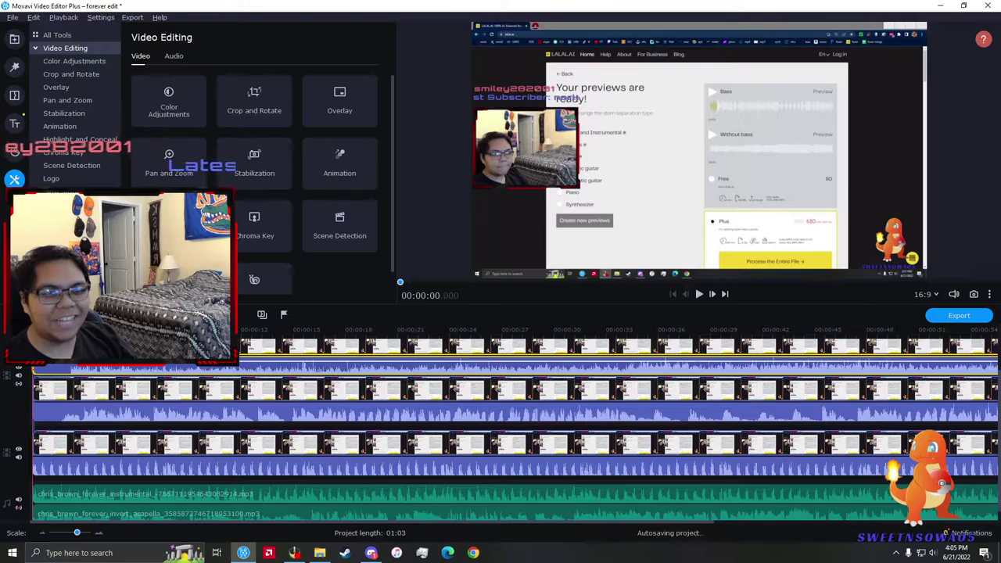
scroll(100, 403, up, 3)
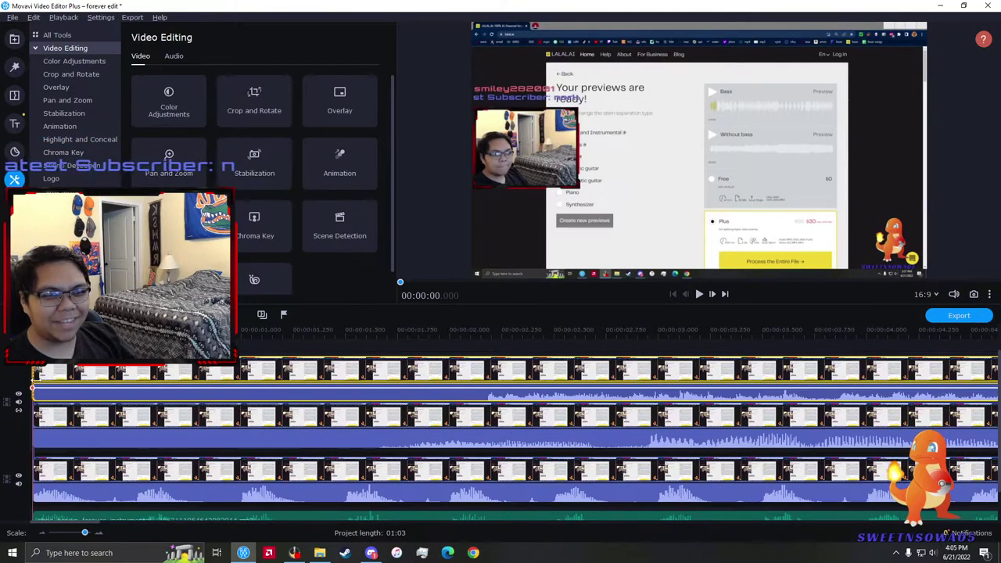
drag(34, 377, 486, 393)
click(66, 435)
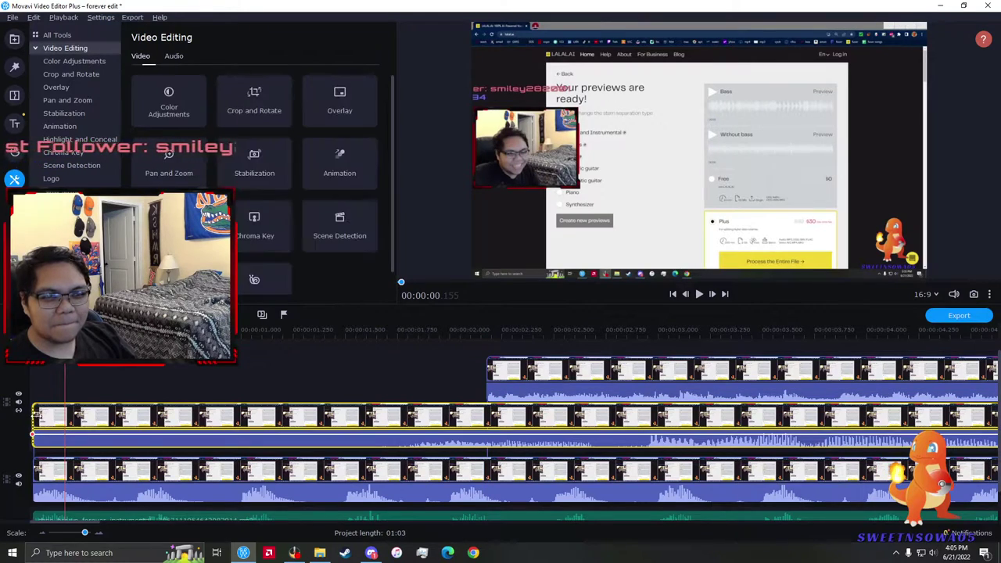
drag(33, 415, 386, 427)
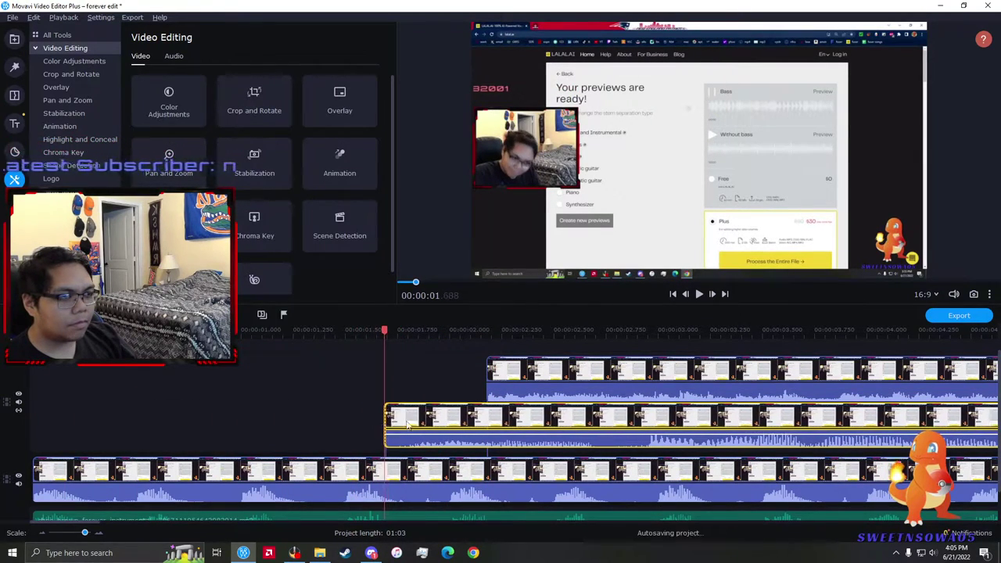
- Move both trimmed overlay clips back to the start of the timeline at 00:00:00
click(520, 381)
drag(486, 373, 521, 427)
scroll(501, 423, down, 3)
drag(430, 424, 336, 425)
drag(118, 418, 115, 392)
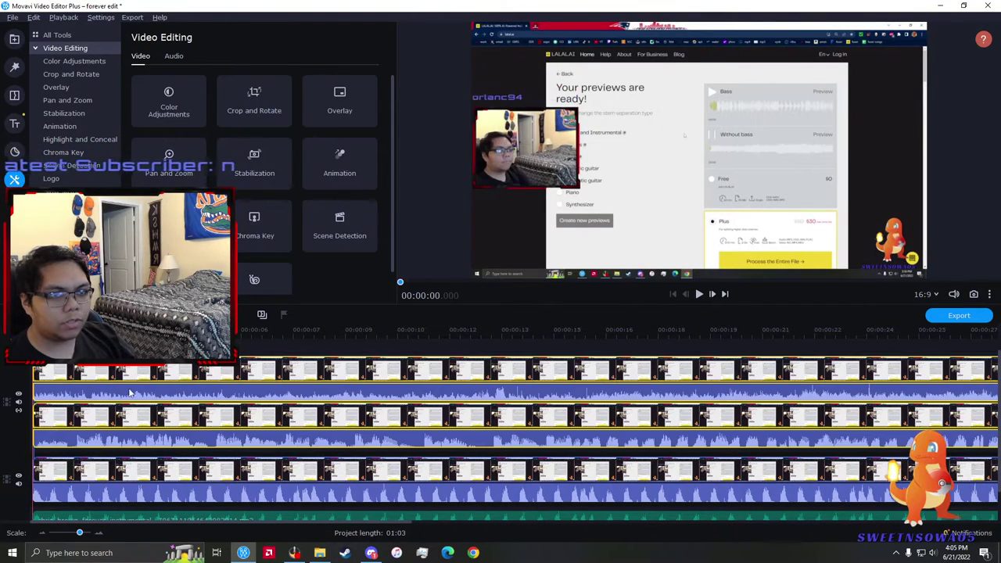
- Select both overlay clips and hide them
scroll(171, 414, up, 2)
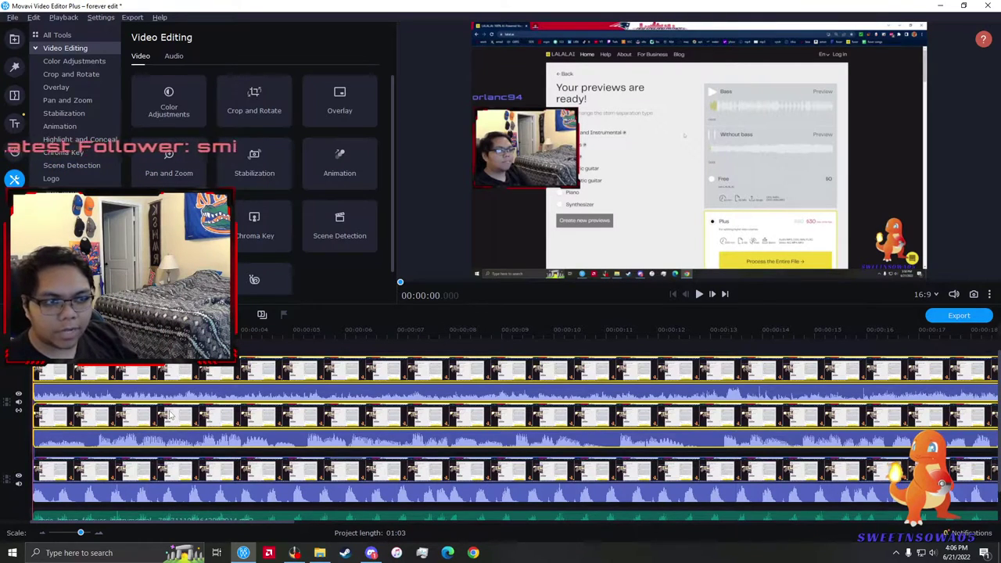
right_click(179, 429)
right_click(124, 370)
right_click(138, 420)
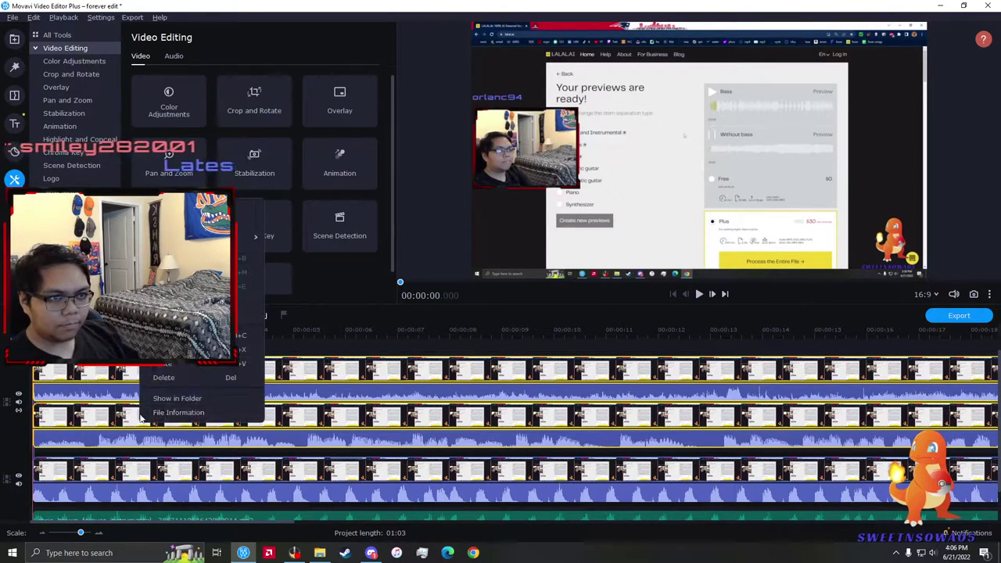
click(174, 209)
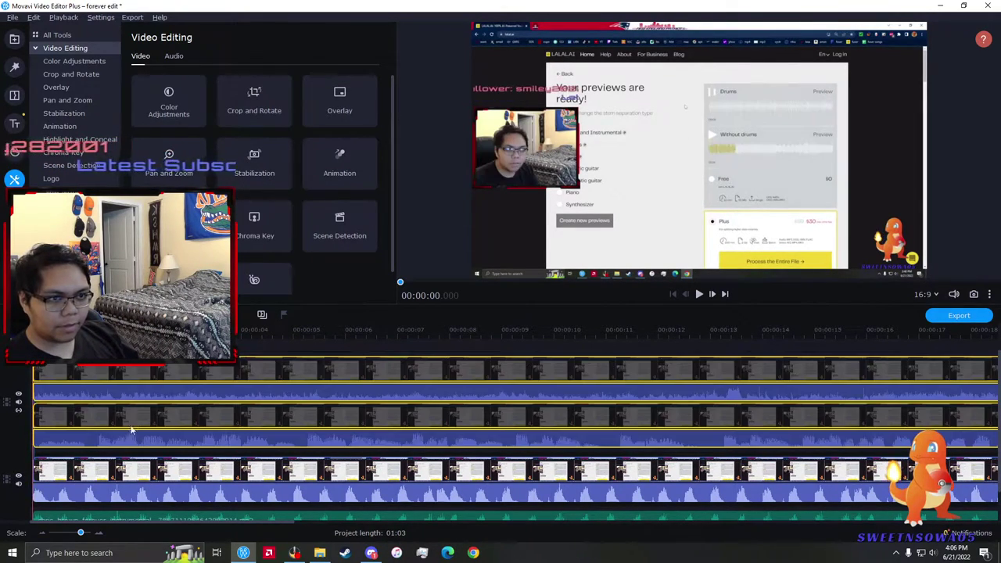
- Show the upper overlay clip so that its audio is audible again
right_click(134, 377)
click(192, 173)
scroll(143, 395, down, 2)
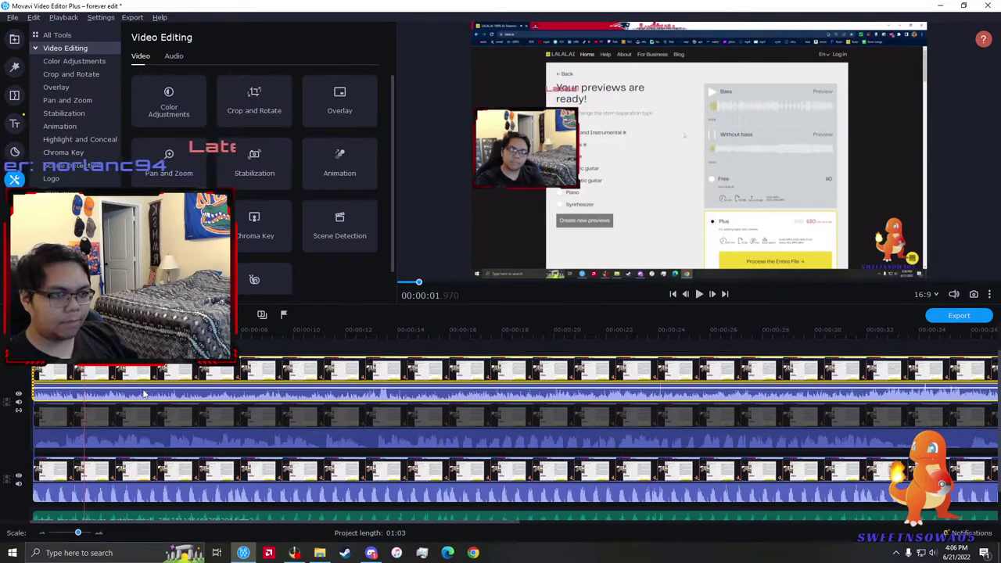
- Hide the drum clip on the main video track and unmute the instrumental audio clip
right_click(159, 468)
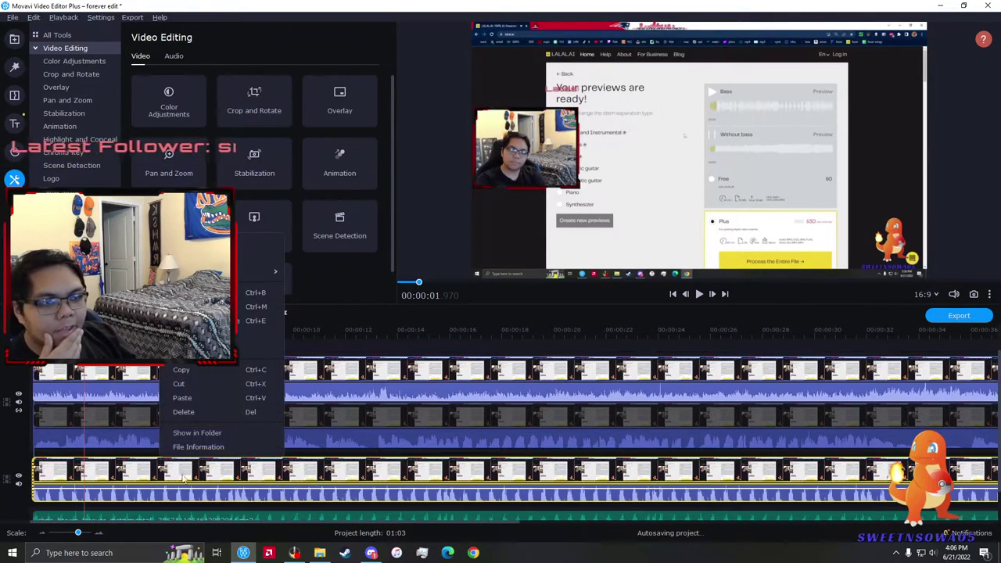
click(196, 258)
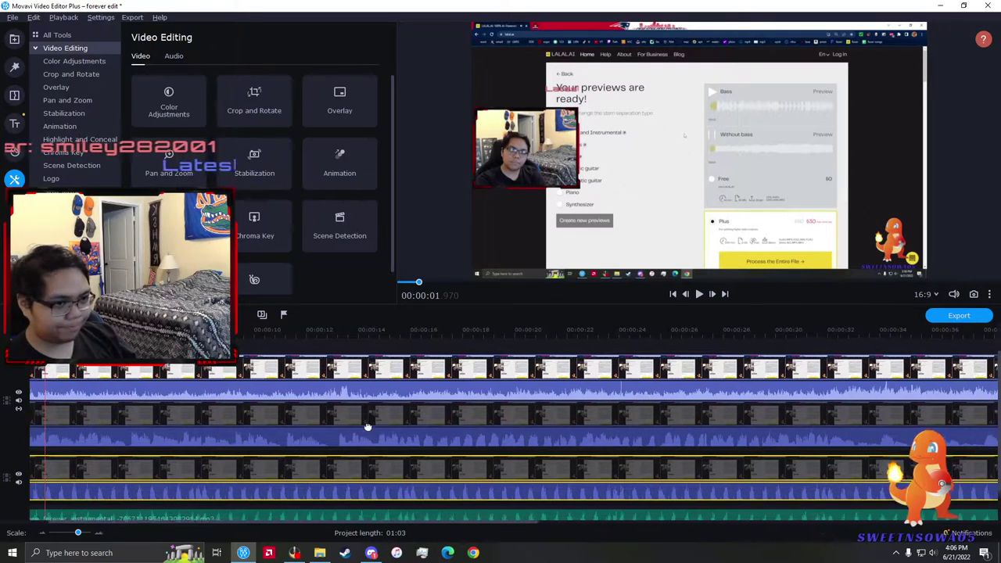
scroll(381, 427, down, 2)
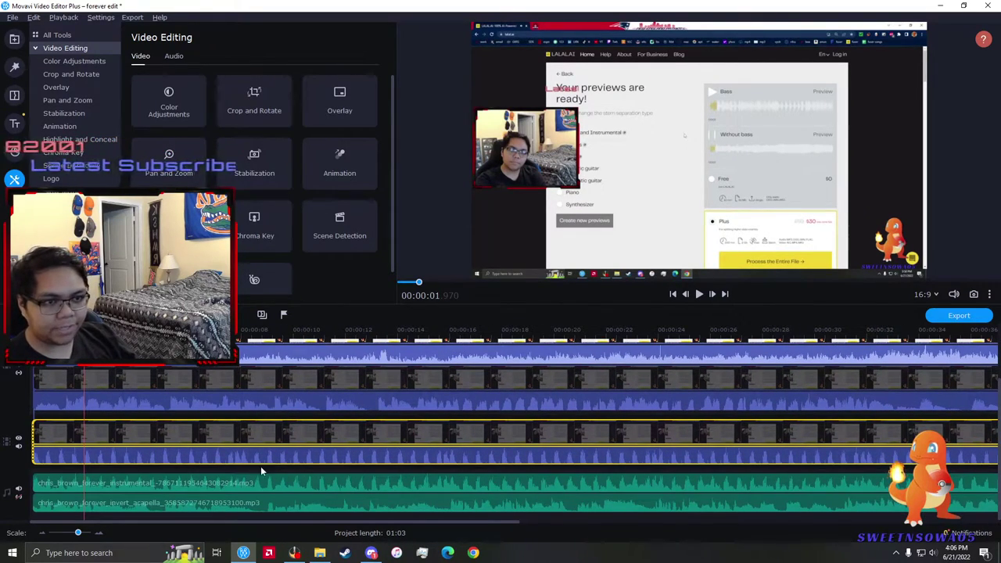
right_click(223, 485)
click(302, 296)
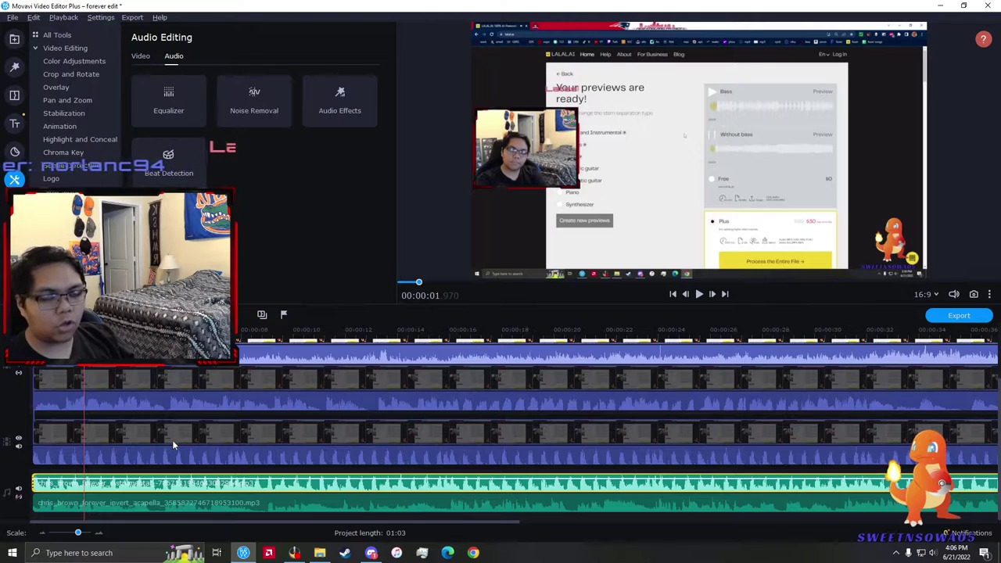
- Compare the drum clip's waveform with the instrumental's at about 00:00:01.5 to check their alignment
scroll(104, 450, up, 4)
scroll(104, 450, up, 2)
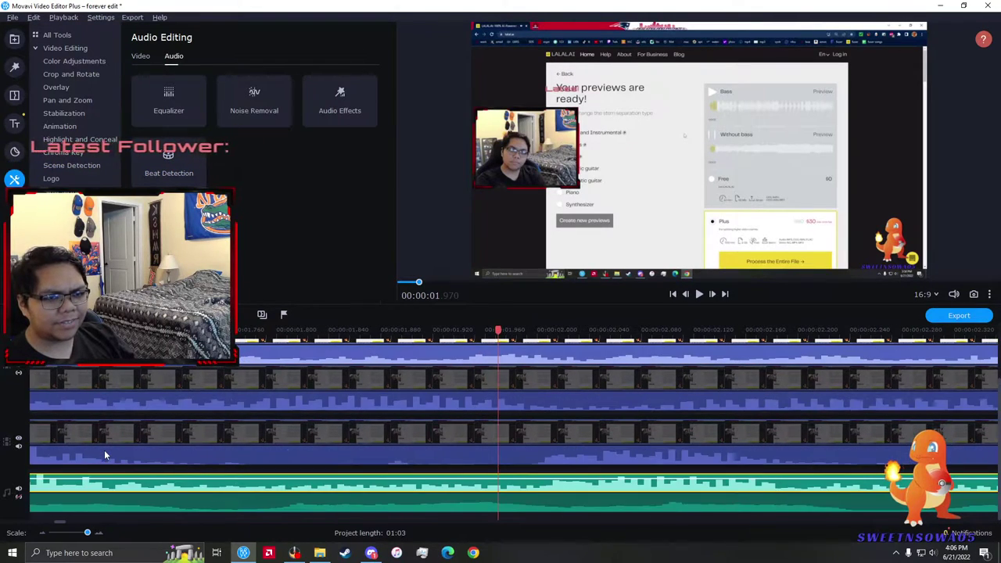
click(258, 461)
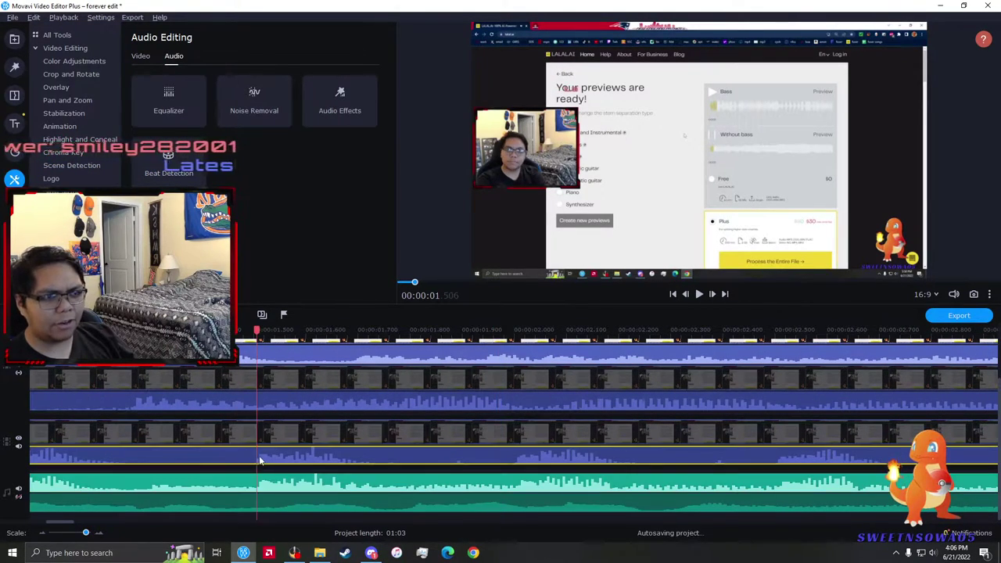
scroll(266, 462, down, 3)
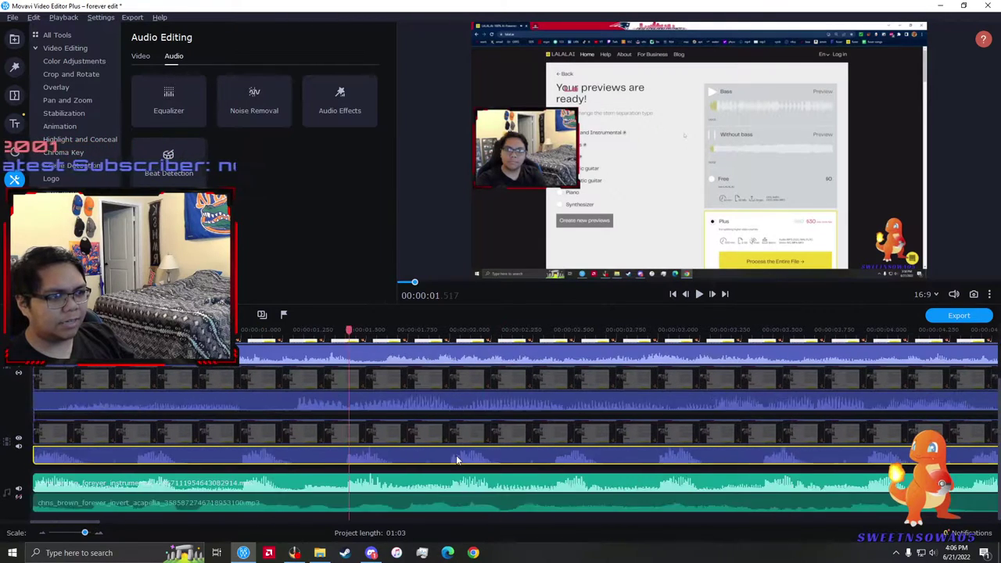
scroll(450, 461, down, 1)
scroll(192, 456, down, 1)
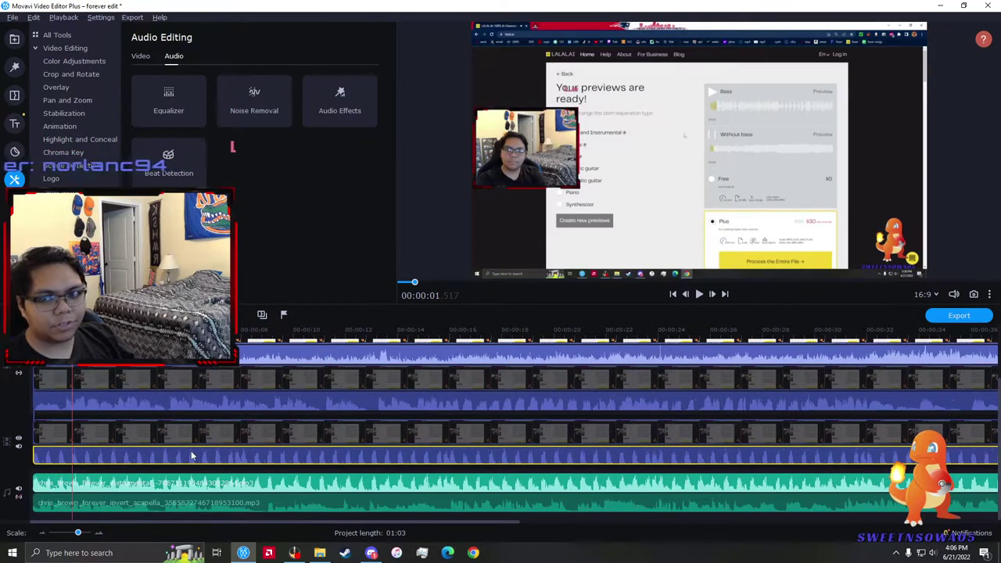
- Mute the instrumental audio clip and show the drum clip on the main video track again
right_click(252, 485)
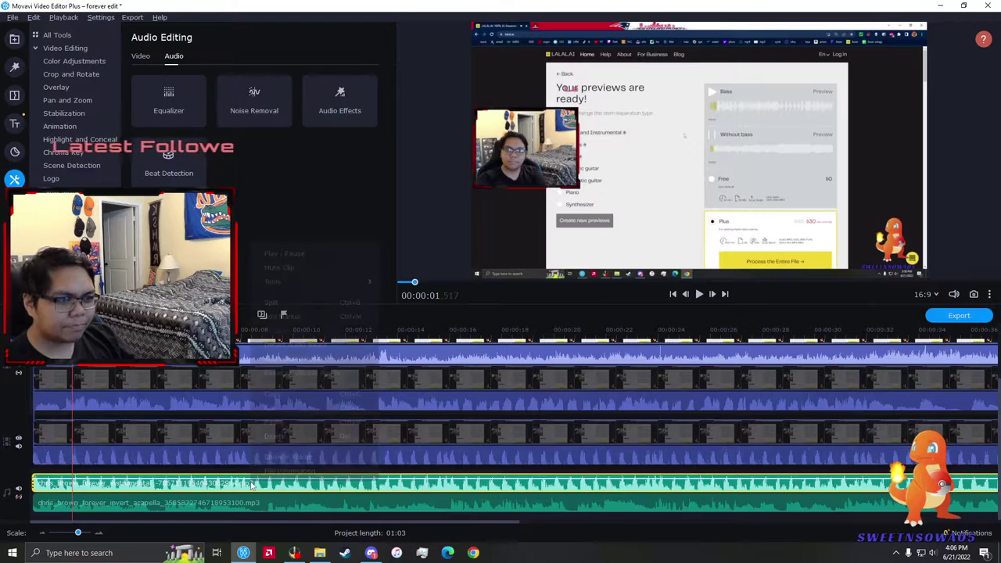
click(286, 267)
right_click(263, 443)
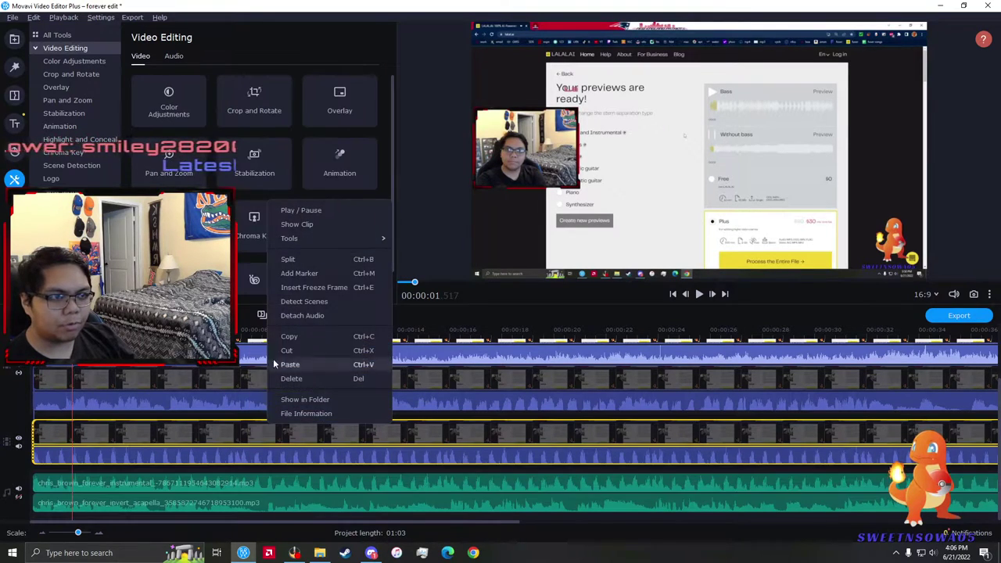
click(301, 224)
- Play the upper overlay clip together with the drums through the first 23 seconds to check their sync
scroll(104, 453, up, 1)
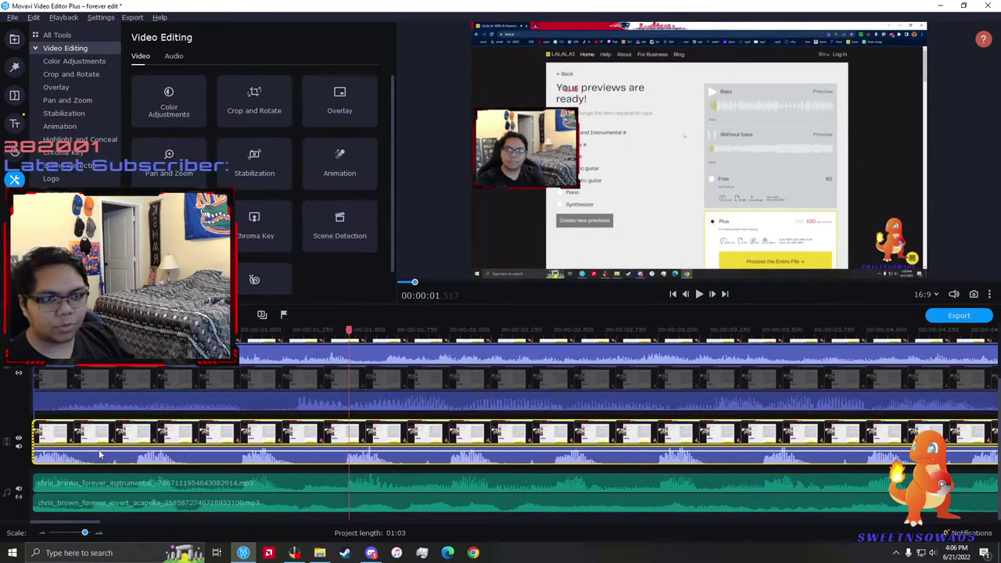
scroll(102, 453, up, 1)
scroll(104, 456, up, 1)
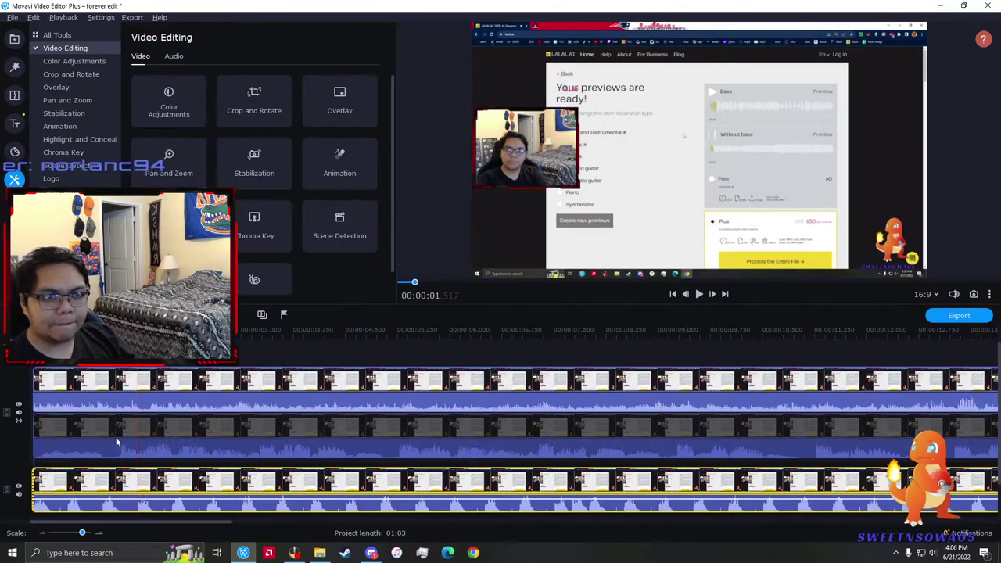
scroll(86, 429, up, 2)
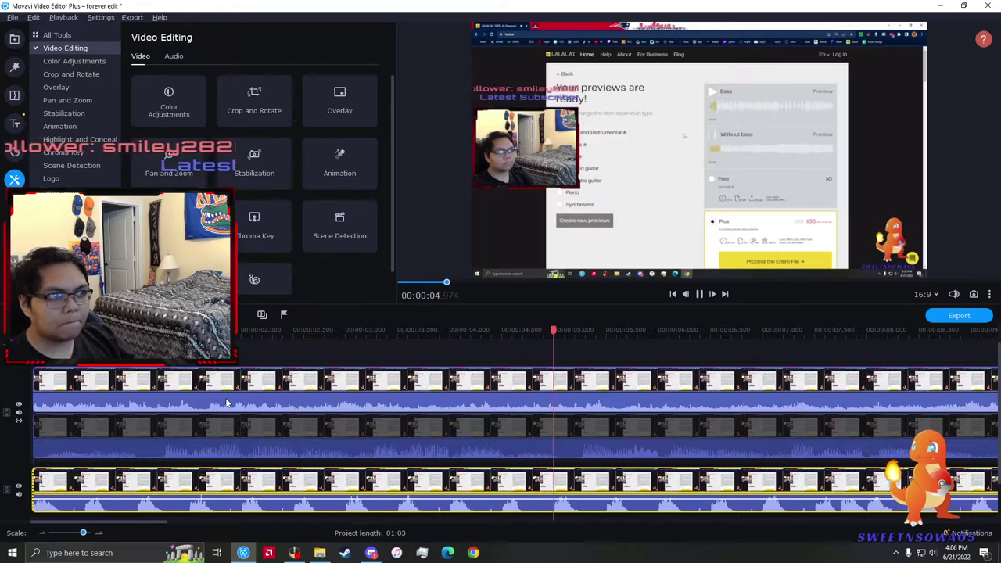
scroll(235, 403, down, 5)
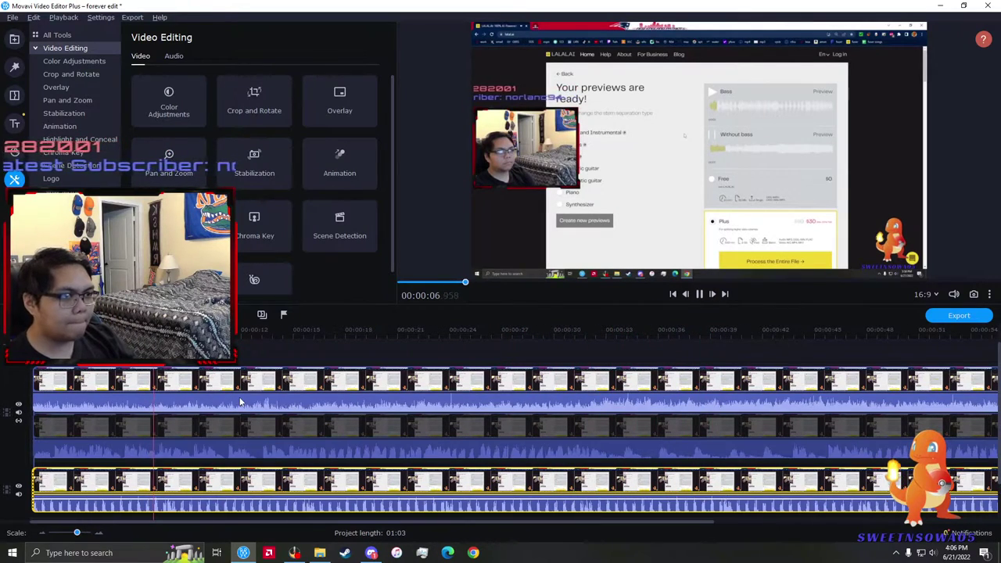
scroll(458, 391, up, 1)
scroll(406, 403, up, 3)
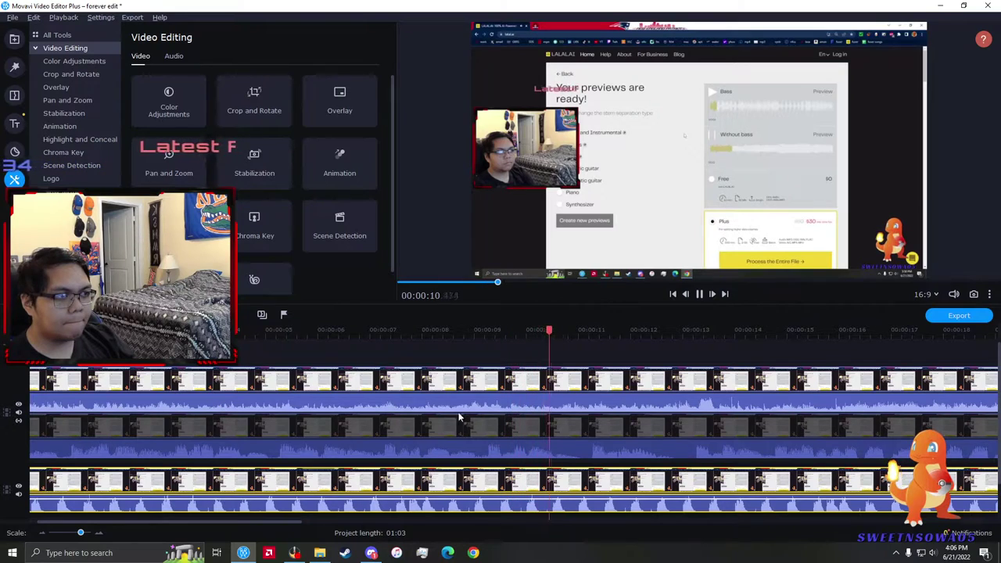
click(674, 383)
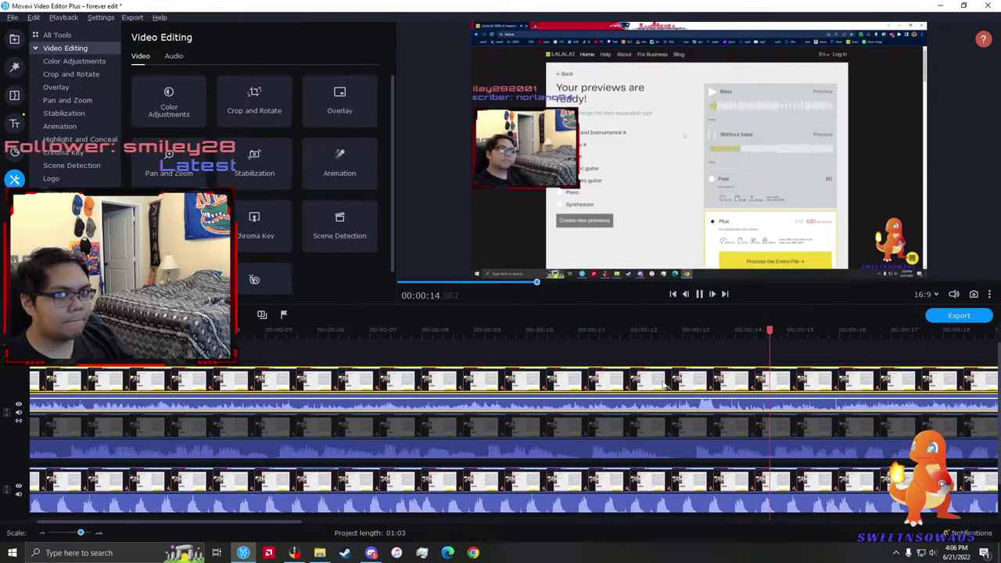
scroll(606, 377, down, 2)
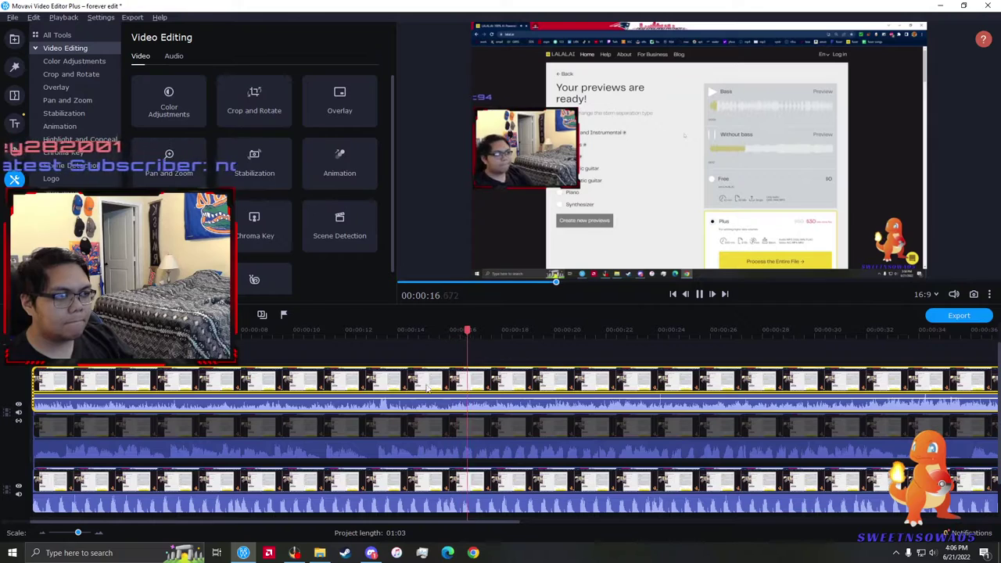
scroll(471, 383, down, 3)
scroll(471, 384, up, 2)
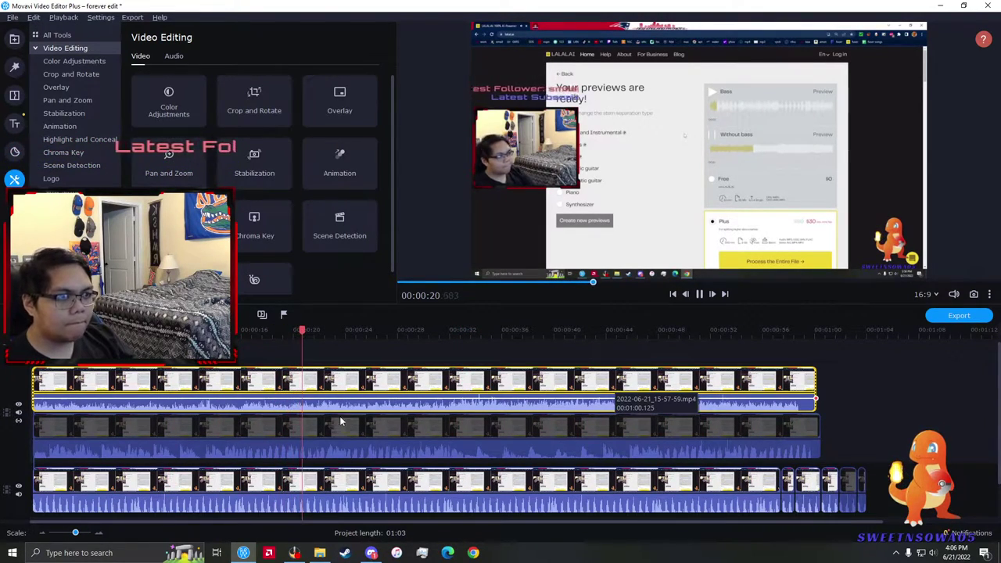
key(space)
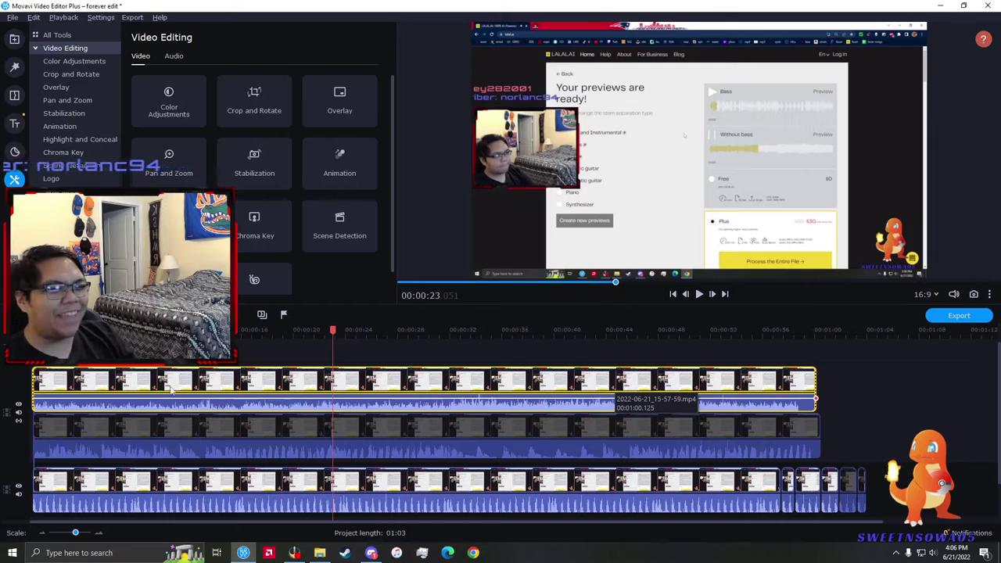
- Continue playback past 00:00:24 and compare the overlay and drum waveforms for timing drift
scroll(363, 423, up, 3)
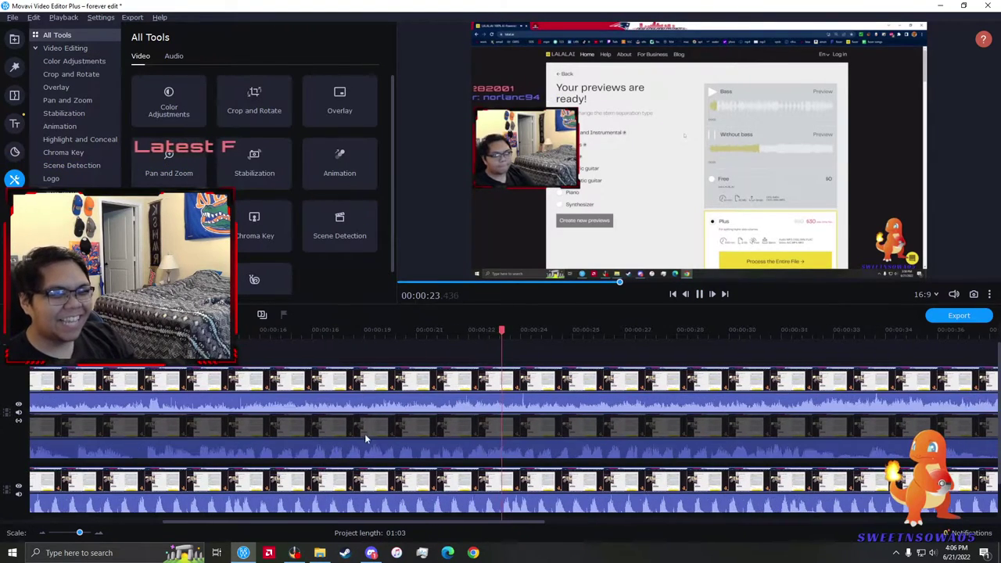
scroll(402, 427, down, 1)
key(space)
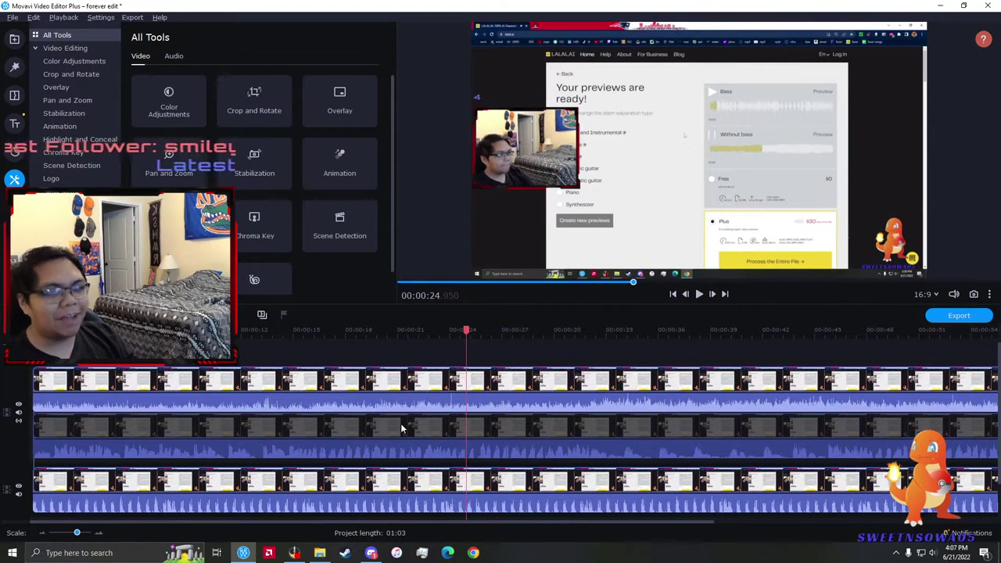
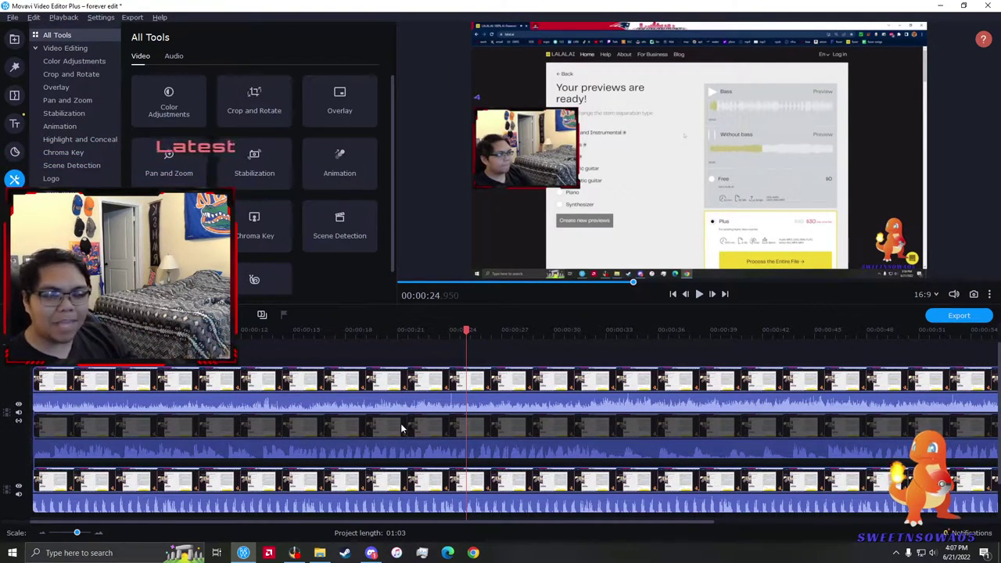
scroll(401, 428, up, 1)
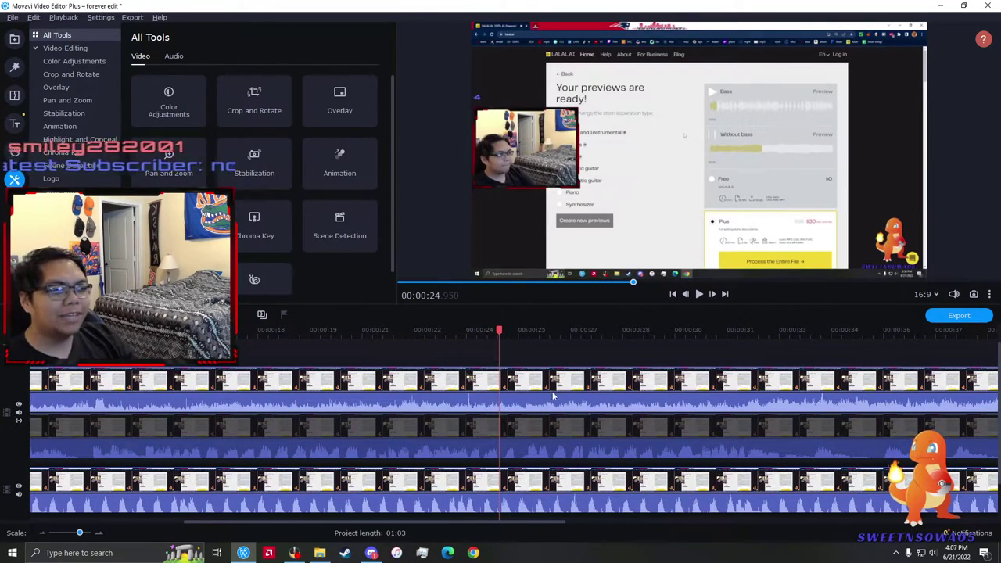
drag(538, 423, 571, 409)
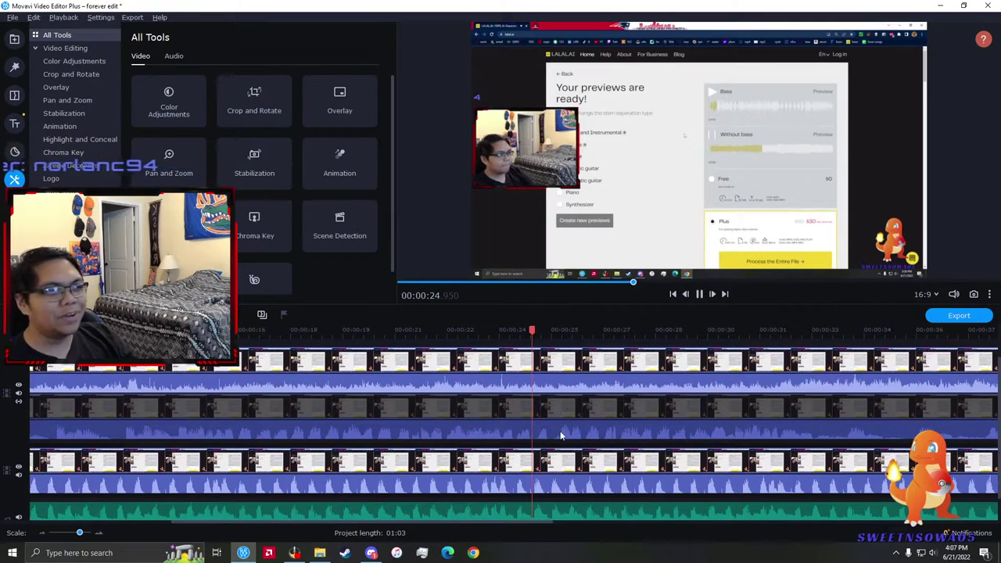
scroll(540, 430, up, 3)
key(space)
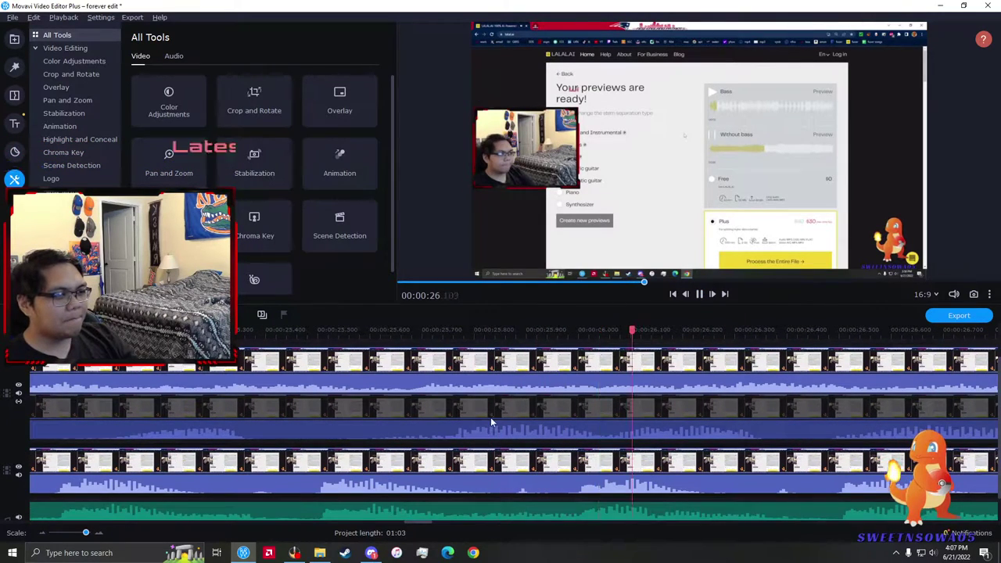
scroll(486, 418, down, 3)
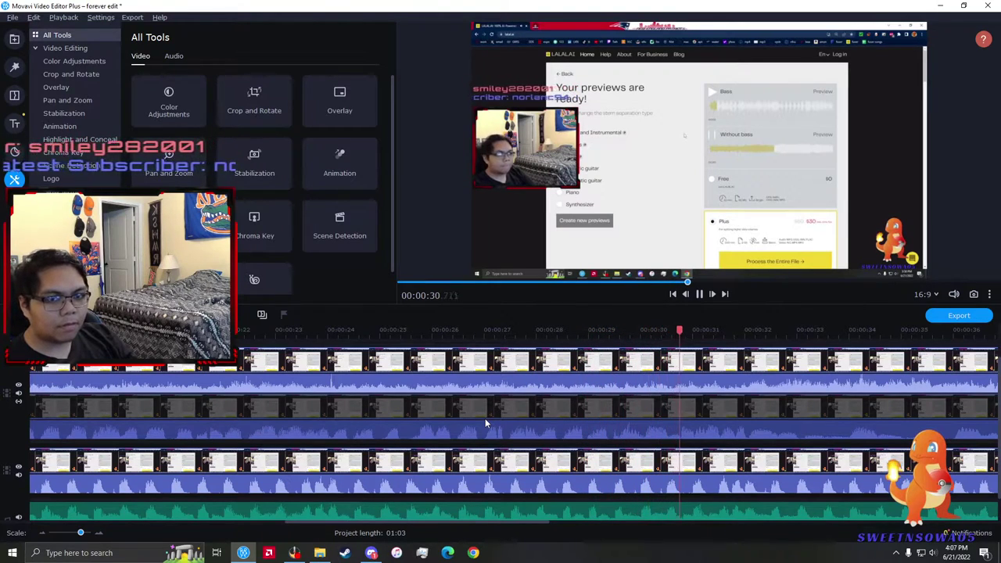
scroll(485, 419, up, 1)
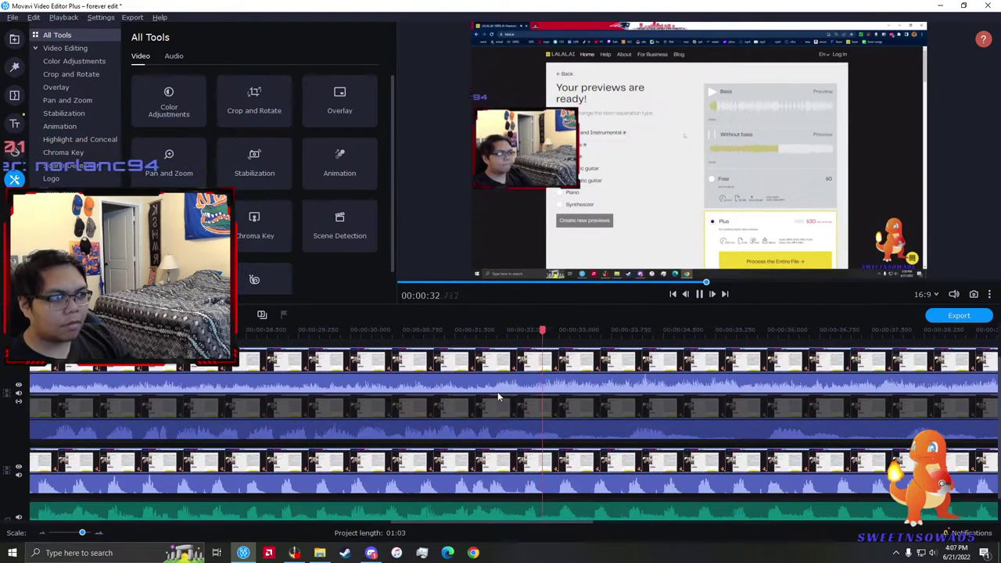
- Shift the upper overlay clip slightly later and replay the mix from the start
click(498, 383)
scroll(498, 382, up, 3)
drag(491, 360, 504, 359)
key(space)
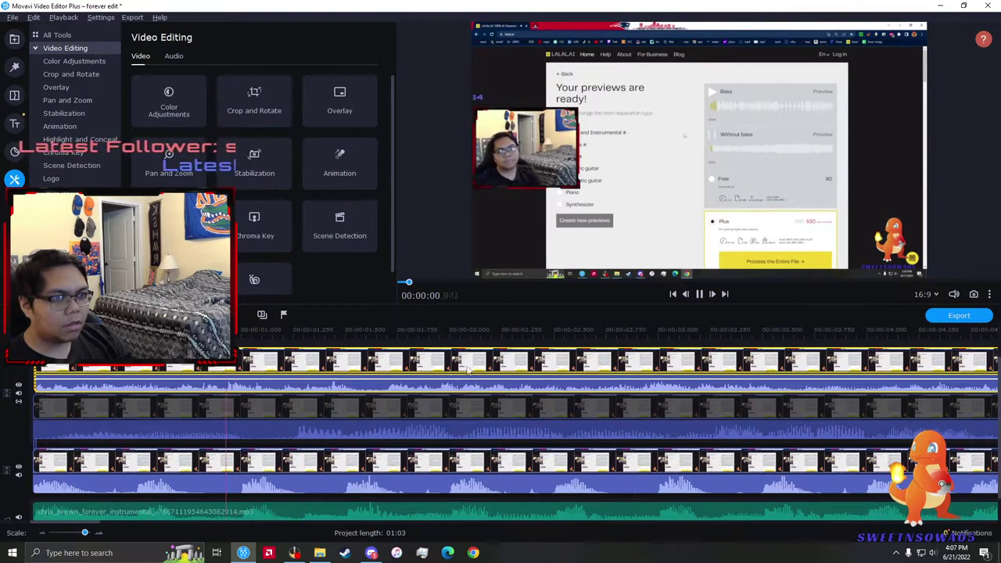
scroll(182, 404, down, 1)
scroll(183, 405, up, 2)
scroll(304, 391, down, 3)
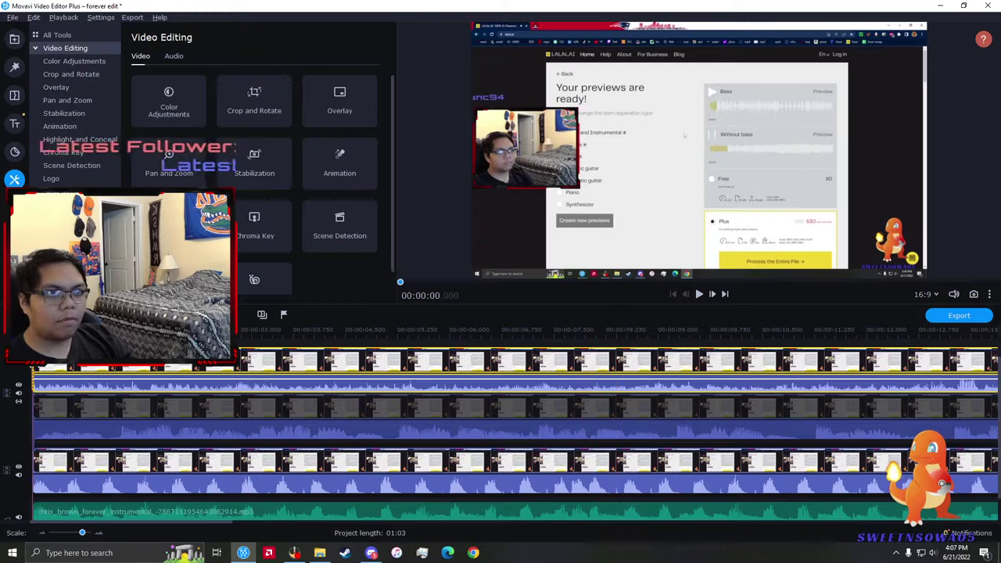
- Trim about 0.006 seconds off the start of the upper overlay clip and replay the mix to check the sync
double_click(34, 373)
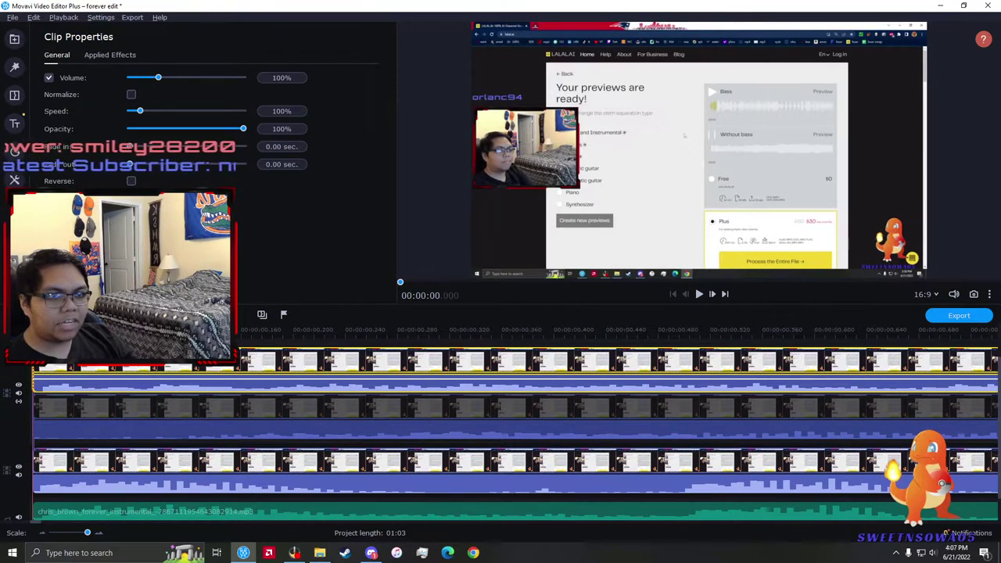
drag(34, 374, 40, 374)
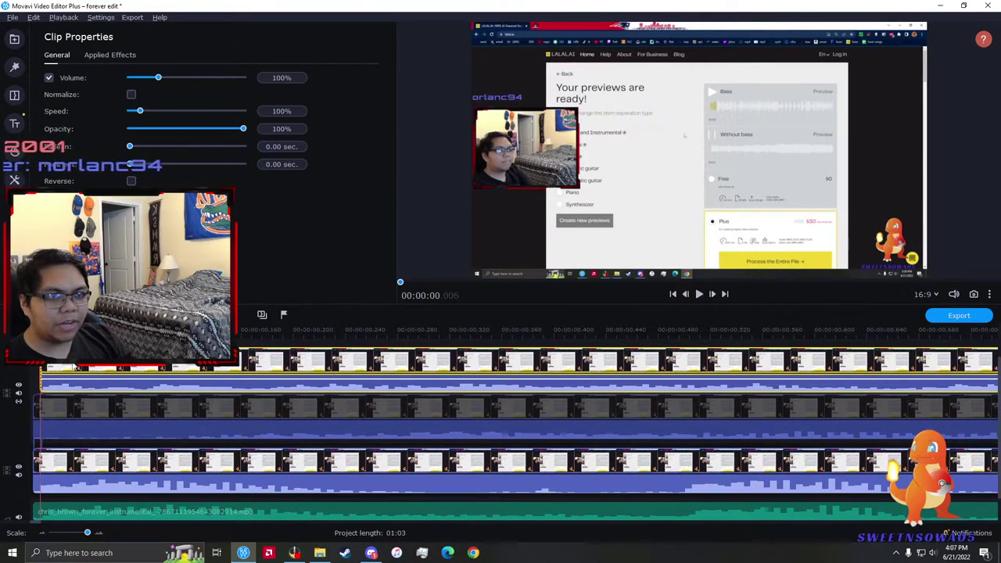
key(Left)
scroll(132, 414, down, 5)
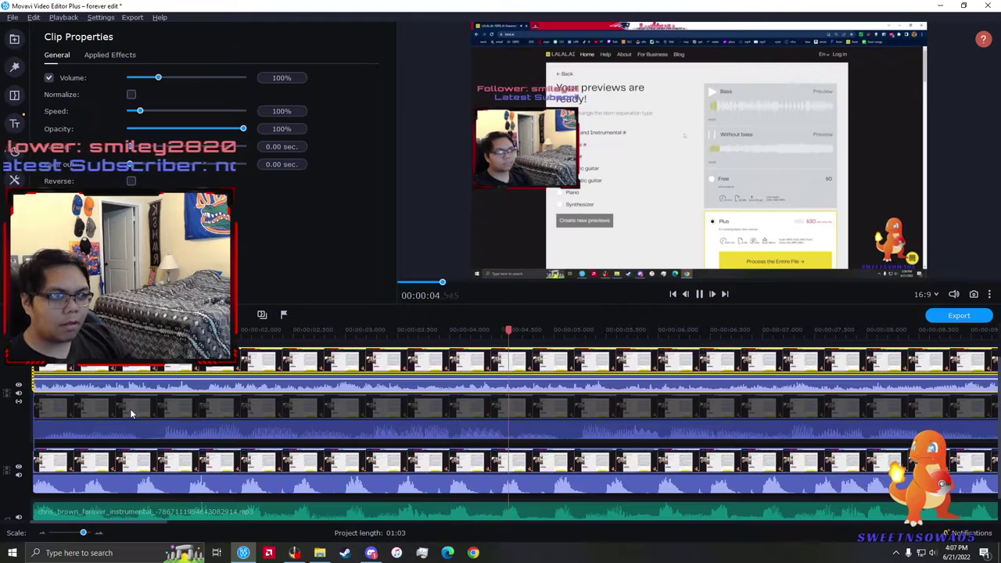
scroll(131, 414, down, 3)
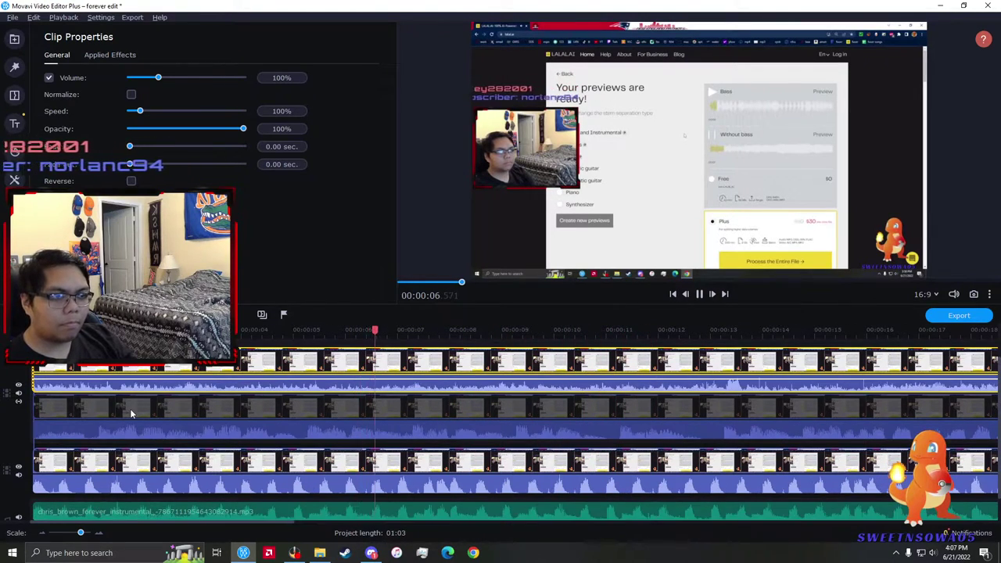
scroll(131, 414, up, 1)
scroll(330, 414, down, 1)
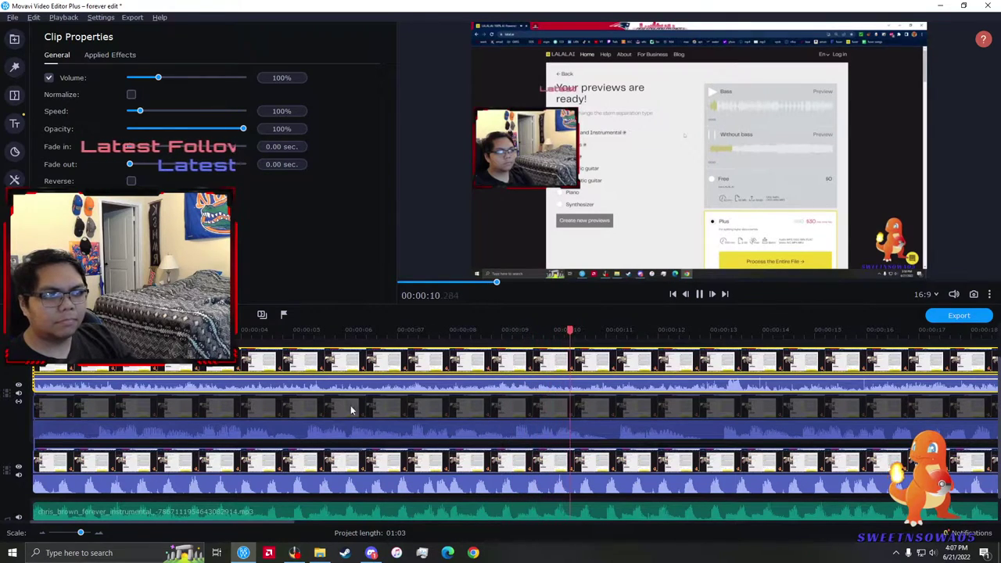
- Play the upper overlay clip with the drums up to about 00:00:57, comparing their waveforms for timing drift
scroll(497, 421, down, 2)
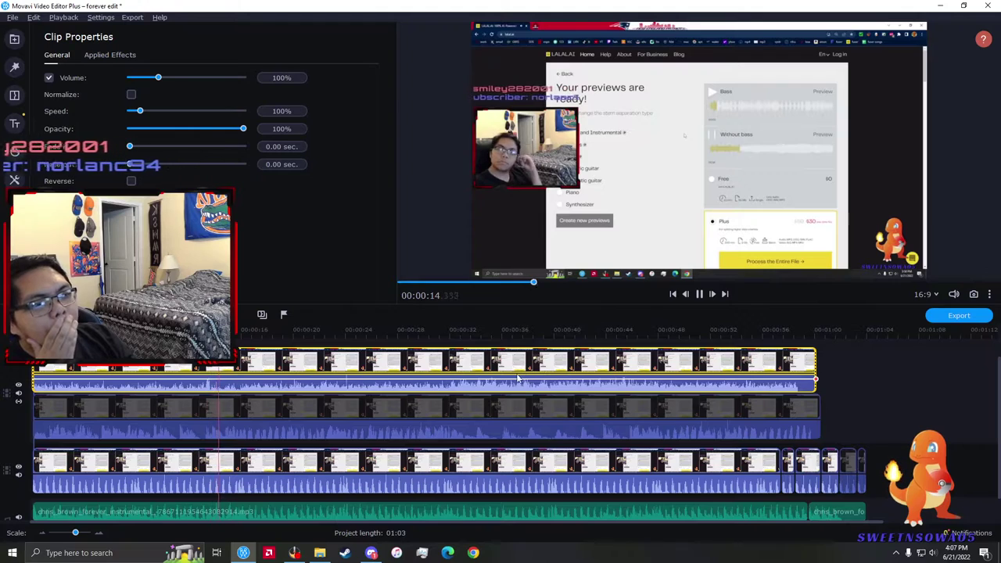
click(449, 377)
scroll(469, 378, up, 2)
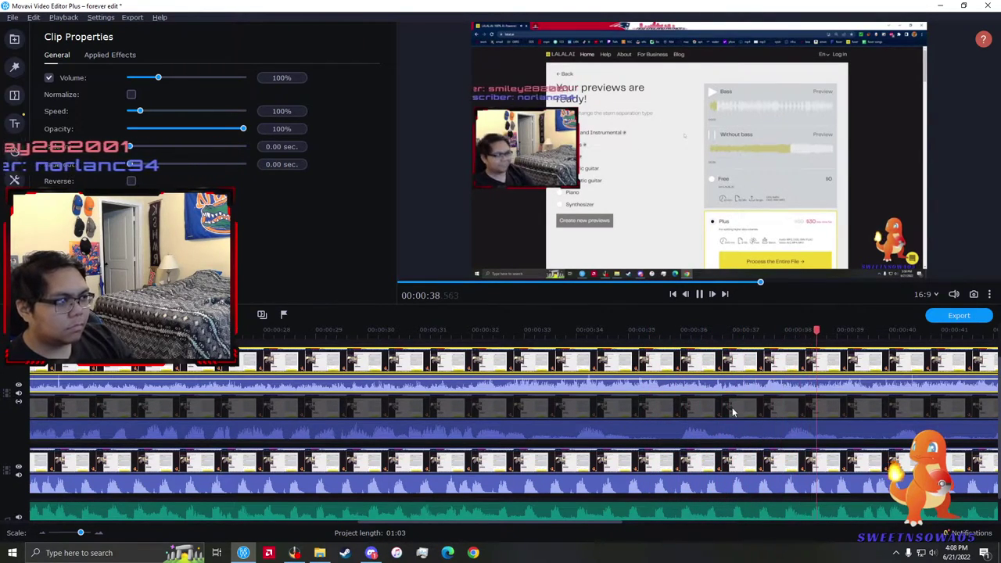
scroll(732, 410, up, 2)
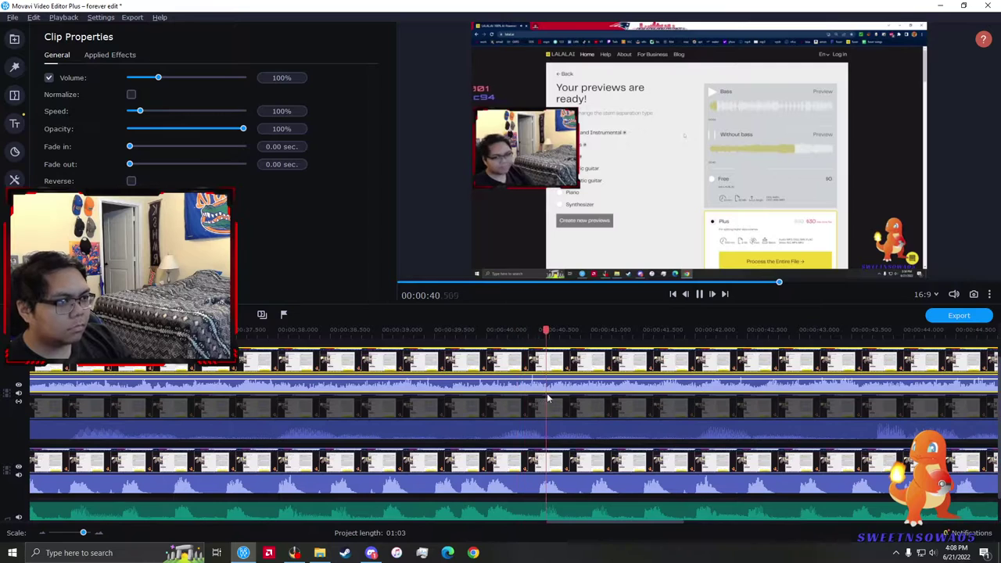
scroll(512, 388, down, 1)
scroll(512, 389, down, 3)
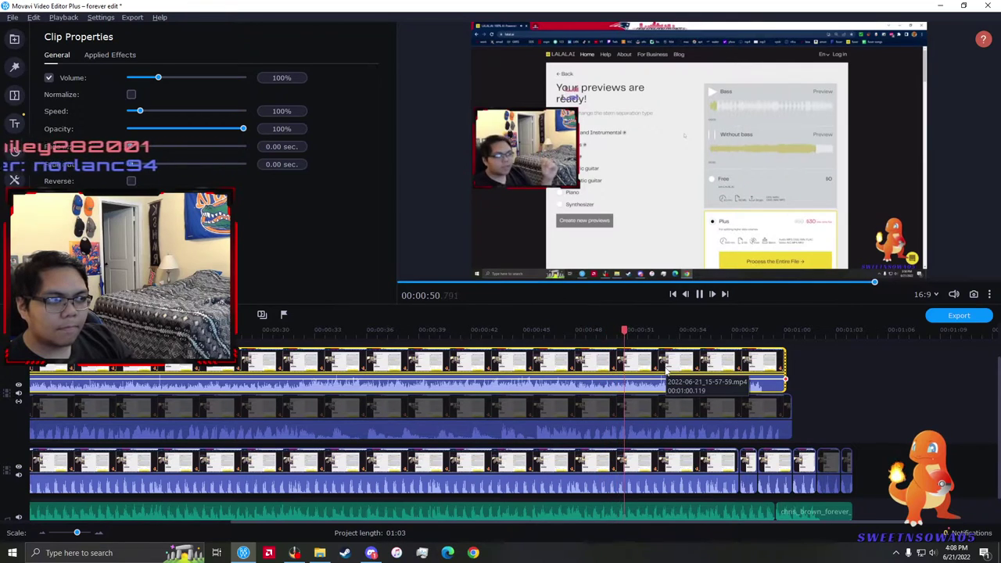
scroll(708, 368, up, 2)
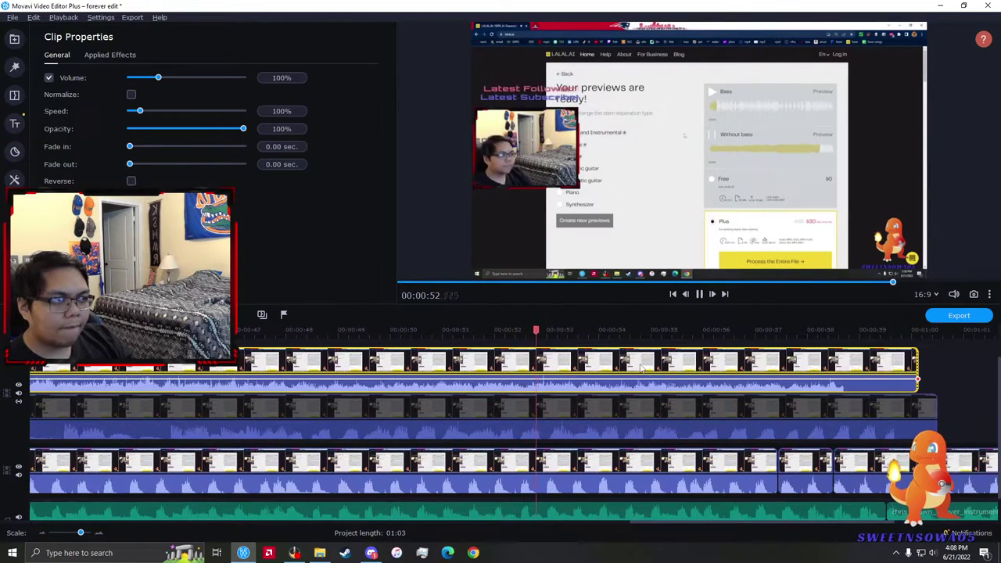
scroll(493, 370, up, 1)
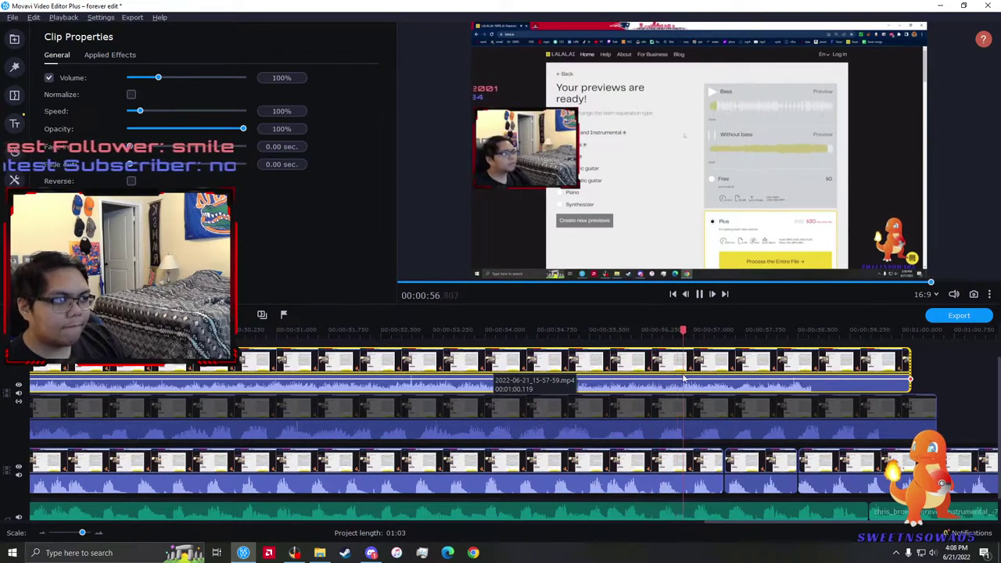
key(space)
- Hide the long drums clip on the main video track and unmute the first instrumental audio clip
scroll(383, 376, down, 3)
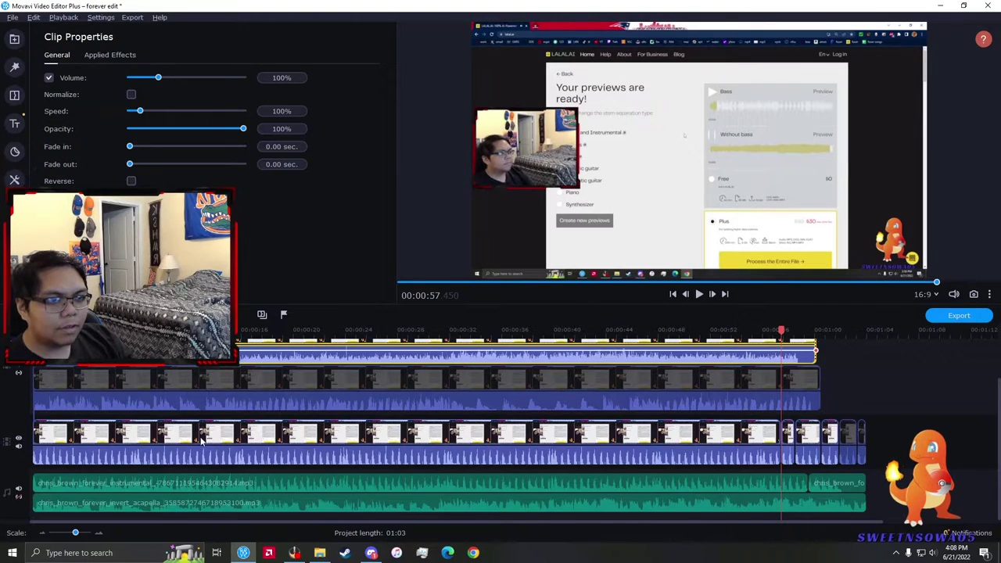
right_click(210, 426)
click(281, 225)
right_click(244, 482)
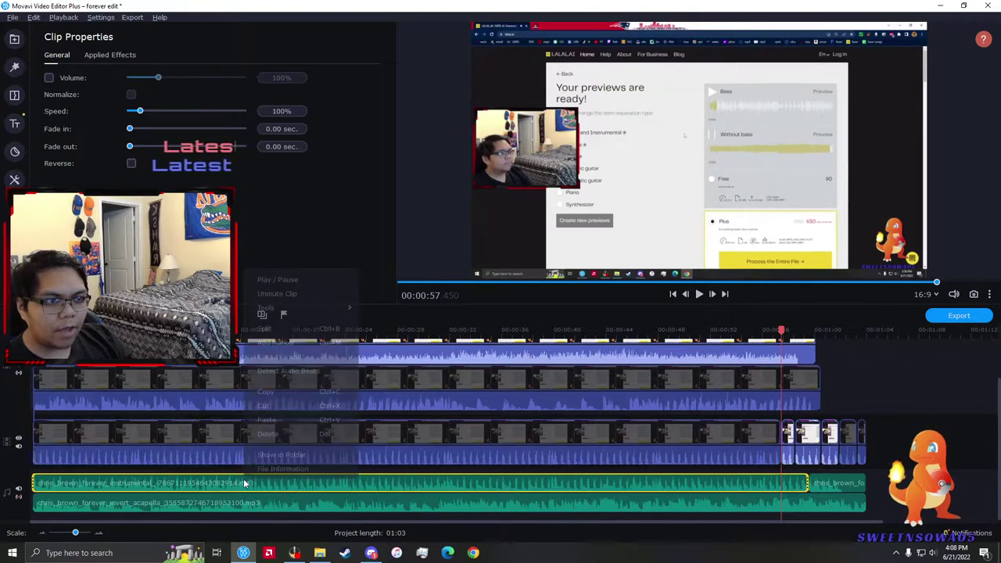
click(283, 293)
- Hide the upper overlay clip and show the long drums clip on the main video track again
scroll(154, 449, up, 4)
scroll(216, 446, down, 3)
drag(520, 415, 865, 505)
right_click(334, 383)
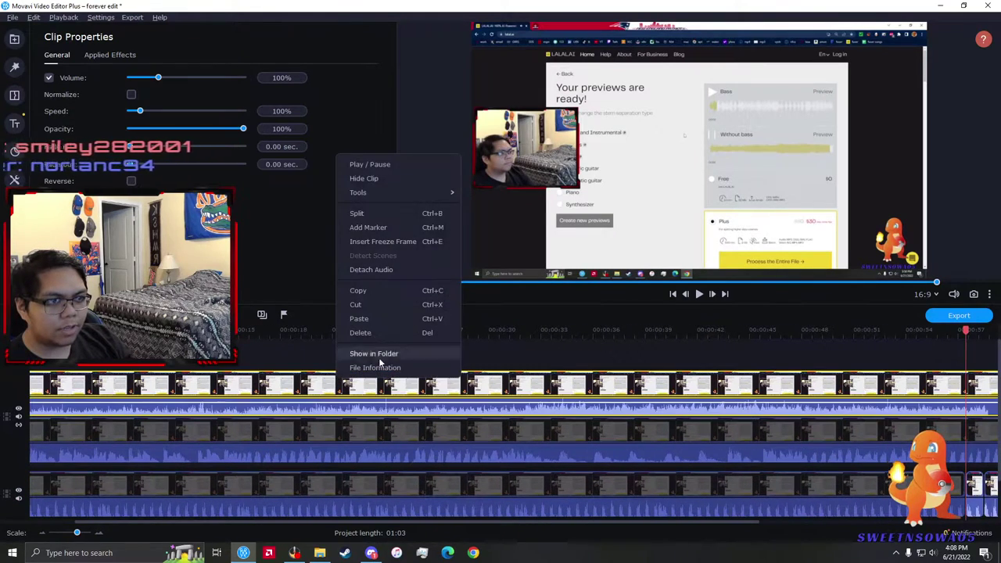
click(378, 178)
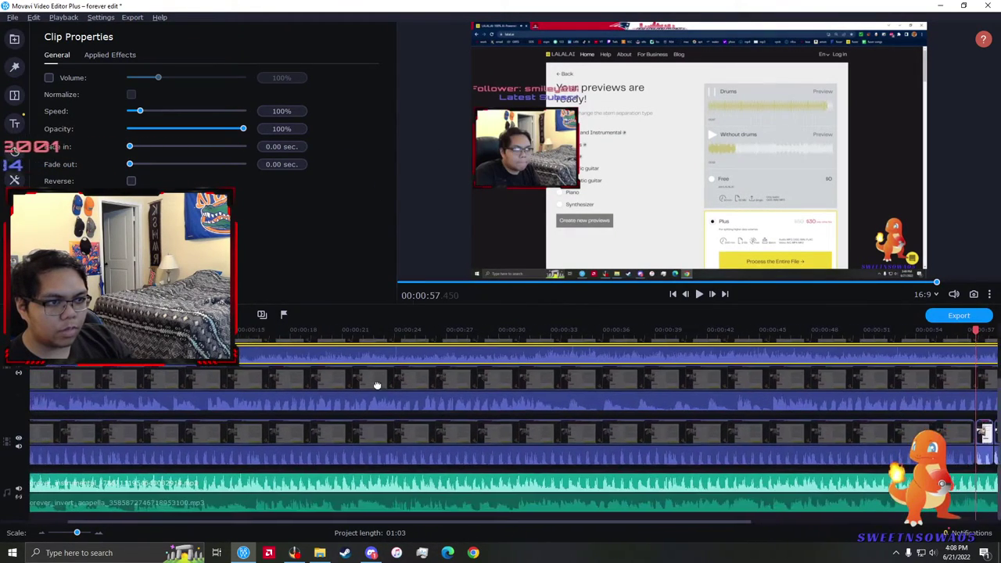
right_click(370, 435)
click(422, 239)
- Play the drums with the instrumental from the start and compare their waveforms around 00:00:02.5
scroll(92, 461, down, 3)
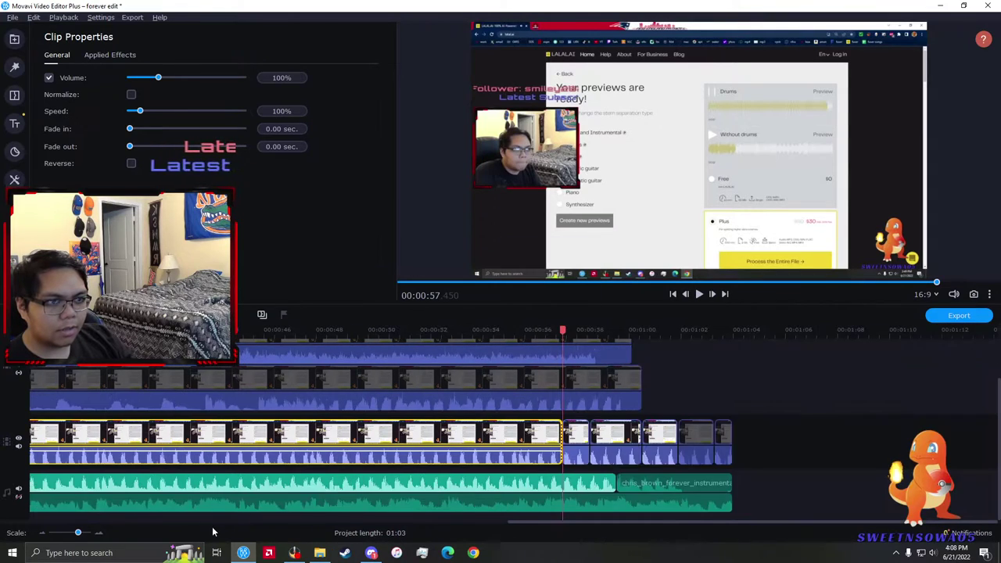
click(34, 451)
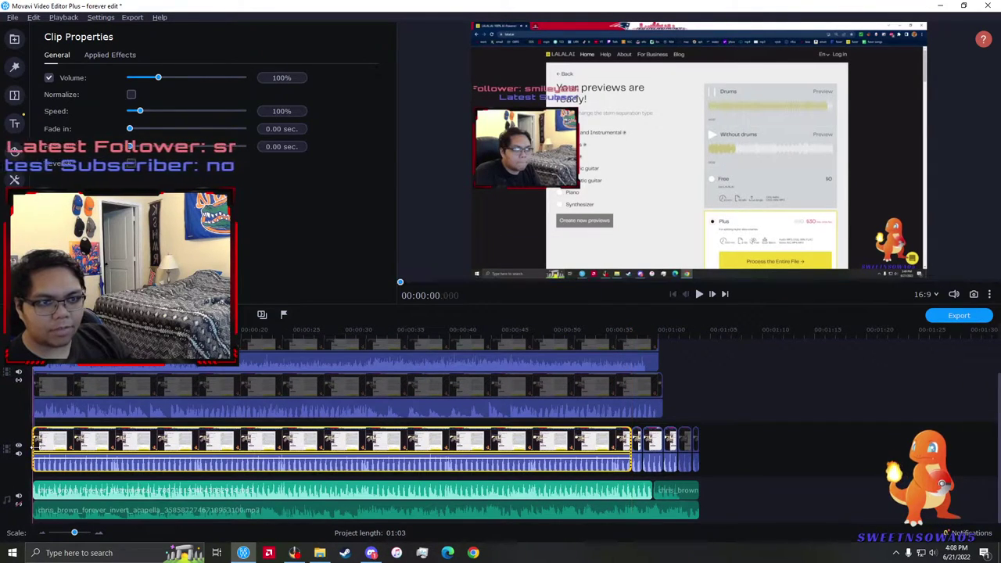
scroll(34, 452, up, 5)
key(space)
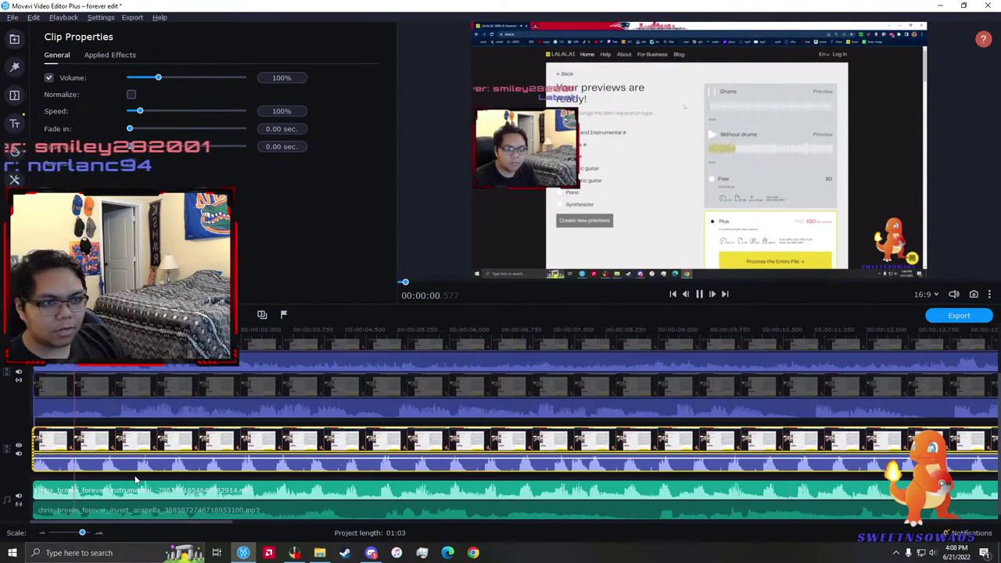
scroll(149, 485, up, 2)
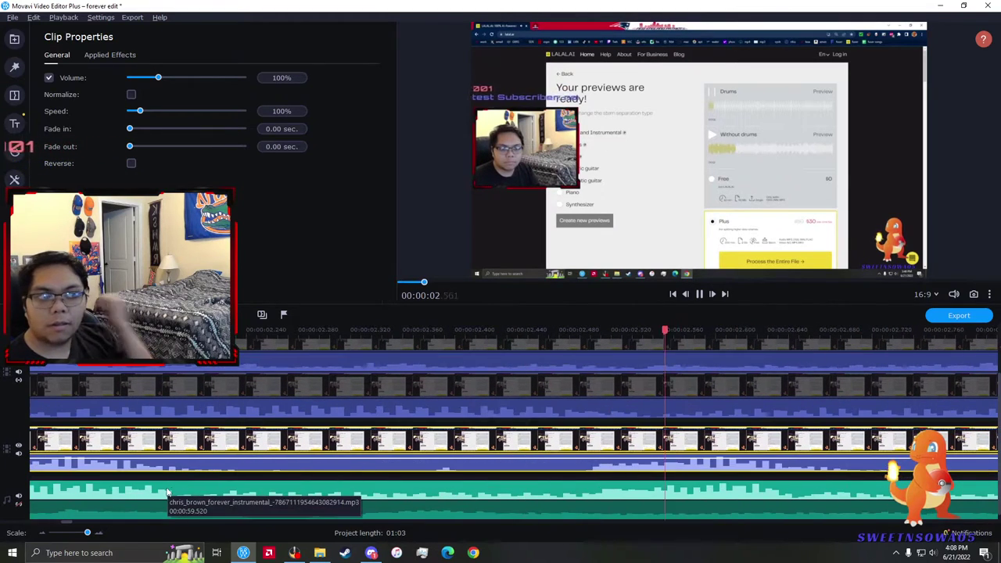
key(space)
click(583, 443)
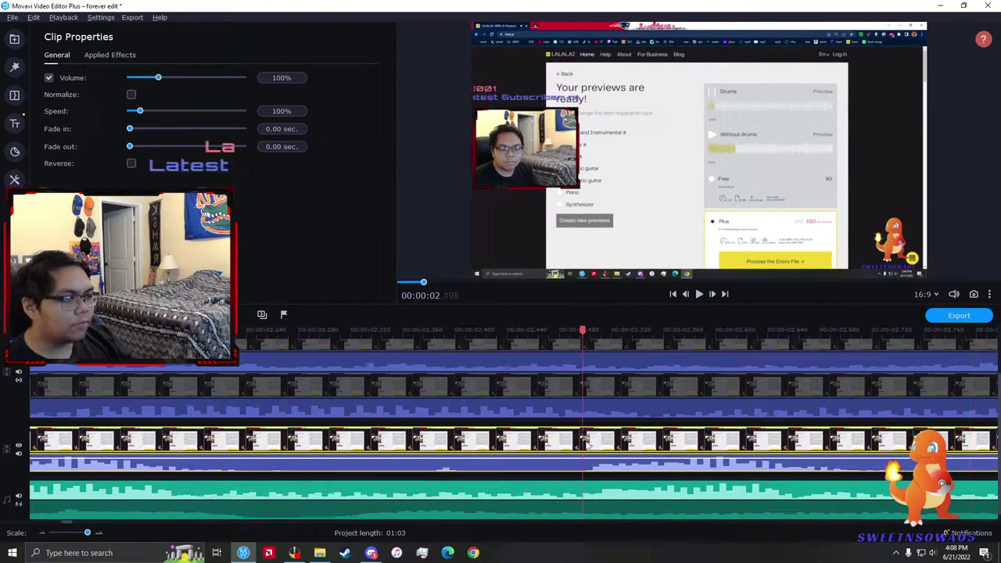
- Trim about 0.016 seconds off the start of the instrumental clip and replay it with the drums
scroll(441, 462, down, 6)
click(31, 496)
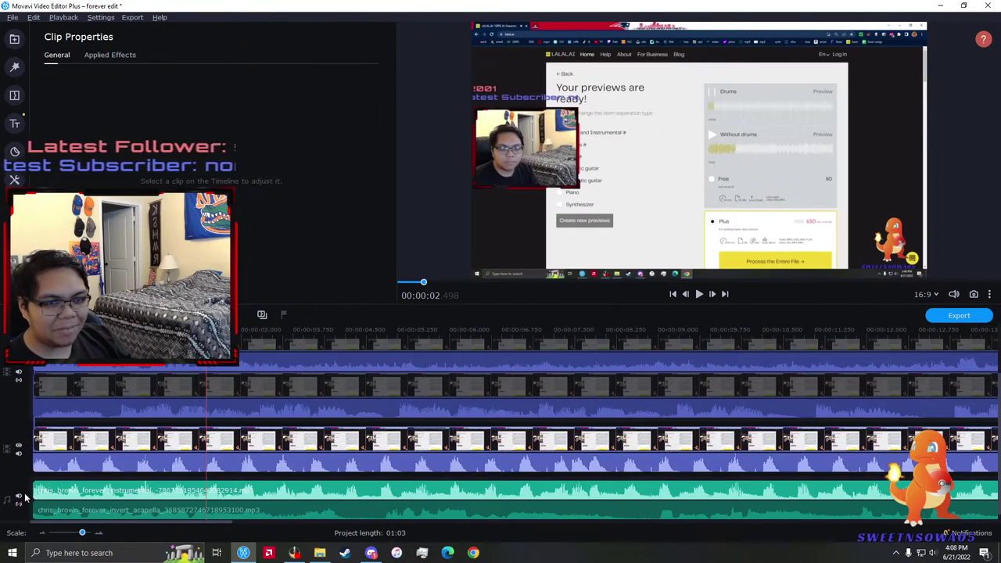
click(34, 493)
scroll(43, 495, up, 2)
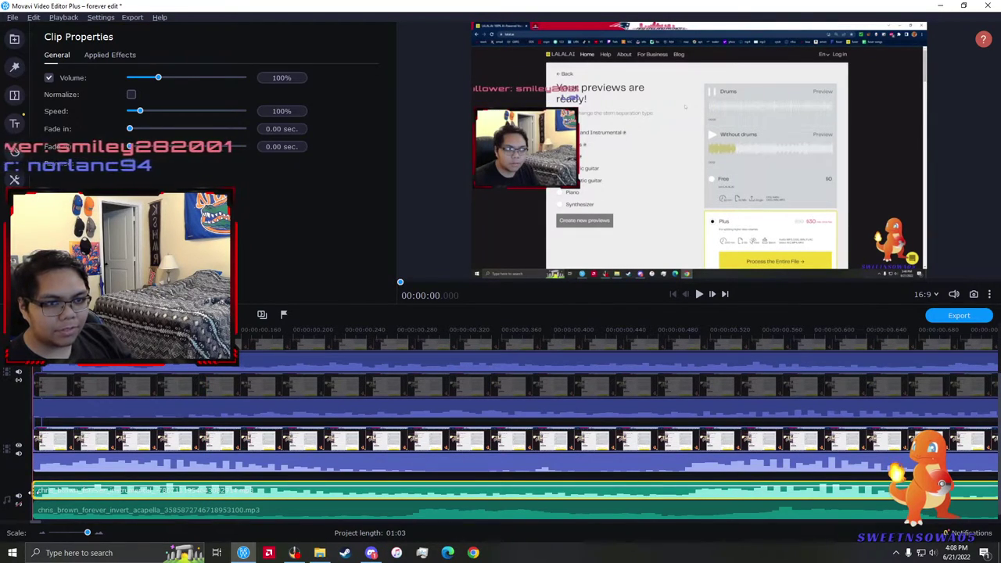
drag(37, 494, 41, 493)
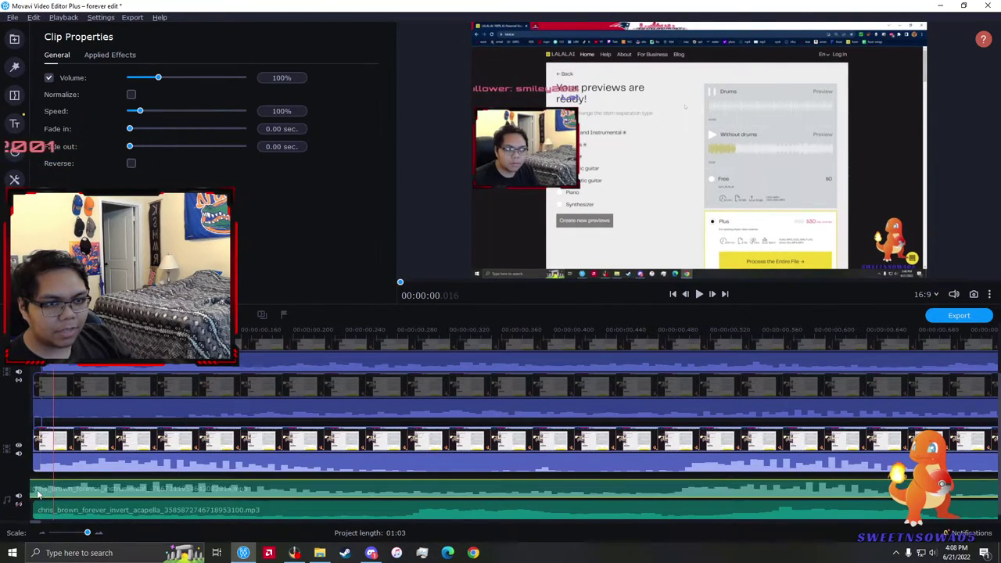
key(space)
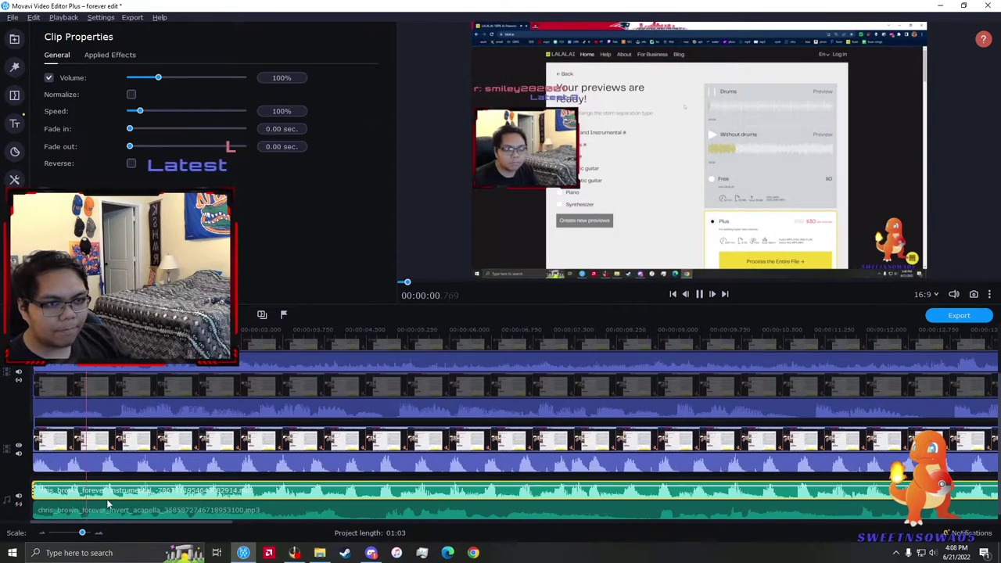
scroll(162, 491, down, 3)
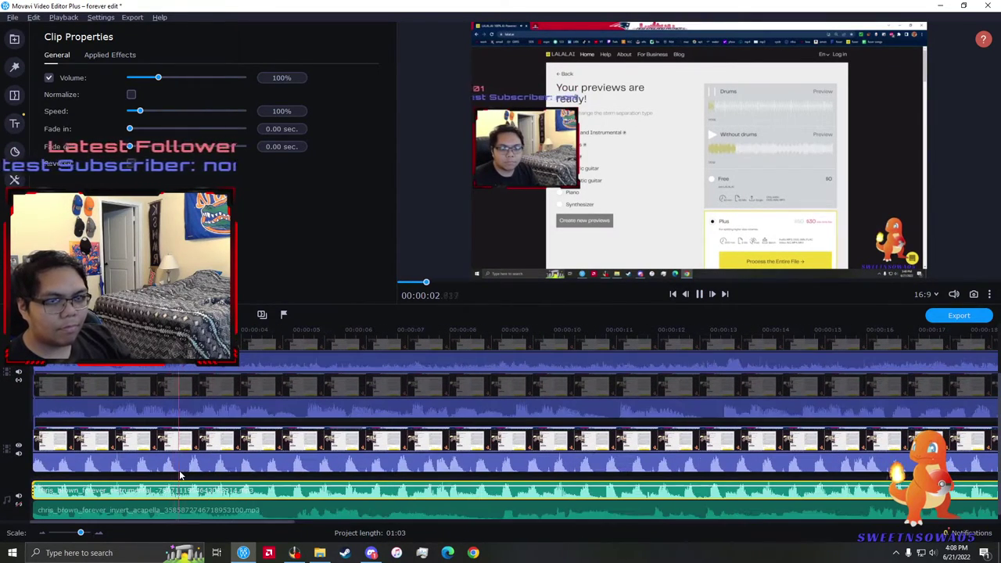
- Hide the long drums clip and show the upper overlay clip above the instrumental
right_click(300, 457)
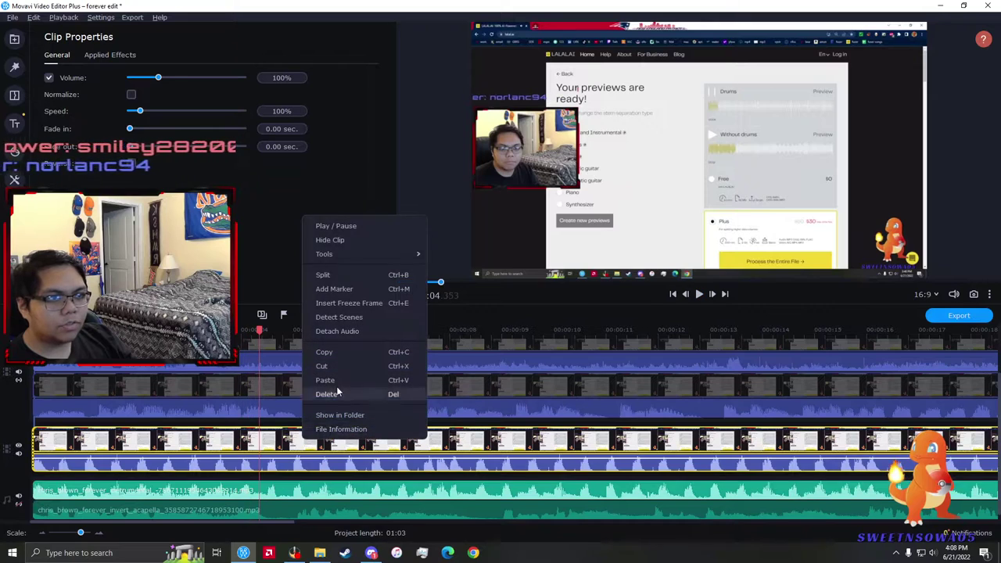
click(339, 235)
right_click(305, 389)
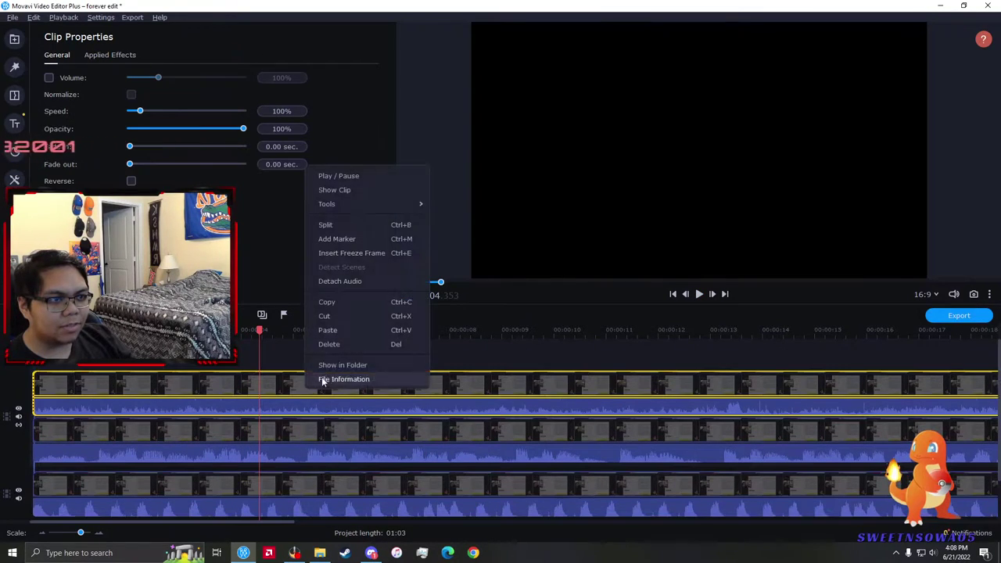
click(329, 192)
scroll(325, 417, down, 1)
scroll(322, 417, down, 2)
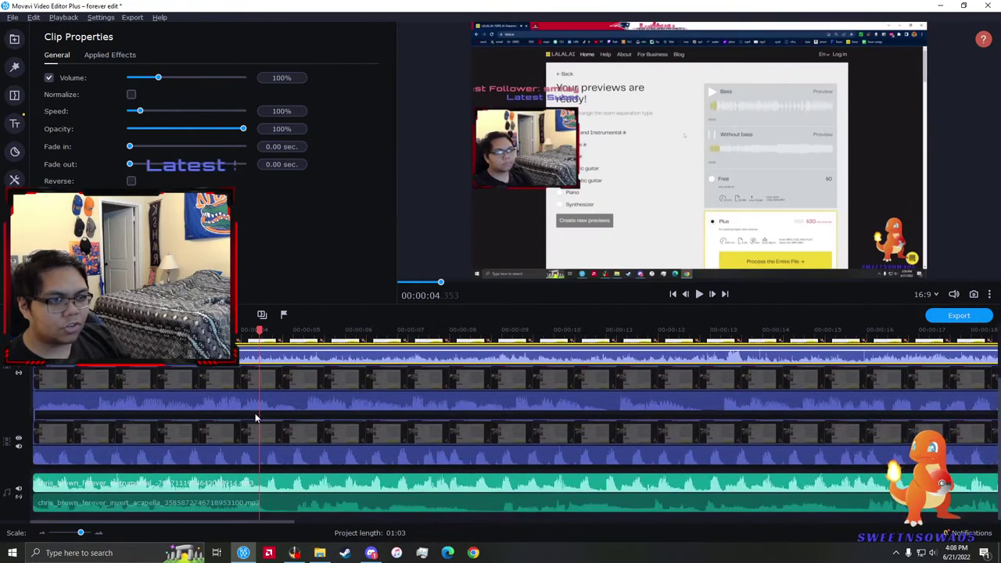
- Play the upper overlay clip together with the instrumental through about 00:00:08 to check their sync
scroll(258, 416, up, 1)
click(198, 332)
key(space)
scroll(266, 401, up, 2)
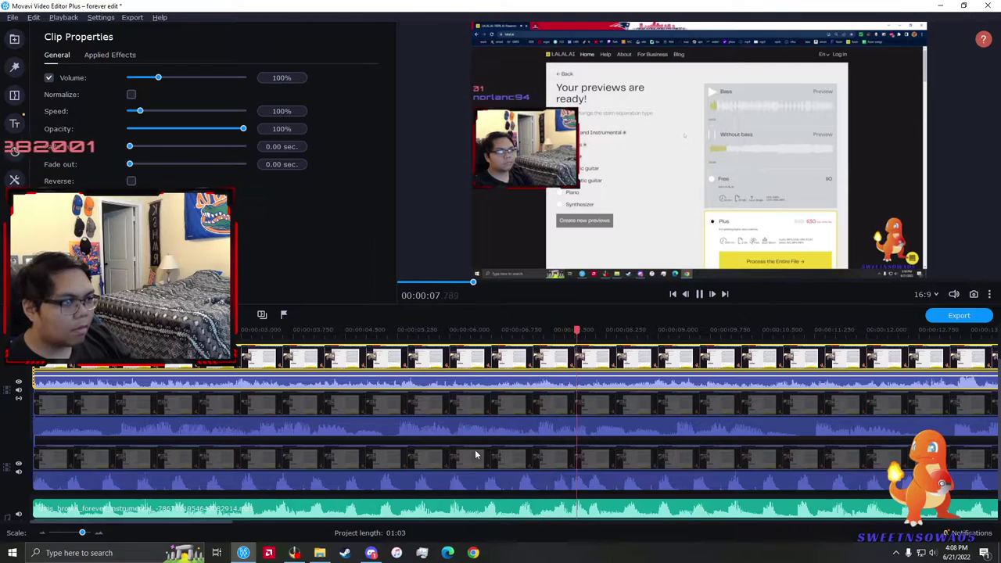
click(508, 510)
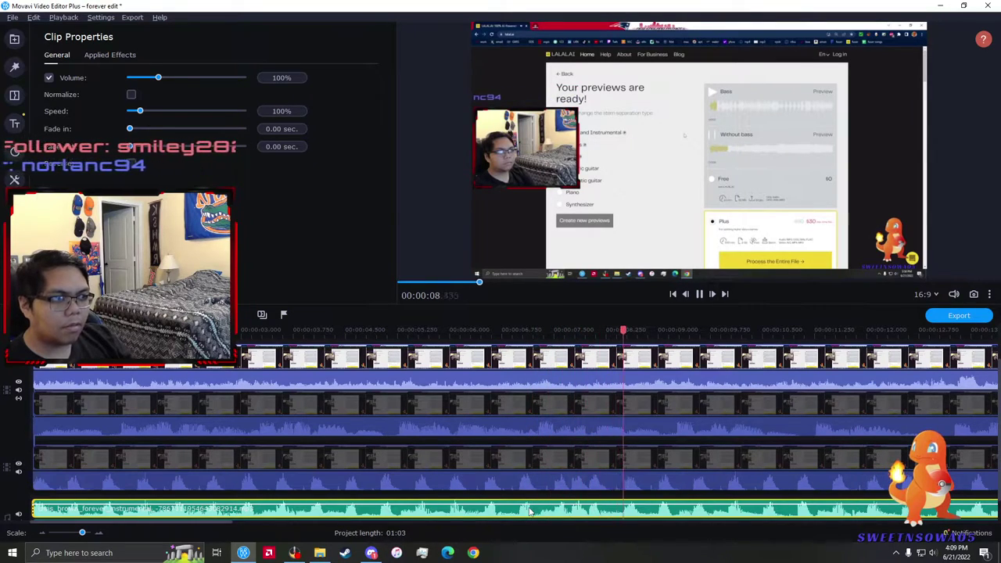
click(438, 373)
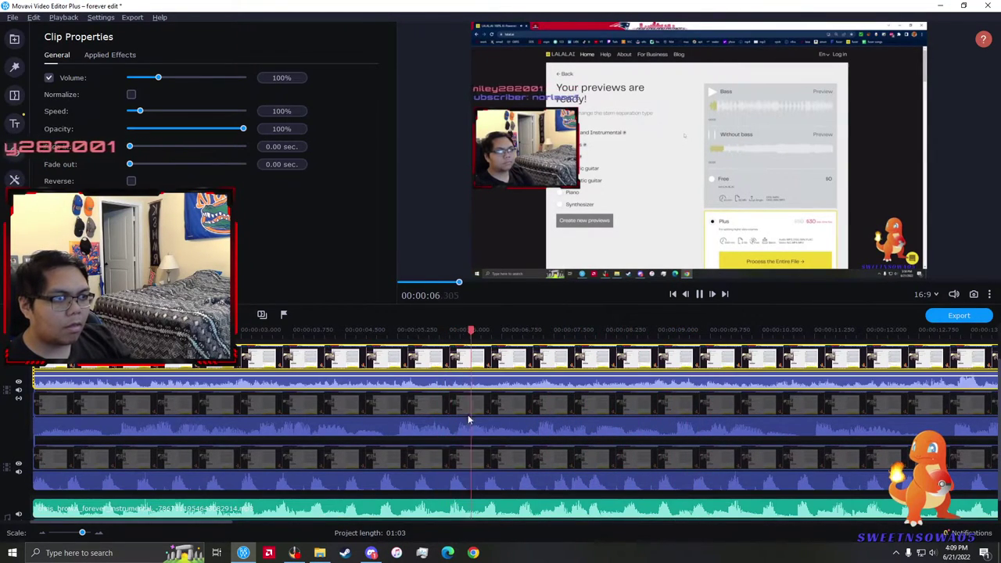
- Mute the first instrumental clip and set the upper overlay clip's volume to 200%
right_click(514, 510)
click(556, 293)
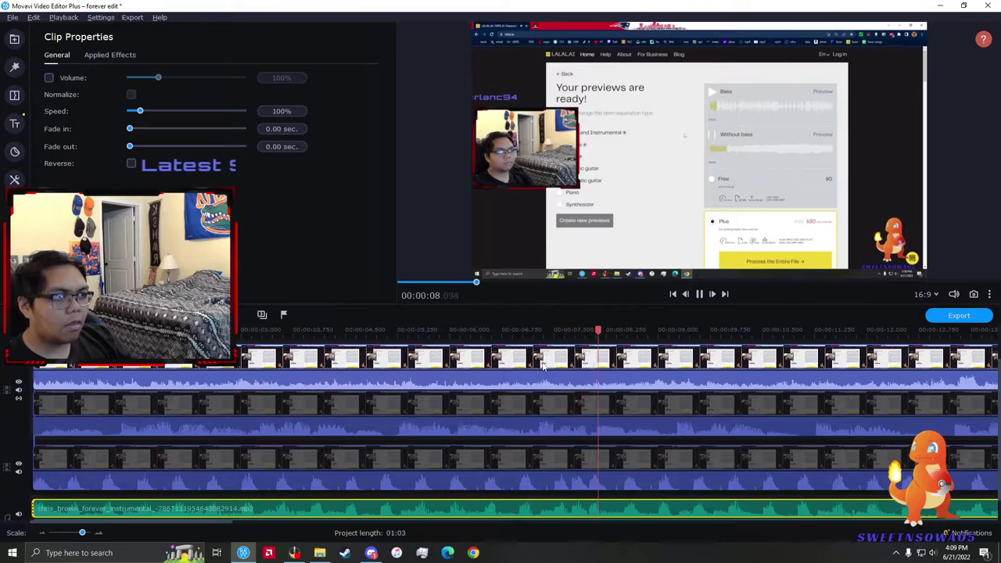
click(511, 373)
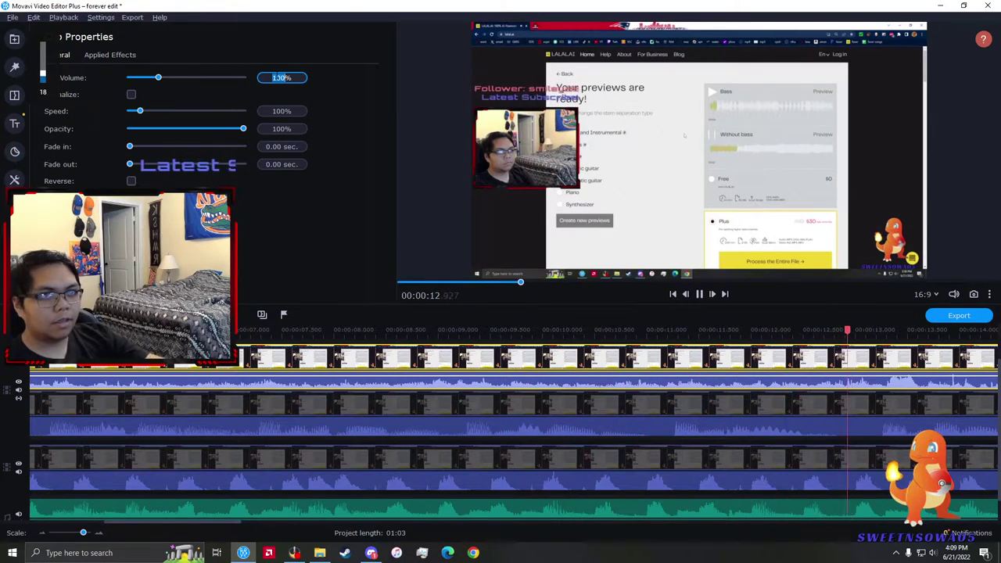
text(200)
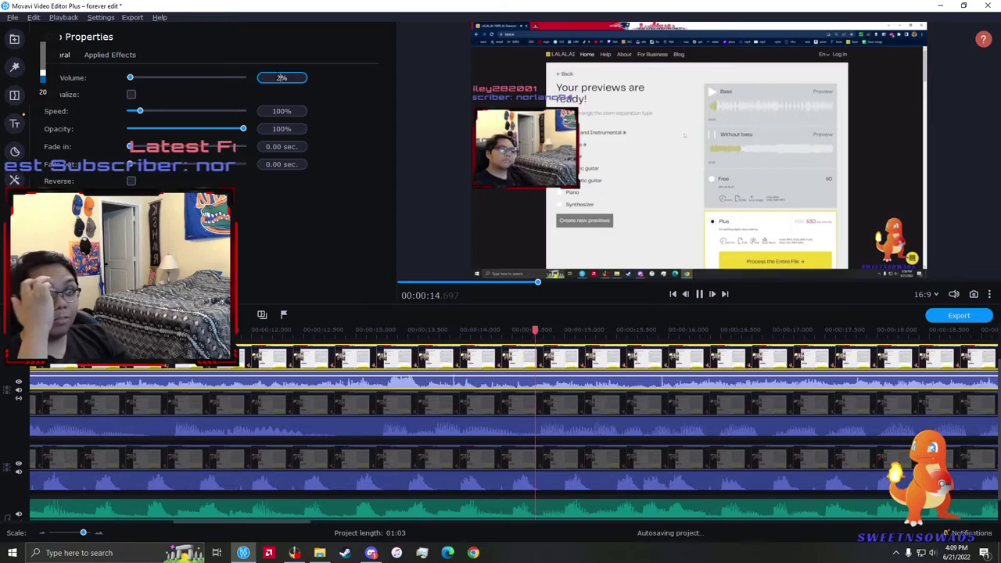
key(Return)
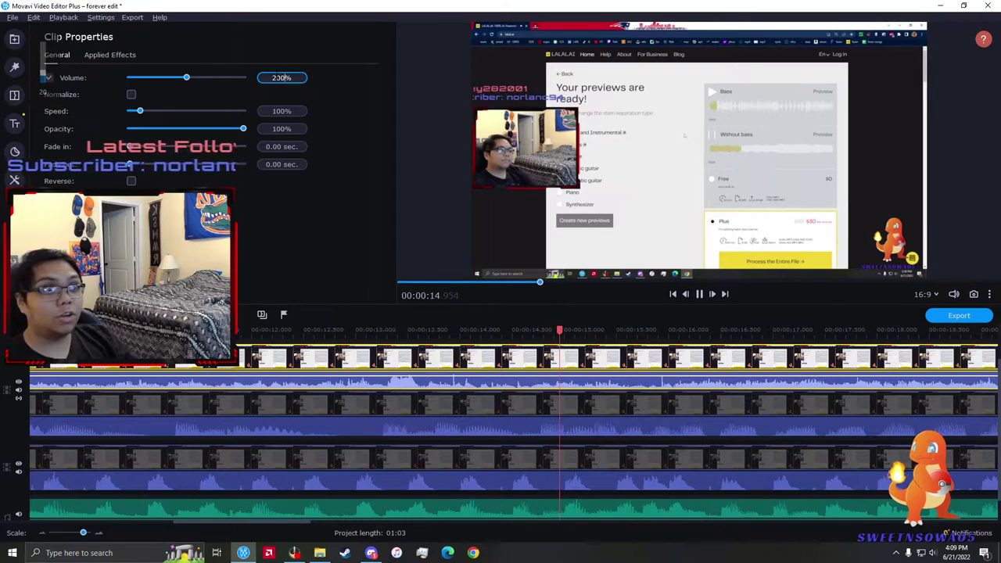
- Play the louder upper overlay clip up to about 00:00:19 to check its level
click(415, 385)
scroll(461, 417, down, 2)
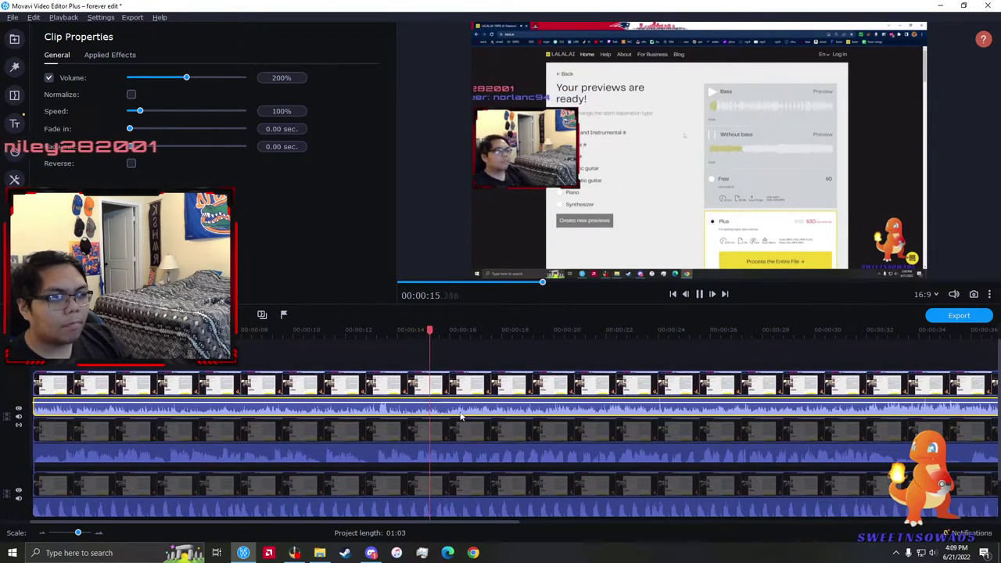
scroll(461, 416, up, 2)
drag(462, 414, 486, 419)
scroll(338, 399, down, 2)
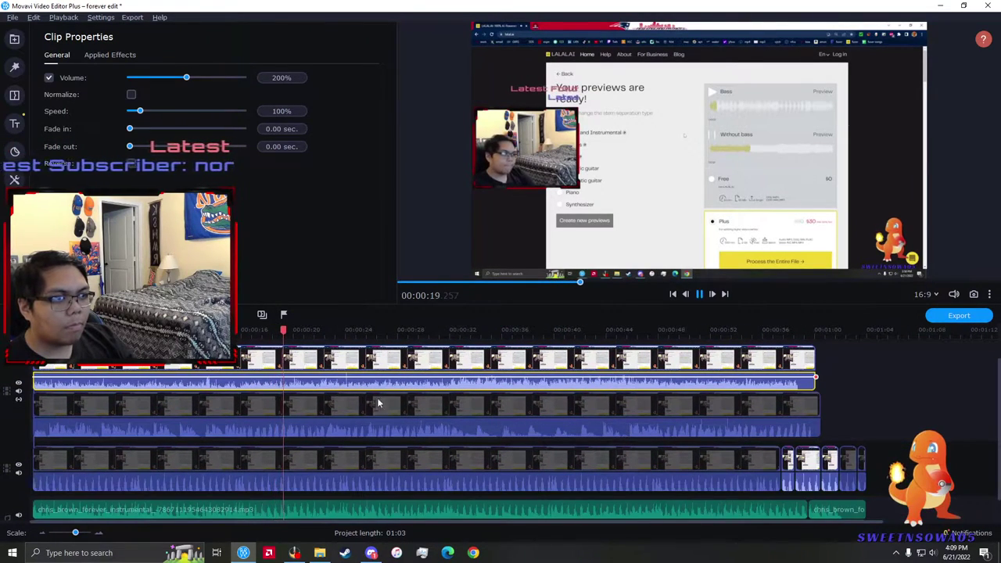
- Show the lower overlay clip and play it together with the upper overlay clip from near the start
right_click(313, 405)
click(351, 208)
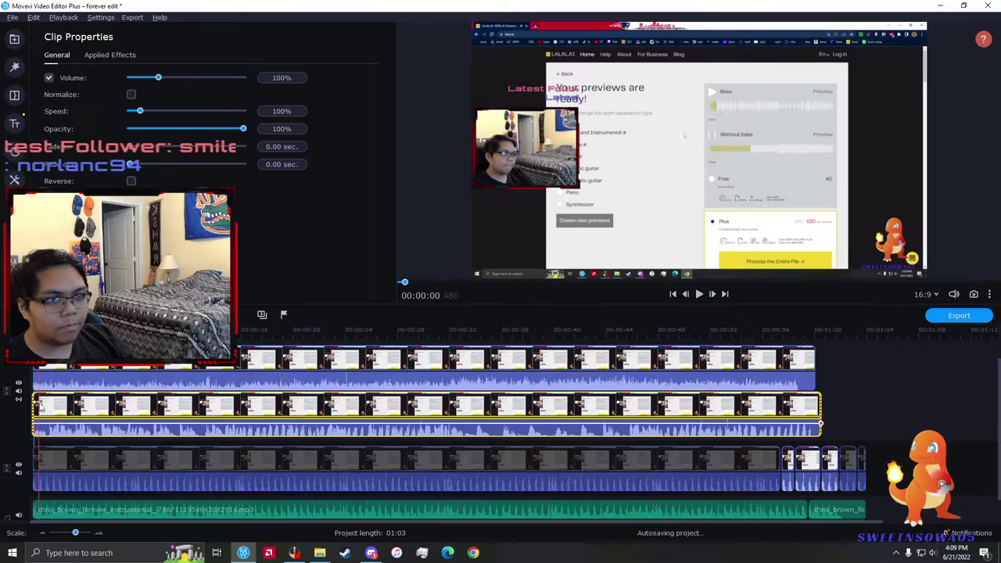
scroll(41, 407, up, 3)
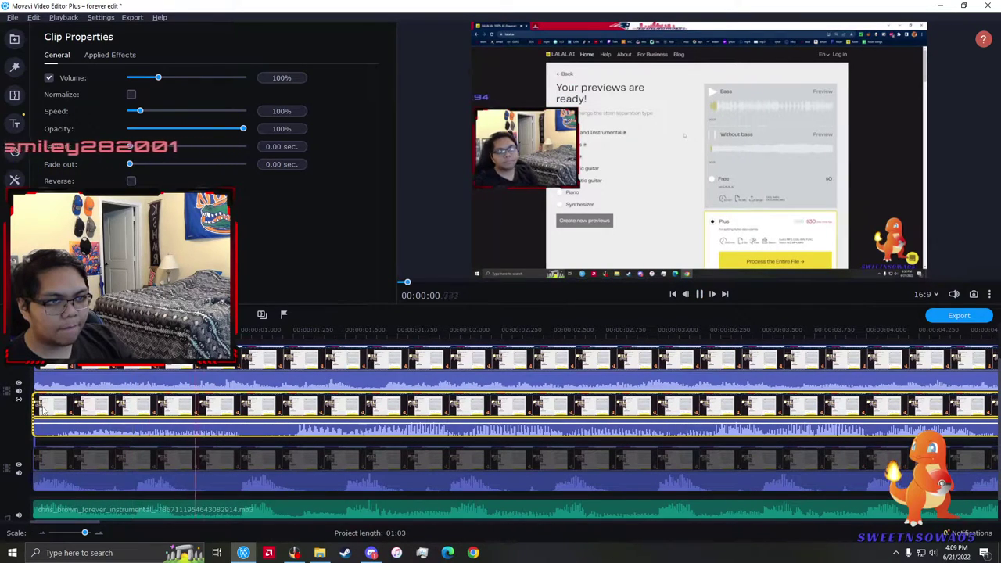
scroll(223, 415, down, 1)
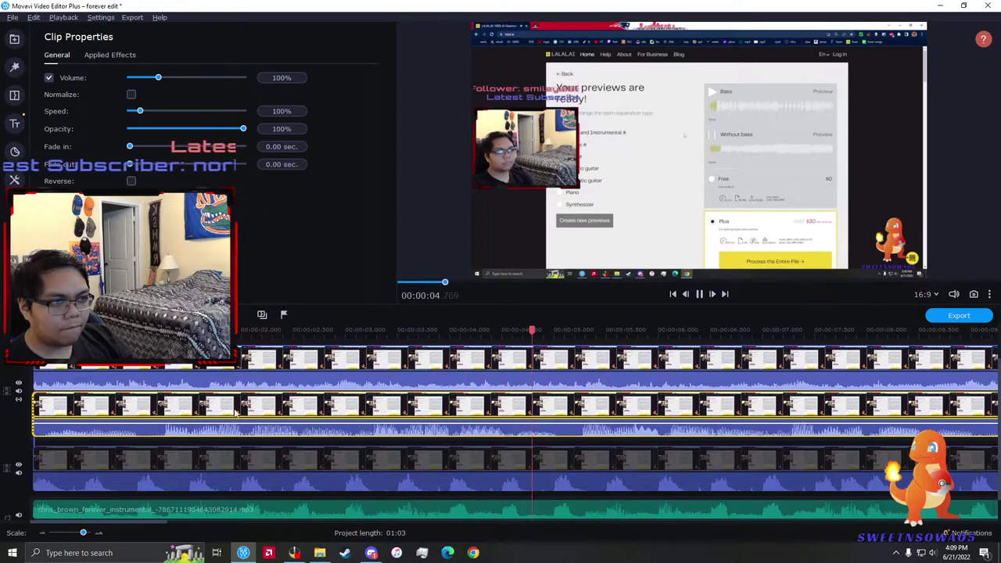
- Set the lower overlay clip's volume to 250%
scroll(450, 420, down, 1)
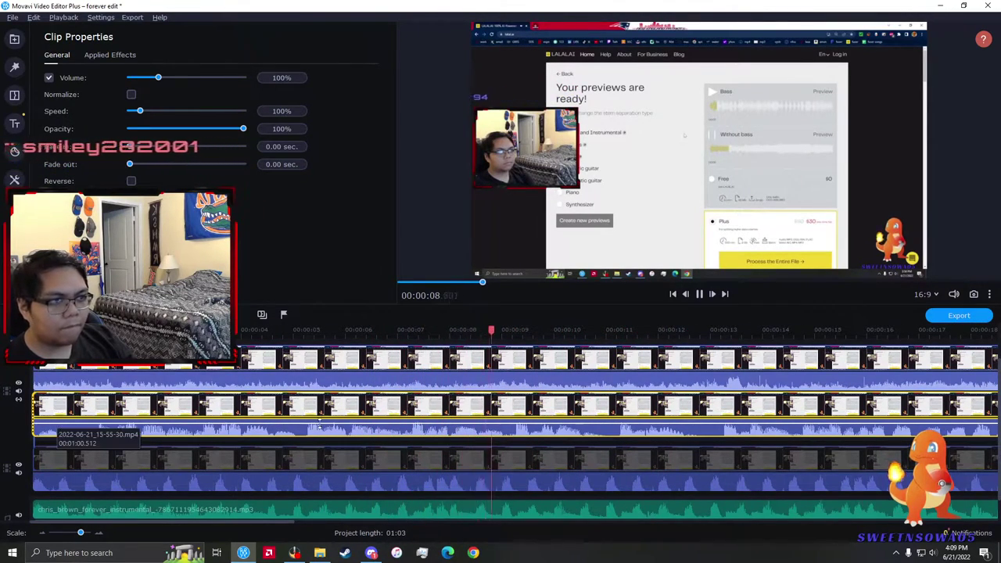
click(193, 410)
double_click(282, 77)
text(25)
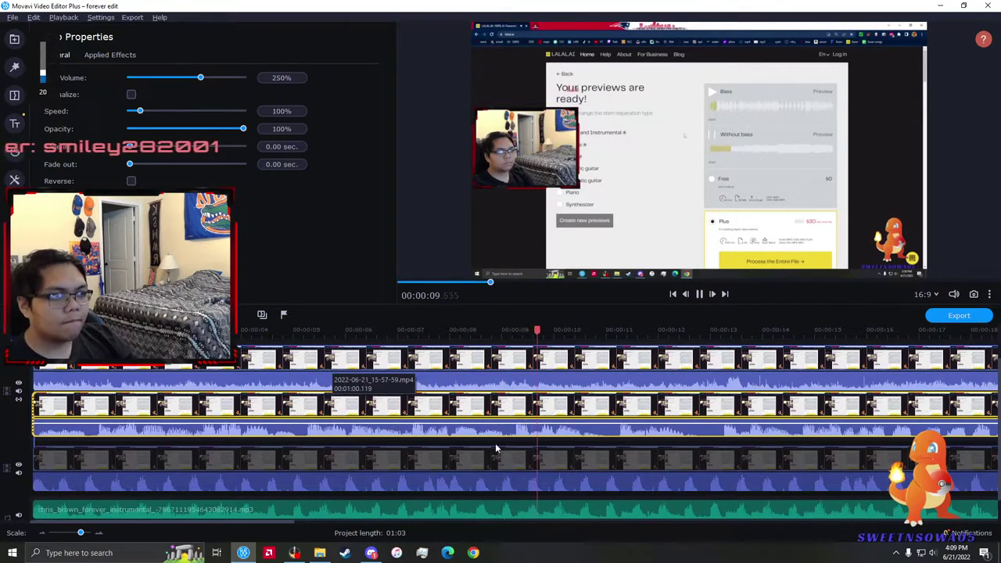
- Show the first main video track clip again and play it with both overlay clips up to about 00:00:21
right_click(481, 461)
click(530, 259)
scroll(441, 420, down, 1)
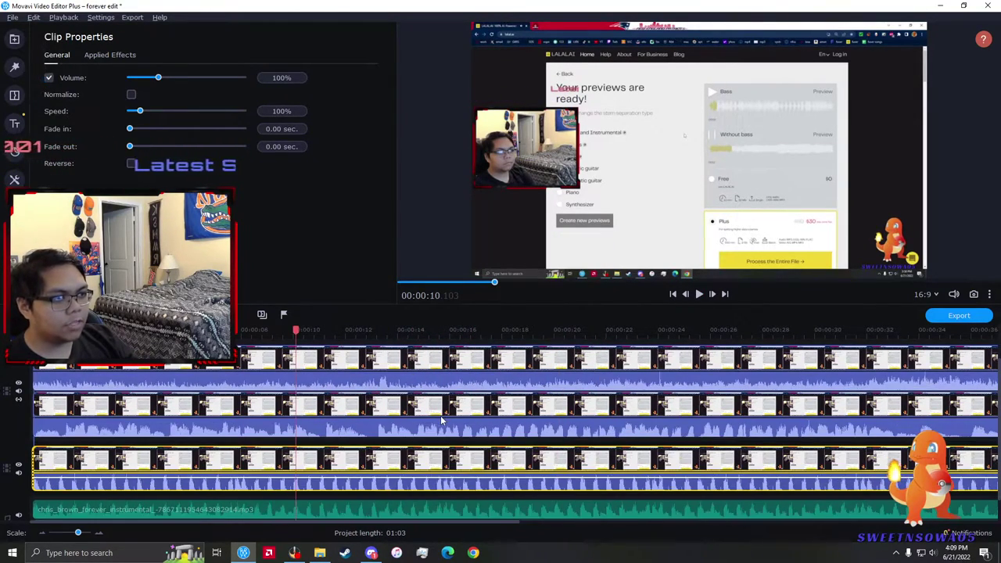
scroll(322, 431, up, 2)
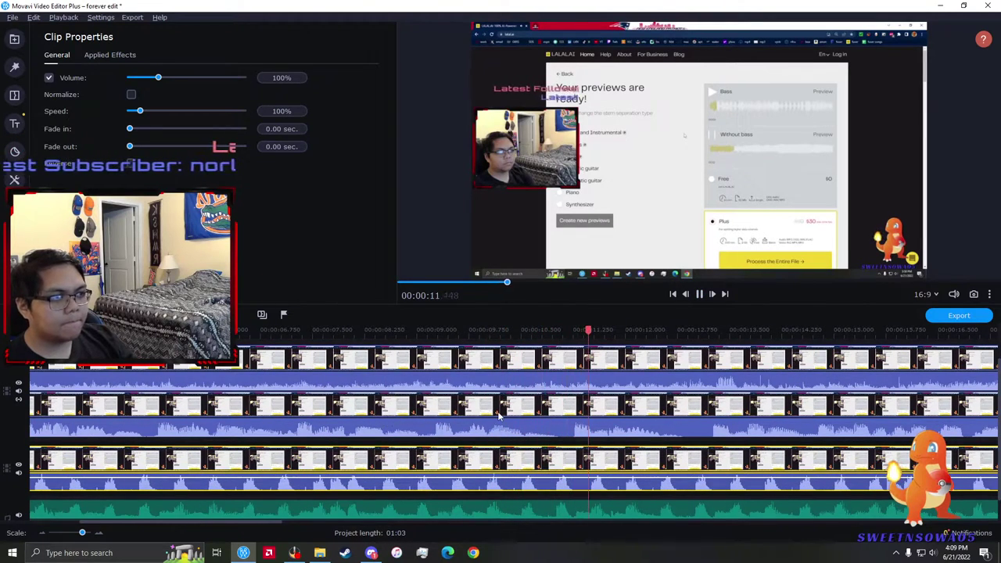
scroll(507, 420, down, 2)
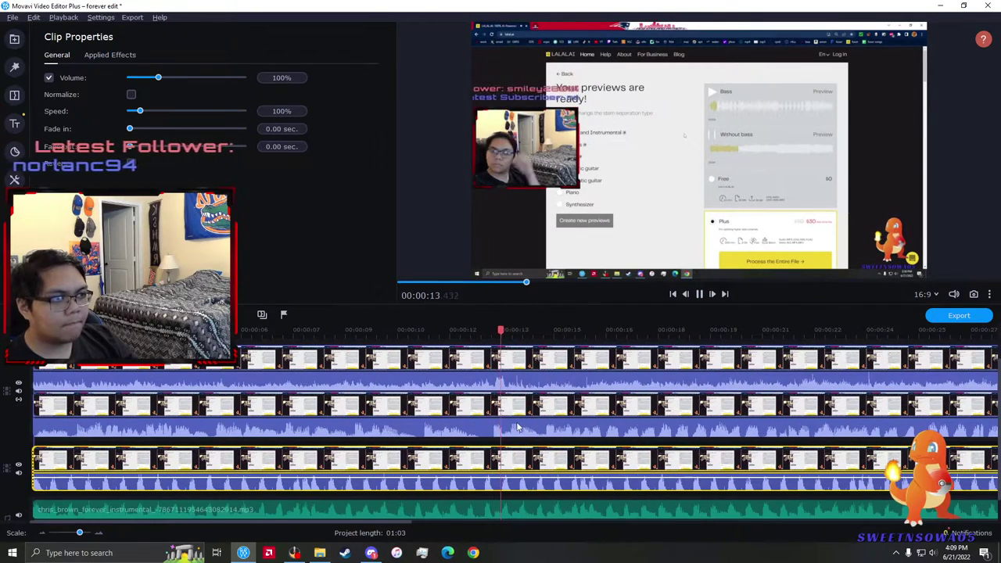
scroll(515, 427, up, 1)
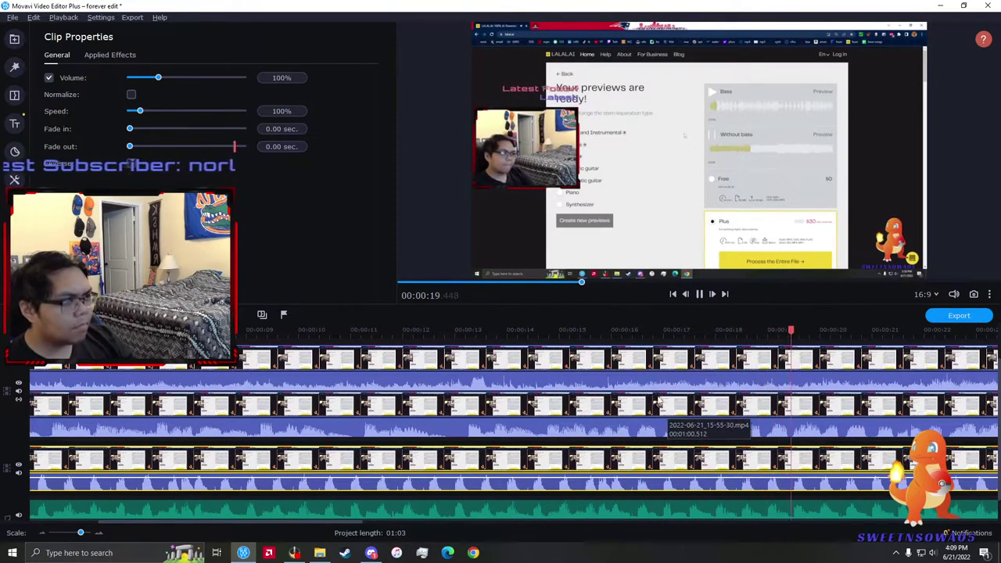
scroll(662, 405, down, 1)
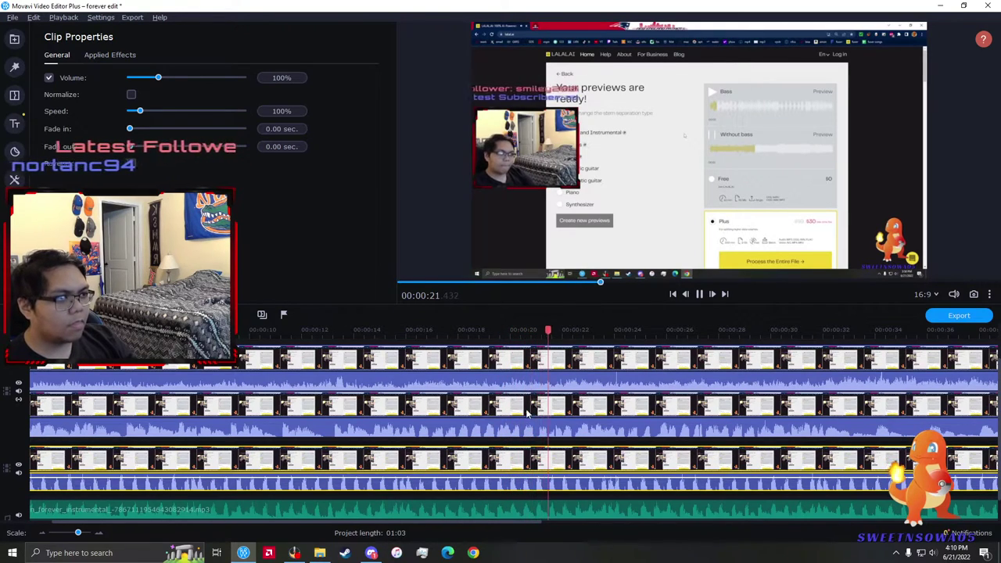
- Trim about 0.05 seconds off the start of the lower overlay clip and move it back to the timeline start
click(528, 414)
scroll(470, 418, up, 3)
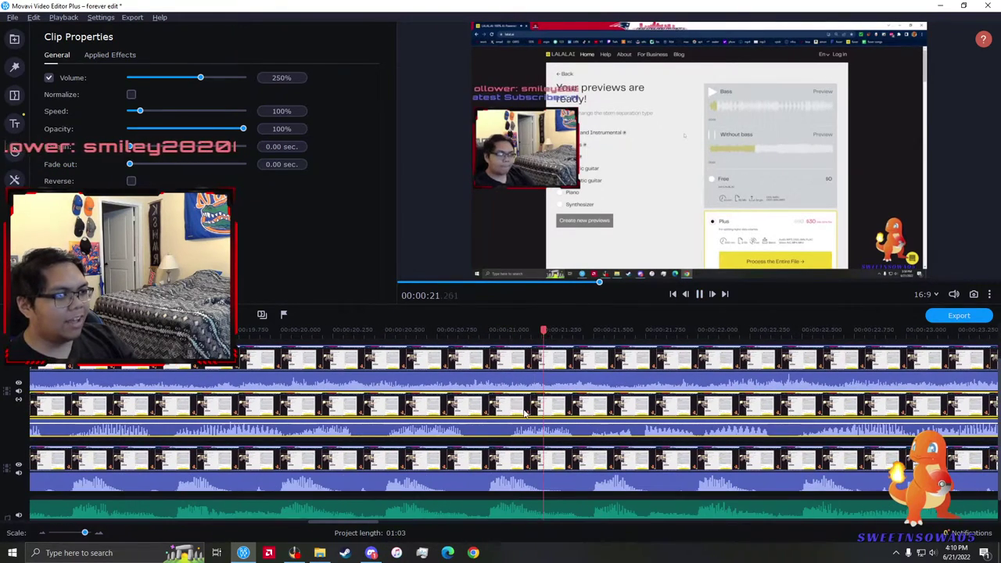
click(386, 417)
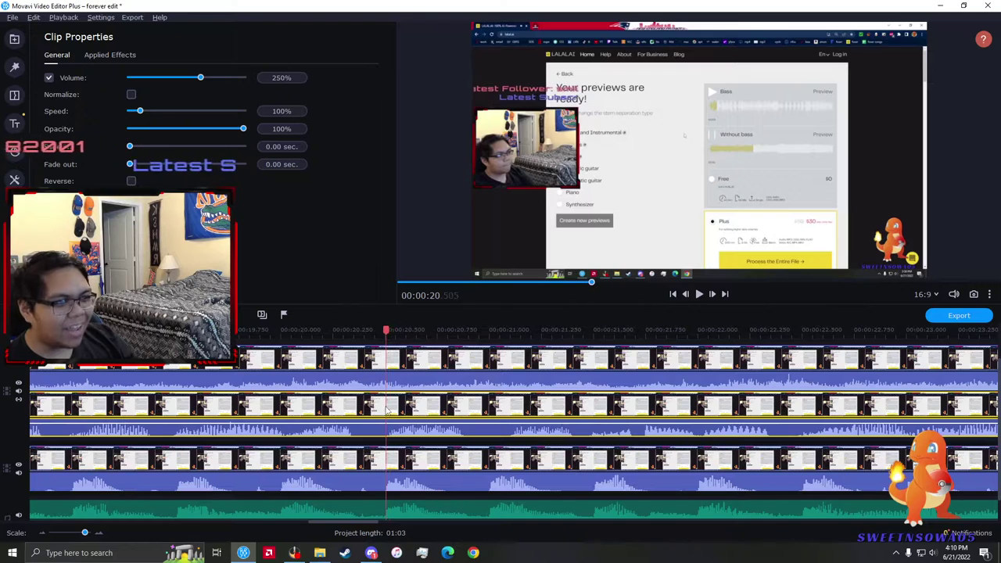
scroll(374, 413, down, 5)
click(34, 404)
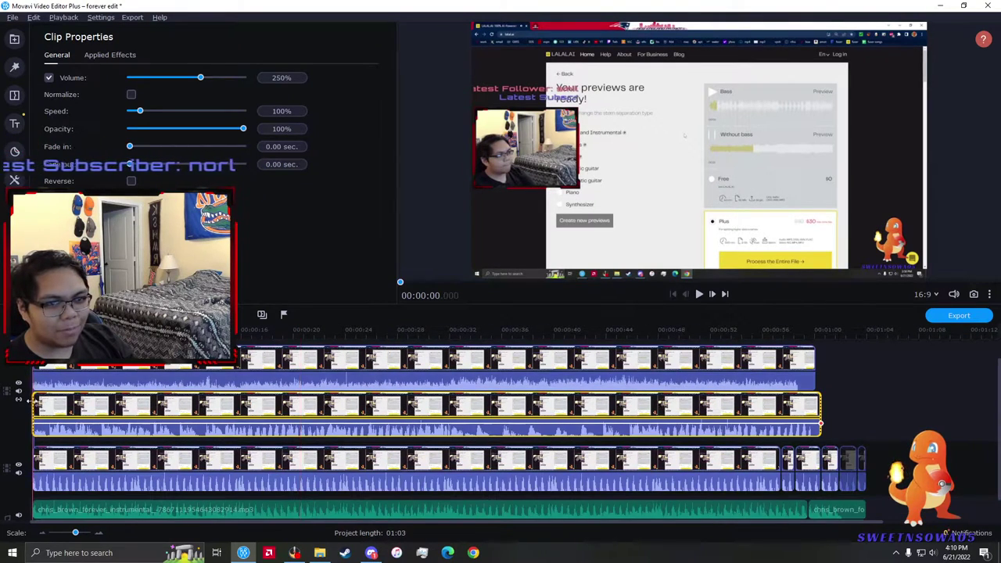
scroll(36, 409, up, 5)
drag(35, 406, 61, 407)
drag(126, 406, 22, 406)
scroll(32, 405, down, 3)
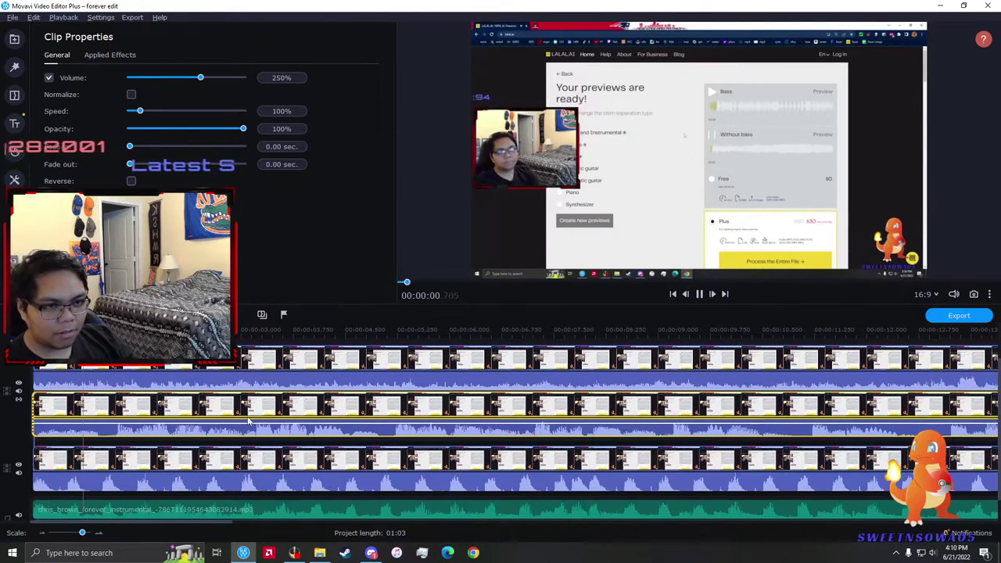
- Shift the lower overlay clip slightly later in two small moves, playing the opening seconds to check its sync
key(space)
click(49, 406)
scroll(49, 406, up, 4)
drag(126, 416, 149, 415)
scroll(144, 415, down, 2)
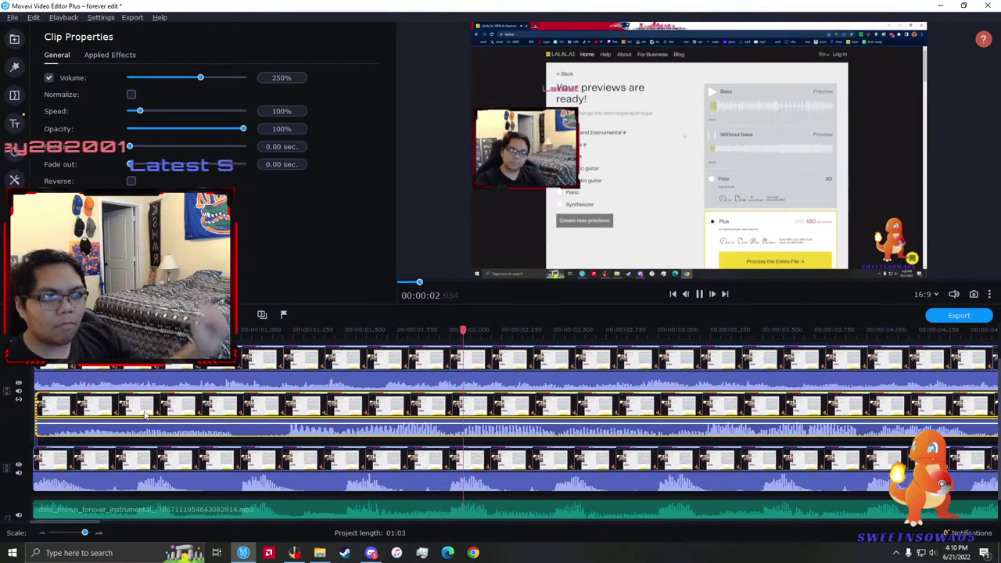
key(space)
drag(155, 415, 161, 418)
key(space)
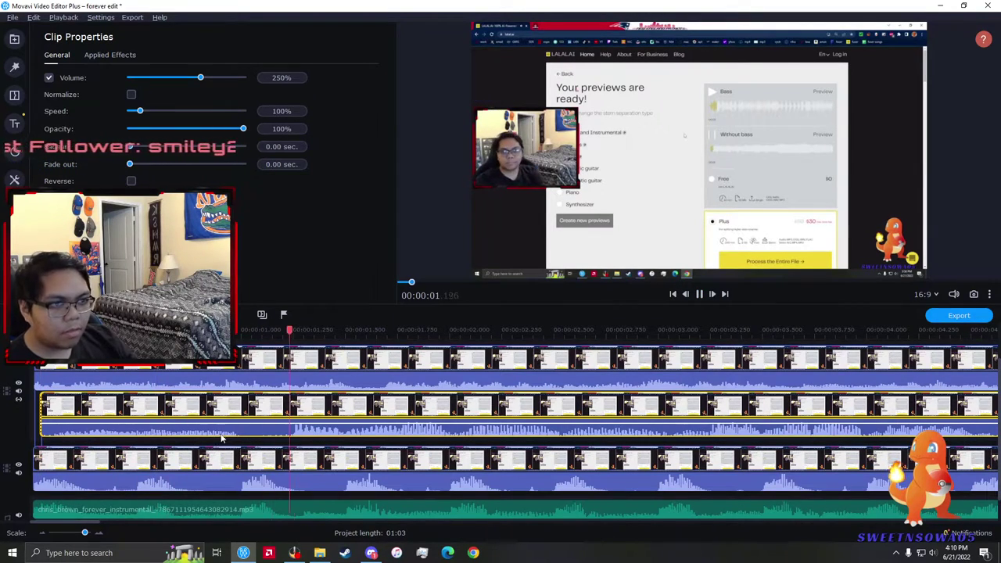
scroll(249, 427, down, 2)
scroll(287, 406, up, 1)
scroll(290, 404, down, 1)
- Hide the upper overlay clip and play the lower overlay clip with the main track clip from near the start
right_click(251, 369)
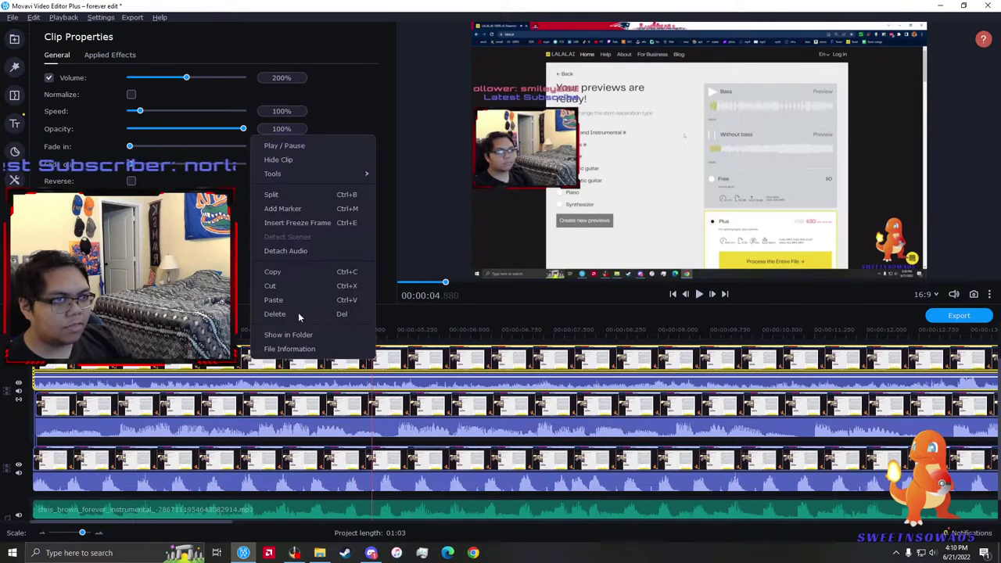
click(297, 160)
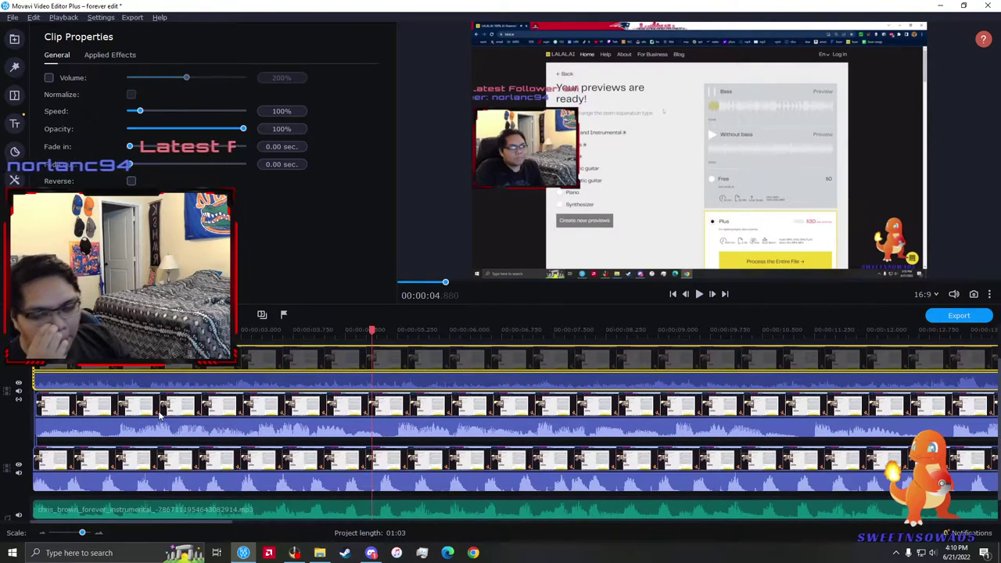
click(45, 405)
click(37, 414)
key(space)
scroll(96, 425, up, 2)
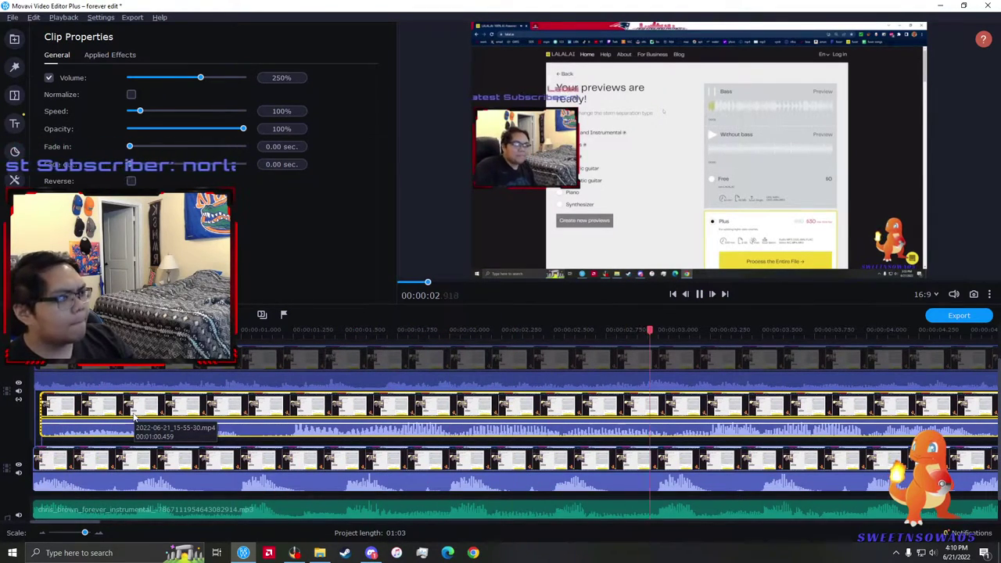
scroll(634, 433, down, 1)
scroll(381, 437, up, 1)
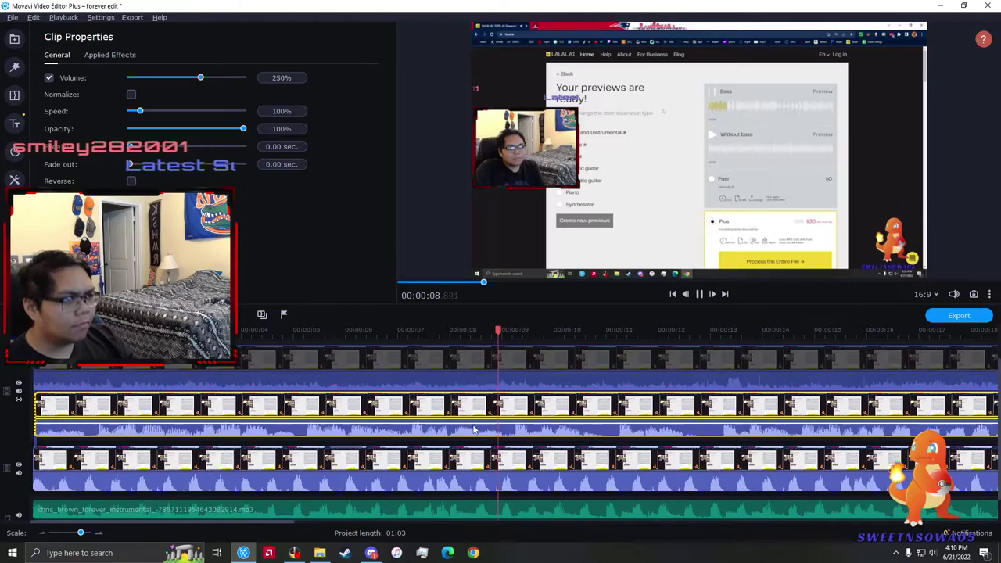
scroll(483, 415, down, 1)
scroll(523, 405, up, 1)
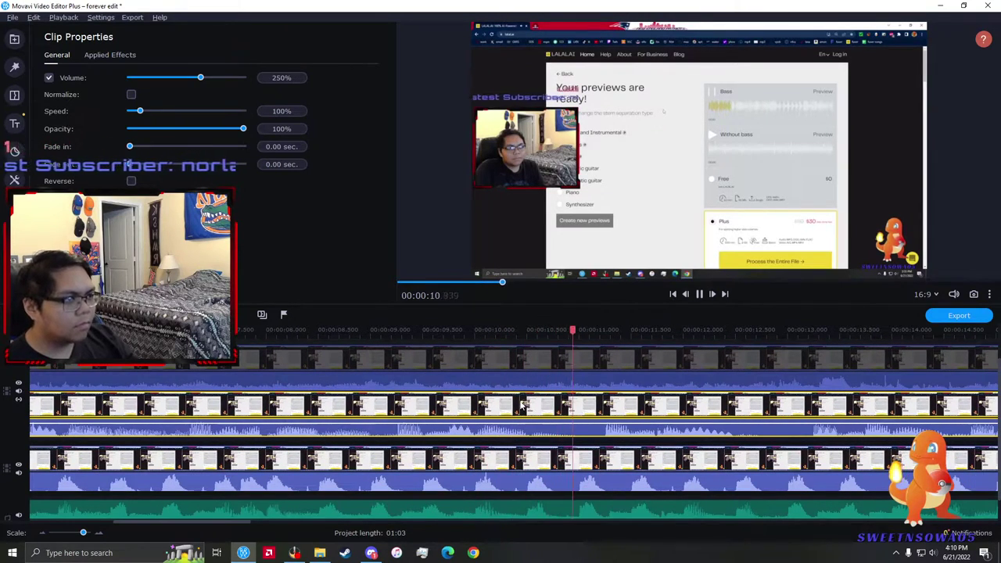
- Examine how the lower overlay clip's waveform lines up with the main track clip between about 00:00:12 and 00:00:20
scroll(493, 423, up, 3)
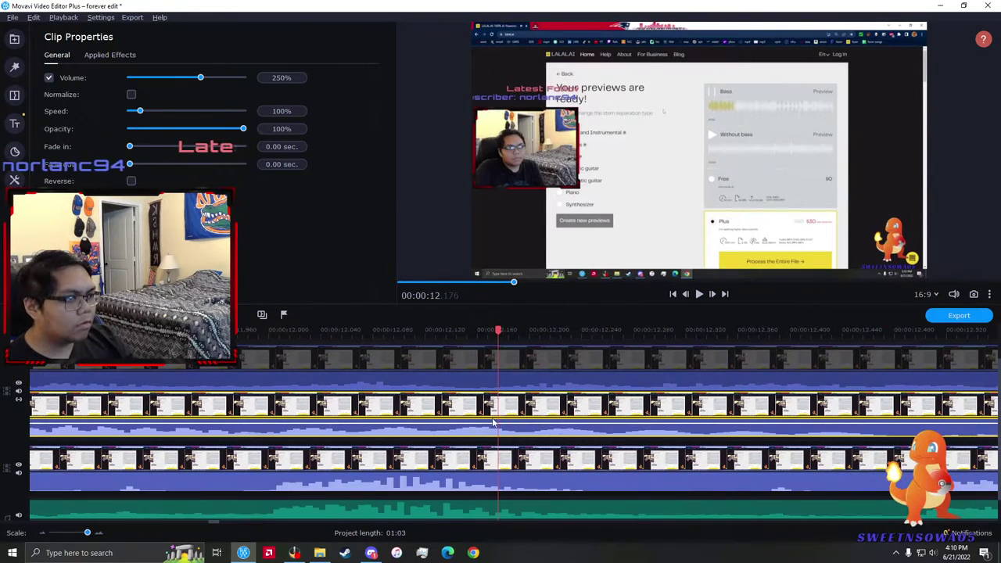
scroll(493, 423, down, 3)
key(space)
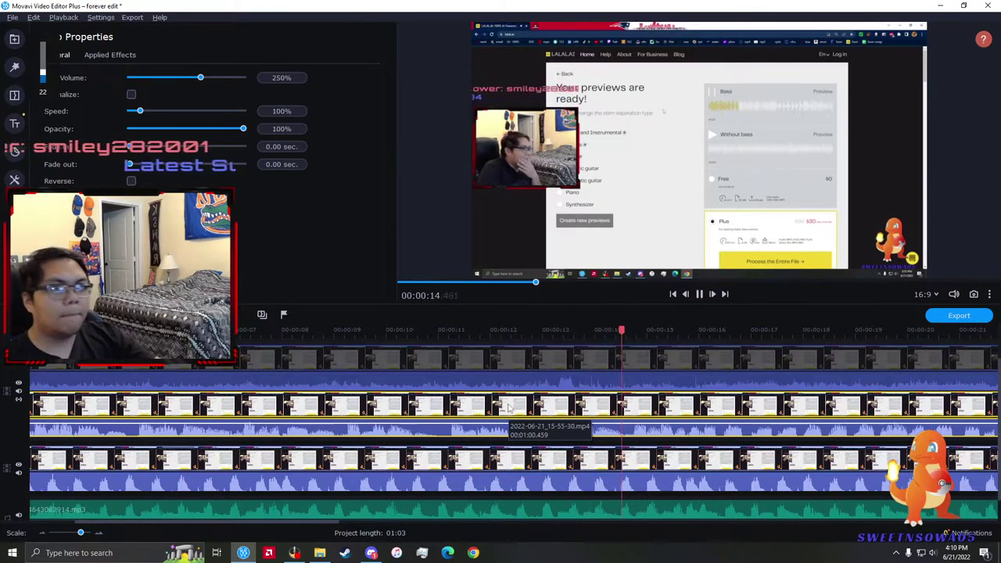
scroll(510, 406, down, 2)
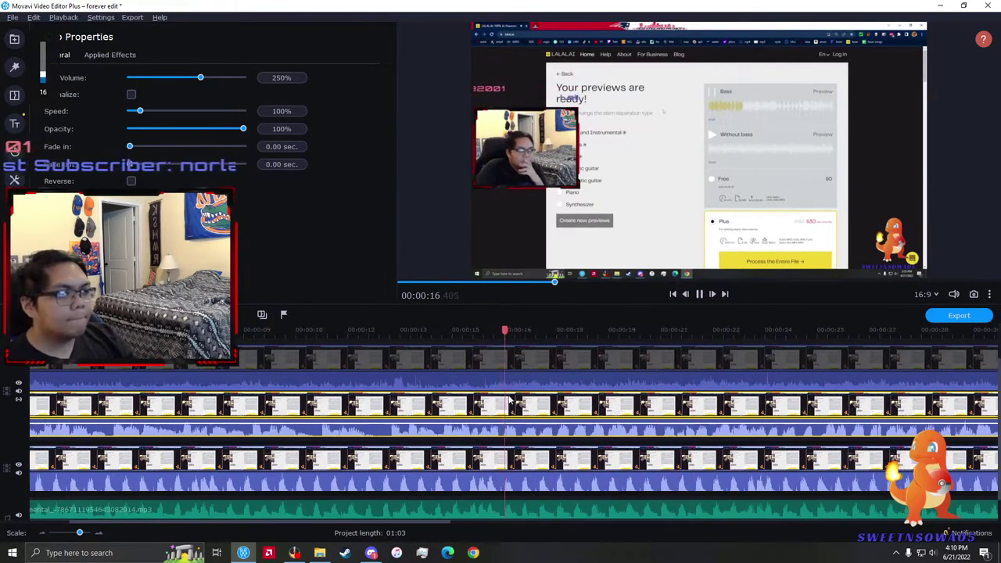
scroll(513, 401, up, 5)
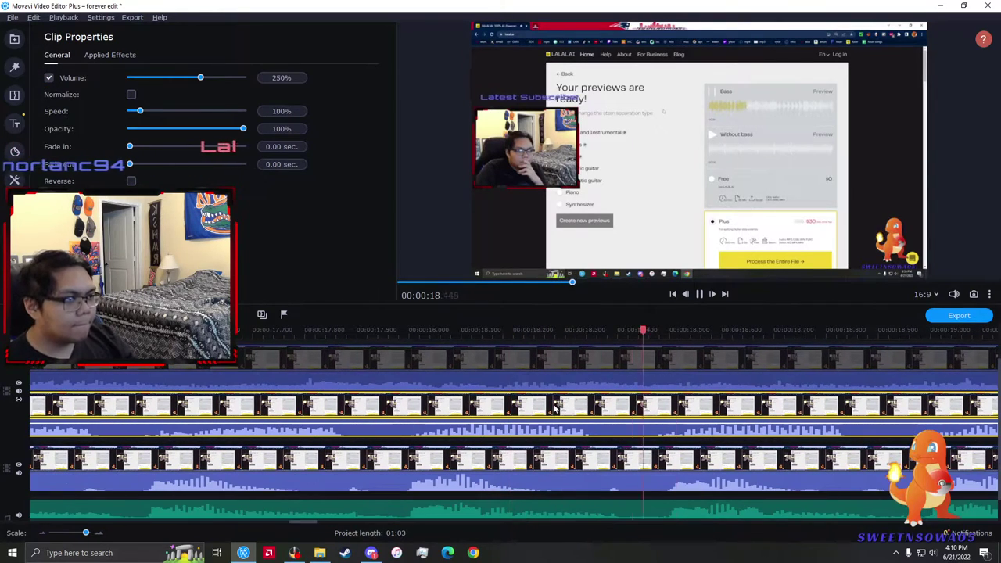
scroll(551, 407, down, 1)
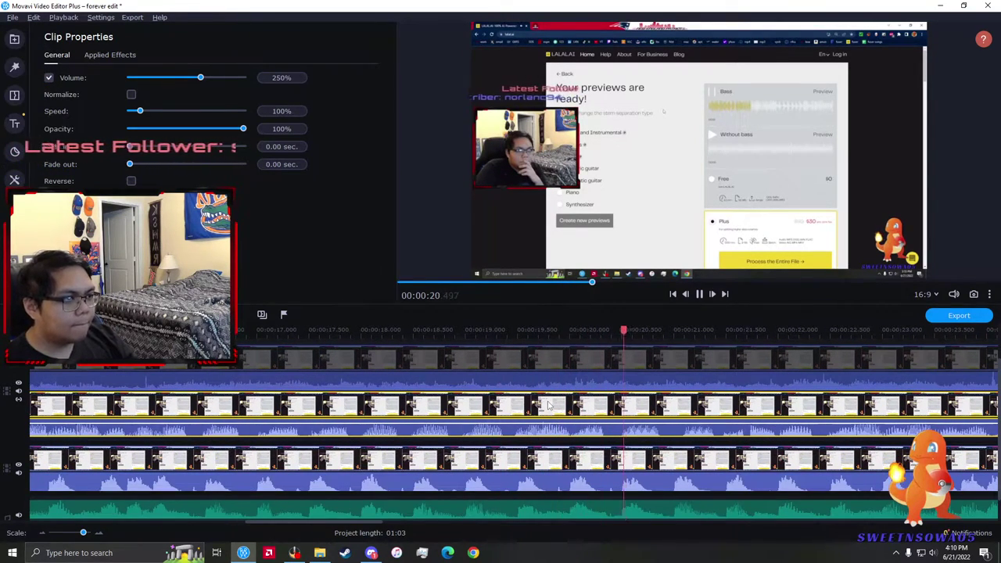
scroll(426, 410, up, 1)
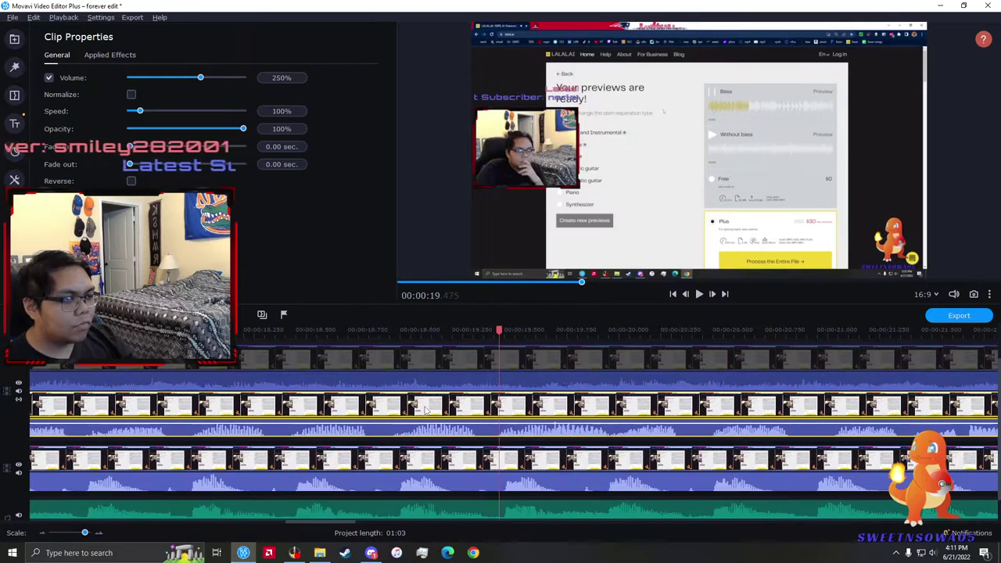
scroll(439, 403, up, 2)
scroll(441, 404, down, 4)
- Replay the clips to about 00:00:24 and nudge the lower overlay clip marginally to tighten its alignment near 00:00:23
click(443, 405)
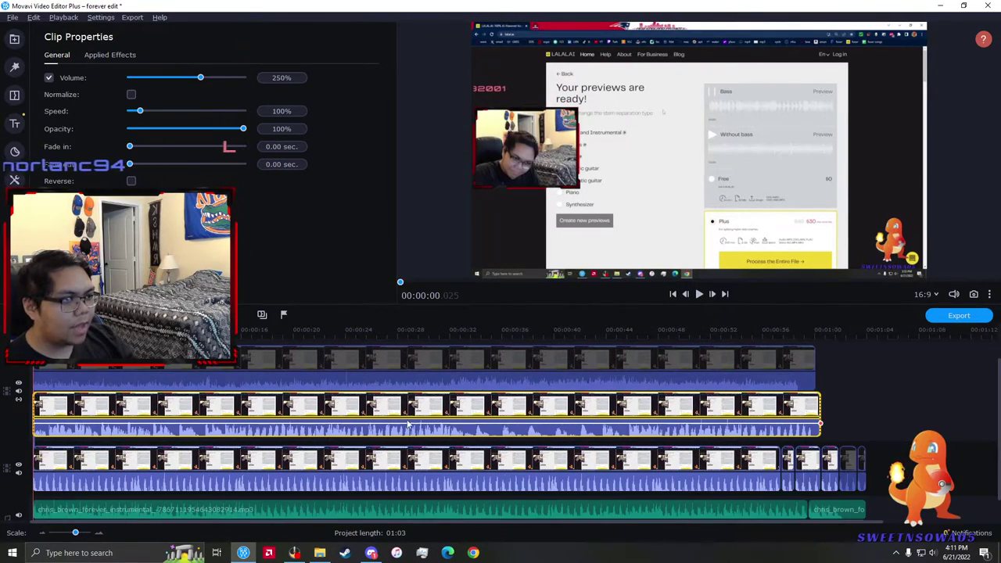
scroll(410, 423, up, 1)
key(space)
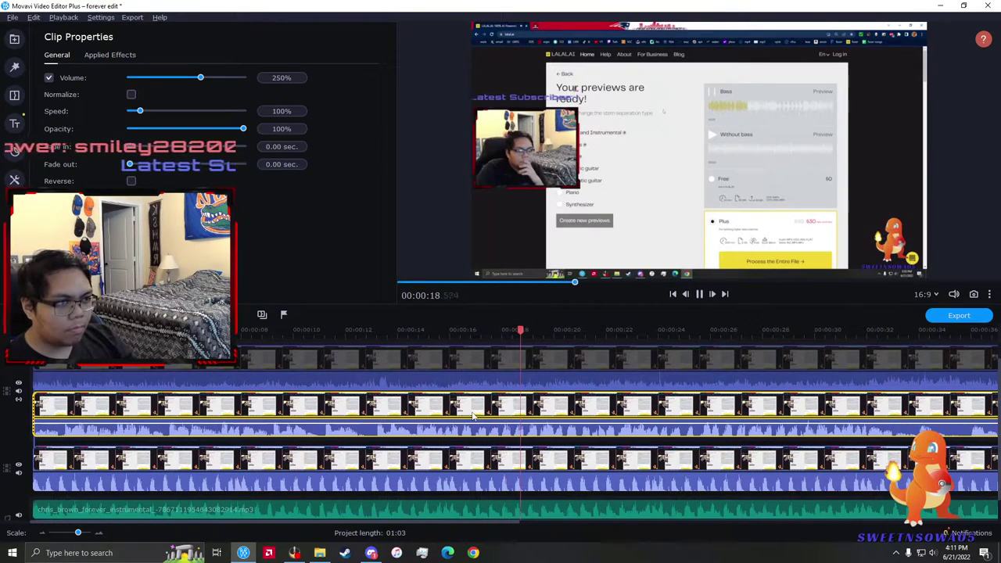
scroll(472, 416, up, 1)
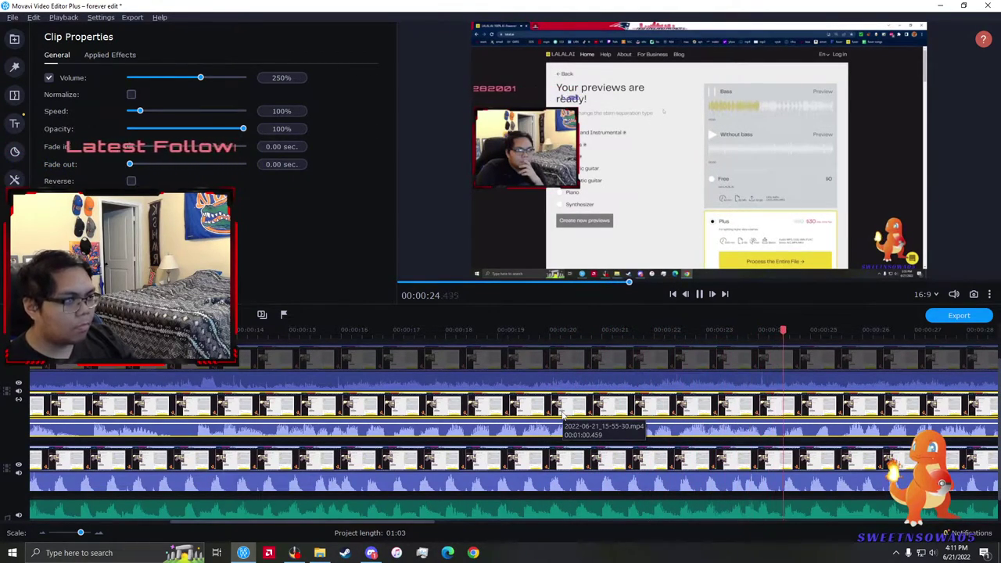
click(704, 413)
scroll(704, 413, up, 3)
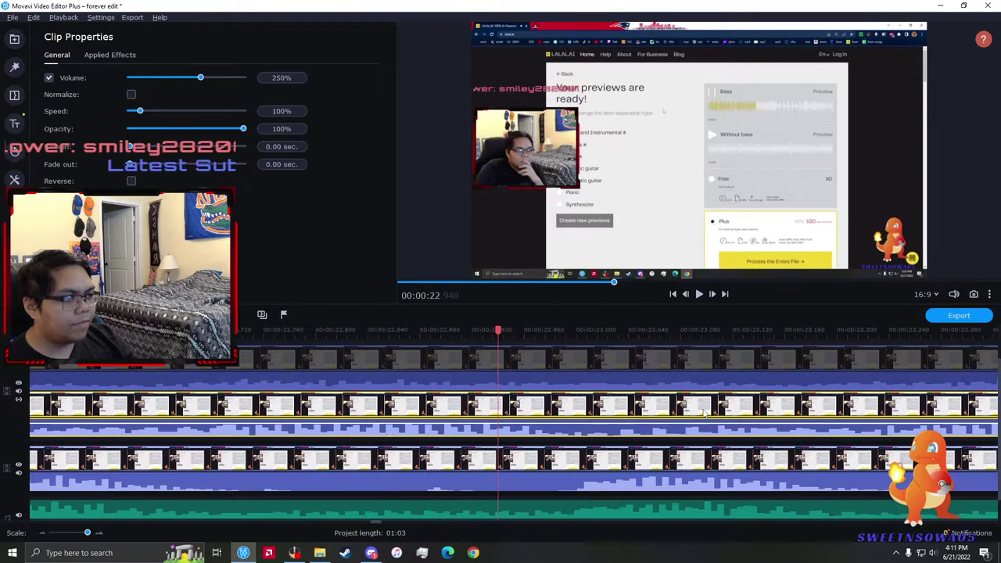
drag(656, 409, 650, 409)
- Play the adjusted lower overlay clip with the main track clip up to about 00:00:38 to check their sync
scroll(465, 423, down, 5)
click(466, 423)
key(space)
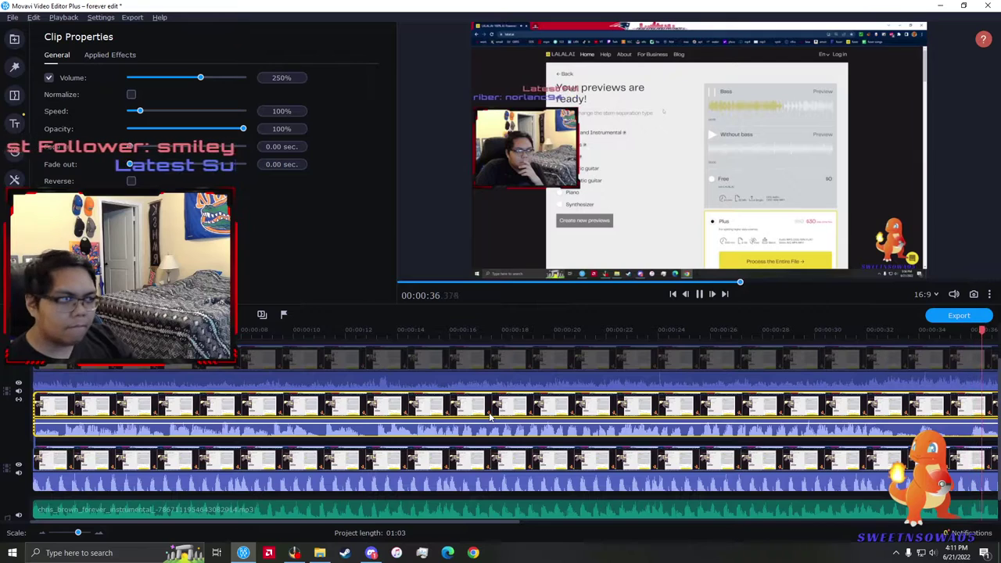
key(space)
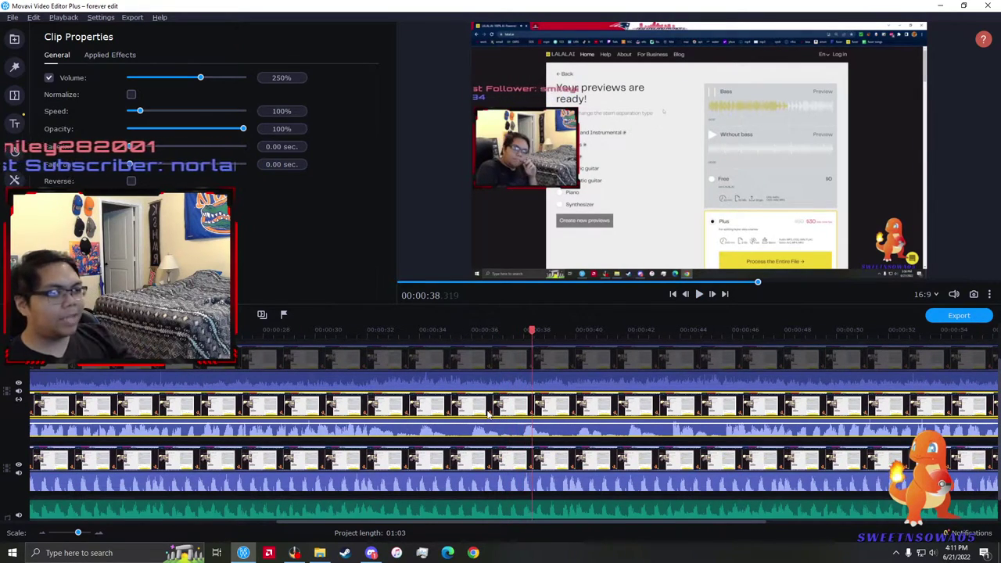
- Hide the first main track clip and show the upper overlay clip again
right_click(452, 448)
click(479, 264)
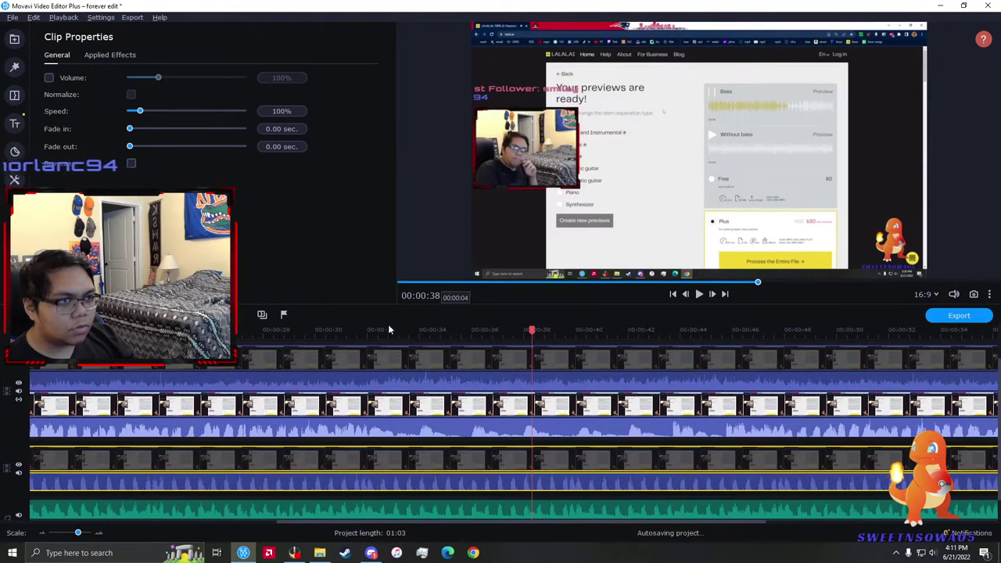
right_click(385, 358)
click(446, 158)
scroll(395, 383, up, 1)
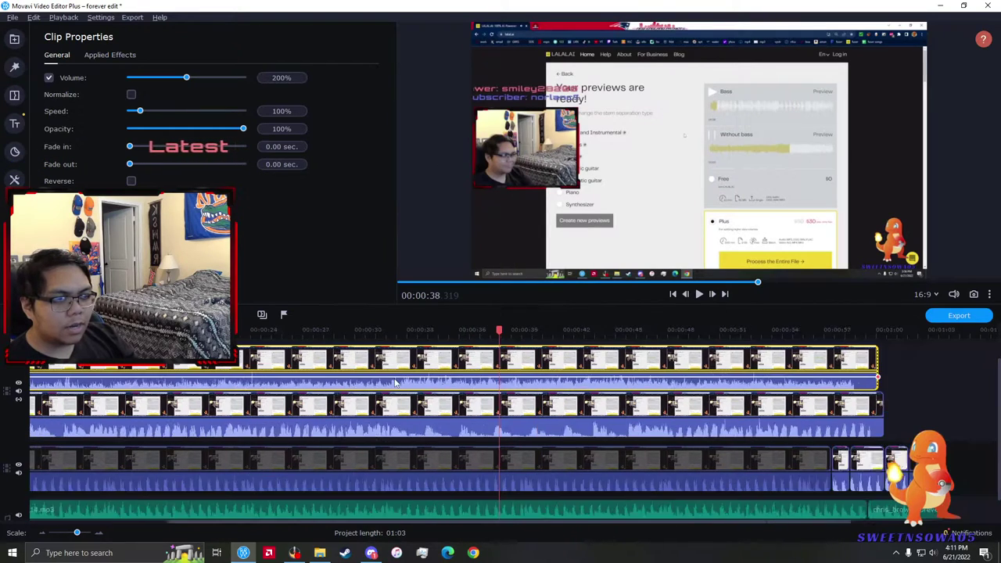
scroll(395, 382, down, 3)
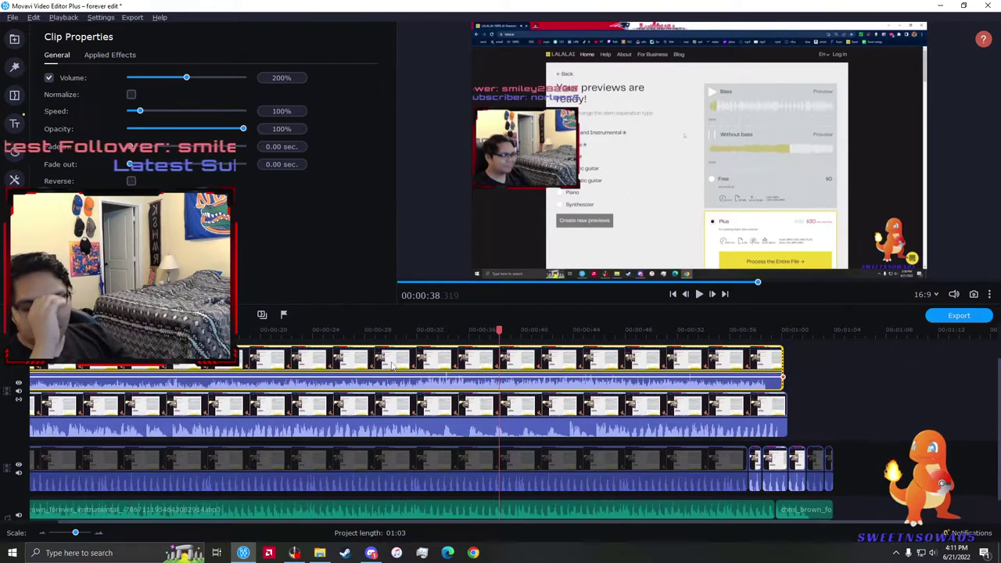
- Play the upper and lower overlay clips together from around 00:00:35 to check their sync
drag(804, 419, 750, 371)
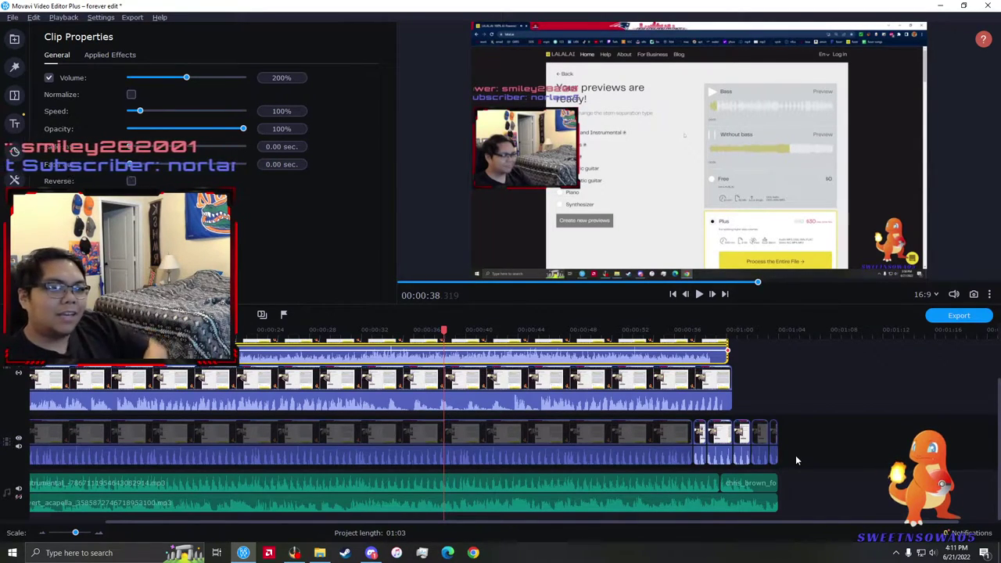
click(401, 381)
key(space)
scroll(402, 382, up, 3)
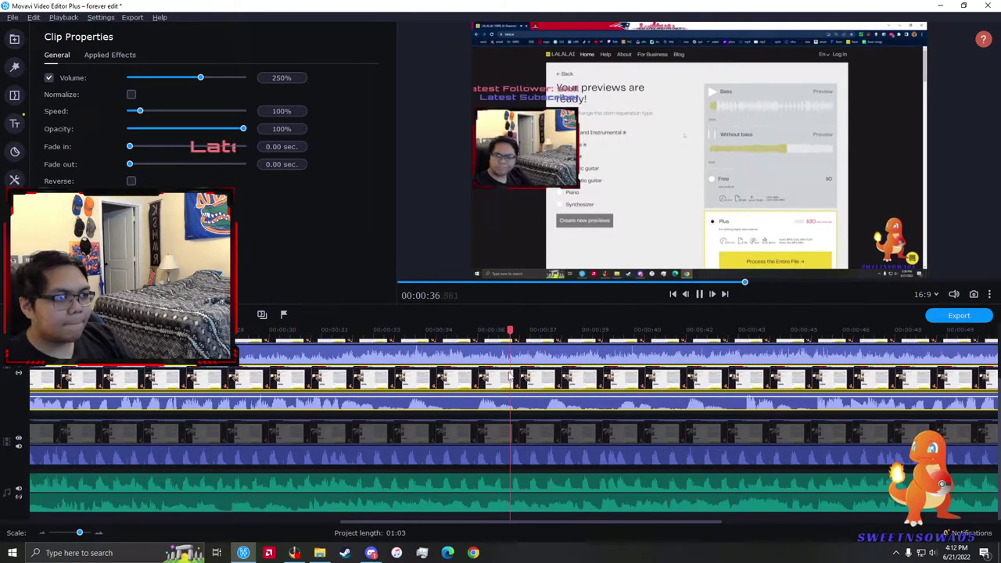
- Continue playing the upper and lower overlay clips from about 00:00:36 to 00:00:43 to check their sync
scroll(510, 376, down, 1)
scroll(643, 451, up, 2)
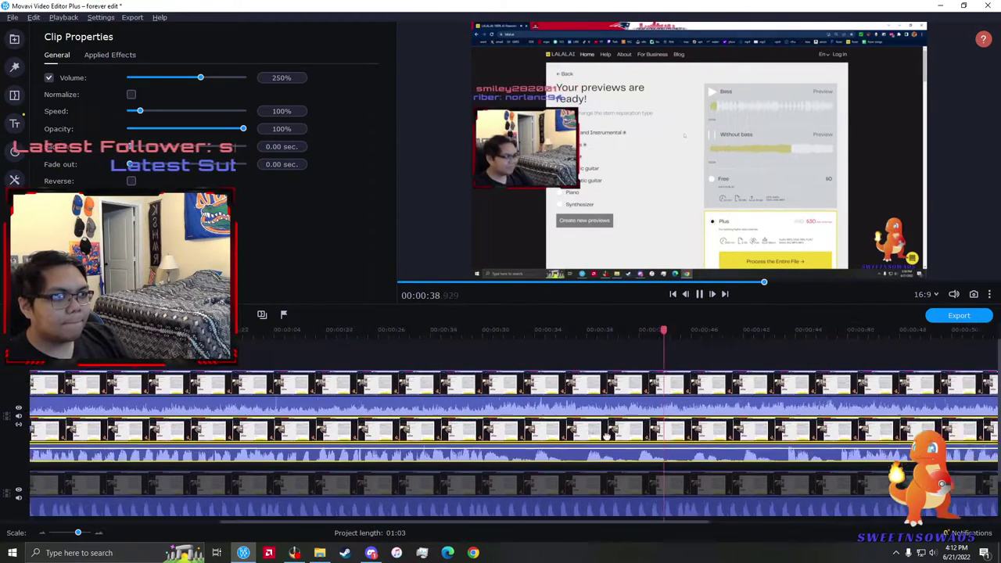
scroll(589, 443, down, 1)
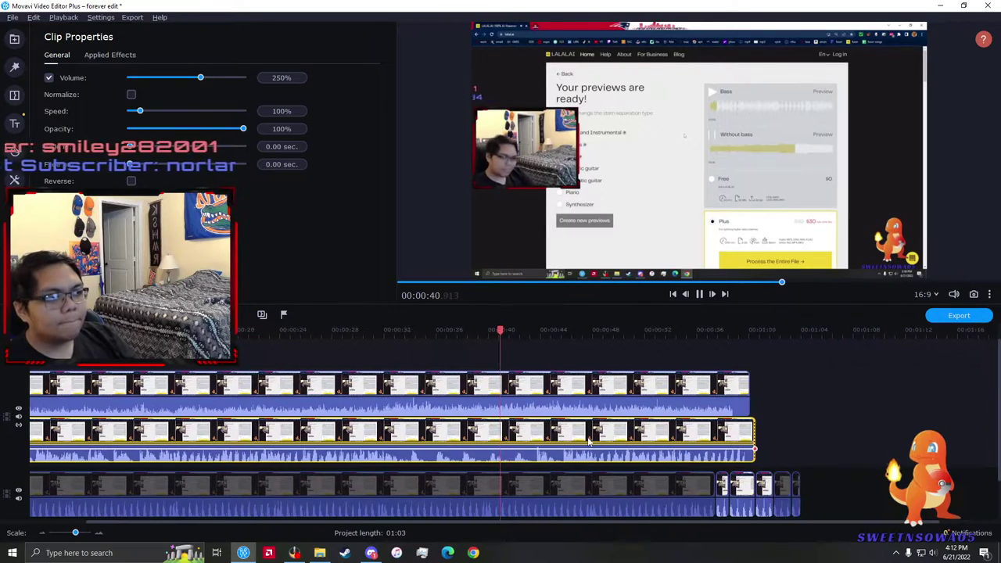
scroll(546, 423, up, 3)
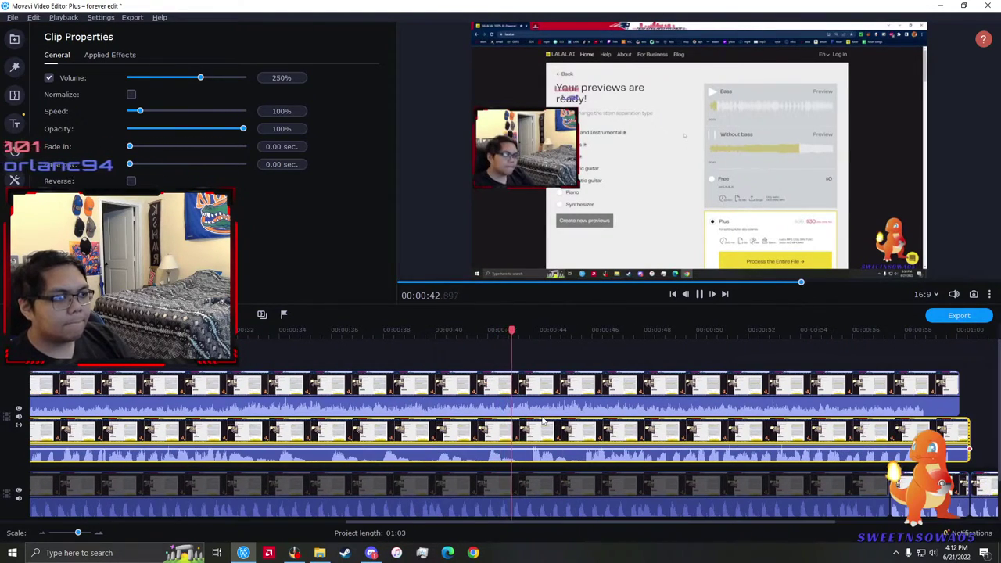
scroll(461, 400, up, 1)
- Replay the two overlay clips from about 00:00:42 through to their ends to check the sync
click(465, 396)
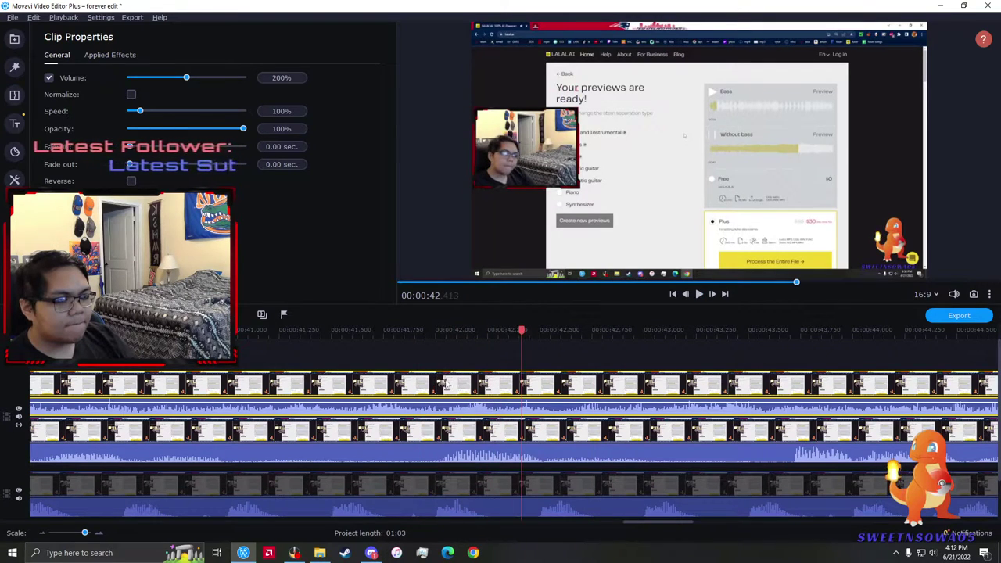
scroll(445, 385, down, 2)
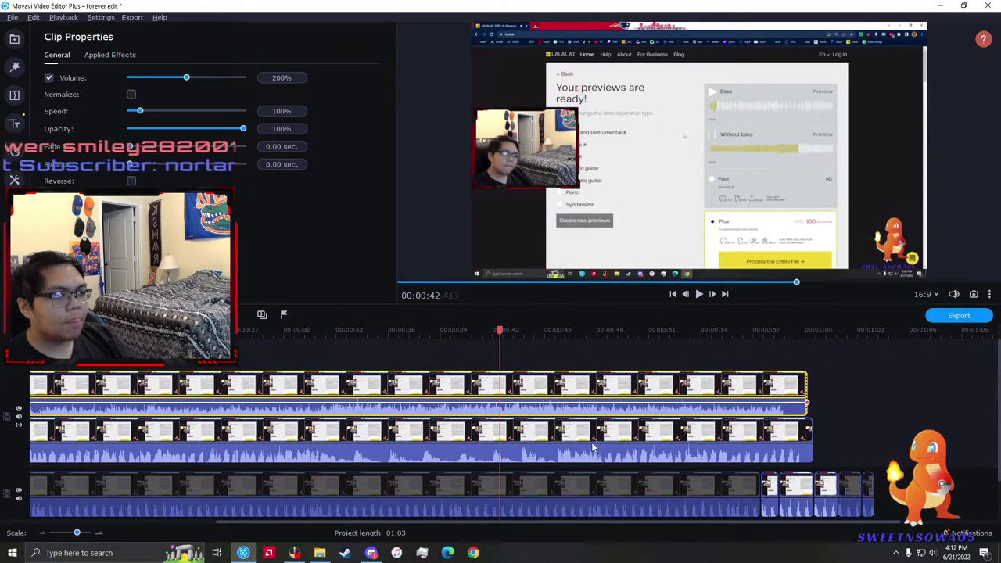
scroll(620, 440, up, 1)
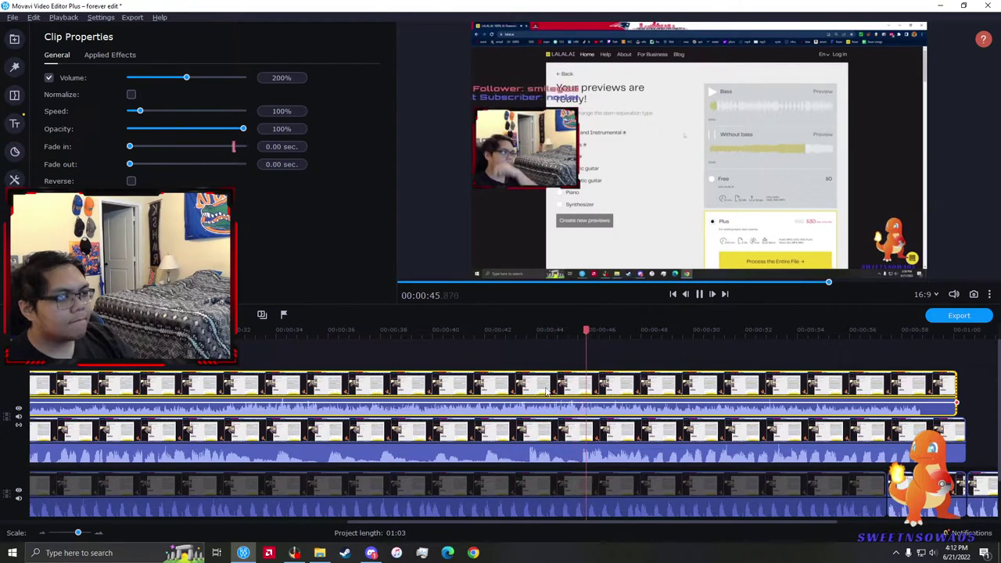
scroll(575, 393, up, 3)
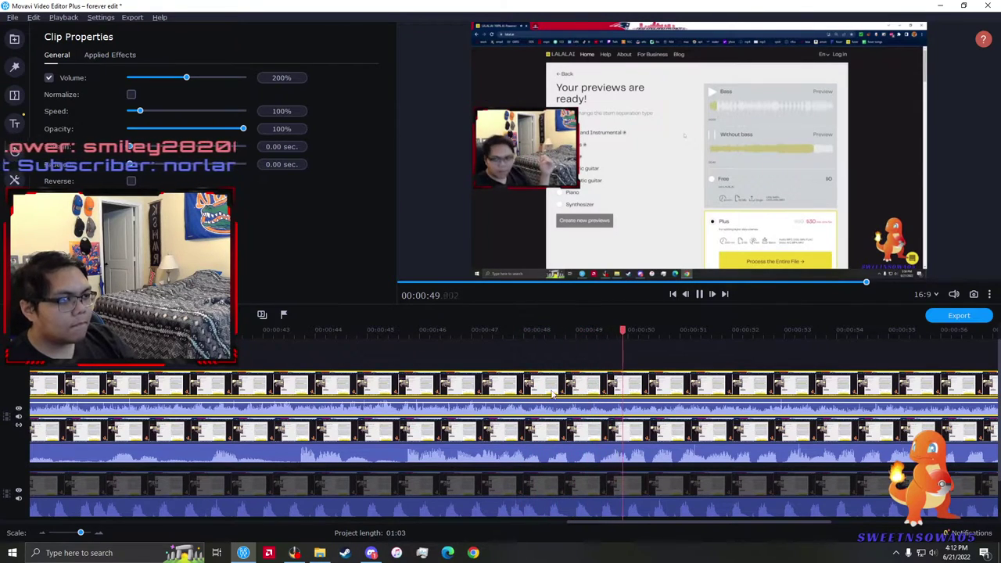
scroll(542, 396, down, 3)
scroll(538, 457, down, 1)
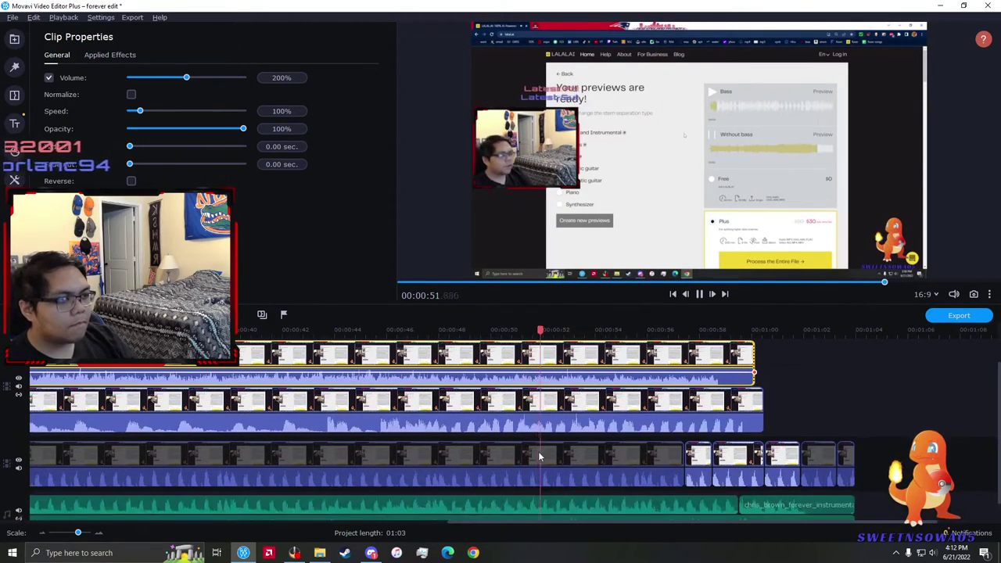
scroll(642, 367, up, 2)
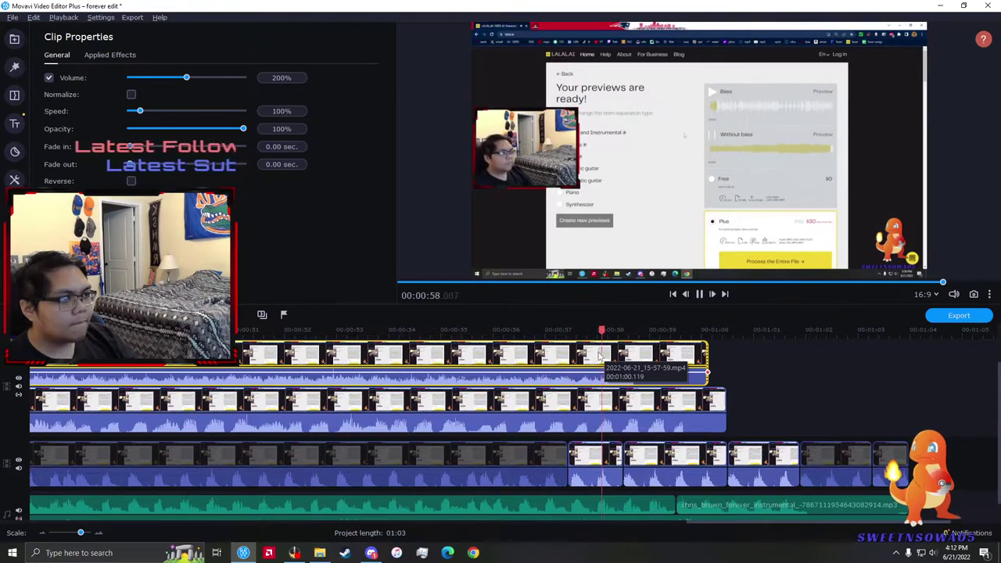
- Show the hidden first main track clip again
scroll(540, 396, down, 2)
right_click(226, 452)
click(266, 252)
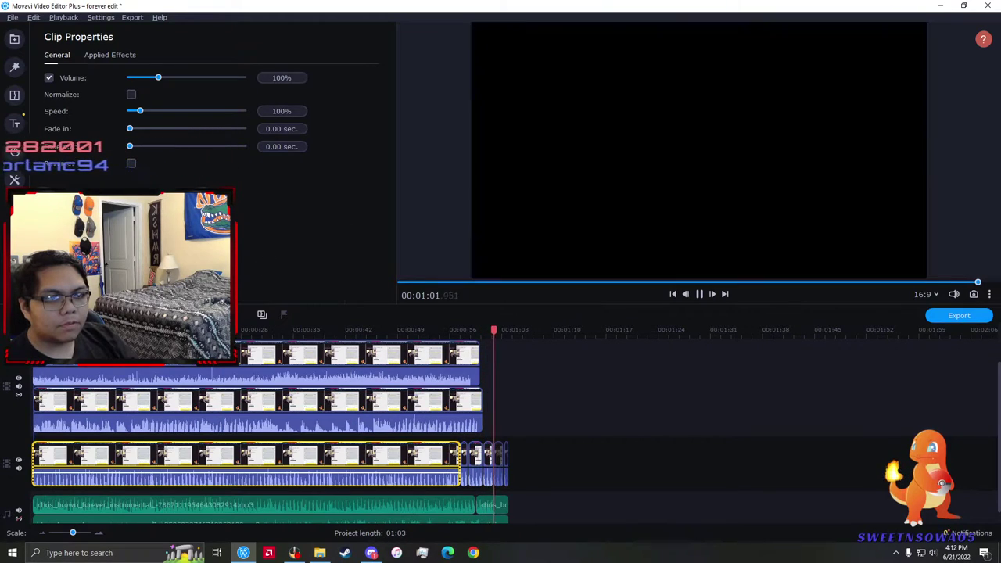
- Play both overlay clips with the main track clip from about 00:00:11 to 00:00:20, replaying the last stretch, to check their sync
click(117, 381)
scroll(255, 383, up, 3)
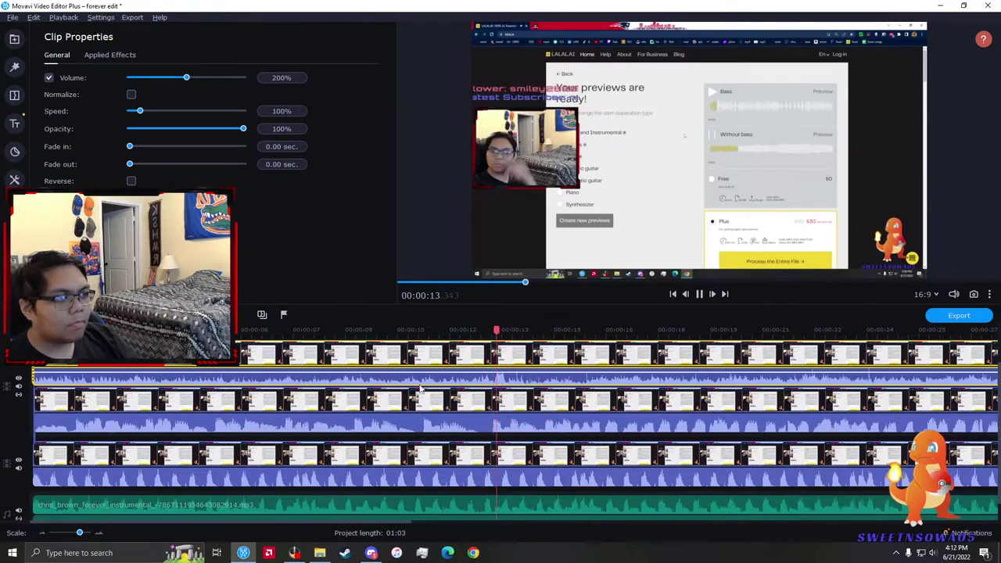
scroll(238, 379, down, 2)
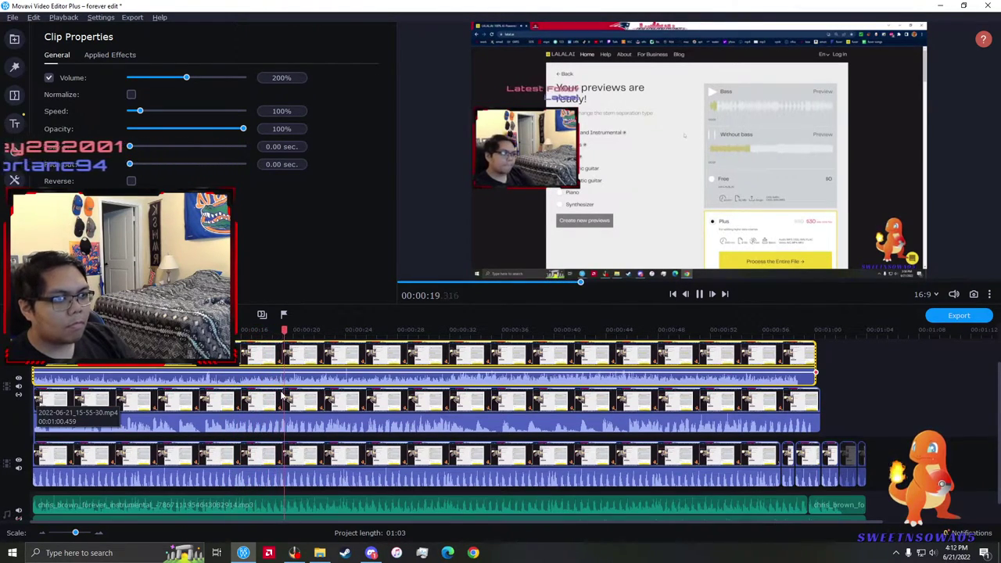
key(space)
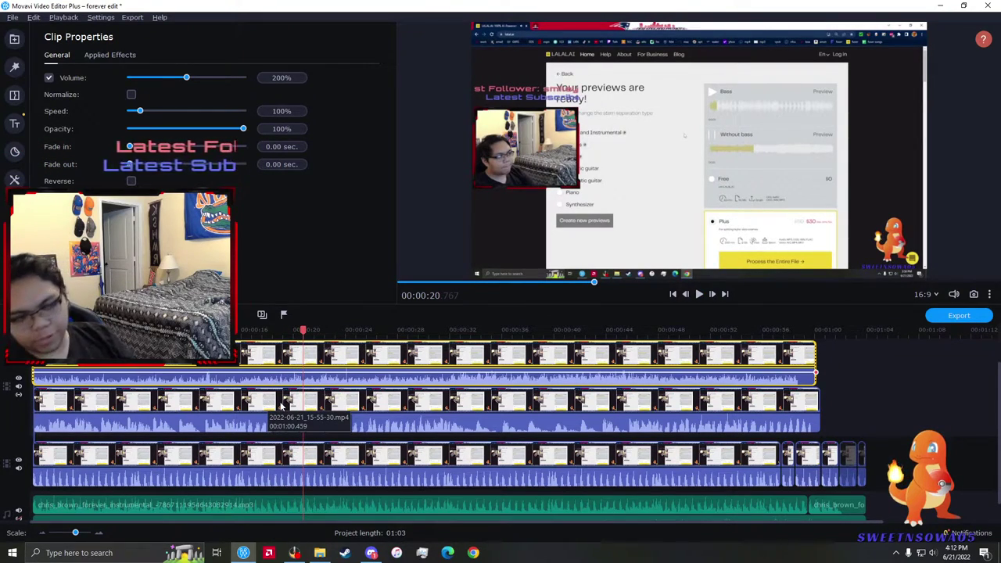
click(282, 407)
key(space)
scroll(282, 407, up, 2)
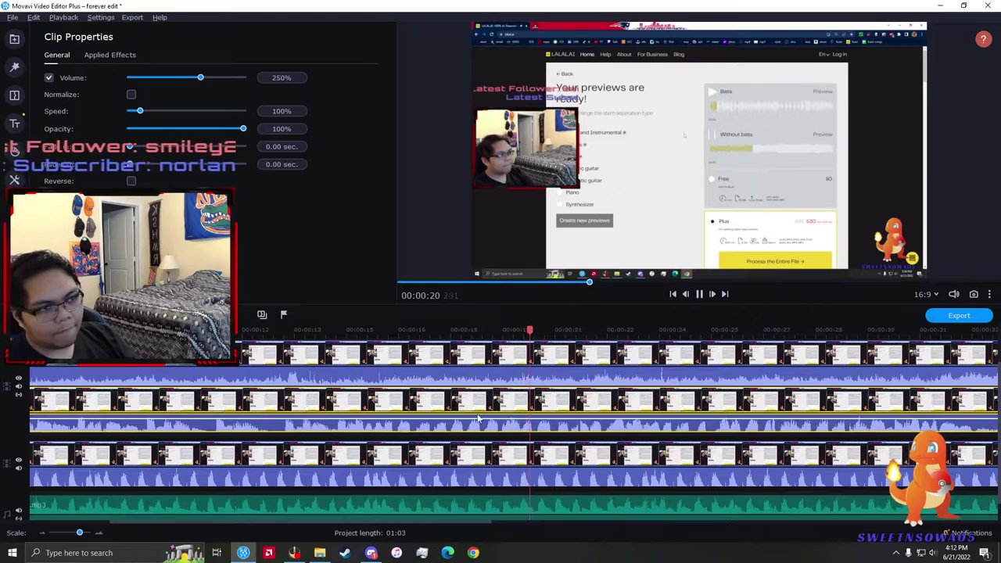
key(space)
- Unmute the first instrumental audio clip and hide both overlay clips and the first main track clip
scroll(501, 414, down, 1)
right_click(526, 482)
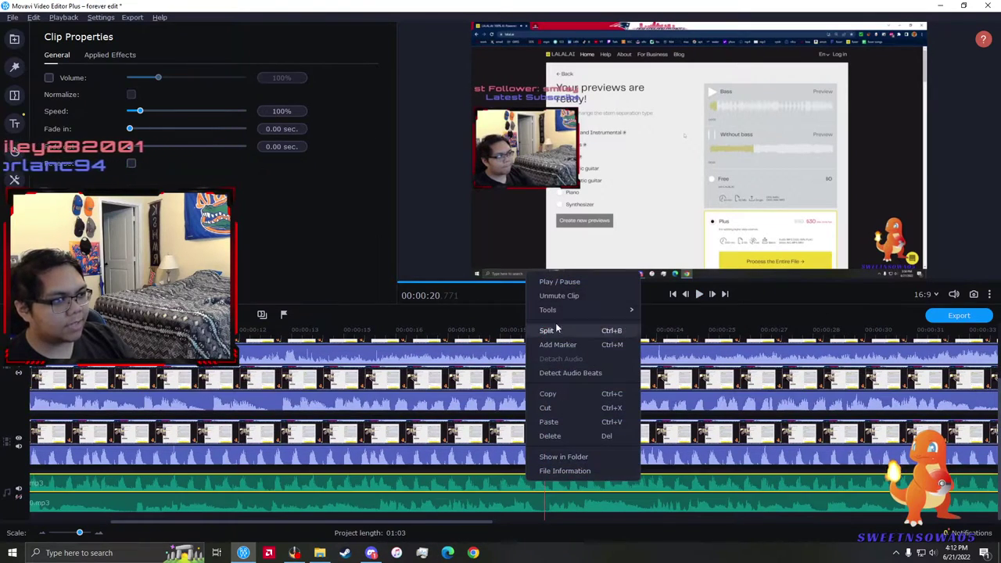
click(557, 296)
scroll(557, 413, down, 2)
scroll(399, 399, up, 2)
drag(410, 352, 417, 475)
right_click(422, 478)
click(479, 281)
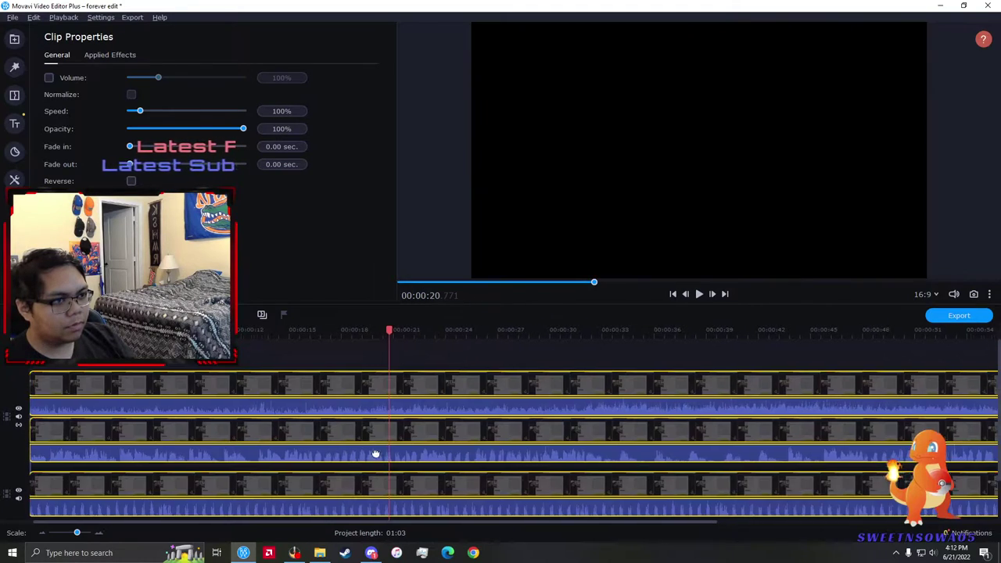
- Play the instrumental on its own around 00:00:18 and listen to it as a reference for the stems
scroll(403, 479, down, 1)
click(354, 487)
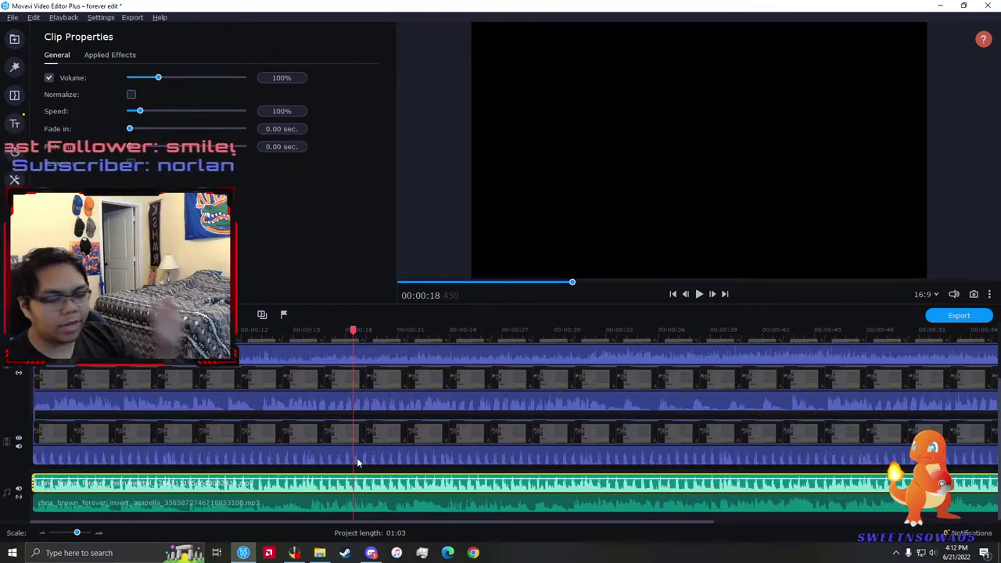
key(space)
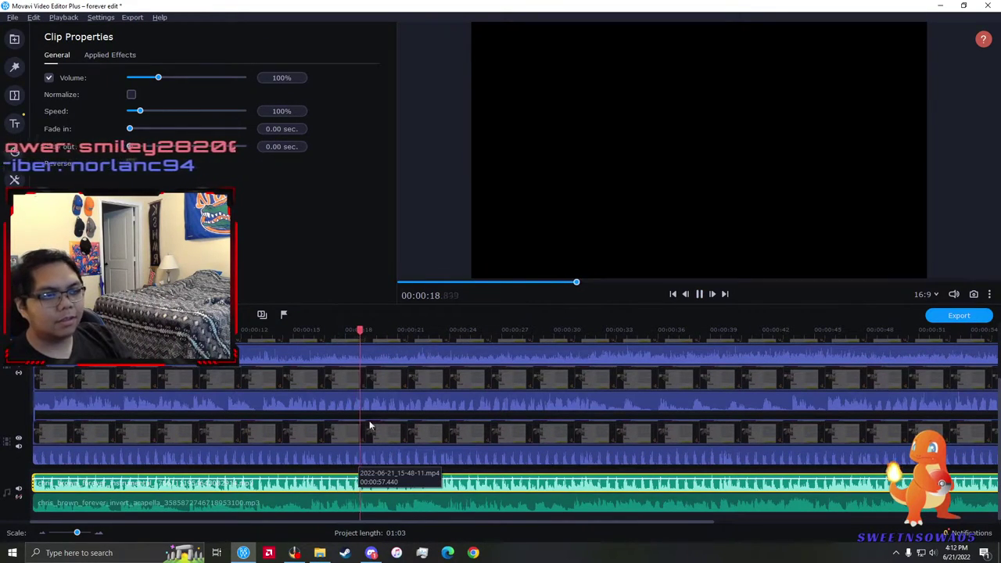
click(331, 489)
scroll(456, 493, up, 1)
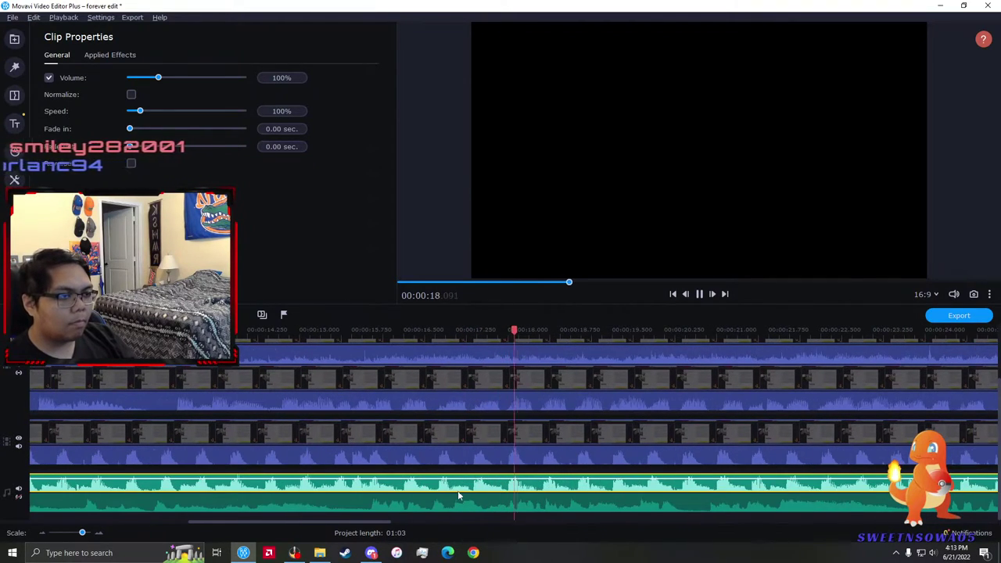
scroll(527, 491, down, 1)
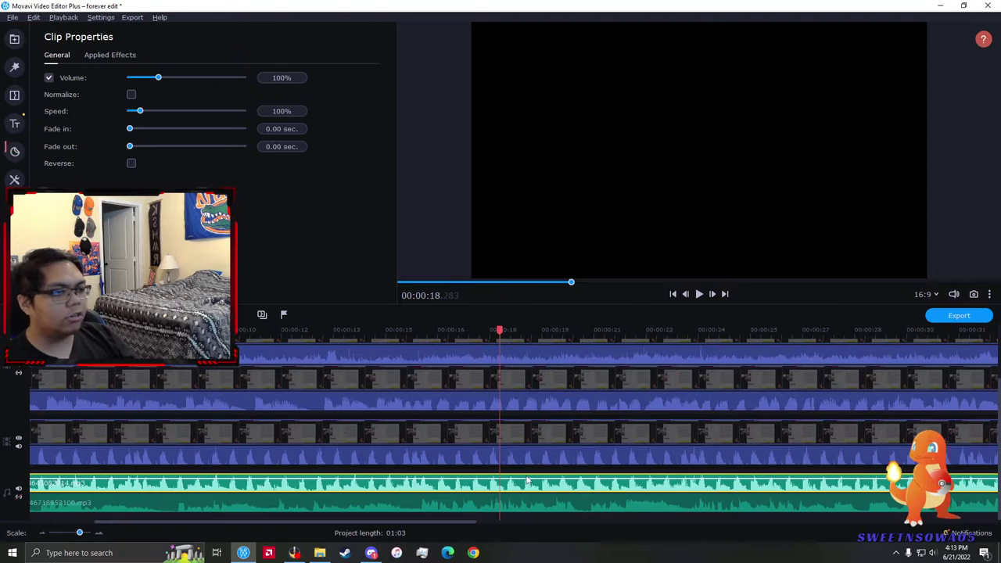
- Mute the instrumental clip again and show both overlay clips and the first main track clip
right_click(527, 481)
click(571, 267)
scroll(417, 376, down, 2)
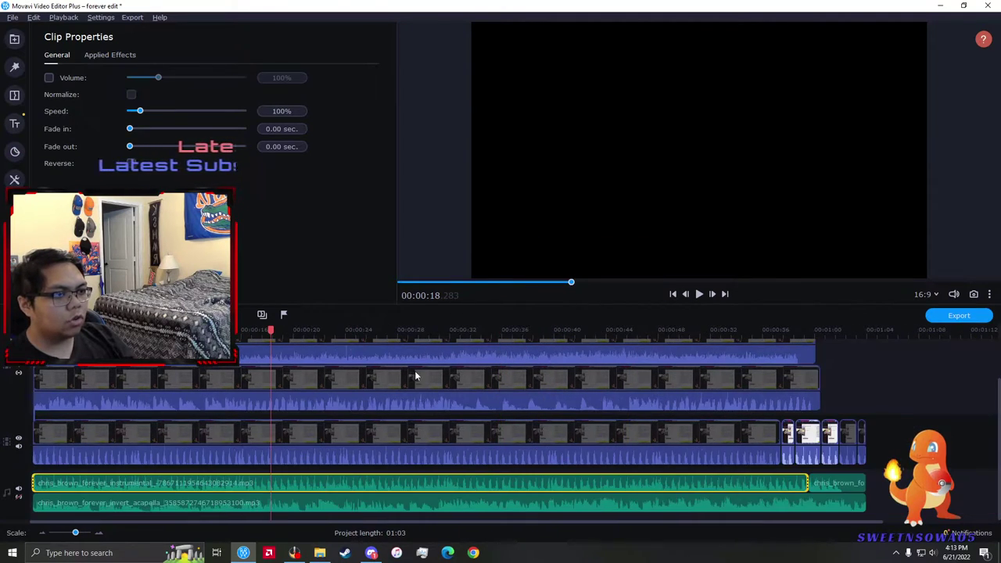
scroll(416, 376, up, 1)
drag(422, 353, 450, 480)
right_click(450, 480)
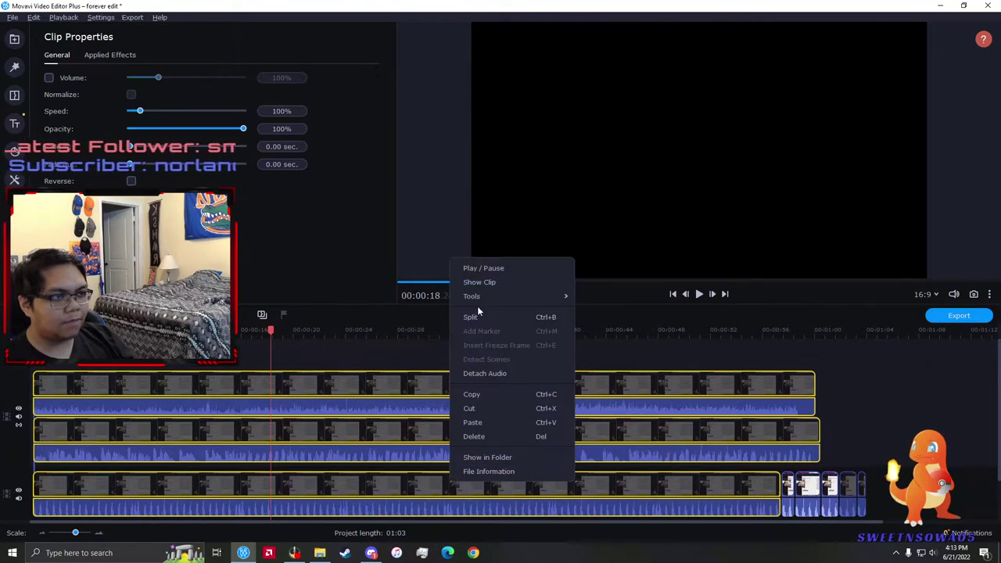
click(479, 281)
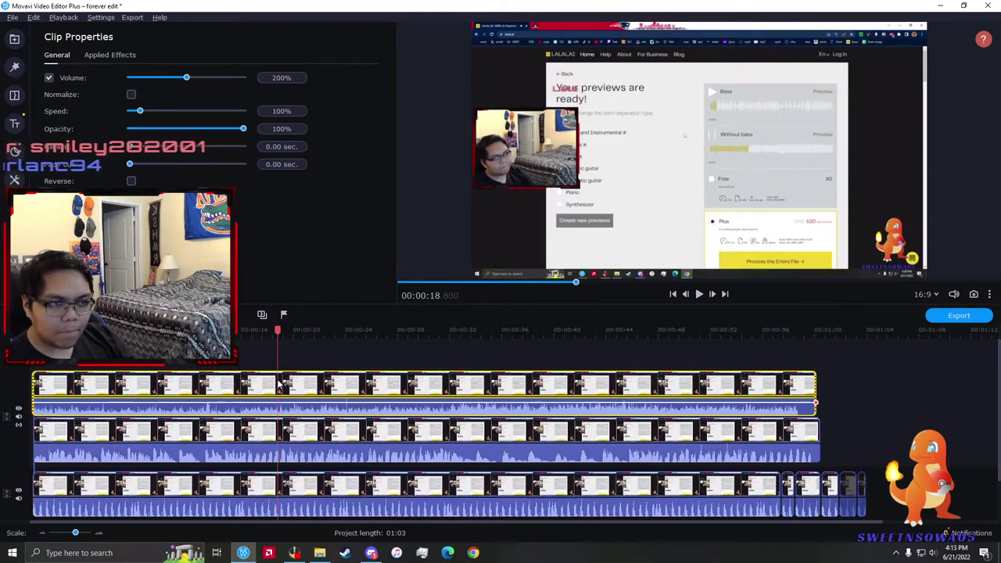
- Play the three video clips together around 00:00:17 to 00:00:18 to check the upper overlay clip's timing
scroll(279, 383, up, 2)
key(space)
scroll(441, 388, up, 2)
scroll(440, 389, down, 1)
click(345, 391)
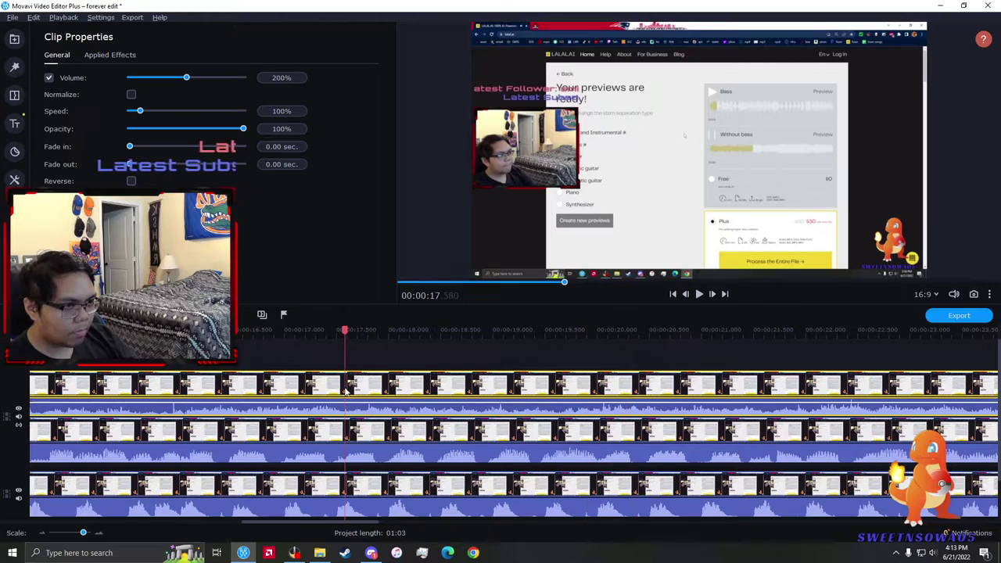
key(space)
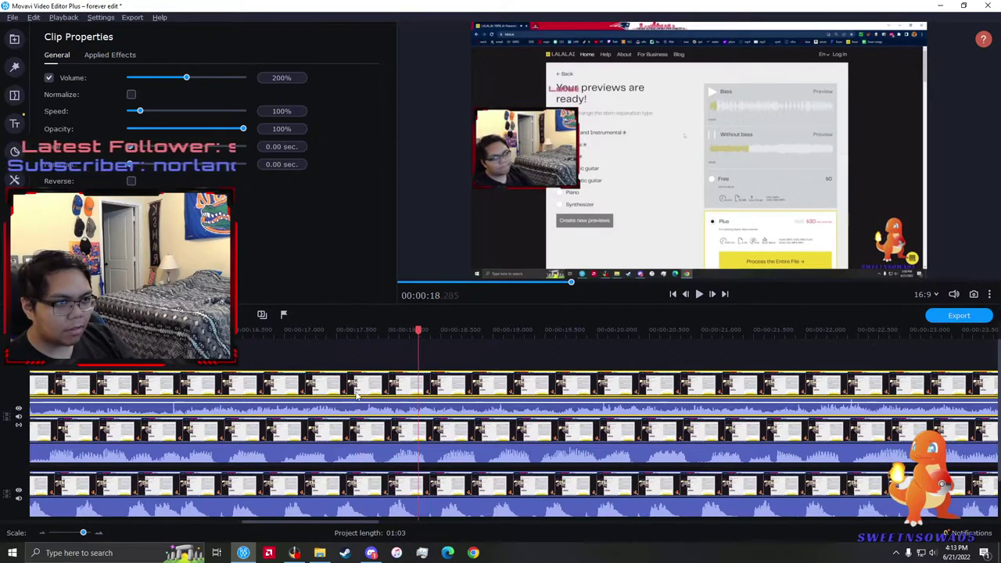
- Replay the stretch near 00:00:17.8 and nudge the upper overlay clip slightly later, so it starts at about 00:00:00.013
scroll(362, 399, up, 2)
click(365, 395)
click(252, 389)
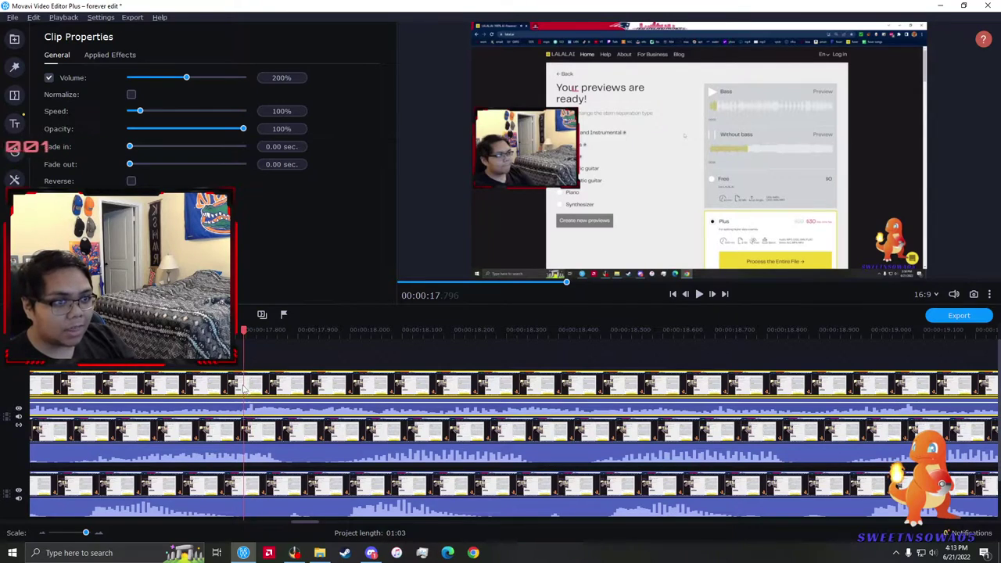
scroll(244, 388, down, 3)
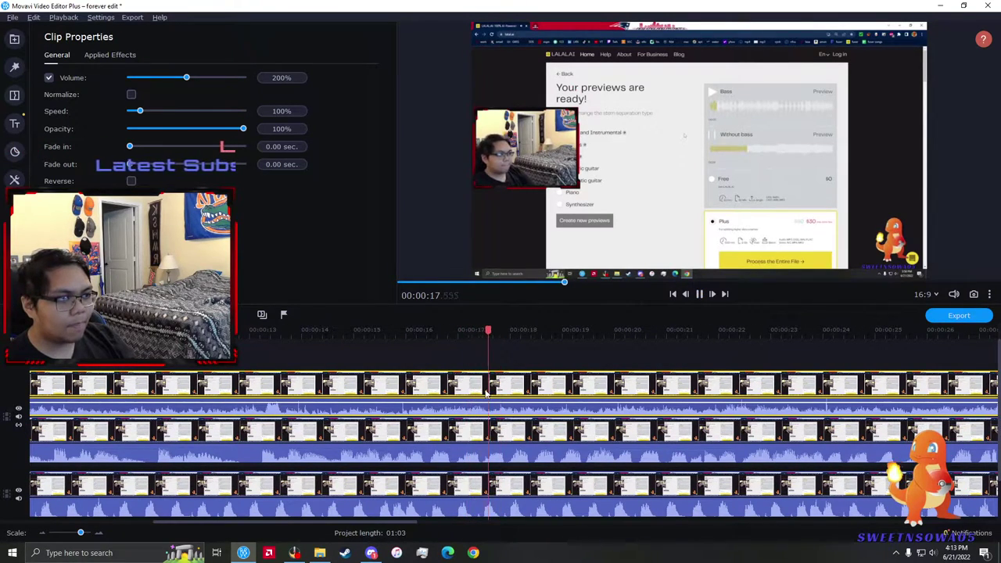
scroll(486, 394, up, 1)
scroll(484, 391, up, 1)
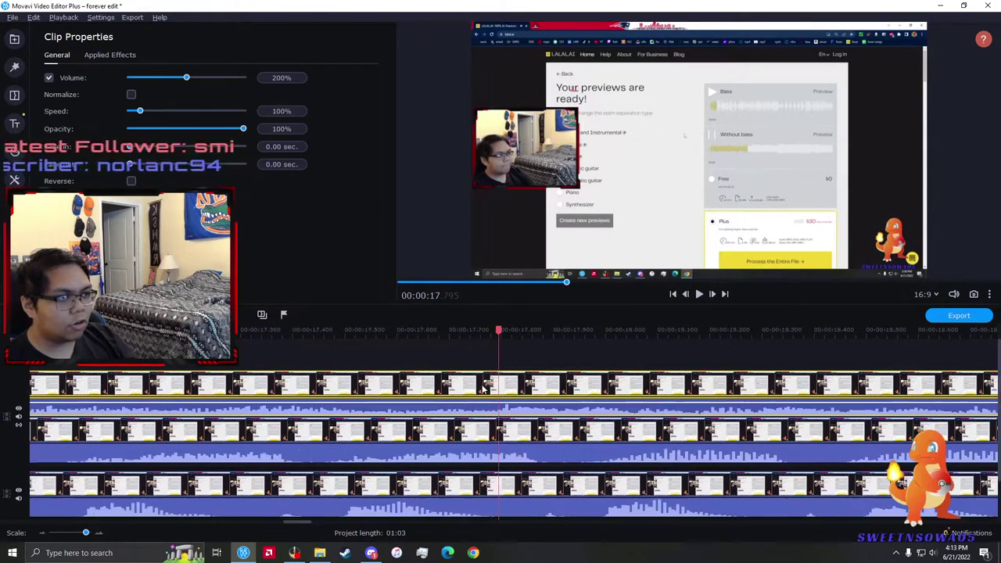
scroll(482, 385, up, 1)
drag(504, 385, 514, 385)
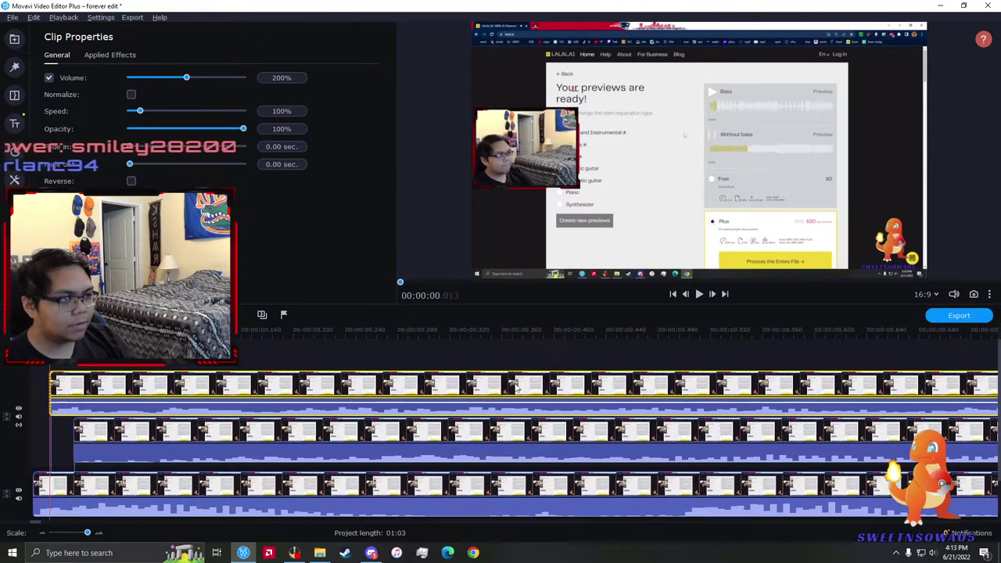
- Play the three clips at several points between about 00:00:22 and 00:00:29 to check the upper overlay clip's sync
scroll(515, 384, down, 4)
scroll(515, 389, down, 2)
click(543, 396)
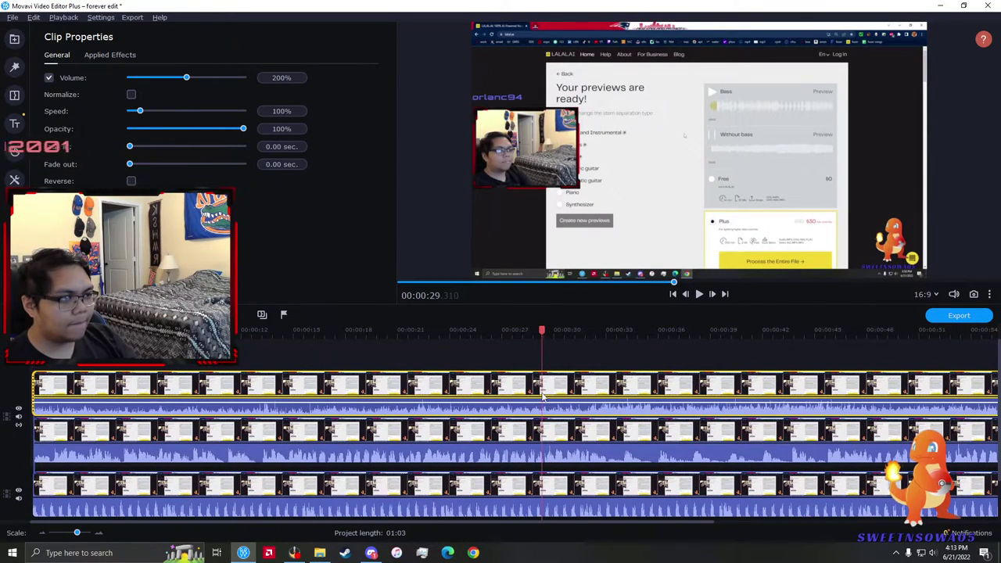
key(space)
scroll(543, 397, down, 1)
click(374, 391)
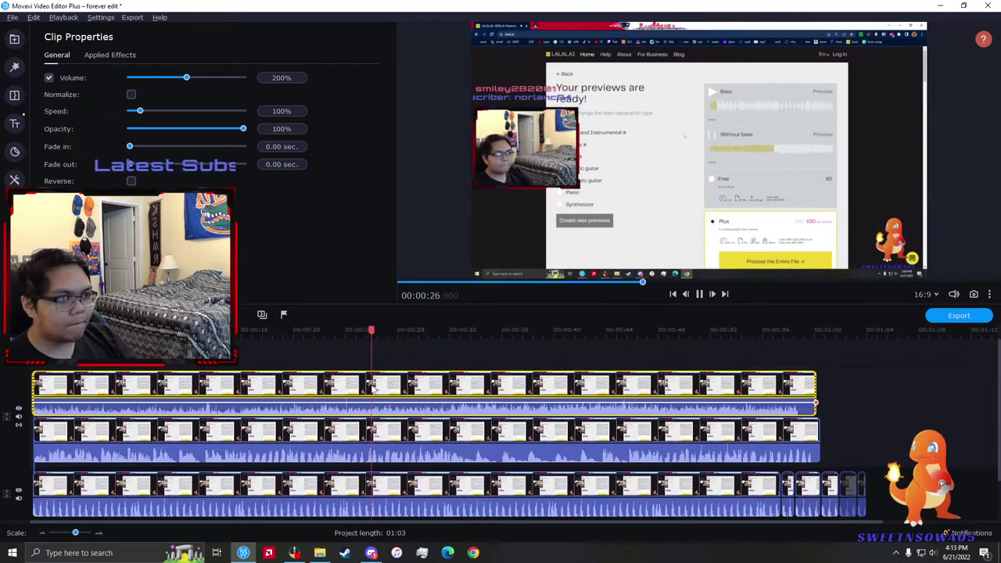
scroll(384, 394, up, 1)
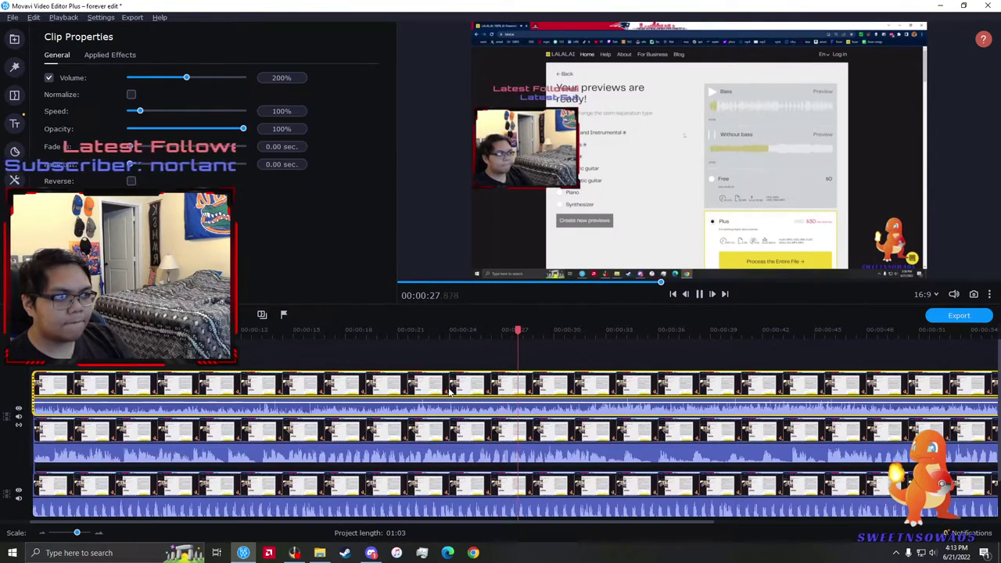
click(411, 391)
scroll(468, 390, up, 1)
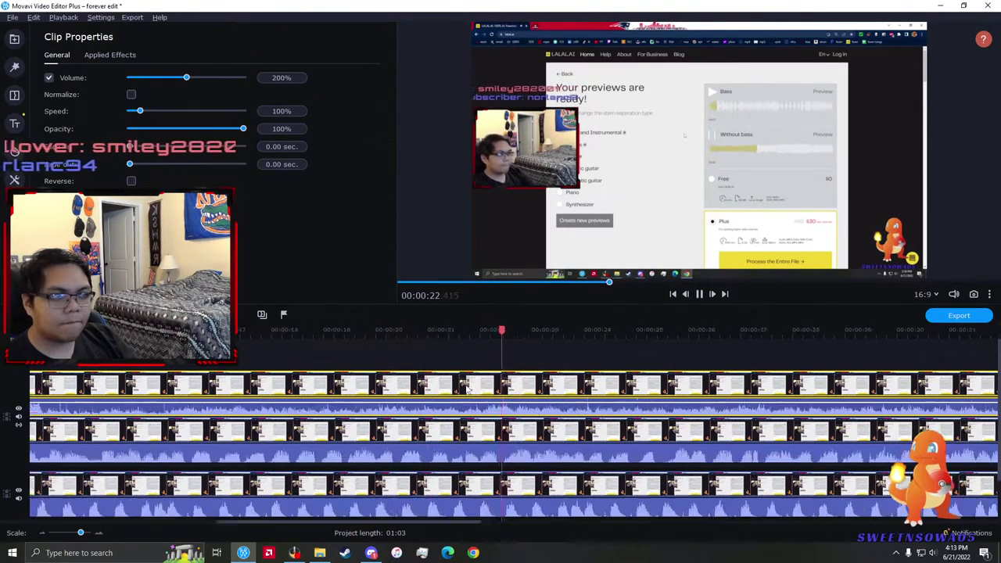
scroll(467, 390, up, 1)
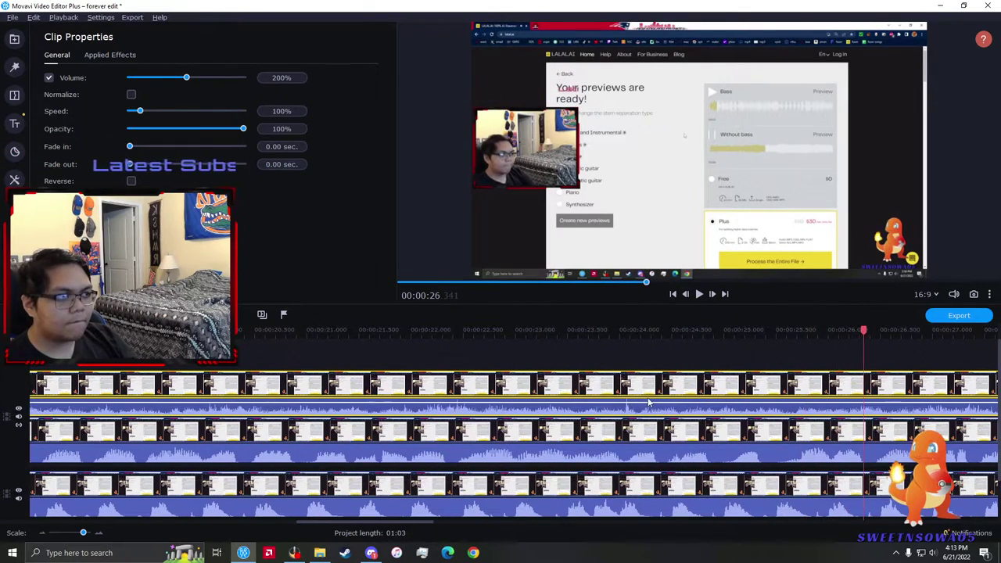
- Nudge the upper overlay clip marginally earlier to tighten its alignment near 00:00:24
click(649, 402)
scroll(595, 395, up, 2)
drag(570, 385, 568, 386)
- Play the three clips from the start, skipping ahead to about 00:00:16, to check the adjusted sync
key(Home)
key(space)
scroll(458, 392, down, 3)
click(503, 395)
click(609, 395)
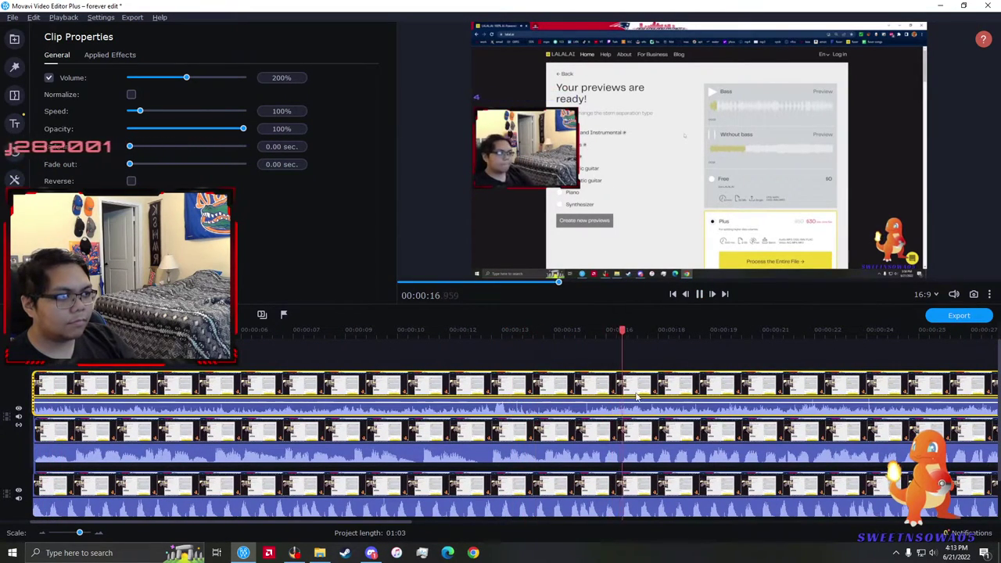
- Replay the three clips several times from about 00:00:17.6 to 00:00:20 to check the upper overlay clip's sync
scroll(648, 397, up, 3)
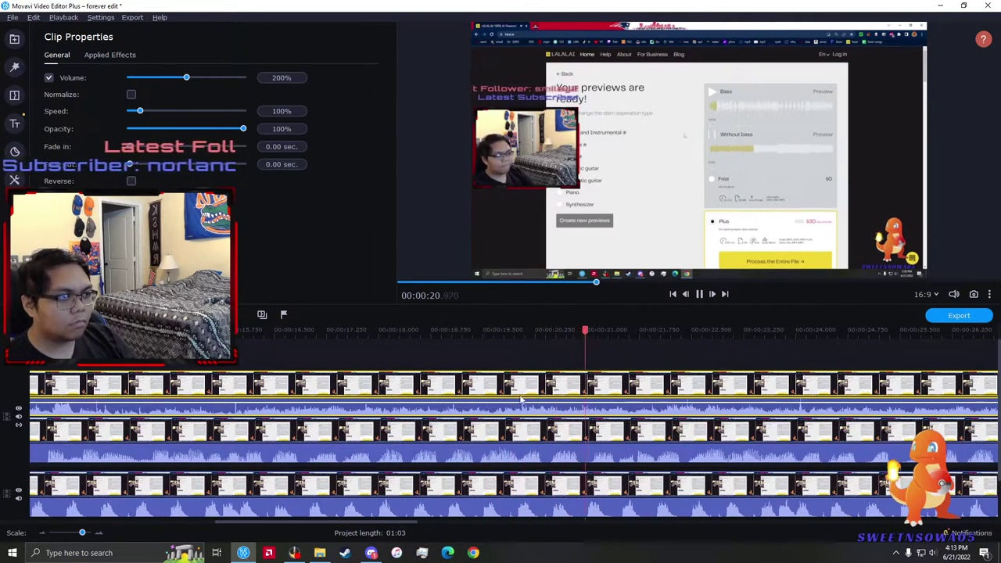
scroll(521, 419, down, 1)
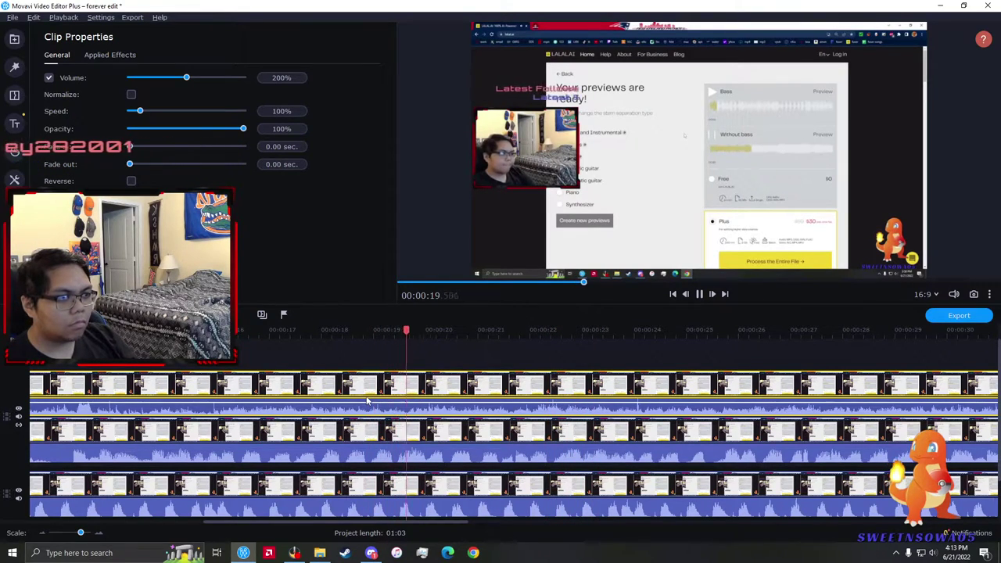
click(419, 403)
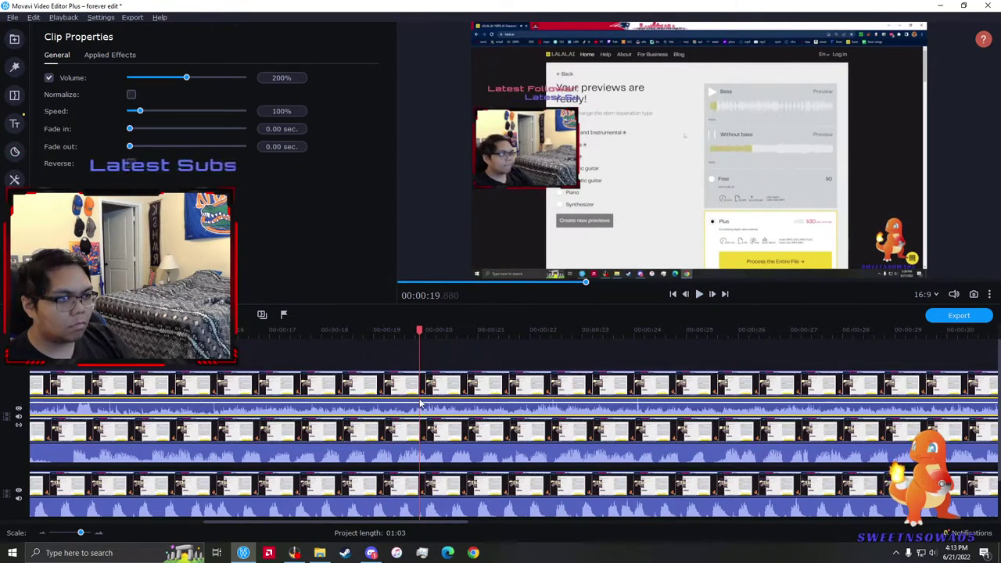
scroll(420, 404, up, 3)
scroll(419, 404, down, 1)
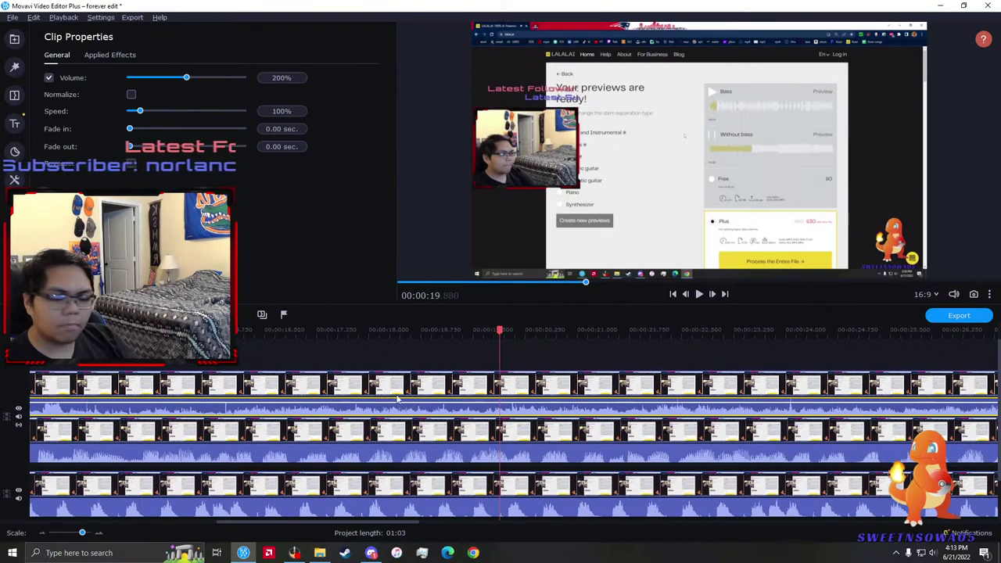
click(387, 395)
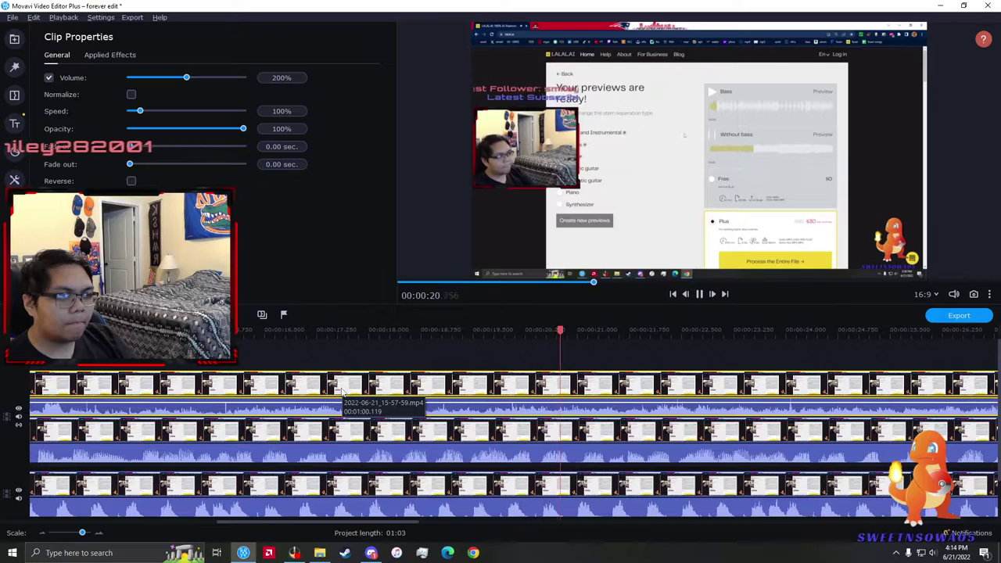
click(342, 391)
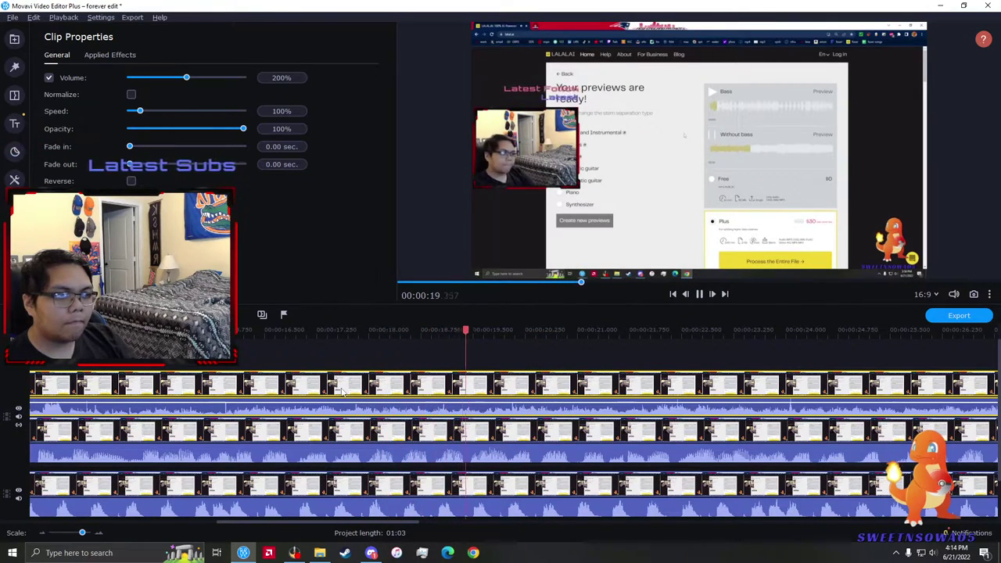
click(342, 391)
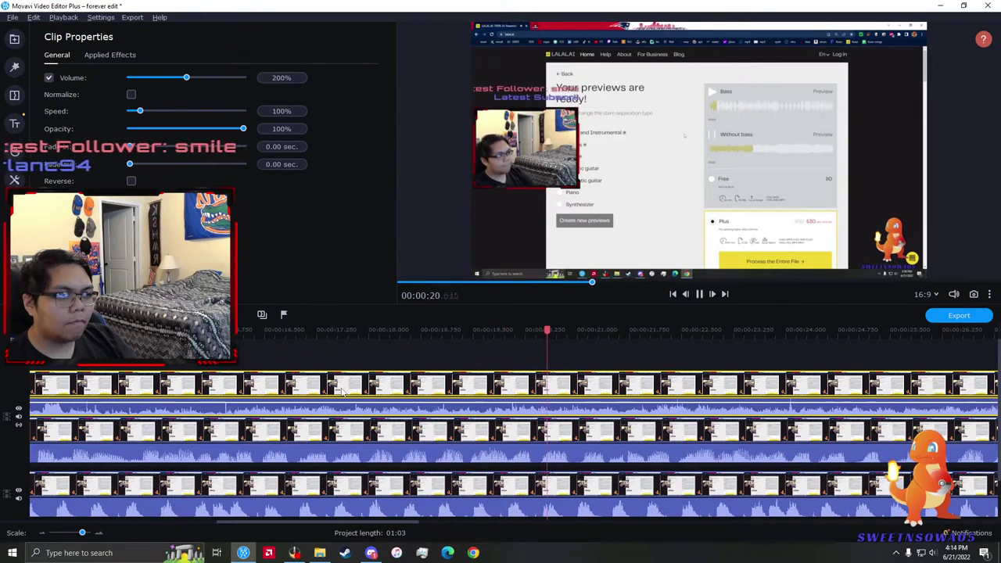
click(342, 391)
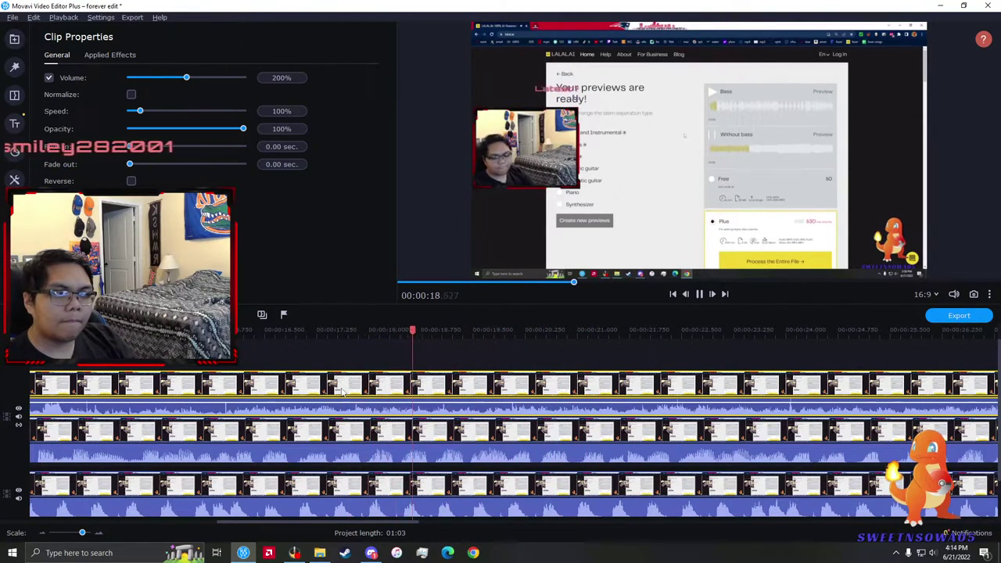
key(space)
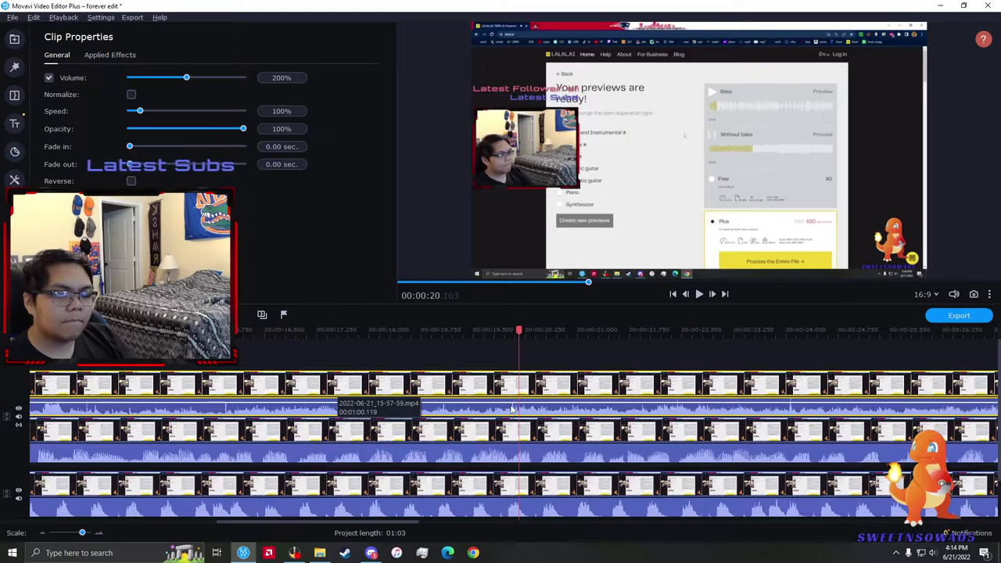
- Select the three stem clips together and hide them to silence them
scroll(491, 436, down, 2)
scroll(473, 460, down, 1)
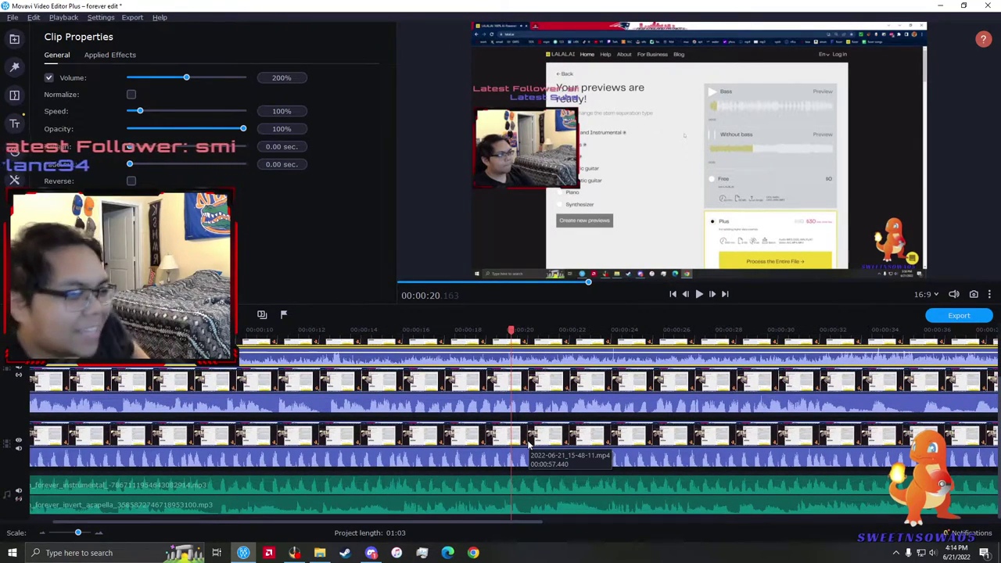
scroll(442, 438, up, 1)
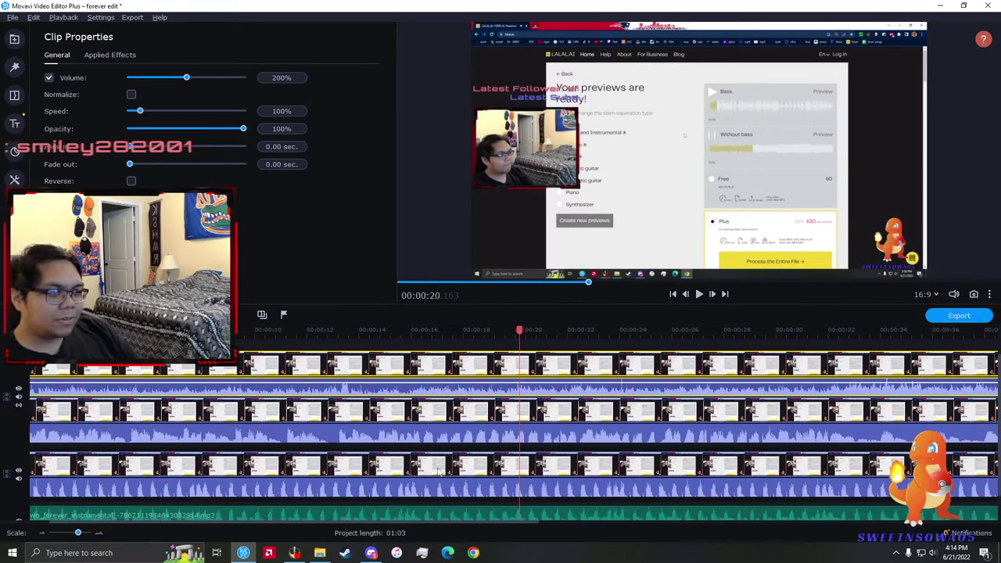
scroll(436, 363, left, 2)
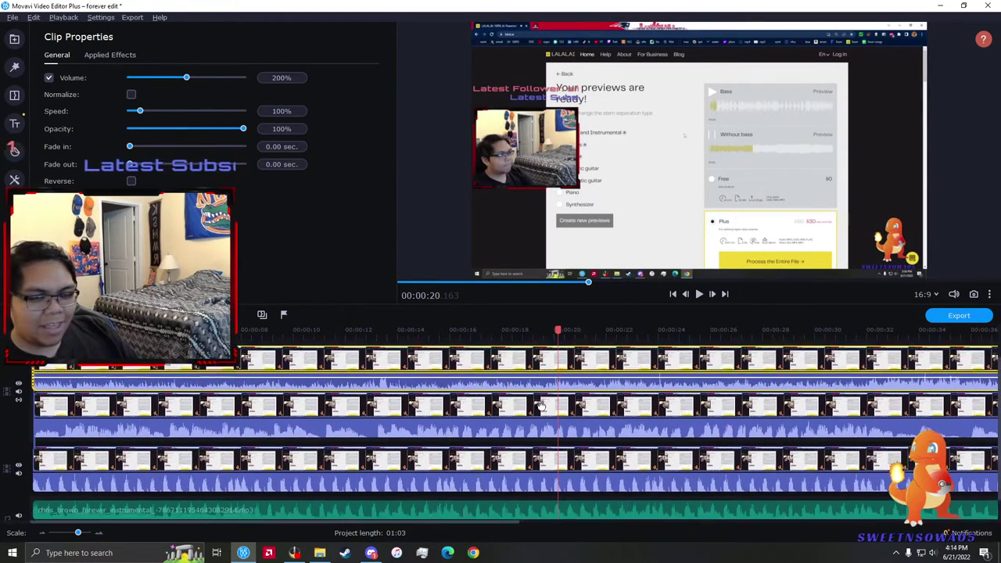
scroll(563, 450, up, 1)
scroll(568, 427, down, 2)
scroll(572, 431, up, 1)
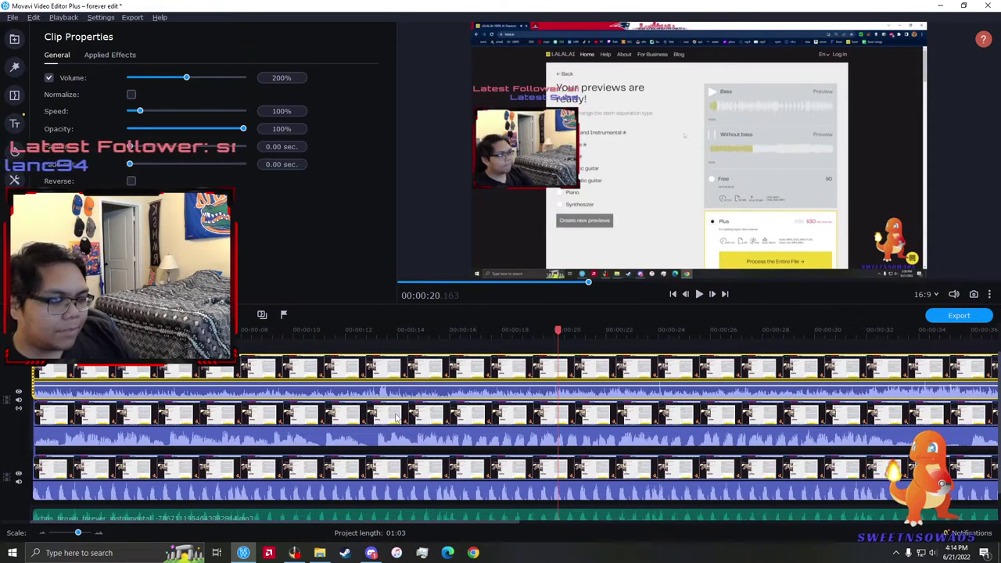
scroll(404, 415, down, 1)
scroll(416, 457, down, 1)
scroll(438, 422, up, 2)
drag(481, 348, 524, 480)
right_click(524, 480)
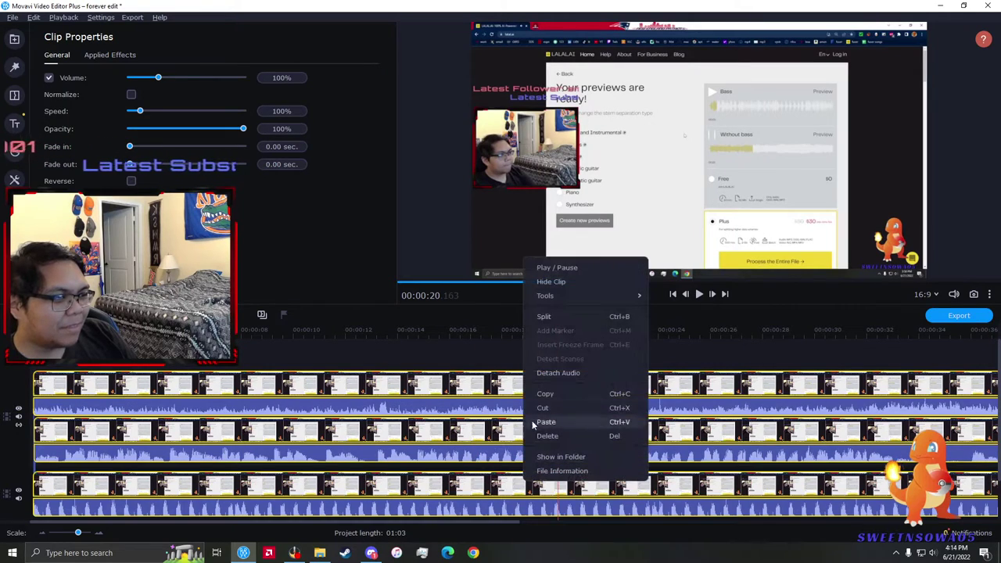
click(580, 283)
- Unmute the instrumental audio clip and play it alone from about 00:00:14 as a reference
right_click(482, 484)
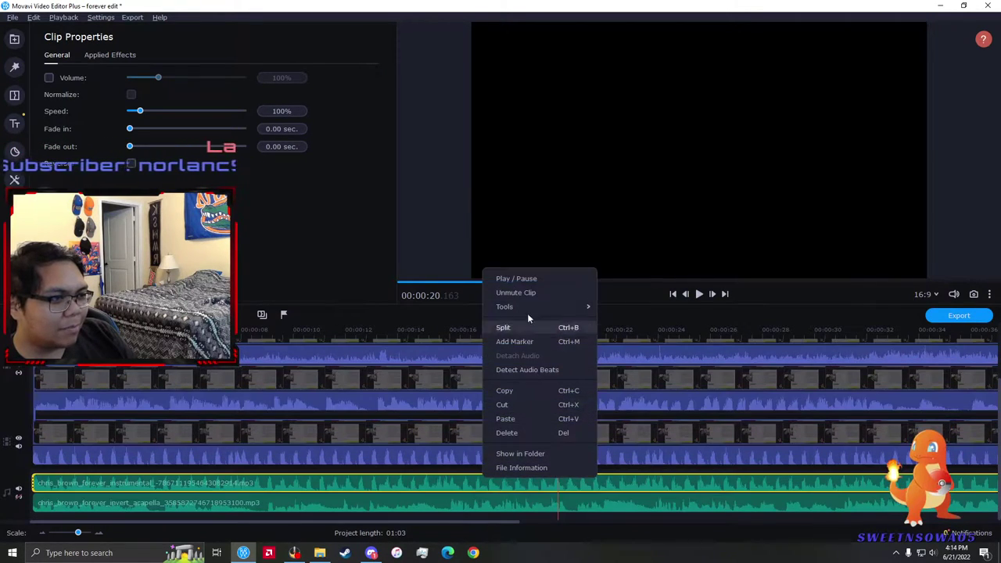
click(541, 290)
click(403, 490)
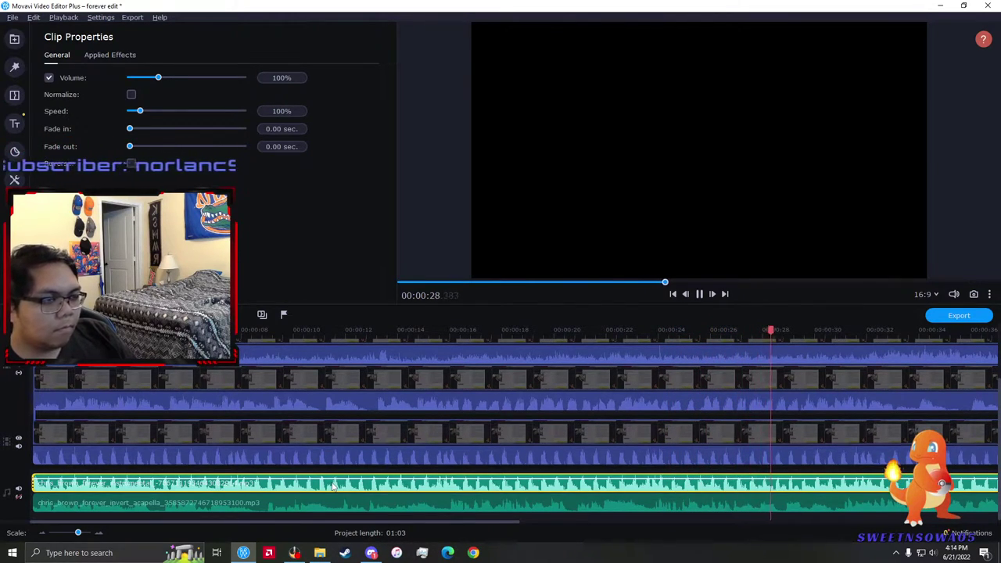
- Mute the instrumental audio clip again and show all three stem clips
right_click(333, 486)
click(356, 269)
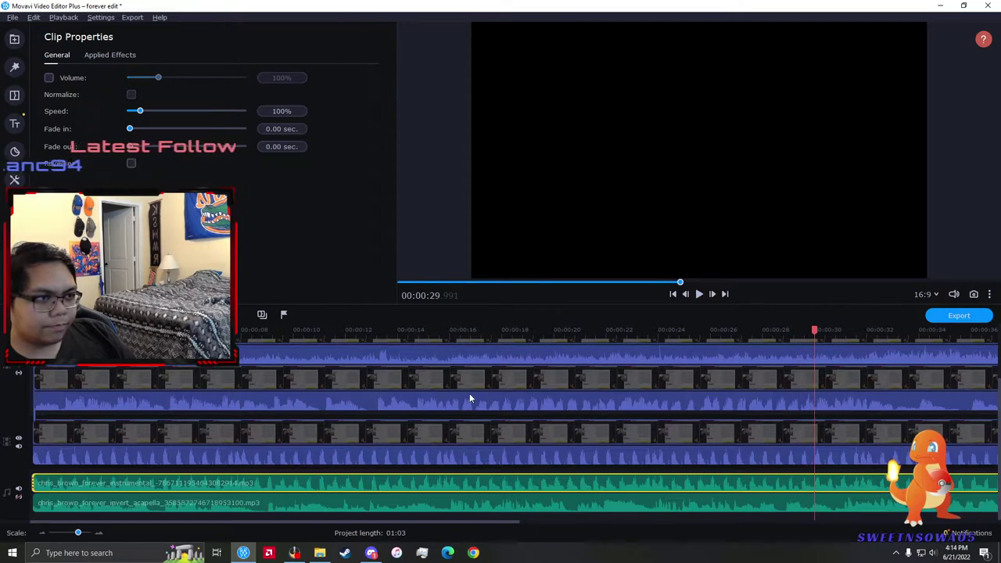
scroll(469, 399, up, 2)
click(536, 412)
key(ctrl+a)
right_click(551, 477)
click(639, 280)
- Play the three clips from about 00:00:17 and replay the stretch near 00:00:19 to compare their timing
click(475, 394)
key(space)
scroll(479, 399, up, 2)
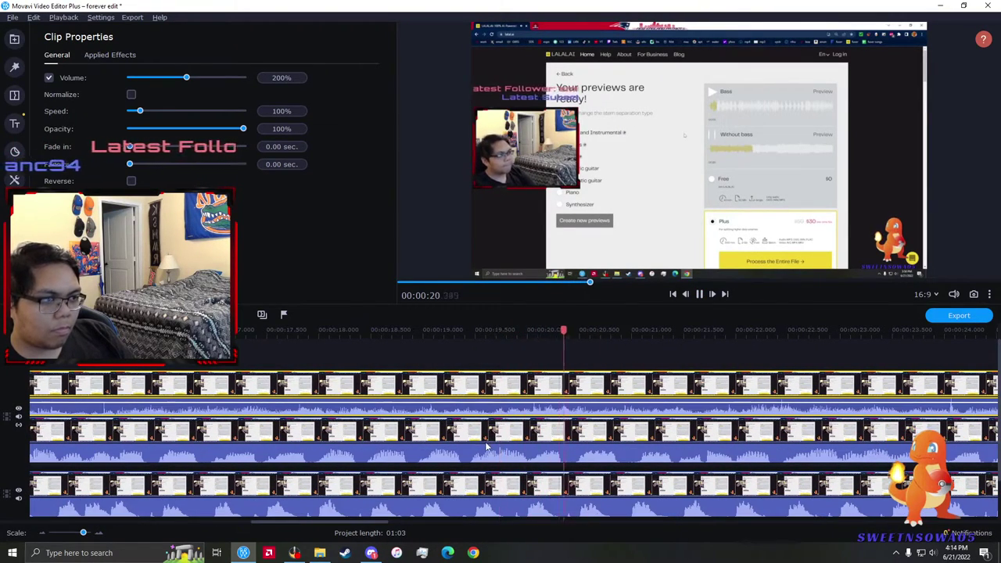
click(442, 441)
click(399, 446)
click(373, 435)
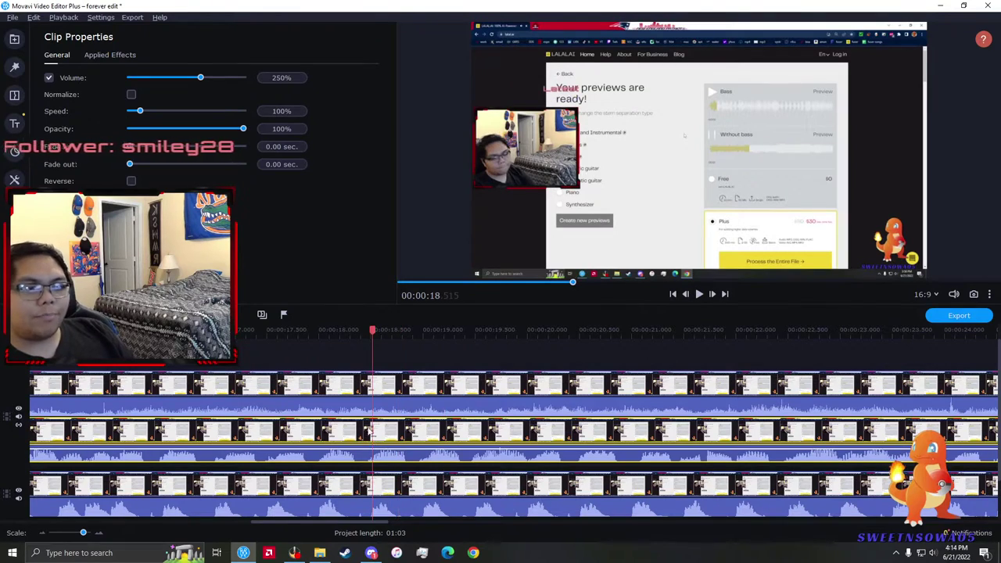
- Hide the upper overlay clip and play the lower overlay and main-track clips from about 00:00:18 to check their sync
right_click(372, 390)
click(428, 188)
click(325, 435)
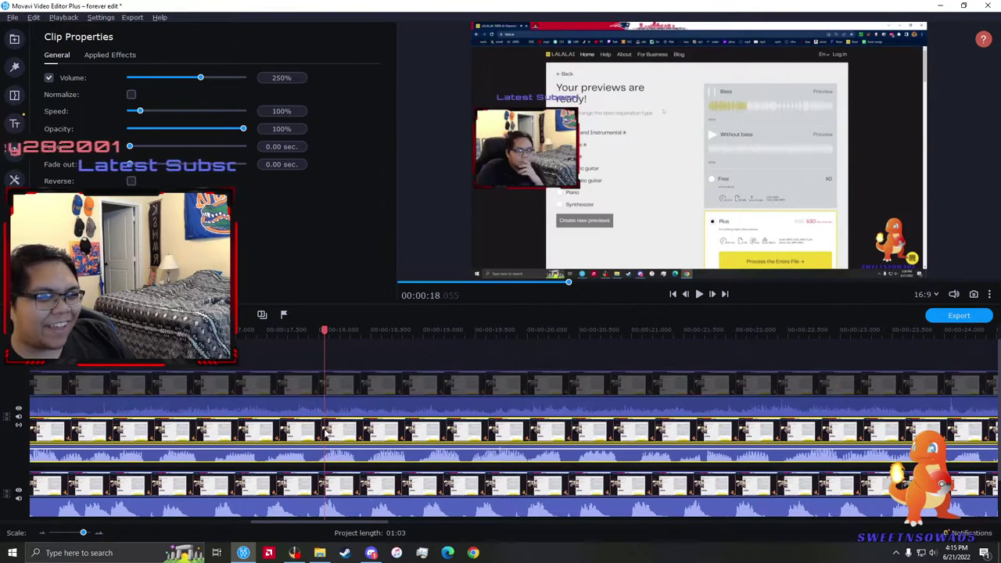
key(space)
scroll(330, 435, up, 2)
scroll(329, 432, down, 2)
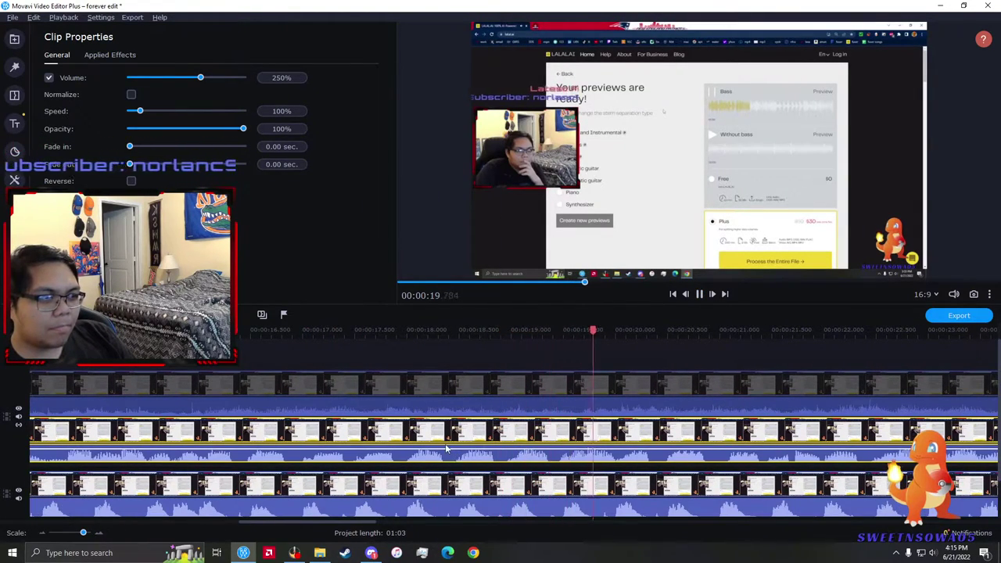
- Nudge the lower overlay clip slightly later and play it with the main-track clip from the start
scroll(420, 446, up, 1)
drag(427, 435, 439, 431)
key(Home)
scroll(446, 432, down, 1)
key(space)
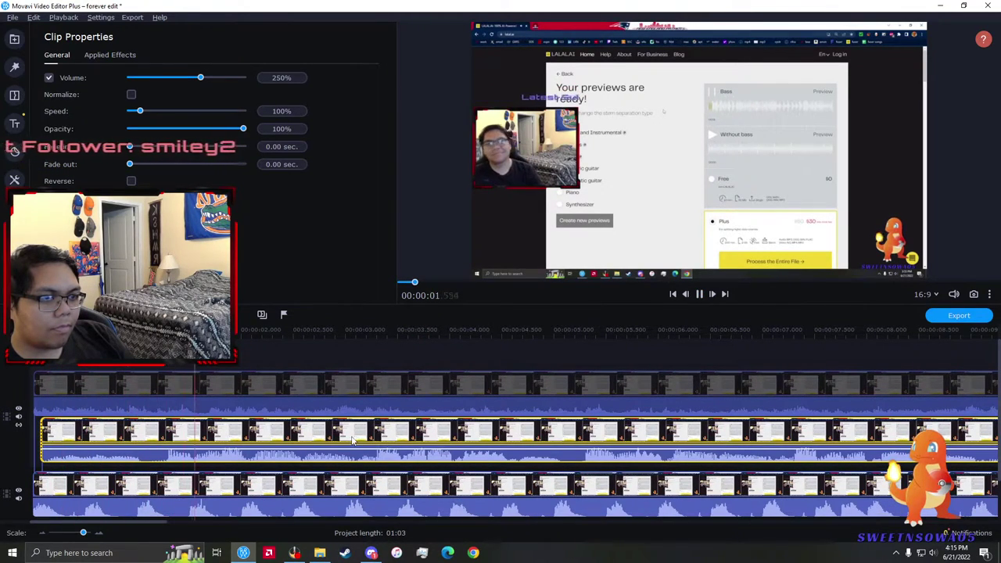
- Continue checking the lower overlay clip against the main track, skipping ahead to about 00:00:11 and 00:00:15
scroll(352, 441, down, 1)
scroll(353, 441, down, 1)
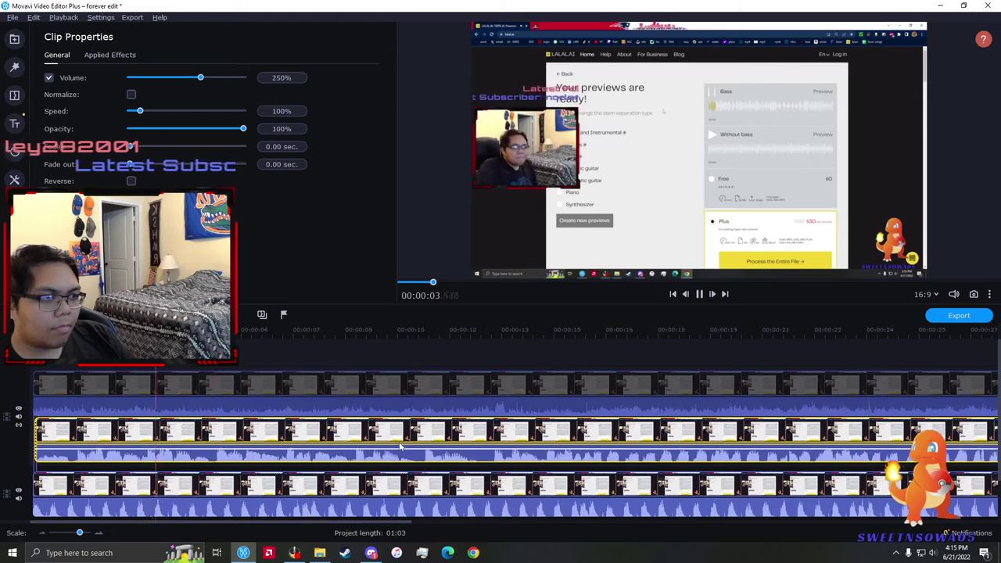
click(424, 445)
click(565, 442)
scroll(565, 442, down, 1)
scroll(565, 442, up, 1)
scroll(556, 443, down, 1)
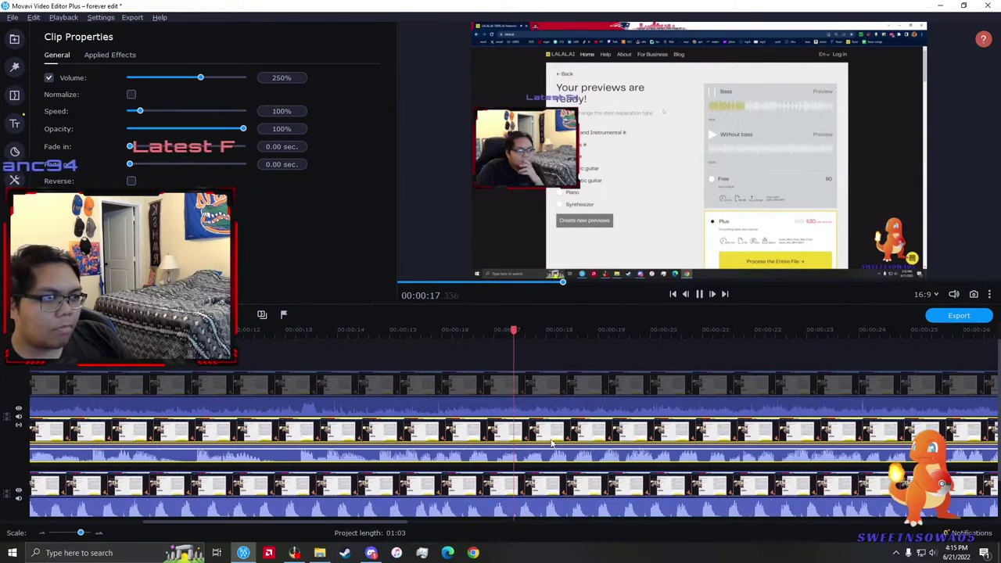
- Show the upper overlay clip again and replay all three clips from about 00:00:19.6
right_click(485, 392)
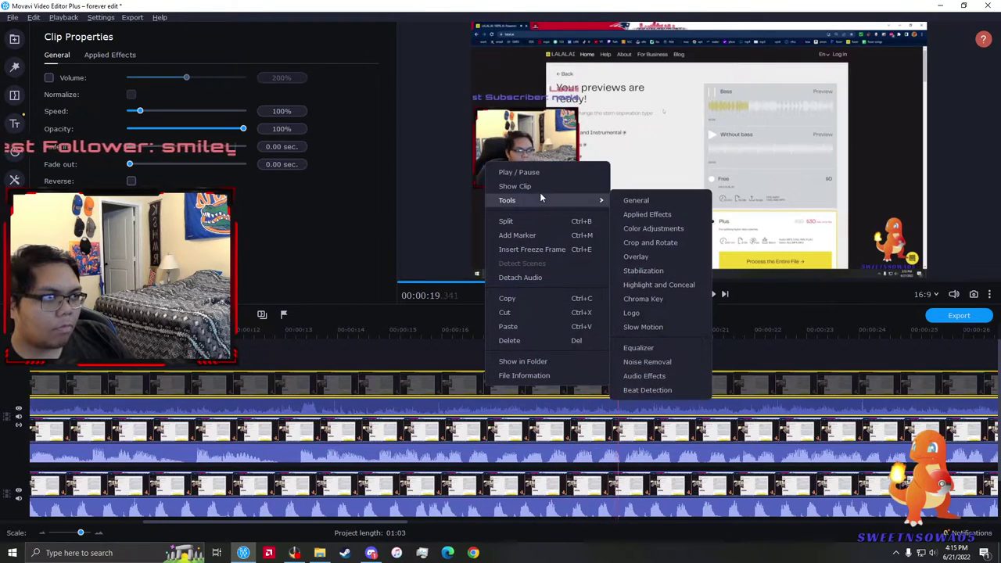
click(539, 187)
scroll(496, 397, up, 2)
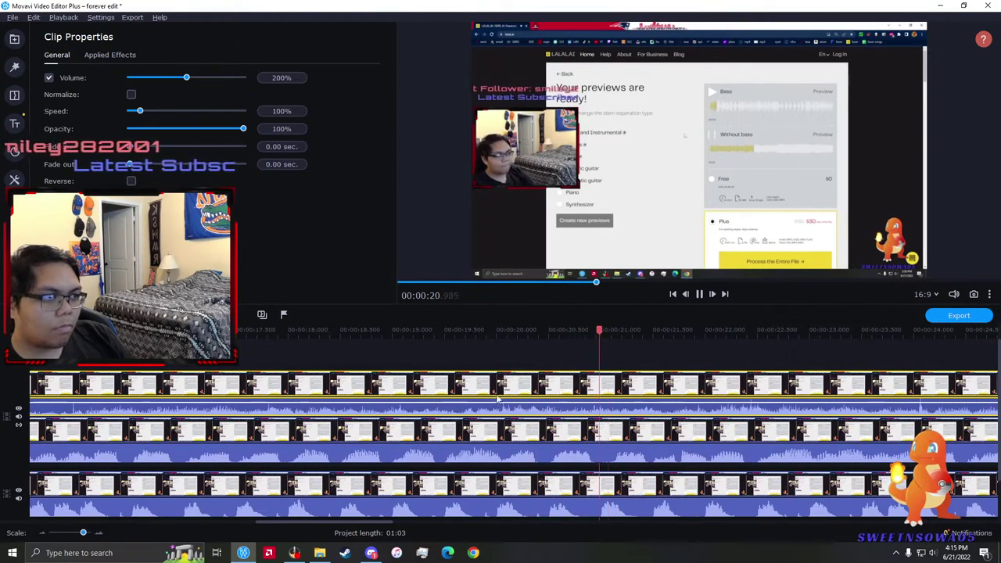
click(460, 397)
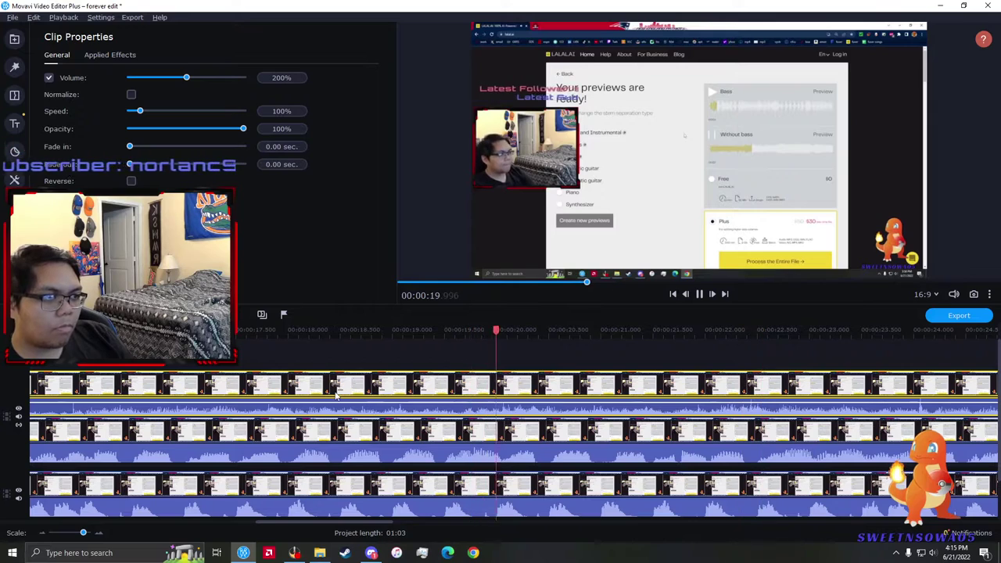
scroll(418, 396, down, 2)
scroll(407, 395, up, 1)
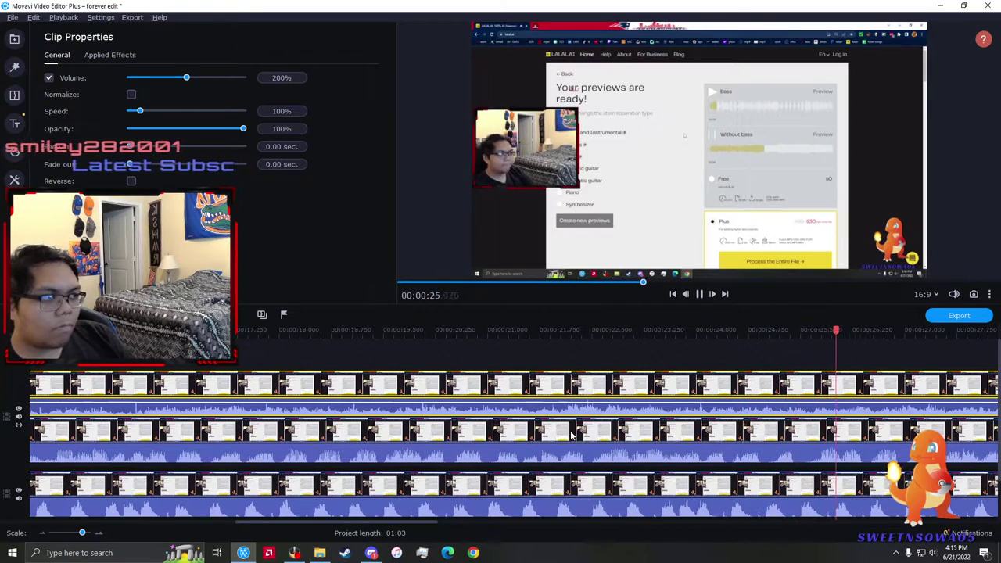
- Listen to the three clips from about 00:00:26 to 00:00:41 to check that they stay in sync
scroll(569, 433, down, 4)
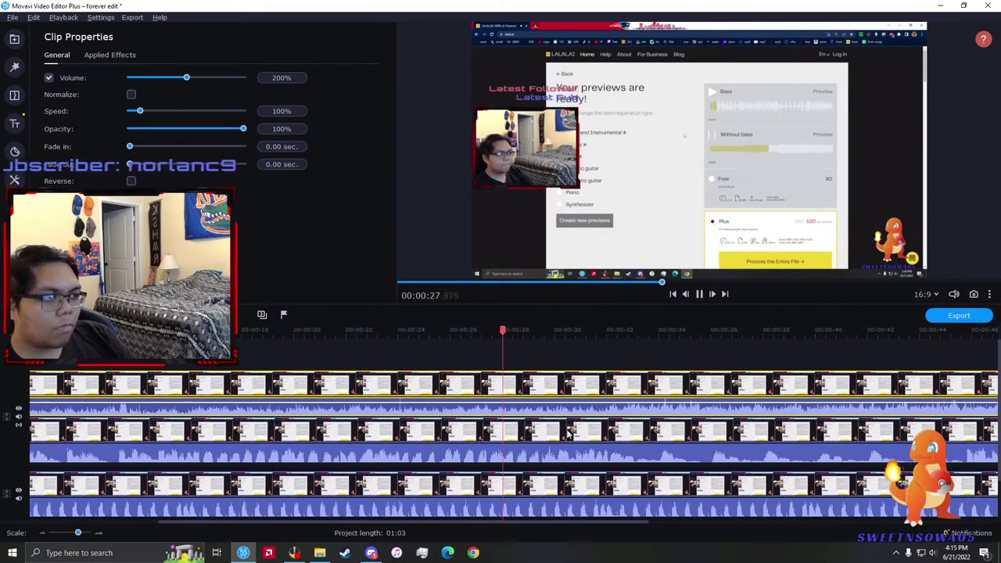
scroll(544, 432, up, 3)
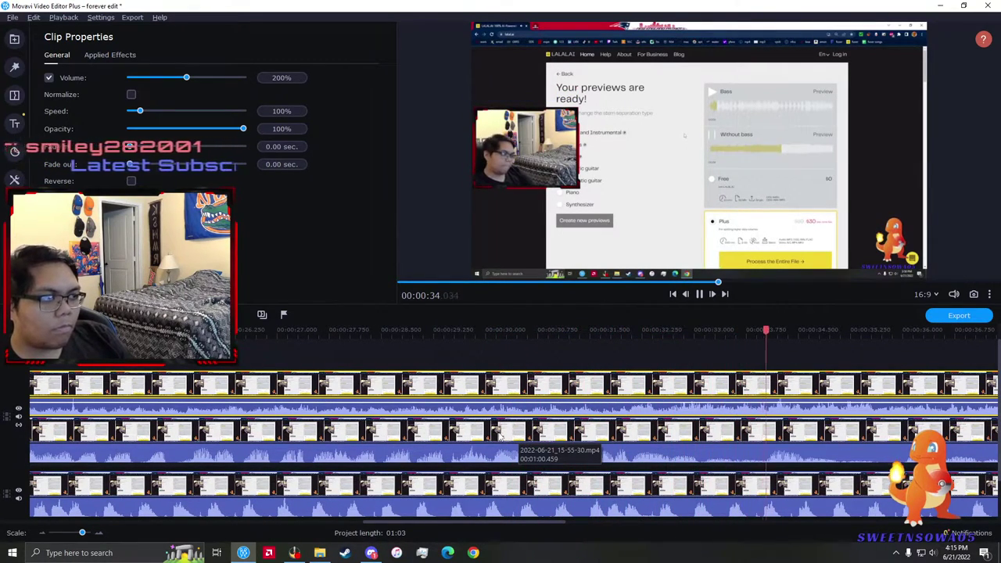
scroll(750, 441, down, 2)
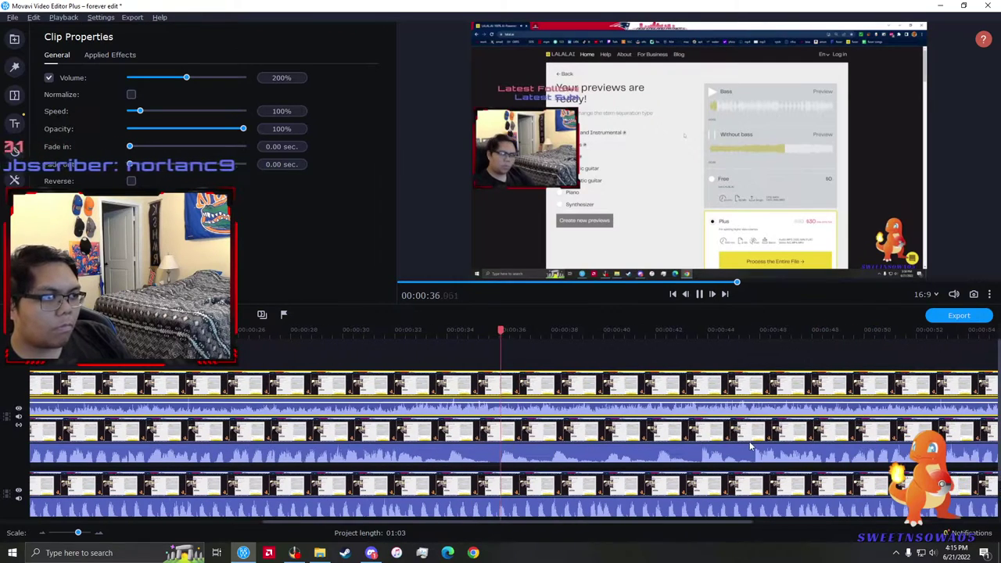
scroll(579, 443, down, 2)
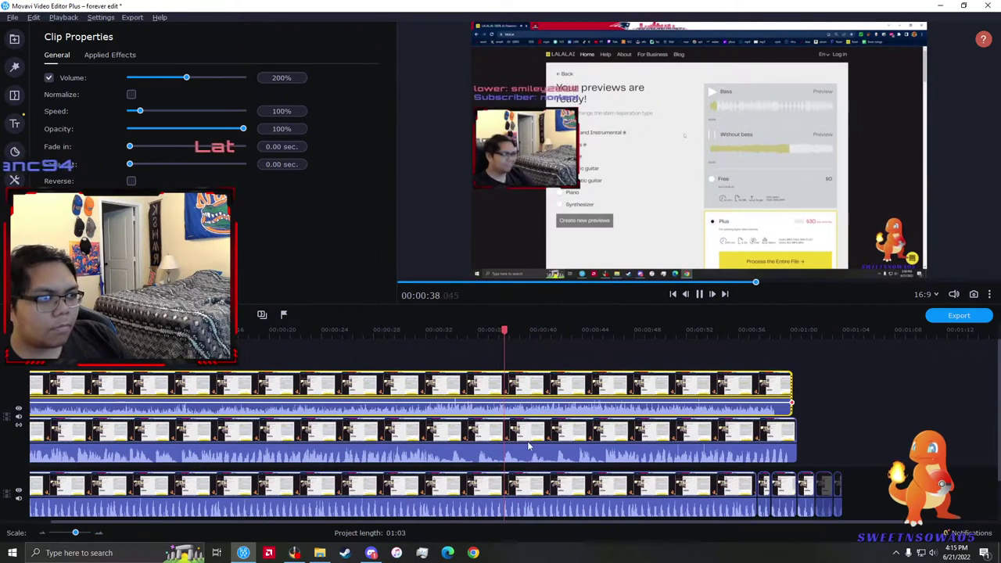
scroll(391, 426, up, 1)
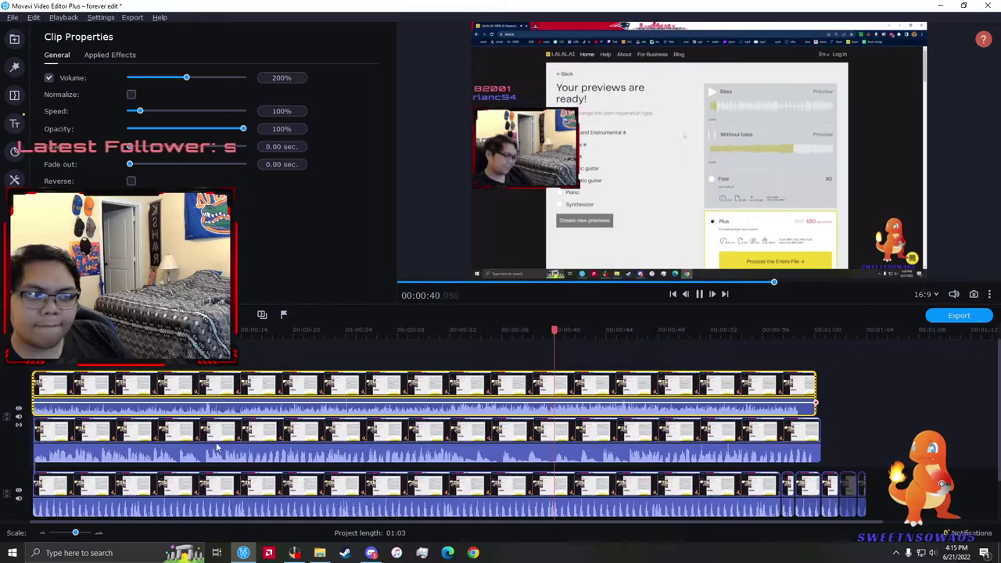
- Select the lower overlay clip and replay the three clips from about 00:00:14, examining their waveforms up close
click(218, 441)
scroll(317, 435, up, 2)
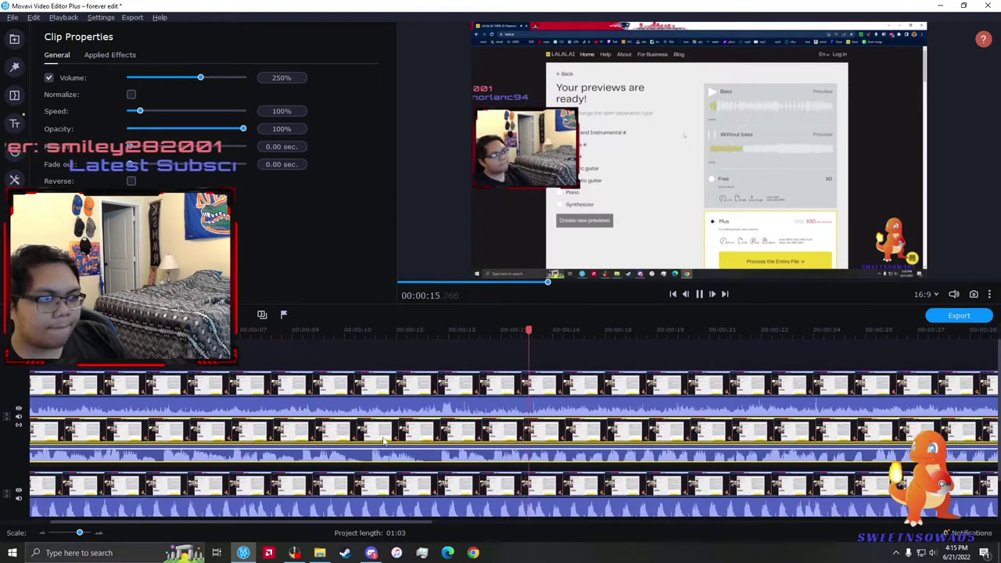
scroll(492, 443, up, 3)
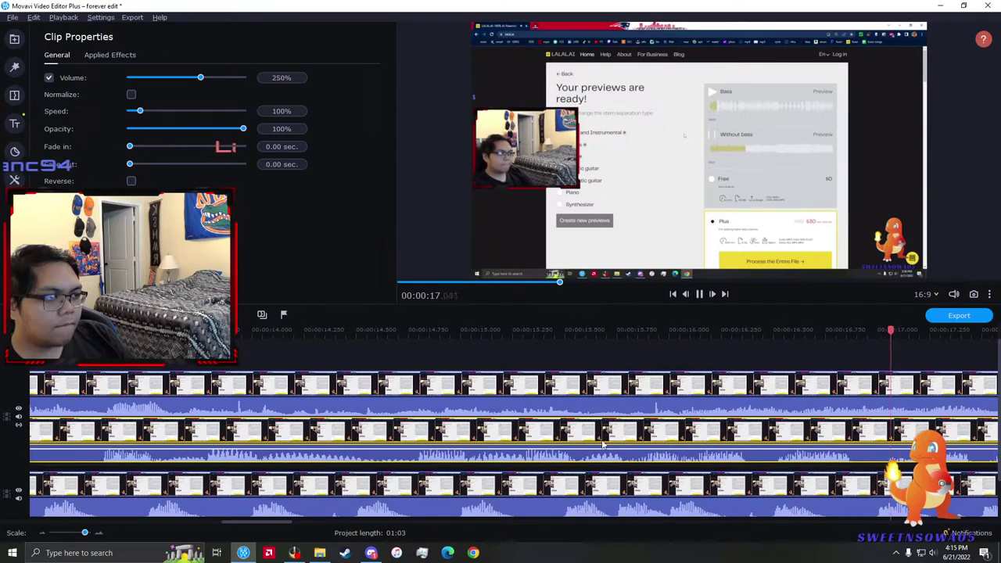
- Select the upper overlay clip and replay the three clips around 00:00:17.9, examining their waveforms up close
scroll(602, 444, down, 2)
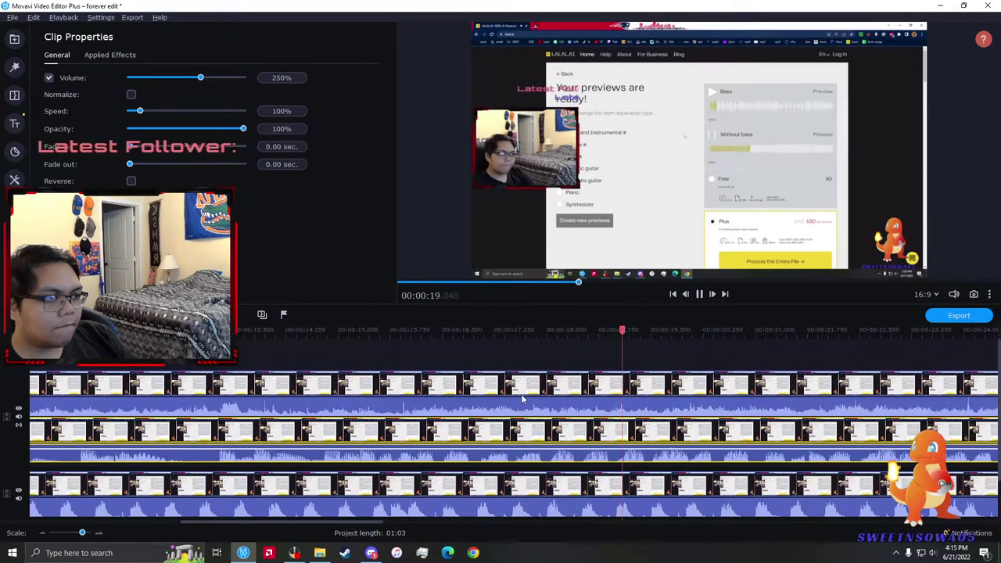
click(523, 399)
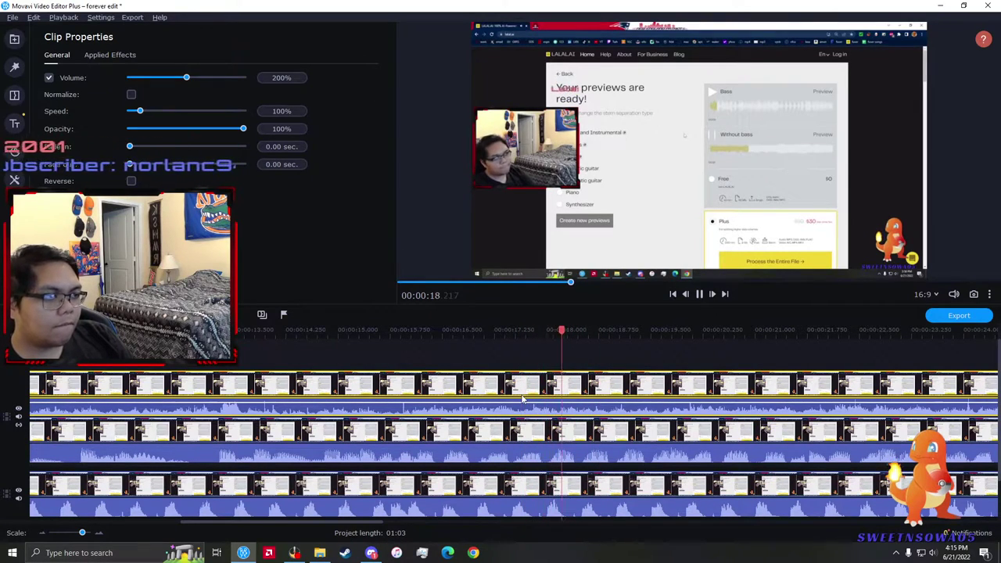
scroll(523, 399, up, 1)
scroll(471, 397, up, 2)
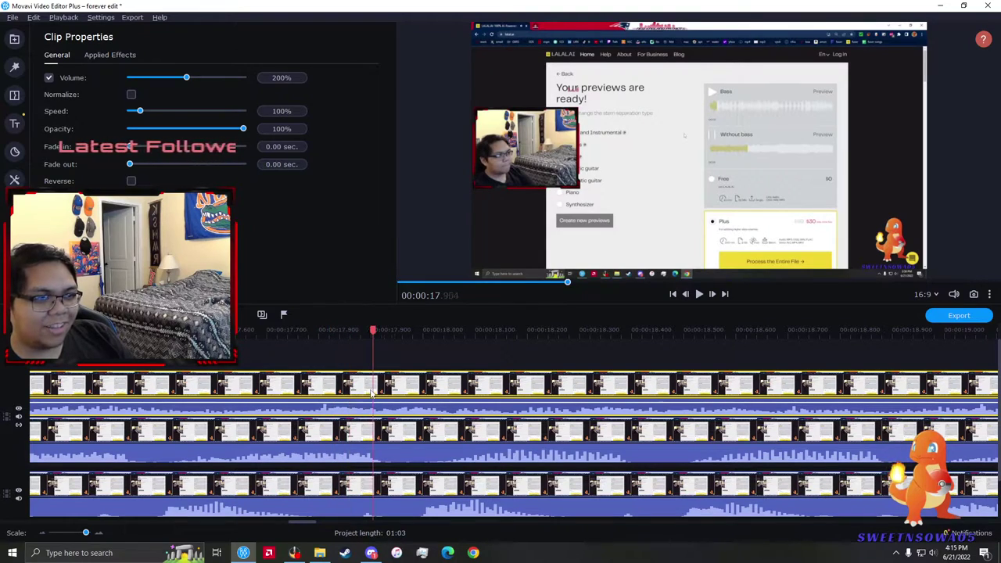
click(358, 393)
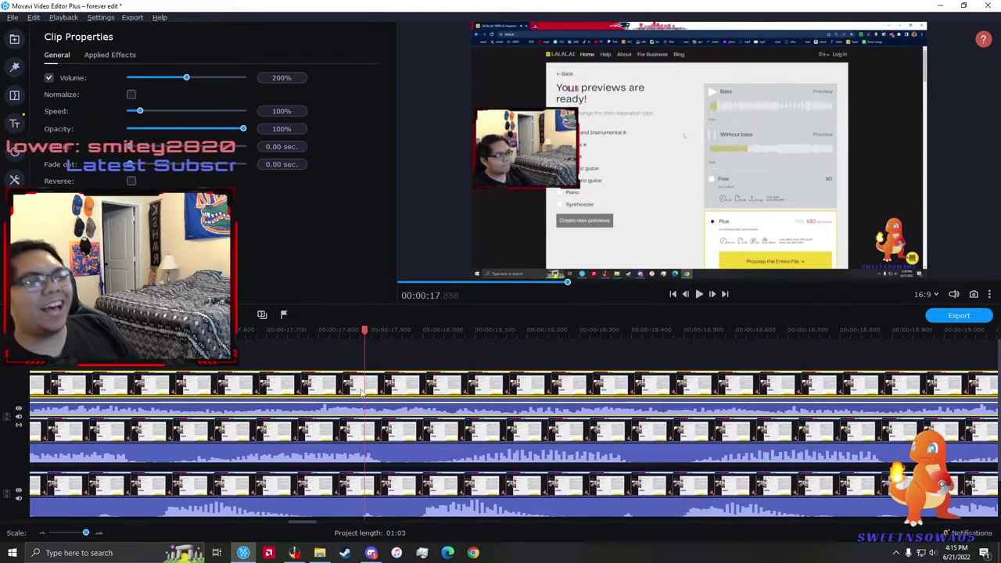
- Hide the lower overlay clip and replay the upper overlay clip against the main track from about 00:00:17.8
right_click(405, 439)
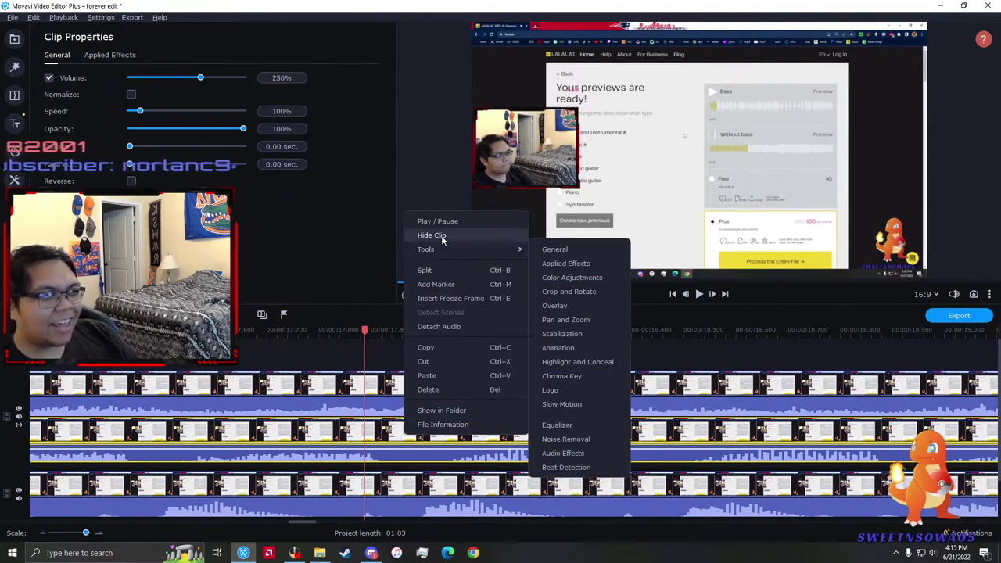
click(441, 235)
click(309, 397)
key(space)
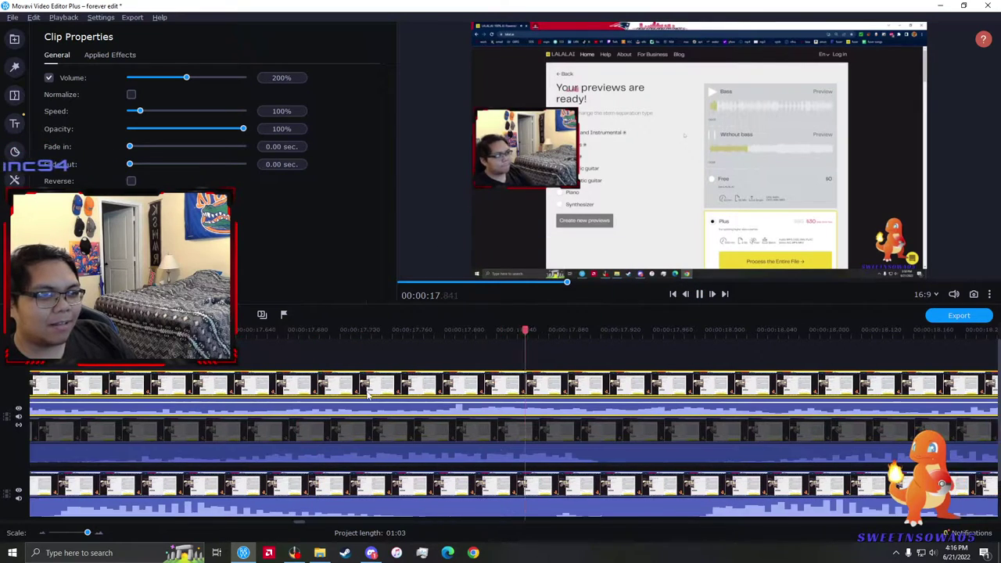
scroll(467, 388, down, 2)
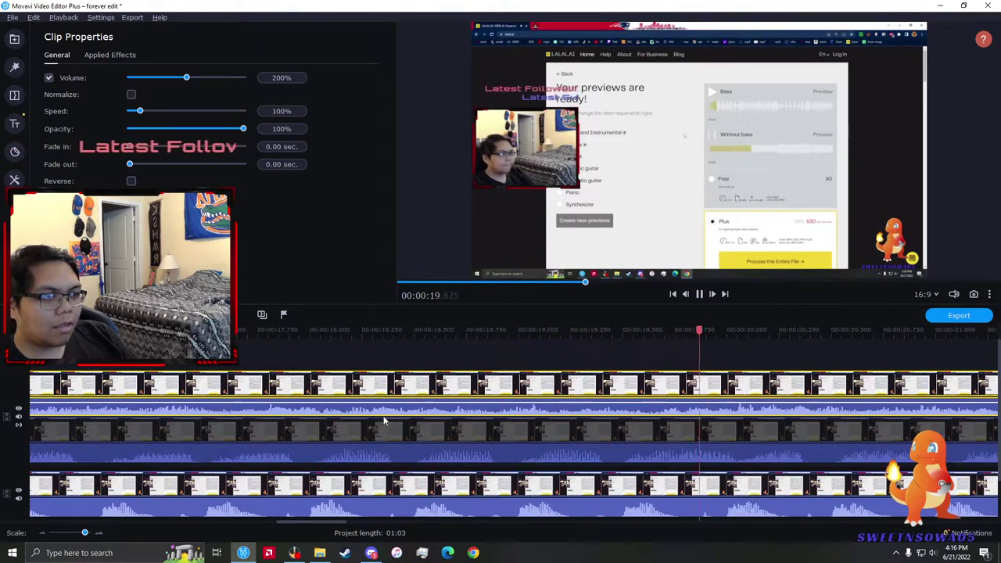
key(space)
- Nudge the upper overlay clip slightly later and replay it with the main track from the start of the project
scroll(385, 384, up, 2)
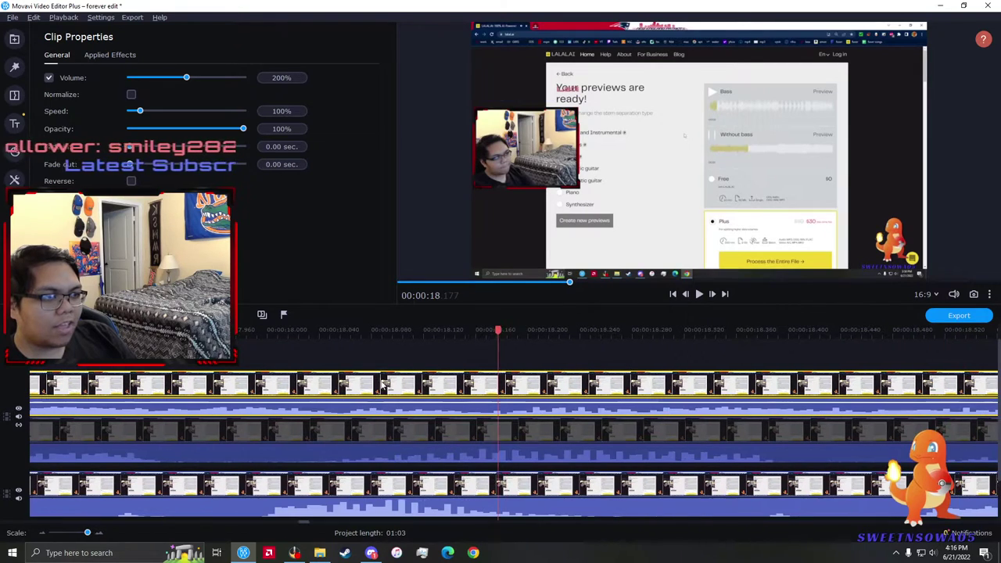
drag(385, 384, 395, 383)
key(Home)
scroll(395, 384, down, 3)
key(space)
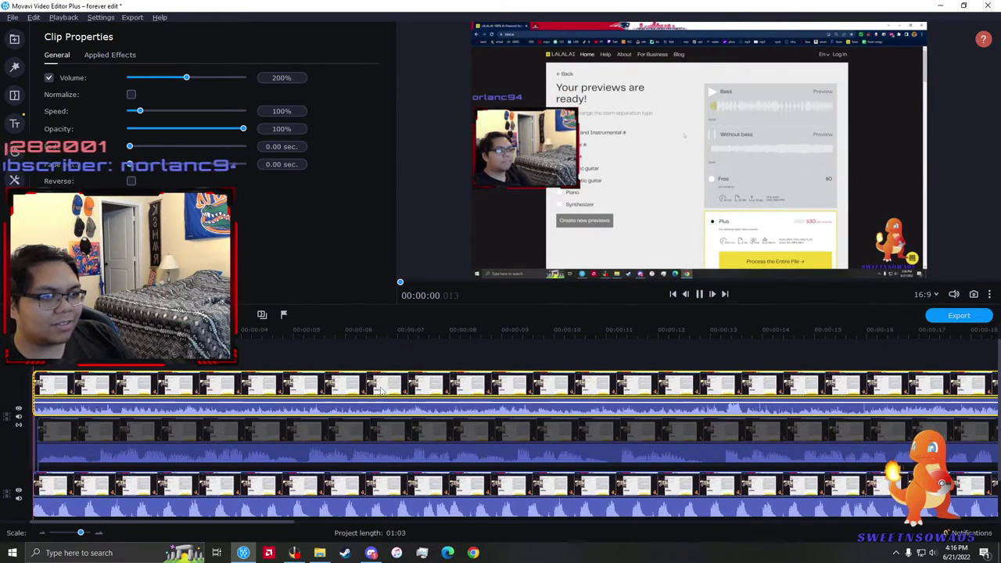
scroll(372, 401, up, 2)
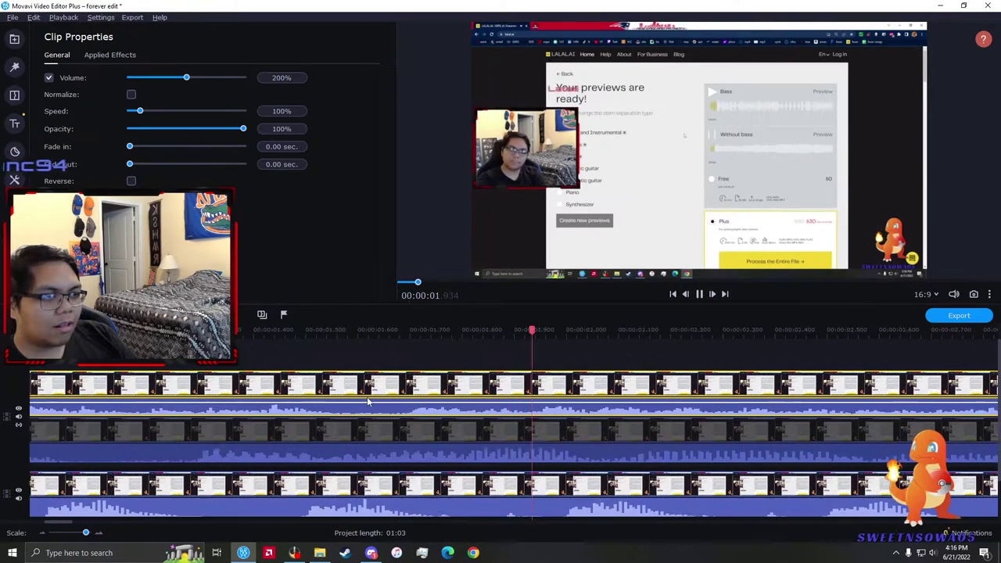
scroll(368, 401, down, 2)
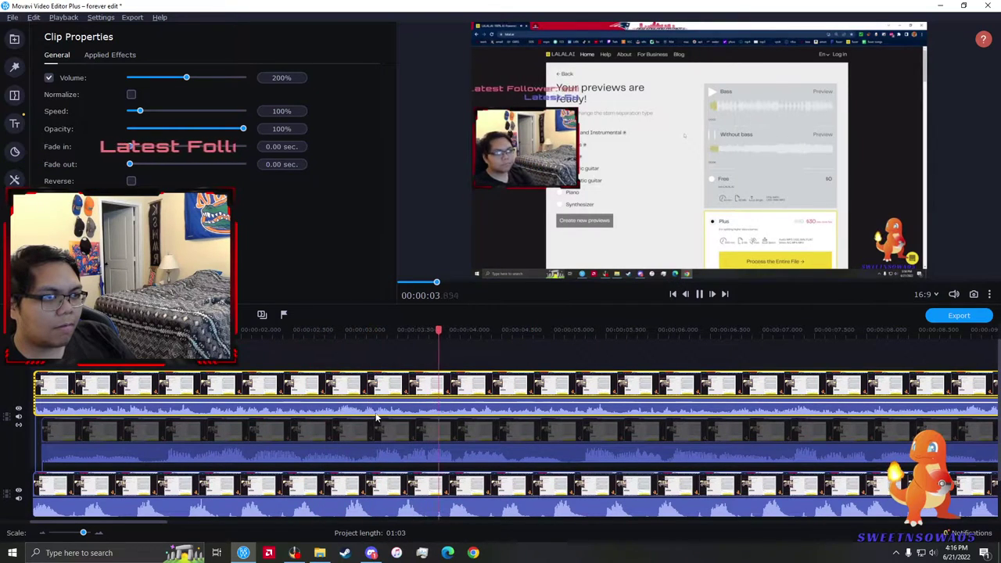
- Examine the upper overlay clip's waveform up close at about 00:00:03.4 and replay it with the main track from there
click(378, 401)
key(space)
click(378, 402)
click(388, 401)
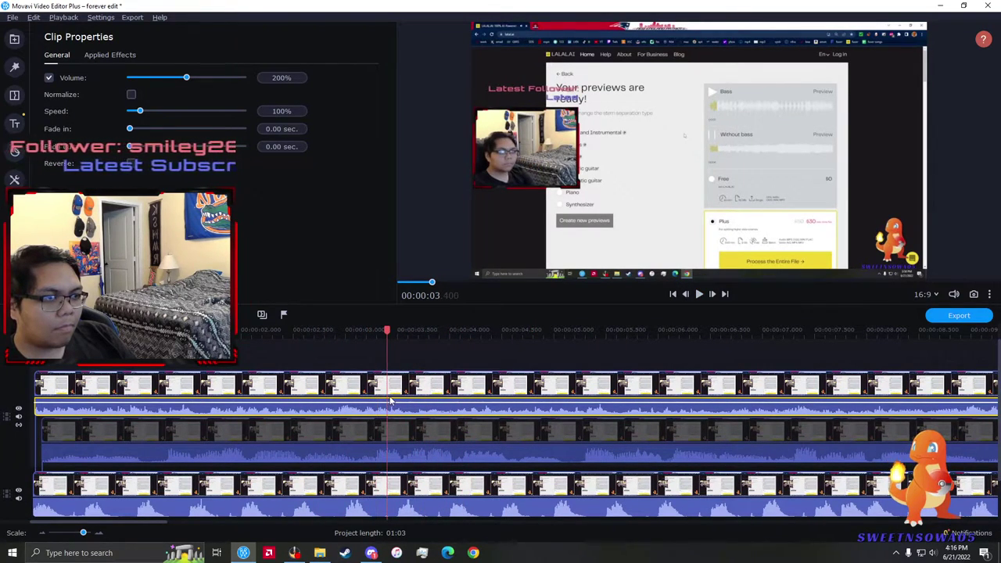
scroll(391, 401, up, 2)
click(478, 397)
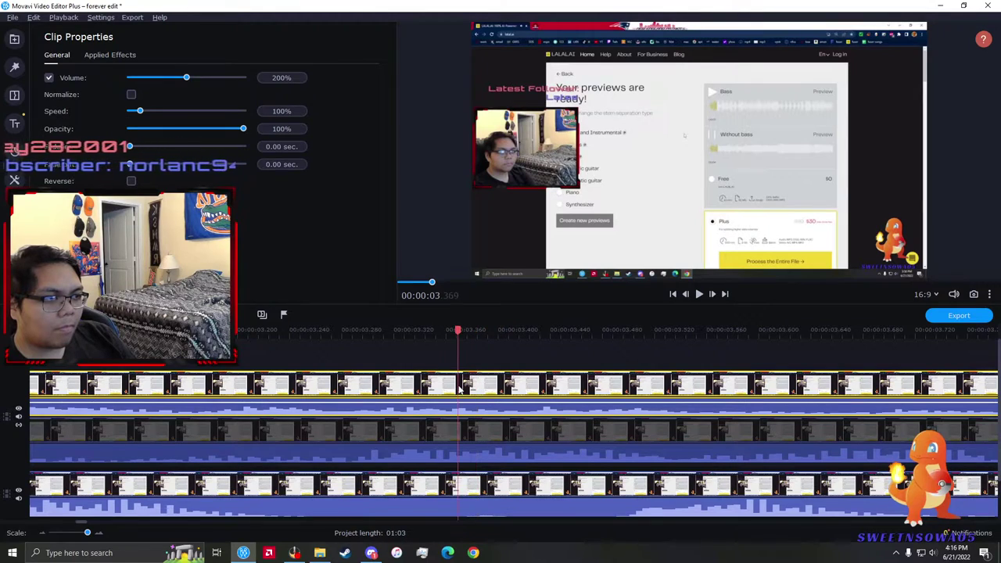
scroll(438, 402, down, 3)
key(space)
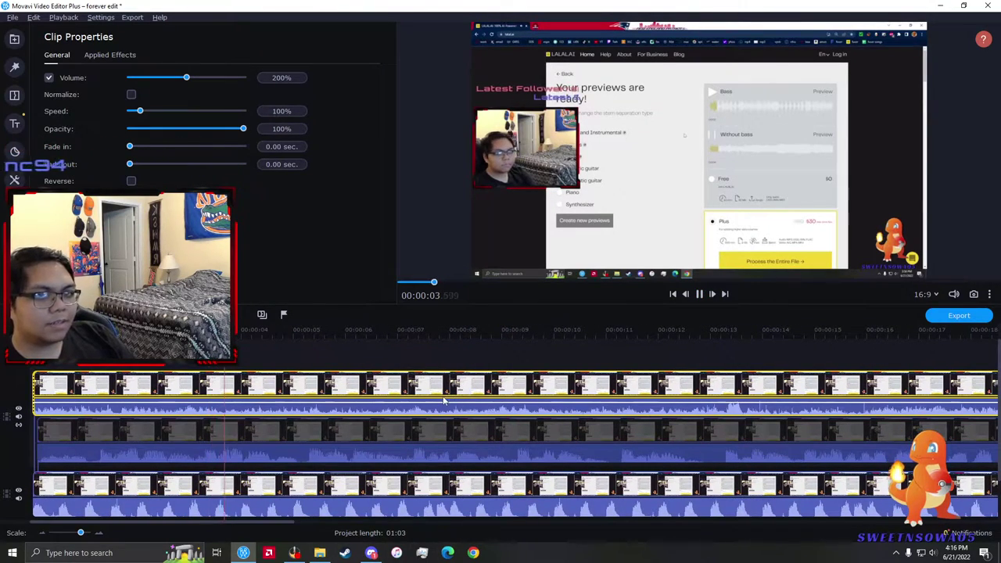
- Continue checking the upper overlay clip against the main track, skipping ahead to about 00:00:11 and 00:00:13.5
scroll(397, 417, right, 2)
click(466, 392)
click(595, 395)
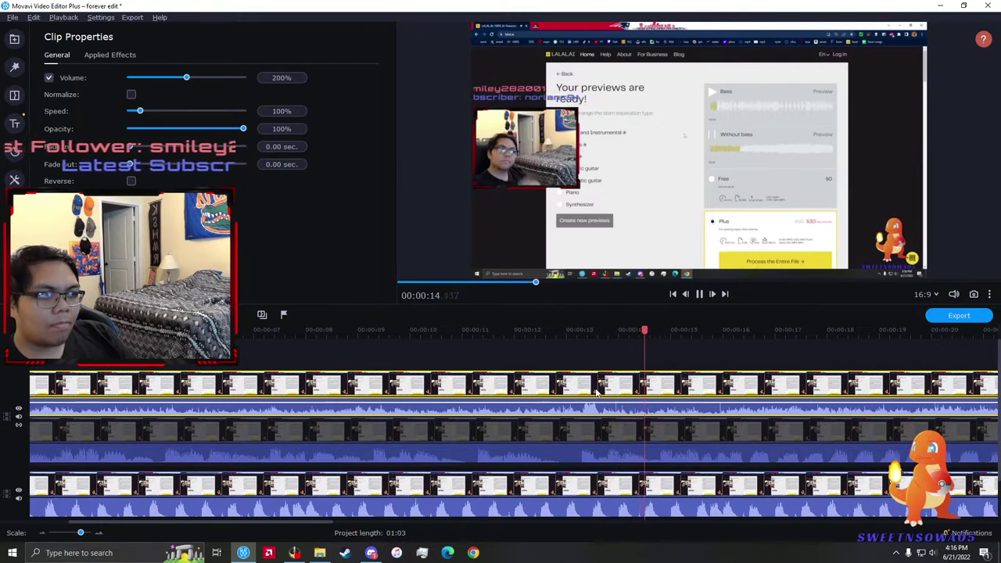
- Nudge the top video clip slightly later near the 14-second mark to line its audio up with the other tracks
click(597, 395)
key(space)
scroll(493, 391, up, 3)
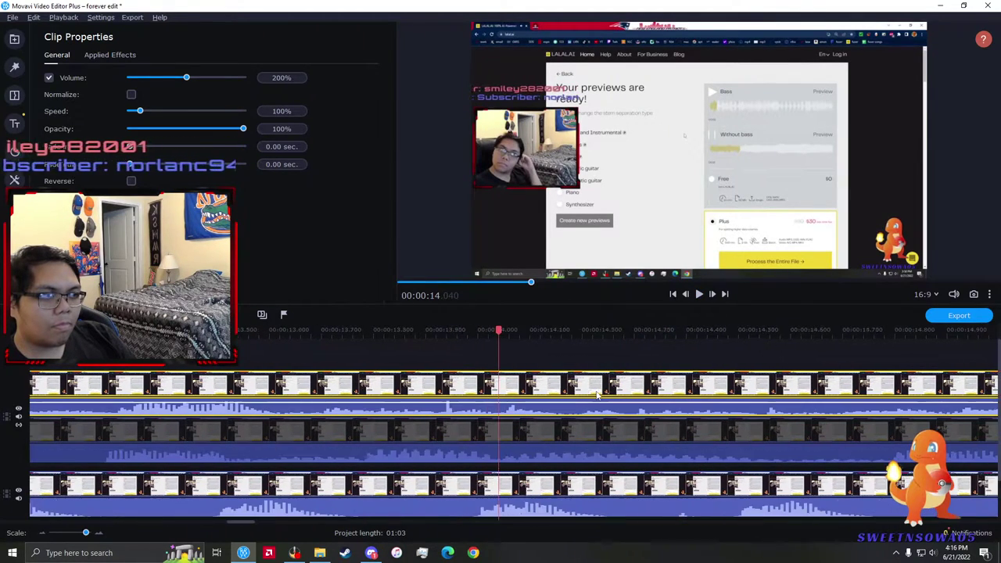
scroll(491, 389, down, 2)
click(440, 387)
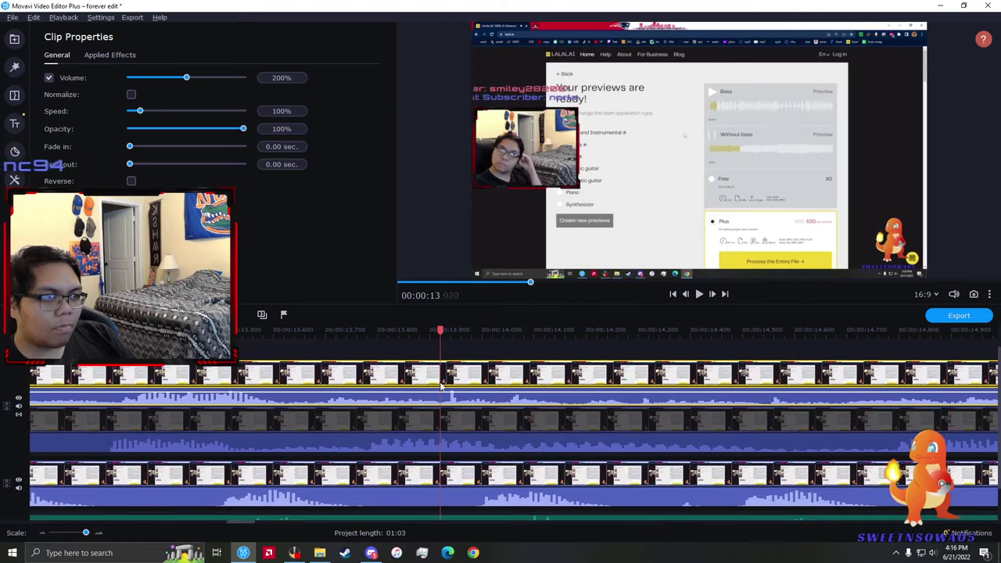
click(640, 389)
drag(675, 382, 687, 381)
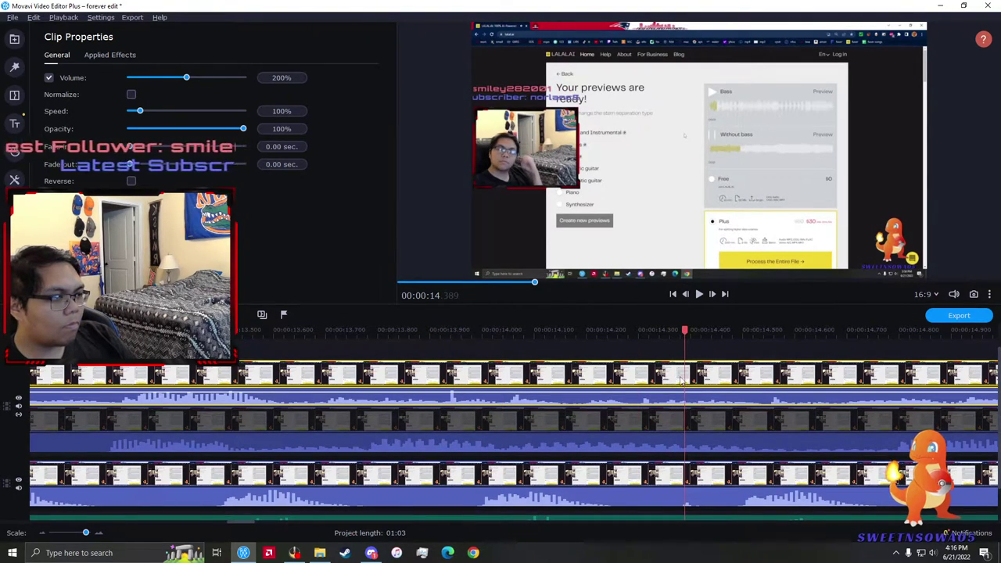
scroll(485, 389, down, 2)
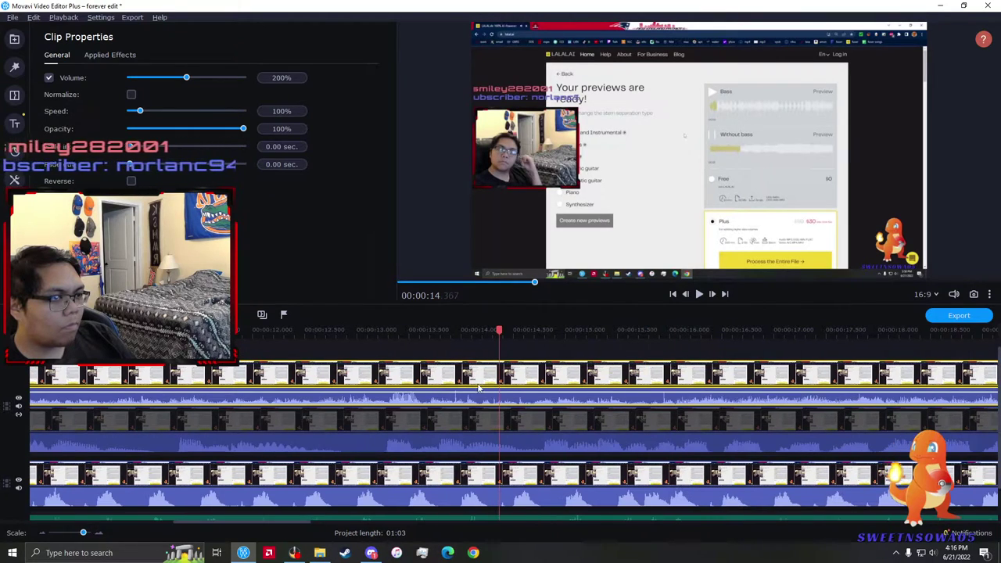
scroll(413, 383, up, 3)
drag(407, 380, 416, 378)
- Play from the beginning and shift the top video clip so it starts at about 0.007 seconds
key(Home)
key(space)
scroll(212, 409, down, 3)
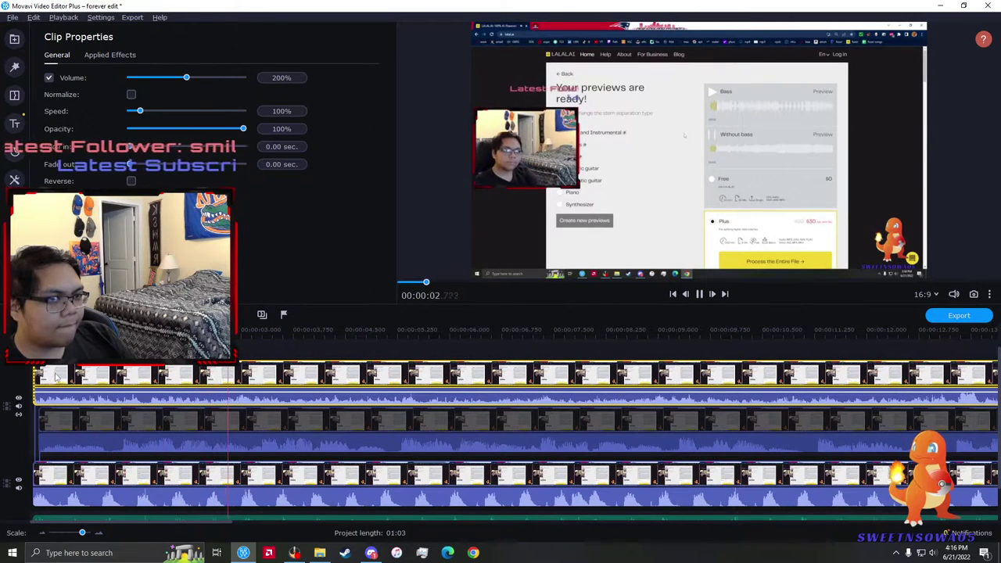
scroll(56, 377, up, 3)
drag(236, 381, 246, 382)
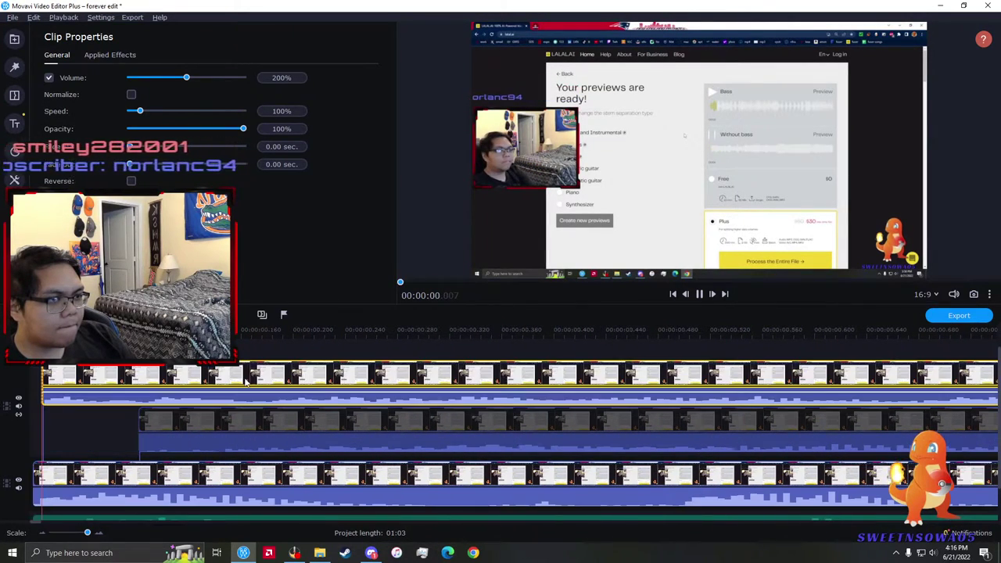
scroll(245, 381, down, 2)
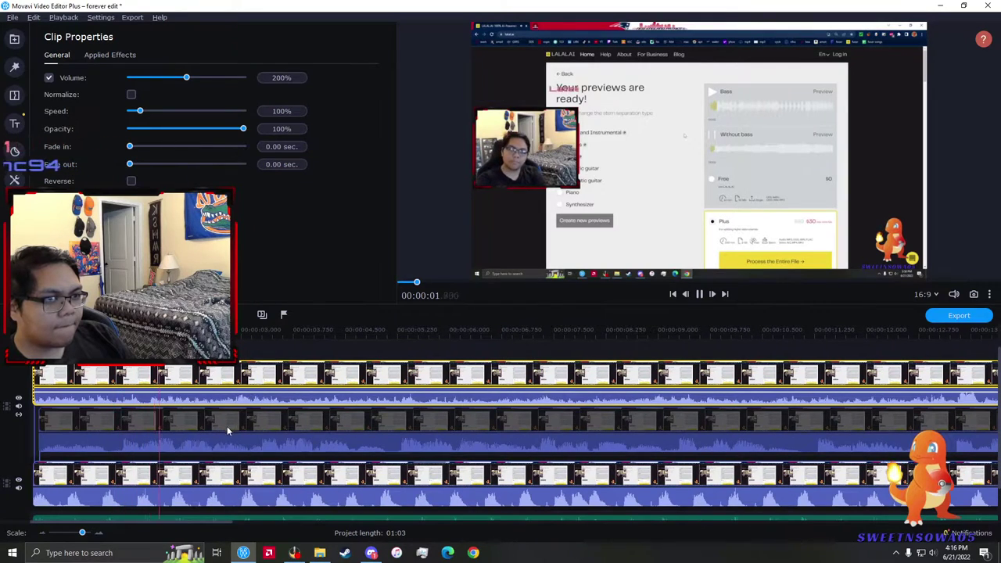
scroll(389, 398, down, 1)
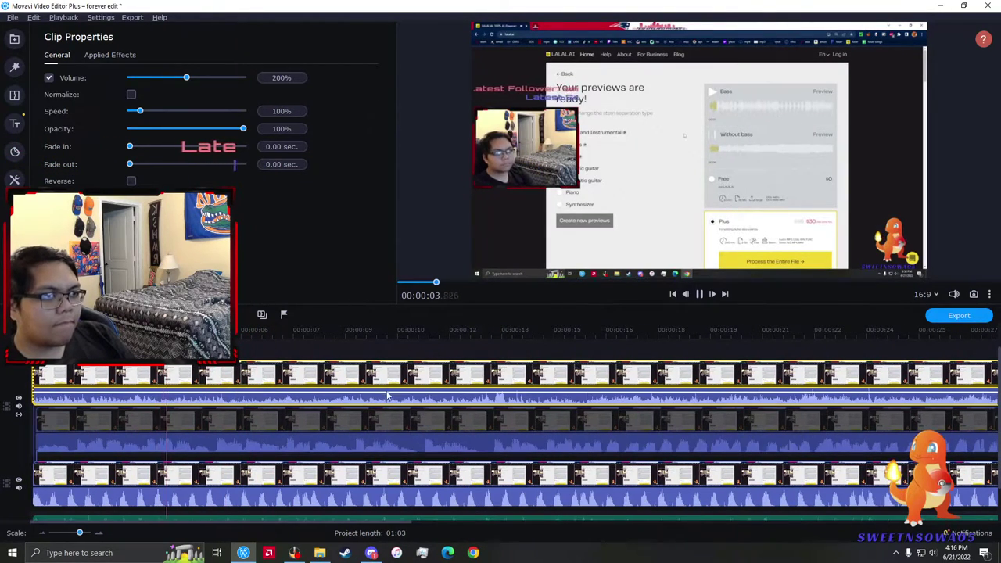
- Hide the bottom video clip and show it again during playback
right_click(198, 485)
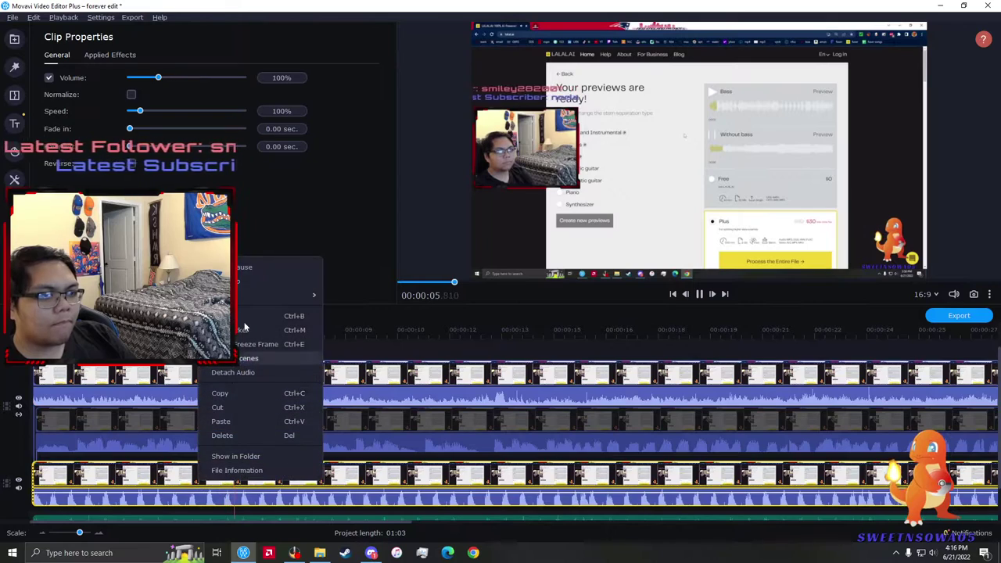
click(248, 289)
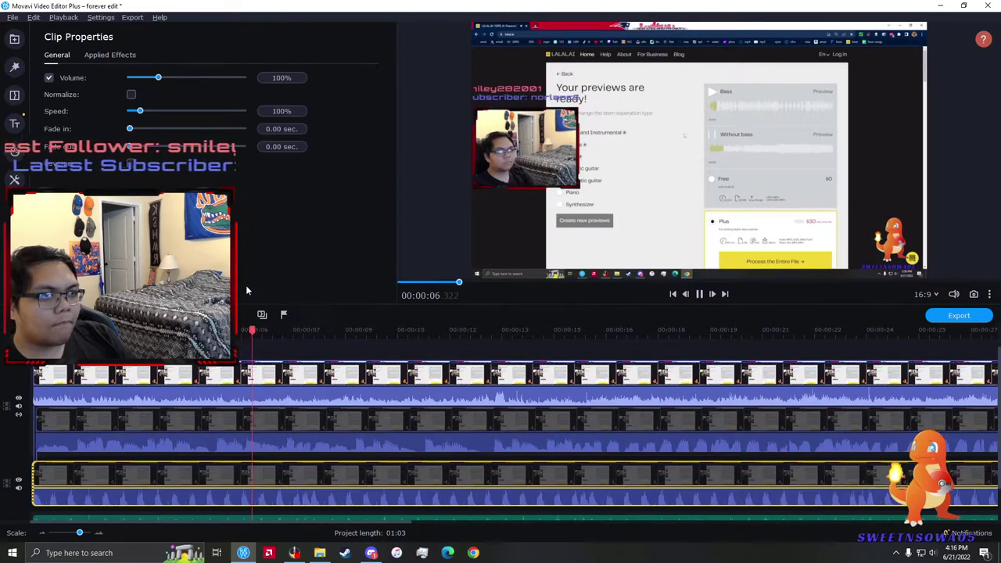
right_click(242, 472)
click(288, 273)
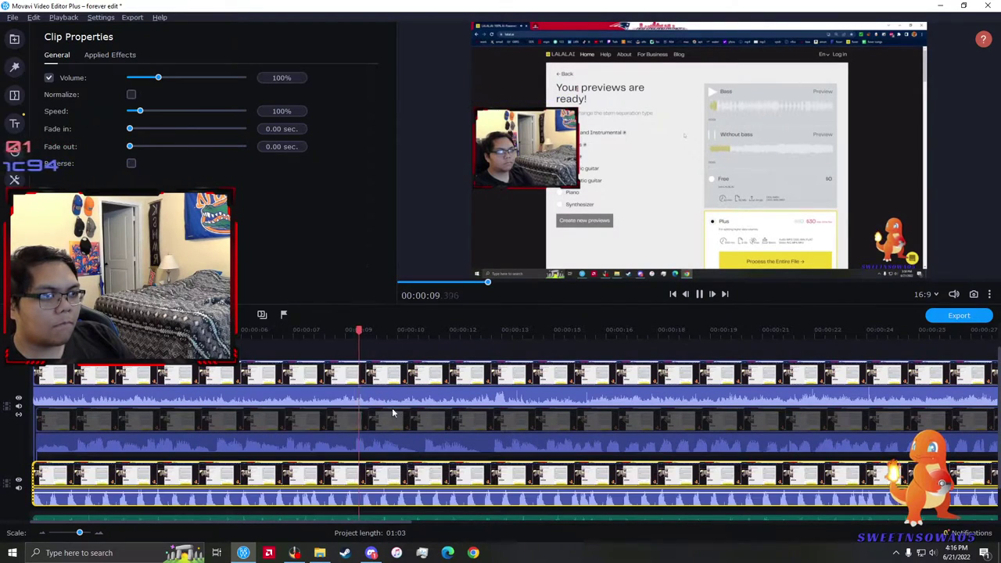
- Show the hidden middle video clip so it plays together with the top and bottom clips
scroll(376, 417, down, 1)
click(423, 379)
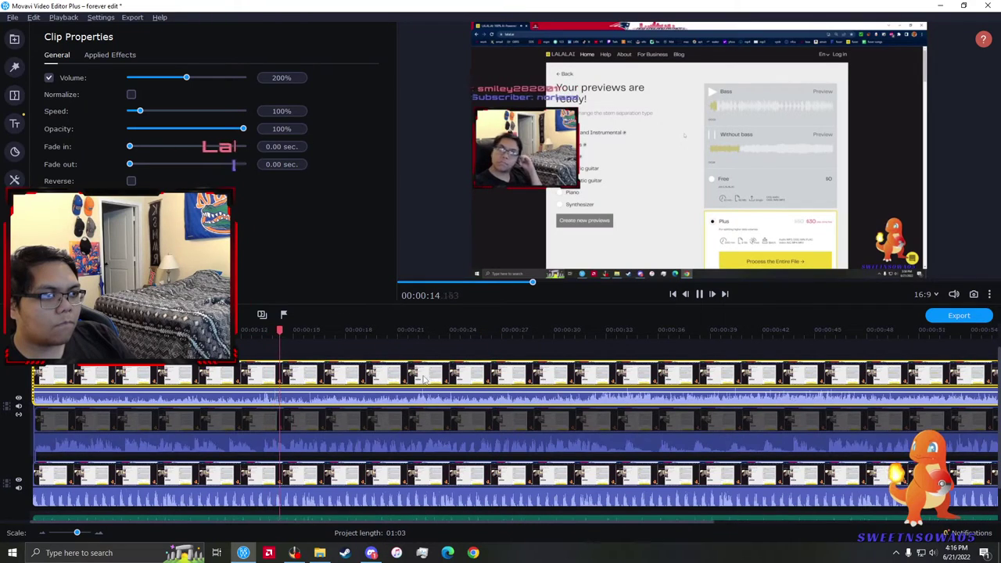
right_click(441, 426)
click(382, 348)
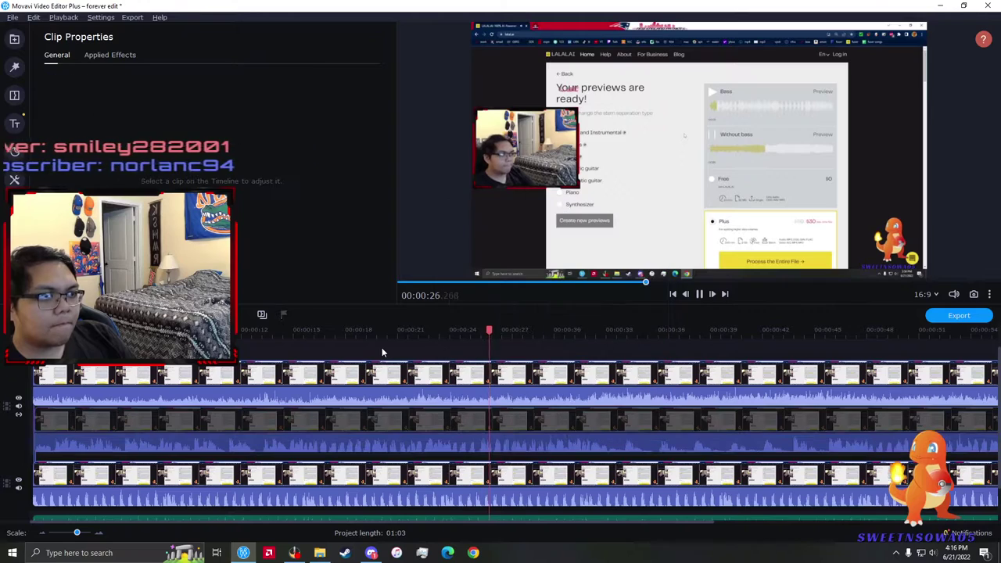
right_click(435, 423)
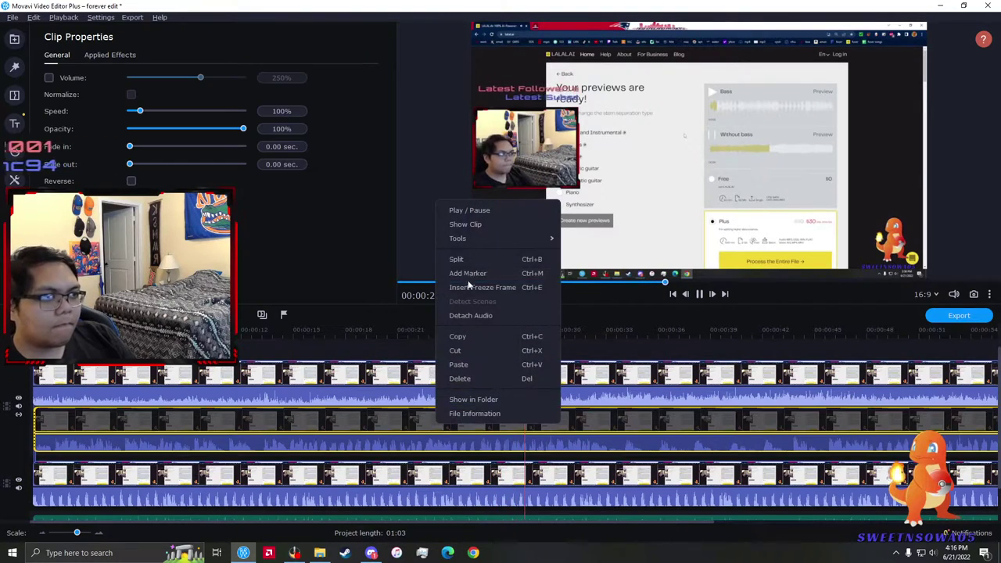
click(480, 224)
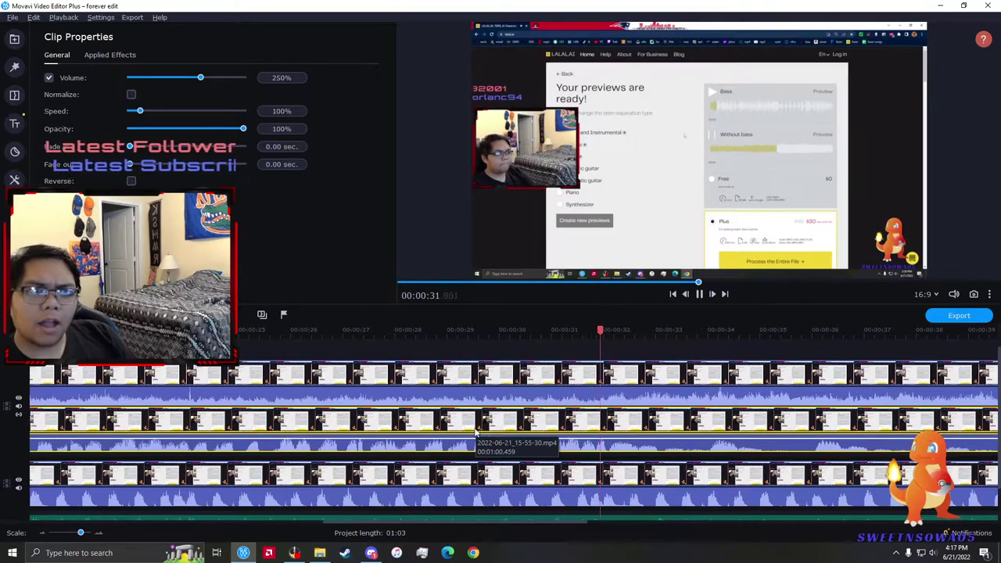
- Pause playback and replay the section around 34 seconds to check how the three clips sync
click(594, 353)
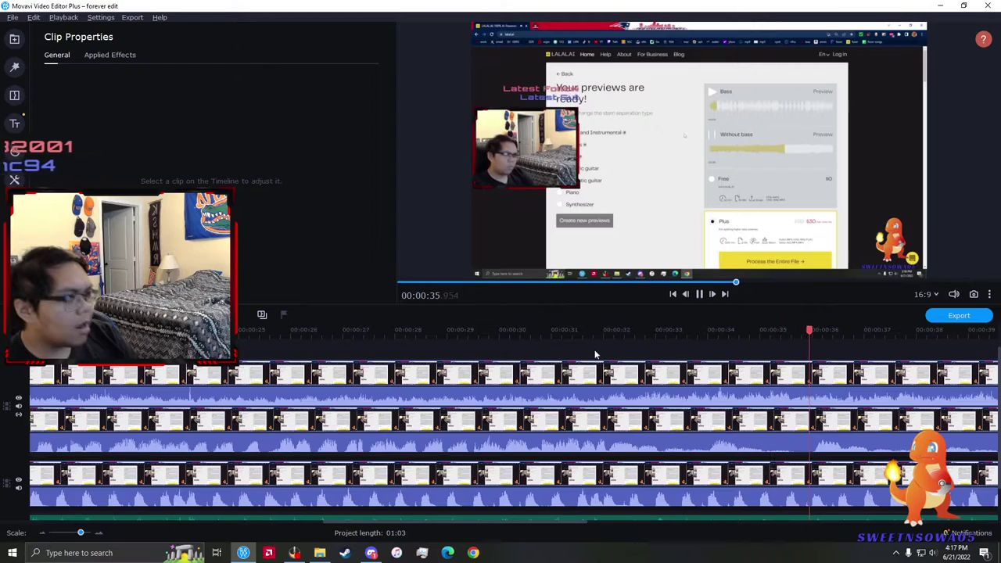
key(space)
click(701, 442)
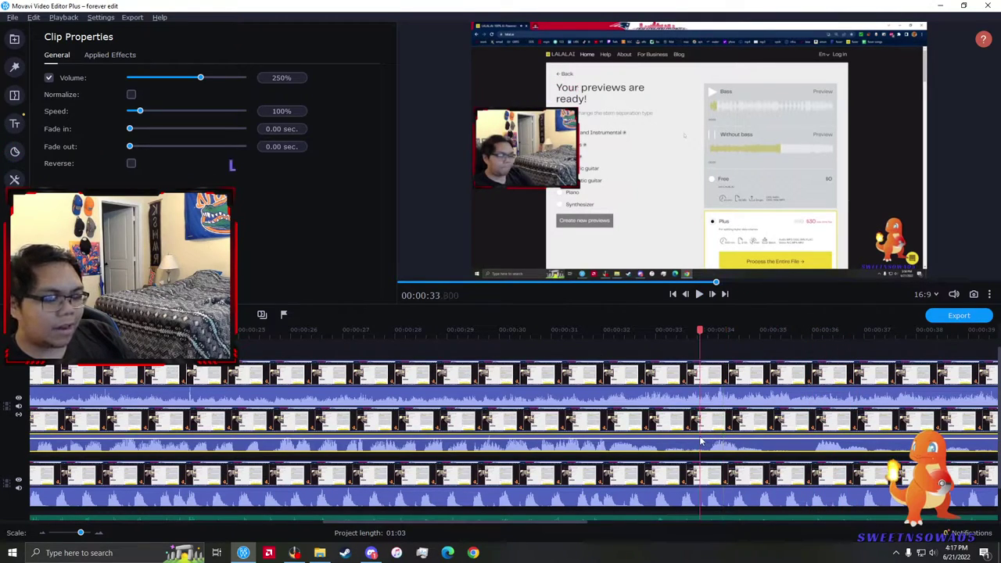
key(space)
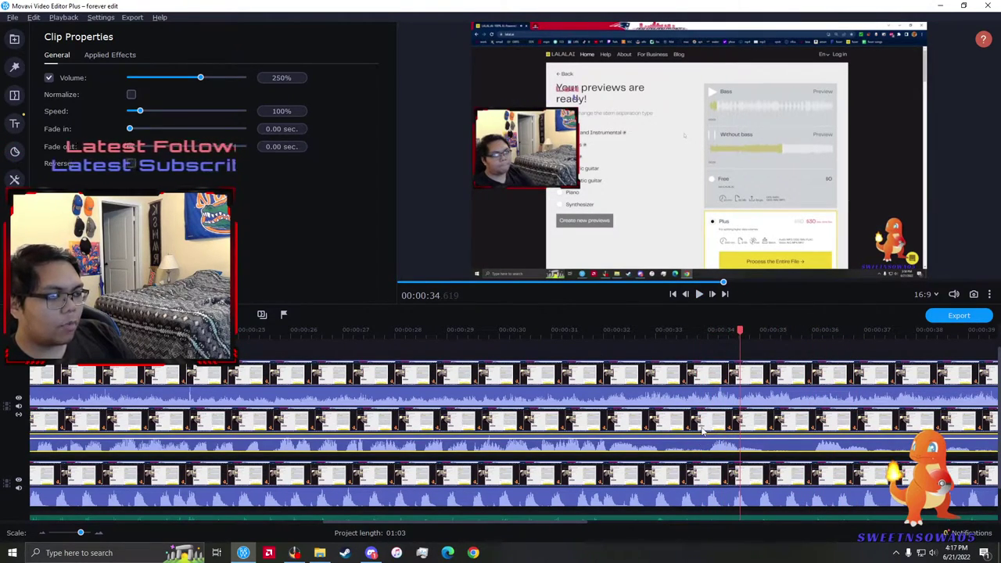
- Hide all clips, show only the upper audio clip, and play it on its own
key(ctrl+a)
right_click(700, 345)
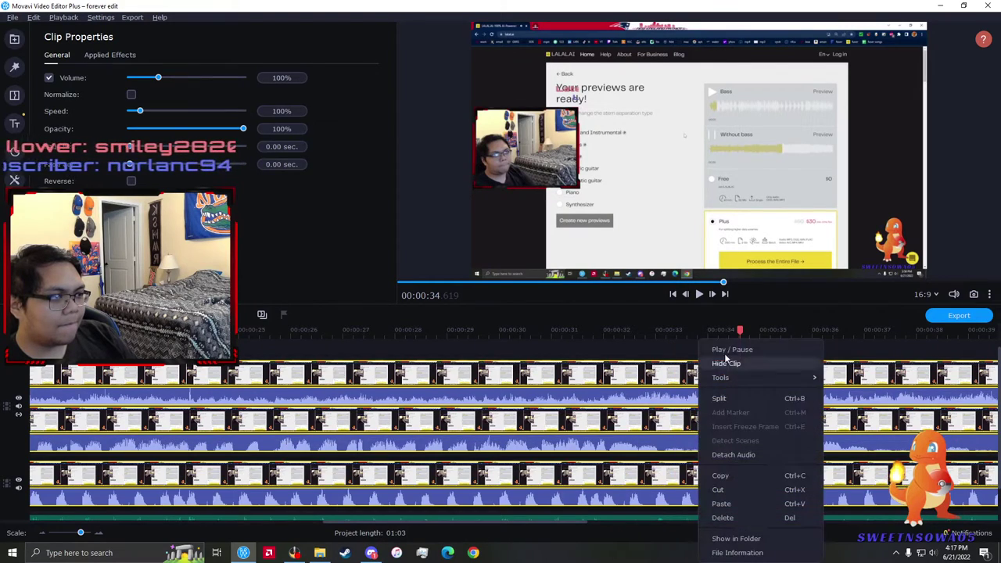
click(749, 363)
scroll(722, 380, down, 1)
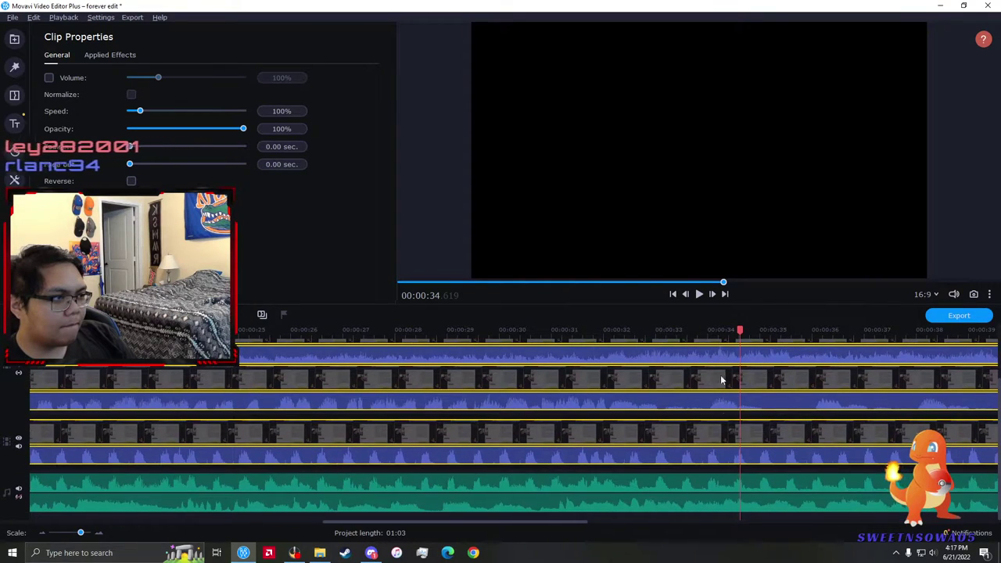
right_click(738, 487)
click(701, 490)
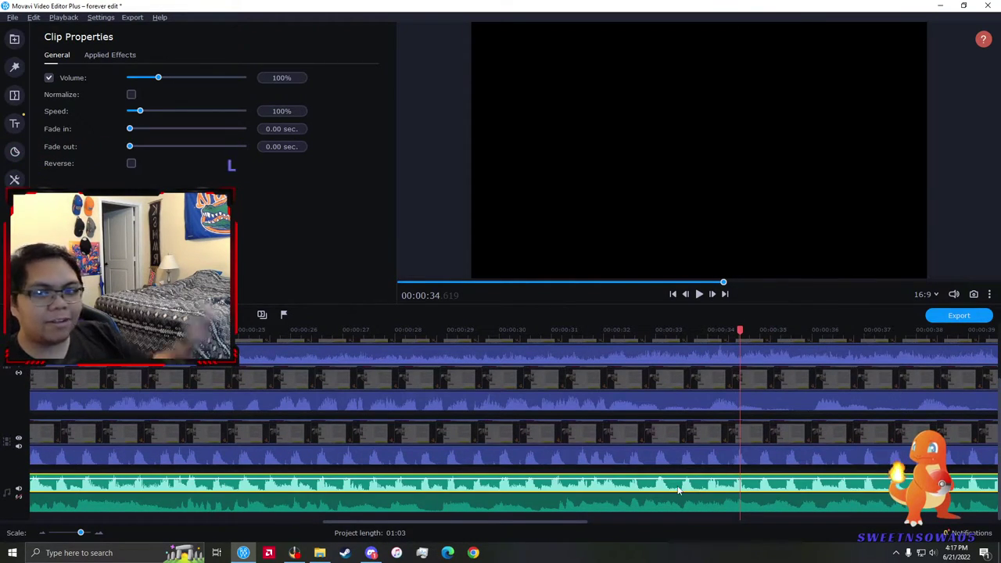
click(679, 491)
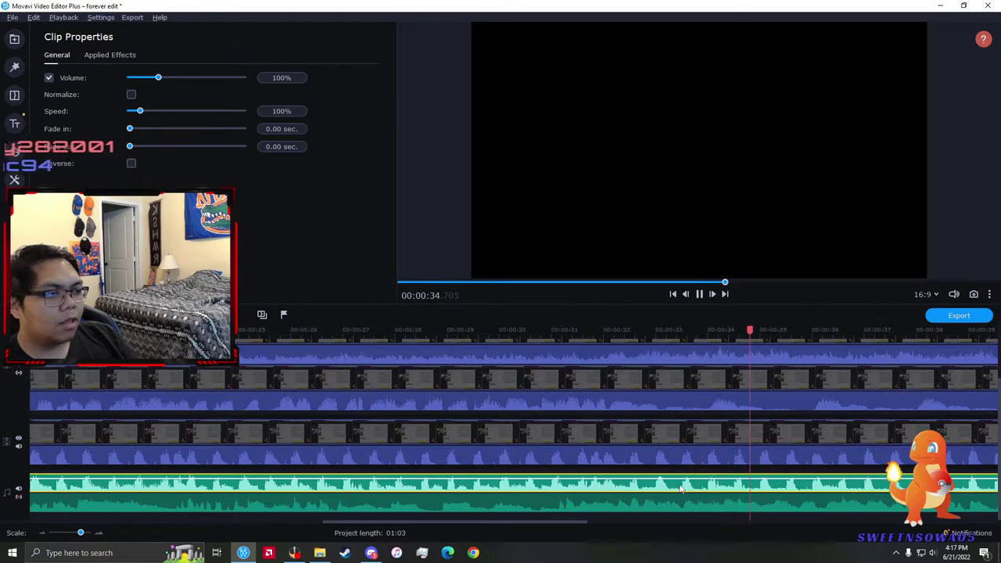
- Hide the upper audio clip and show all three video clips again
right_click(720, 495)
click(713, 351)
drag(711, 389, 730, 498)
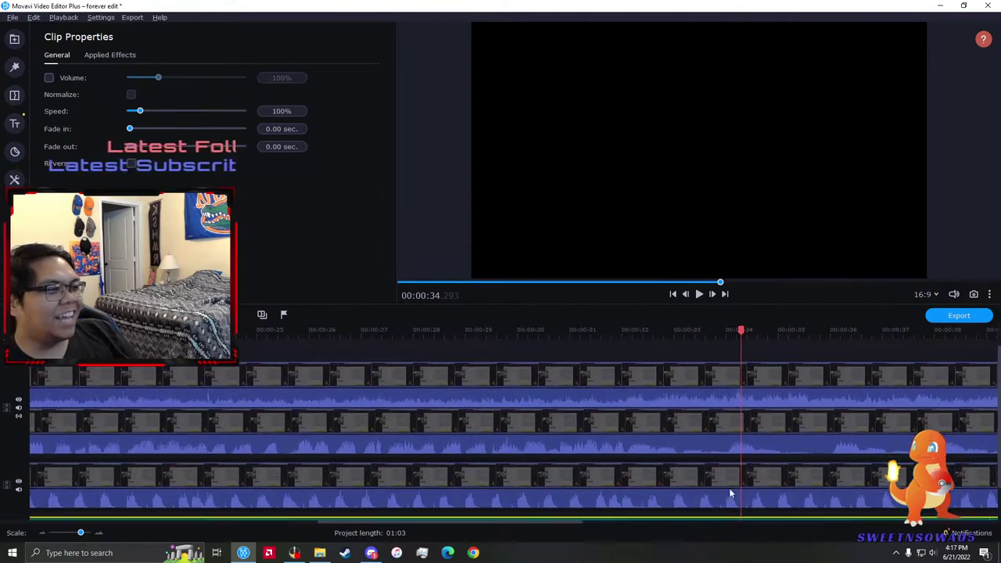
drag(720, 345, 782, 499)
right_click(780, 480)
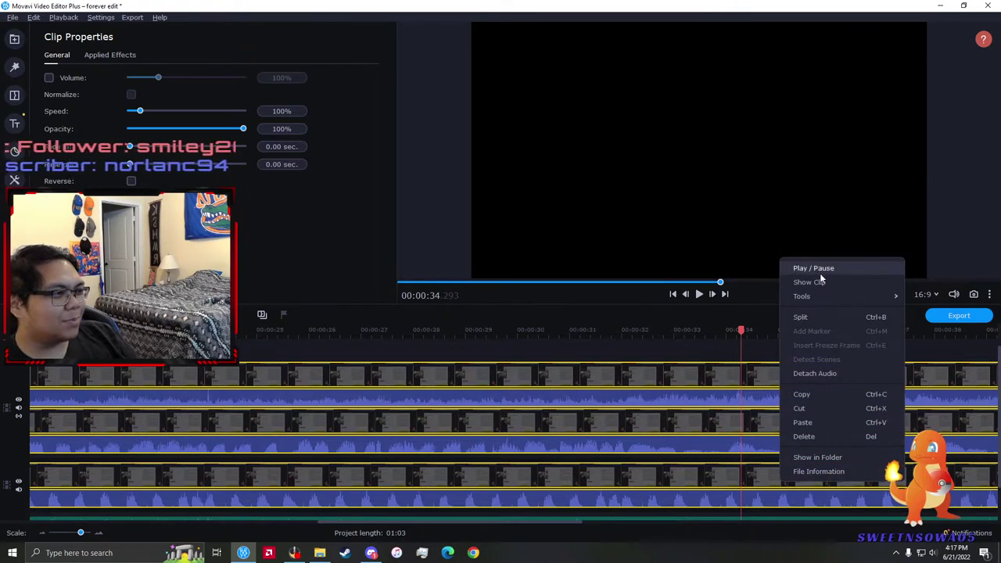
click(817, 281)
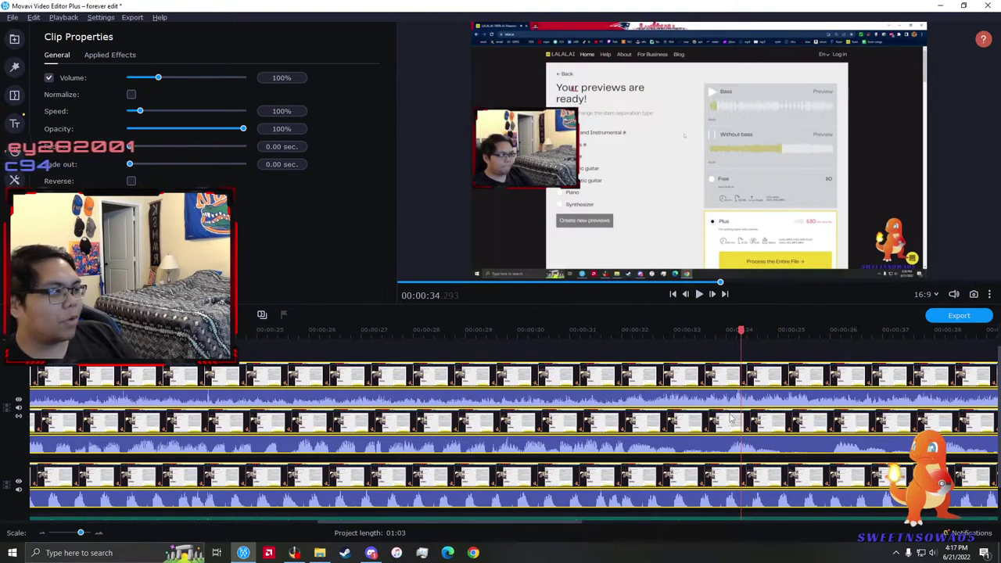
- Nudge the middle video clip slightly earlier near 34 seconds so it starts at about 0.048 seconds
click(725, 422)
scroll(723, 430, up, 3)
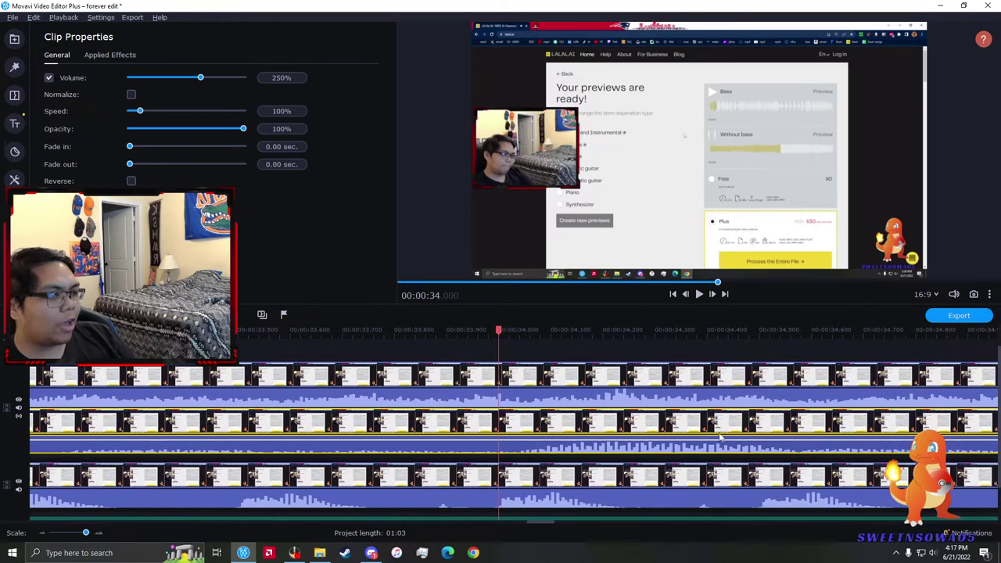
scroll(720, 437, down, 1)
key(space)
click(510, 435)
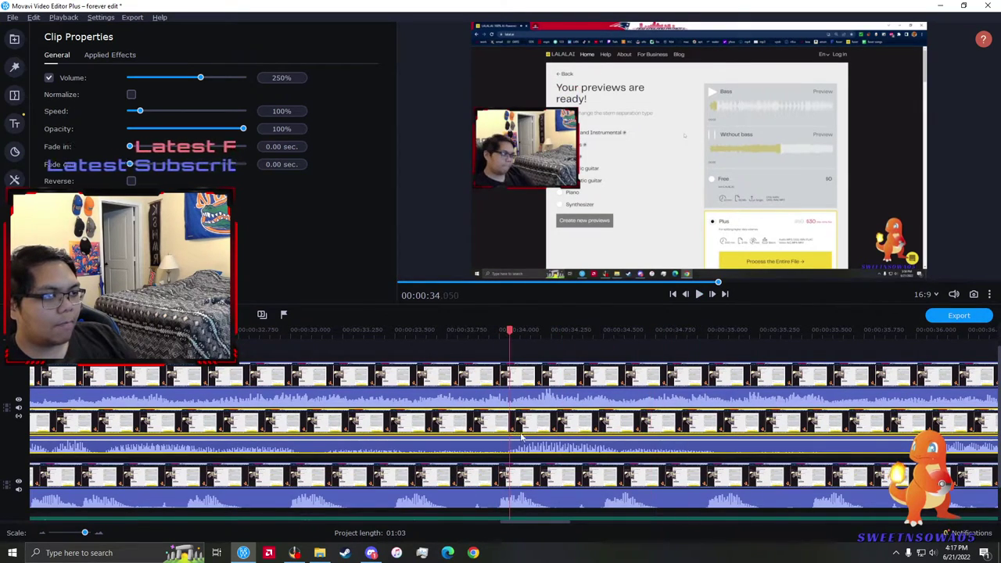
key(space)
drag(509, 437, 502, 436)
scroll(503, 435, down, 5)
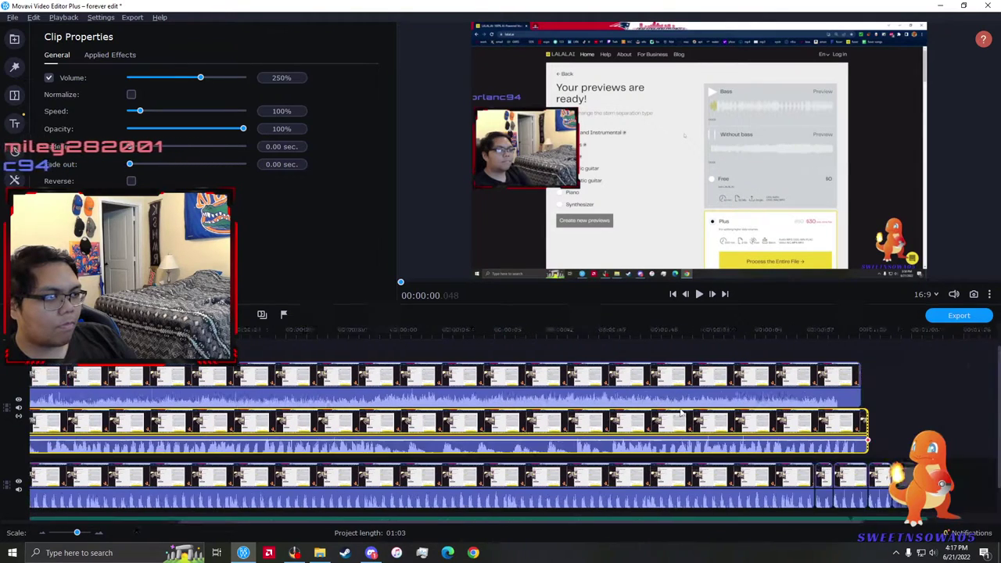
- Play all three clips from about 28 seconds and compare their waveforms up to the 34-second mark
scroll(496, 421, up, 3)
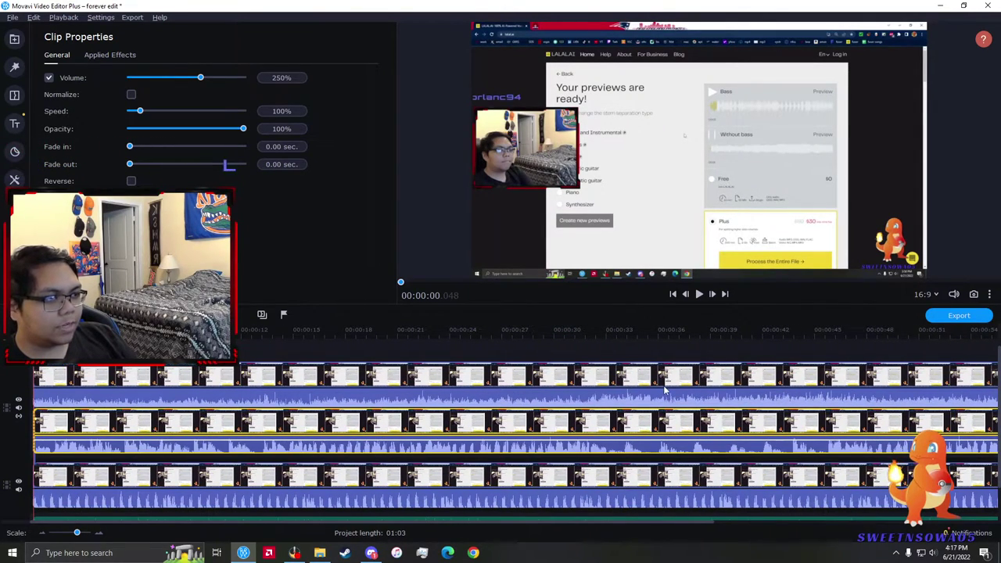
click(522, 390)
click(522, 399)
key(space)
scroll(612, 402, up, 2)
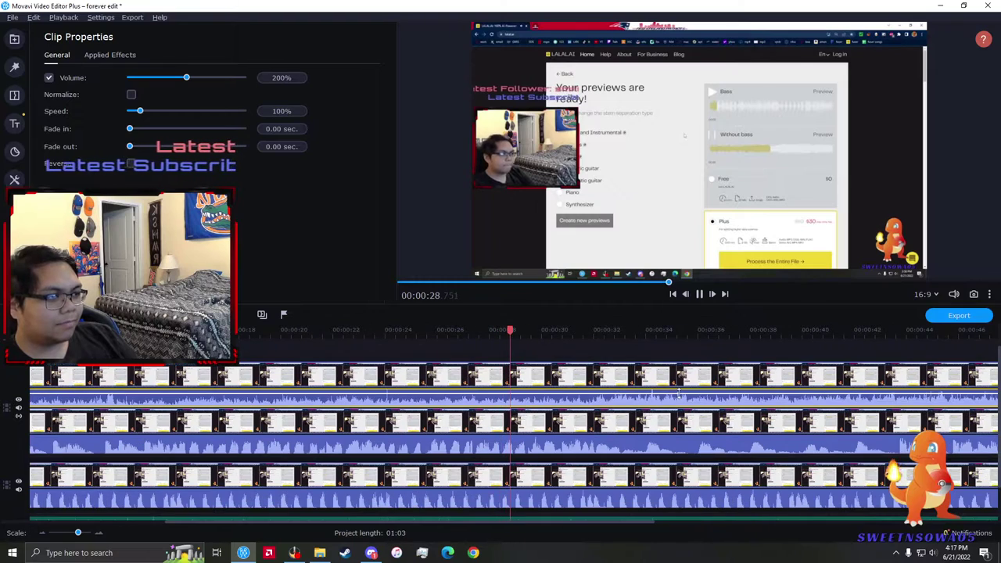
scroll(634, 408, down, 1)
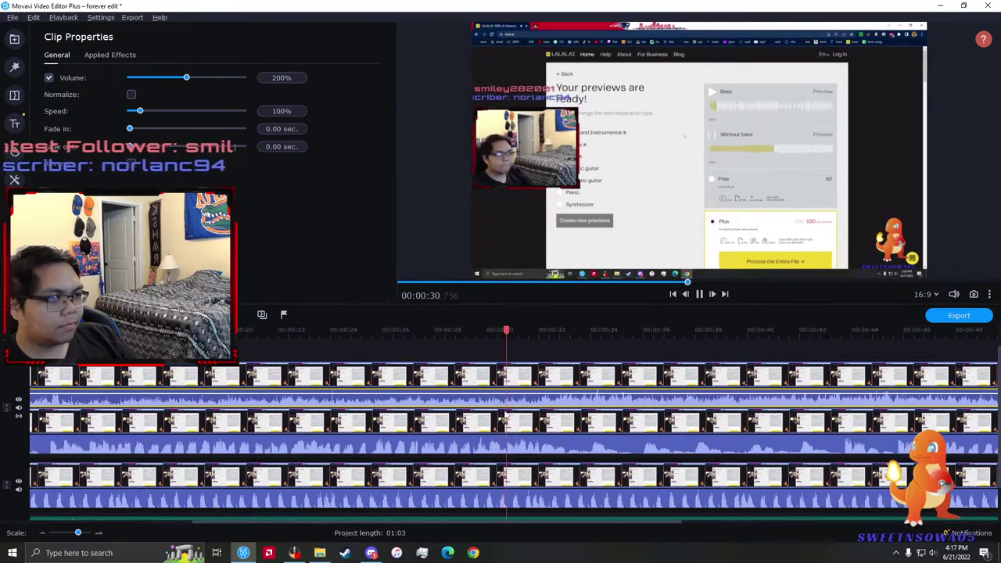
scroll(646, 413, up, 3)
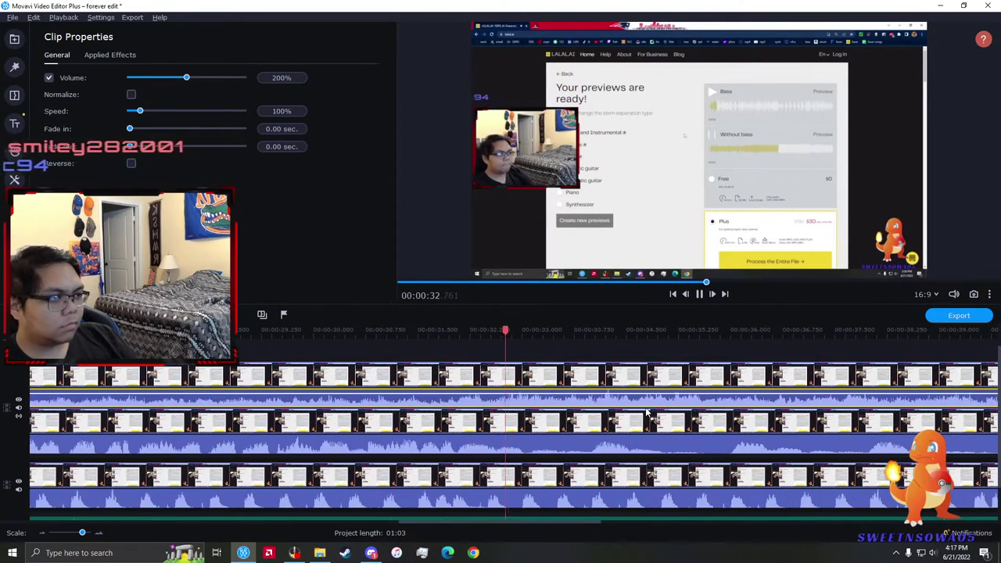
scroll(614, 391, up, 1)
- Play all three clips around 34 seconds and compare the upper clip's waveform peaks with those of the lower clips
click(546, 379)
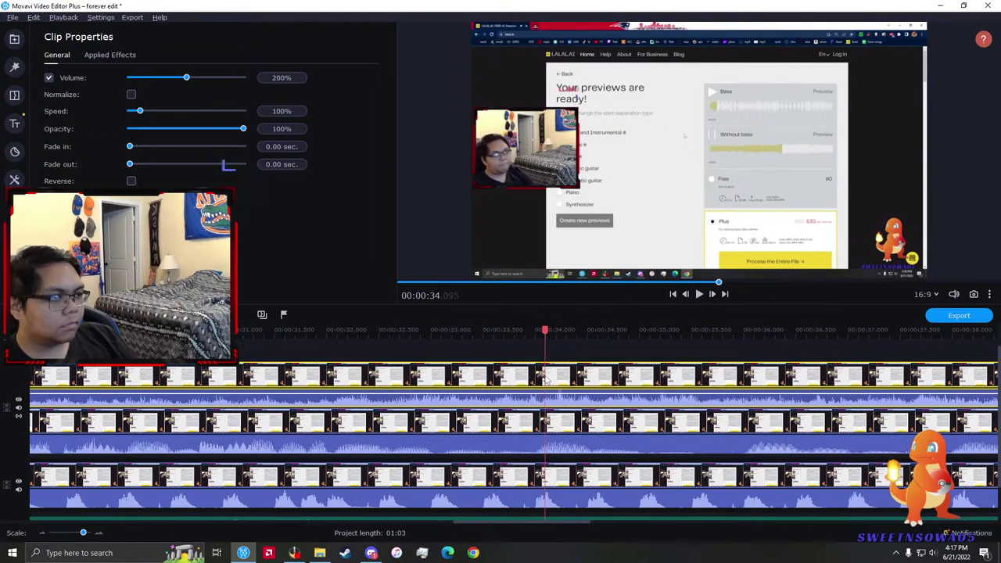
drag(546, 380, 572, 389)
click(626, 385)
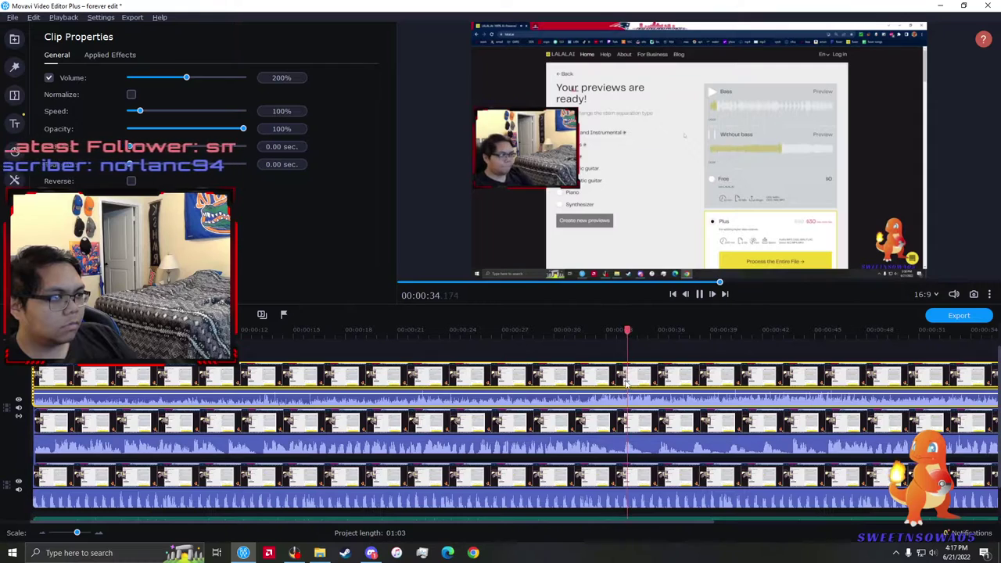
scroll(614, 379, up, 1)
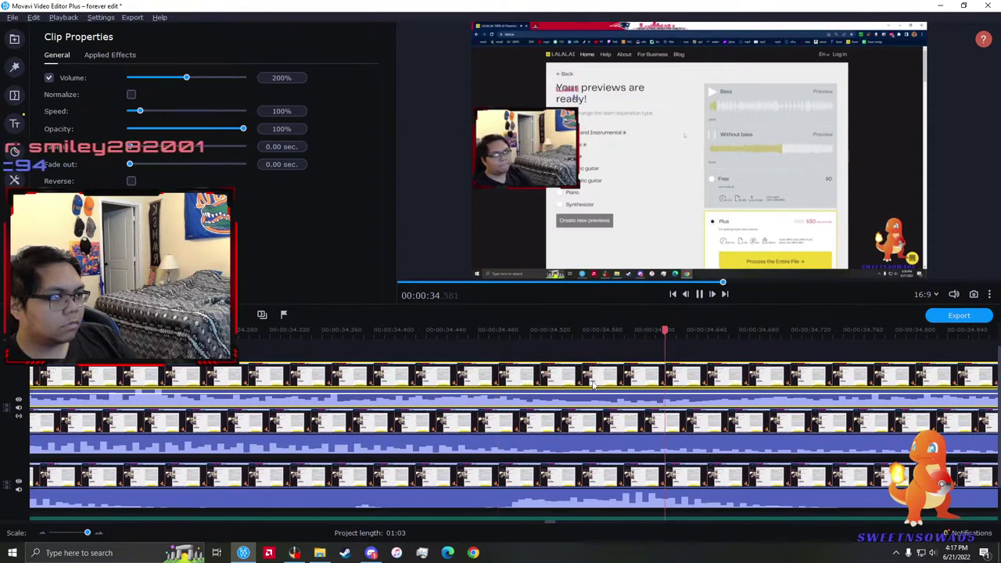
click(423, 377)
scroll(425, 376, up, 1)
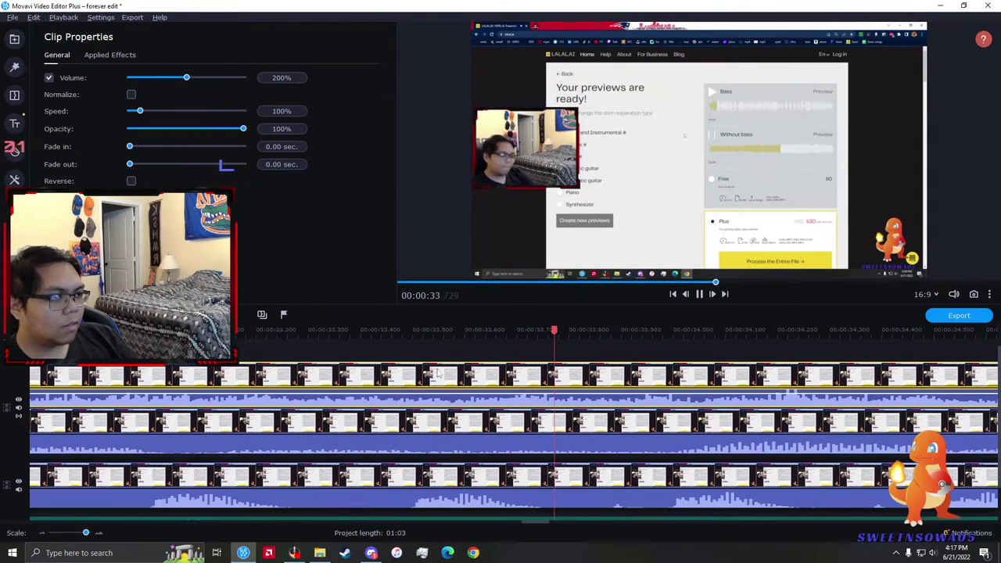
- Play on from about 34 to 42 seconds and examine how the three waveforms line up near the 42-second mark
scroll(601, 384, down, 2)
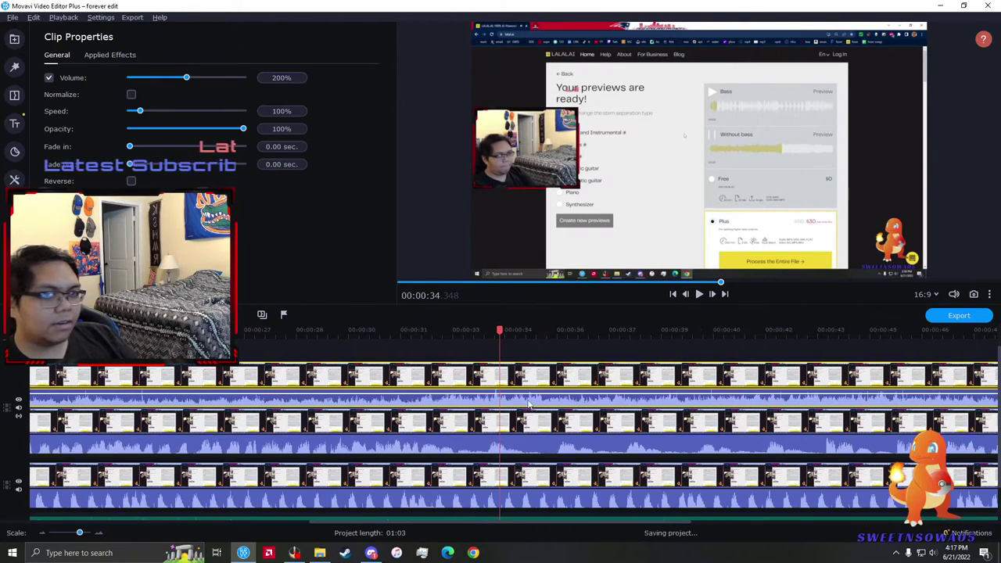
scroll(499, 442, down, 1)
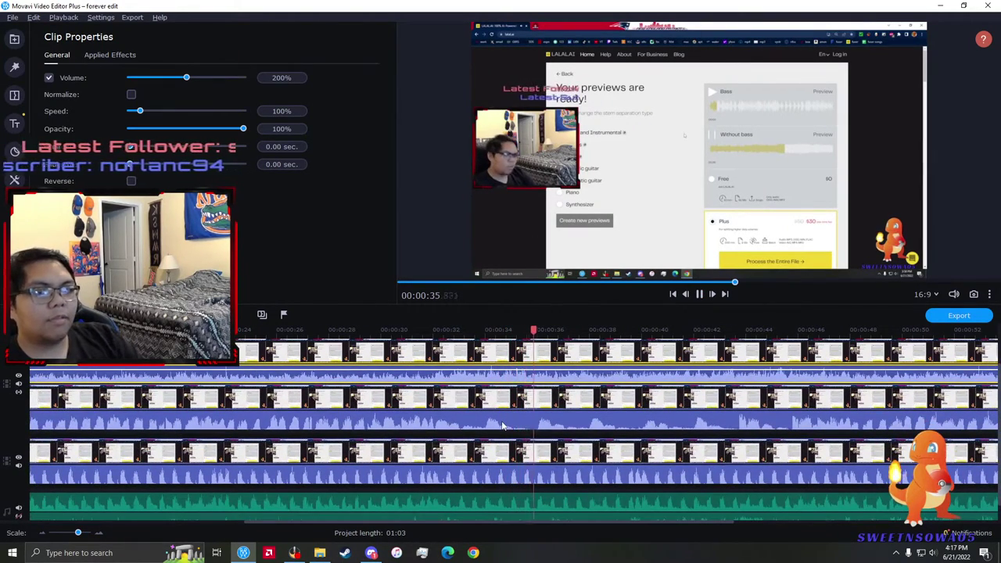
scroll(532, 481, up, 2)
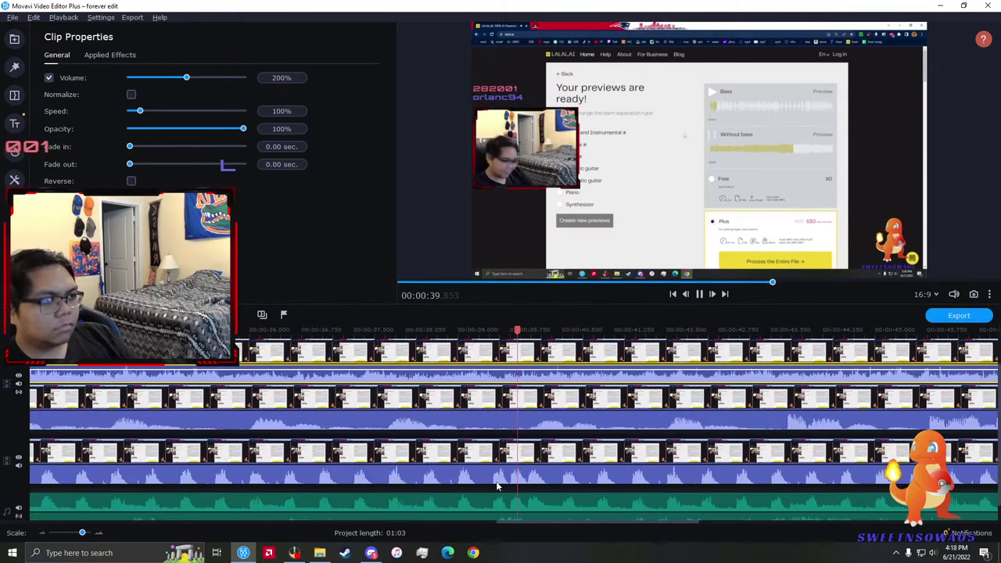
scroll(480, 474, down, 2)
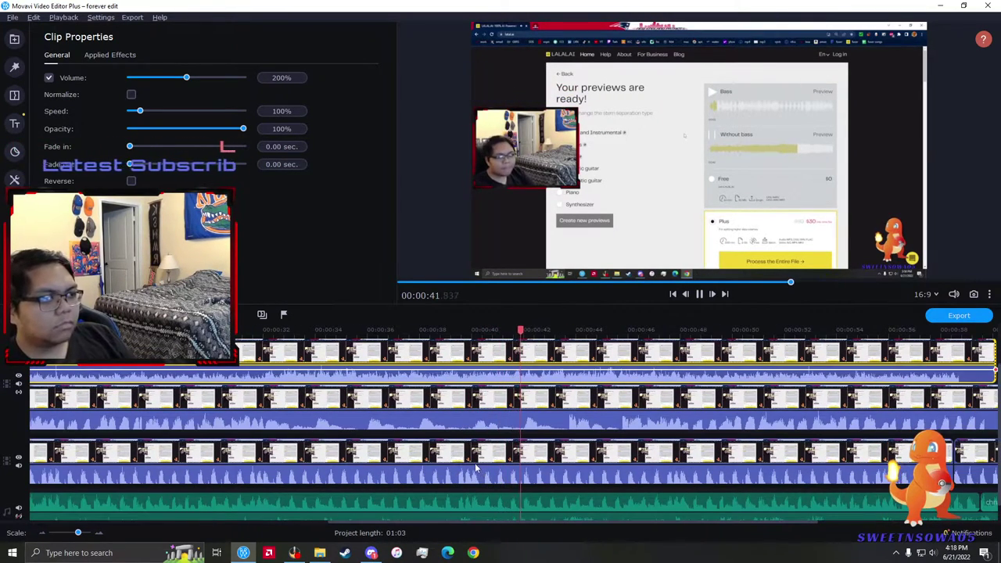
click(513, 370)
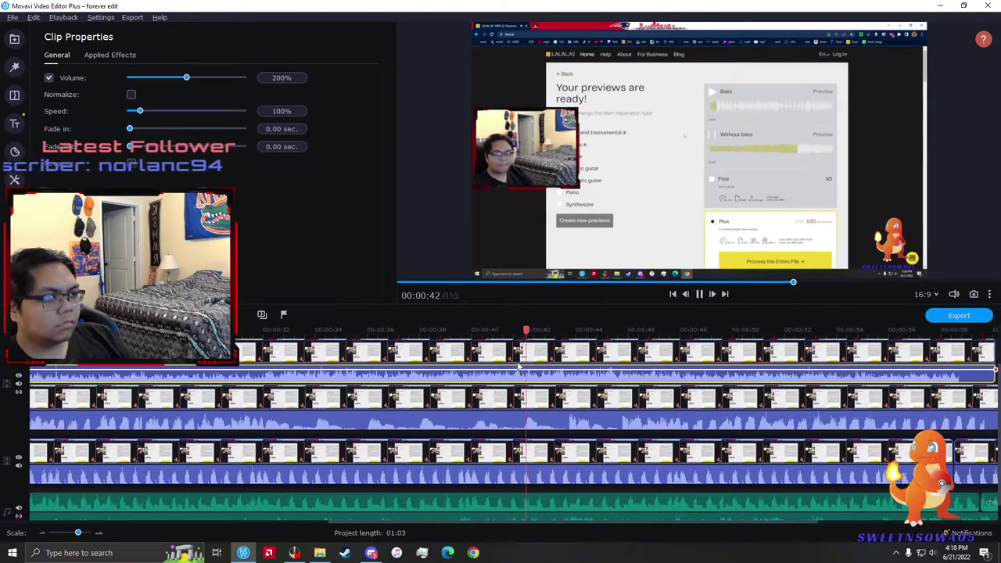
click(518, 366)
scroll(518, 366, up, 3)
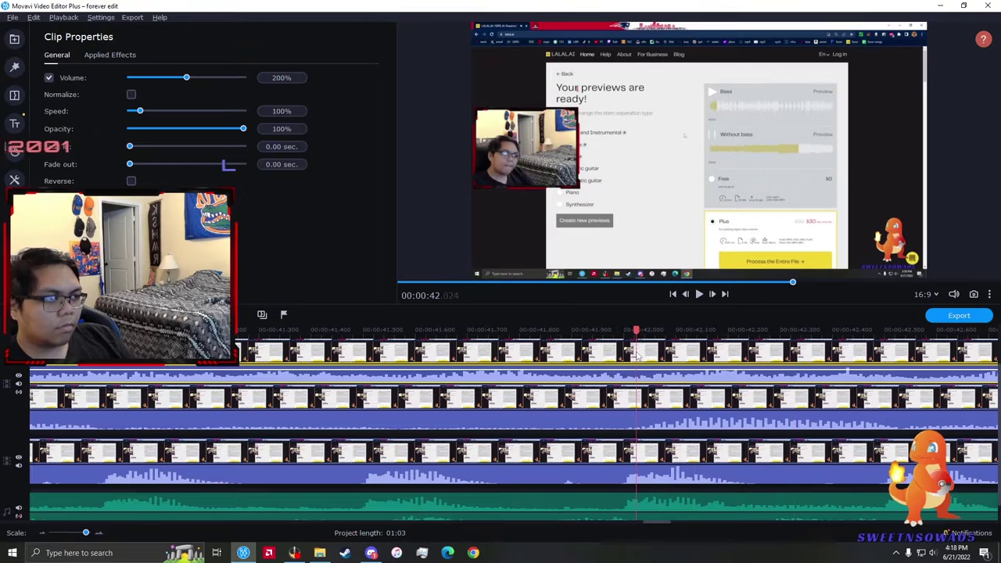
- Trim a tiny sliver off the start of the upper video clip at the beginning of the timeline
scroll(452, 356, down, 5)
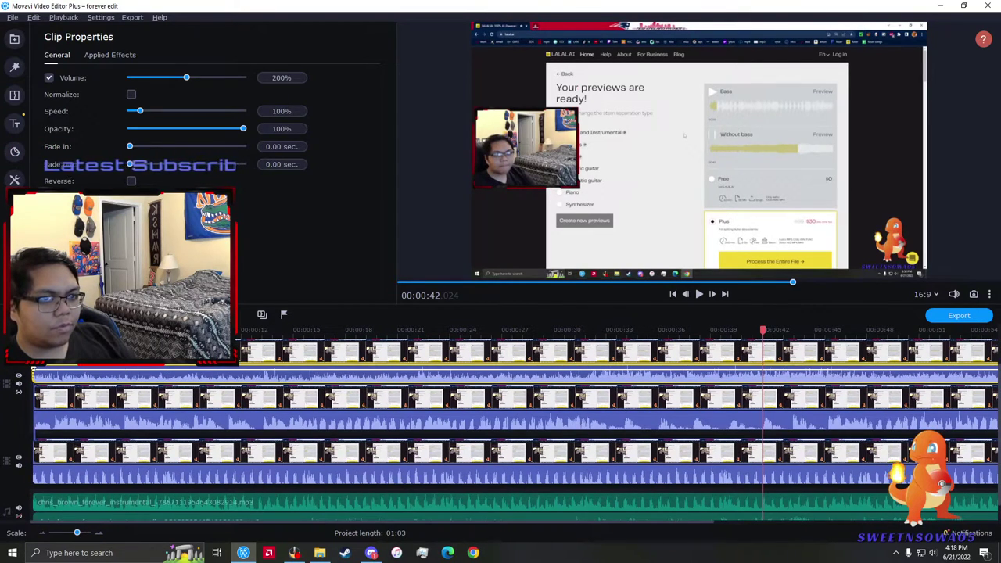
click(32, 367)
click(34, 368)
scroll(34, 368, up, 5)
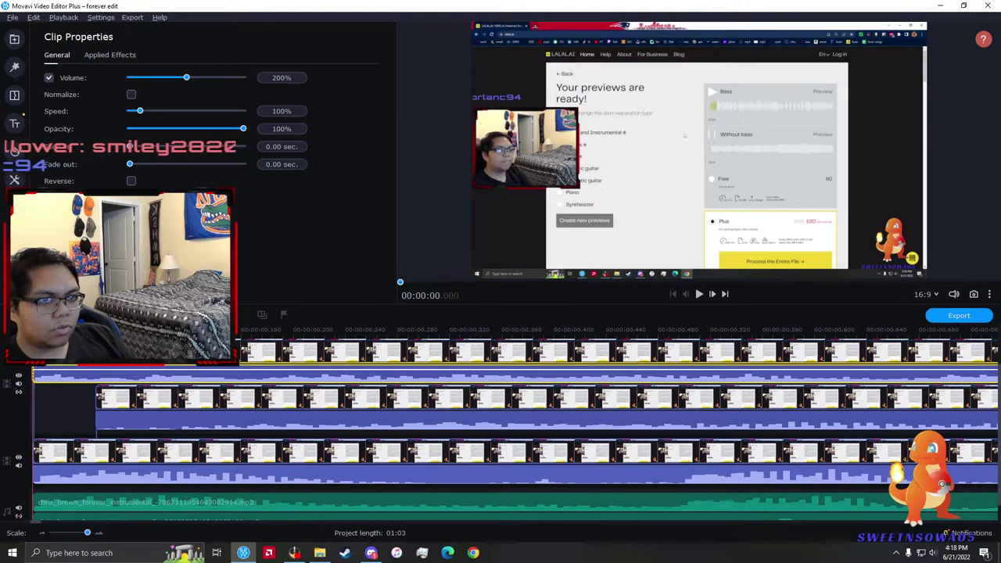
drag(34, 375, 40, 375)
- Play the three clips from the beginning and from about 18 seconds onward to check their audio sync up to about 39 seconds
key(space)
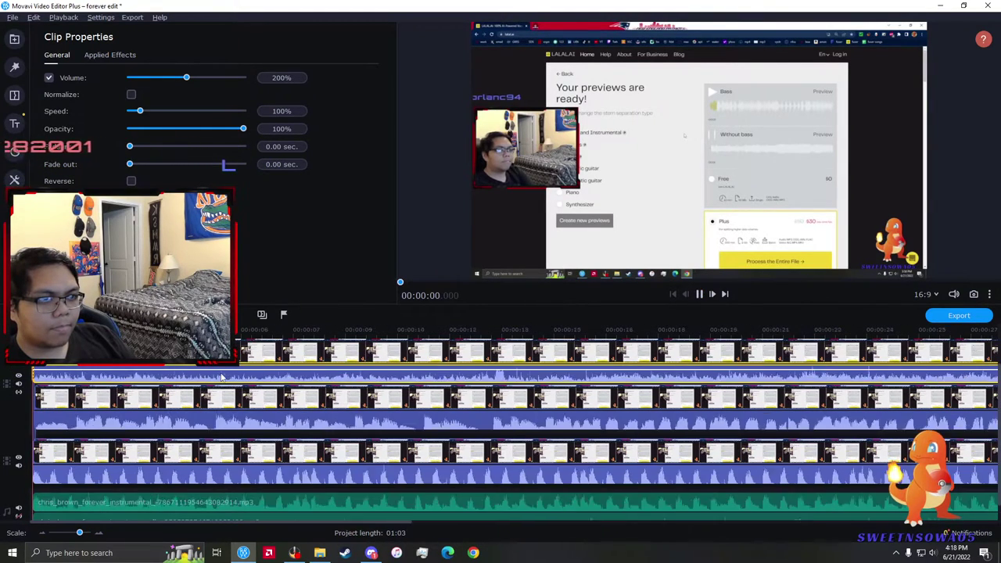
scroll(454, 376, down, 3)
scroll(454, 377, up, 1)
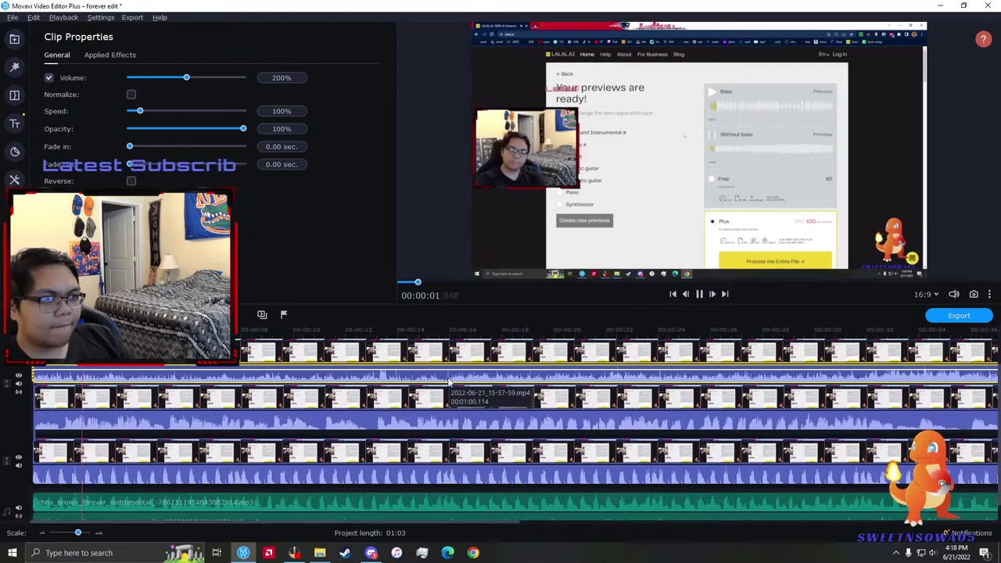
click(497, 369)
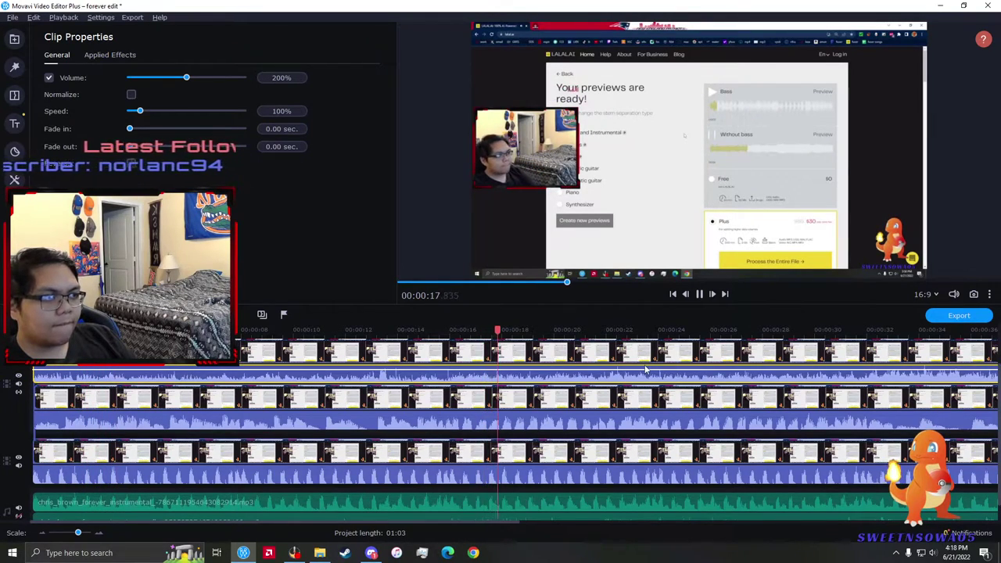
click(595, 355)
scroll(654, 398, up, 1)
scroll(655, 398, up, 1)
click(611, 350)
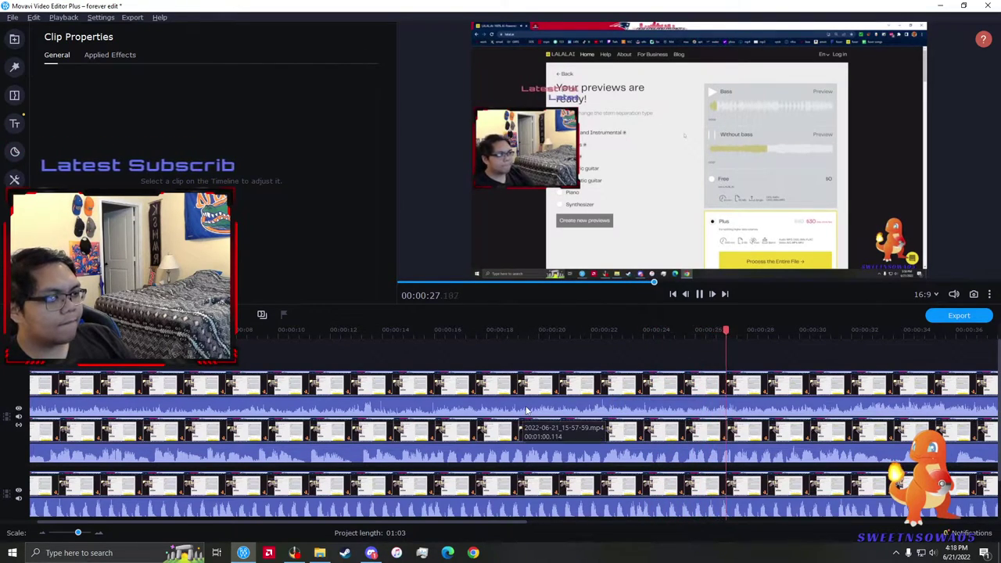
scroll(640, 408, right, 5)
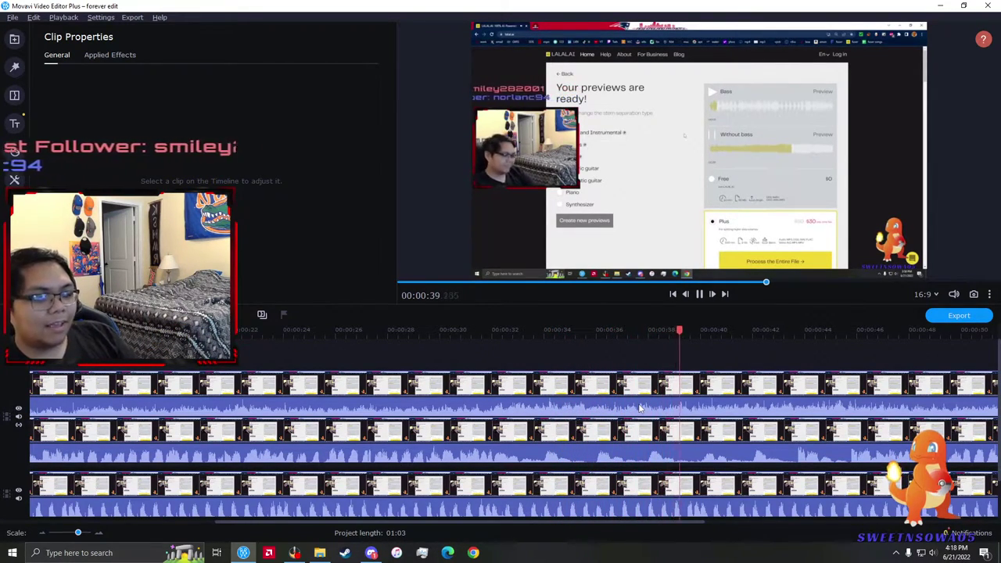
- Trim another tiny sliver off the upper video clip's start, at zero seconds on the timeline
click(561, 385)
scroll(235, 399, left, 5)
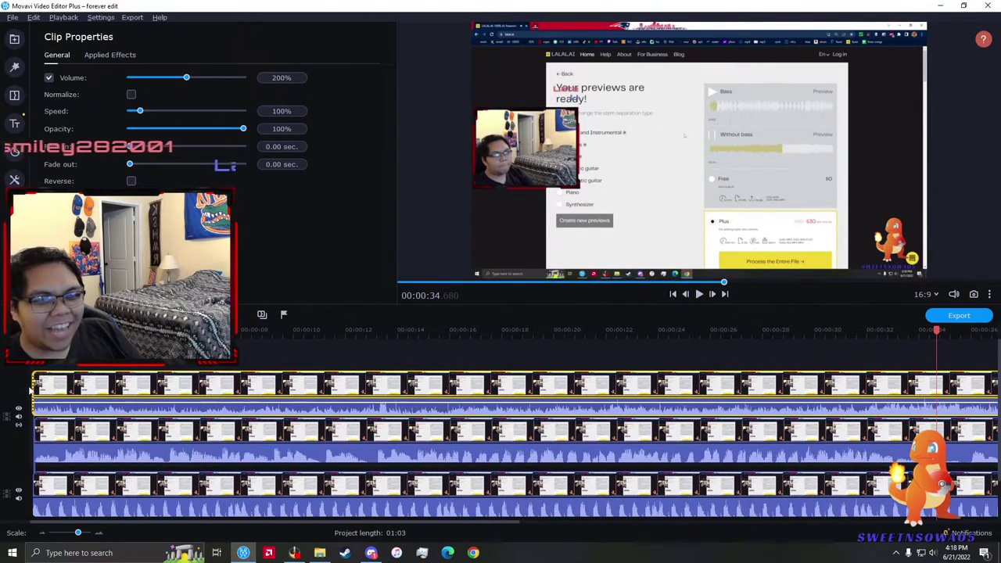
click(33, 388)
scroll(34, 390, up, 8)
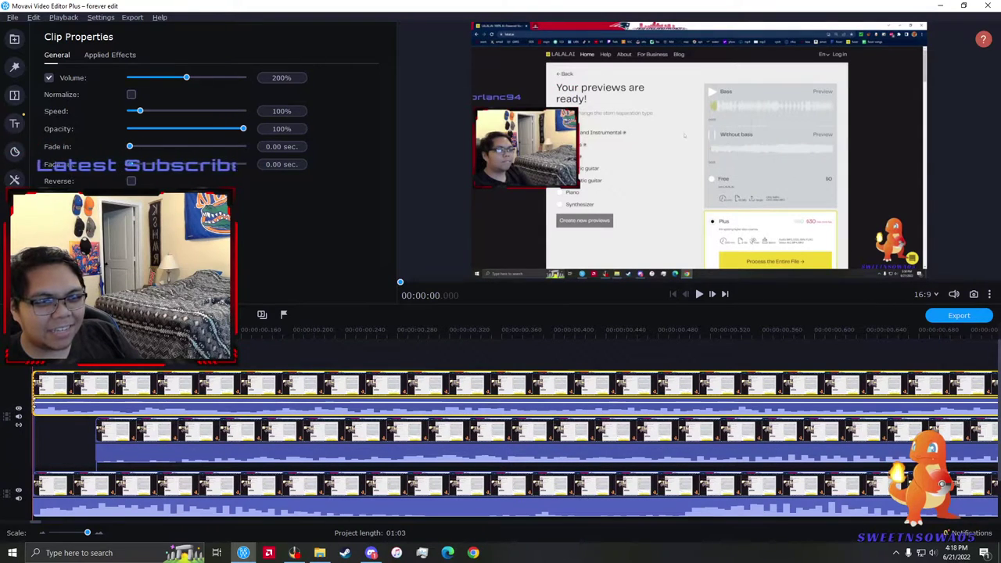
drag(36, 390, 42, 390)
- Play the retrimmed recordings from about 28 seconds and again from 33 to 41 seconds to check their sync
scroll(59, 388, down, 4)
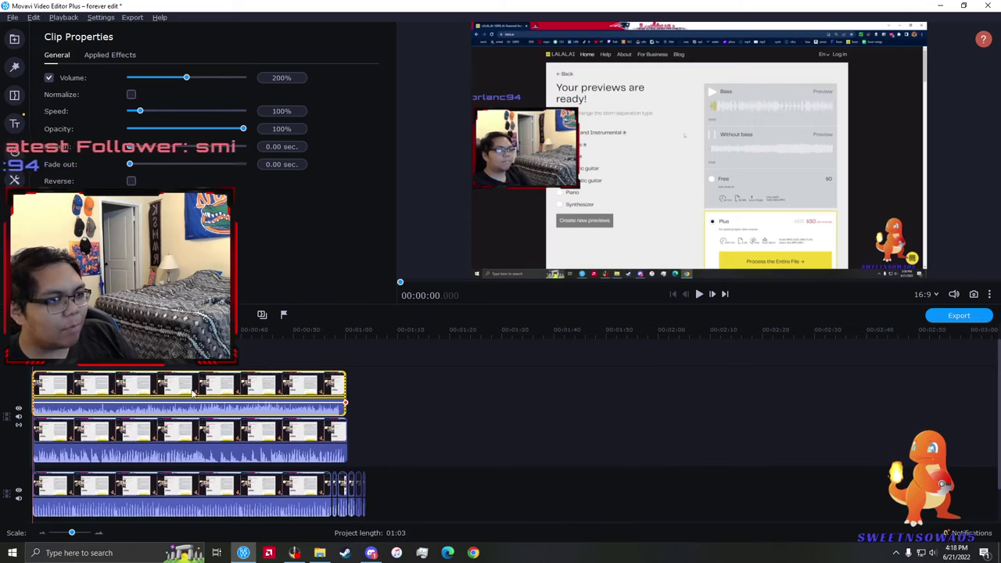
scroll(201, 393, up, 3)
click(535, 391)
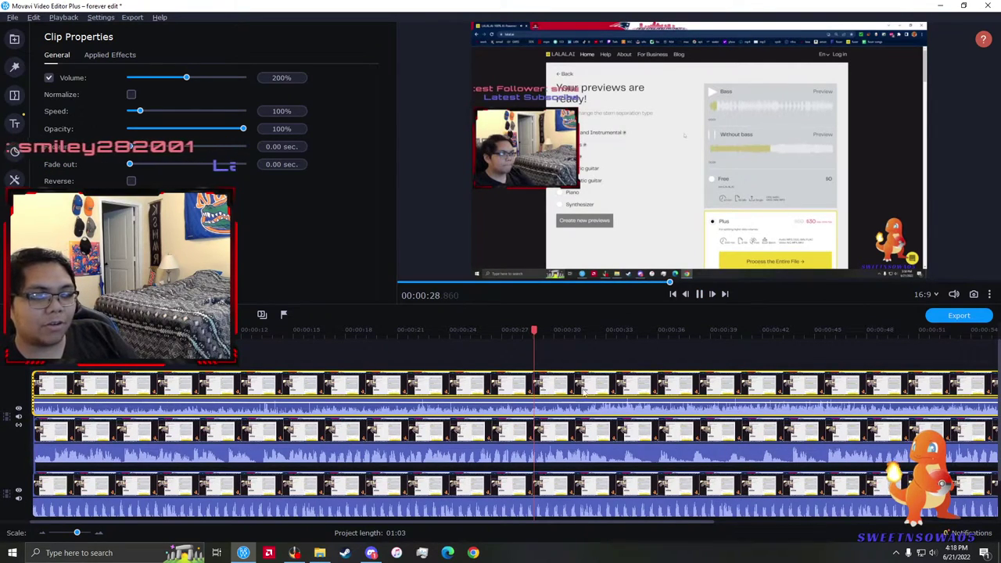
scroll(574, 395, up, 1)
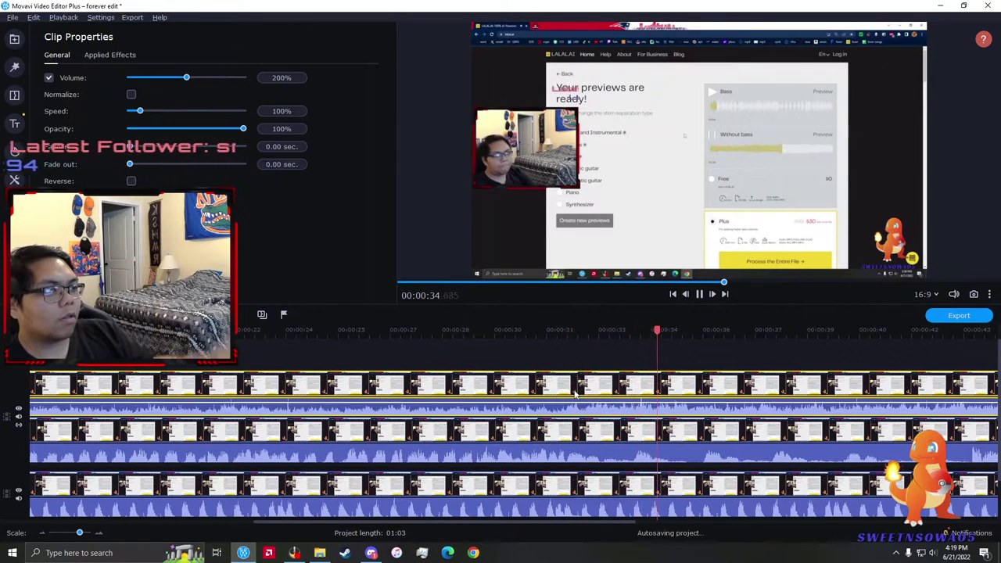
click(611, 399)
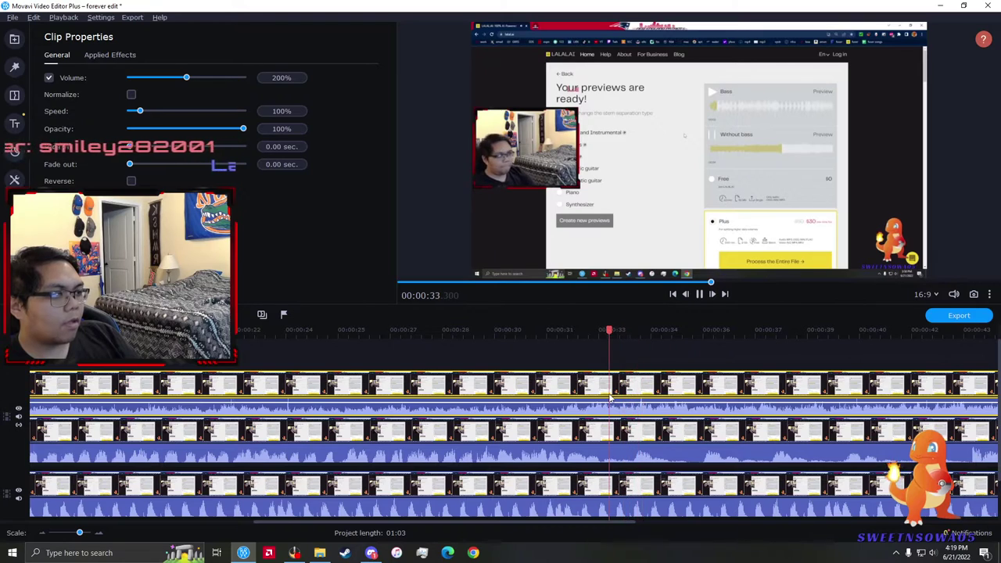
scroll(611, 398, up, 1)
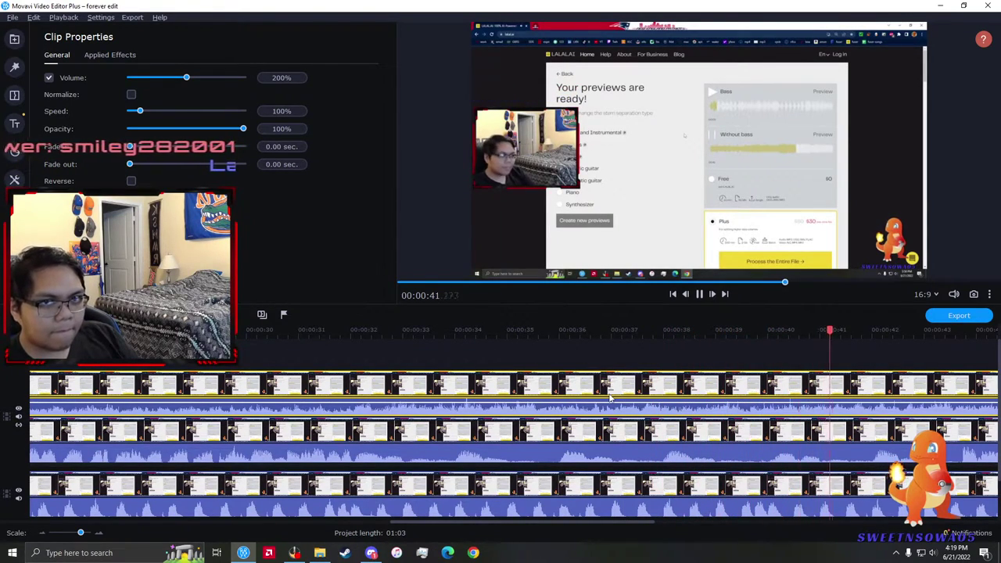
key(space)
- Go to the end section at 57 seconds and unmute the two instrumental audio clips
scroll(597, 447, down, 3)
click(337, 406)
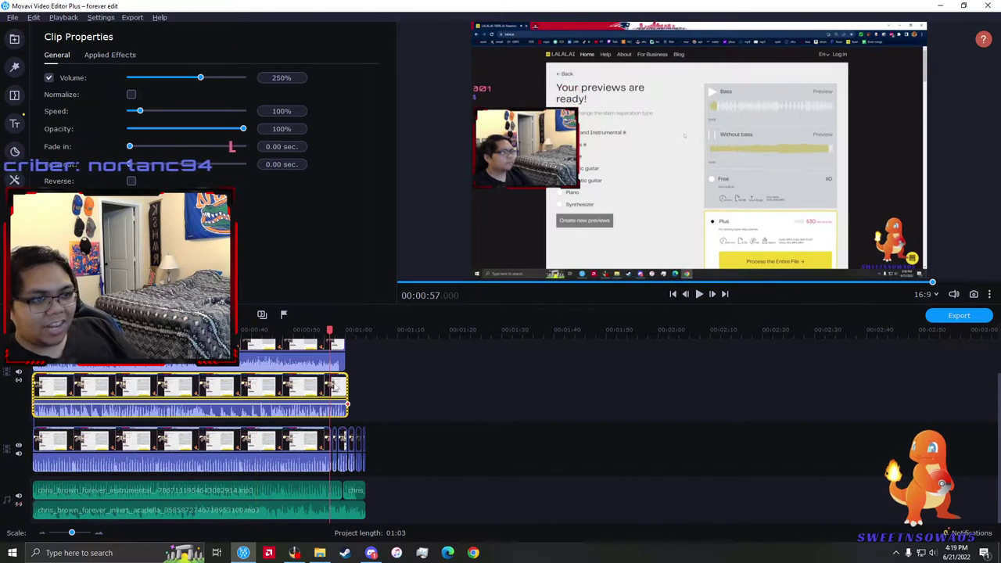
scroll(338, 423, up, 4)
scroll(618, 469, down, 1)
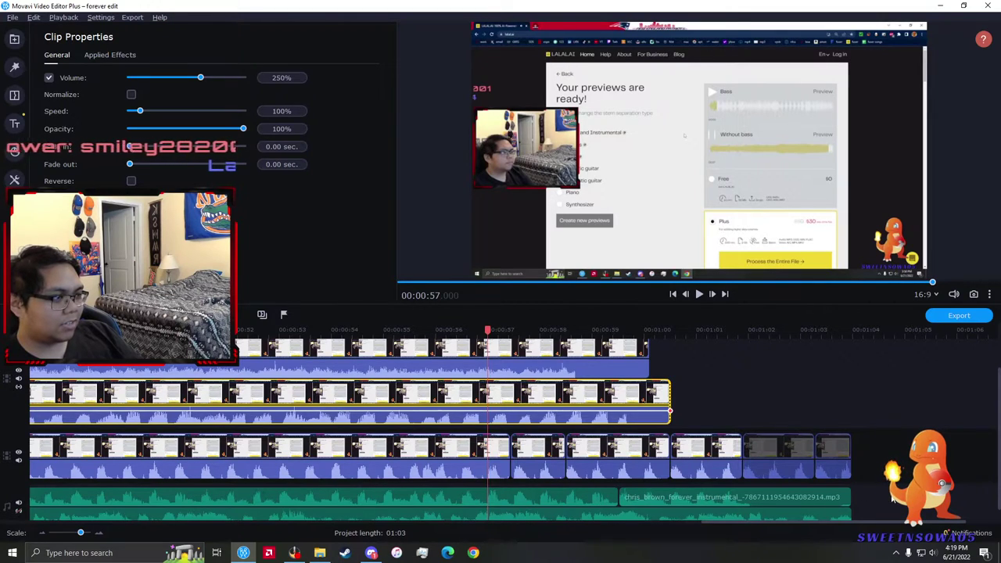
click(594, 506)
right_click(592, 505)
click(635, 308)
- Split the instrumental audio clip at about 58 seconds and mute the long part before the cut
click(548, 504)
key(ctrl+b)
click(564, 498)
right_click(532, 494)
click(598, 280)
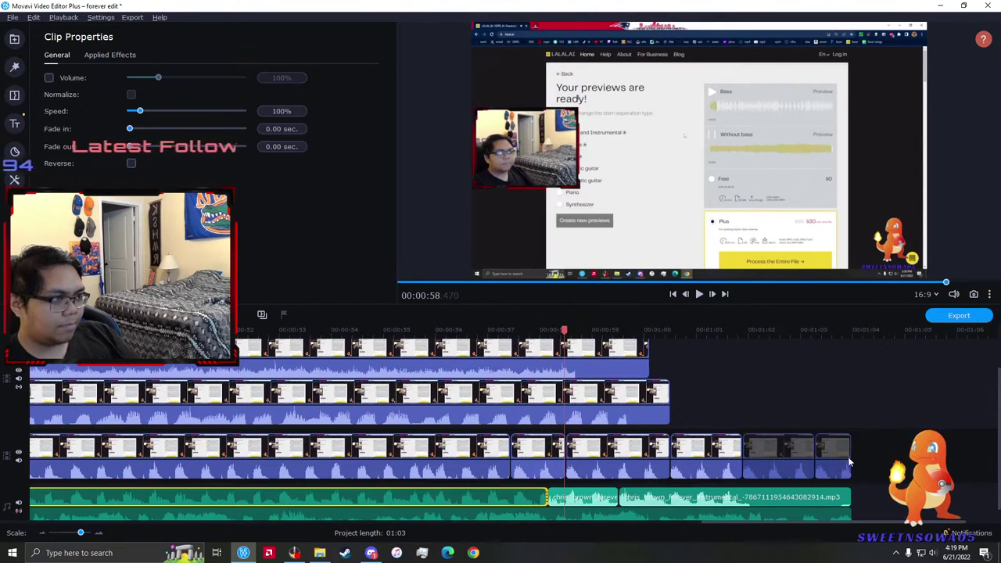
- Mute the upper and middle video clips together with the five short clips at the end of the bottom video track
drag(900, 479, 531, 365)
right_click(531, 365)
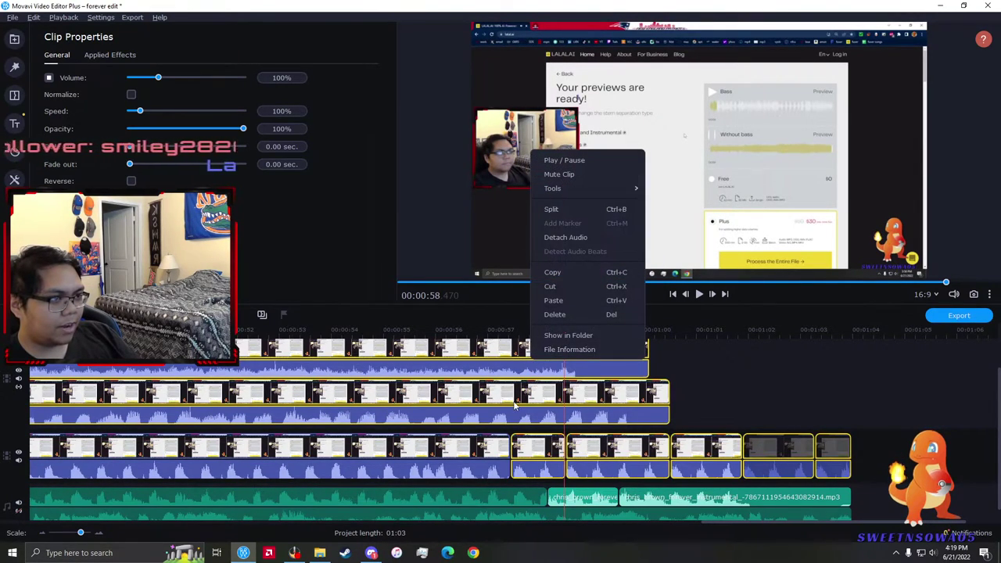
click(562, 175)
- Play the ending, split the last instrumental clip at about 1:02 and mute the part after the cut
click(523, 352)
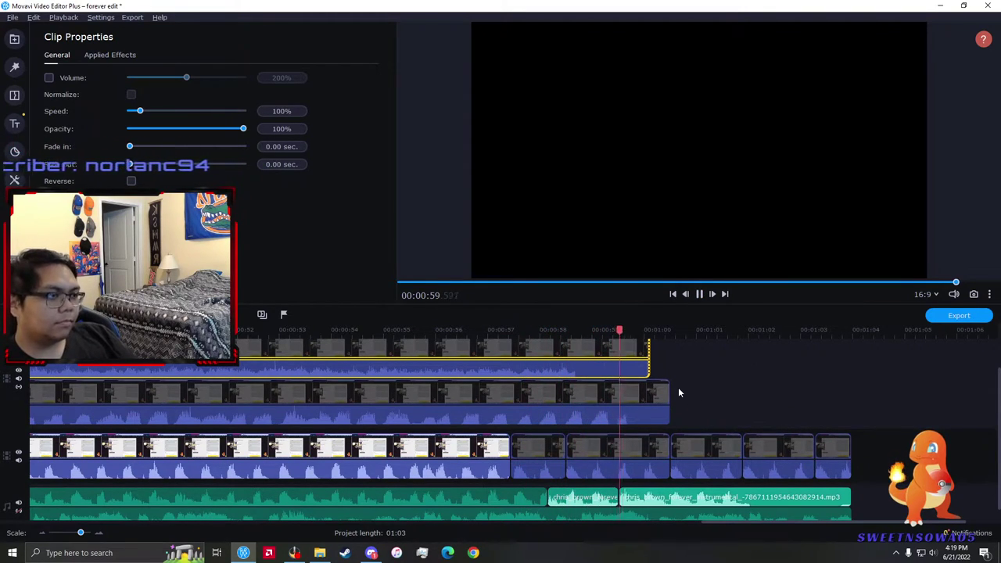
scroll(677, 387, down, 2)
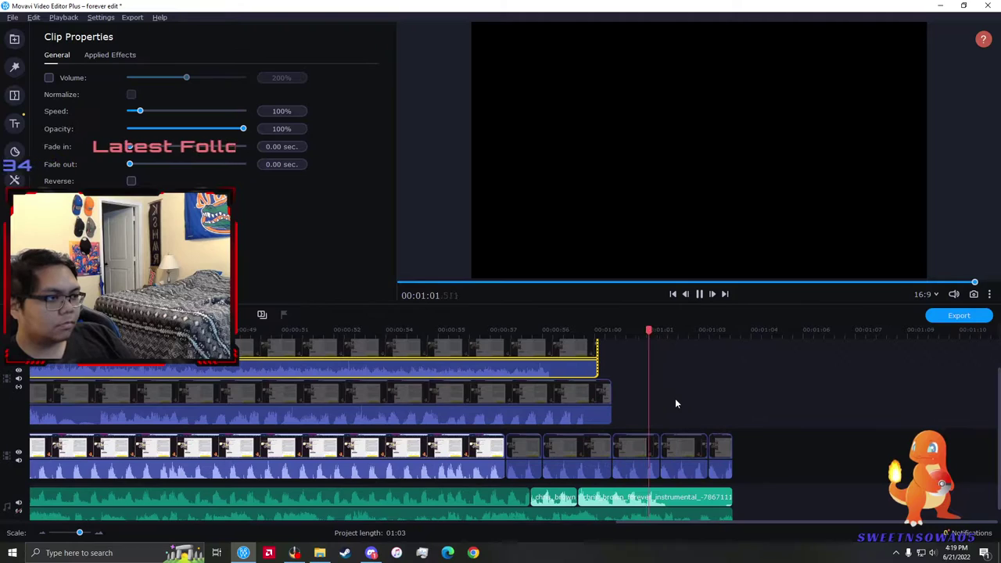
click(666, 499)
key(ctrl+b)
right_click(697, 500)
click(747, 283)
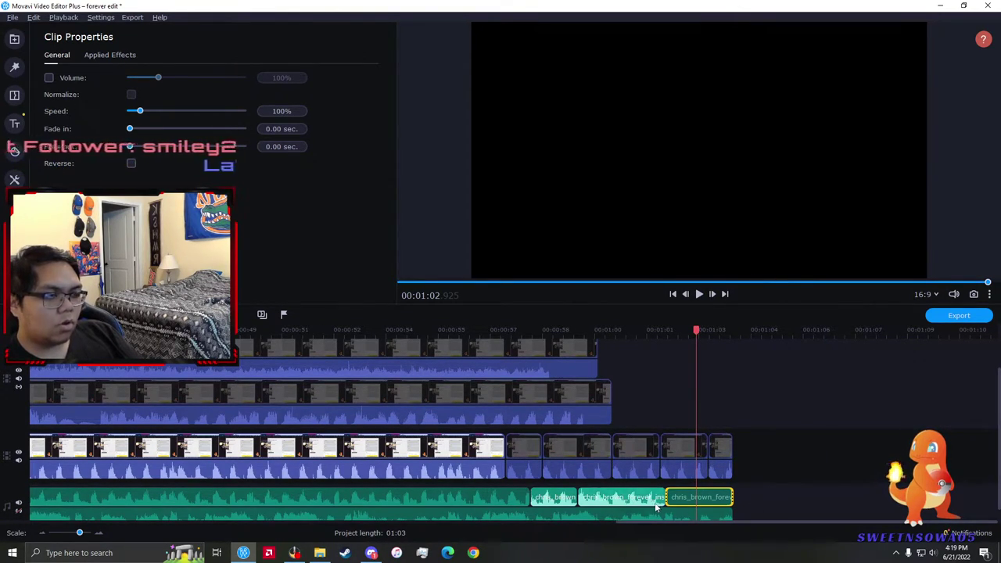
- Play the ending from about 58 seconds twice to listen to the isolated instrumental pieces
click(521, 354)
key(space)
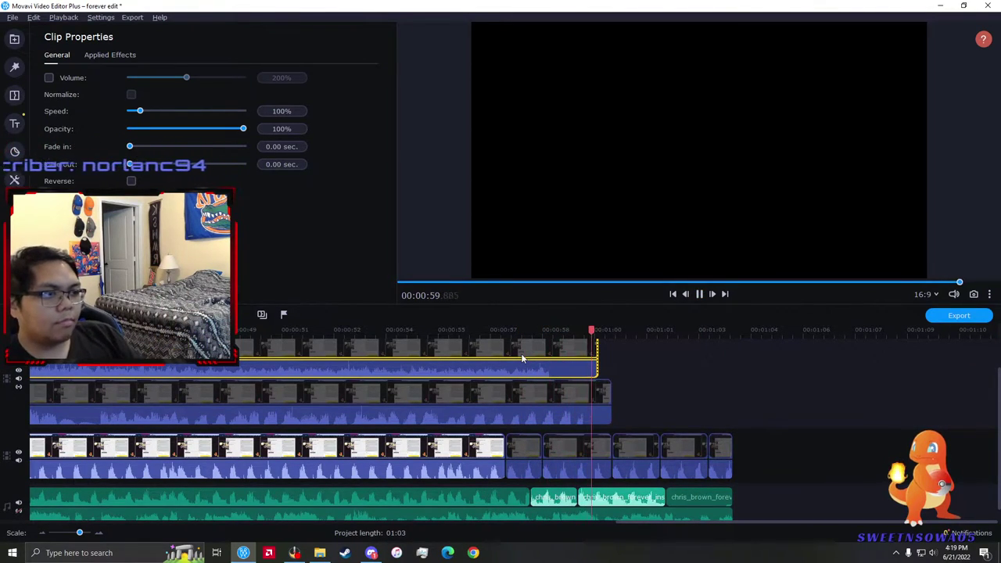
click(505, 360)
scroll(457, 385, down, 1)
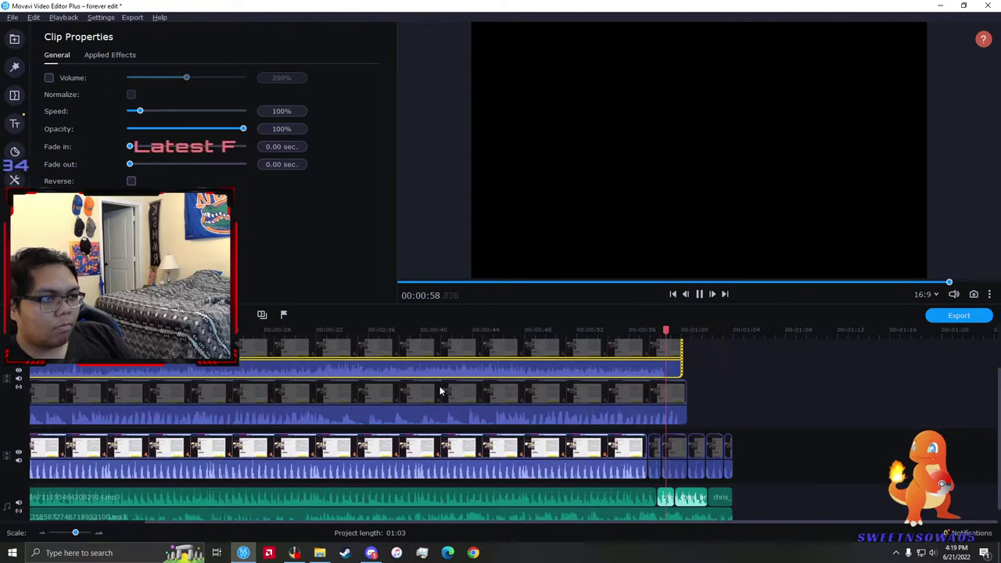
key(space)
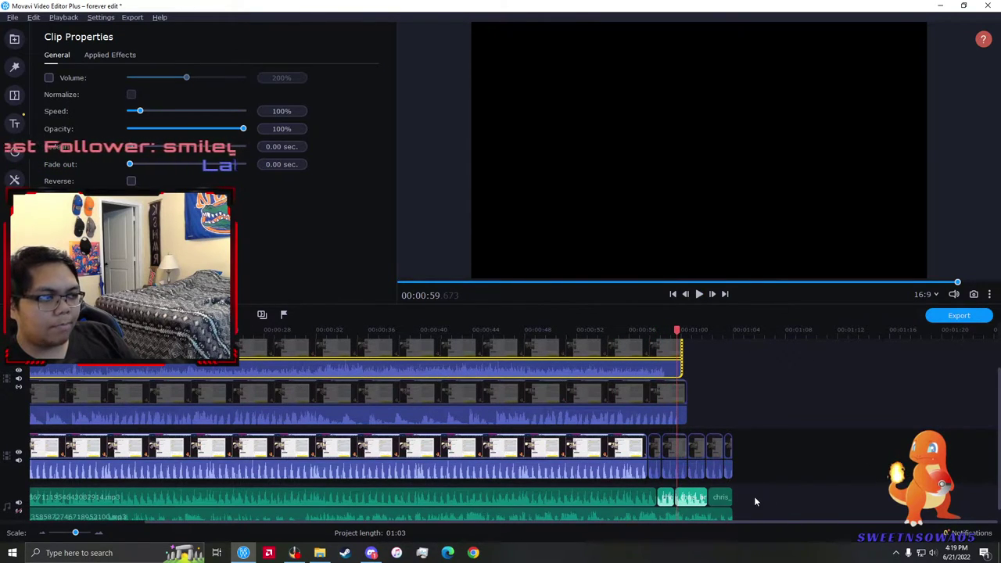
- Select all pieces of the instrumental audio up to the end of the timeline and mute them
drag(755, 498, 656, 494)
right_click(676, 495)
click(723, 309)
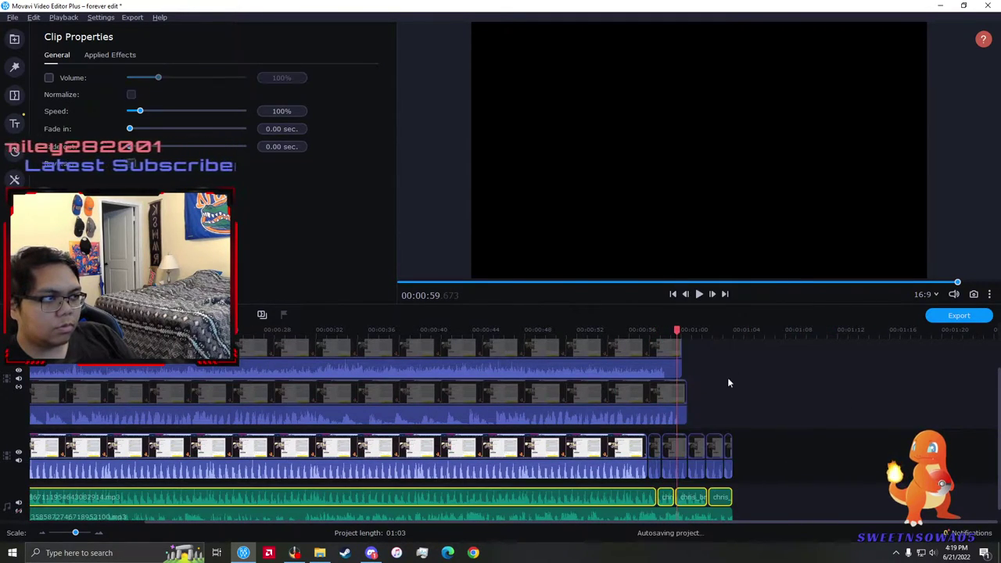
- Select the upper and middle video clips together and make them shown and audible again
drag(729, 381, 609, 361)
right_click(612, 360)
right_click(567, 357)
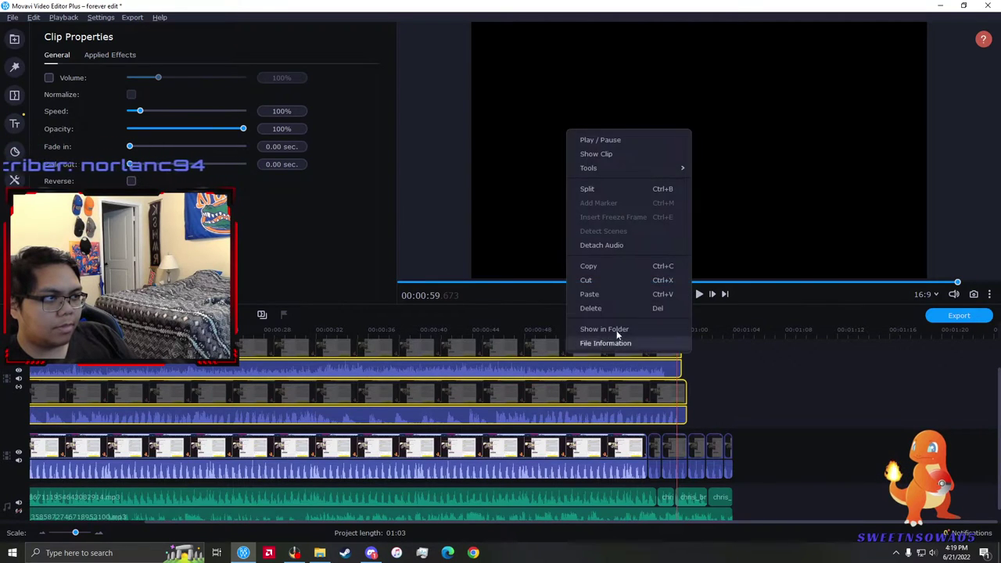
click(622, 150)
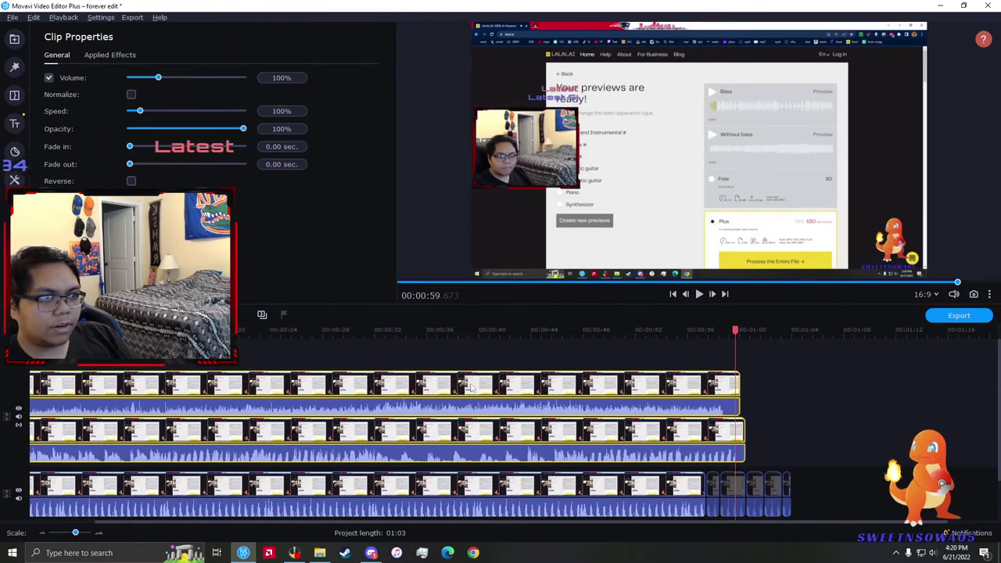
- Play the unmuted layers from several points, including the ending and the parts around 17 and 26 seconds, to listen for a reusable passage
click(471, 393)
key(space)
click(238, 412)
click(302, 412)
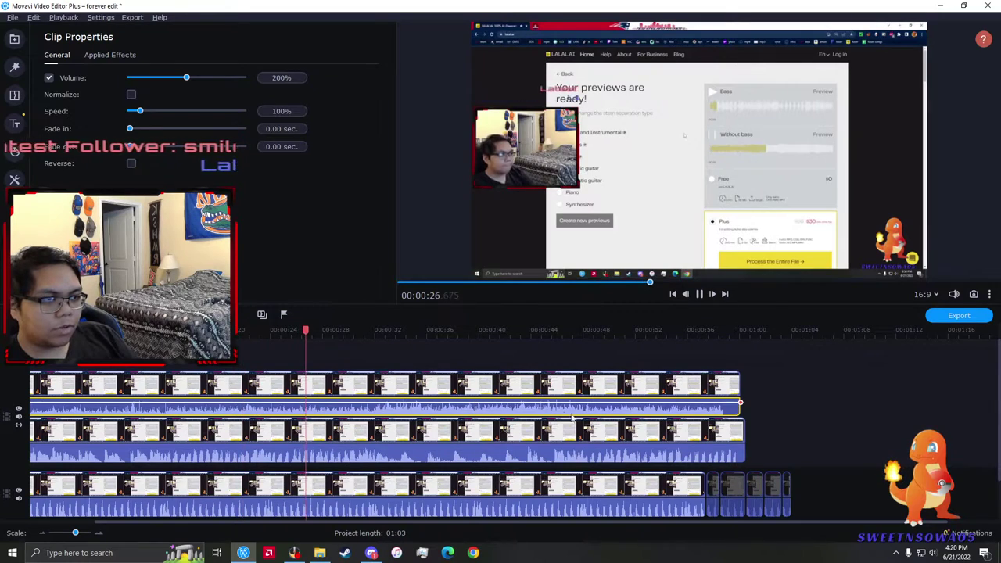
scroll(383, 404, up, 2)
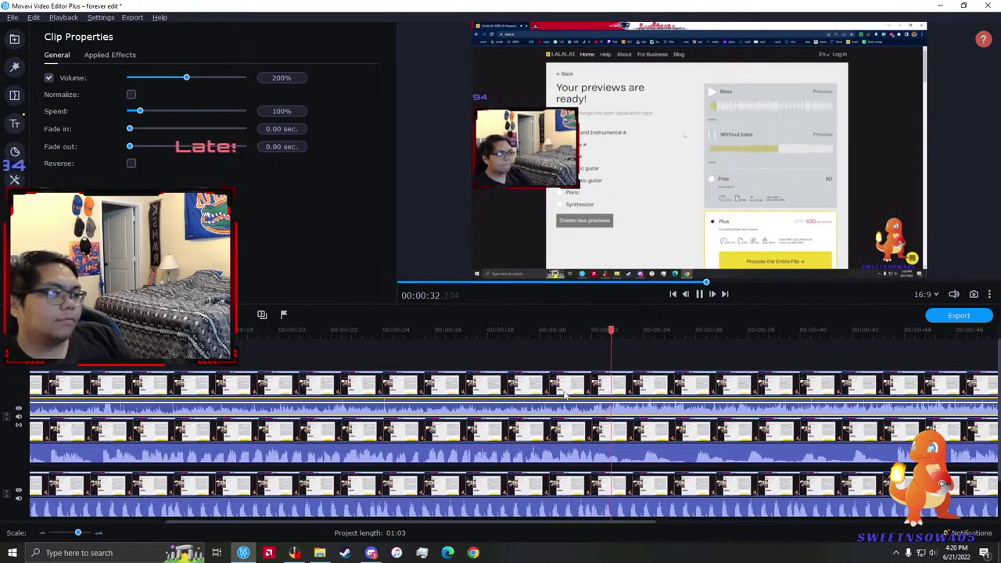
scroll(716, 397, down, 4)
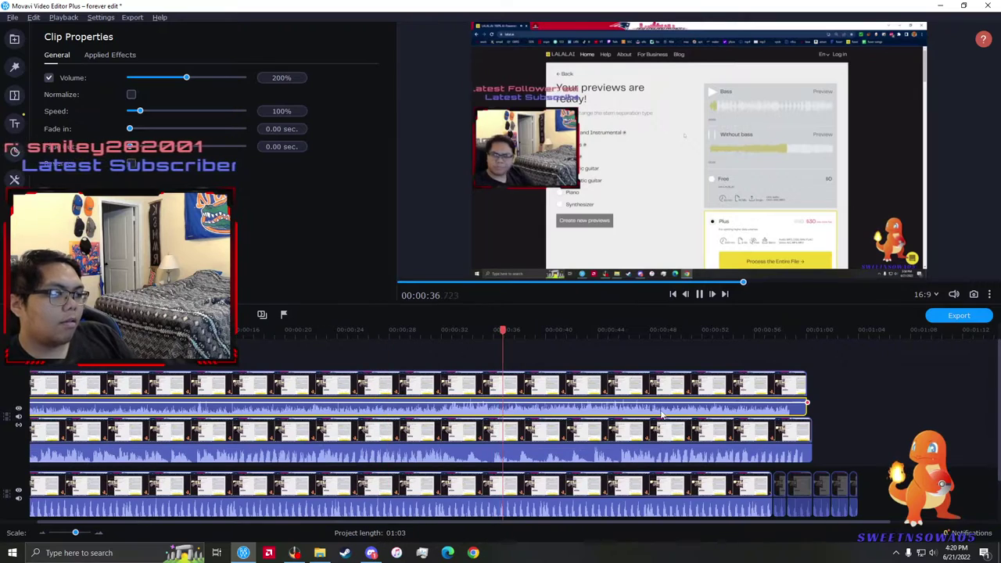
click(759, 395)
scroll(759, 392, up, 2)
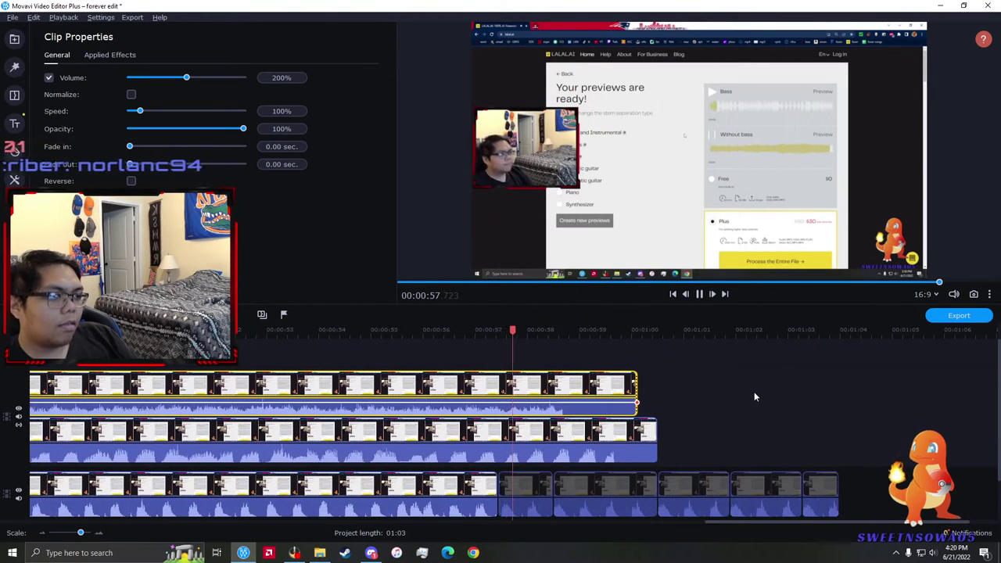
scroll(631, 403, down, 2)
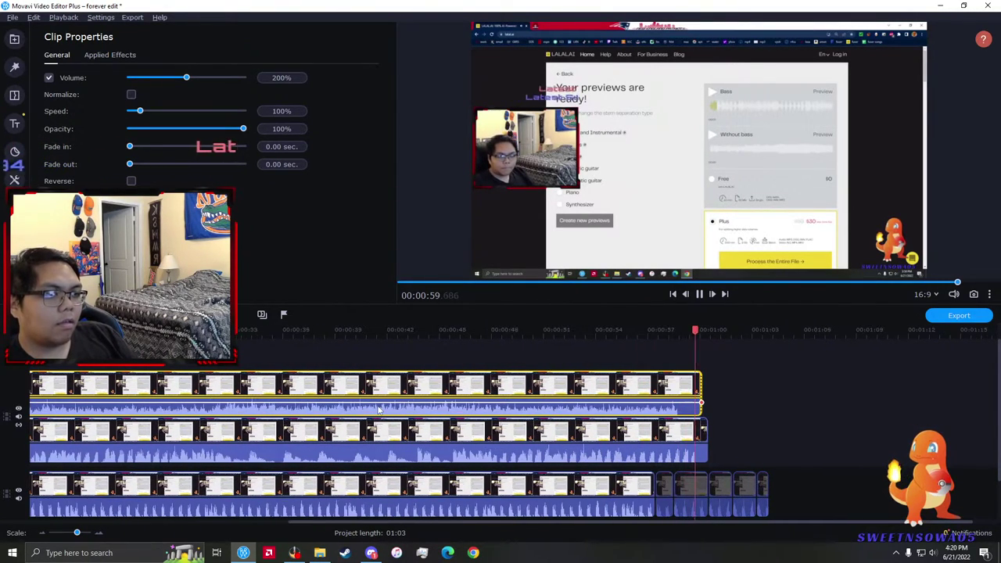
click(600, 406)
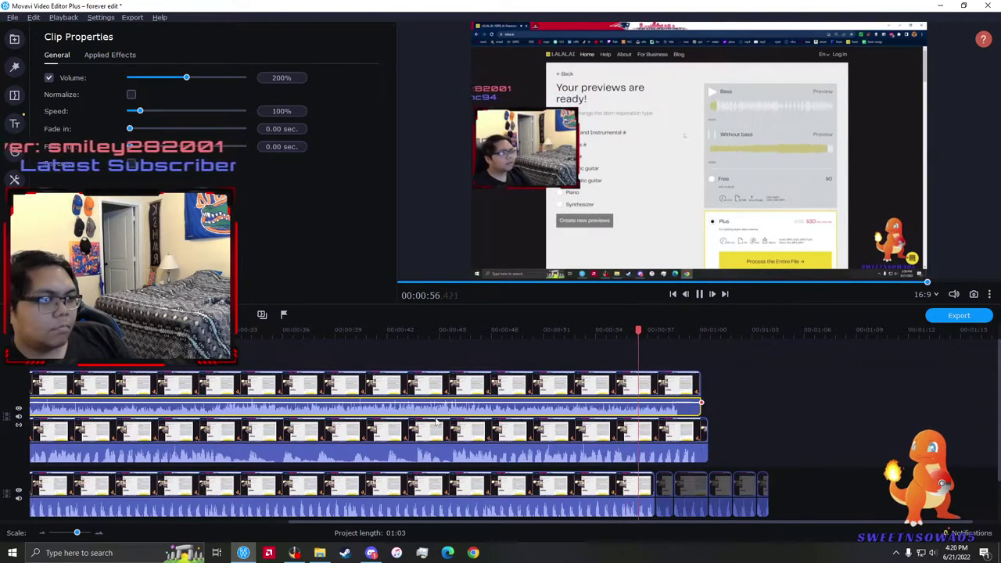
click(230, 419)
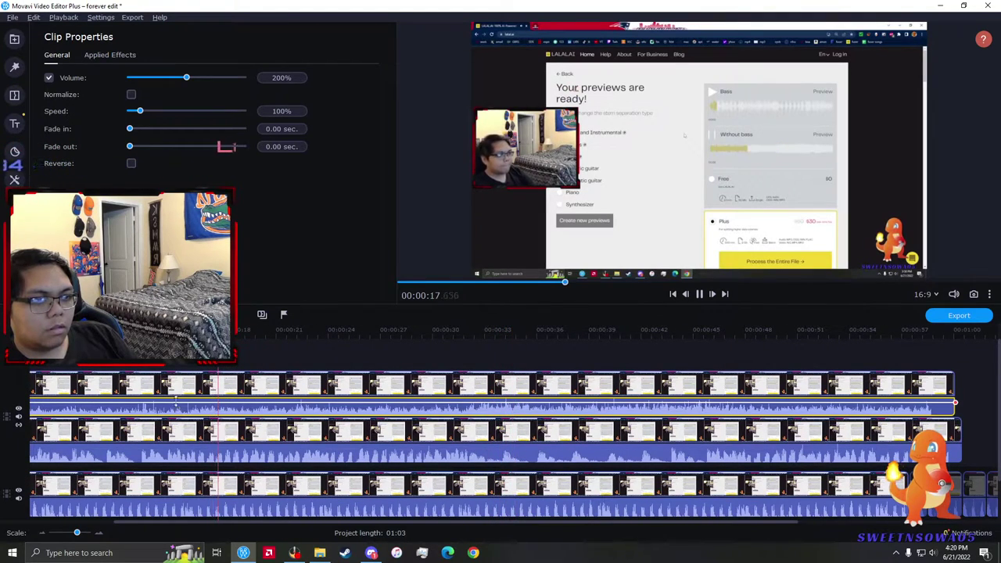
click(195, 397)
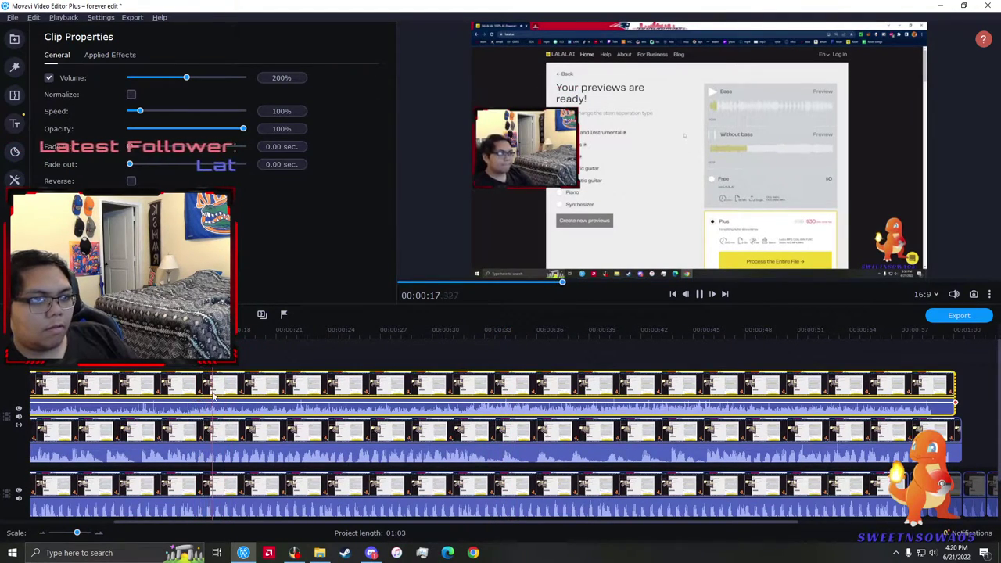
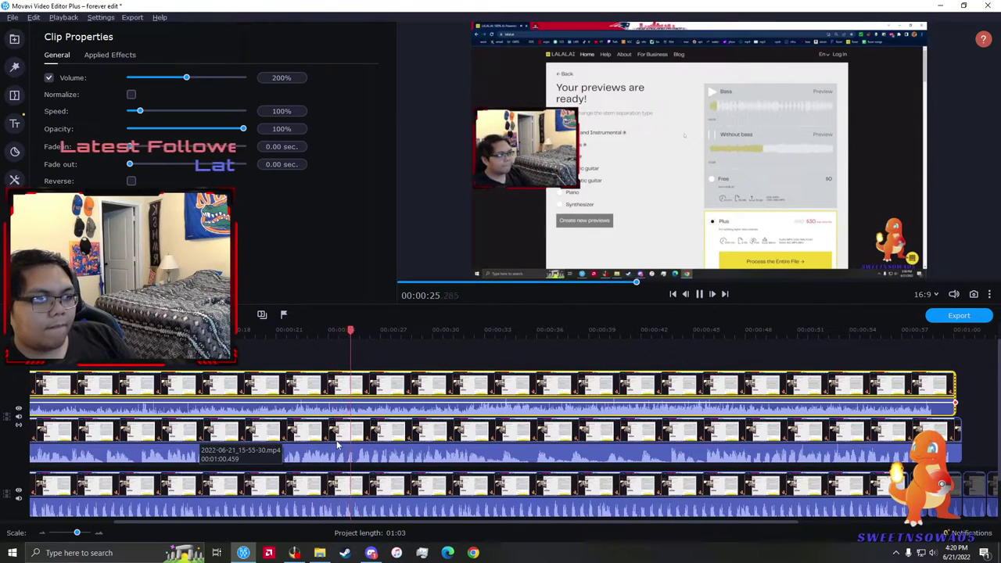
- Split the middle video clip at about 24 seconds and again at about 32 seconds
click(335, 432)
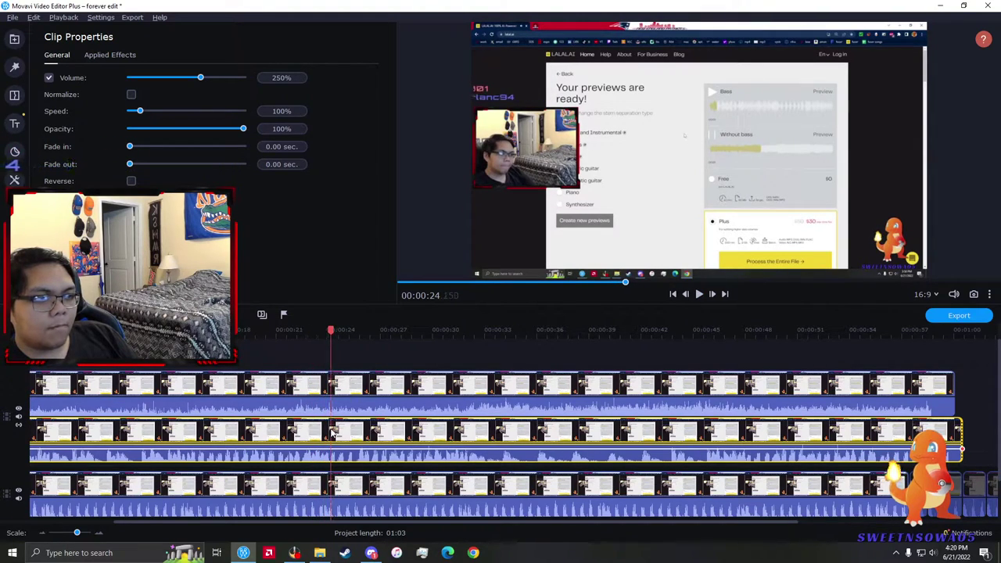
key(ctrl+b)
click(406, 438)
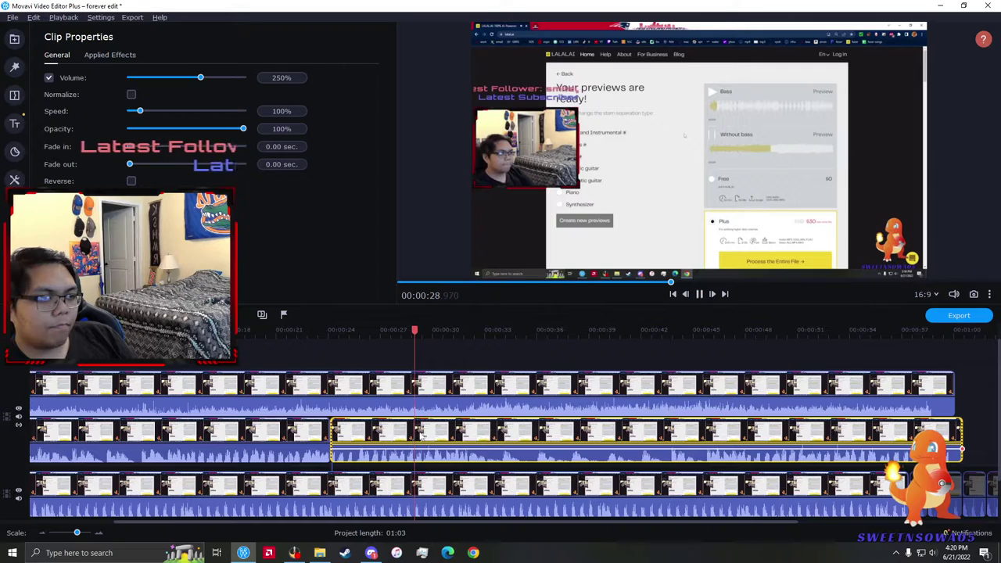
scroll(489, 442, up, 4)
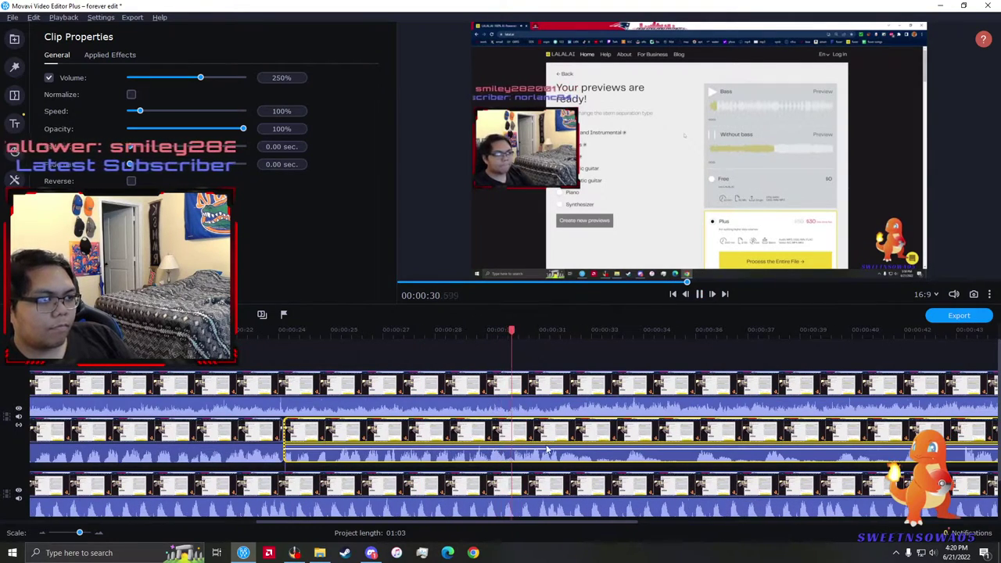
key(space)
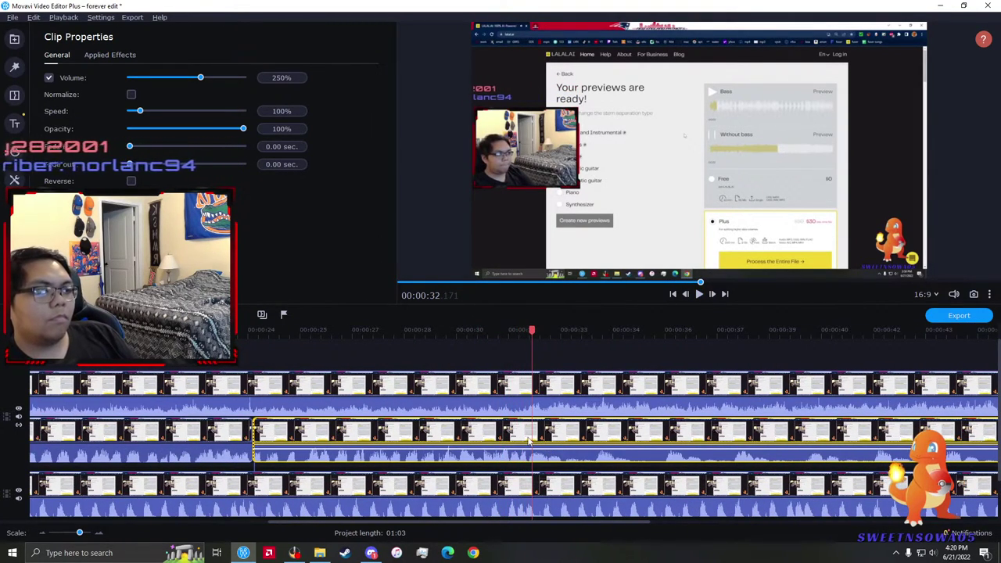
key(ctrl+b)
- Copy the piece of the middle clip between the two cuts and paste it at about 56 seconds
click(452, 442)
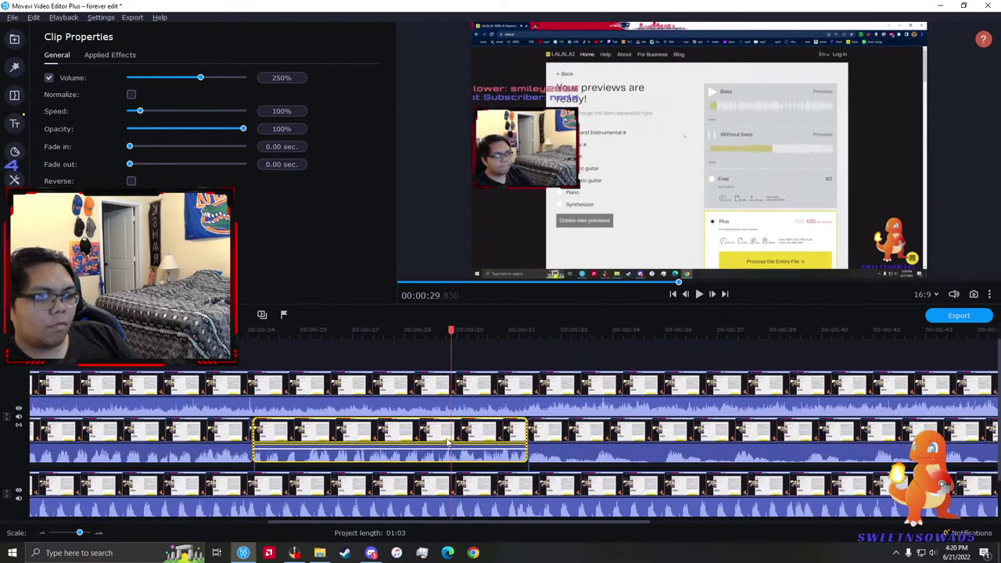
scroll(608, 447, down, 3)
click(744, 438)
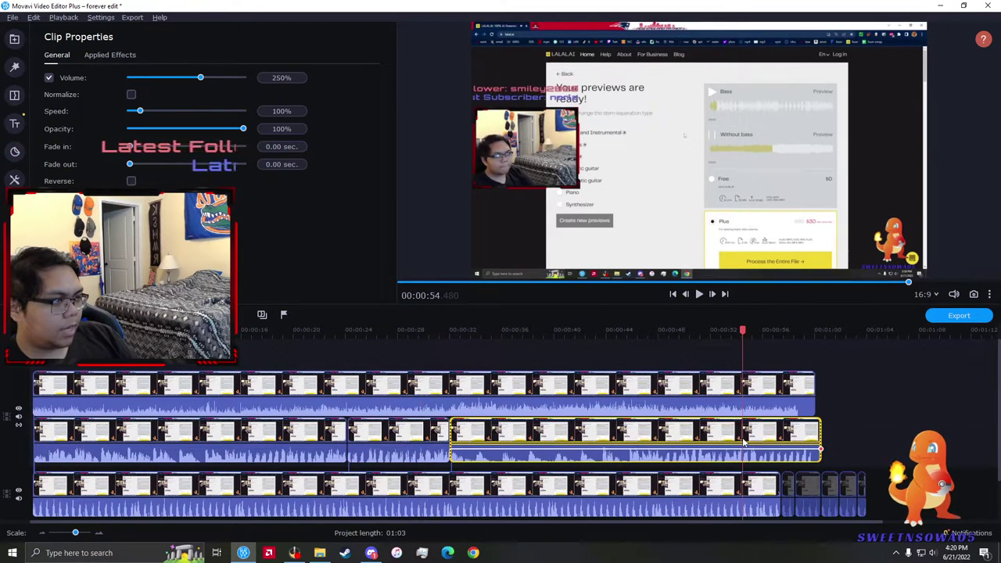
scroll(618, 456, up, 3)
key(space)
scroll(618, 456, down, 3)
key(space)
click(516, 443)
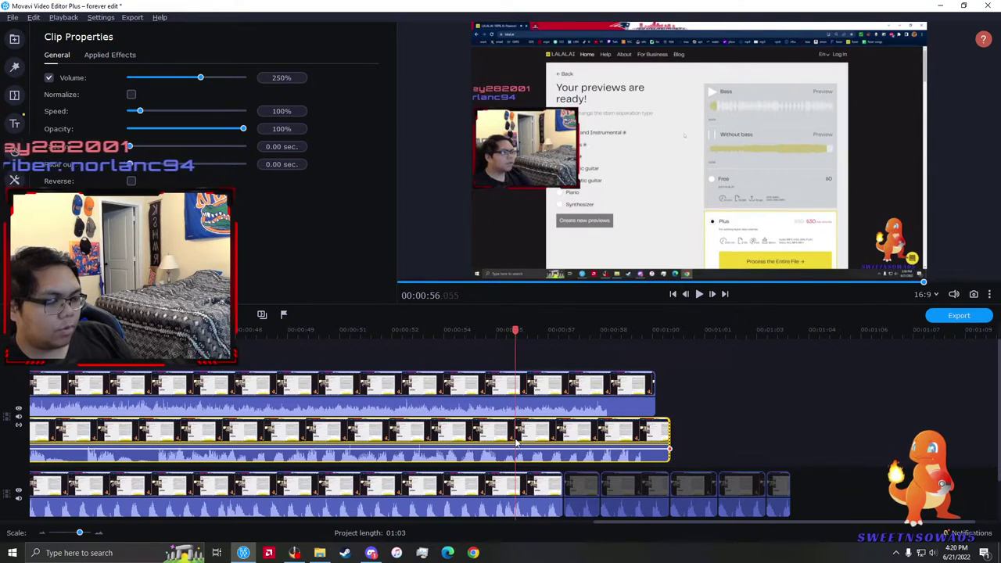
key(ctrl+v)
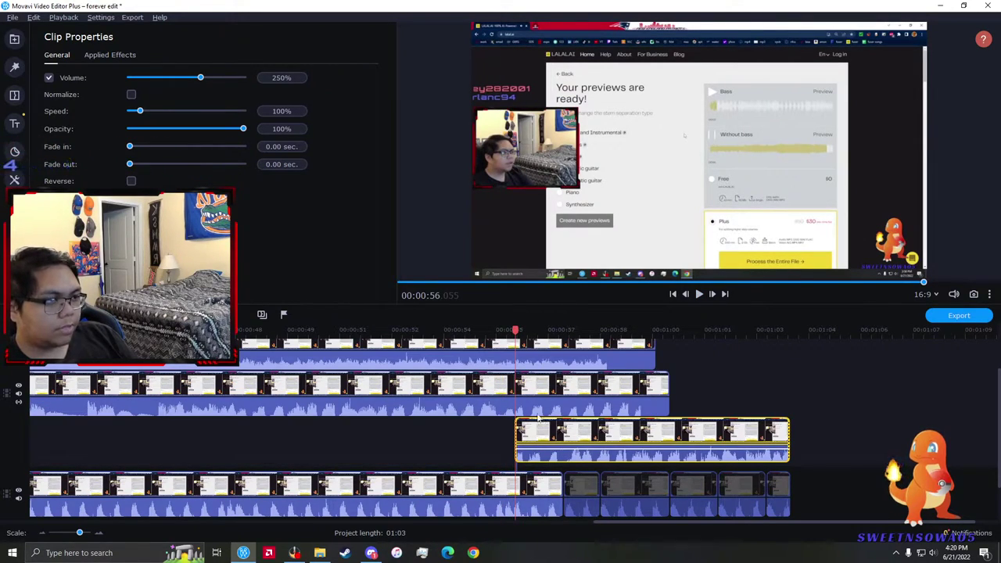
- Nudge the pasted piece slightly later to match the other waveforms and trim its start to about 56.46 seconds
scroll(543, 420, up, 3)
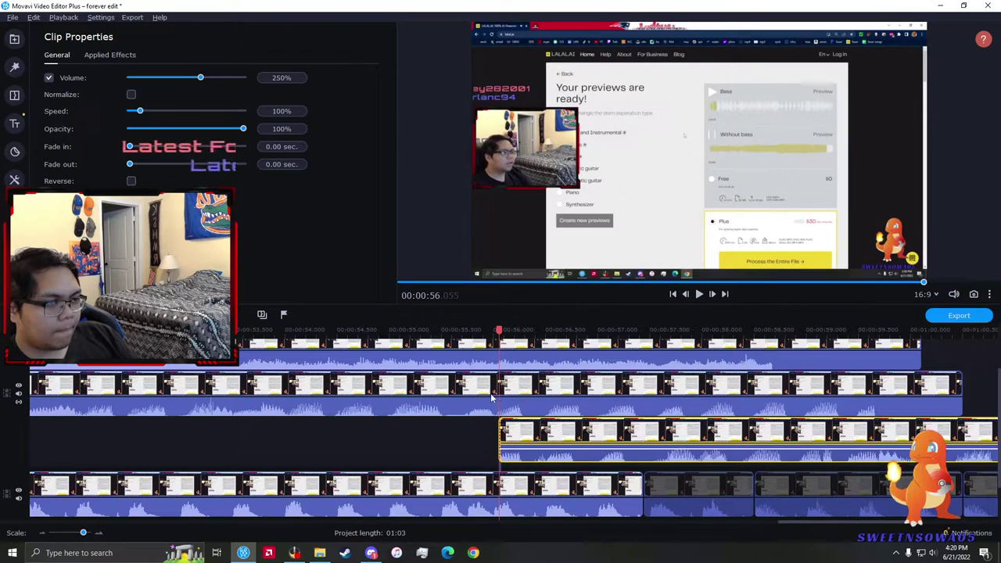
click(493, 398)
click(546, 442)
scroll(546, 442, up, 2)
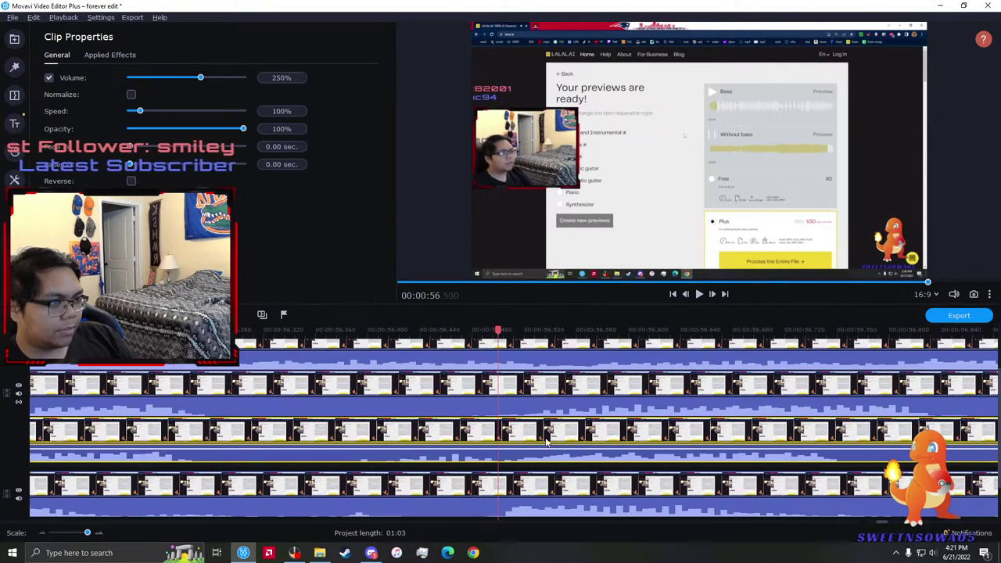
drag(555, 443, 647, 441)
scroll(646, 441, down, 3)
key(space)
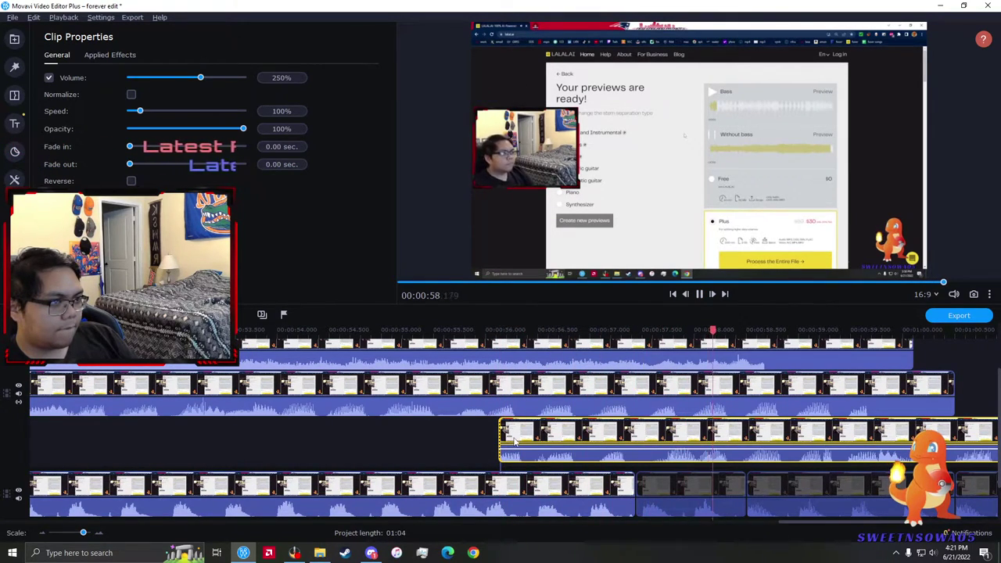
drag(514, 443, 534, 441)
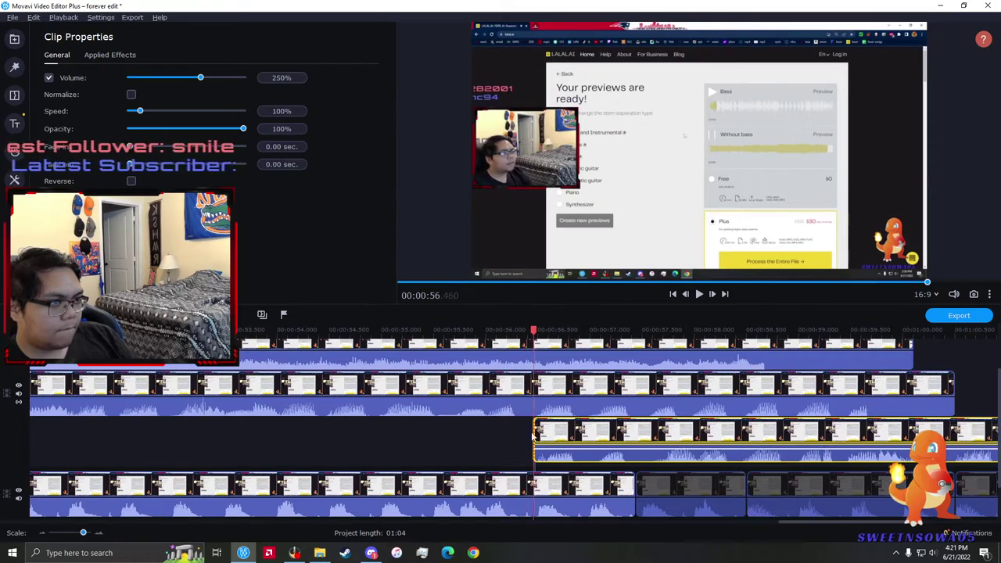
- Split the middle clip just before the pasted piece and delete the part after the cut
click(529, 400)
key(ctrl+b)
click(536, 392)
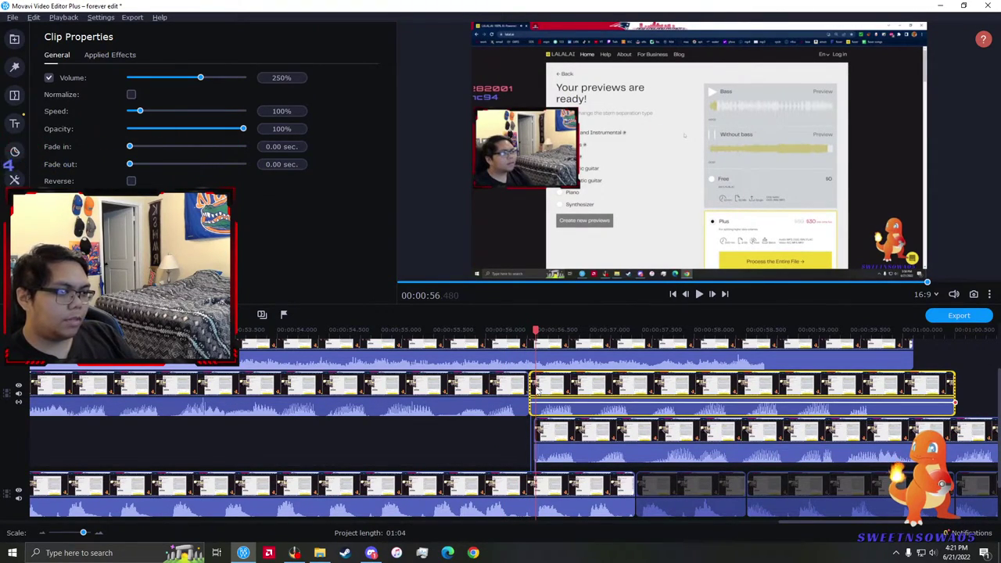
key(Delete)
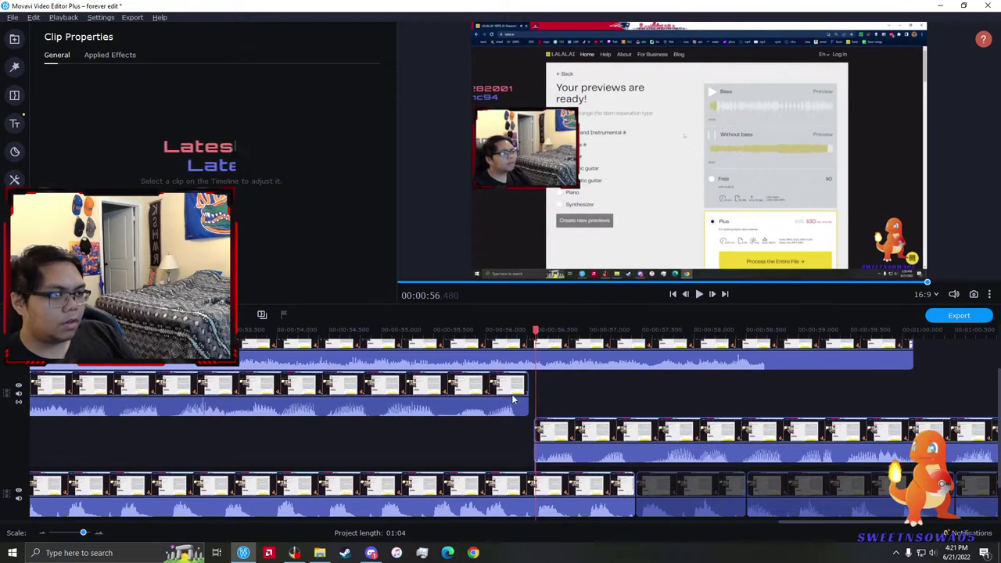
- Move the 32 to 56 second piece onto the same track as the other pieces and play across its first cut
scroll(505, 395, down, 3)
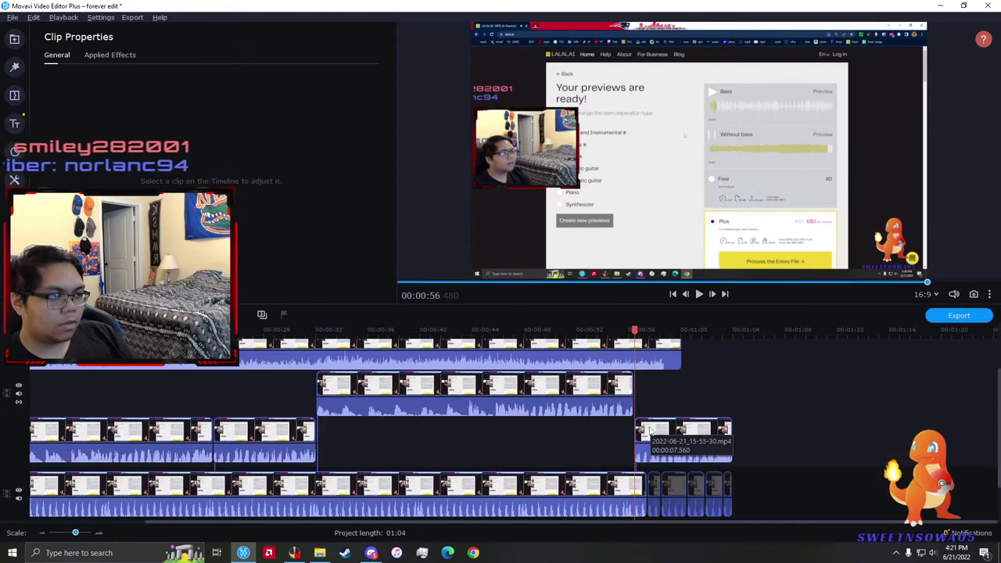
drag(485, 395, 486, 438)
scroll(601, 438, up, 2)
click(441, 437)
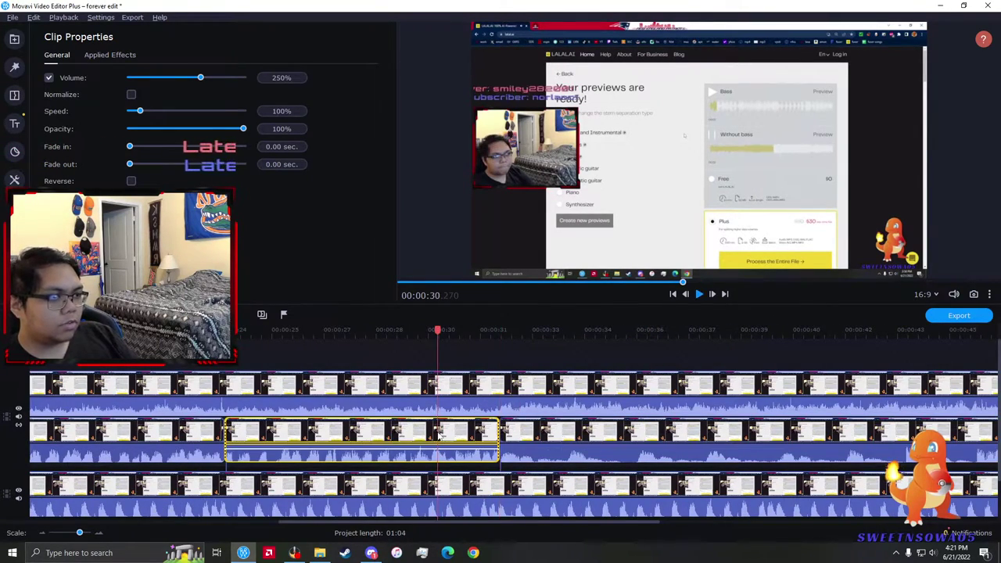
key(space)
scroll(445, 440, down, 1)
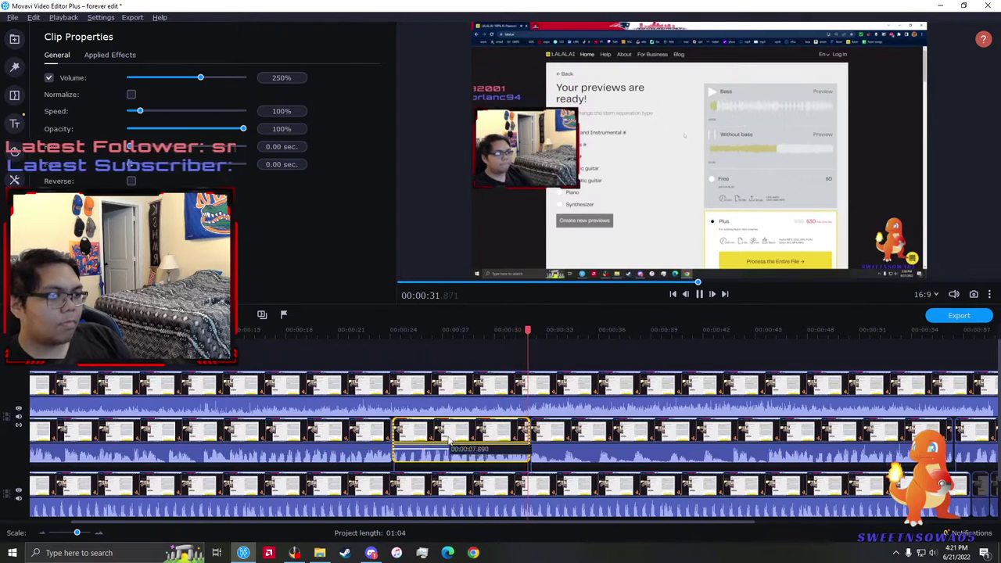
scroll(572, 446, up, 1)
scroll(570, 448, down, 1)
scroll(570, 448, down, 1)
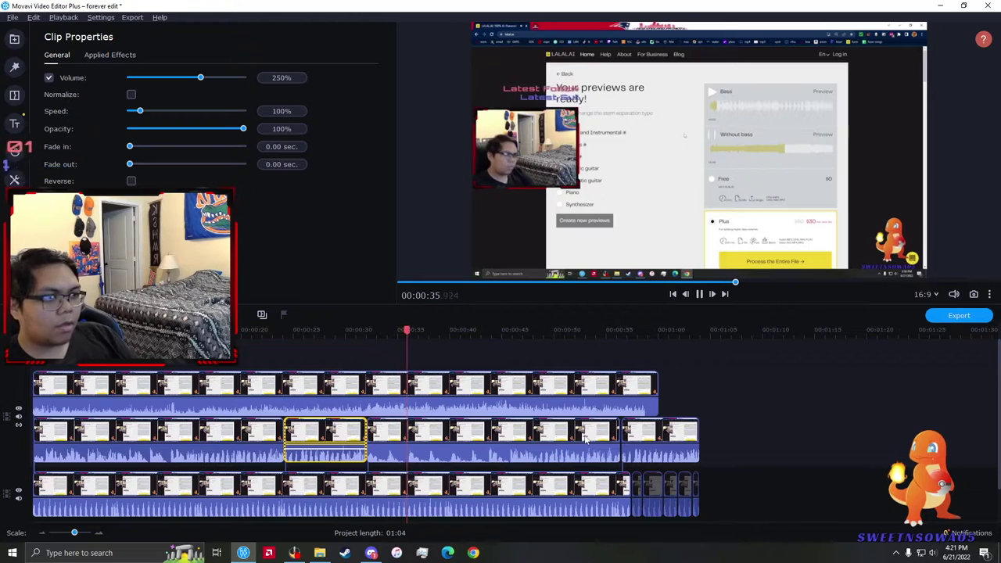
- Play the middle track up to the pasted ending and close the small gap before it at about 56.4 seconds
click(583, 440)
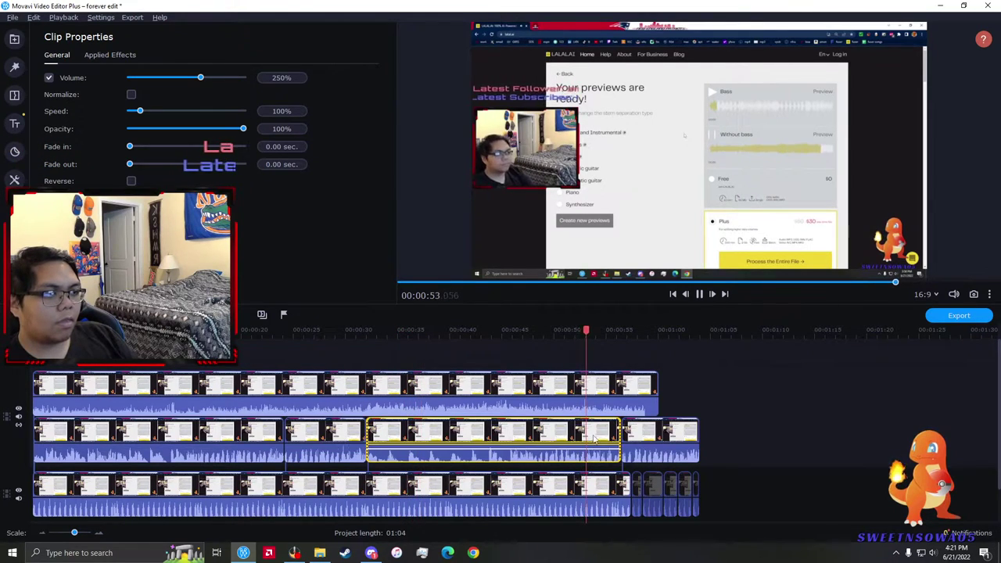
scroll(591, 439, up, 3)
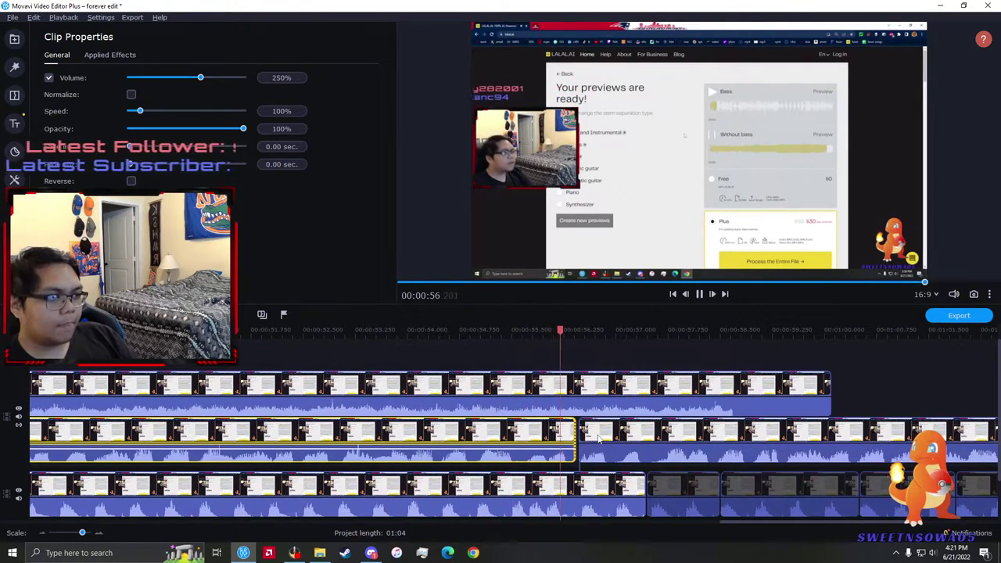
scroll(568, 432, up, 4)
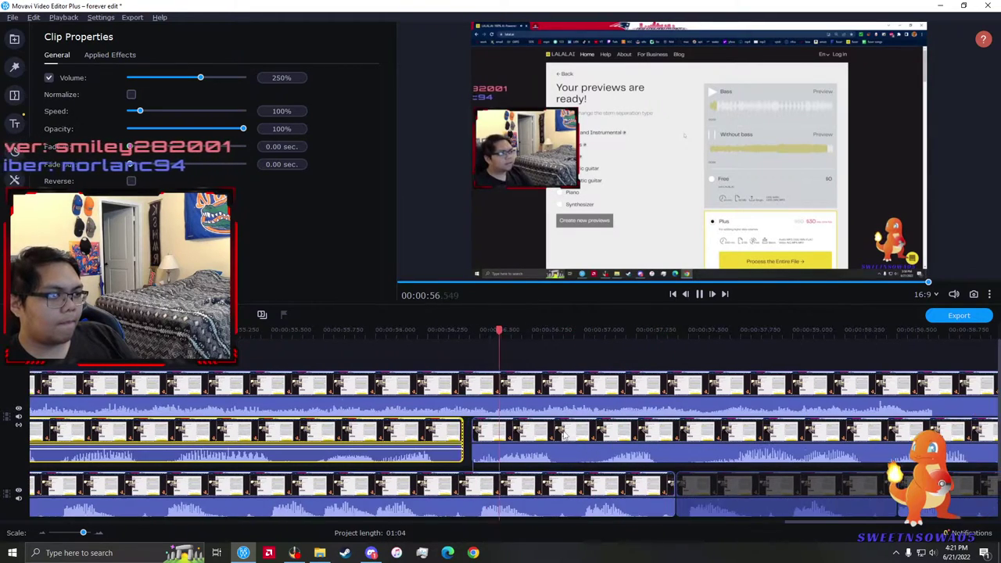
click(395, 446)
drag(395, 446, 372, 437)
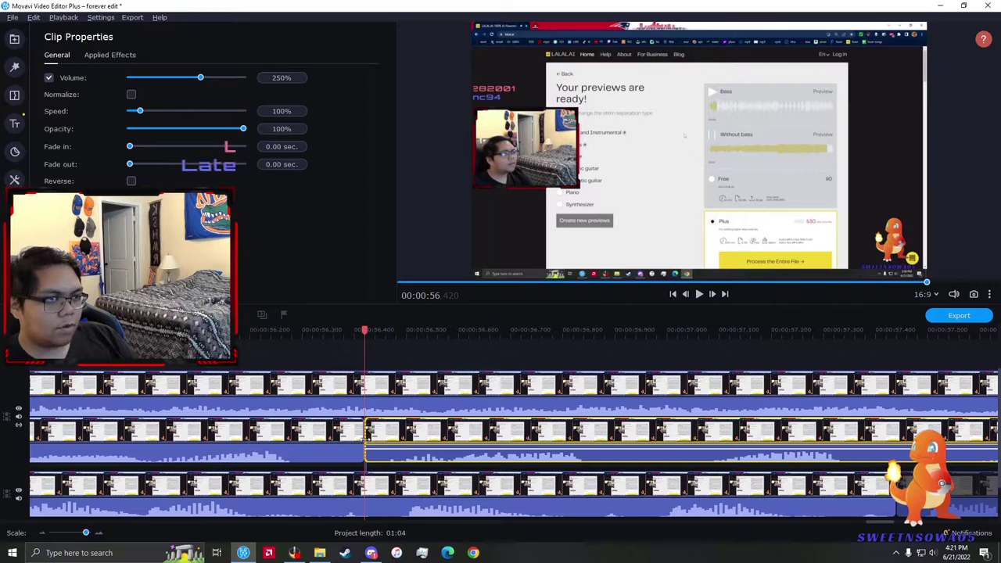
- Play across the closed join at about 56.4 seconds to check the transition into the pasted ending
click(288, 442)
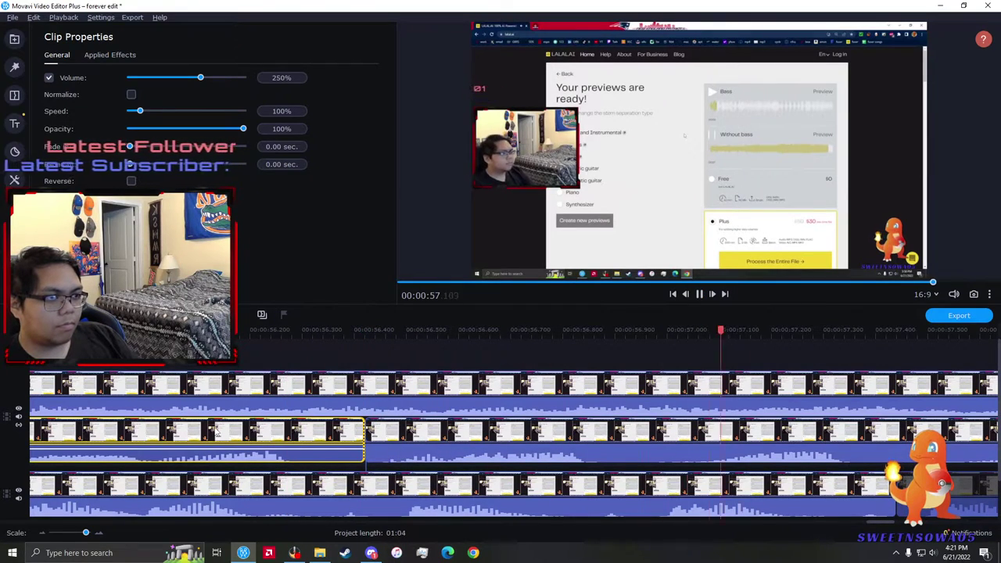
scroll(327, 430, down, 1)
click(336, 437)
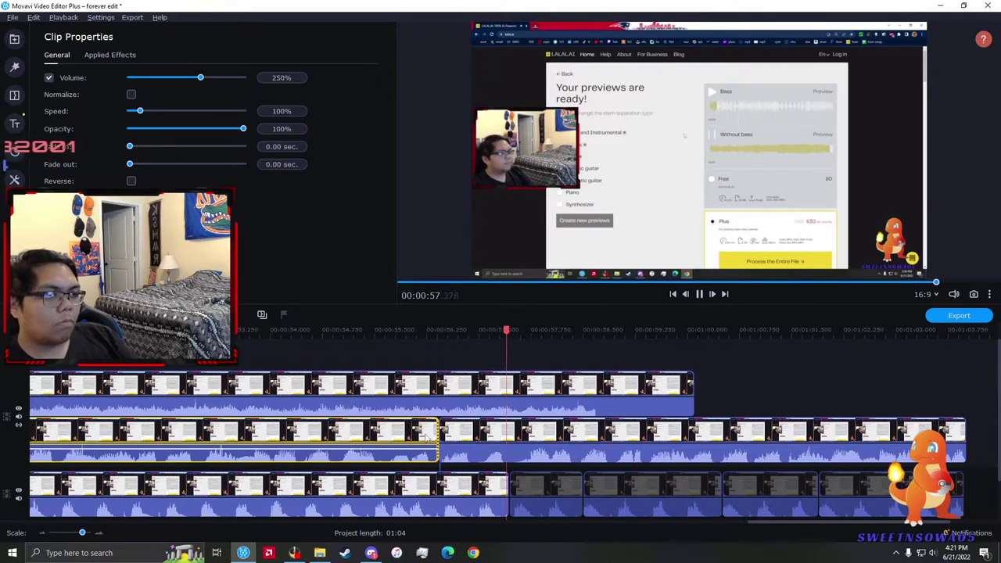
- Play through the pasted ending on the middle track, split it at about 1:01.9 and delete the part after the cut
click(385, 436)
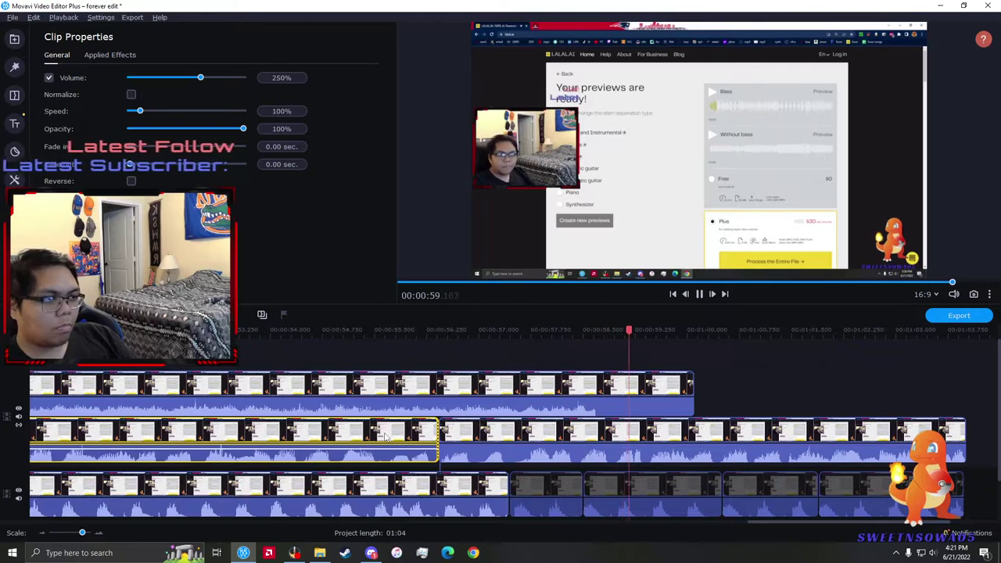
scroll(736, 448, down, 2)
scroll(733, 452, down, 1)
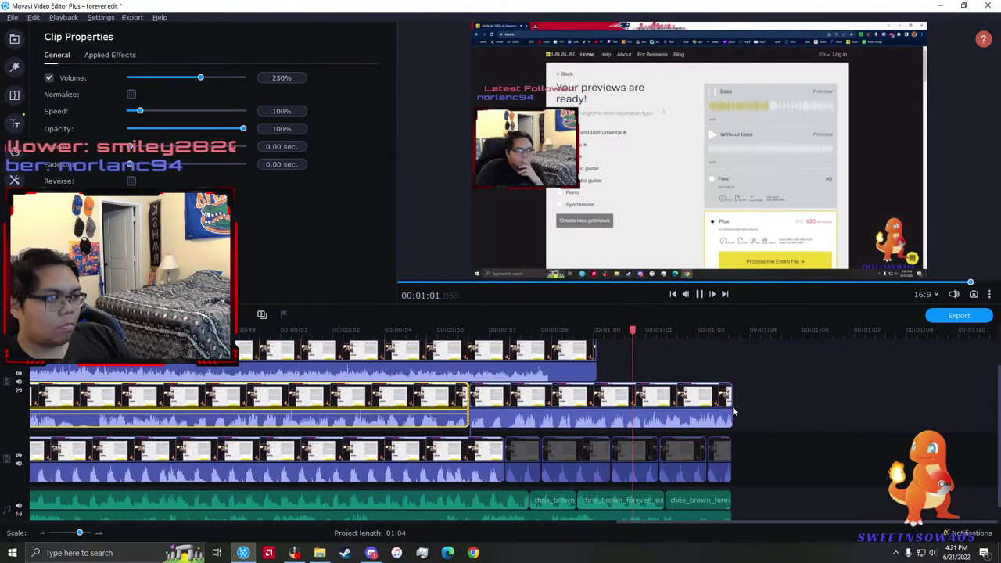
key(space)
click(663, 406)
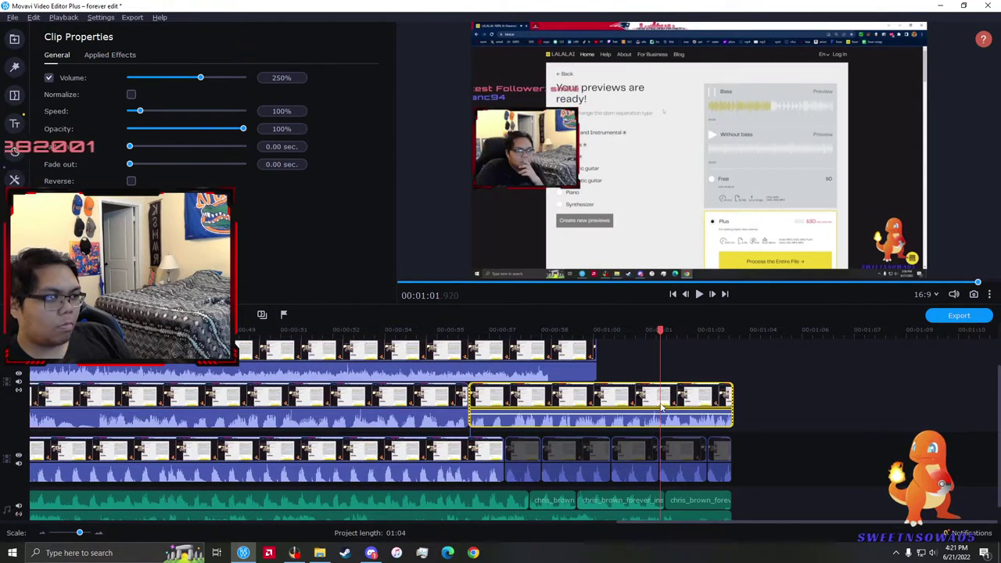
key(ctrl+b)
click(677, 406)
key(Delete)
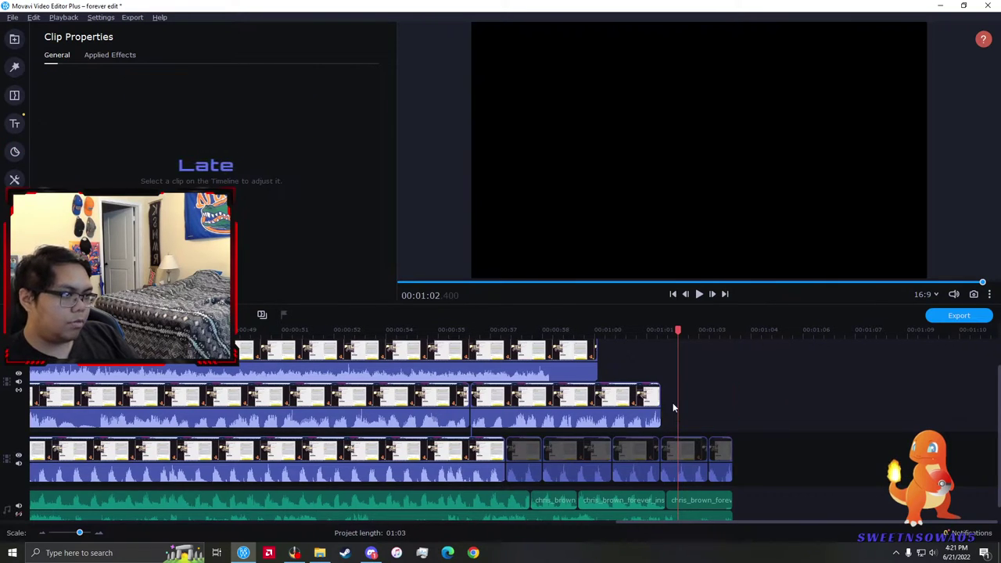
- Find the middle track's first cut and place the playhead on the top clip at that point, about 24.15 seconds
scroll(675, 407, up, 1)
scroll(430, 405, left, 5)
scroll(428, 404, right, 3)
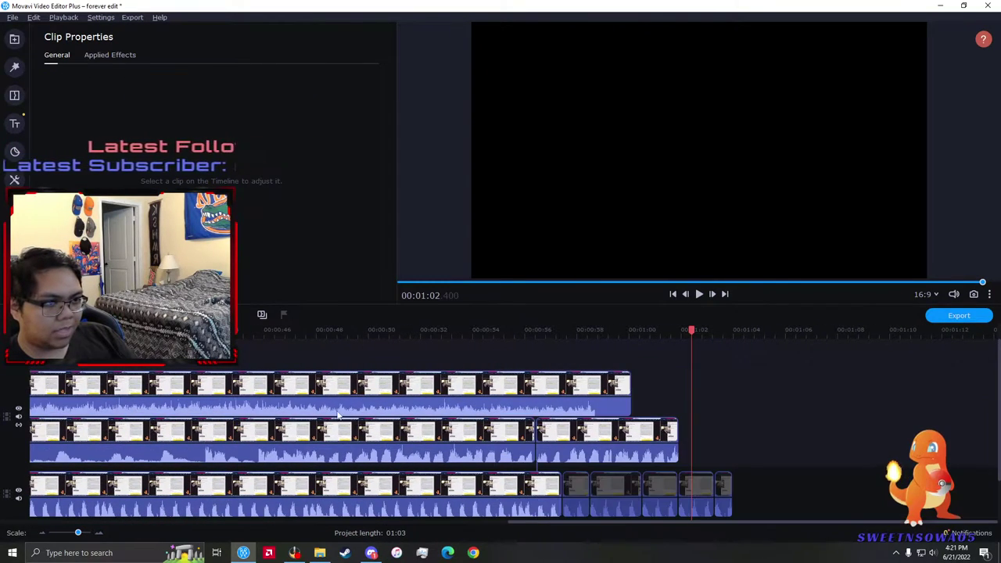
ctrl+scroll(428, 419, down, 1)
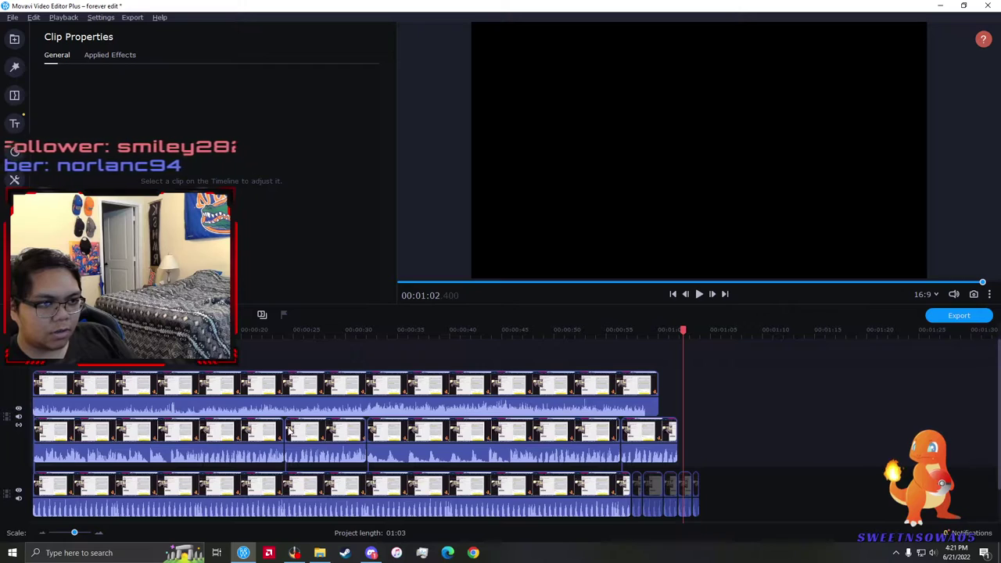
click(289, 431)
ctrl+scroll(288, 432, up, 2)
click(483, 388)
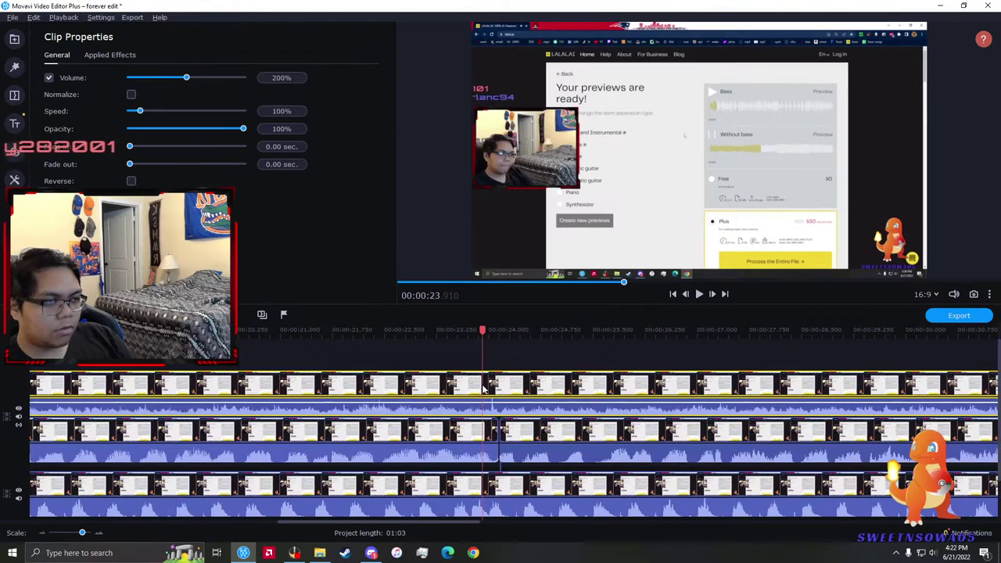
click(500, 392)
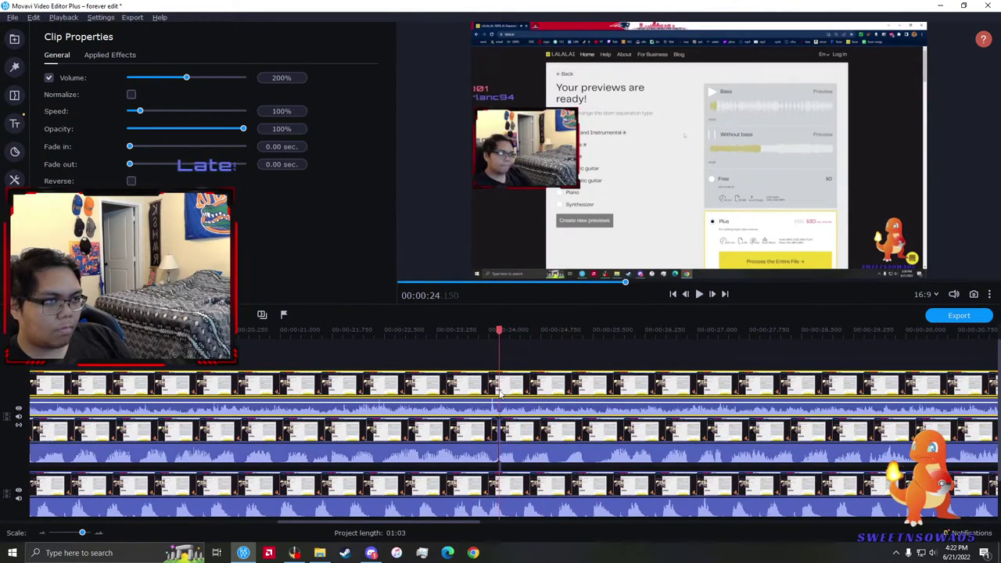
- Play the top clip around the middle track's second cut, near 32 seconds
ctrl+scroll(634, 395, down, 3)
click(583, 399)
key(space)
ctrl+scroll(581, 396, up, 3)
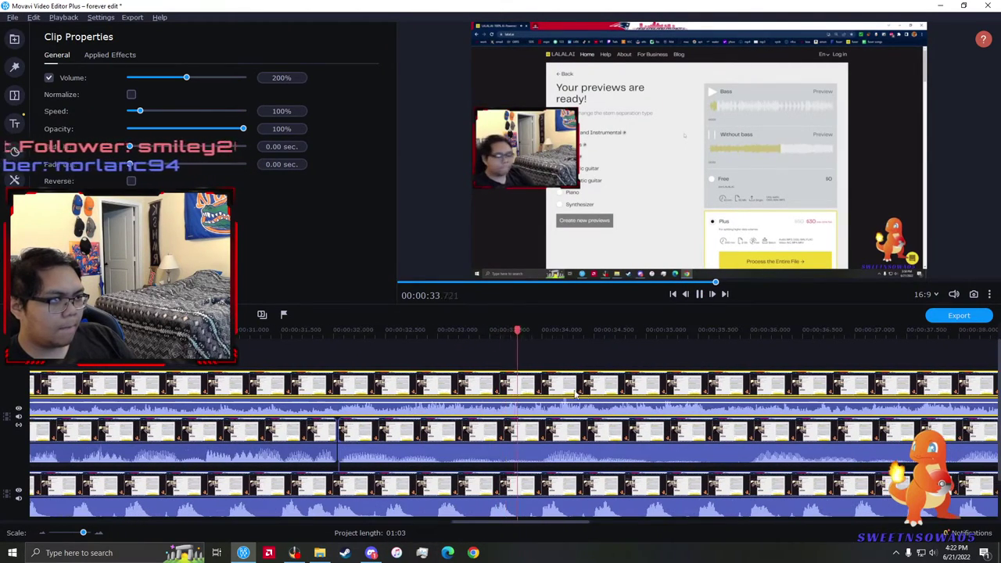
click(297, 396)
key(space)
key(space)
- Try splitting the top clip at the middle track's second cut, about 32 seconds, and play the part after it
click(336, 393)
click(339, 423)
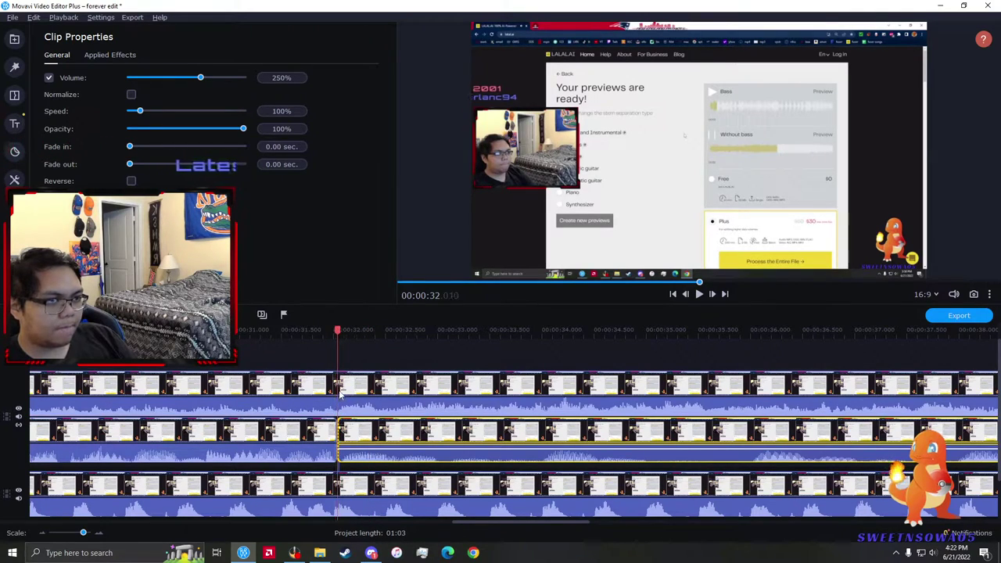
click(338, 395)
key(ctrl+b)
scroll(338, 396, down, 3)
key(space)
click(597, 396)
scroll(595, 399, down, 1)
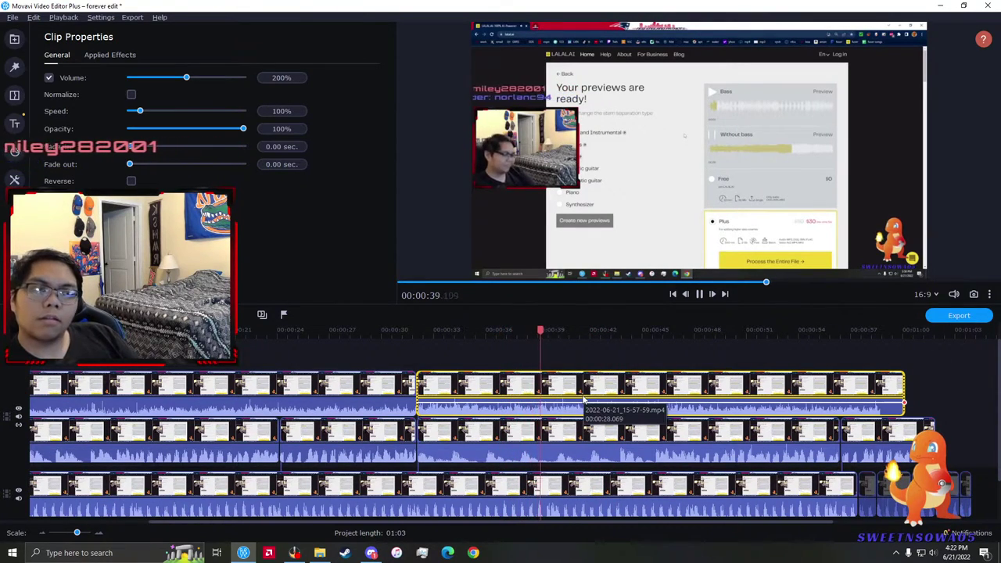
- Split the top clip at about 40 seconds
click(541, 386)
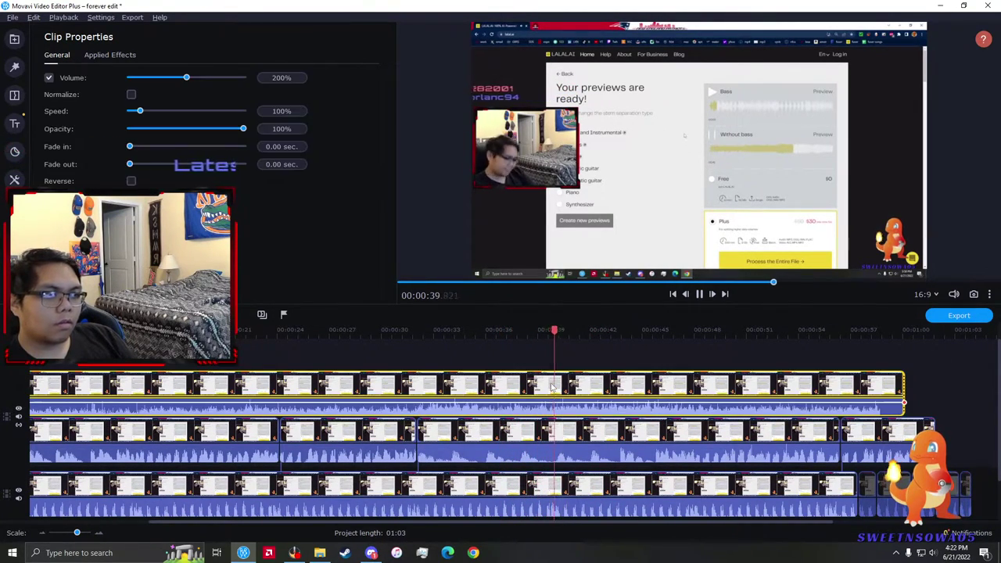
scroll(602, 388, up, 1)
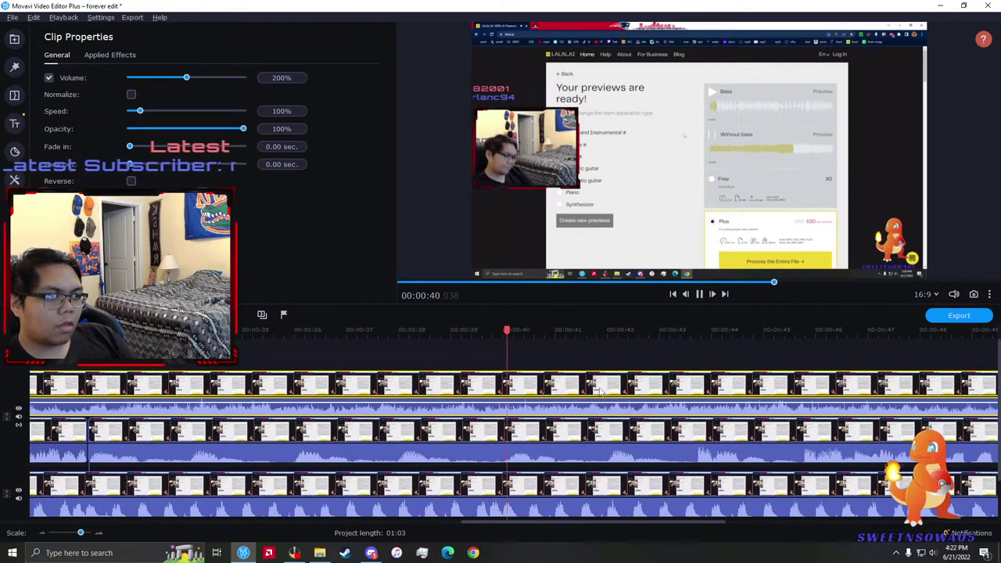
scroll(528, 399, up, 1)
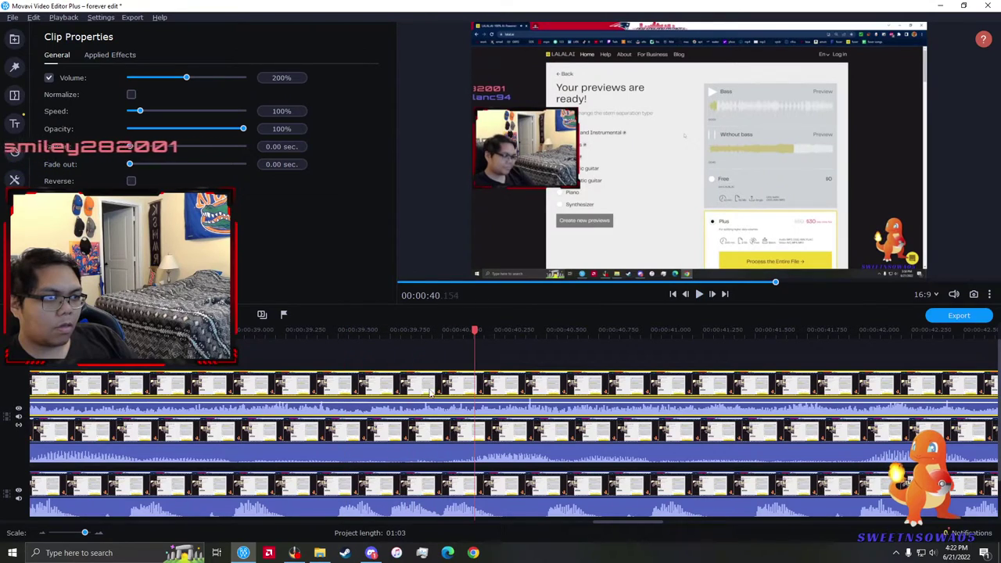
key(ctrl+b)
- Play on from the 40-second cut and split the top clip again at about 48 seconds
scroll(487, 398, down, 2)
key(space)
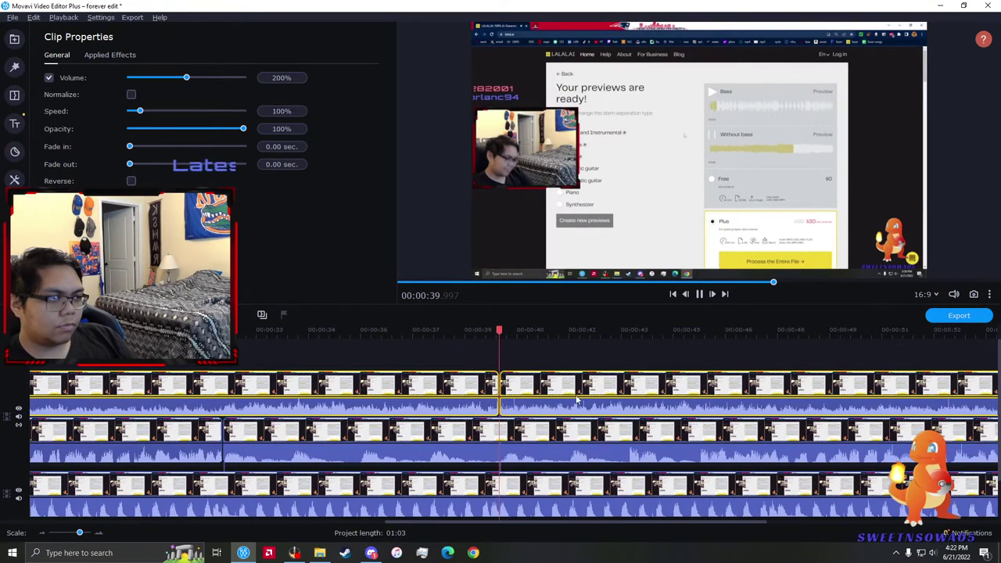
scroll(523, 401, down, 1)
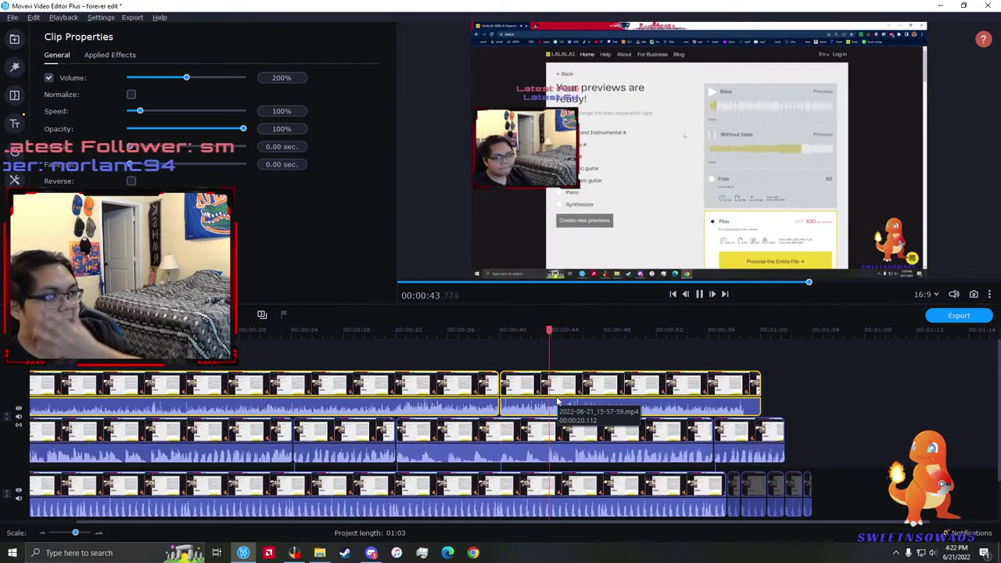
scroll(571, 410, up, 2)
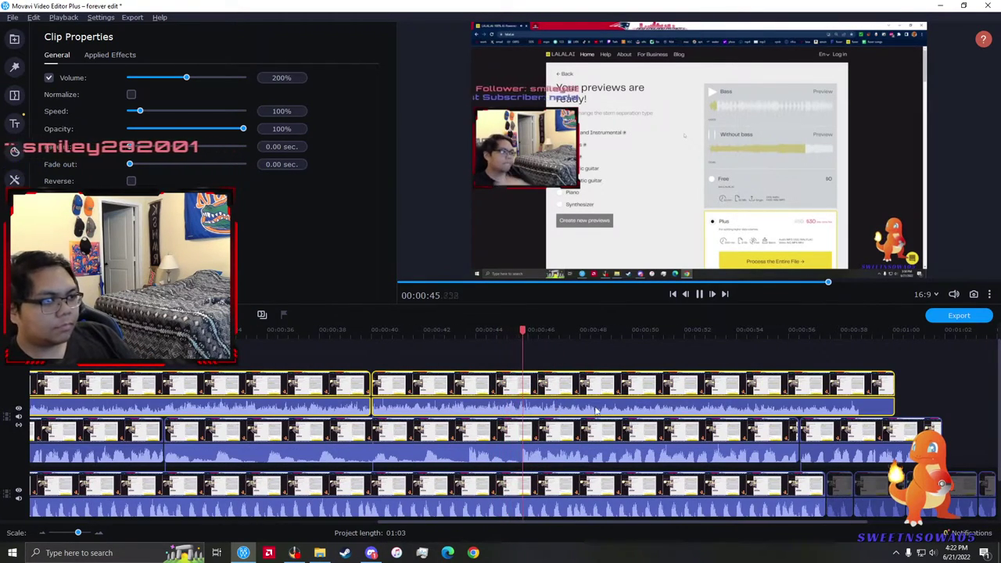
scroll(595, 425, up, 1)
key(space)
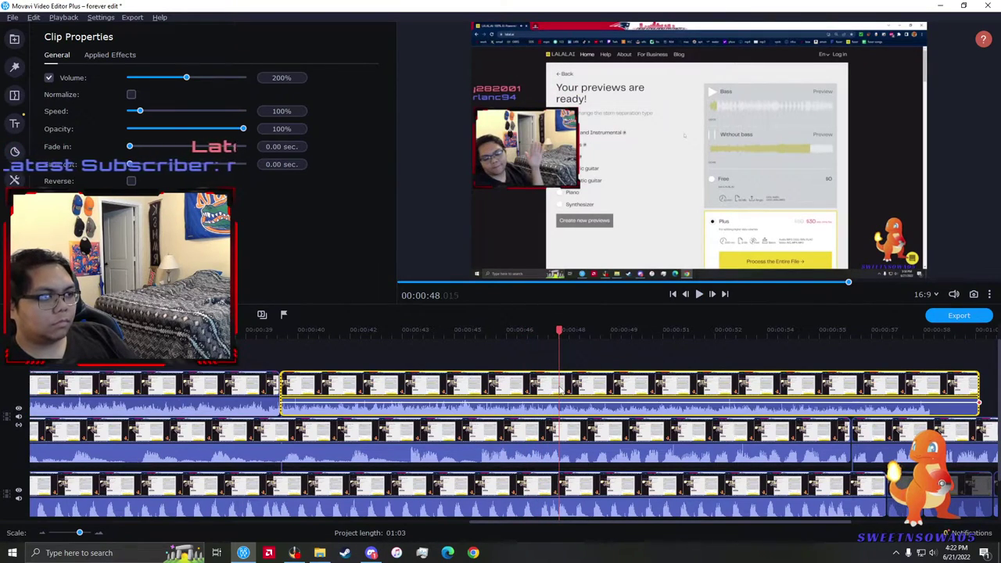
key(ctrl+b)
- Copy the 40 to 48 second piece of the top clip and paste it at about 56 seconds
click(548, 388)
scroll(640, 403, down, 3)
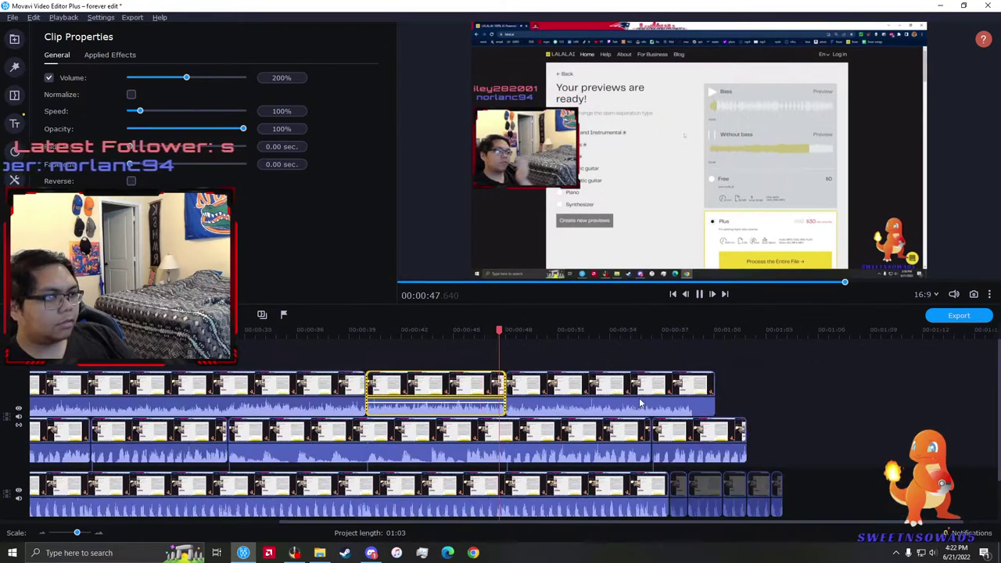
key(space)
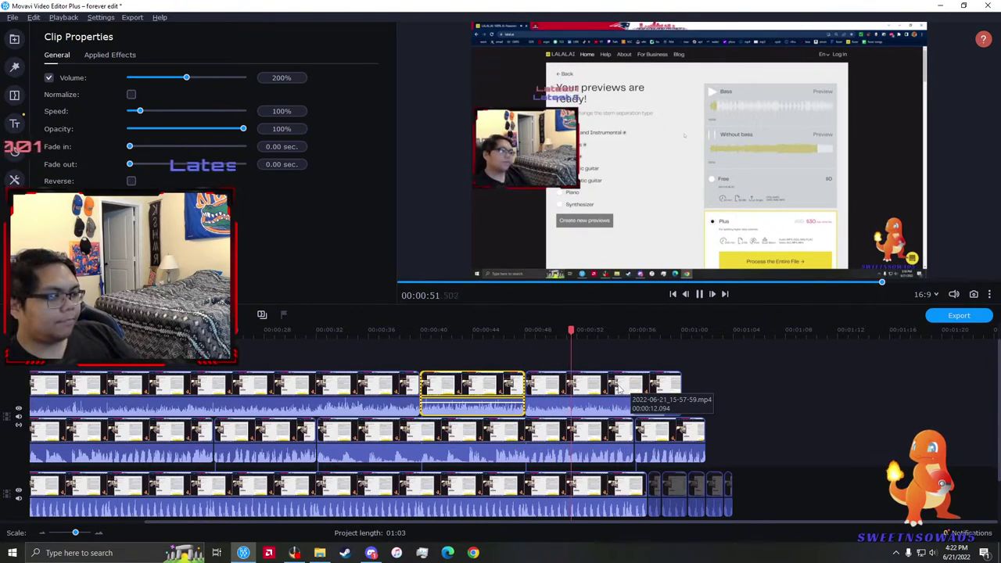
scroll(619, 388, up, 1)
click(718, 361)
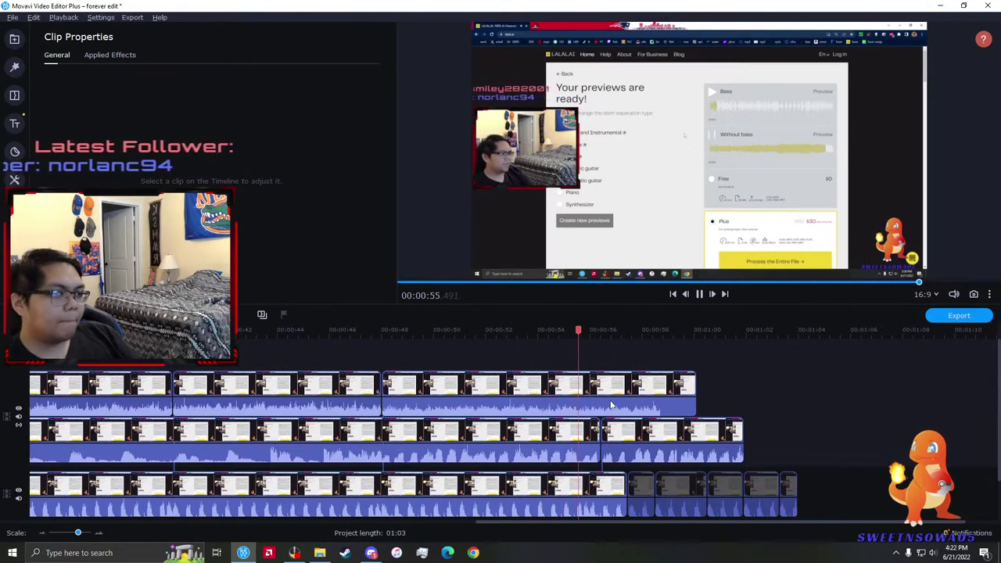
key(space)
scroll(494, 397, up, 2)
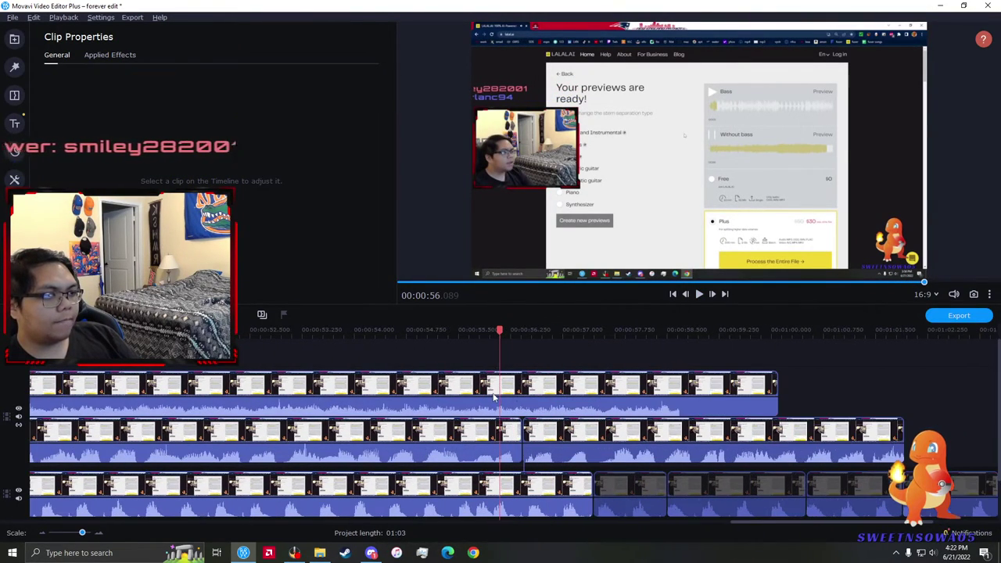
click(502, 383)
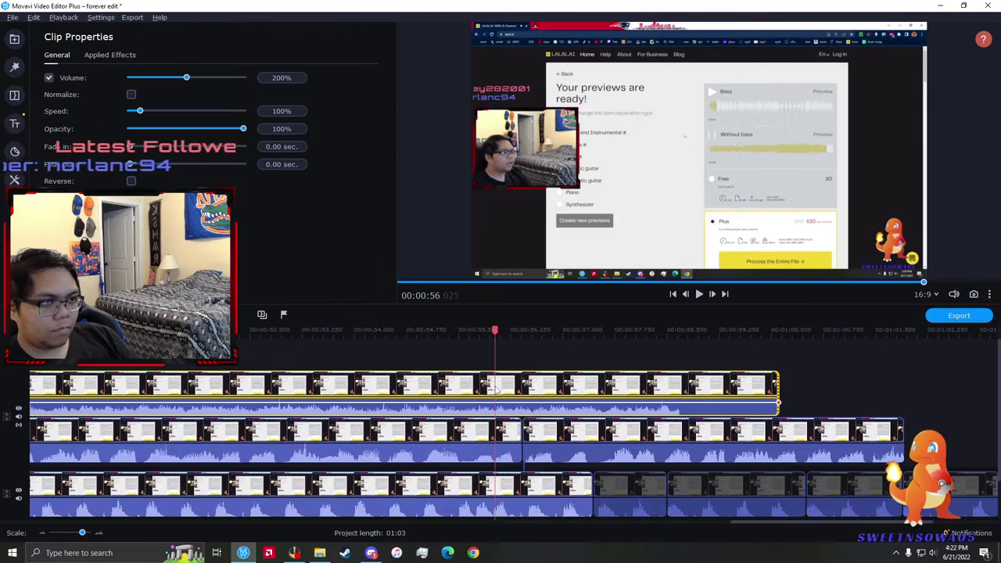
key(ctrl+v)
- Trim the end of the uppermost piece back to the start of the pasted piece, about 56 seconds
scroll(538, 396, down, 2)
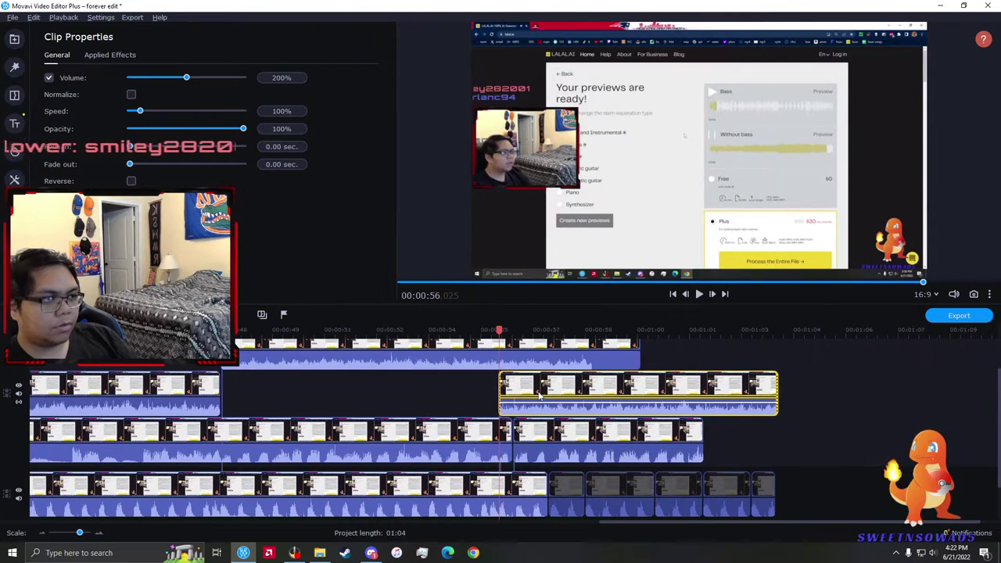
scroll(538, 395, up, 1)
scroll(525, 379, down, 2)
scroll(554, 370, up, 1)
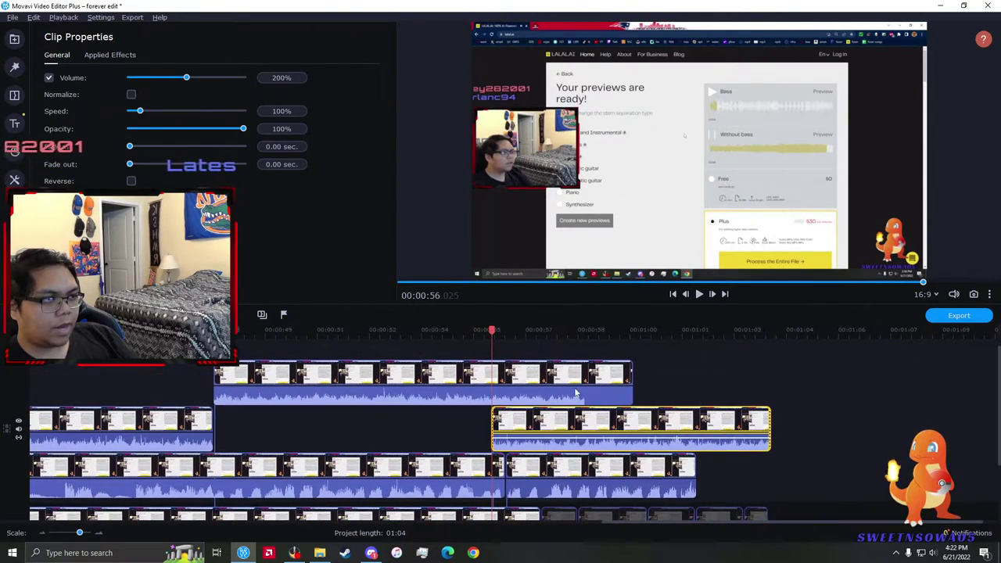
click(616, 380)
drag(630, 378, 492, 379)
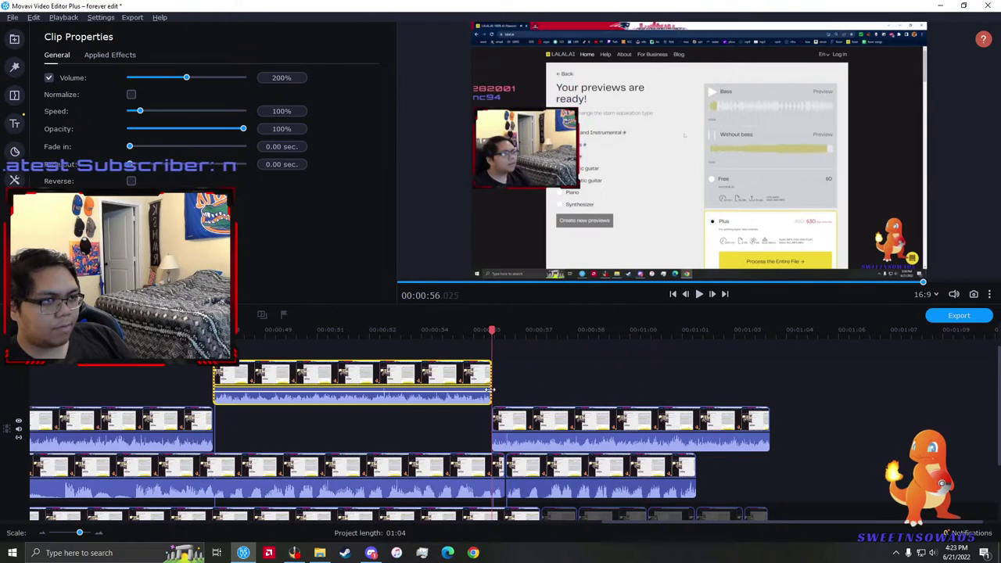
- Play across the junction at about 56 seconds and replay the opening of the pasted piece to check the transition
scroll(499, 468, up, 1)
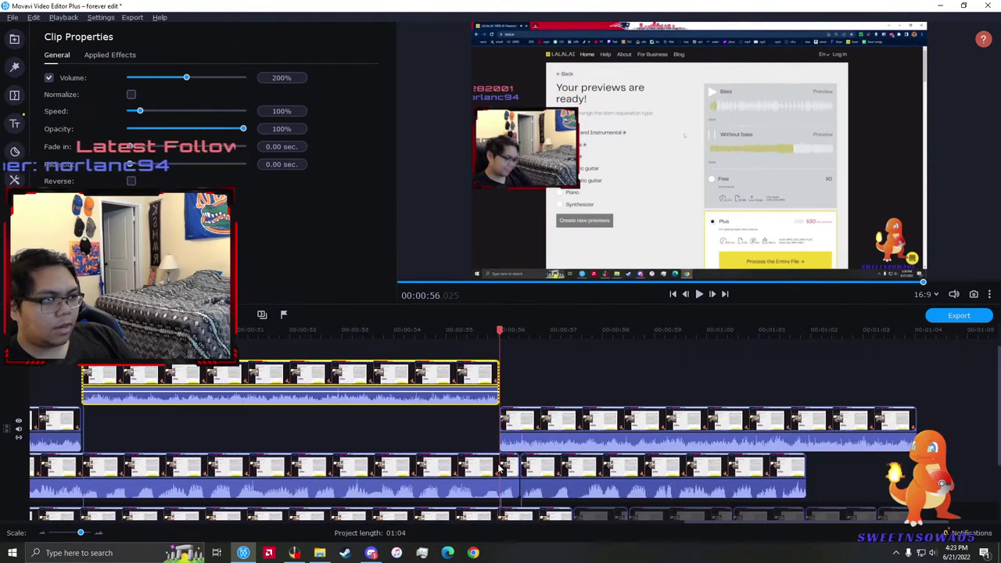
click(447, 475)
key(space)
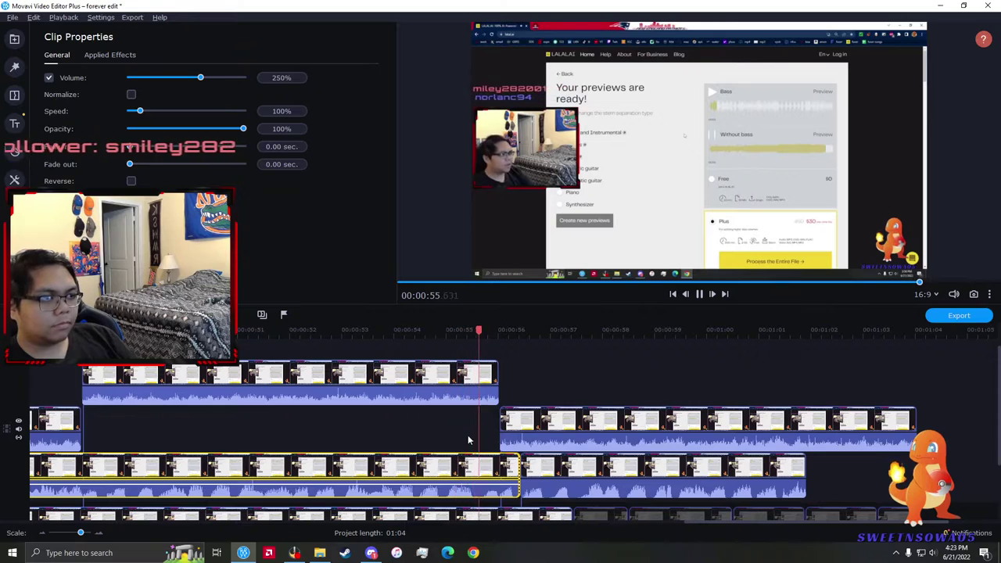
click(469, 440)
scroll(475, 430, up, 3)
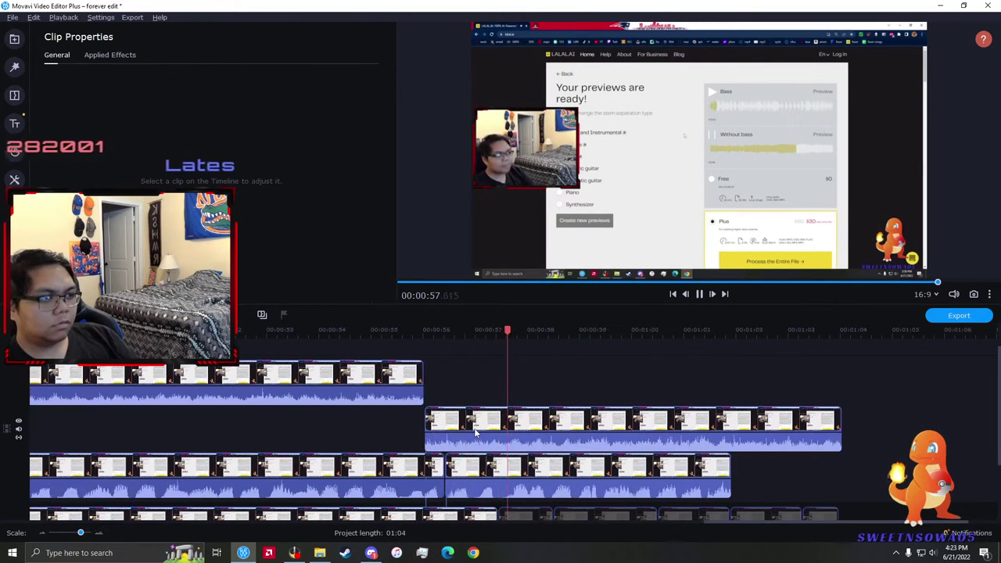
scroll(474, 430, down, 1)
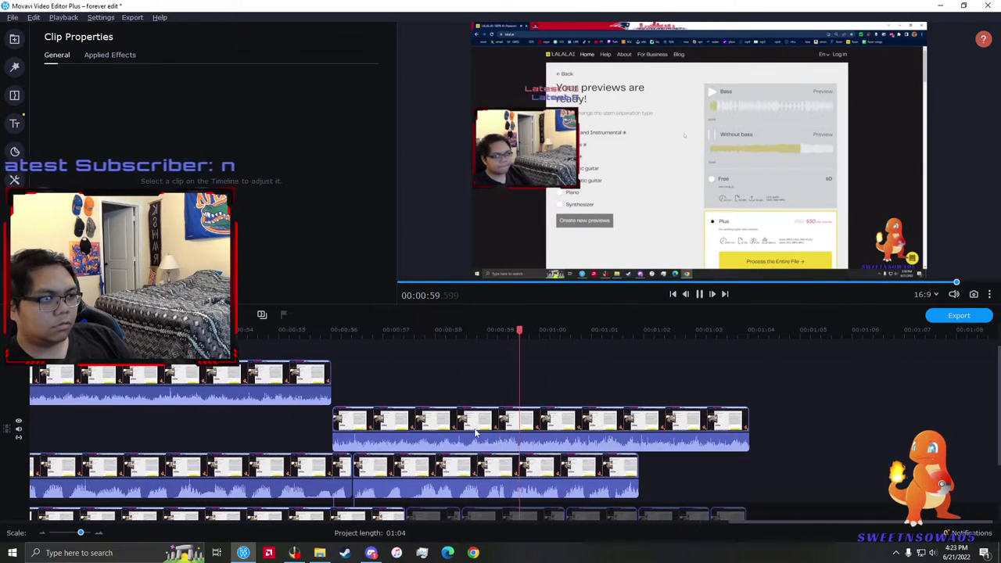
click(446, 424)
click(427, 423)
click(408, 424)
key(space)
scroll(361, 427, up, 2)
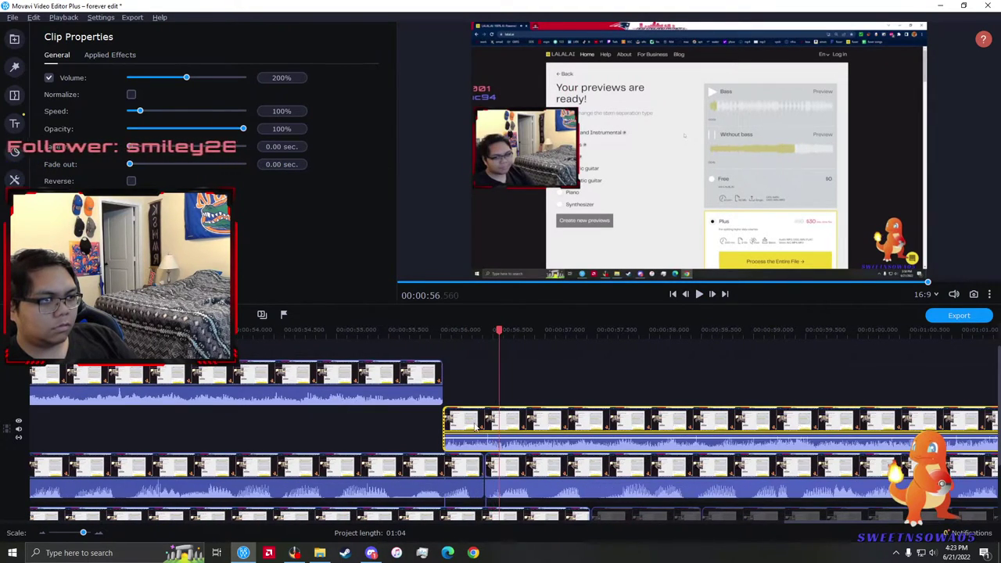
- Extend the end of the uppermost piece to about 58.7 seconds and play its overlap with the pasted piece
click(436, 384)
drag(442, 379, 726, 378)
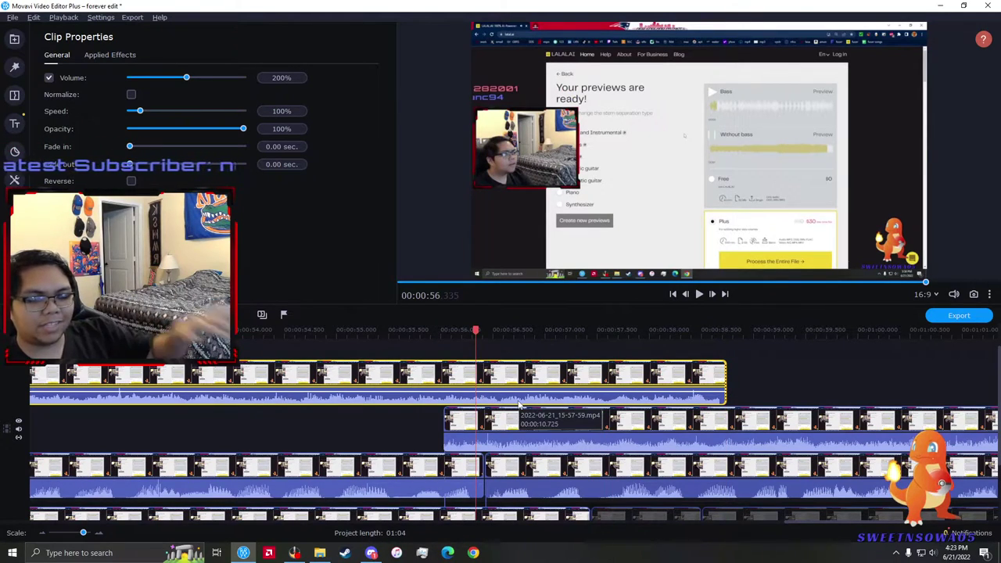
key(space)
scroll(553, 420, up, 1)
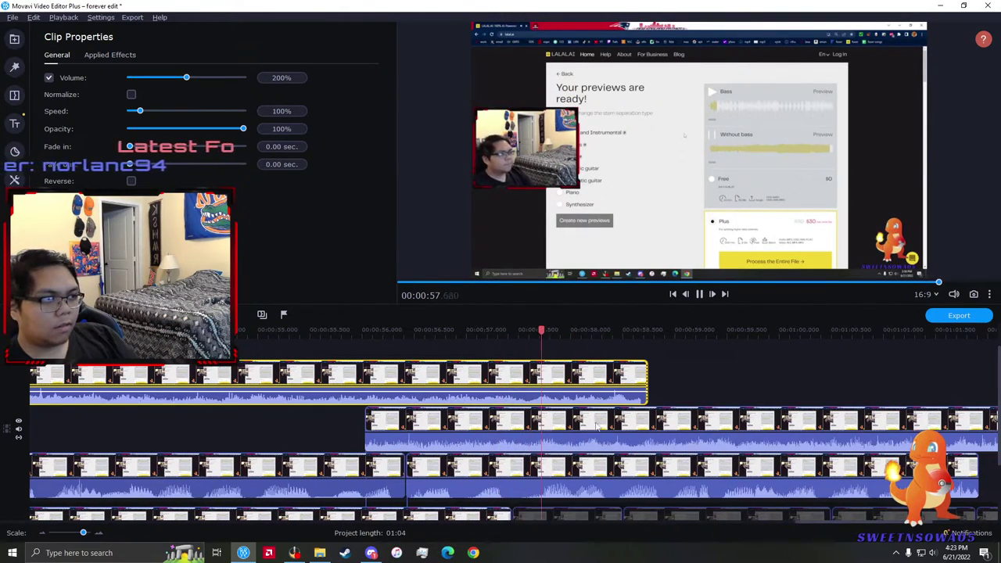
key(space)
- Nudge the pasted piece slightly earlier so it starts at about 56.0 seconds, then return to its opening
click(539, 430)
scroll(525, 430, up, 2)
drag(510, 429, 493, 427)
scroll(578, 433, down, 2)
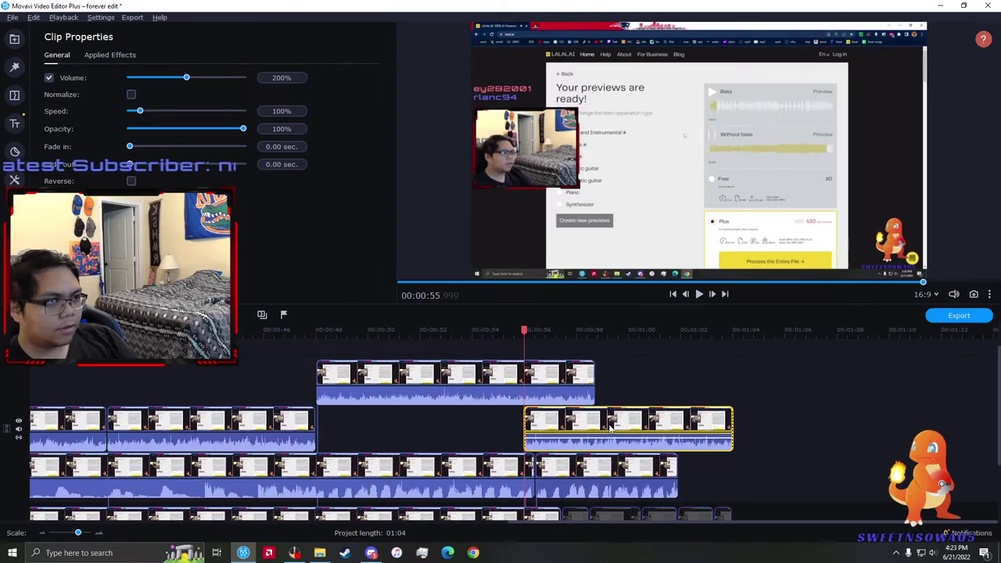
click(583, 382)
click(546, 429)
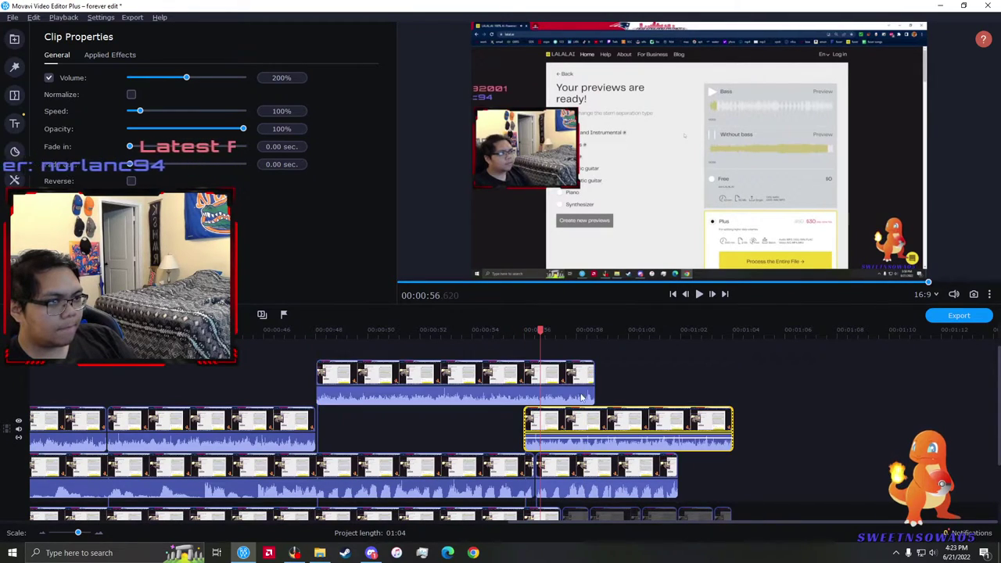
- Trim the uppermost piece's end to about 56.5 seconds with a 0.50-second fade-out, and give the pasted piece a 0.50-second fade-in
drag(594, 381, 533, 379)
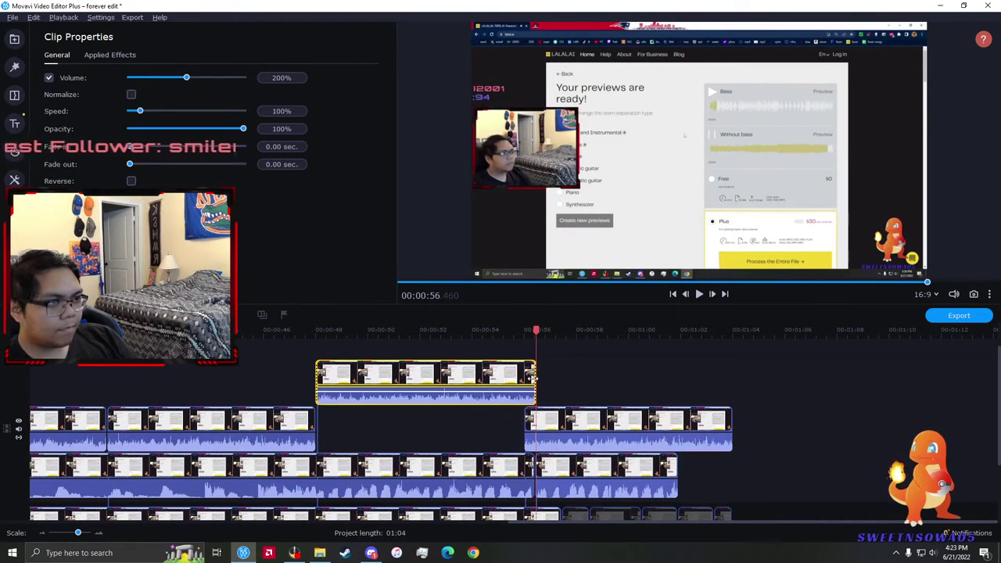
click(514, 381)
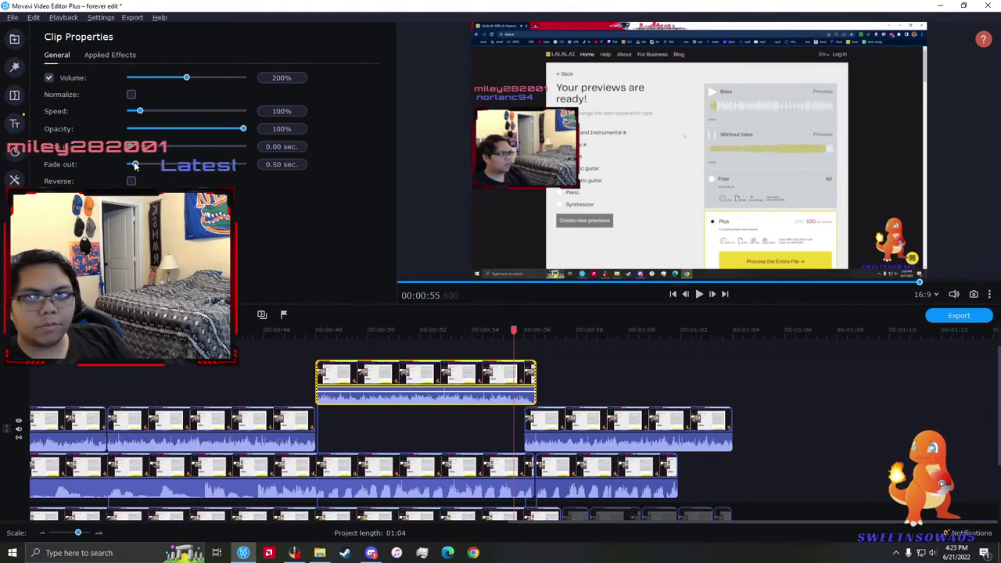
click(538, 429)
drag(130, 146, 136, 147)
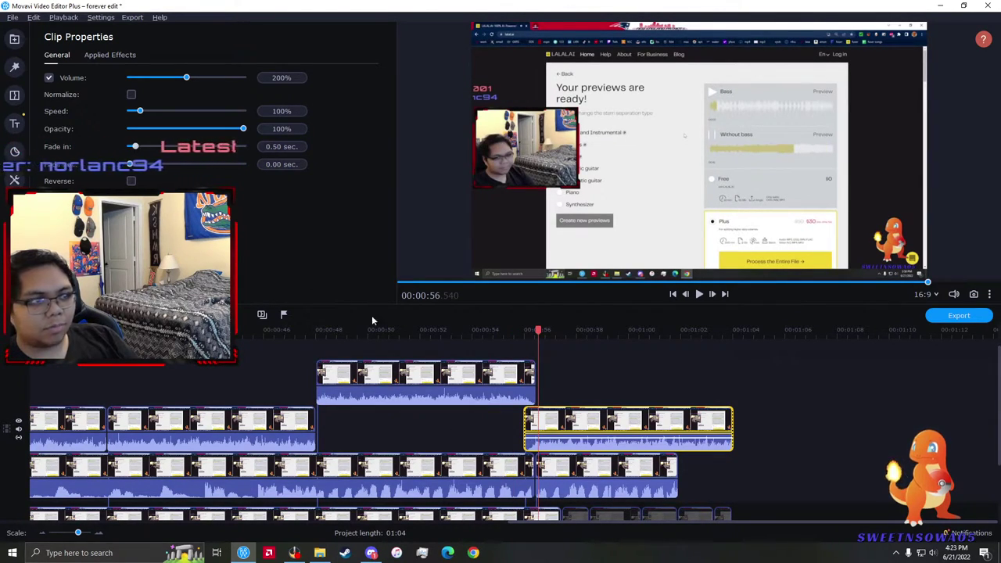
- Play the crossfade between the uppermost piece and the pasted piece at about 56 seconds
scroll(551, 400, up, 3)
click(381, 386)
key(space)
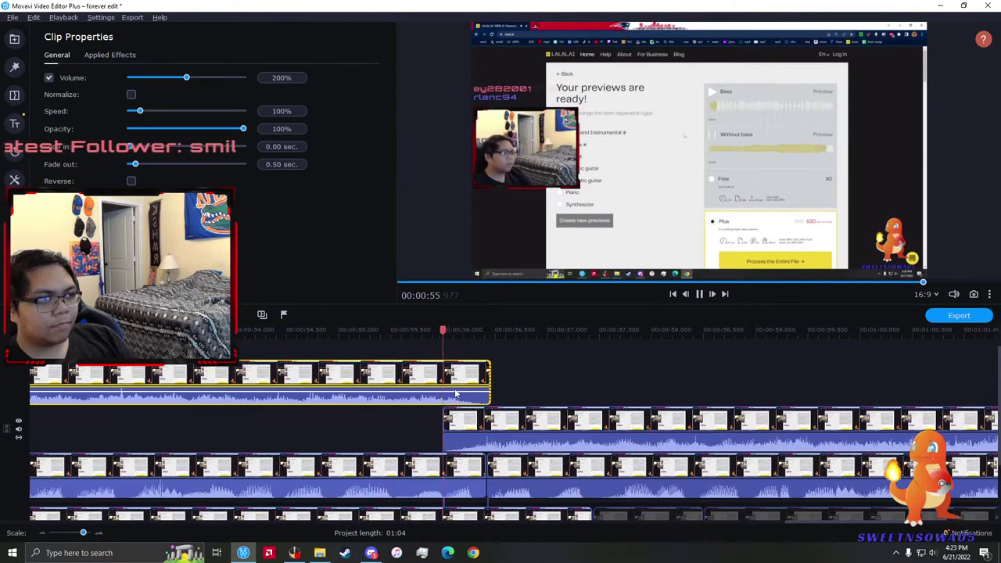
key(space)
- Extend the start of the pasted piece back to about 55.6 seconds and play from the junction towards the project's end
click(460, 426)
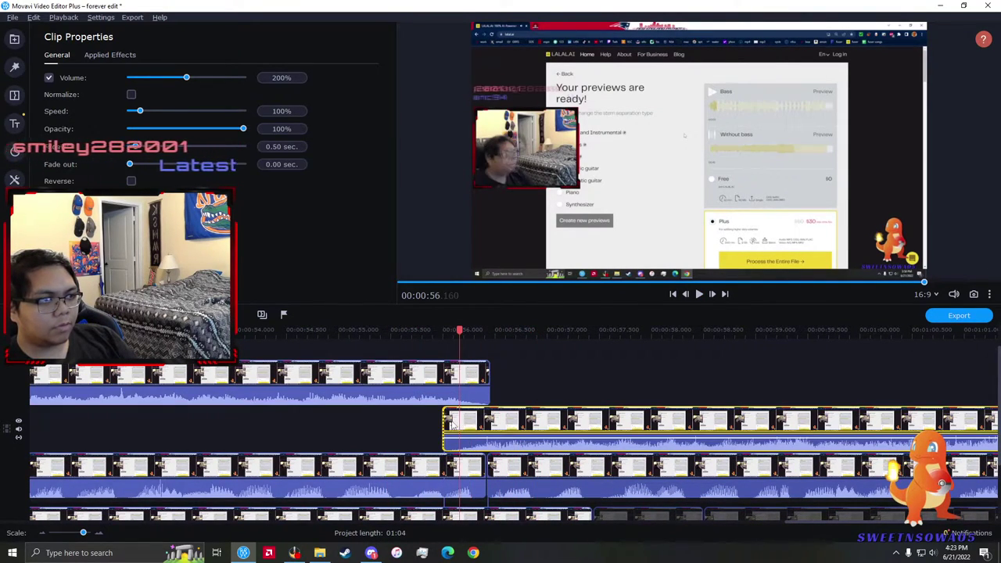
drag(444, 423, 399, 422)
click(362, 393)
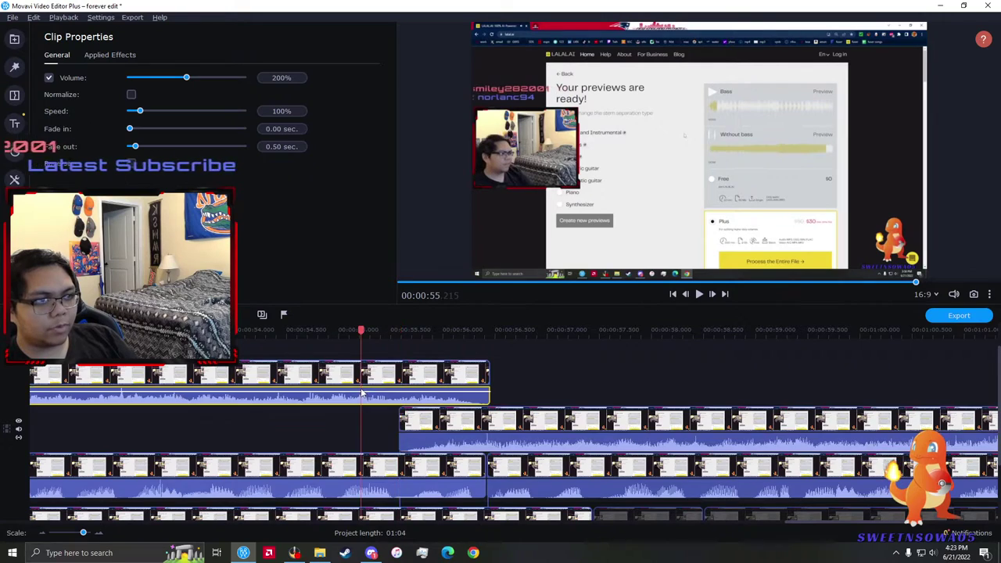
click(591, 365)
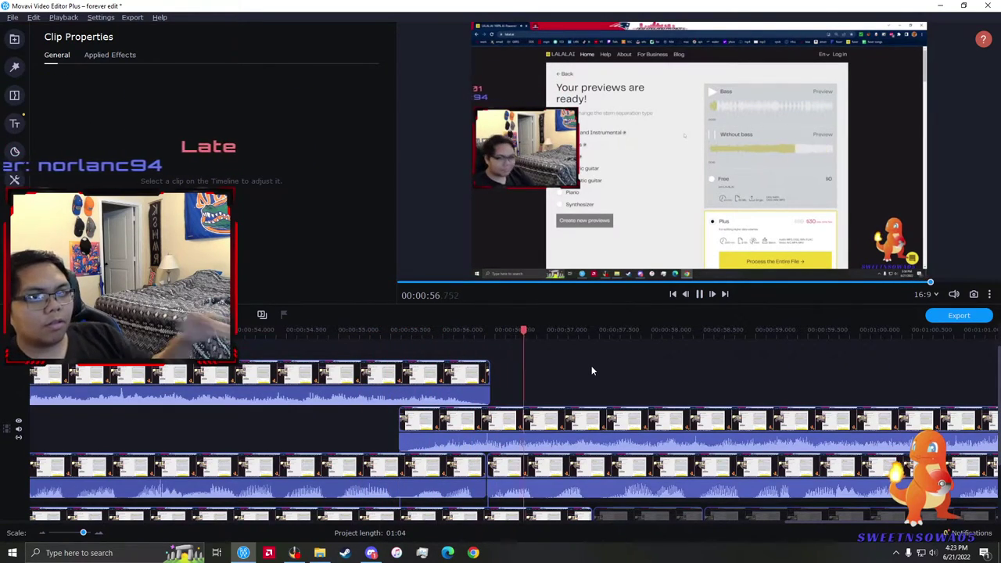
scroll(593, 381, down, 2)
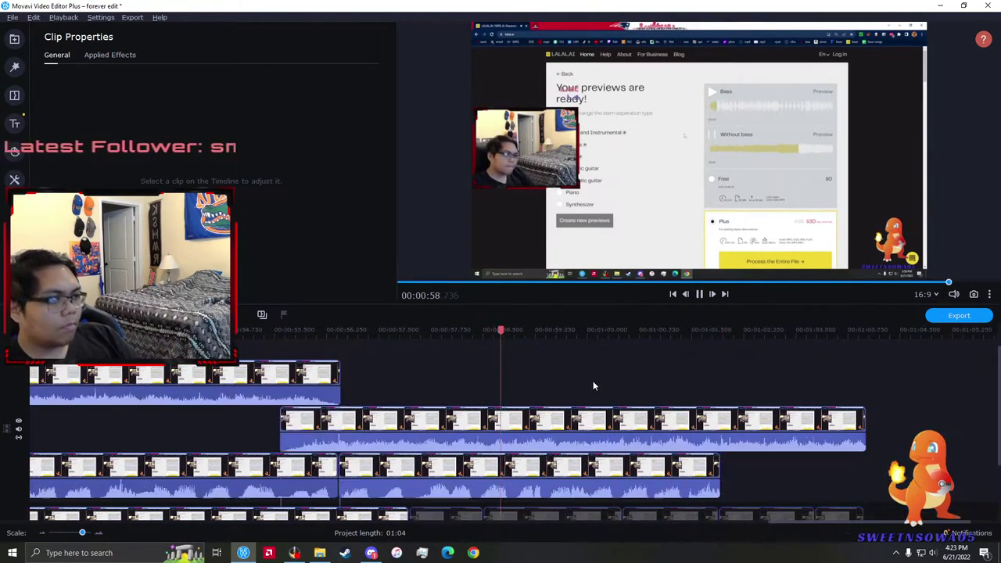
scroll(591, 385, down, 2)
scroll(682, 405, up, 1)
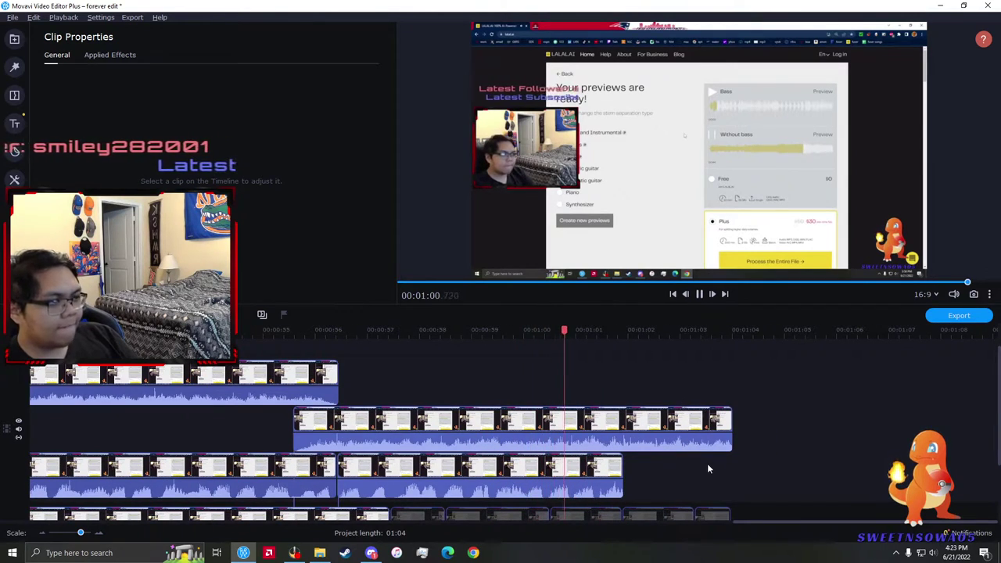
scroll(704, 471, up, 1)
scroll(698, 462, down, 2)
- Trim the end of the pasted piece back to the start of the last instrumental piece, about 1:02.1
key(space)
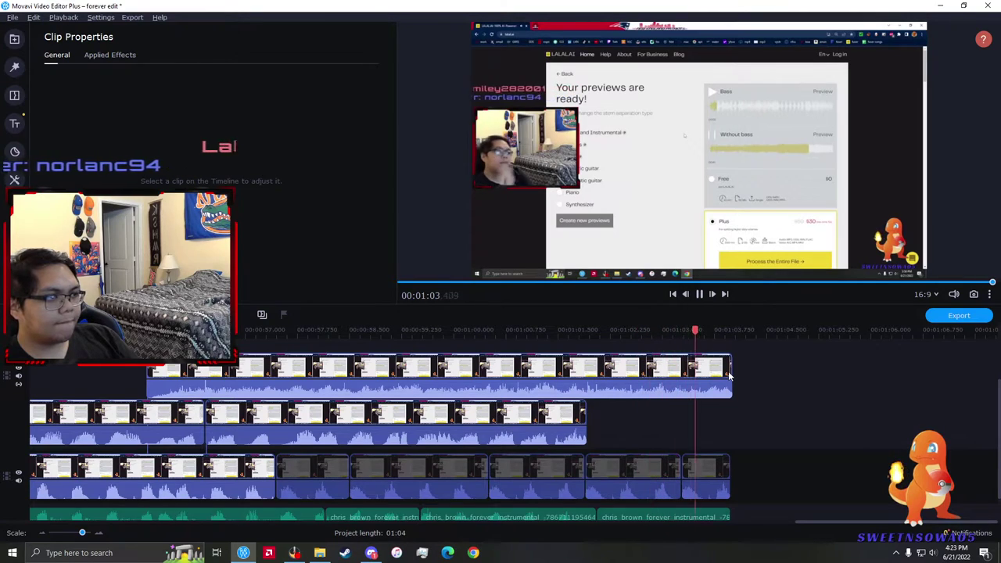
click(731, 373)
drag(734, 370, 600, 383)
scroll(582, 429, down, 1)
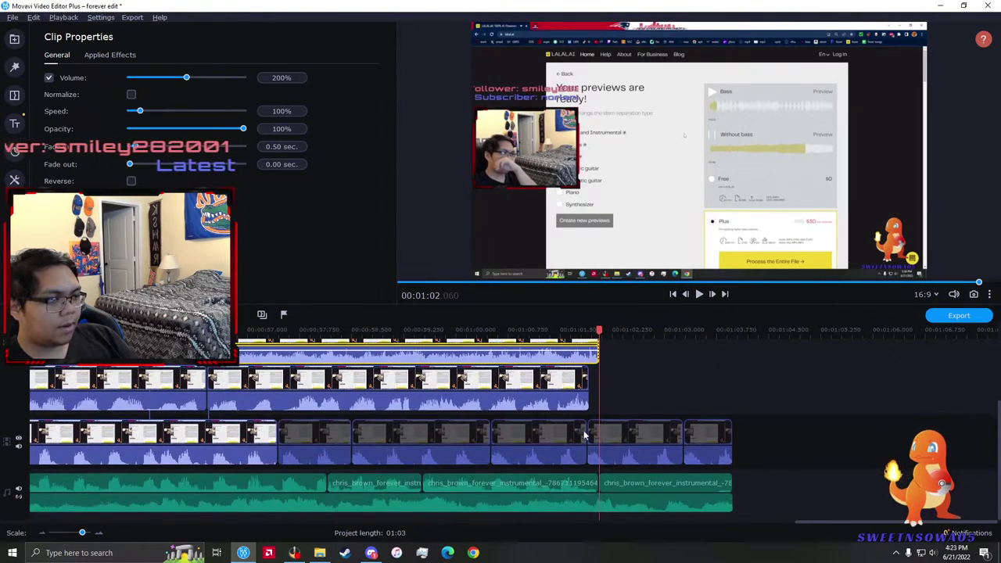
- Unmute the last piece of the instrumental track and play the ending from several points before it
right_click(633, 485)
click(536, 467)
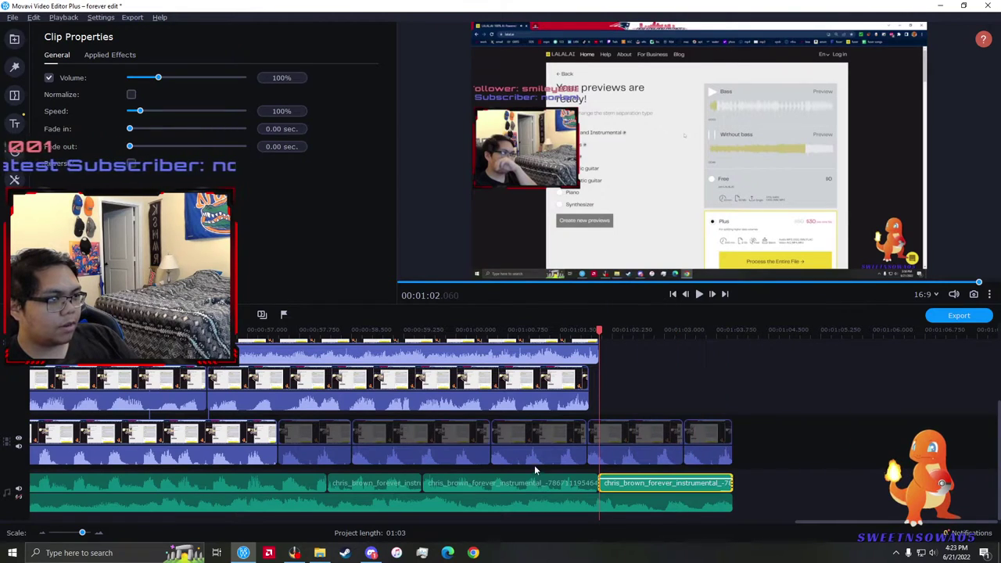
click(575, 435)
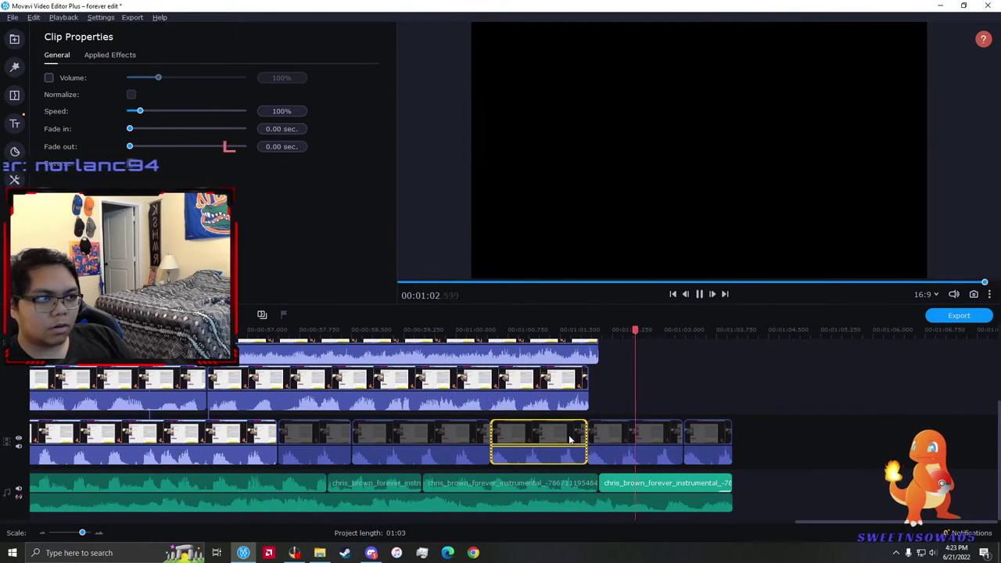
click(517, 381)
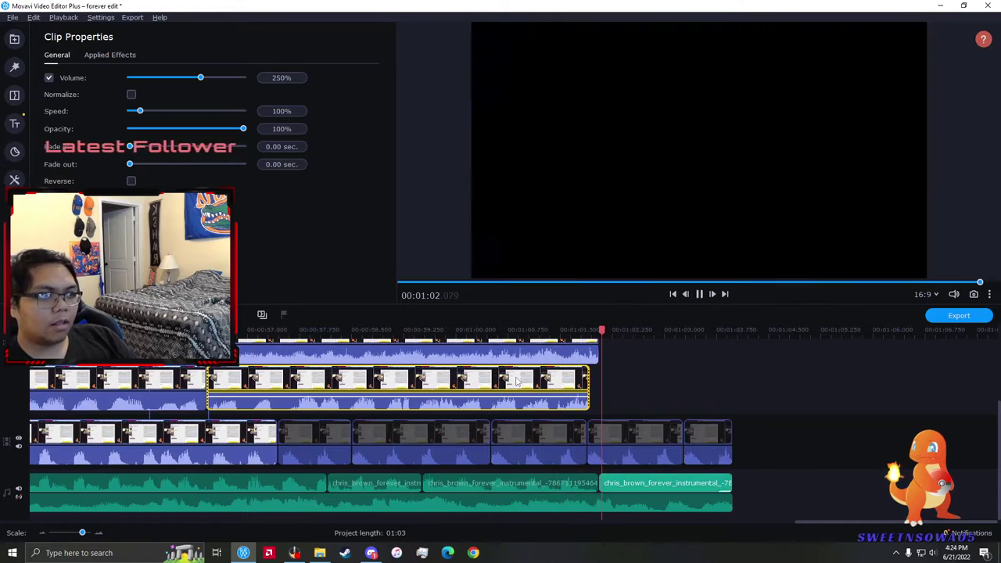
click(493, 379)
key(space)
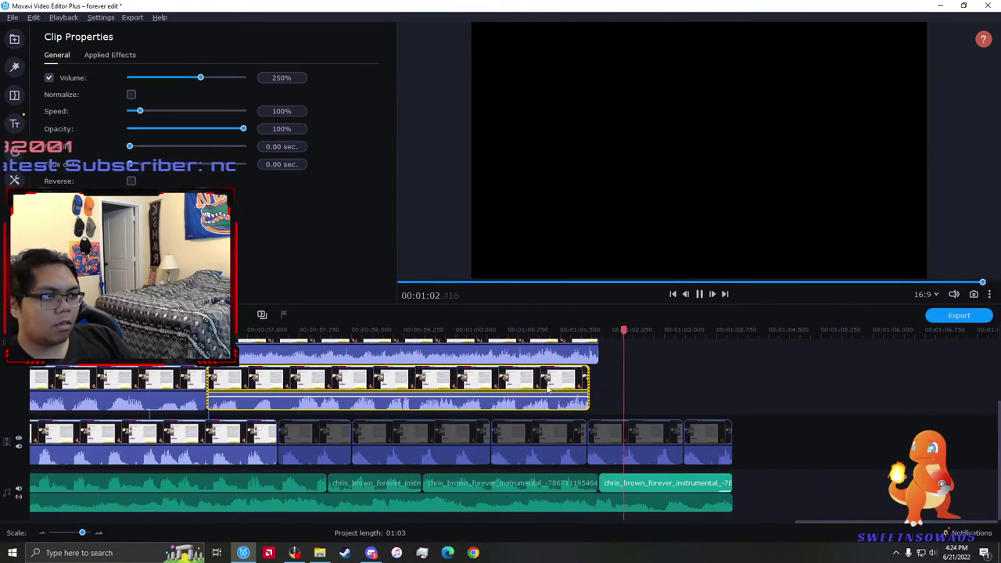
- Try extending the middle track's last piece to the start of the last instrumental piece, about 1:02.1, and replay the ending
key(space)
mouse_move(588, 390)
mouse_down()
mouse_move(605, 393)
mouse_move(597, 388)
mouse_up()
click(595, 394)
click(511, 385)
key(space)
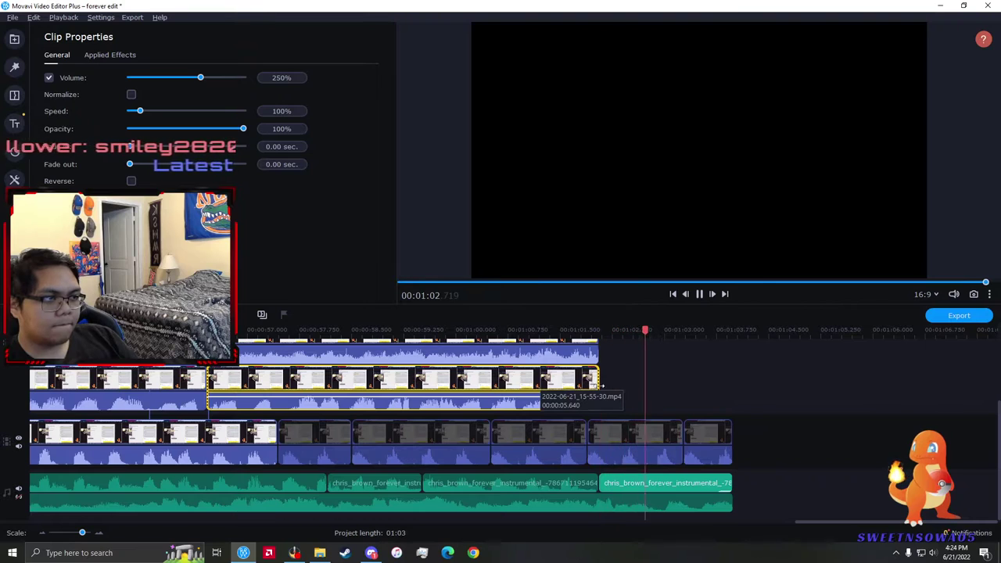
click(403, 396)
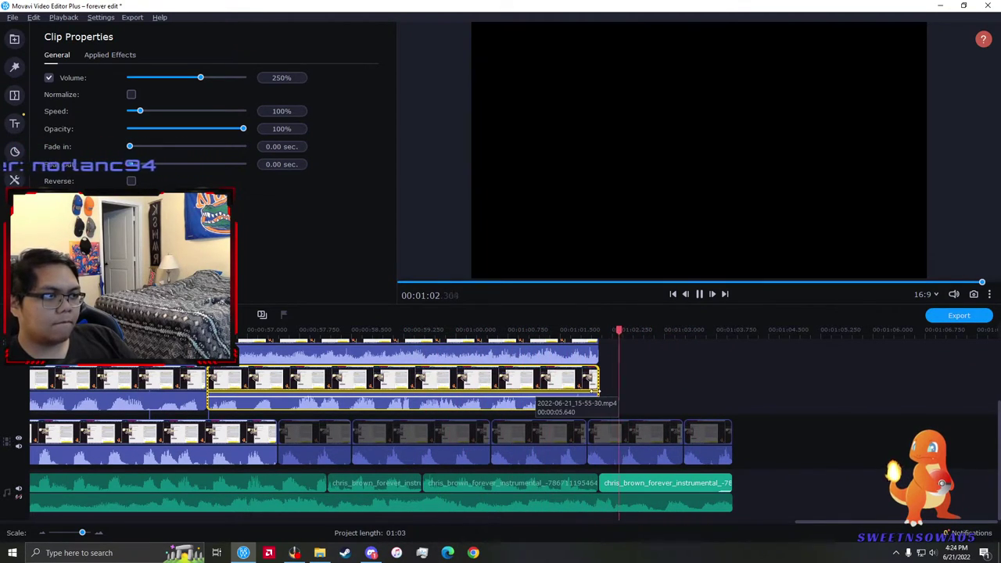
click(767, 441)
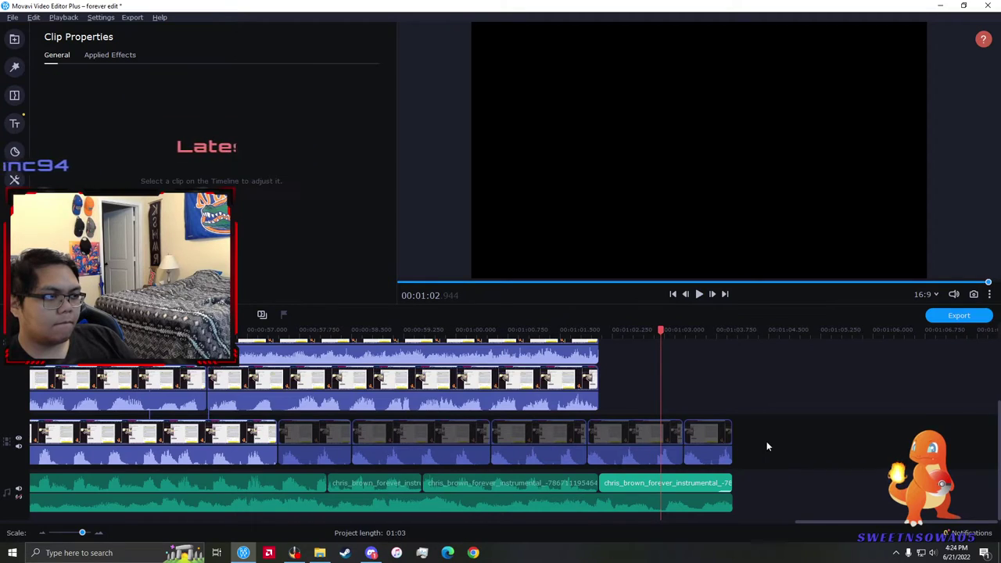
- Unmute the second-to-last instrumental piece, play it with the last pieces of the two tracks above hidden, and undo the hiding
right_click(579, 481)
click(627, 295)
drag(650, 399, 529, 349)
right_click(554, 376)
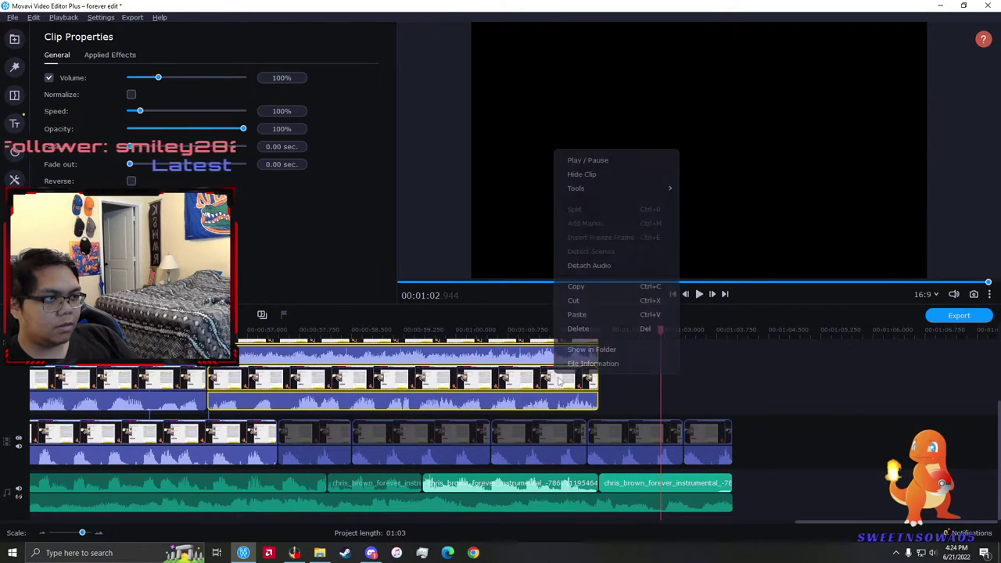
click(581, 174)
click(420, 442)
key(space)
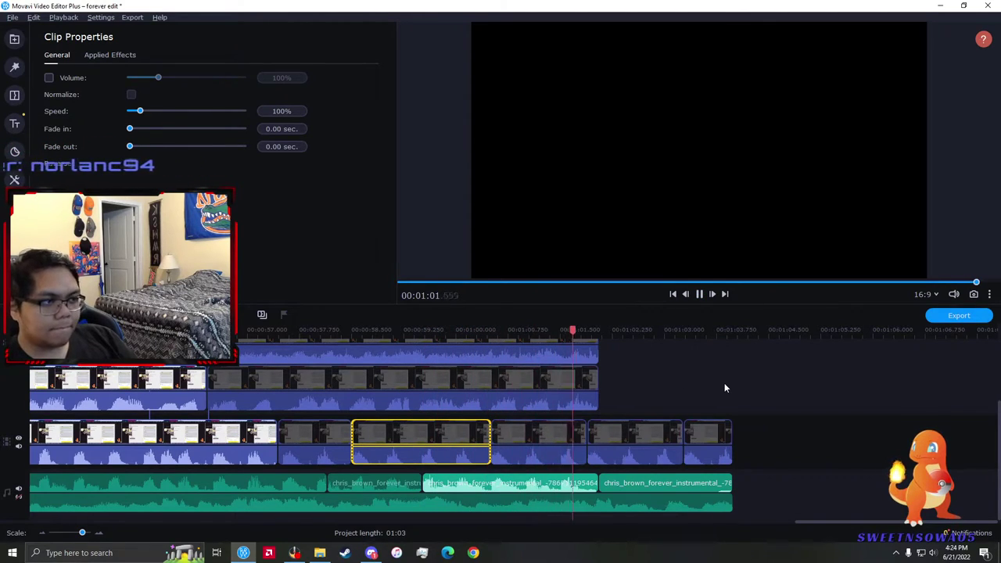
key(ctrl+z)
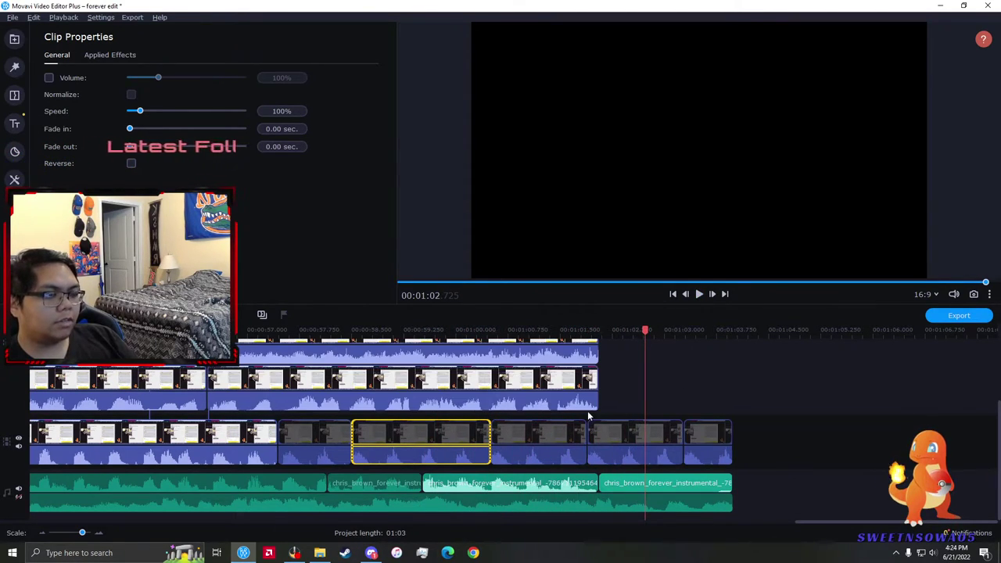
- Cut off the end of the middle track's last piece at about 1:01.4 and mute the second-to-last instrumental piece
click(571, 391)
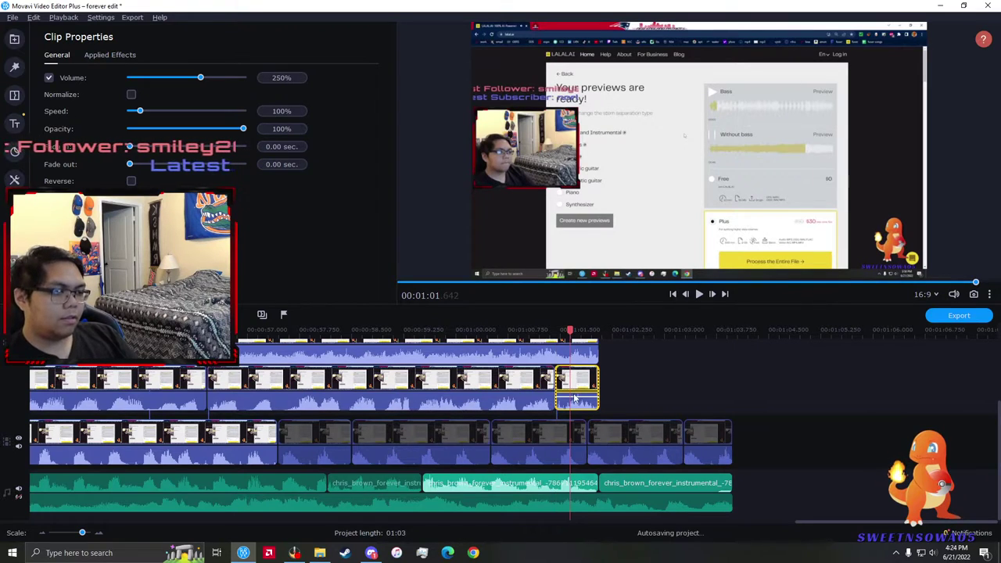
key(Delete)
click(512, 398)
right_click(501, 485)
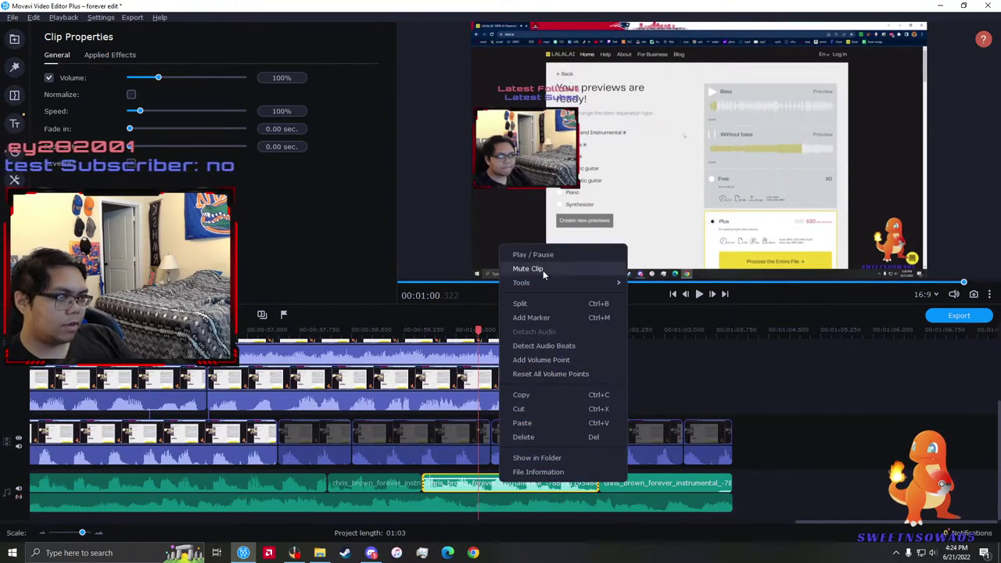
click(543, 270)
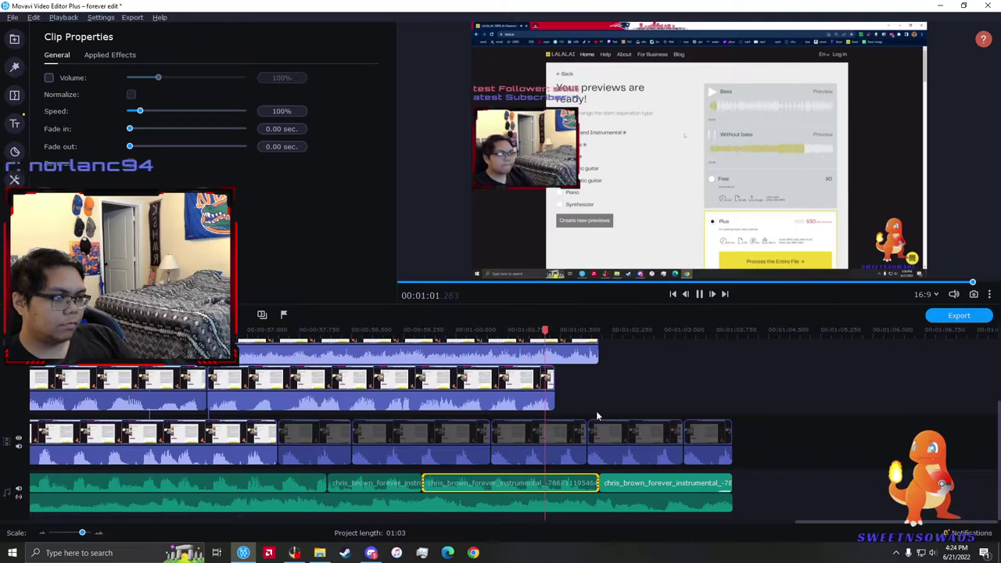
- Show the first three hidden pieces at the end of the bottom video track
click(782, 434)
drag(638, 437, 295, 438)
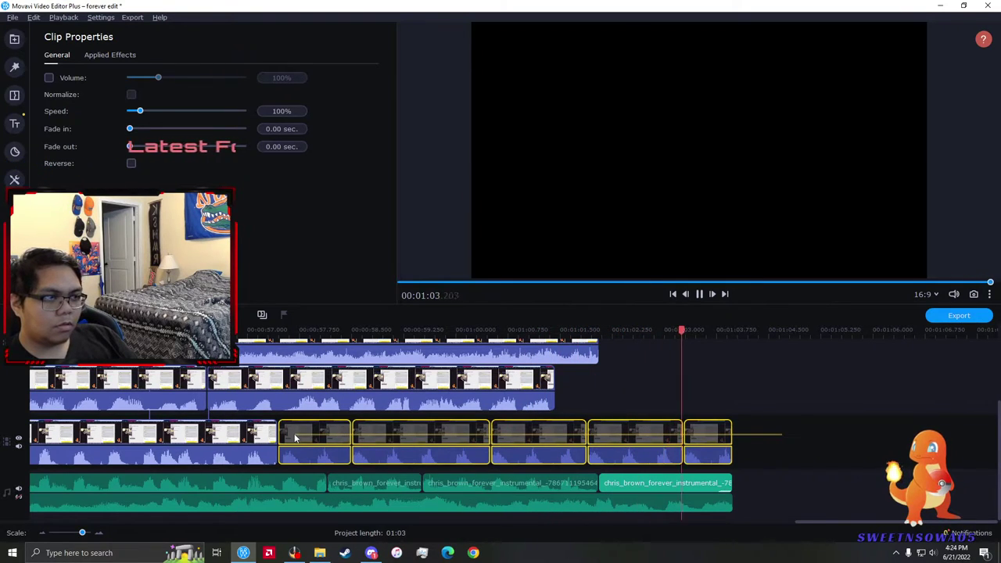
drag(581, 405, 298, 458)
right_click(337, 381)
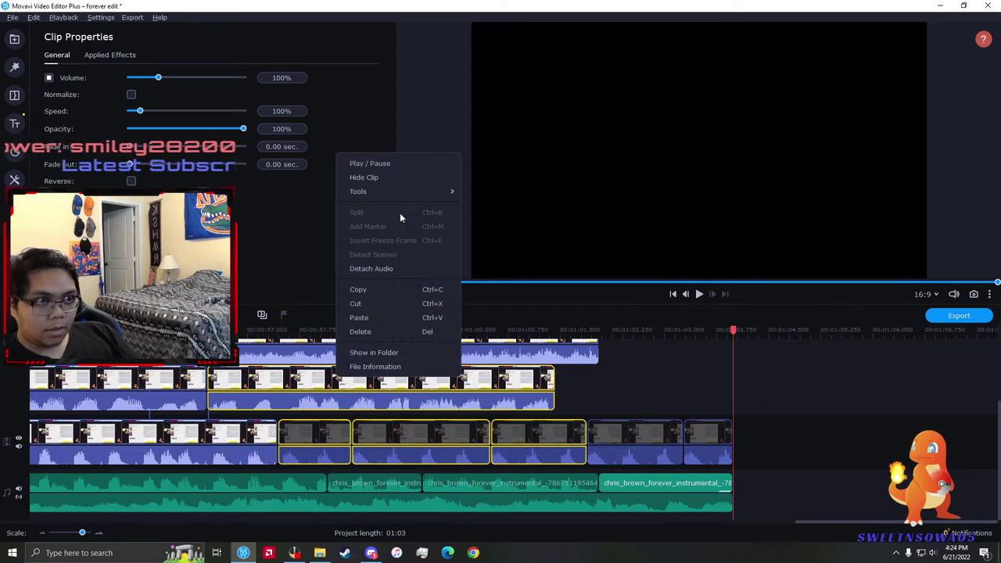
right_click(402, 439)
click(433, 239)
- Look over the whole arrangement, play the project from its beginning, and save it
scroll(457, 400, down, 4)
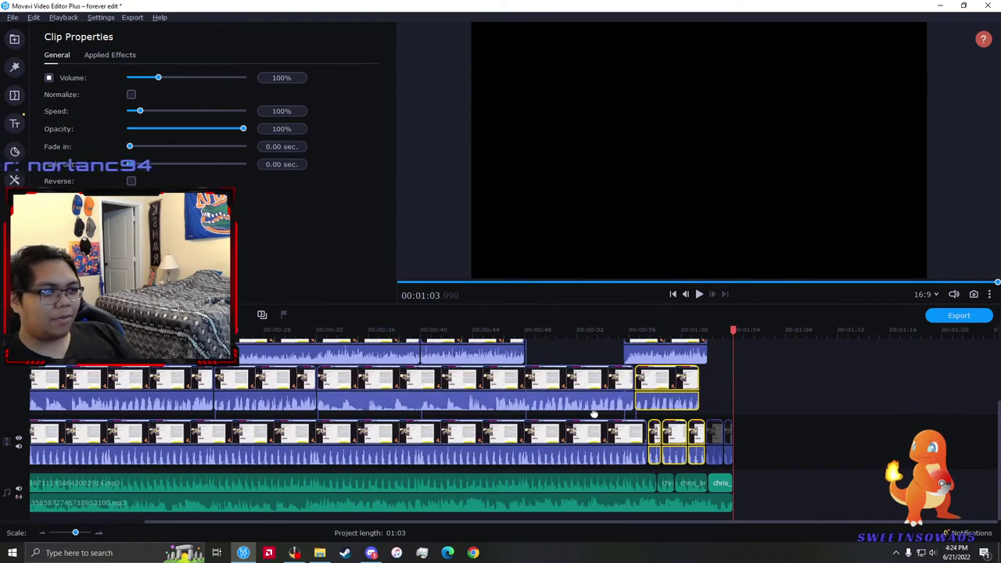
scroll(595, 411, up, 3)
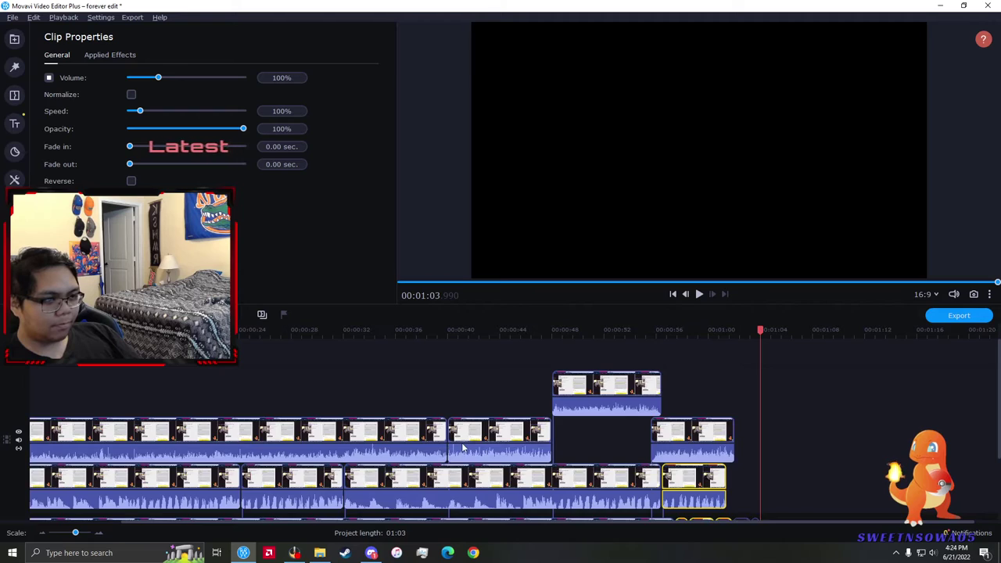
scroll(463, 448, down, 3)
scroll(649, 382, down, 3)
scroll(457, 448, up, 4)
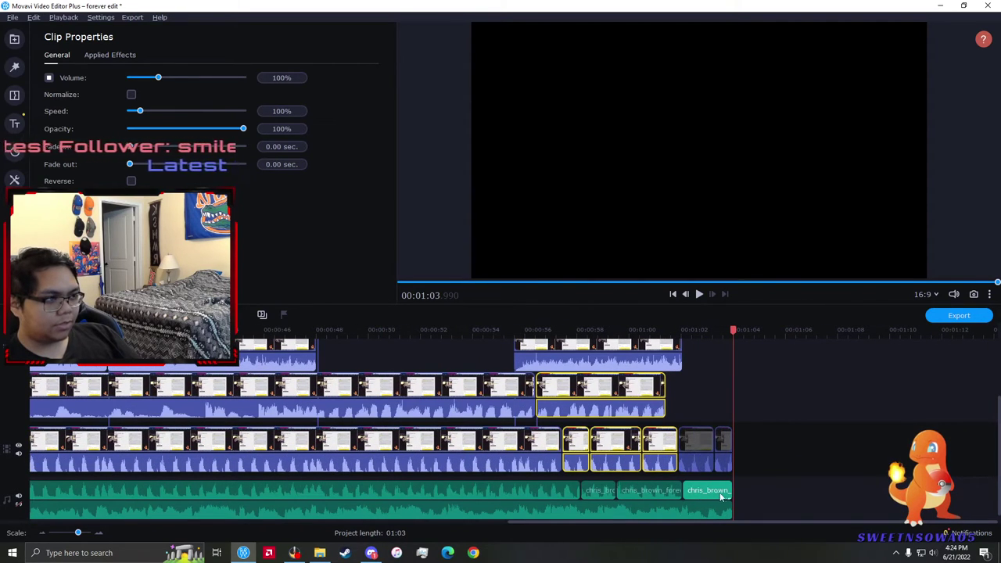
key(space)
scroll(717, 485, down, 2)
scroll(701, 472, up, 3)
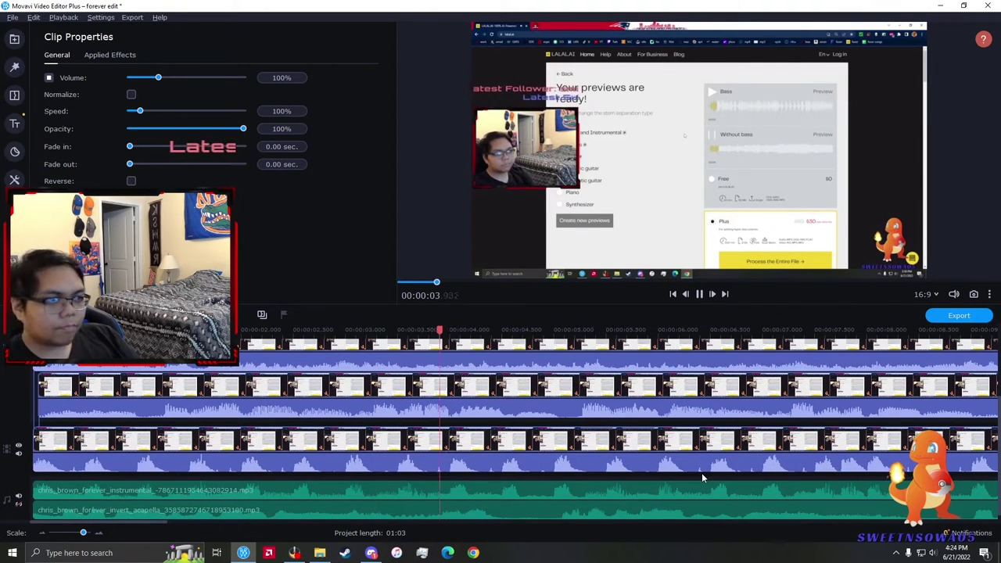
key(ctrl+s)
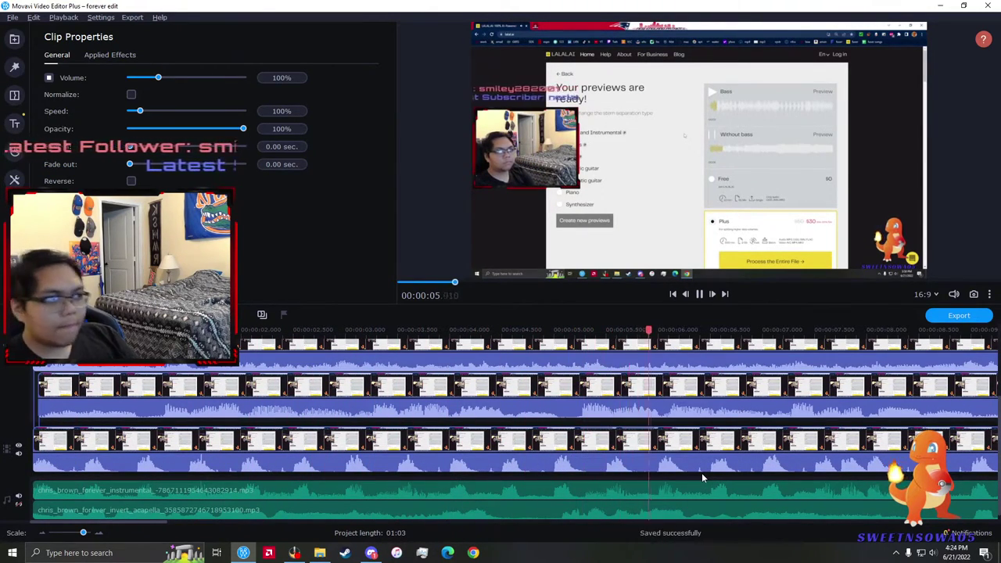
- Unmute the acapella clip on the lower audio track and stop playback at about 9.5 seconds
scroll(697, 474, right, 3)
scroll(639, 467, down, 3)
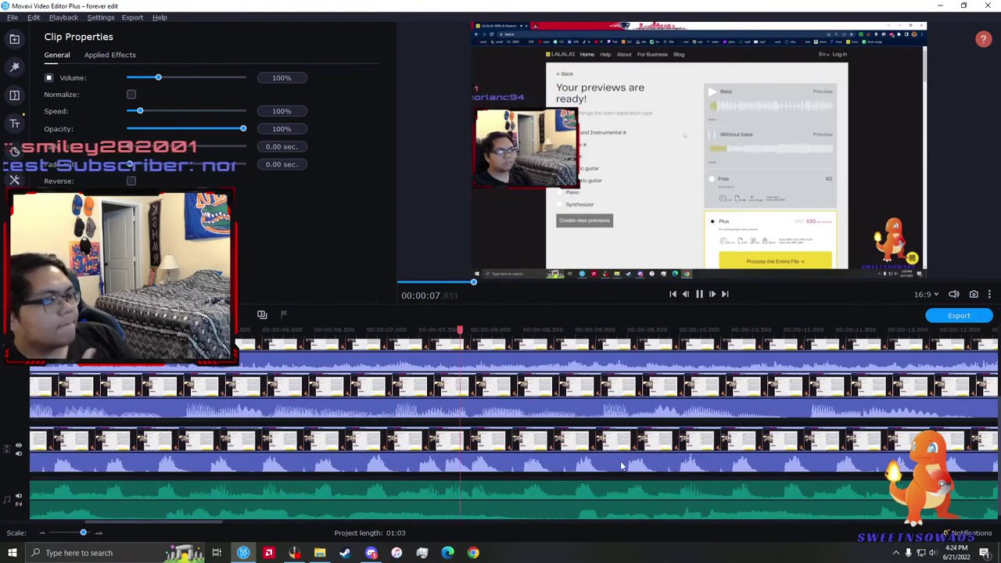
scroll(621, 463, down, 1)
right_click(570, 512)
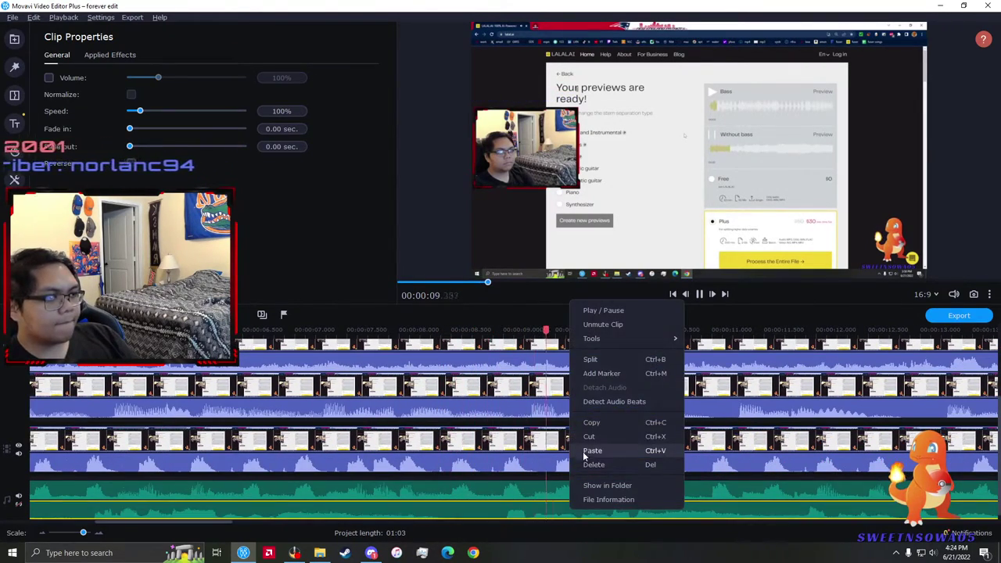
click(618, 324)
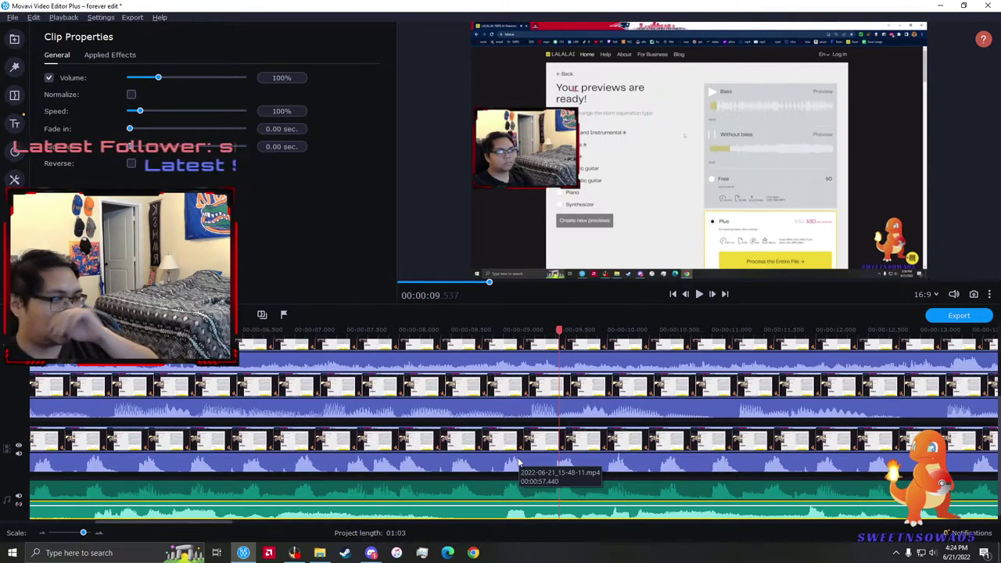
scroll(457, 414, down, 2)
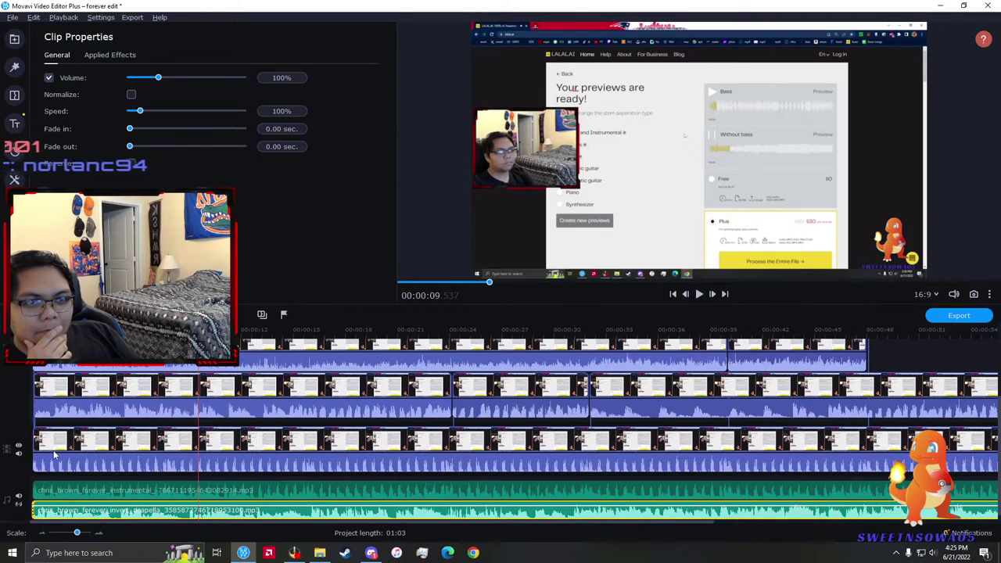
- Play the opening and compare the bottom recording's waveform with the instrumental and acapella tracks at the start and around 5 seconds
click(33, 450)
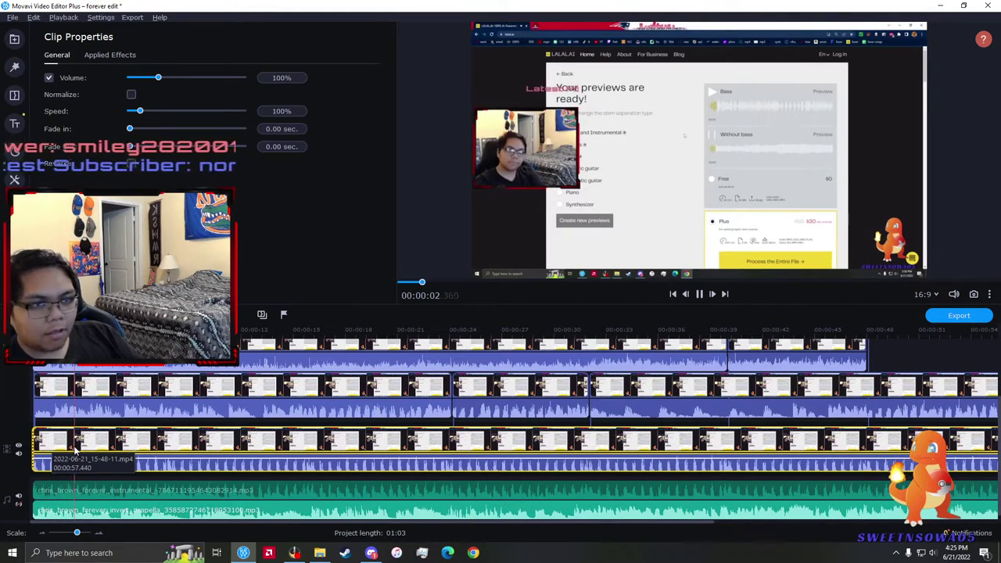
scroll(46, 445, up, 2)
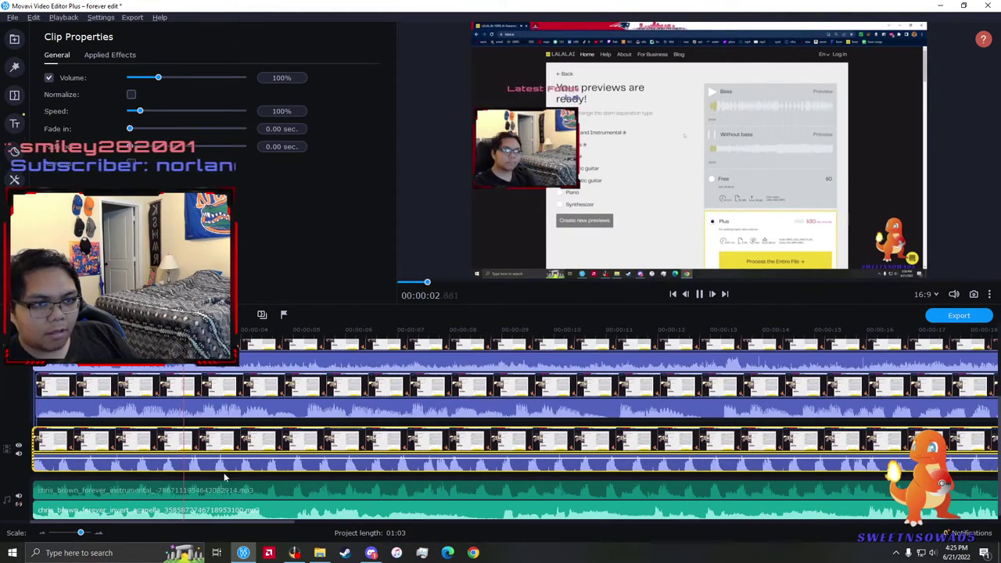
key(space)
click(286, 490)
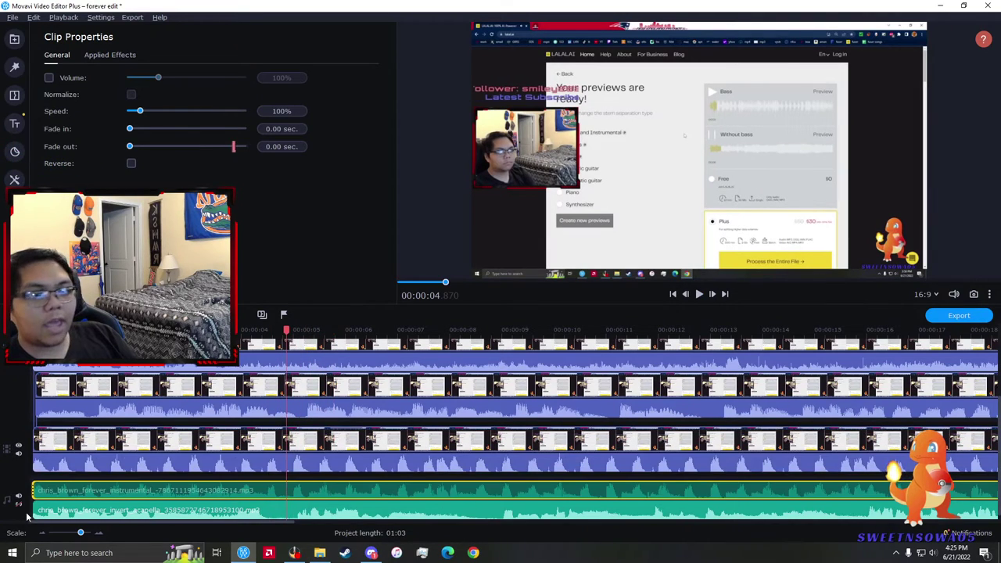
click(35, 513)
scroll(35, 522, up, 3)
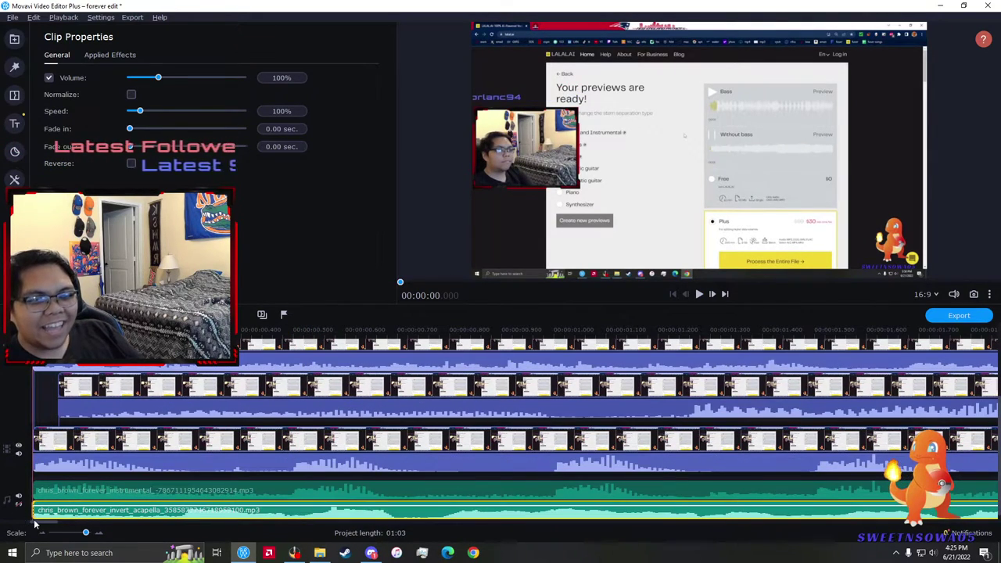
scroll(319, 503, down, 2)
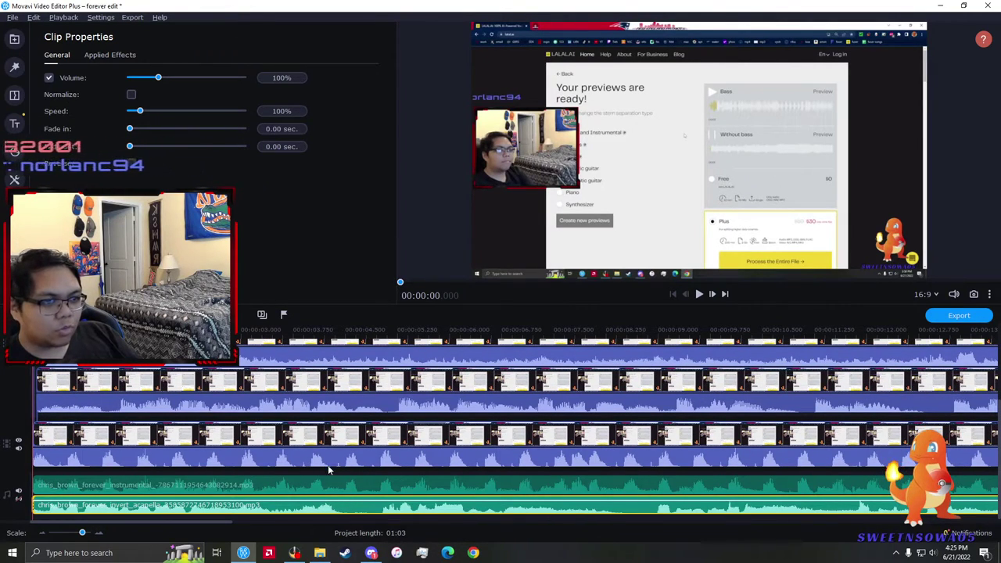
click(382, 461)
scroll(393, 484, up, 3)
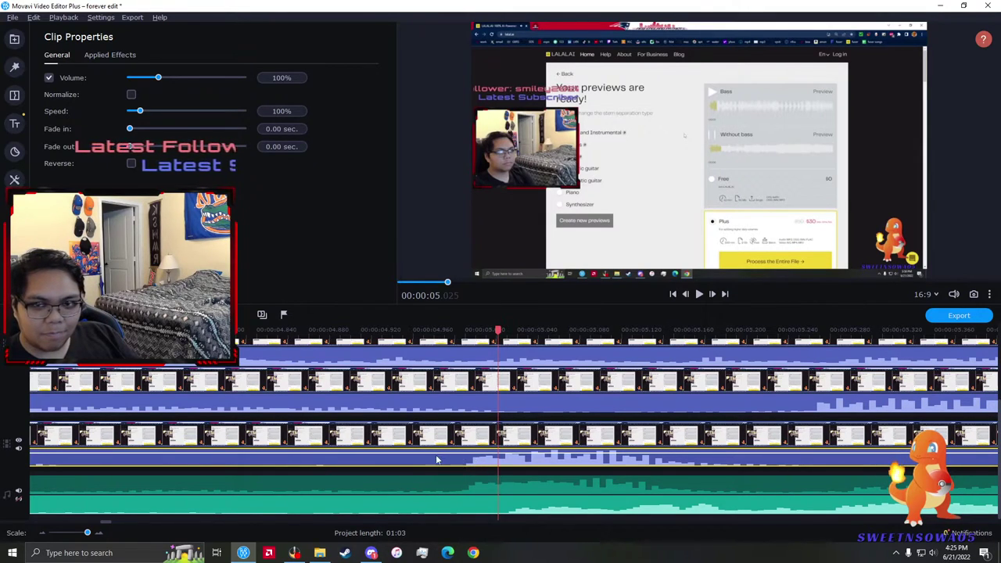
scroll(489, 512, down, 3)
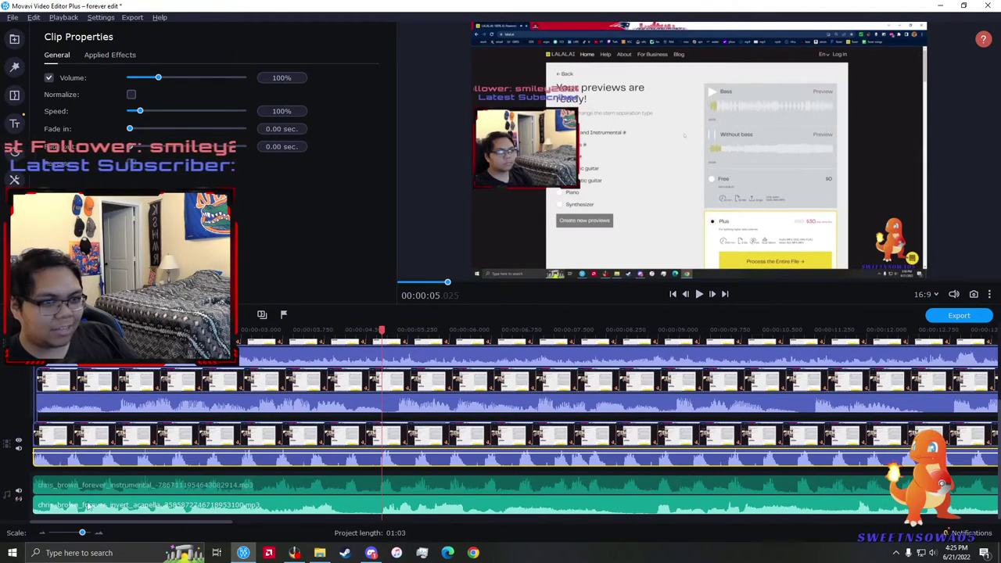
- Shift the acapella clip to start at about 0.05 seconds and play the opening again to check its timing
click(33, 507)
scroll(35, 507, up, 3)
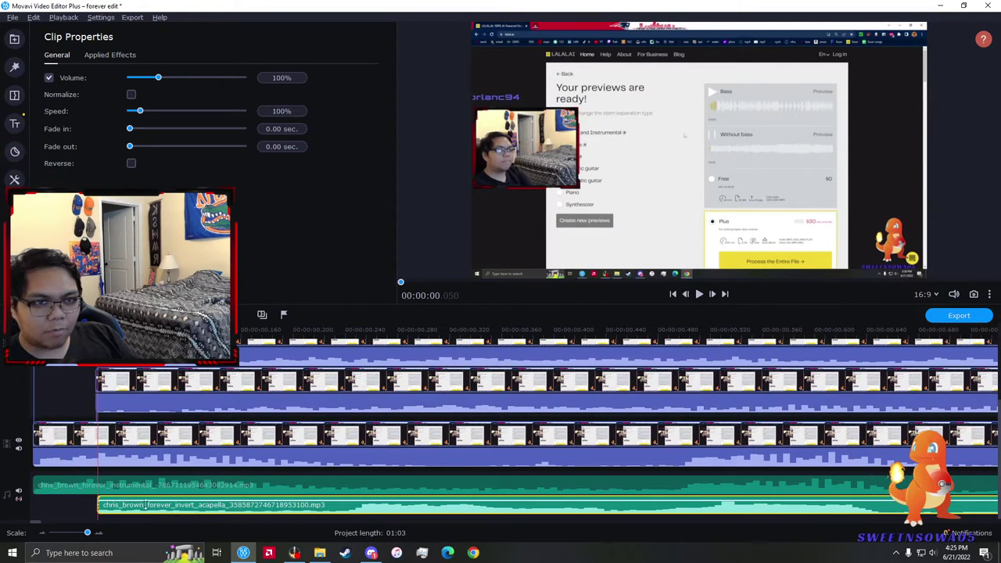
scroll(414, 501, down, 3)
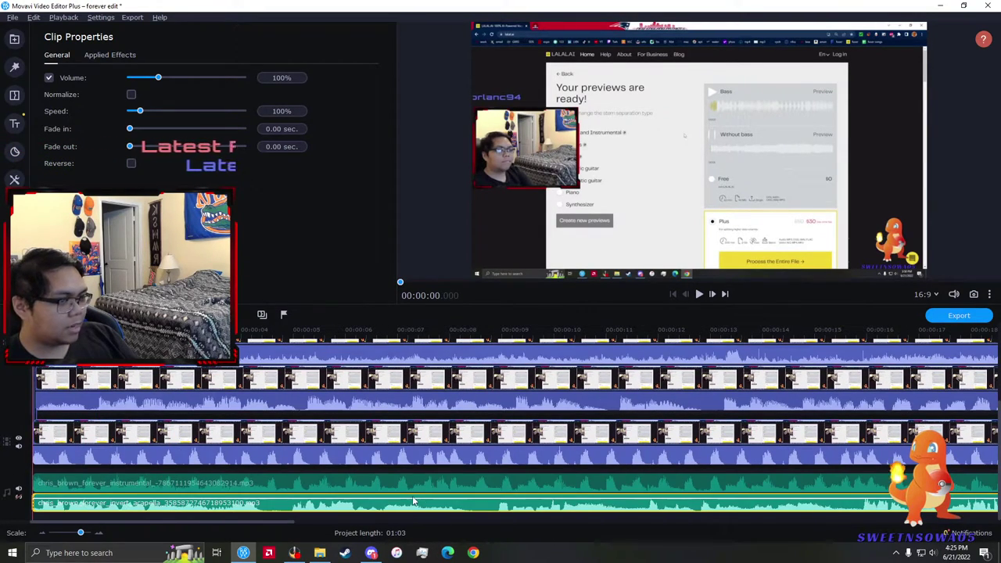
click(487, 455)
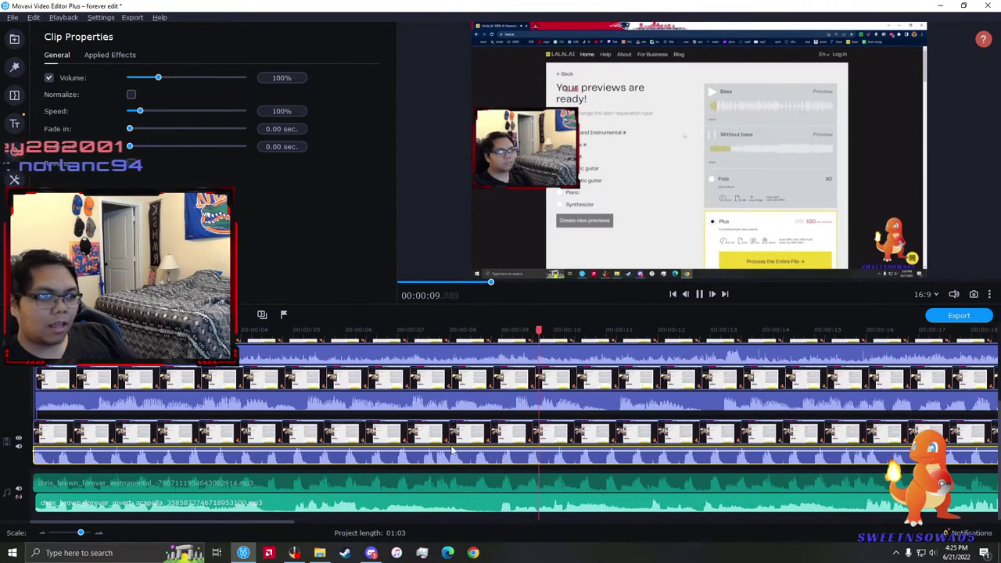
click(251, 443)
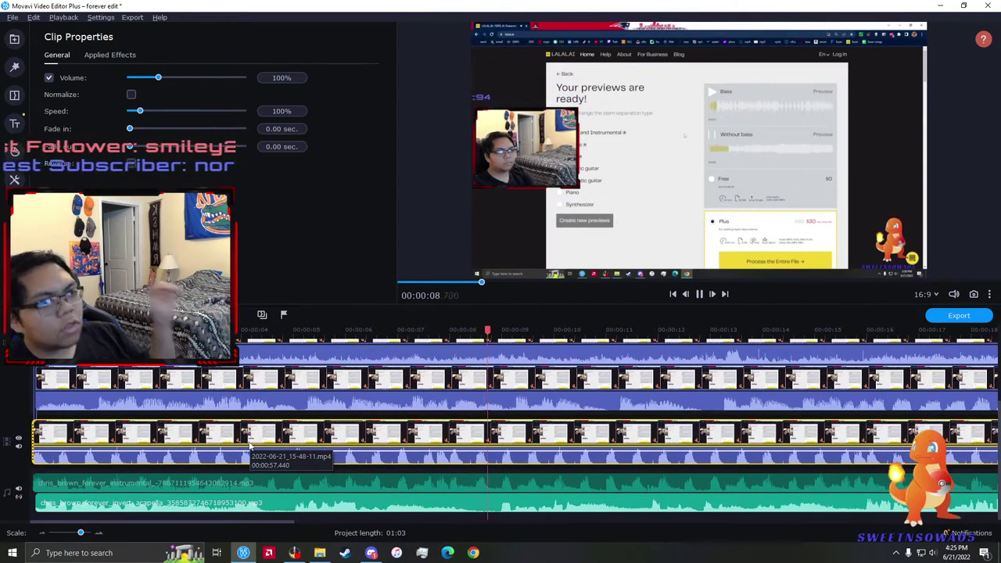
click(35, 508)
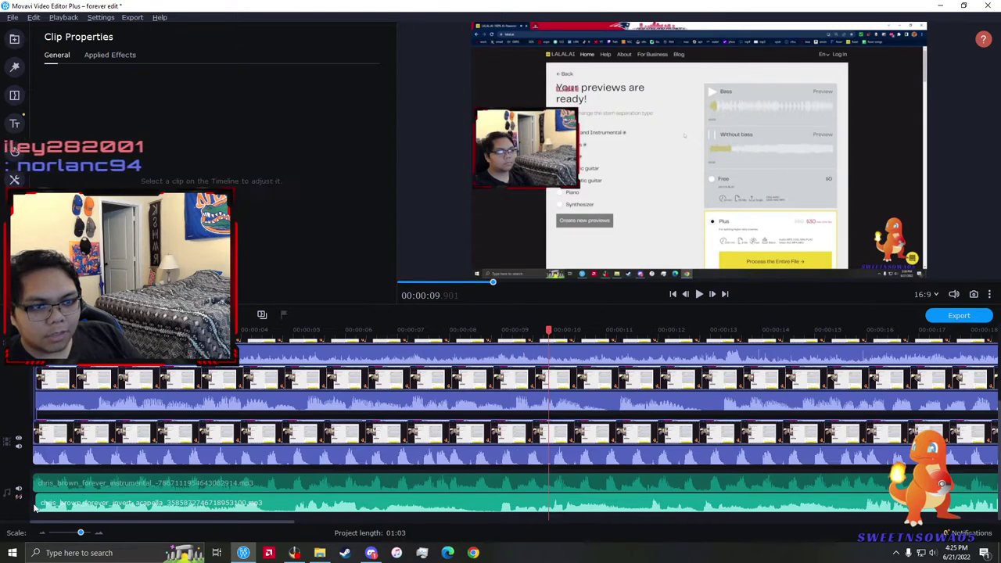
- Move the acapella clip back to the very start of the timeline and play from there
click(39, 510)
scroll(39, 509, up, 3)
drag(95, 505, 47, 509)
scroll(52, 507, down, 5)
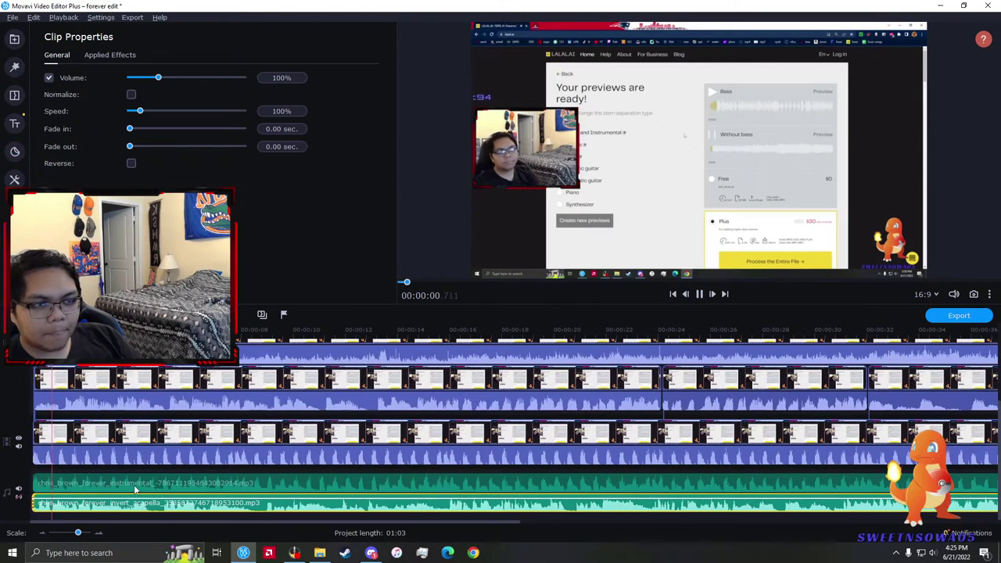
- Listen to the middle of the arrangement for synchronization and stop playback at about 38 seconds
scroll(137, 490, down, 2)
click(409, 454)
scroll(411, 455, up, 2)
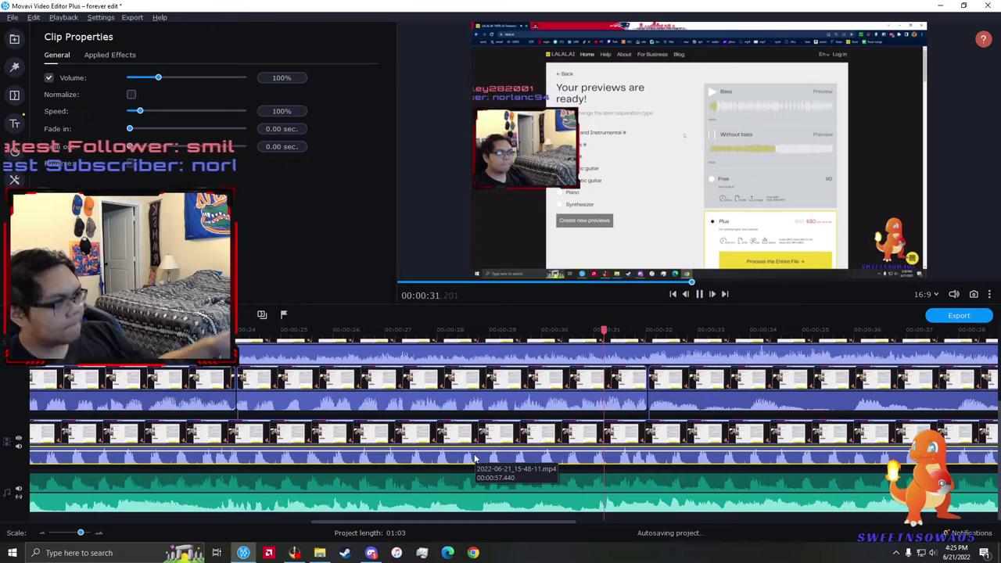
scroll(466, 454, down, 2)
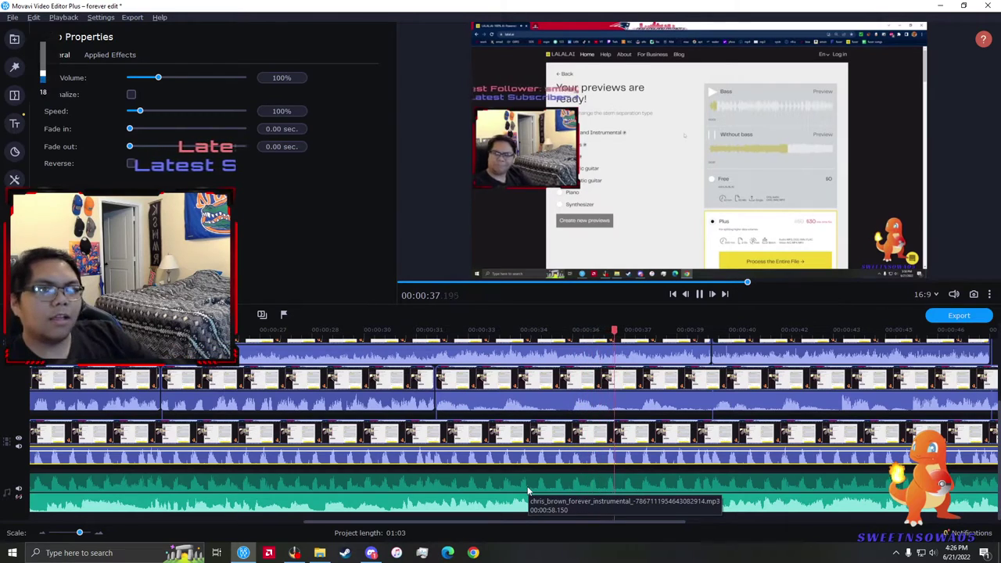
key(space)
- Select the bottom video track's main clip together with its short end pieces and set their volume to 200%
scroll(540, 482, down, 2)
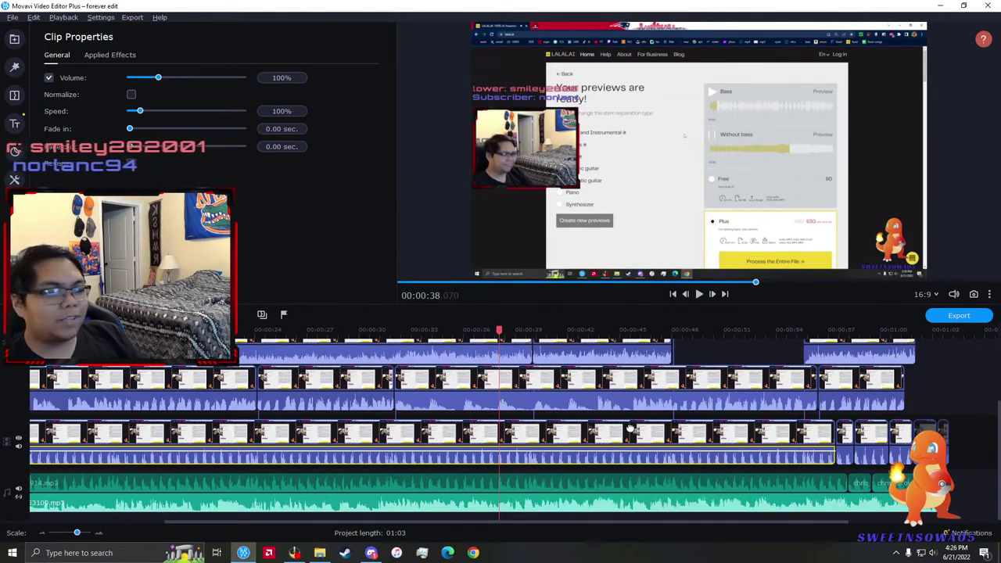
scroll(579, 469, up, 3)
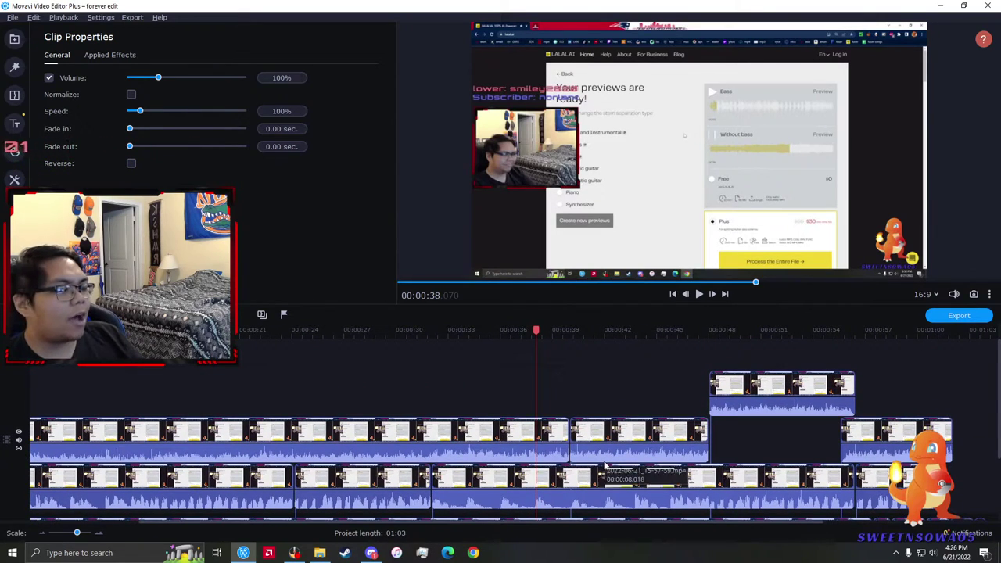
scroll(604, 467, down, 1)
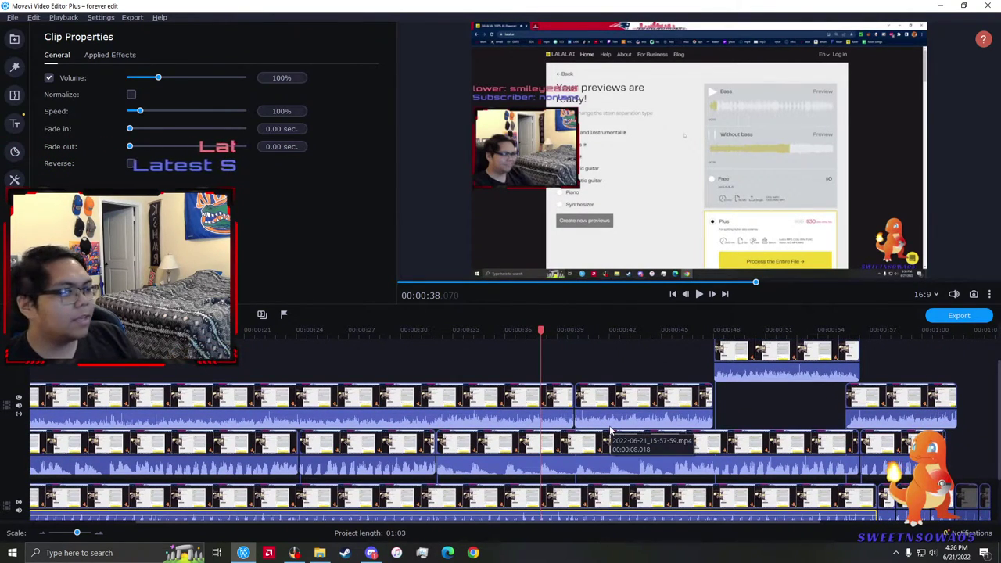
scroll(610, 430, down, 1)
scroll(610, 430, up, 1)
scroll(610, 430, down, 1)
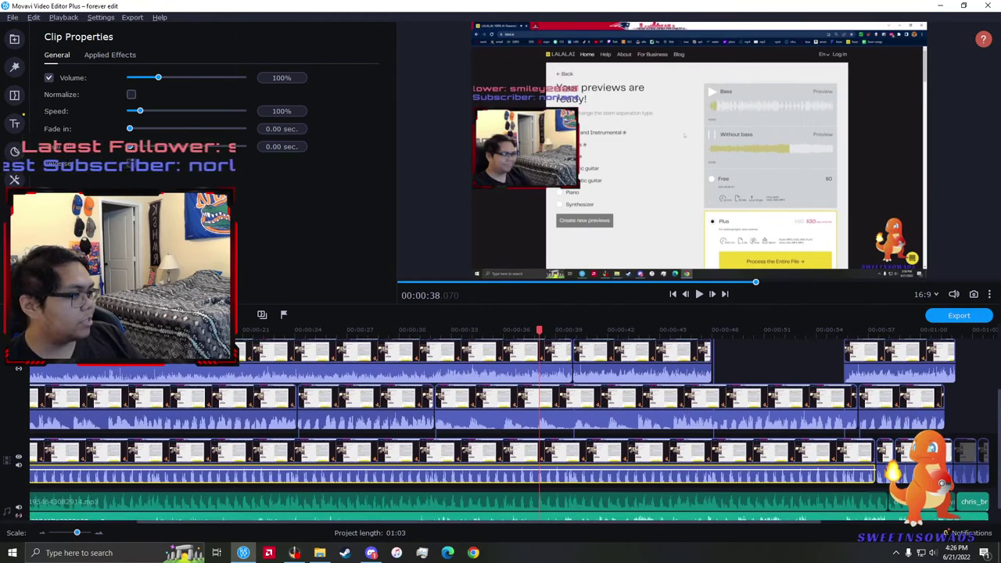
click(942, 467)
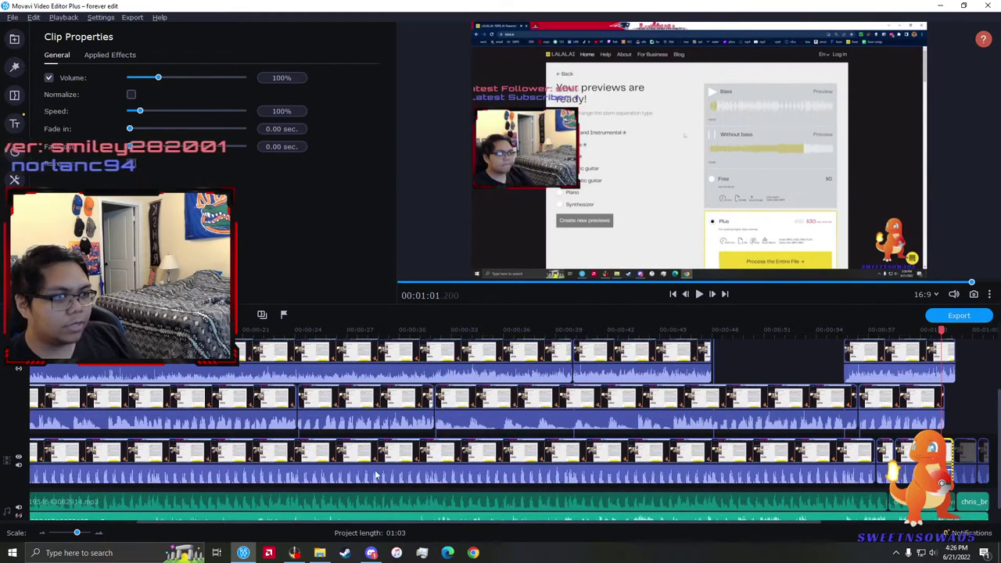
scroll(210, 467, down, 3)
scroll(210, 467, up, 2)
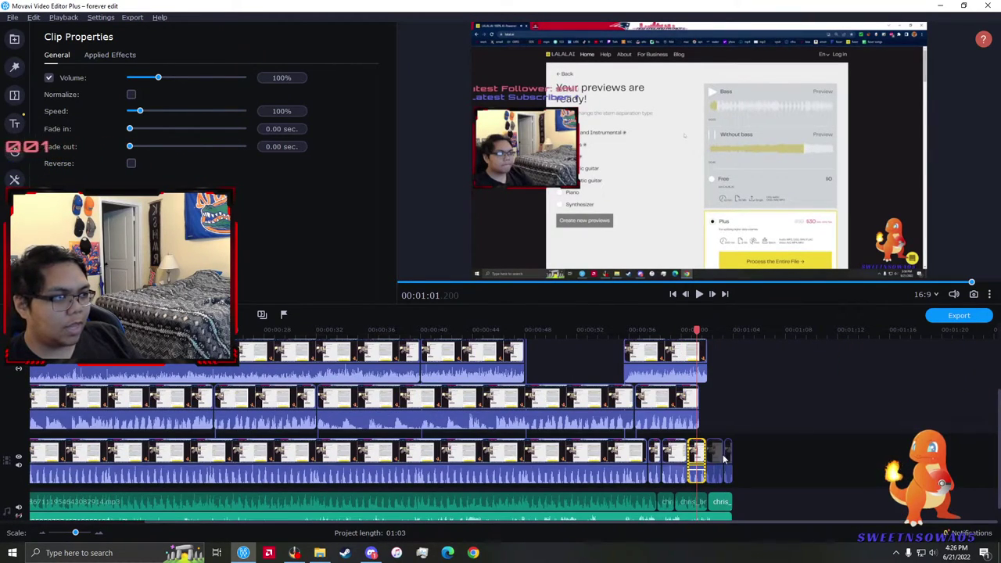
drag(788, 467, 436, 452)
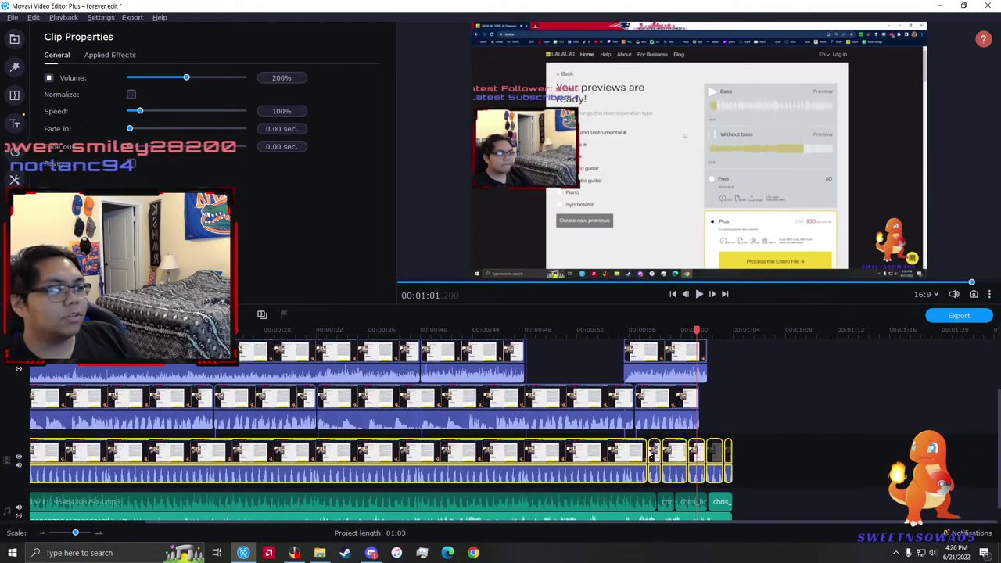
- Check the volume settings of the clips at about 43 seconds on the two video tracks above the bottom one
click(462, 406)
drag(480, 407, 501, 471)
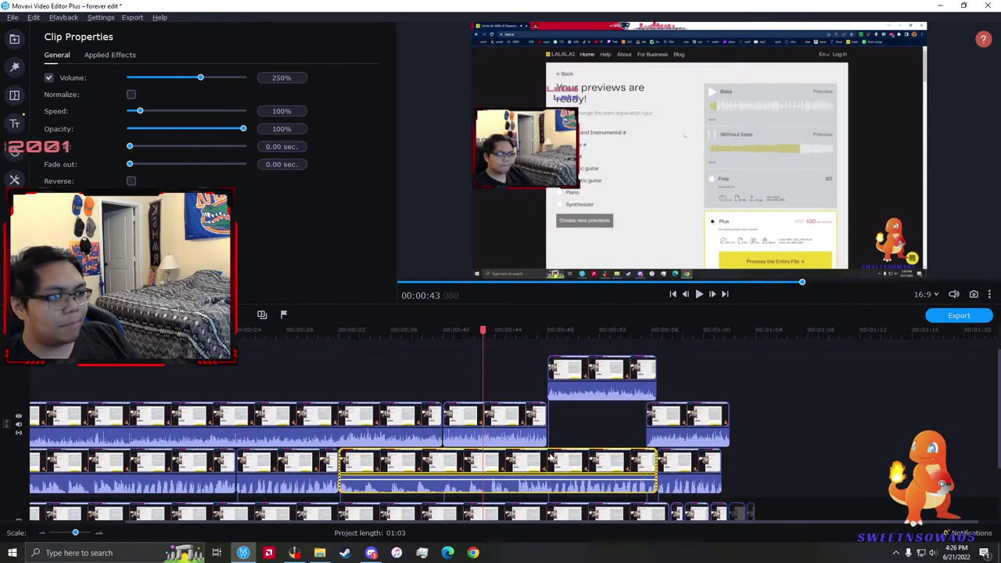
click(494, 407)
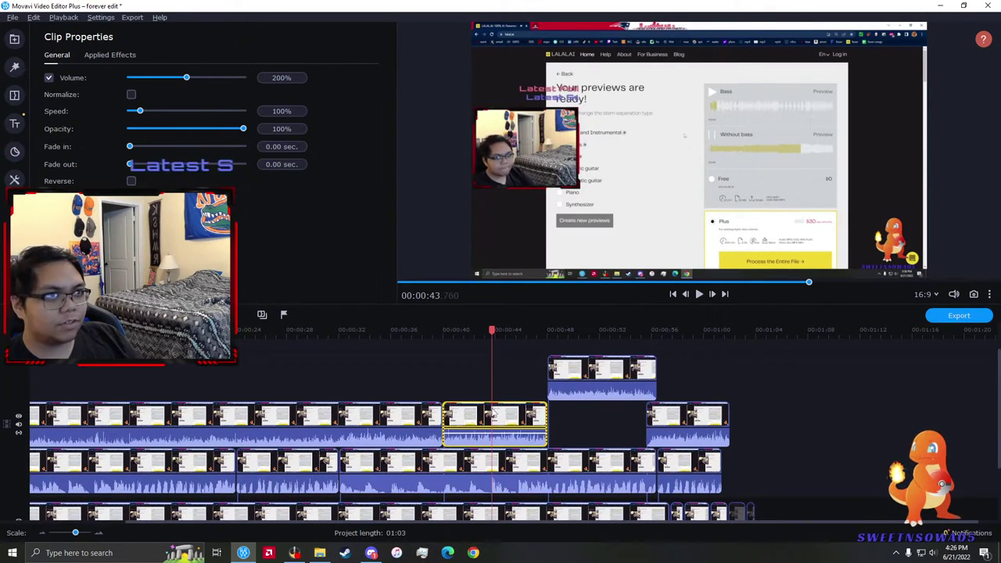
scroll(573, 358, down, 2)
- Play the arrangement from about 43 seconds to judge the balance, and stop at about 54 seconds
click(509, 505)
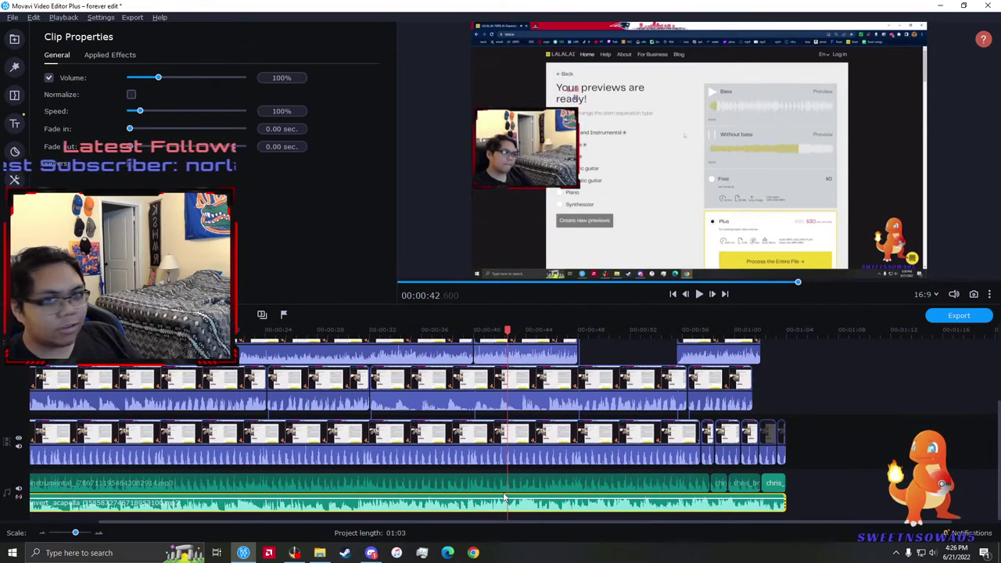
drag(528, 479, 596, 472)
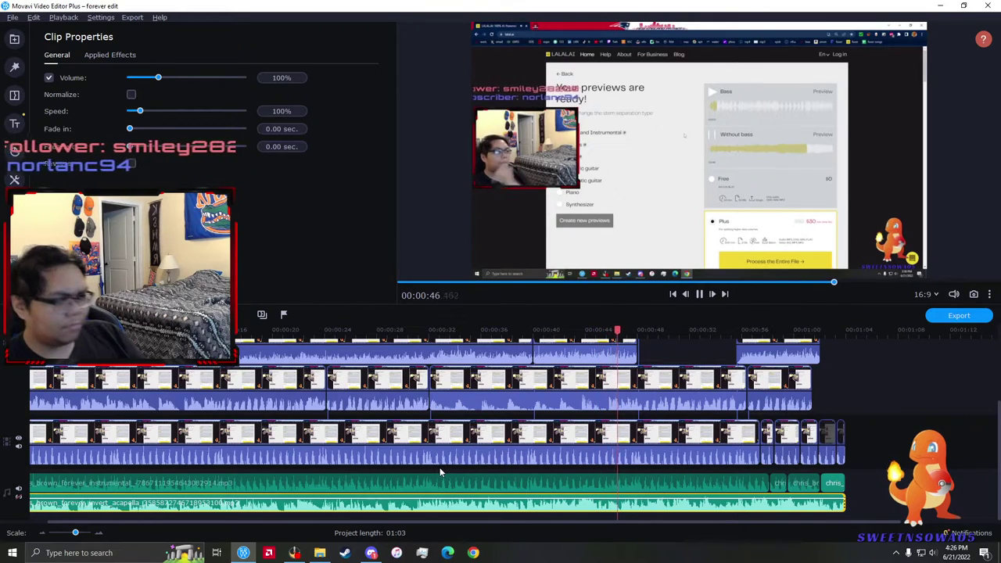
scroll(727, 486, up, 3)
scroll(602, 499, down, 2)
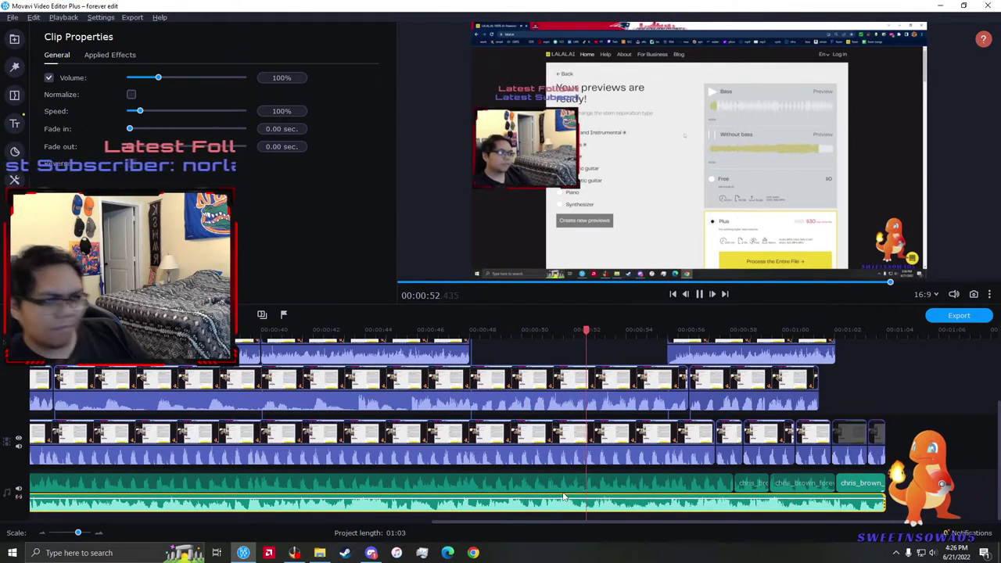
key(space)
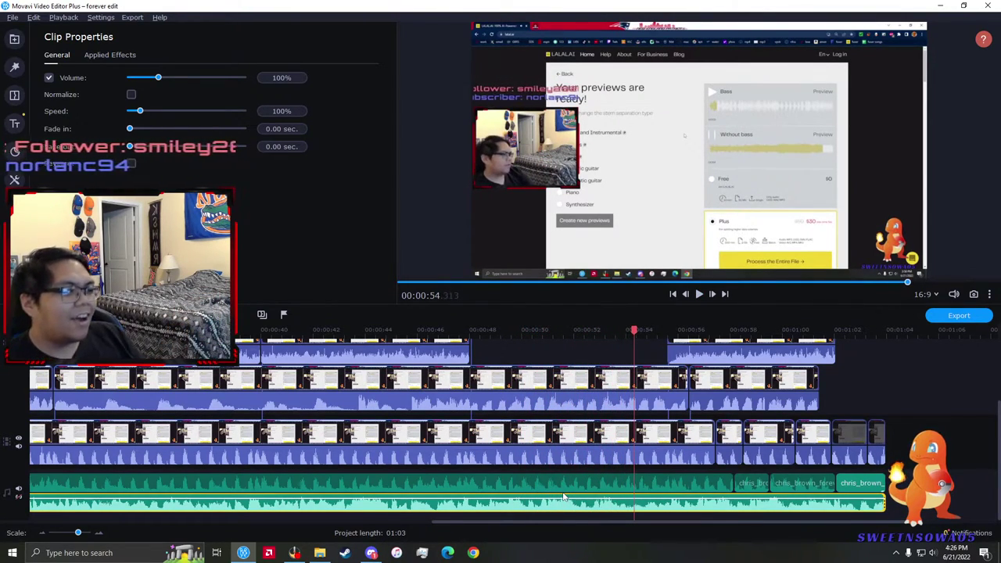
- Mute the acapella clip and the last instrumental piece on the audio tracks
scroll(516, 397, down, 2)
scroll(763, 462, left, 1)
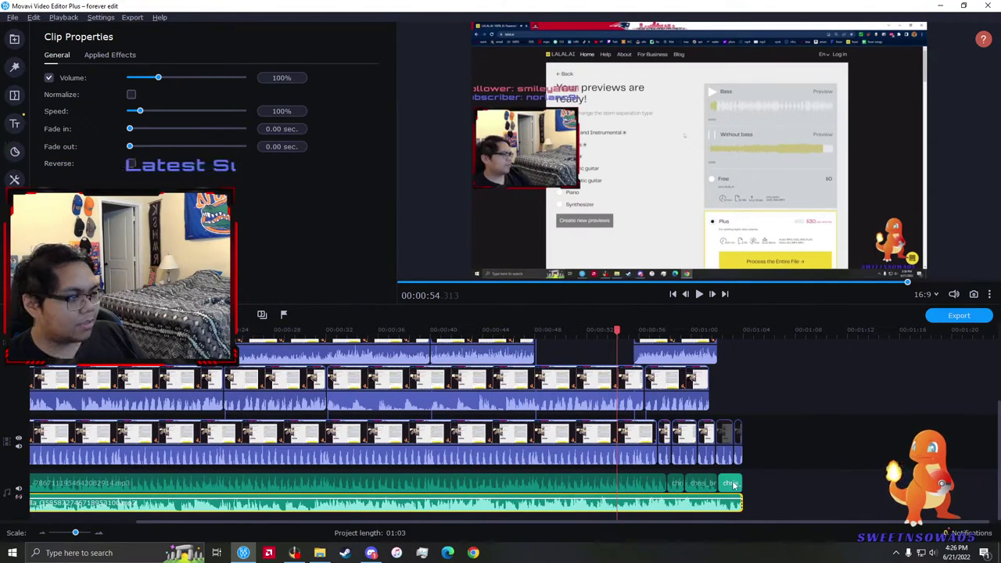
right_click(743, 513)
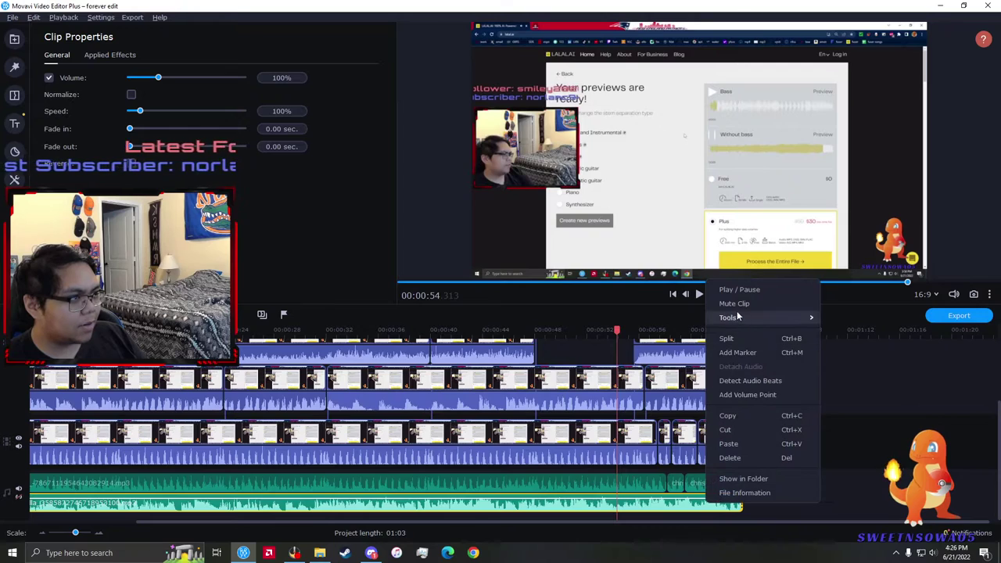
click(732, 313)
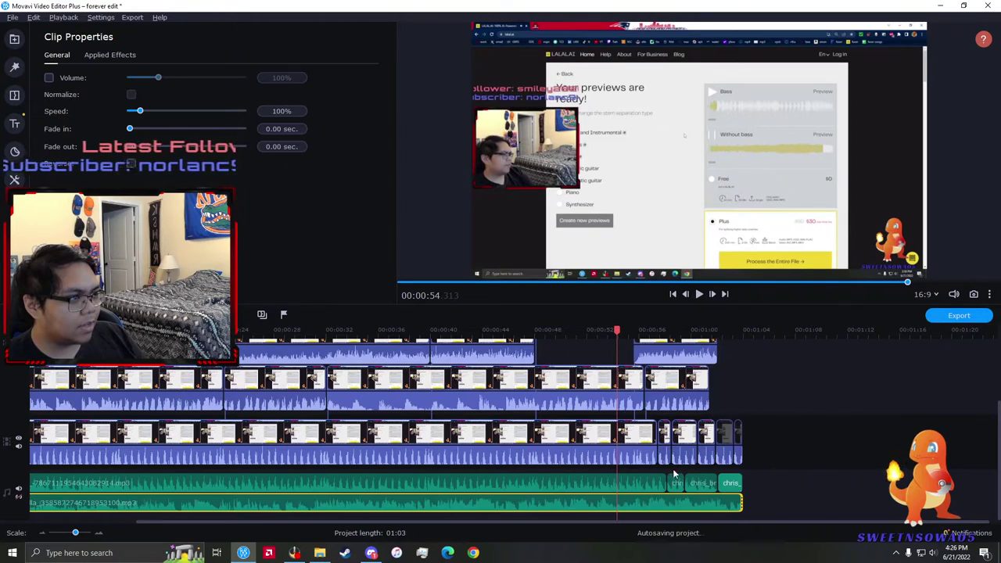
click(727, 486)
right_click(727, 485)
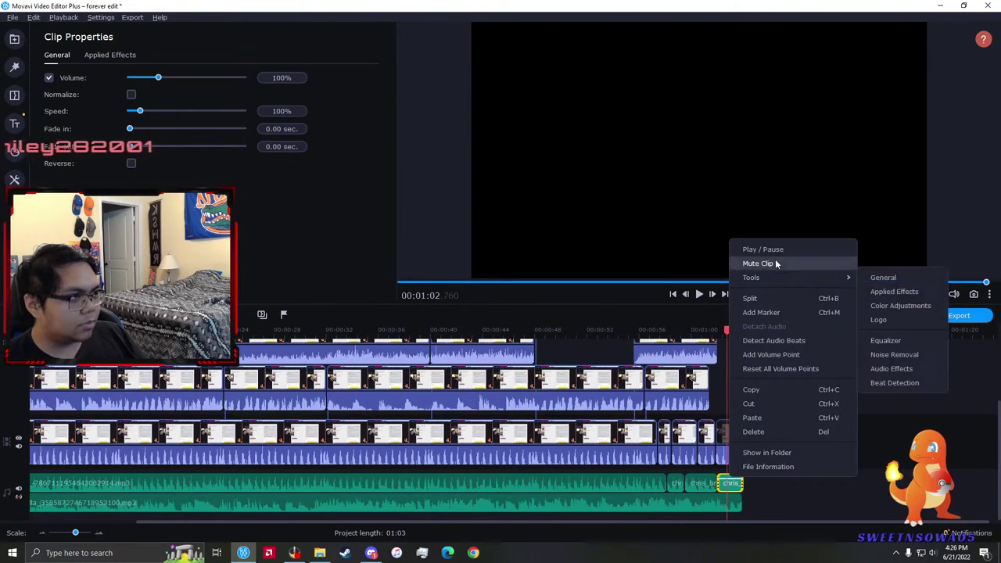
click(755, 263)
- Select the clips on the video tracks above the bottom one and hide them together
scroll(782, 439, up, 2)
drag(358, 389, 31, 341)
right_click(526, 383)
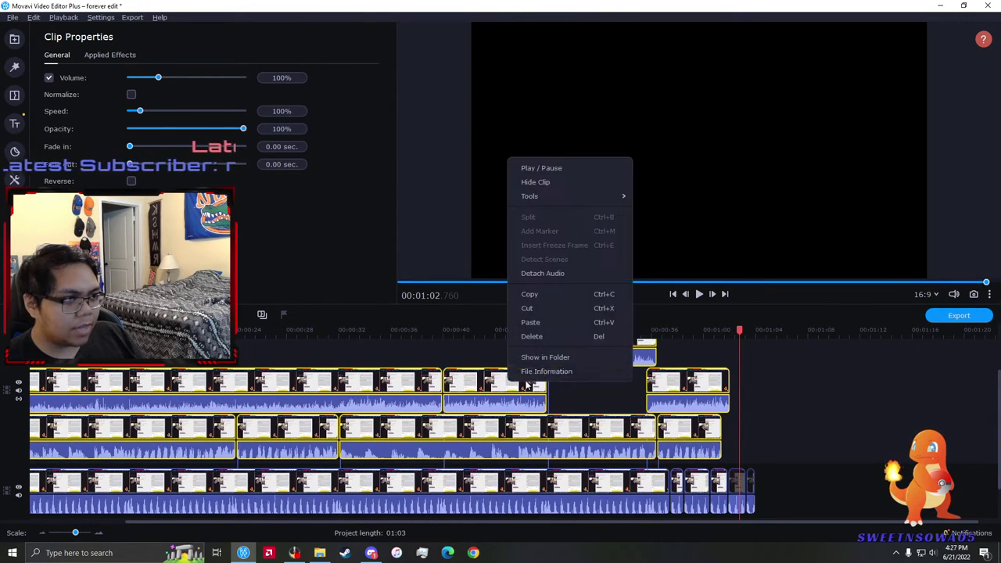
click(570, 181)
- Export the isolated bottom track as an OGG audio file titled "forever drums" and open its output folder
scroll(773, 413, down, 2)
scroll(439, 464, left, 3)
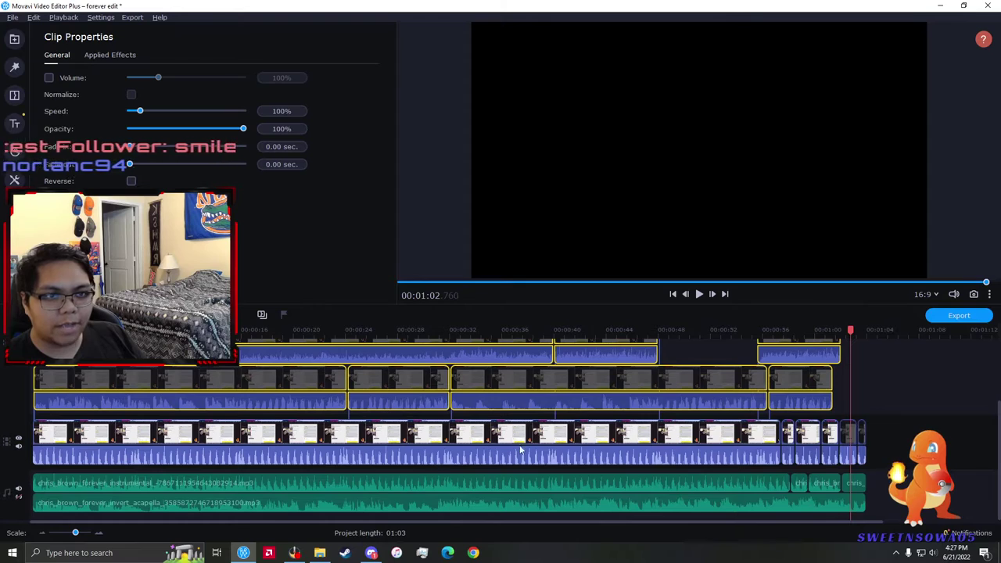
click(958, 318)
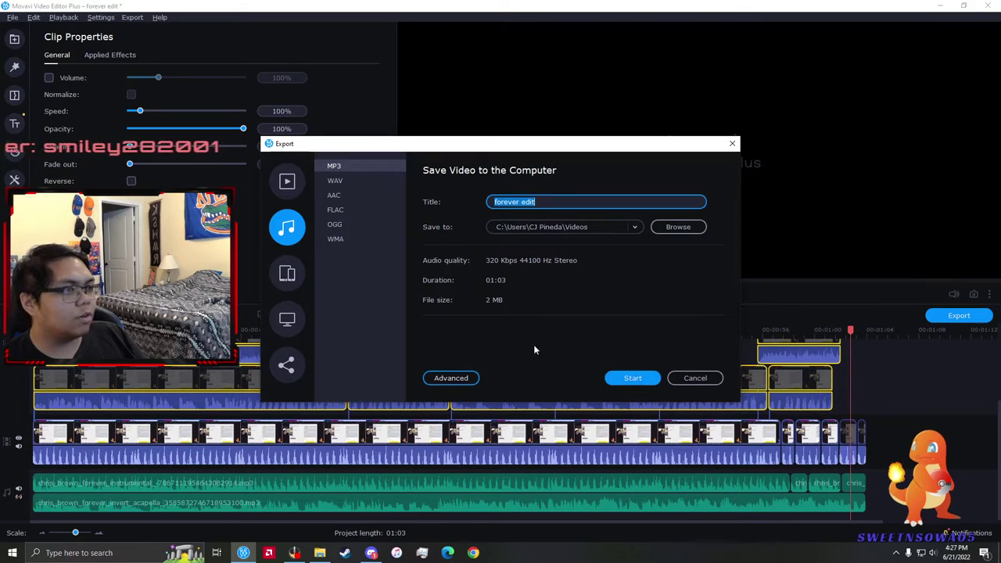
click(358, 226)
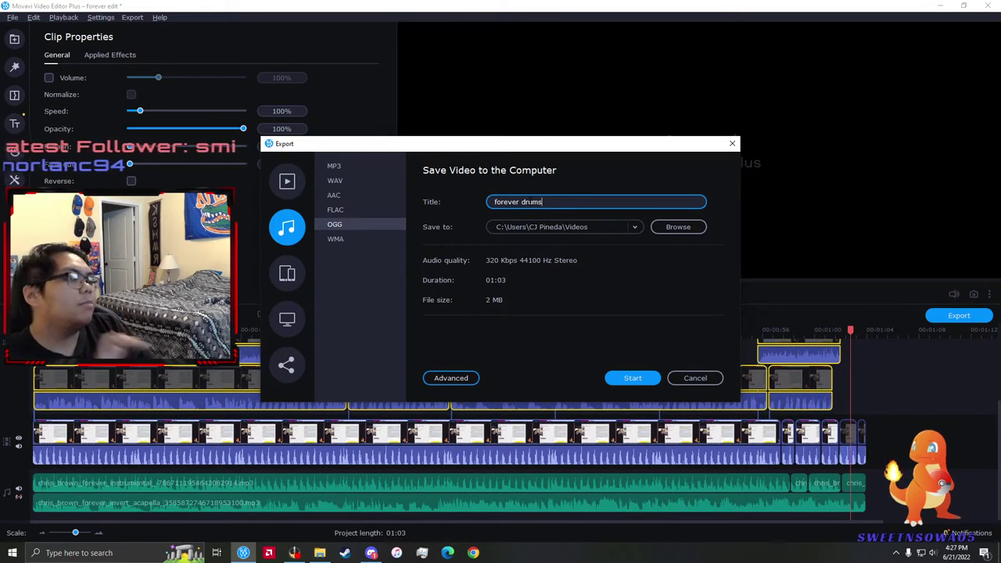
key(Return)
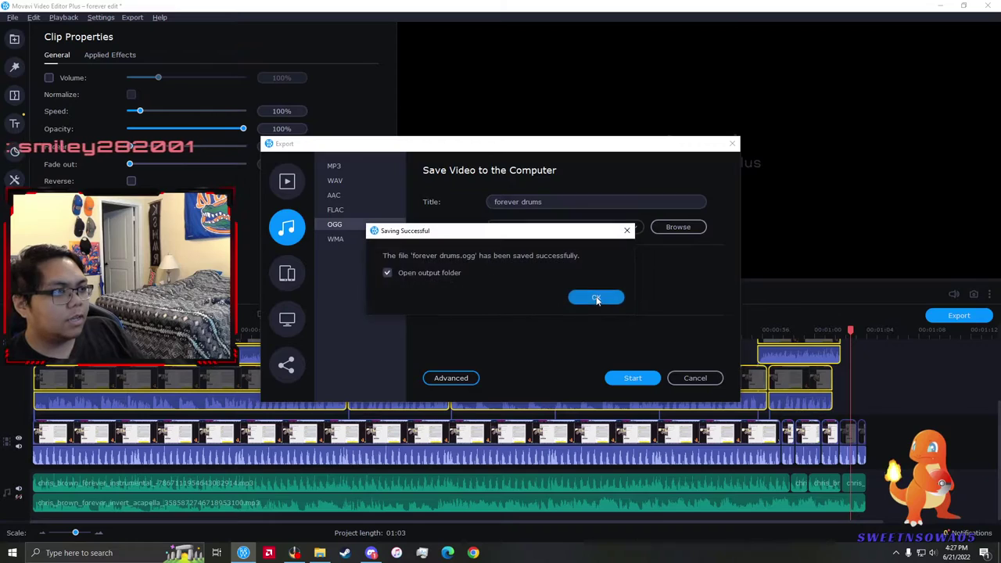
click(596, 297)
- Launch the Fuser Custom Song Creator from its folder in Videos and create a new custom song
click(390, 356)
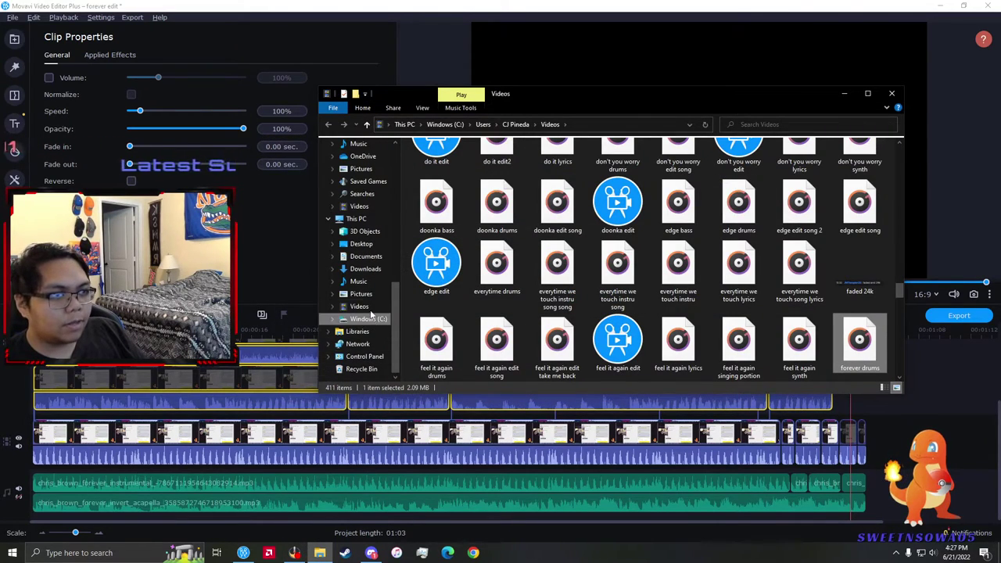
double_click(558, 176)
double_click(508, 171)
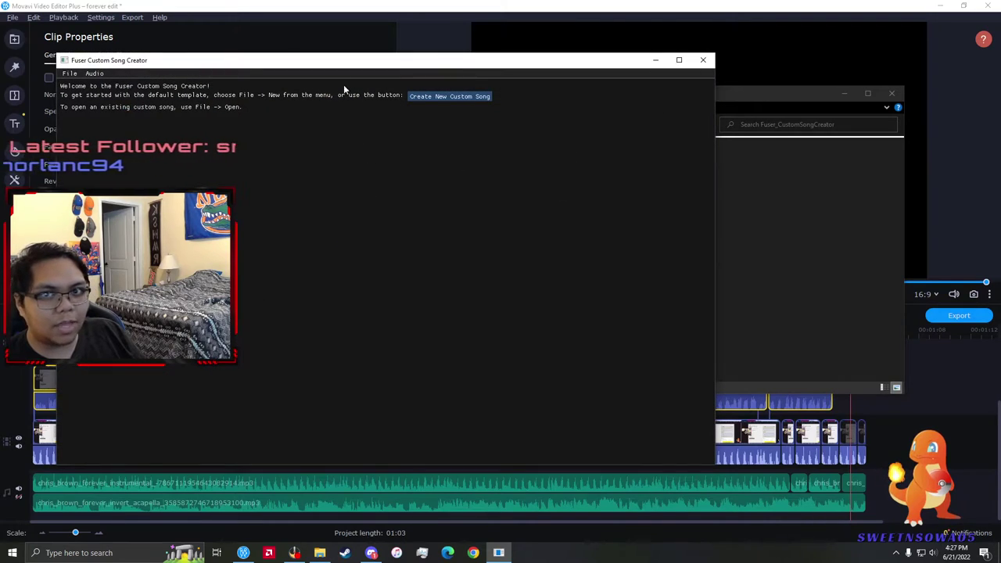
drag(410, 64, 613, 93)
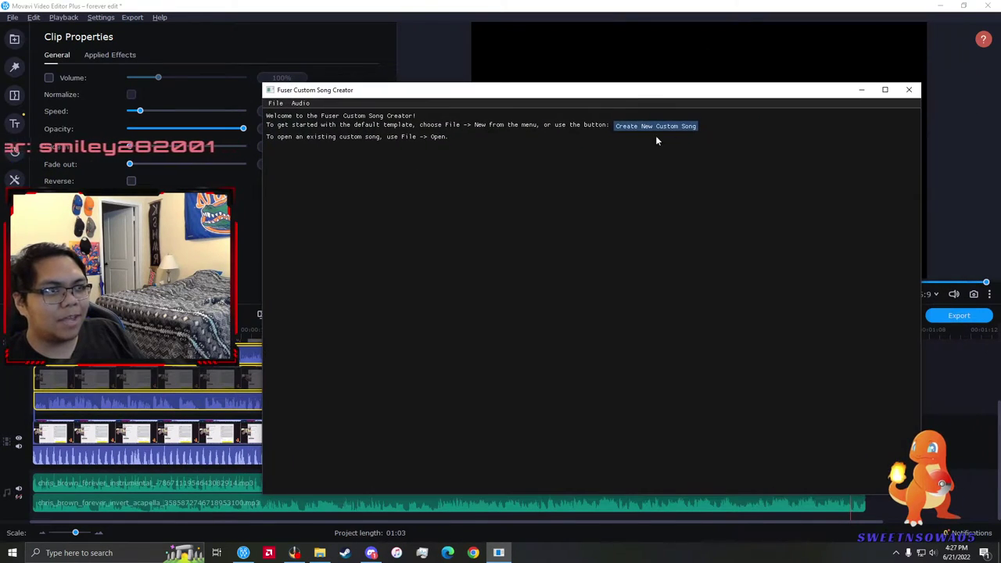
click(662, 128)
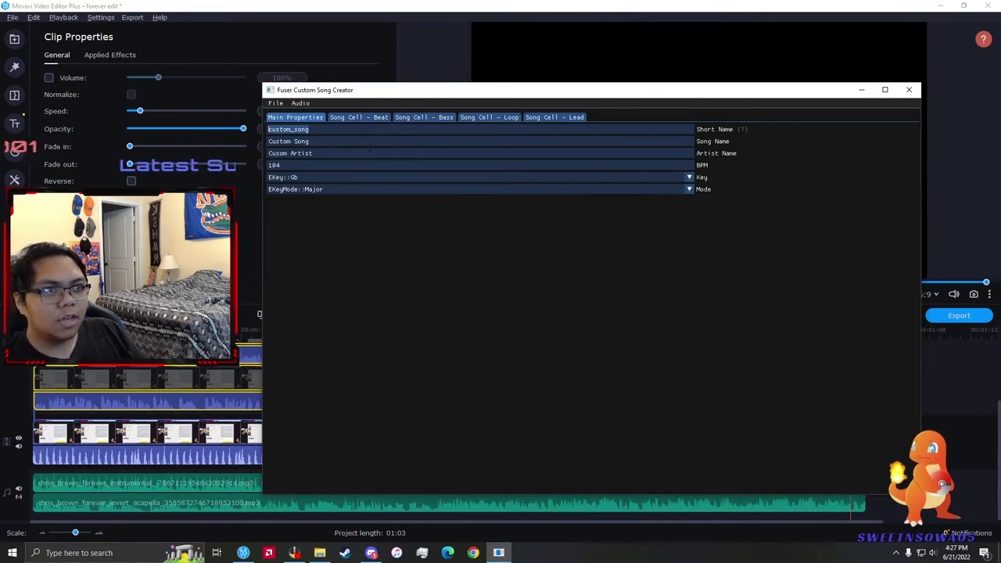
- Set the custom song's short name and song name to "Forever" and its artist name to "Chris Brown"
text(Forever)
key(Tab)
text(Forever)
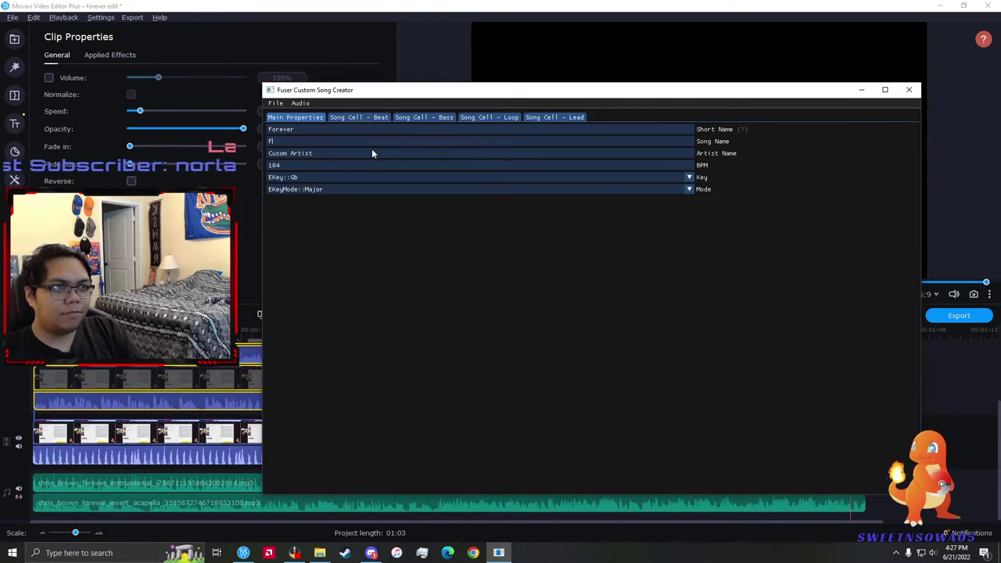
key(Tab)
text(Chr)
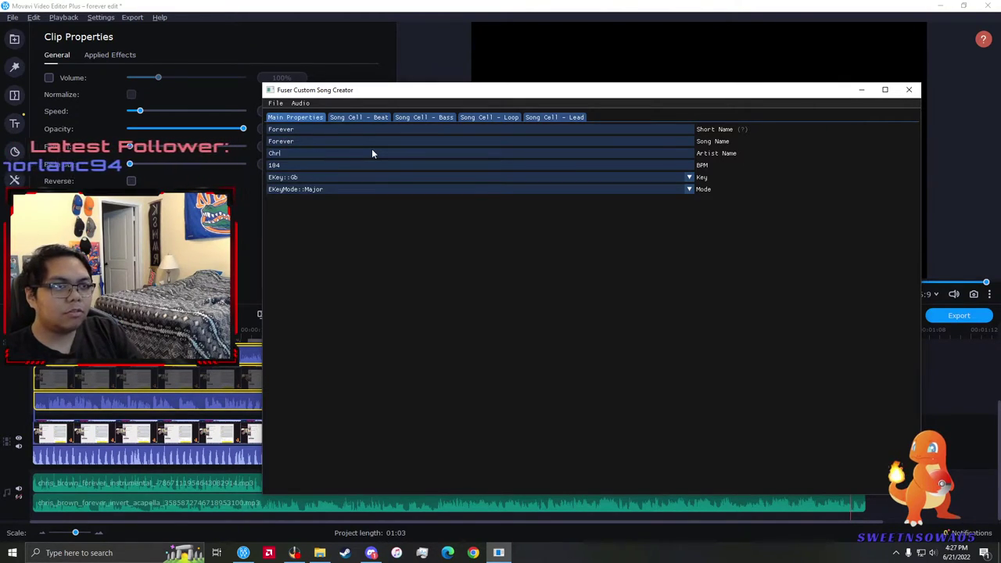
text(is Brown)
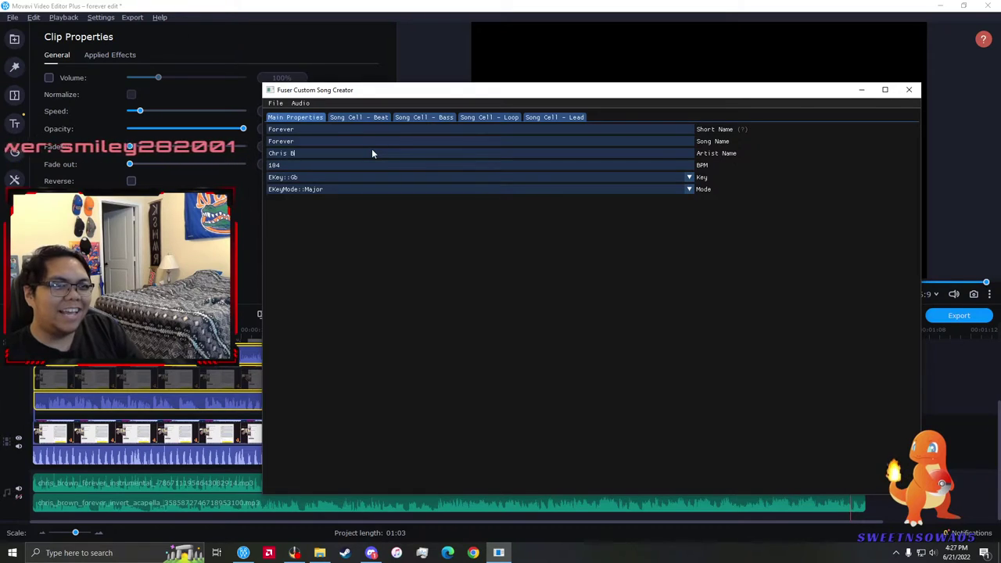
key(Tab)
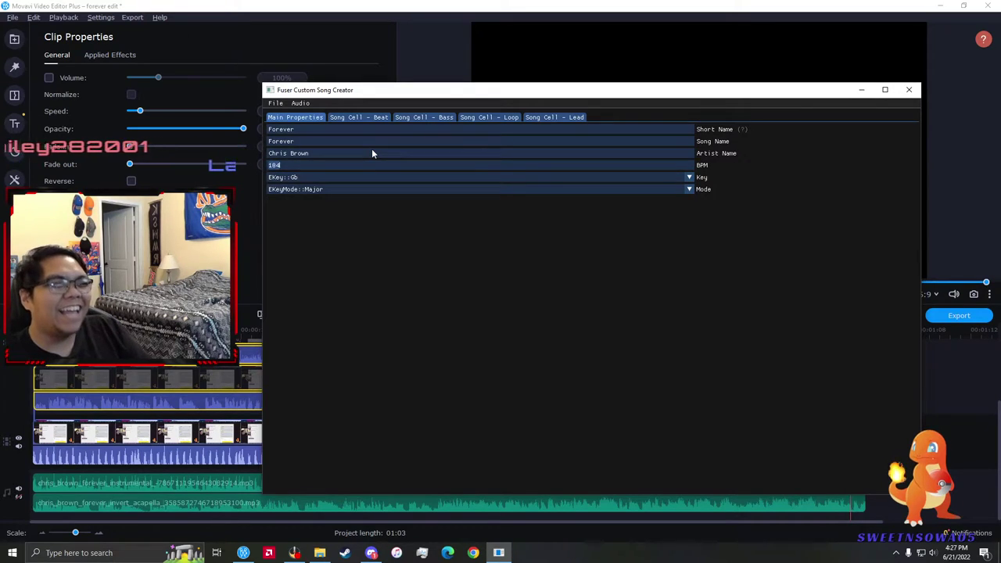
- Switch to Chrome and search the web for "forever chris brown bpm"
click(474, 554)
click(279, 27)
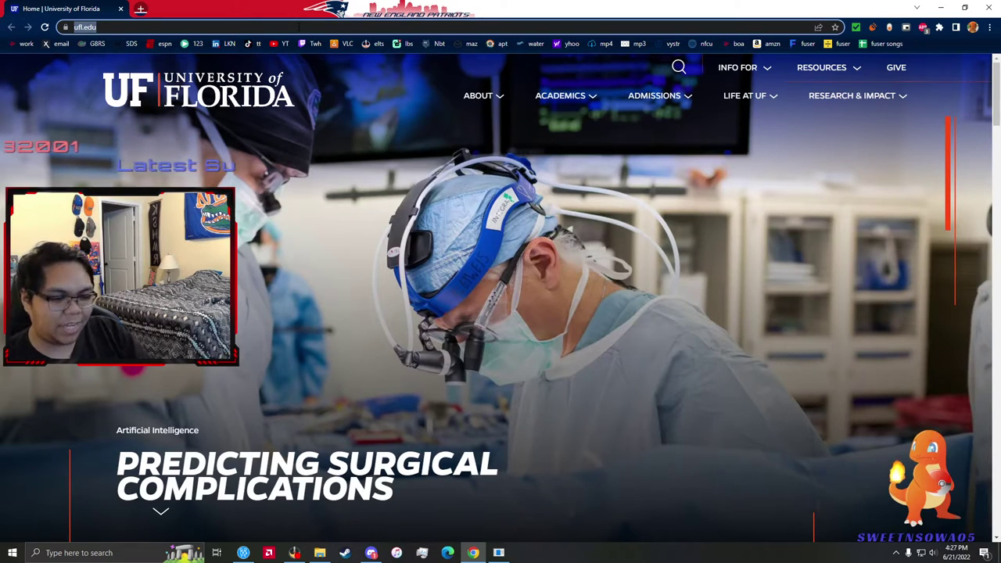
text(forever )
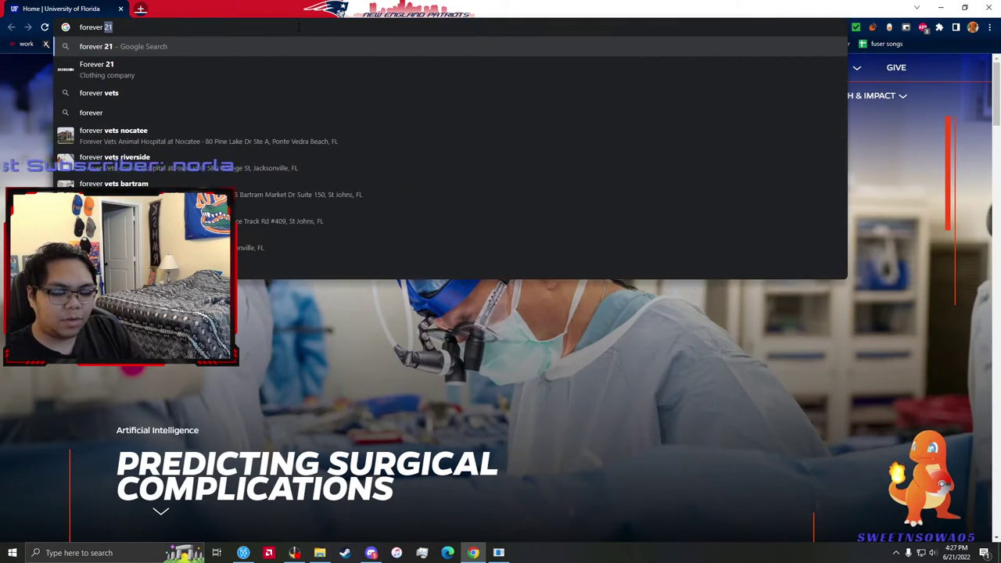
text(chris brown bpm)
key(Return)
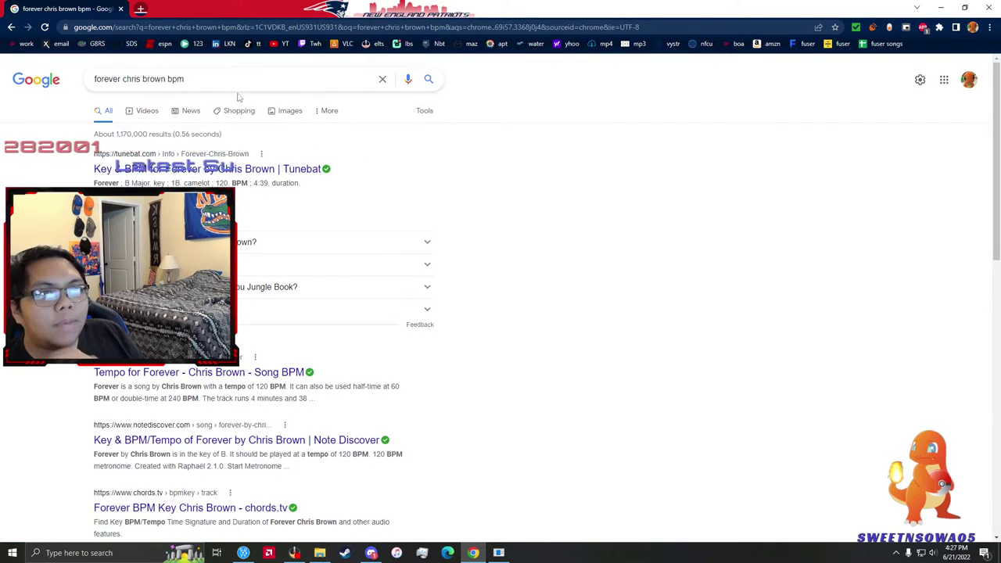
- Switch back to the Fuser Custom Song Creator, set the song's BPM to 120 and choose its key
key(alt+Tab)
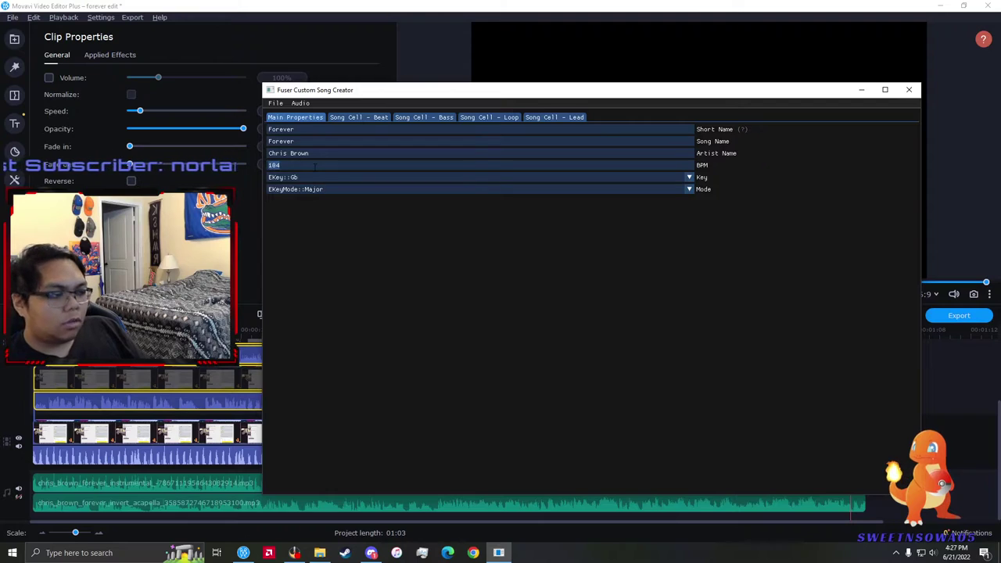
click(322, 180)
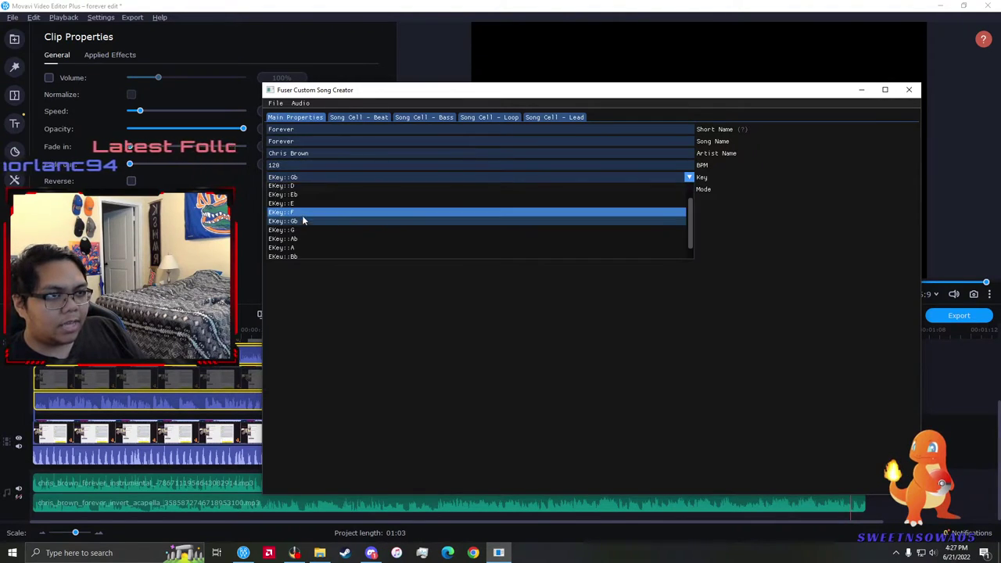
click(303, 247)
- Load "forever drums" as the Beat cell's primary audio and save the custom song as Forever_P.pak in the Videos folder
click(362, 118)
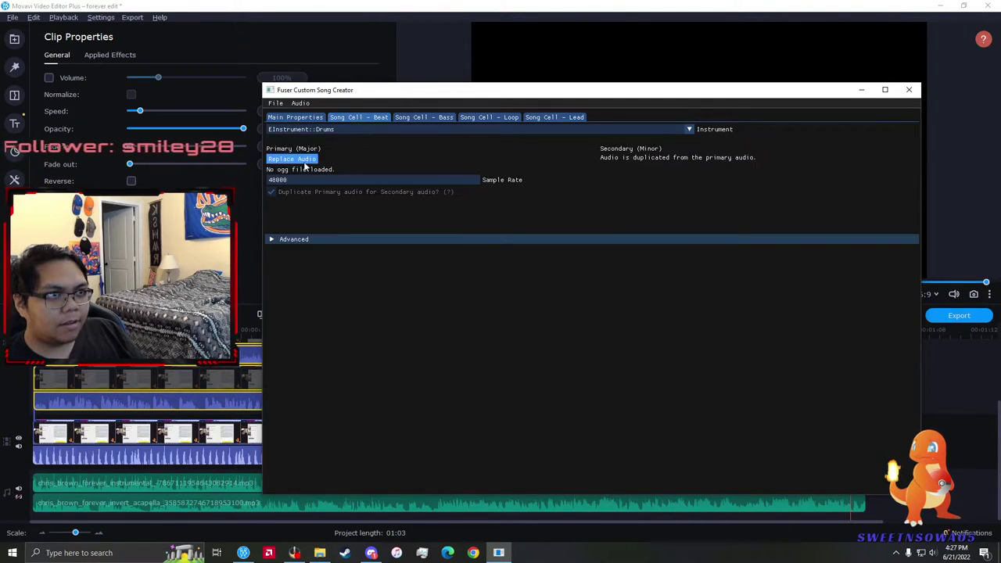
click(301, 161)
scroll(298, 178, down, 10)
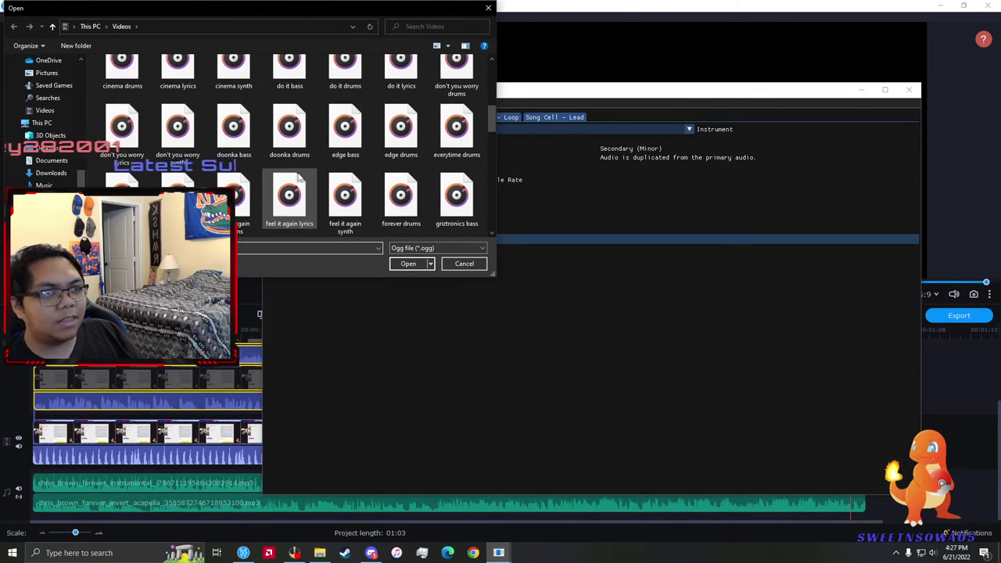
scroll(298, 164, down, 5)
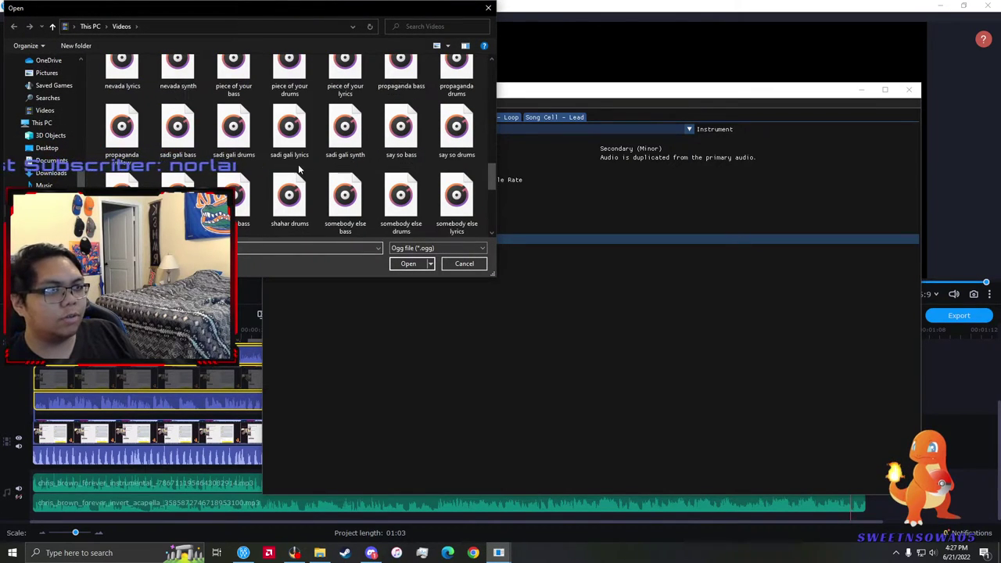
scroll(299, 162, up, 5)
scroll(301, 160, down, 1)
scroll(301, 160, up, 1)
scroll(312, 158, down, 1)
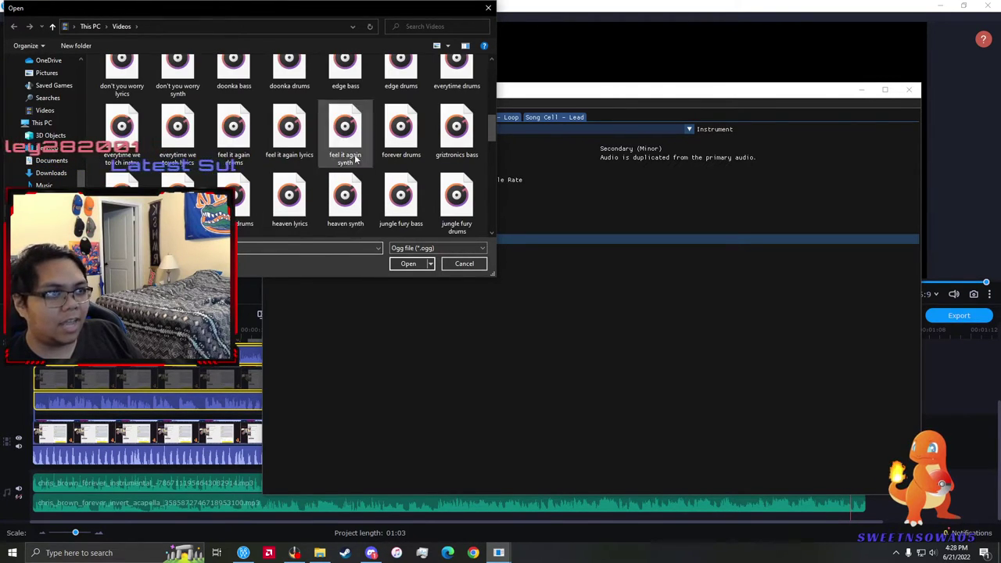
double_click(403, 144)
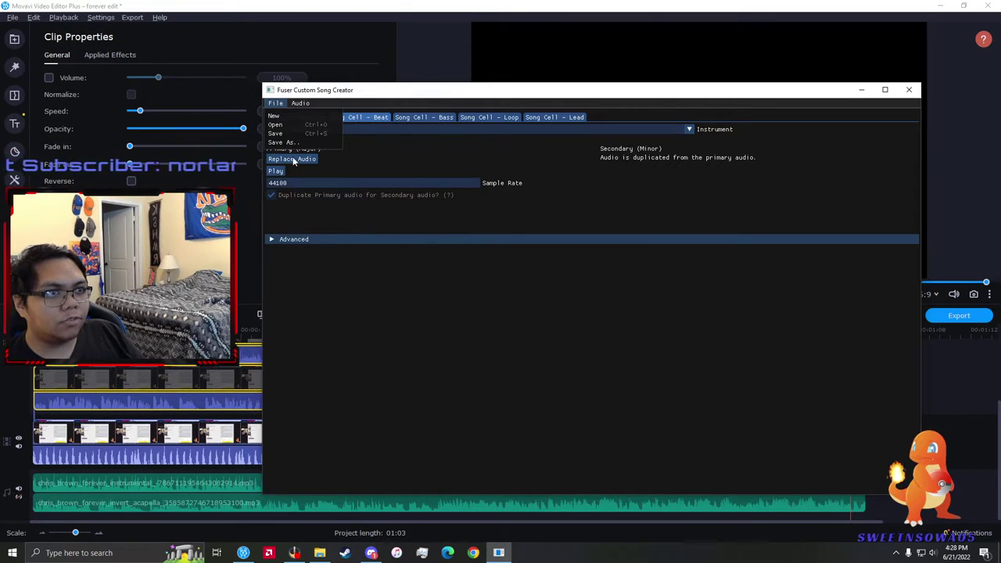
click(297, 144)
click(412, 264)
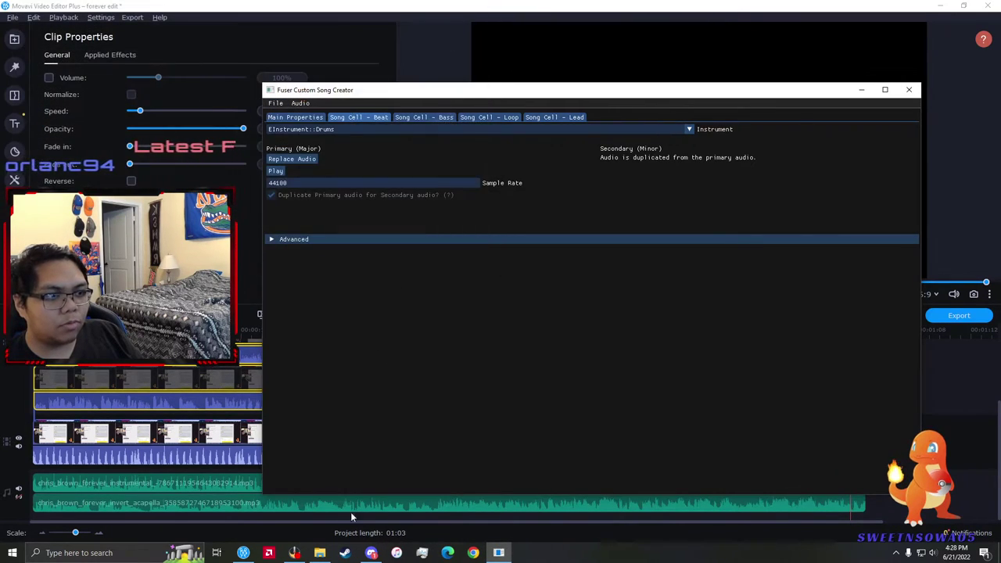
- Open a second File Explorer window and show Fuser's custom_songs folder in the existing one
click(319, 554)
right_click(319, 555)
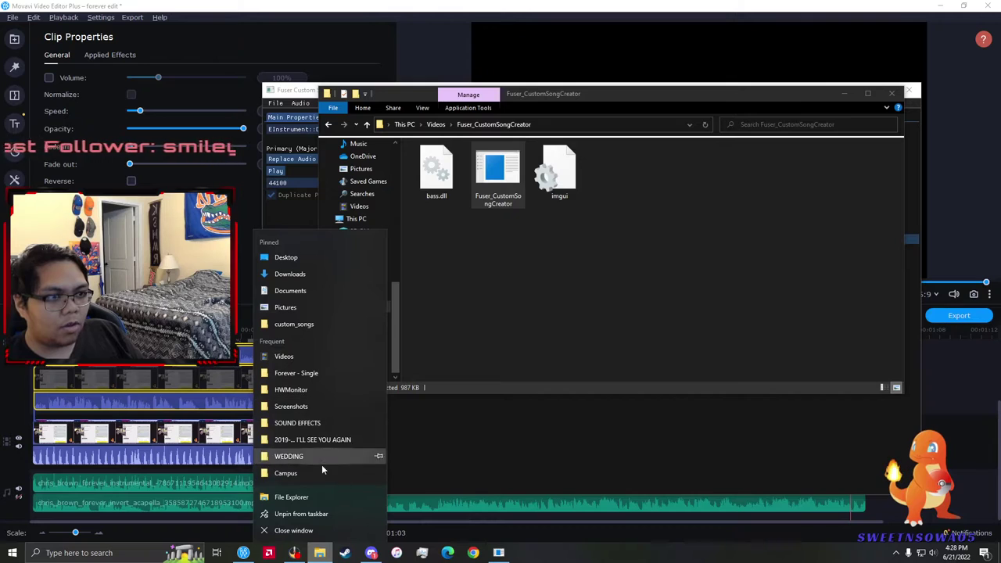
click(324, 497)
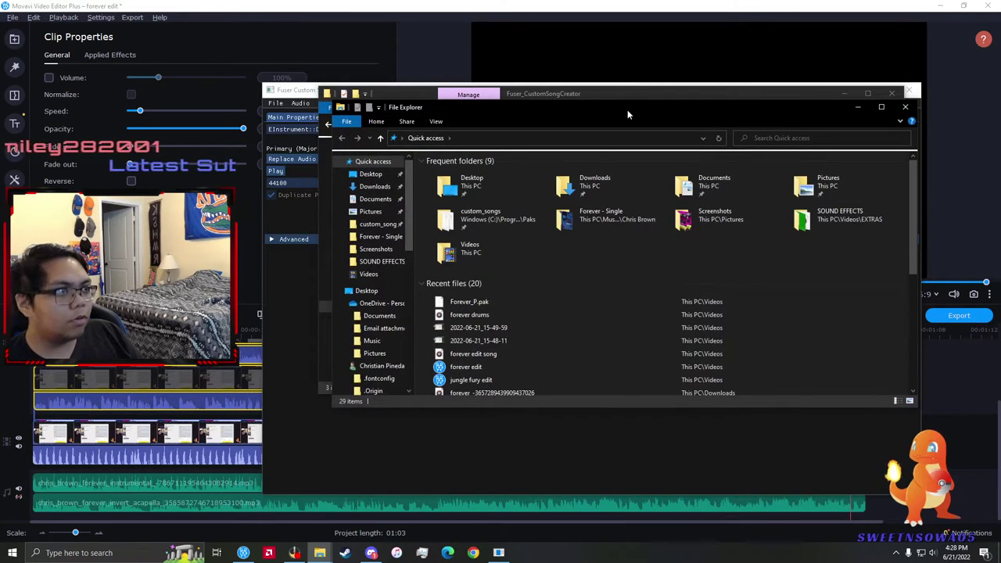
drag(632, 113, 0, 208)
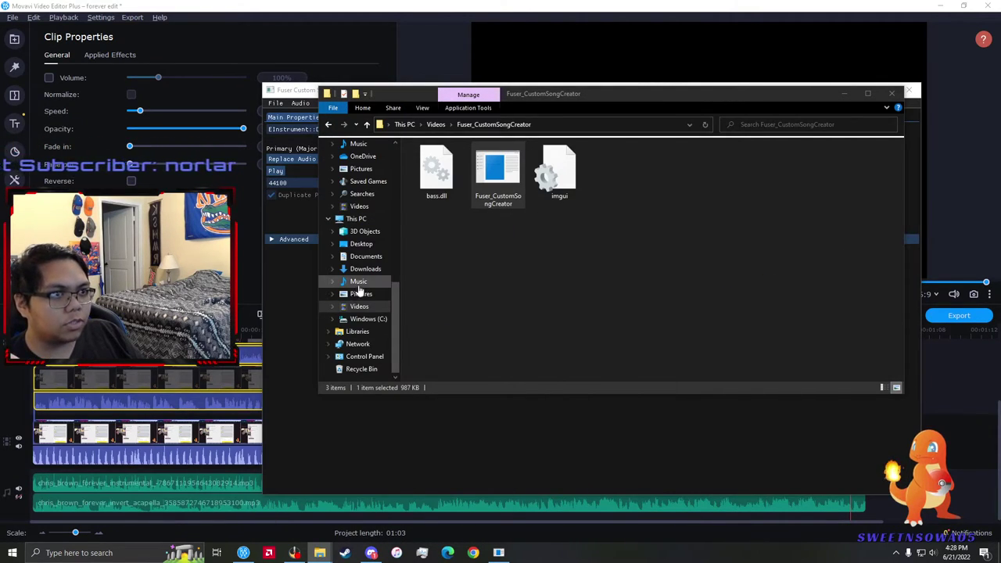
scroll(360, 291, up, 10)
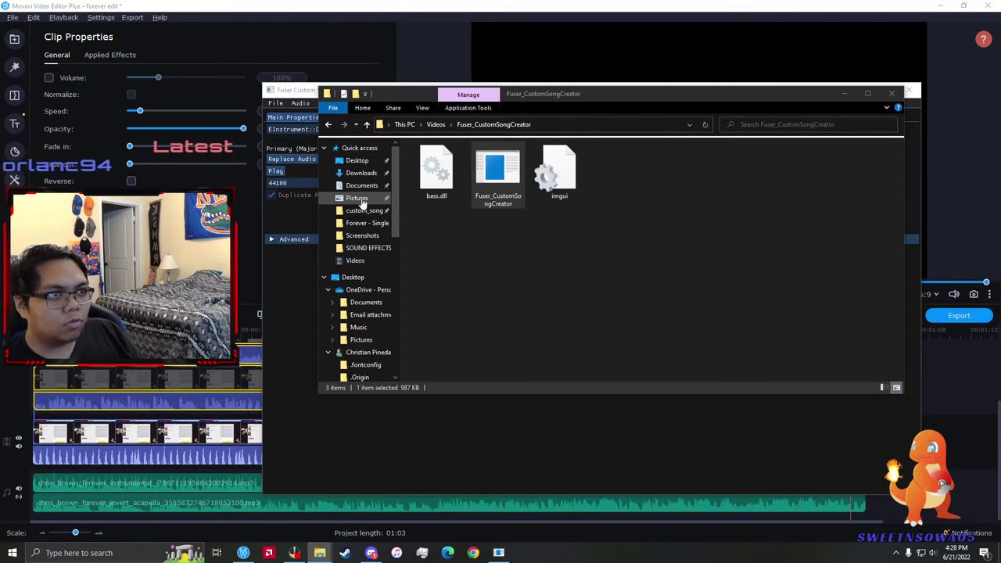
click(365, 210)
scroll(608, 222, down, 15)
scroll(596, 232, down, 7)
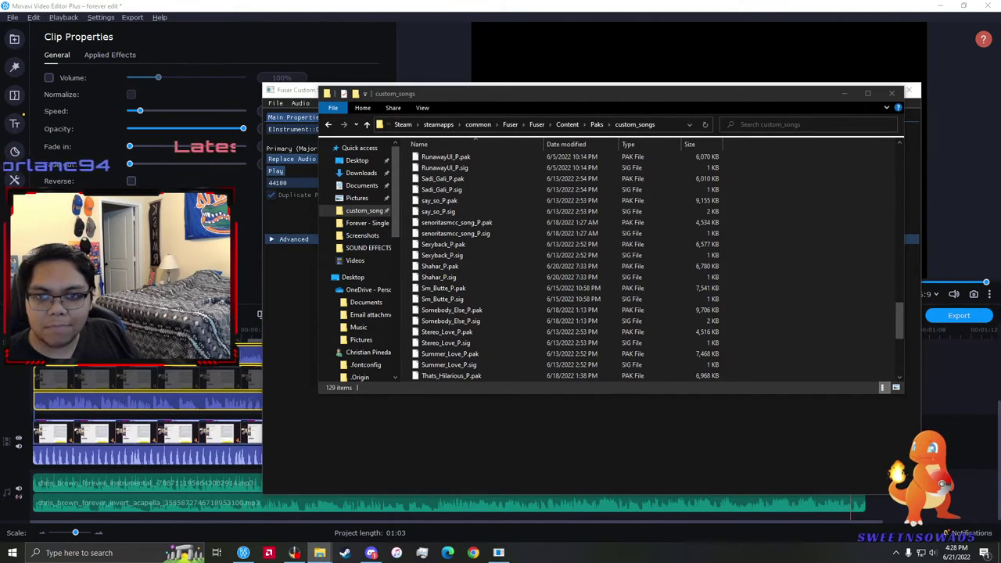
- Find Forever_P.pak and Forever_P.sig in the Videos folder and put both into the custom_songs folder
drag(0, 133, 617, 149)
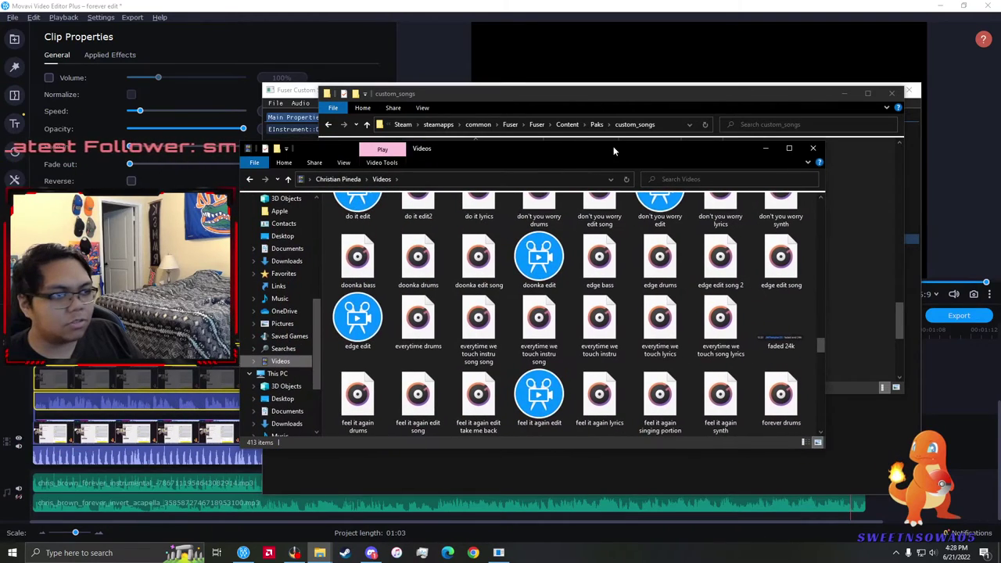
scroll(617, 335, down, 6)
scroll(616, 335, up, 7)
scroll(617, 334, down, 10)
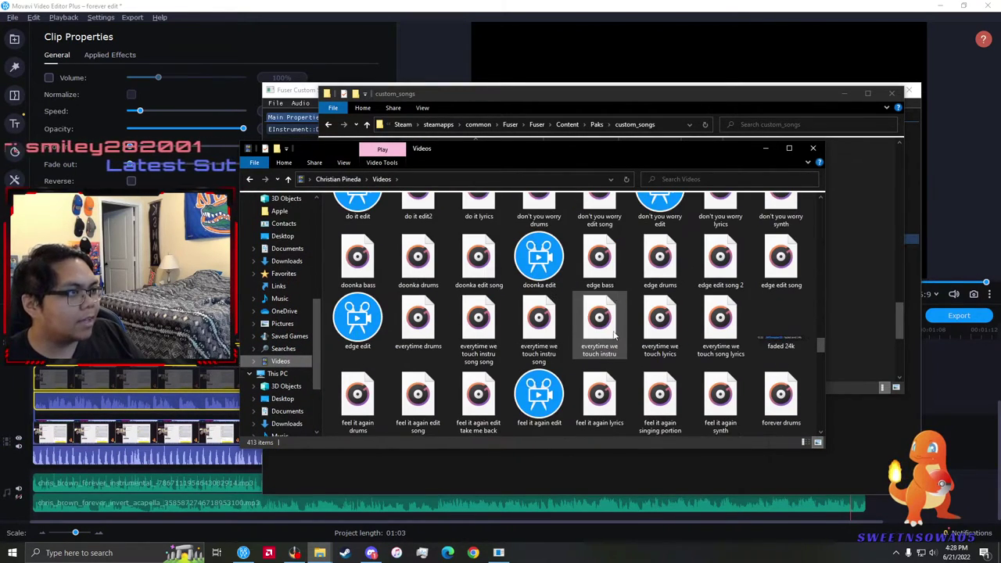
scroll(620, 332, up, 2)
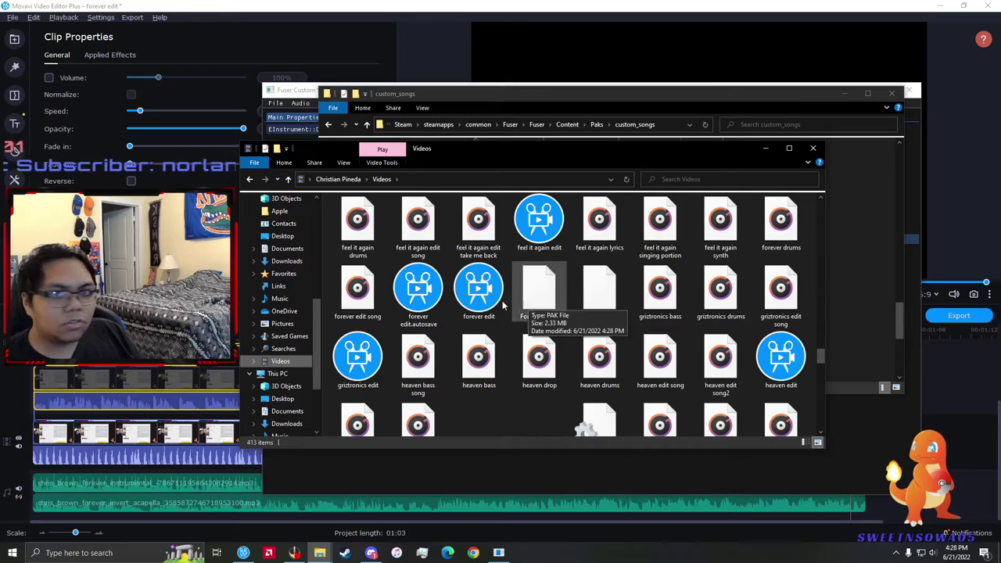
drag(639, 148, 0, 145)
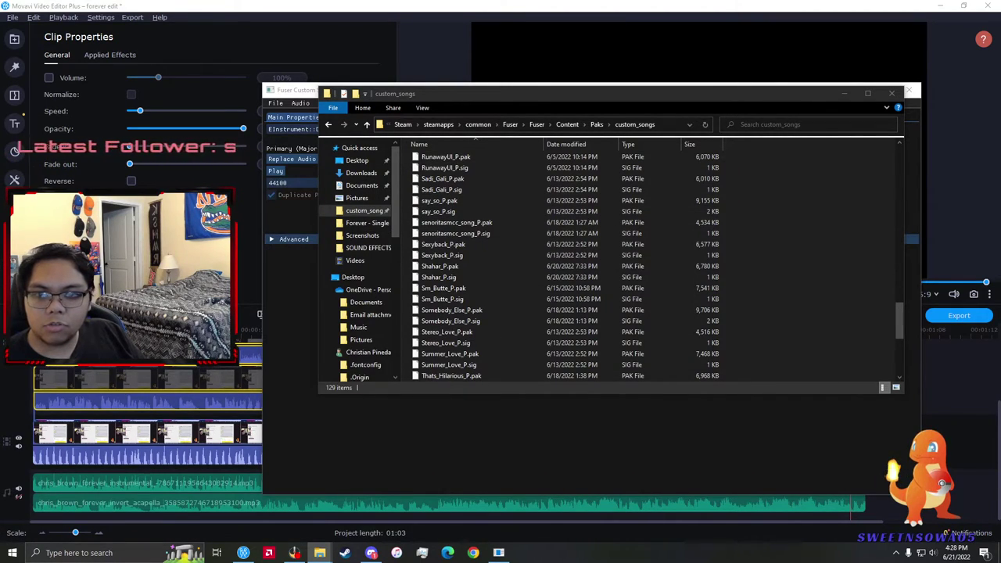
drag(520, 296, 521, 296)
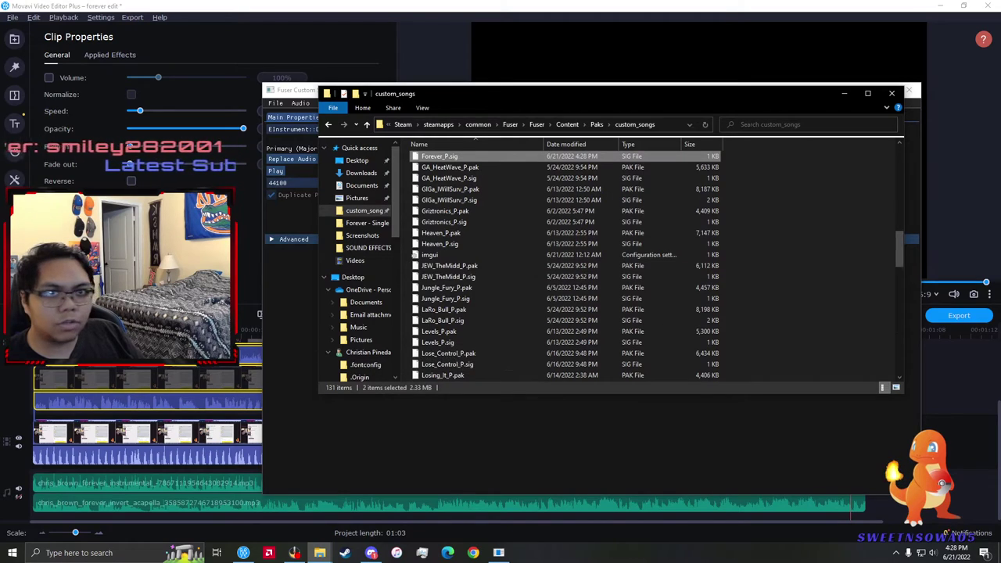
- Launch the Fuser game and confirm the Rhythmic Guardian stage at night for a freestyle session
click(118, 552)
text(fuser)
key(Return)
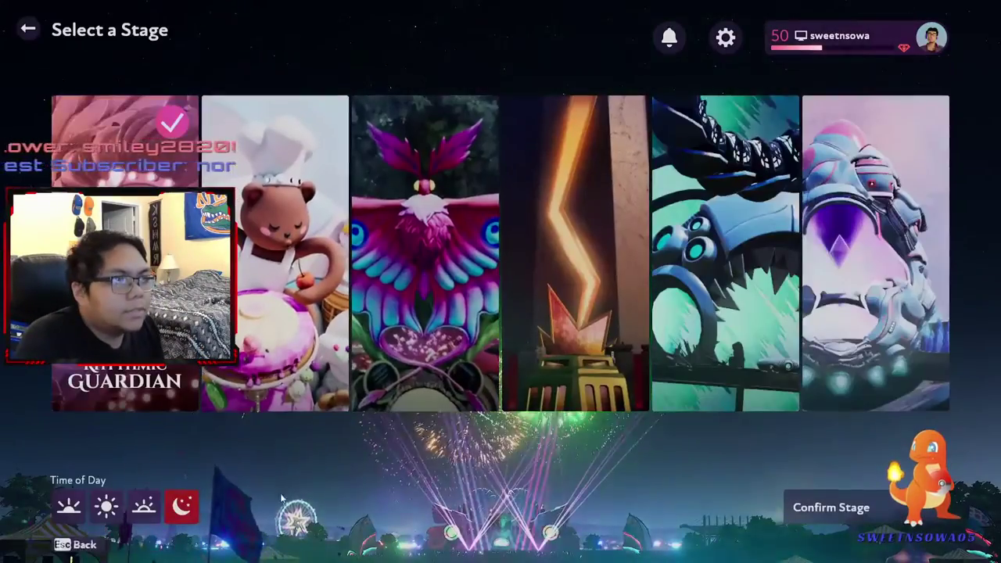
click(856, 497)
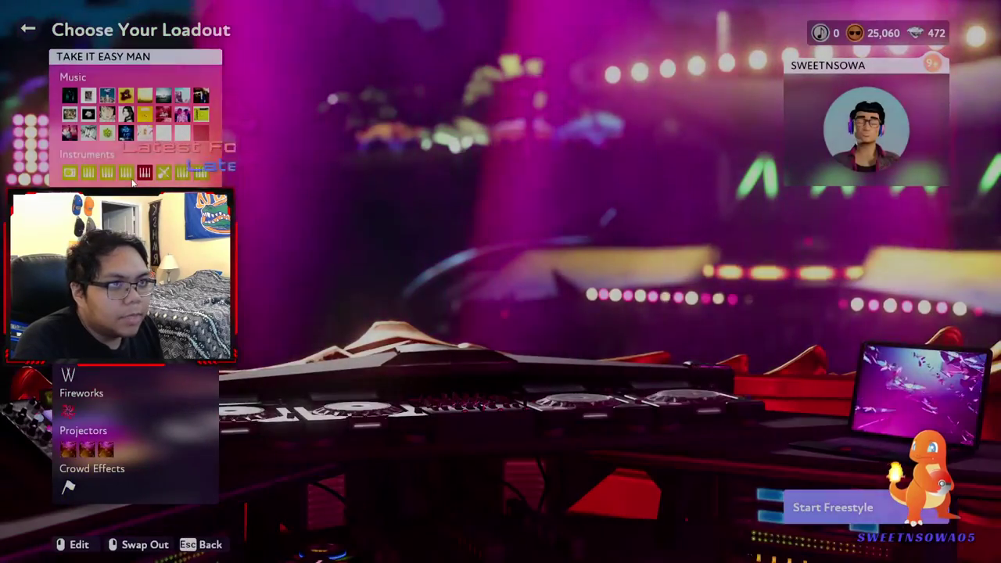
click(138, 545)
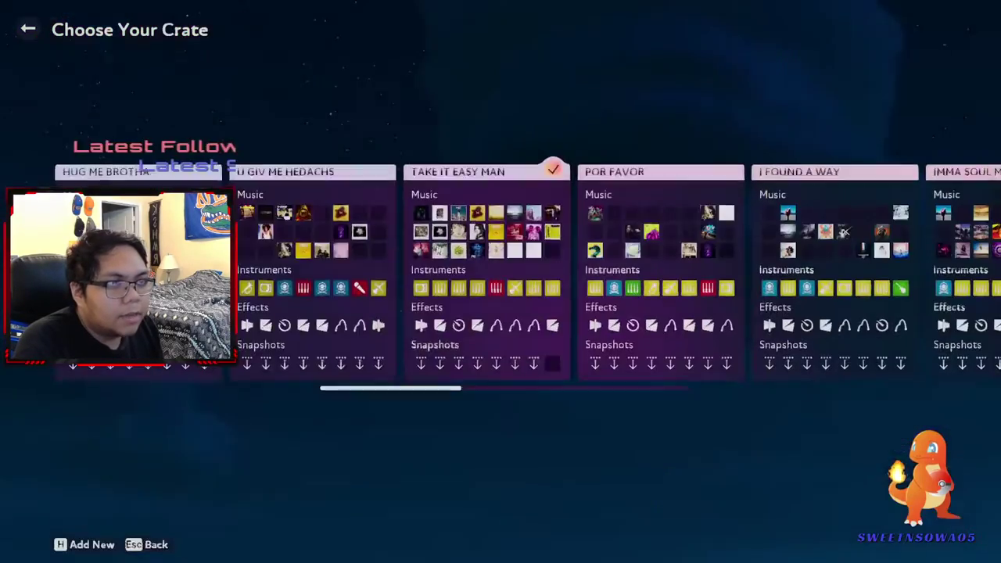
click(457, 294)
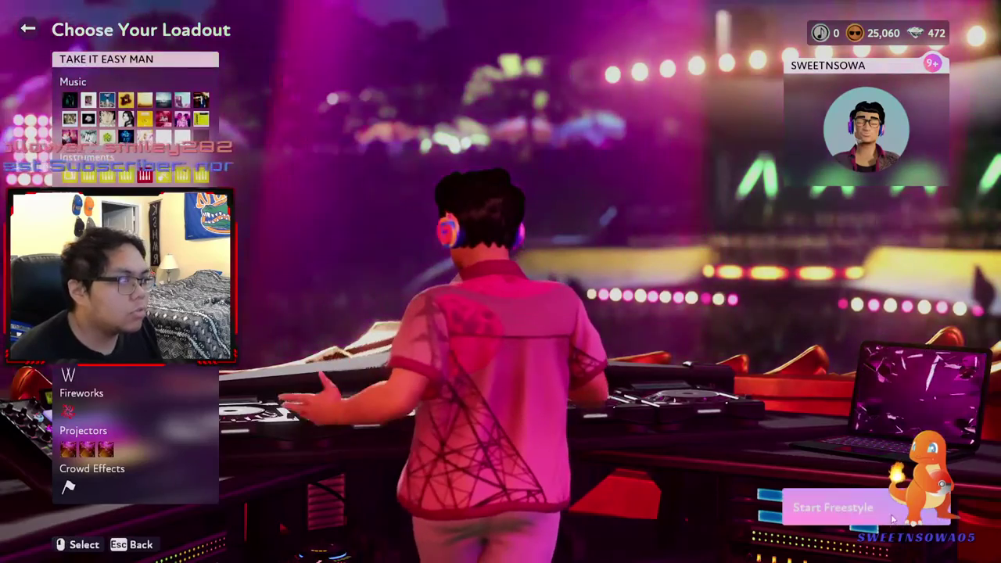
click(892, 518)
key(Escape)
key(Escape)
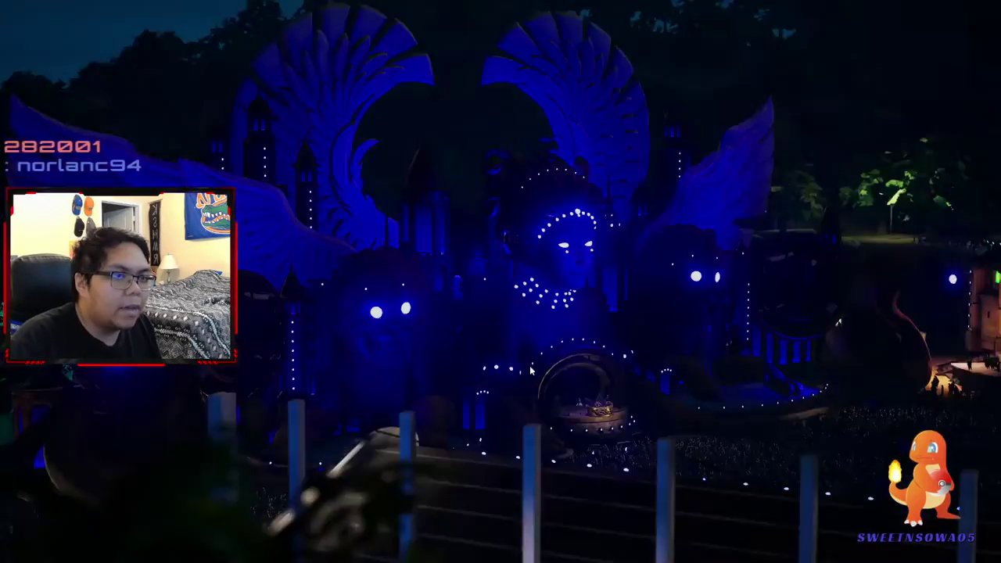
key(Escape)
click(432, 312)
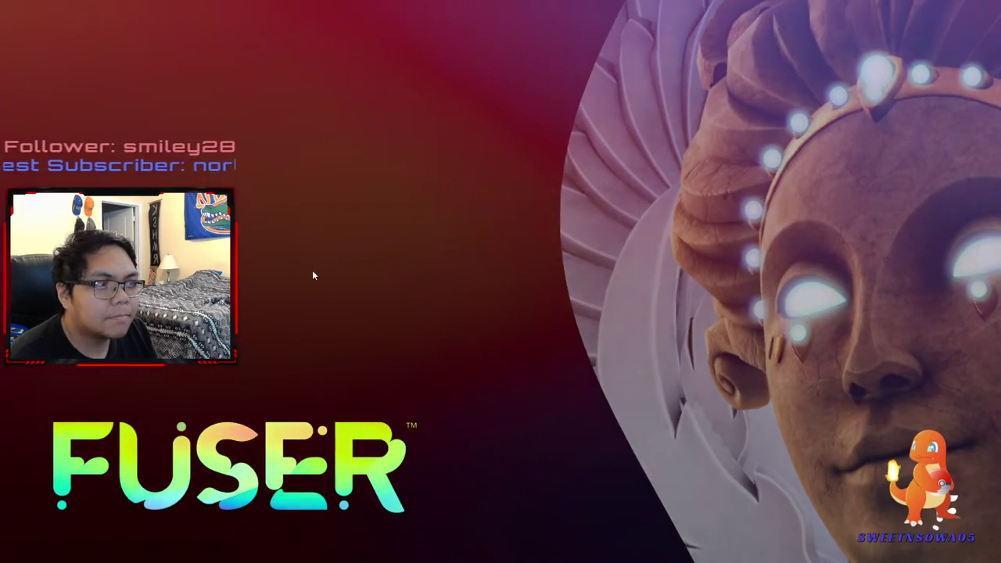
click(288, 263)
click(278, 212)
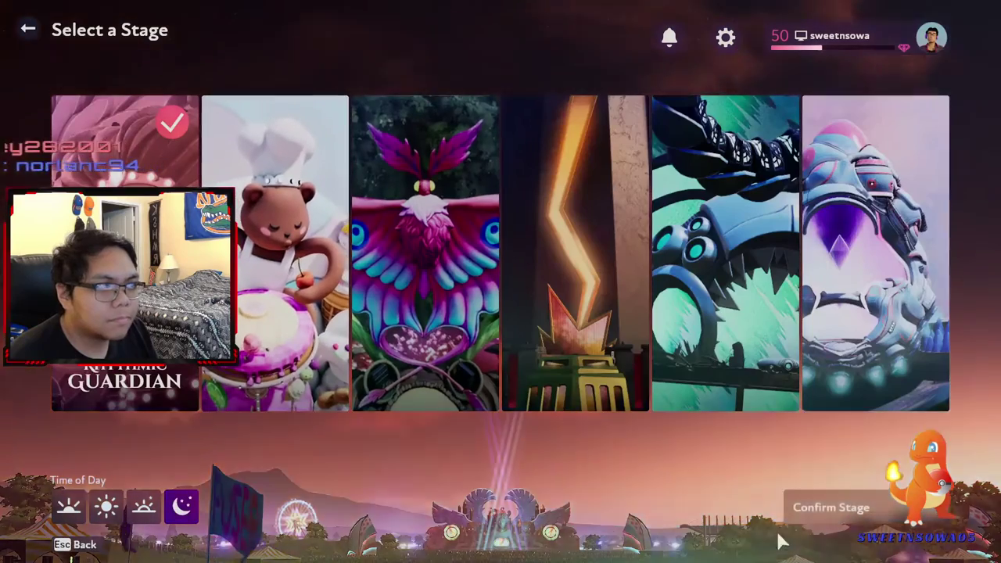
click(833, 505)
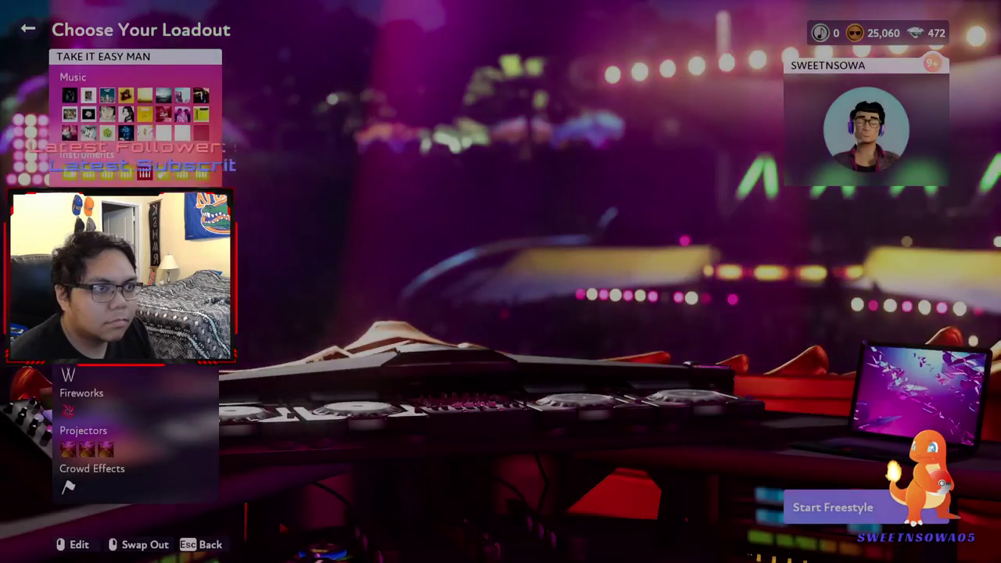
- Add "Forever" by Chris Brown to the last song slot of the TAKE IT EASY MAN crate and accept the changes
click(188, 145)
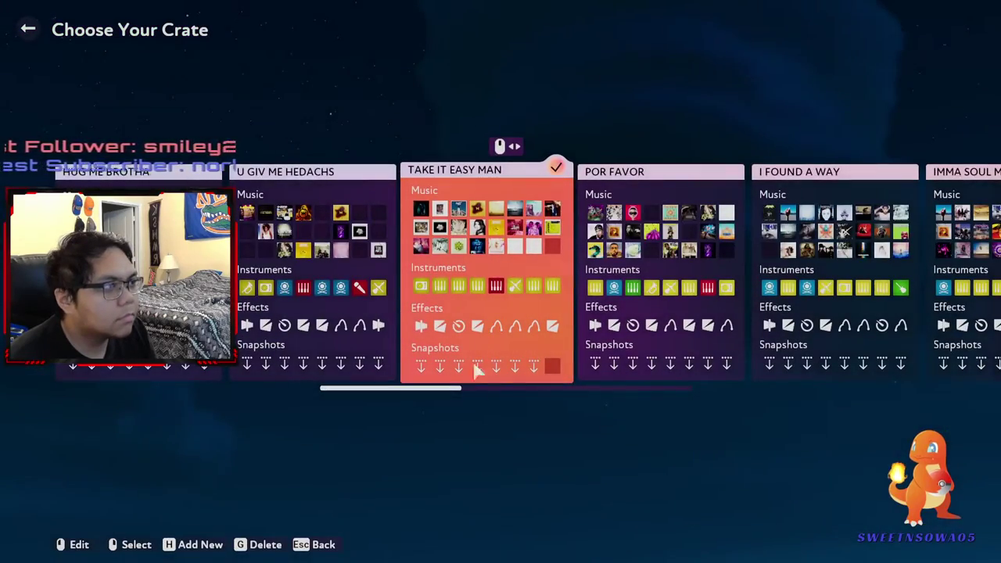
click(481, 342)
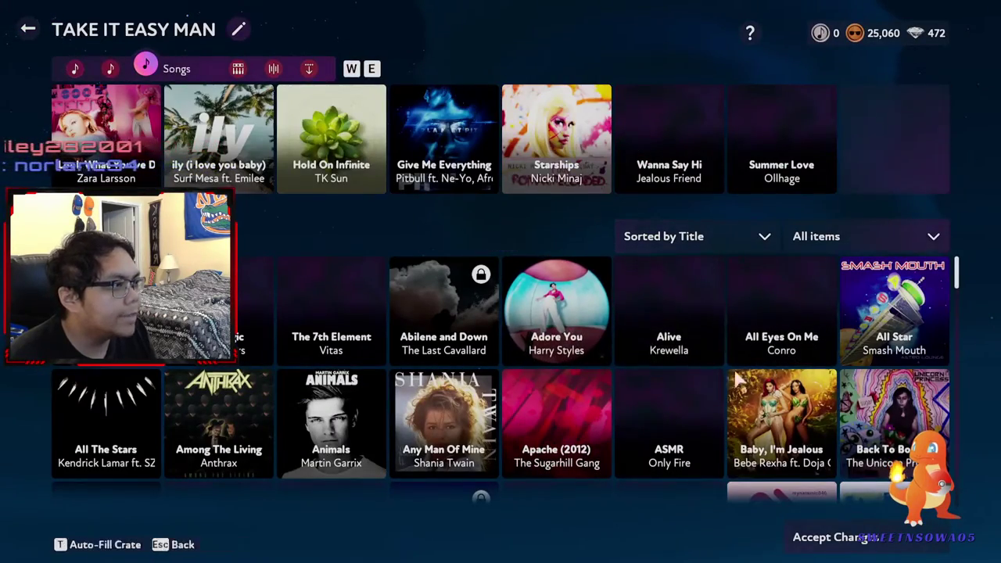
scroll(703, 397, down, 5)
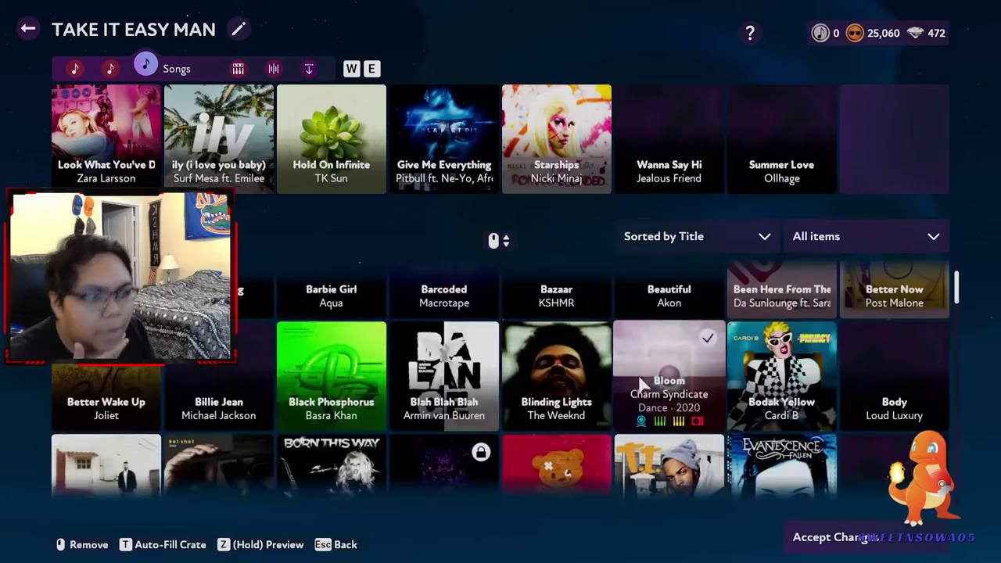
scroll(587, 379, down, 5)
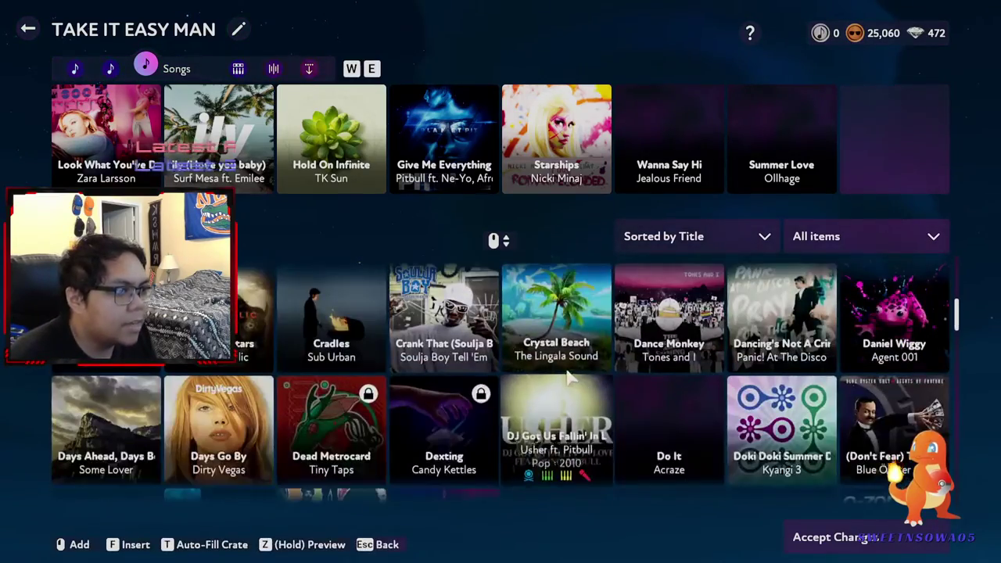
scroll(554, 385, down, 1)
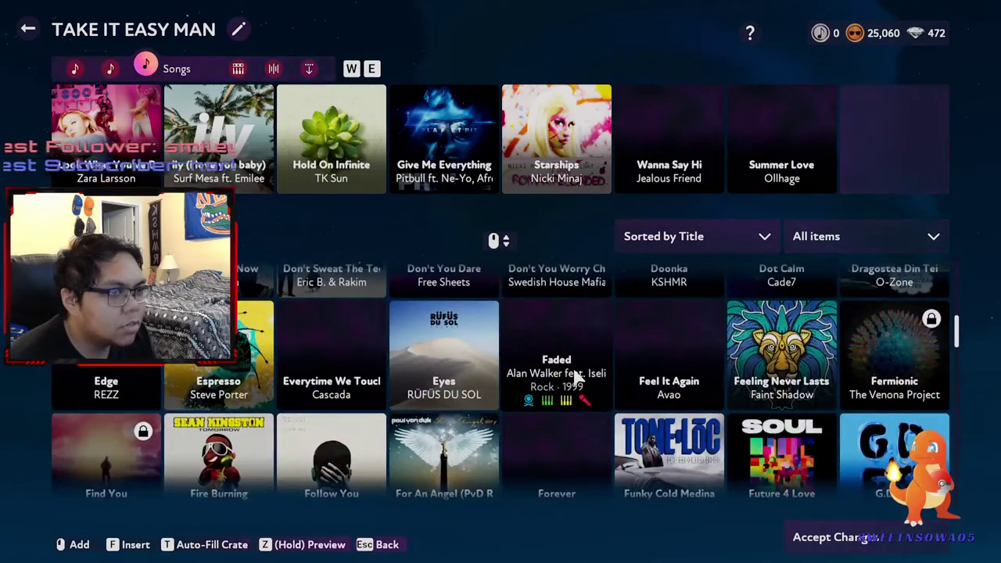
scroll(579, 375, down, 5)
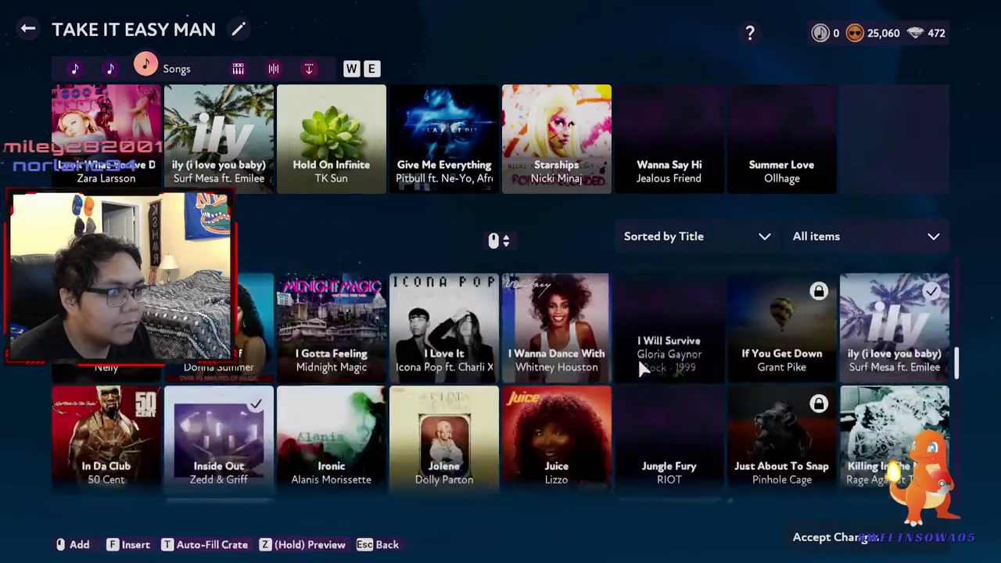
scroll(625, 360, up, 5)
click(589, 347)
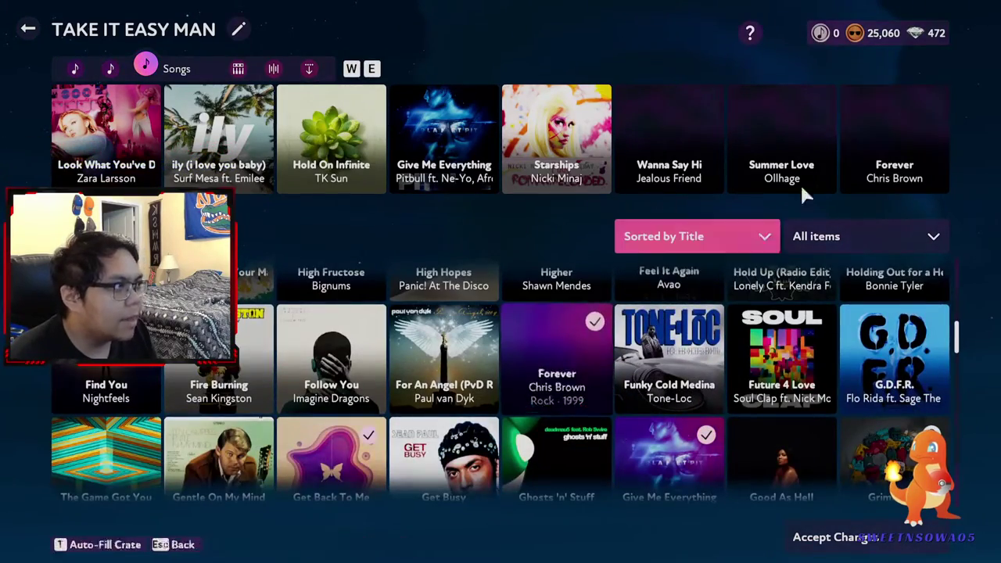
click(868, 526)
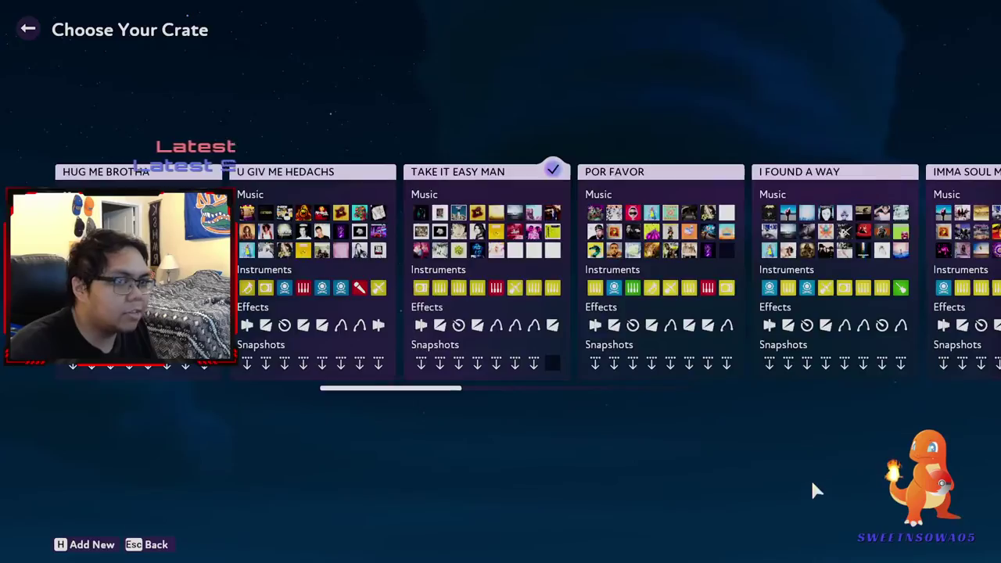
key(Escape)
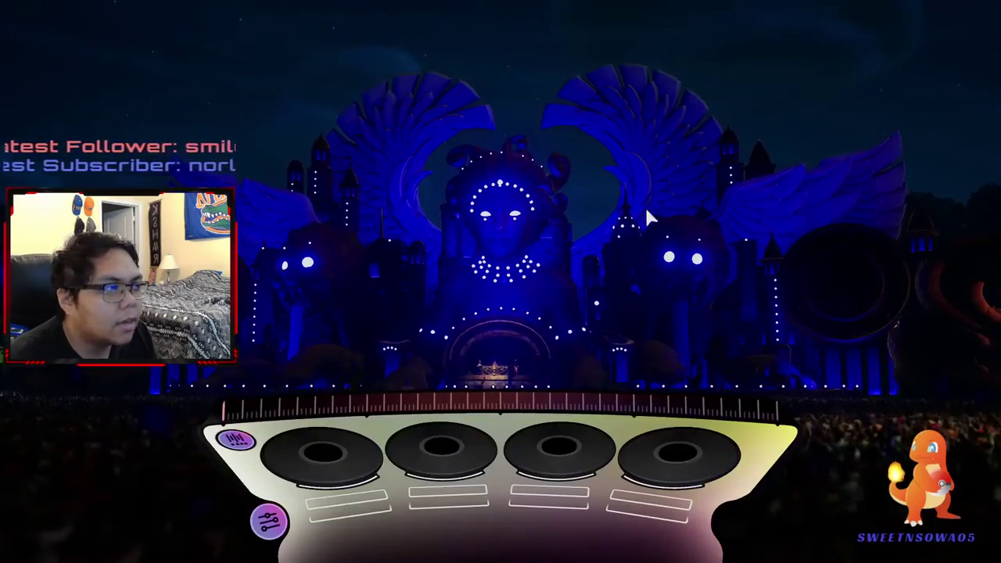
- Cue the beat discs of "Forever" and "Get Back To Me" in the freestyle session and play them together
key(e)
key(e)
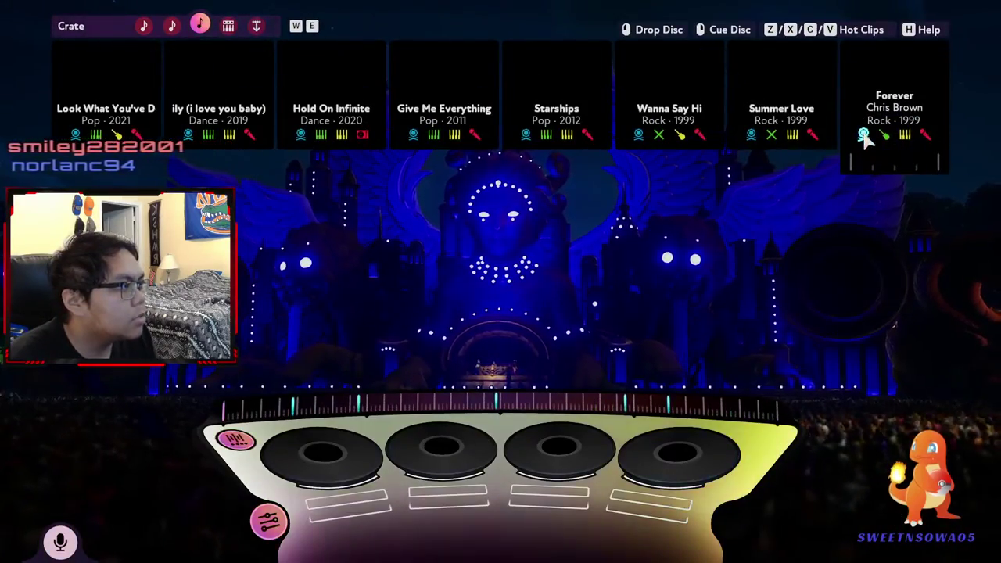
right_click(864, 137)
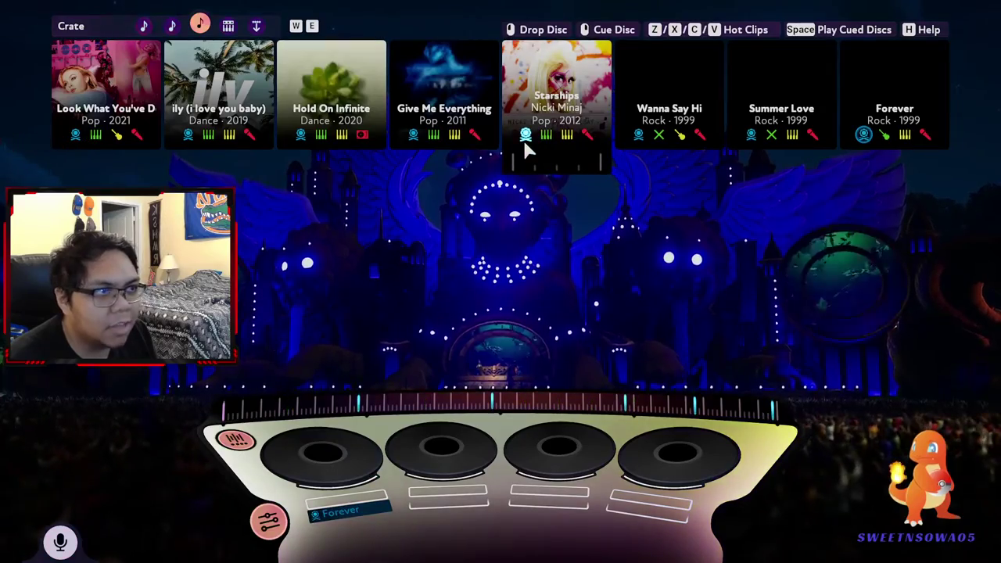
key(w)
key(w)
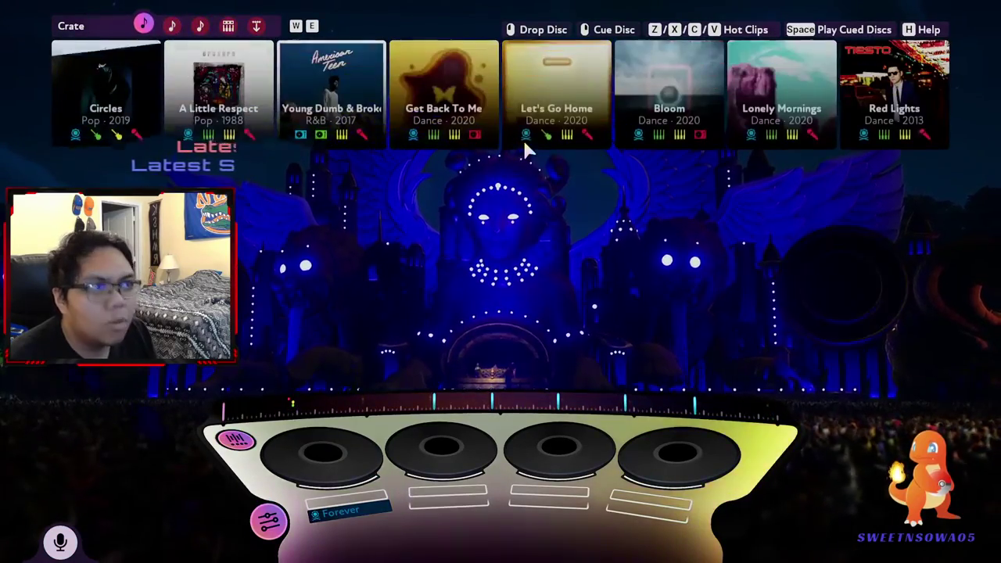
drag(413, 147, 582, 198)
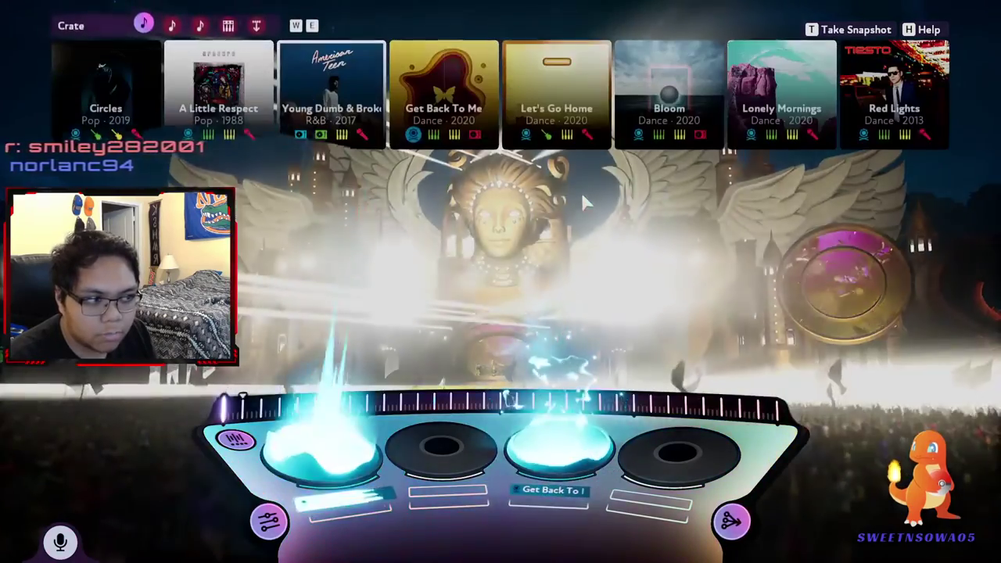
- Slow the mix down to compare the two beats by ear, and set the tempo to 120 BPM
click(268, 521)
scroll(295, 530, down, 5)
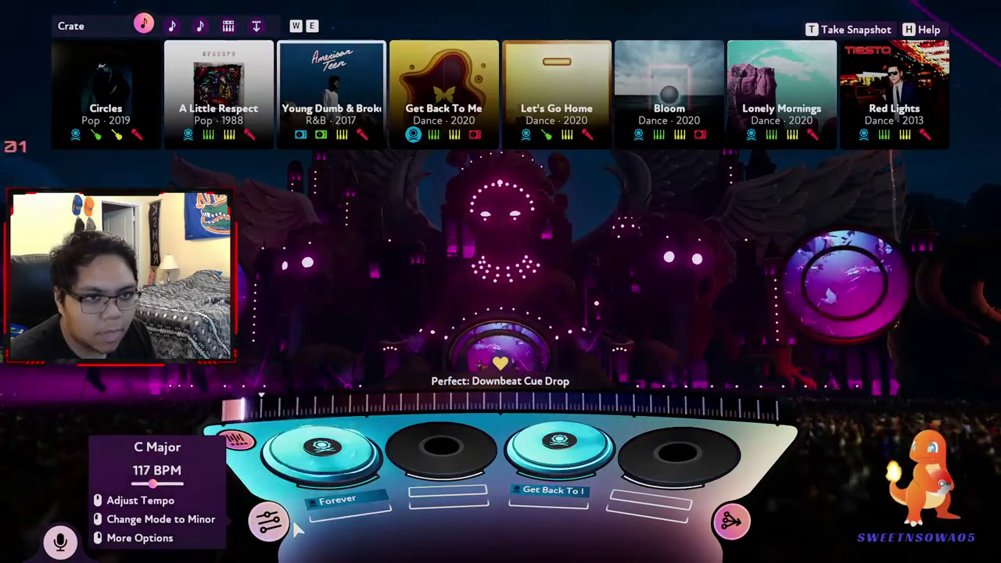
scroll(290, 530, down, 4)
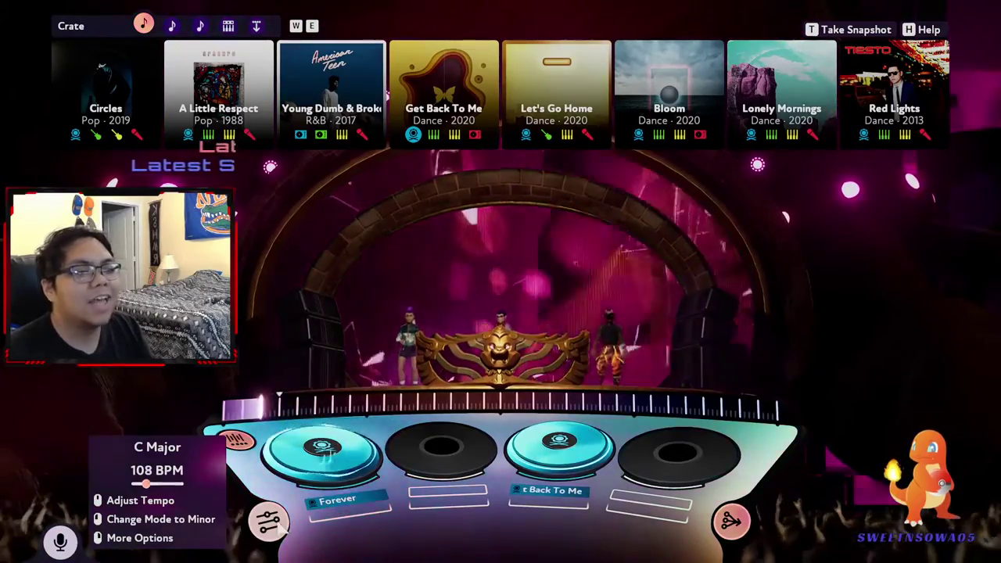
scroll(286, 530, down, 8)
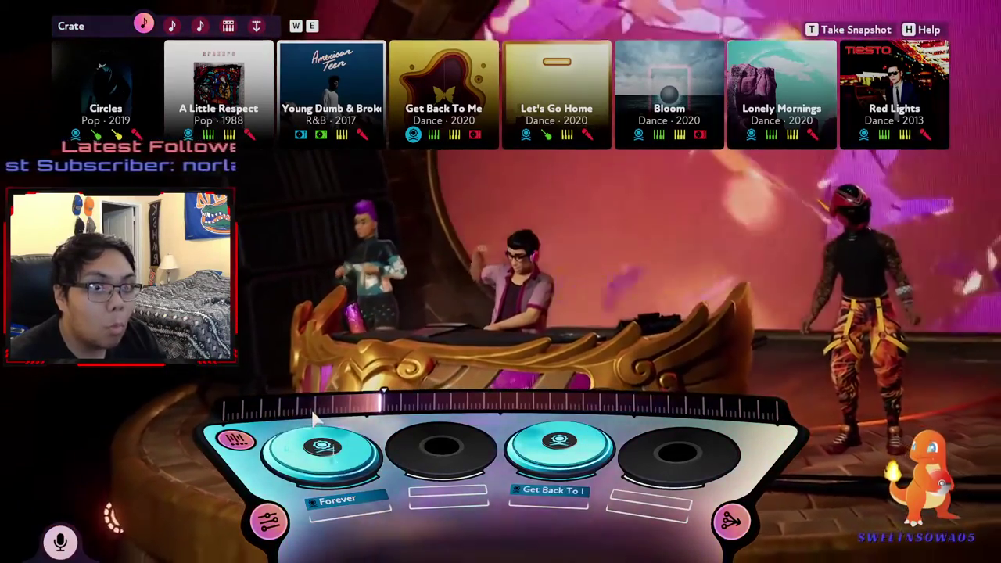
scroll(272, 526, up, 20)
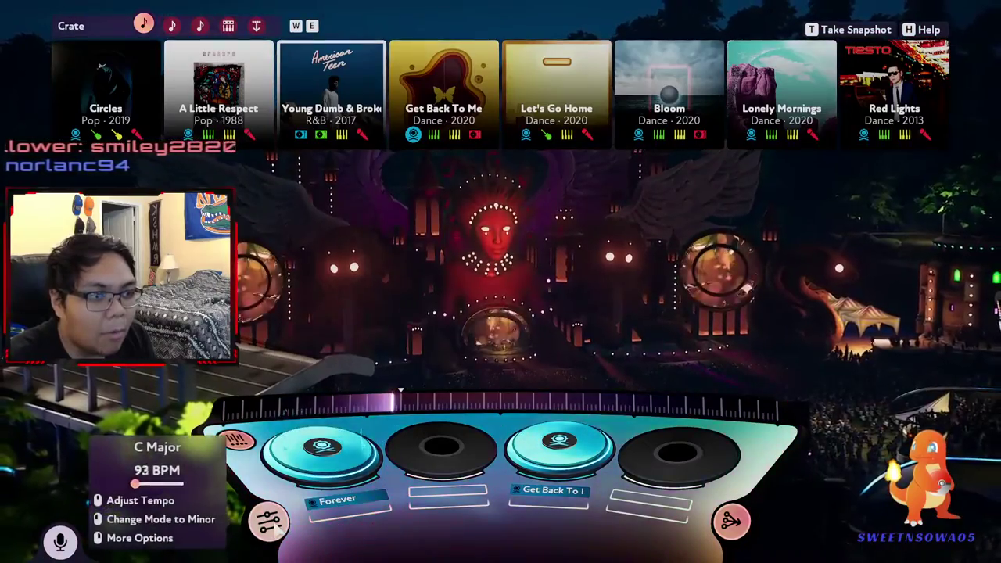
scroll(278, 530, up, 5)
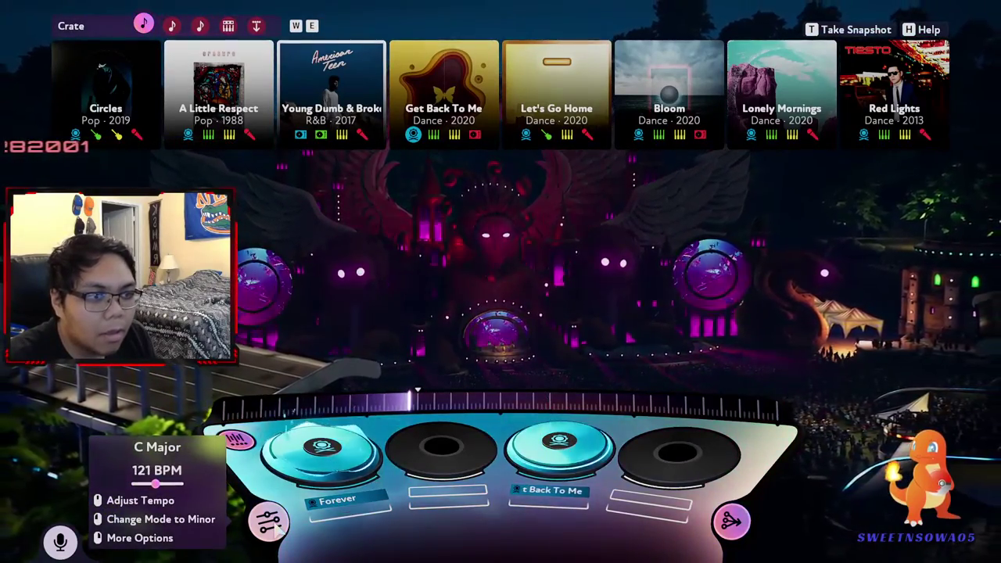
scroll(278, 531, down, 1)
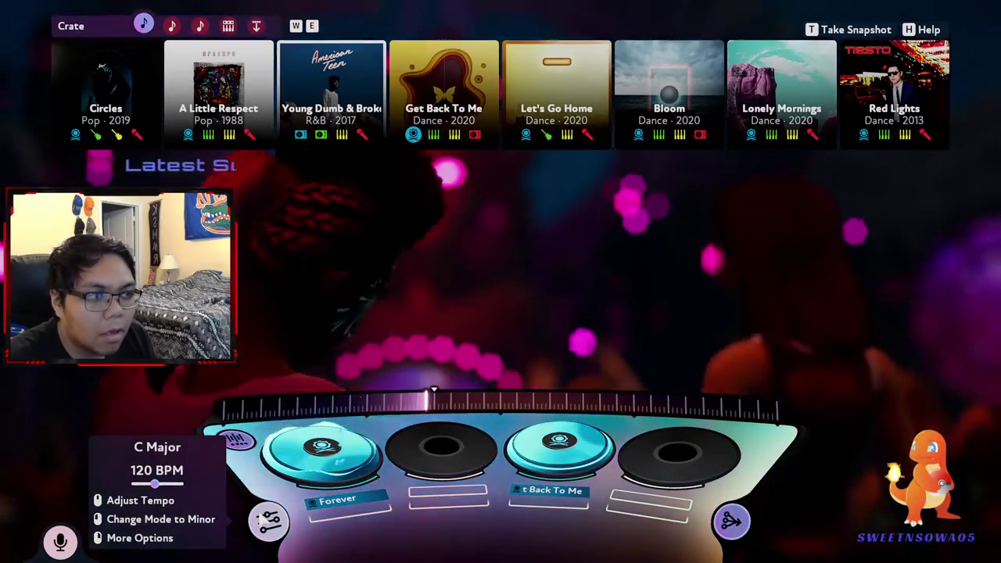
- Quit the freestyle session and close Fuser, returning to the forever edit project in Movavi Video Editor
key(Escape)
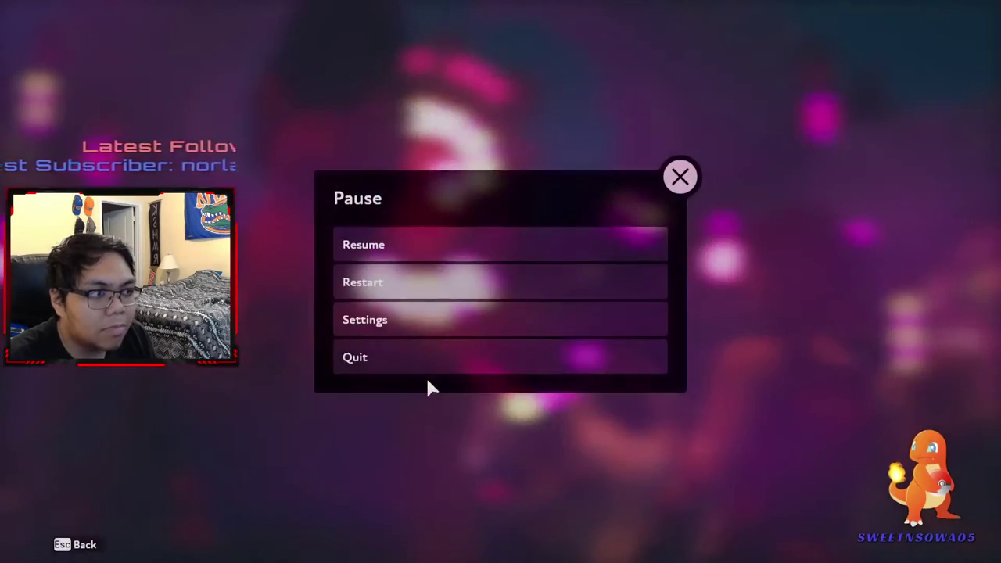
click(432, 358)
click(439, 319)
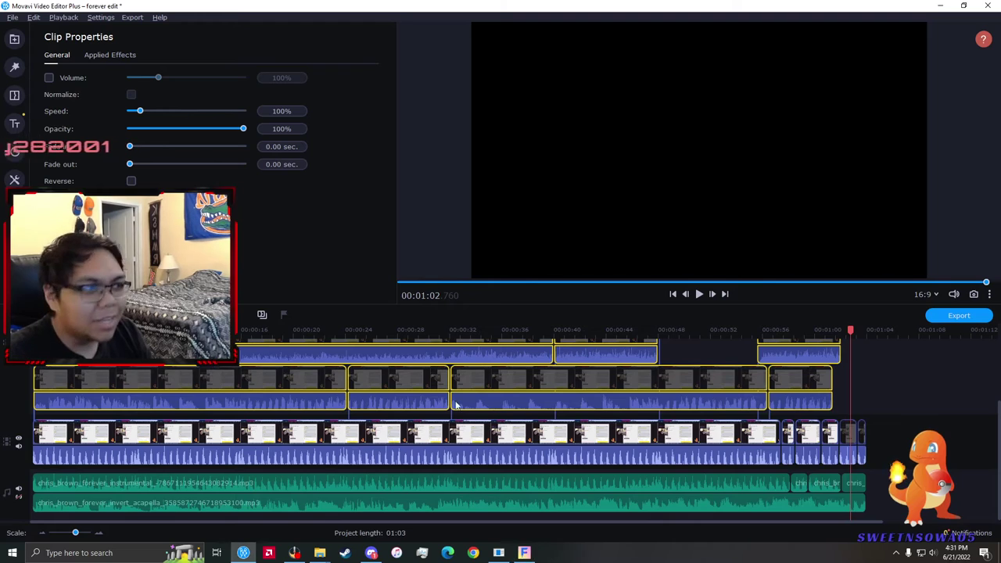
scroll(532, 476, down, 3)
scroll(532, 477, up, 2)
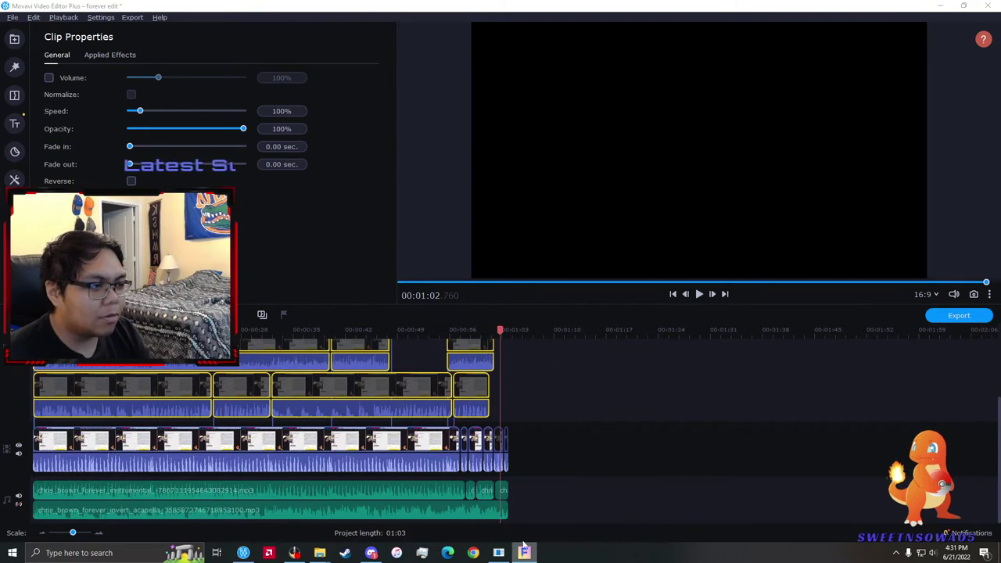
click(535, 482)
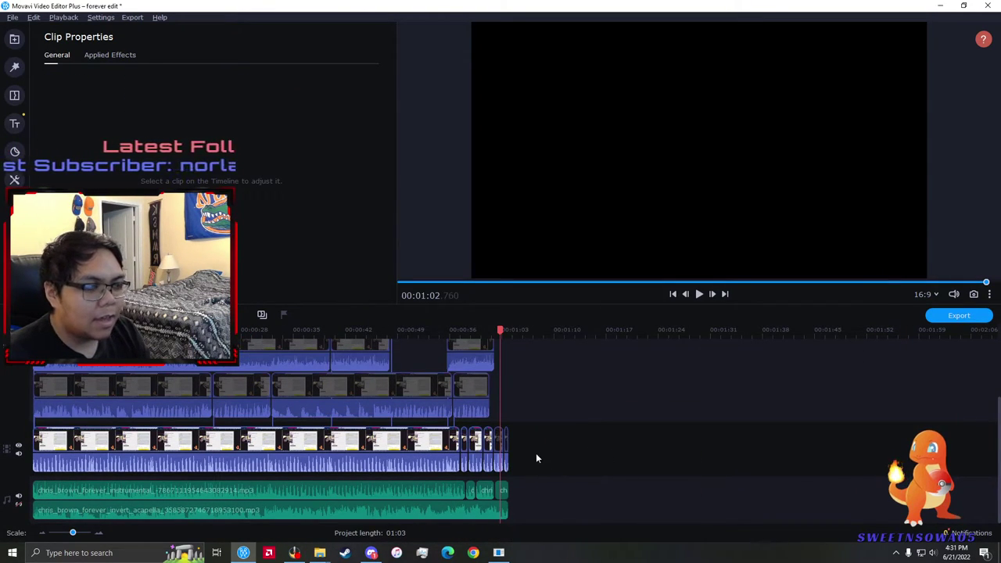
- Hide all clips on the main video track and show the last instrumental clip on the audio track
scroll(533, 426, up, 1)
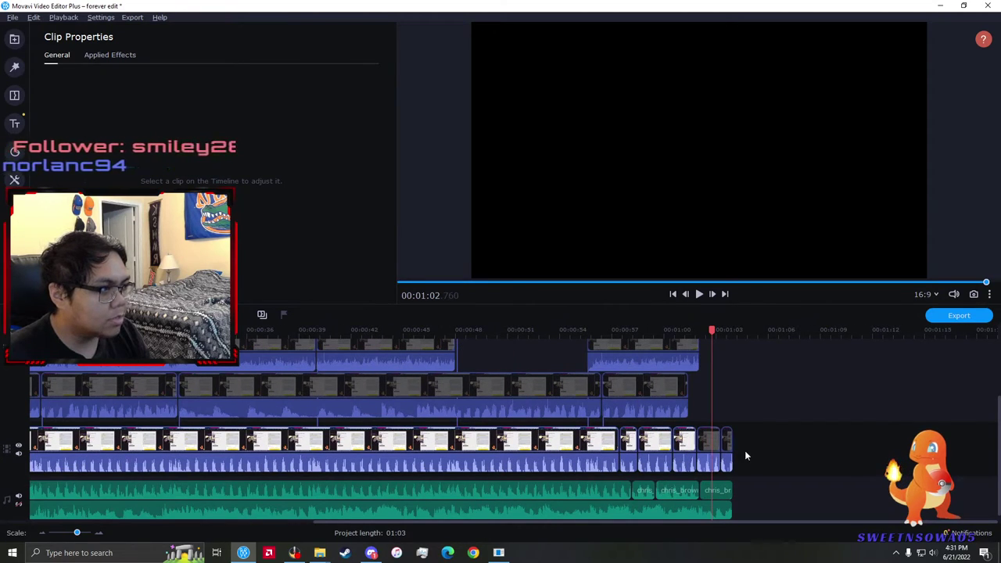
drag(743, 456, 508, 450)
right_click(498, 447)
click(537, 252)
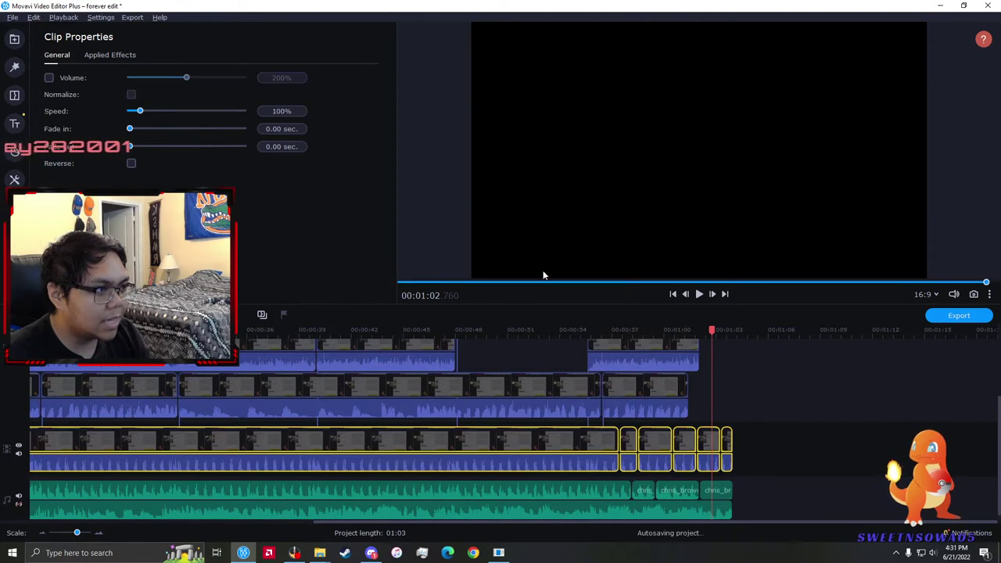
right_click(716, 489)
click(773, 303)
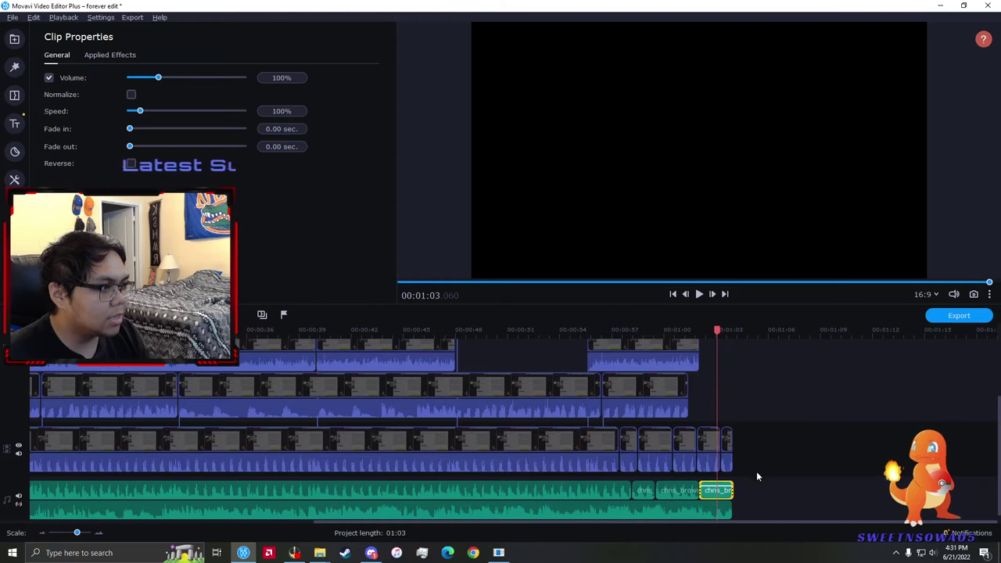
- Show all the hidden clips on the two upper overlay rows of the timeline
scroll(801, 406, up, 2)
drag(760, 408, 147, 366)
scroll(478, 403, up, 2)
right_click(514, 384)
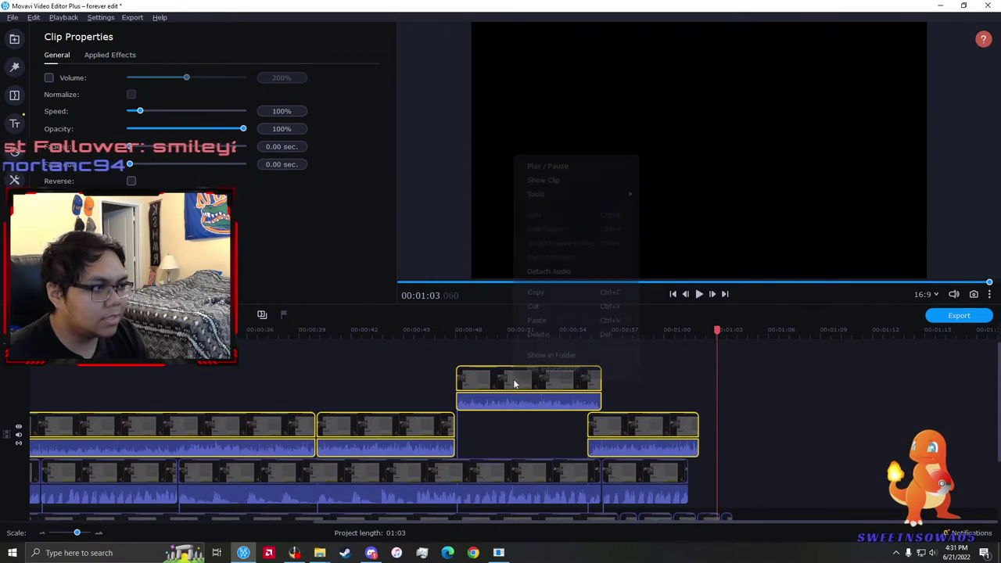
click(554, 180)
- Export the project as OGG audio titled "forever yellow", with the clips on the two upper overlay rows showing
scroll(802, 391, down, 4)
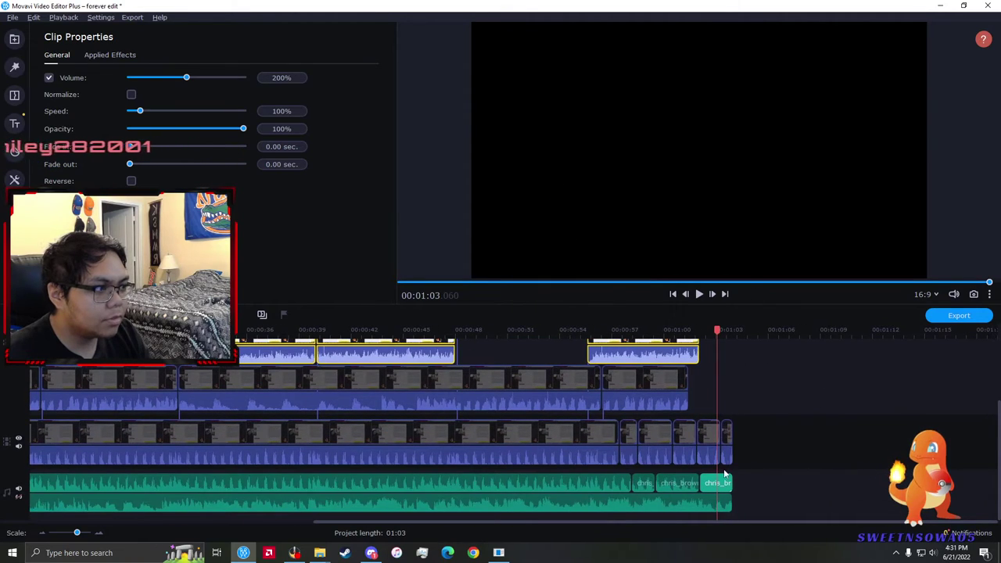
scroll(429, 431, left, 5)
scroll(527, 390, down, 3)
click(959, 315)
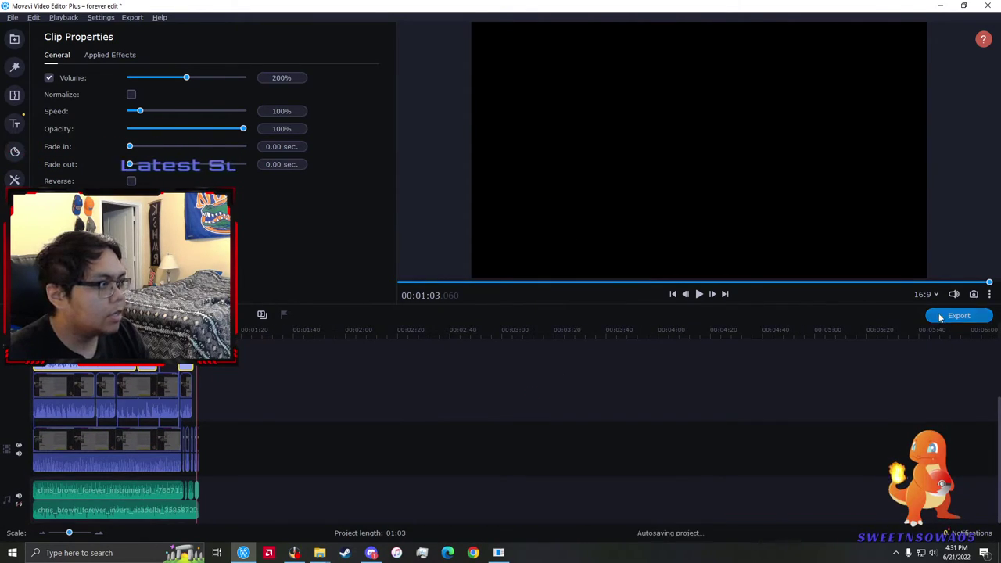
key(BackSpace)
key(BackSpace)
key(BackSpace)
key(BackSpace)
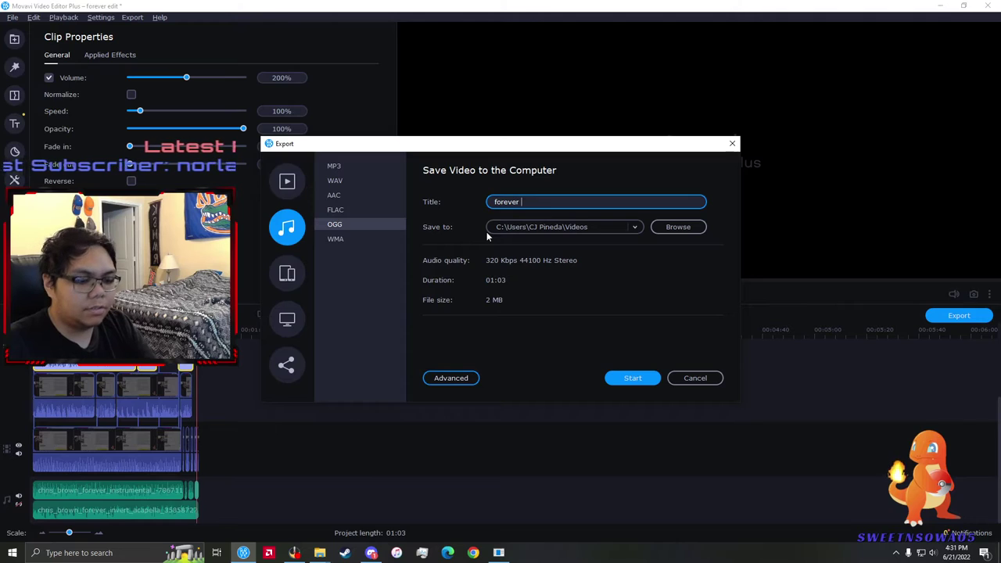
text(yellow)
key(Return)
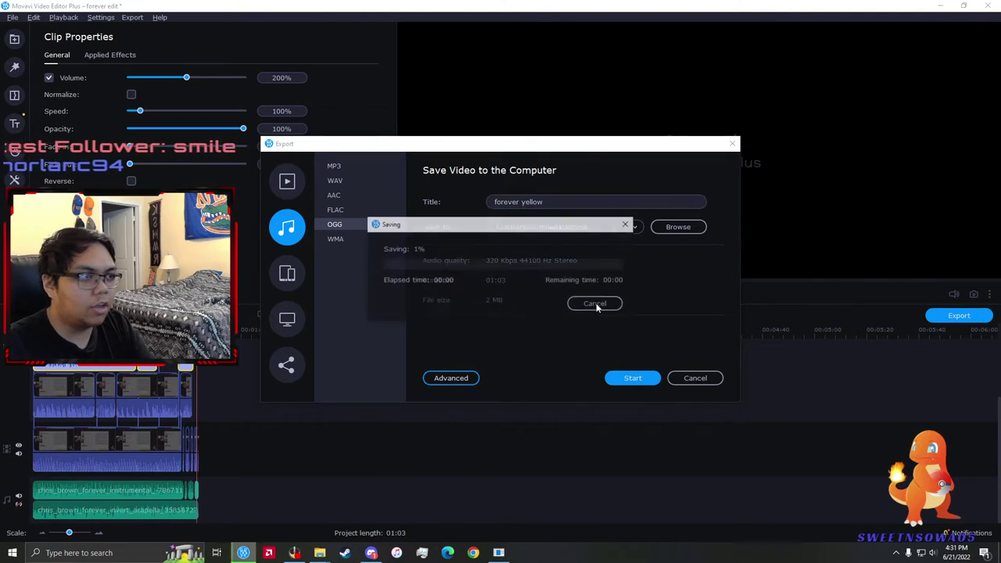
click(596, 297)
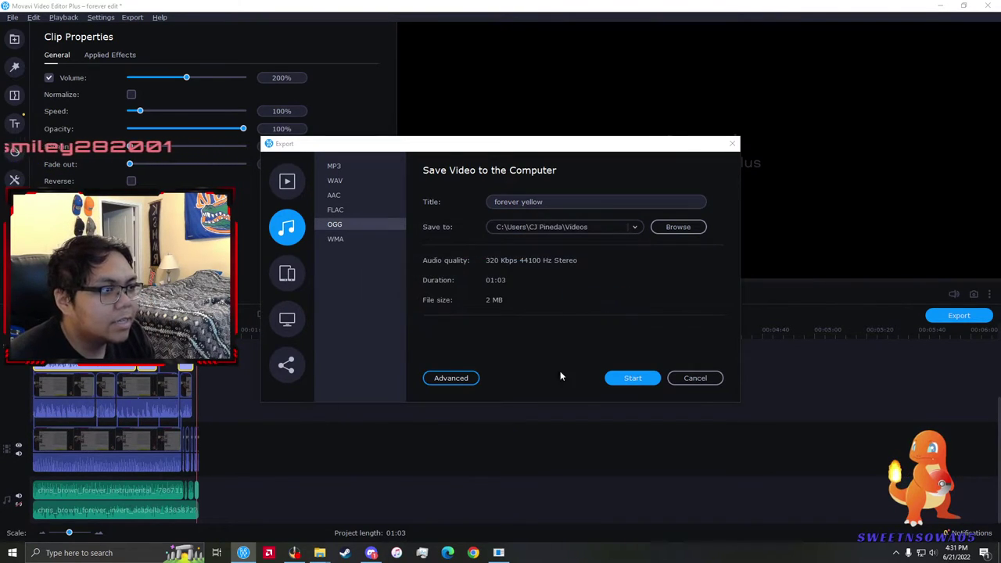
click(696, 378)
- Mute the last instrumental clip on the audio track and hide all clips on the two upper overlay rows
scroll(247, 439, up, 3)
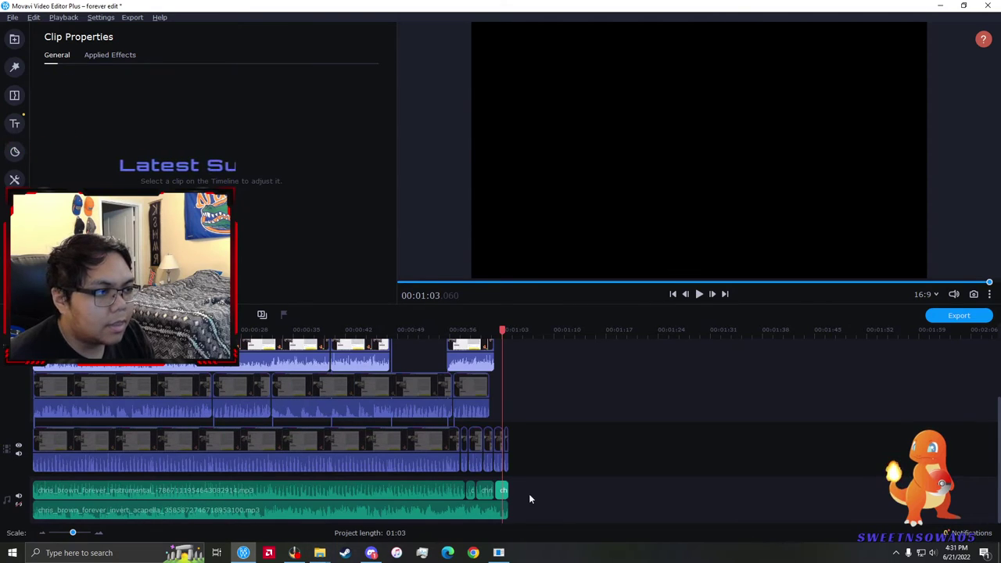
right_click(504, 494)
click(557, 277)
drag(554, 366, 100, 342)
right_click(381, 372)
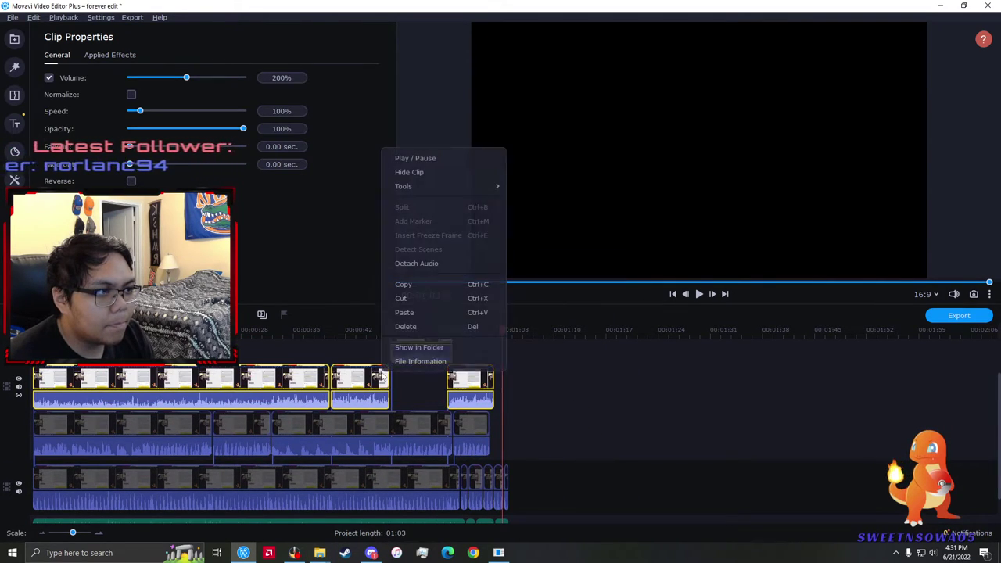
click(423, 171)
- Show all hidden clips on the overlay row directly above the main video track
drag(526, 444, 152, 432)
right_click(161, 423)
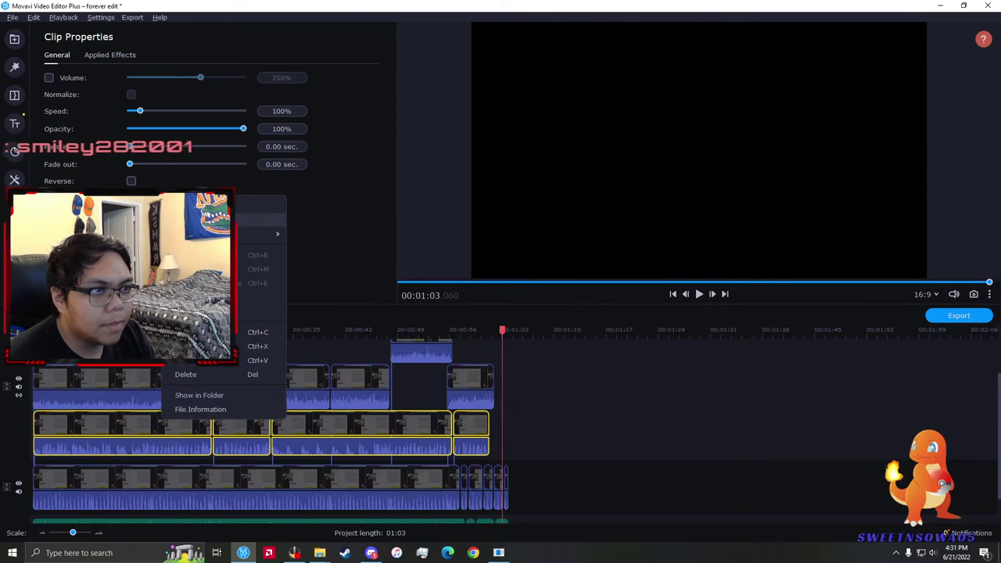
click(204, 219)
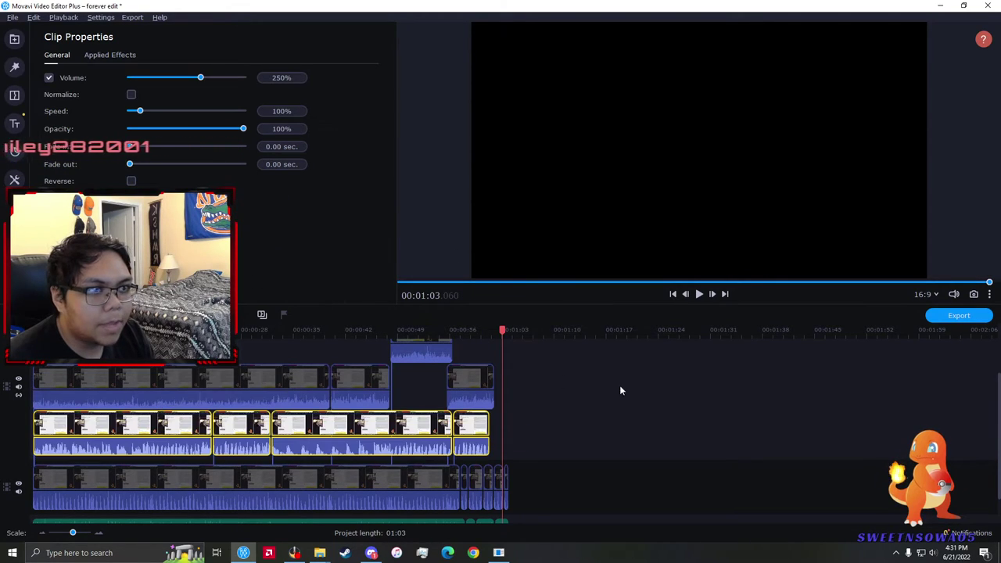
- Export the project as OGG audio titled "forever bass"
click(959, 315)
key(End)
key(BackSpace)
key(BackSpace)
key(BackSpace)
key(BackSpace)
text(bass)
key(Return)
click(596, 304)
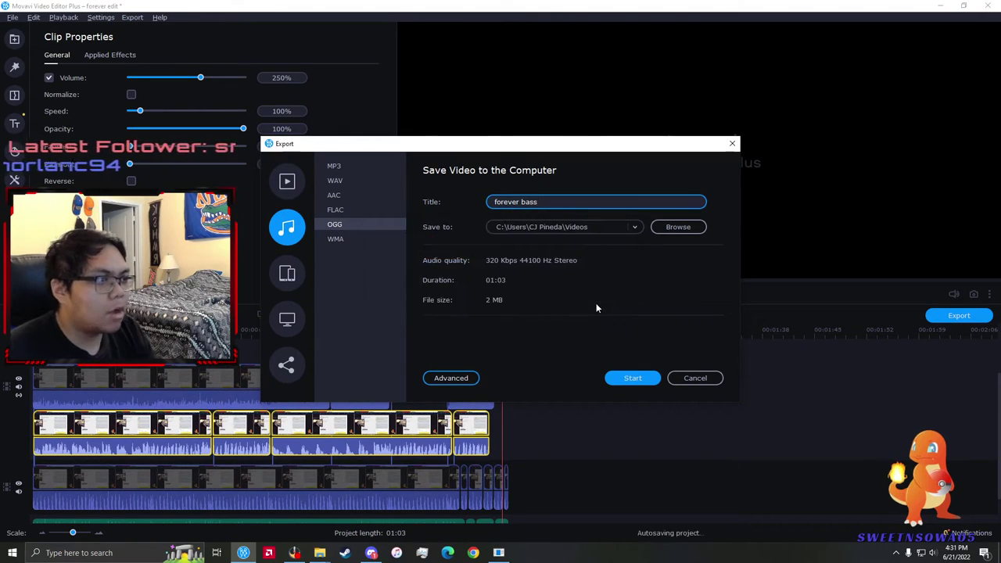
key(Return)
click(580, 298)
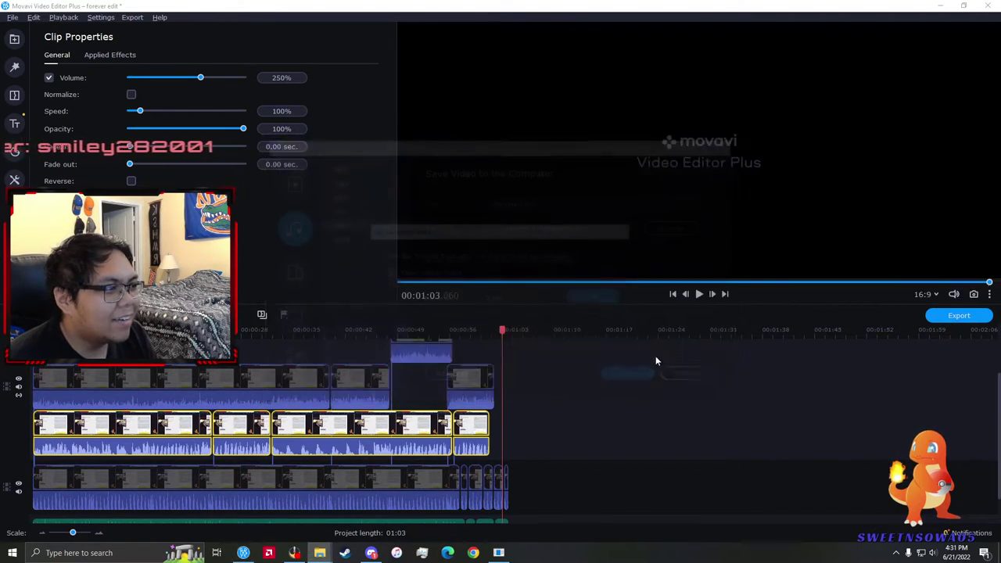
- Hide the clips on the overlay row just above the main video track and unmute the acapella clip
scroll(609, 439, down, 1)
right_click(185, 387)
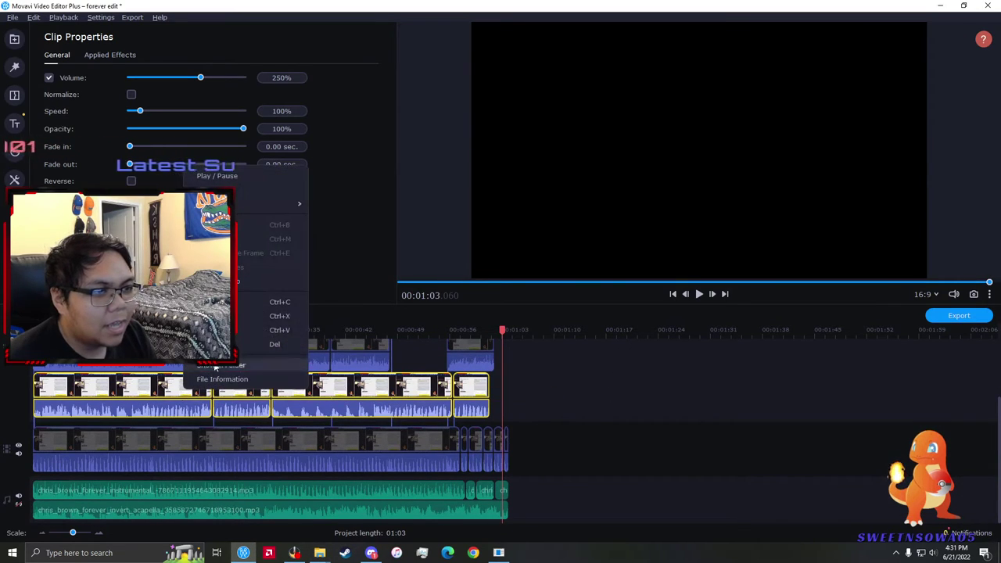
right_click(493, 507)
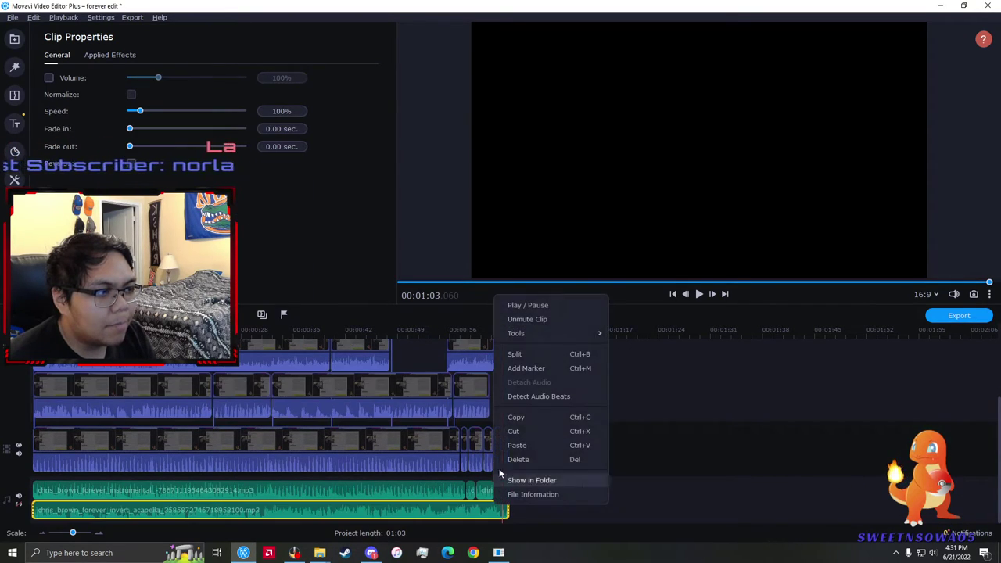
click(537, 319)
- Export the acapella as OGG audio titled "forever lyrics"
click(957, 316)
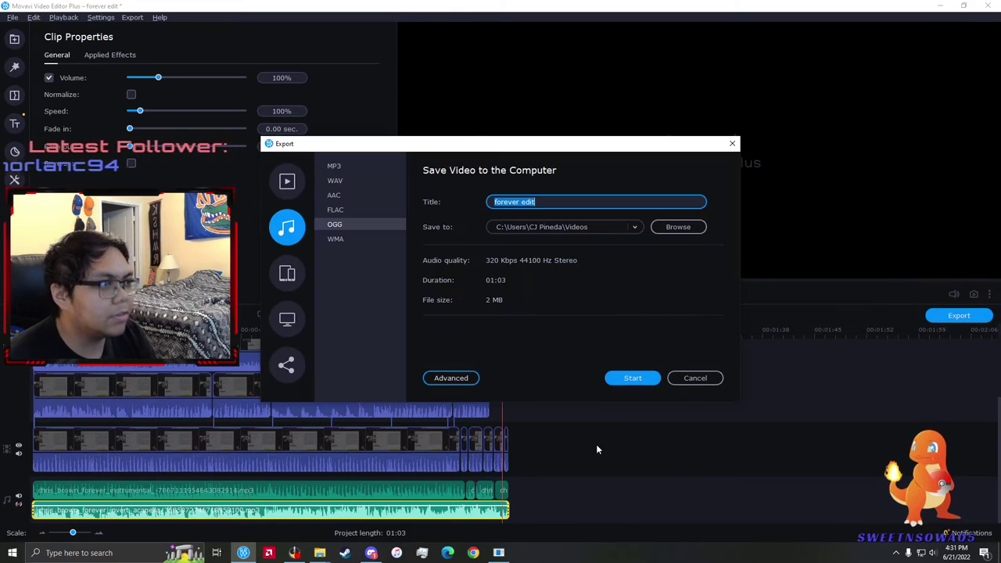
text(lyrics)
key(Return)
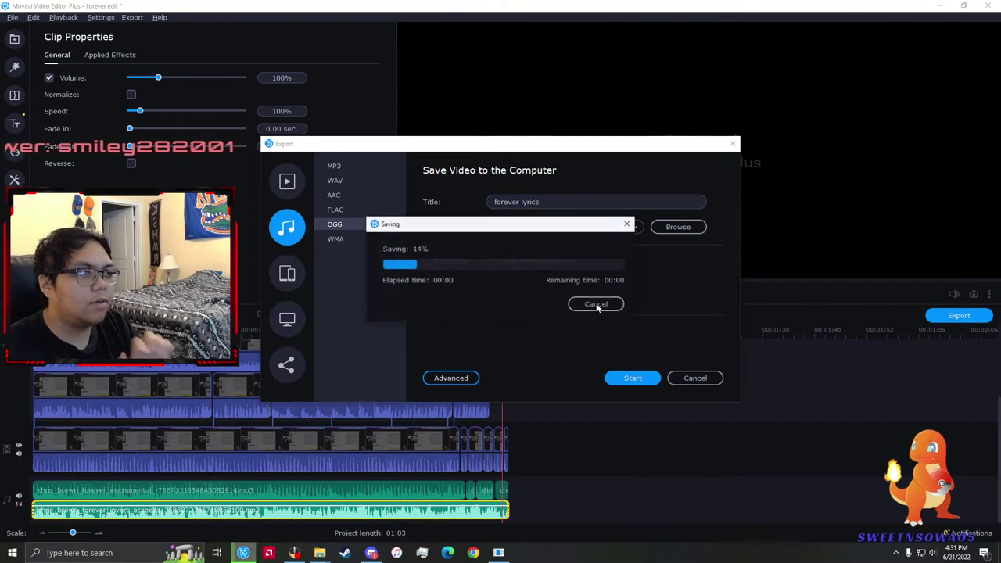
click(596, 298)
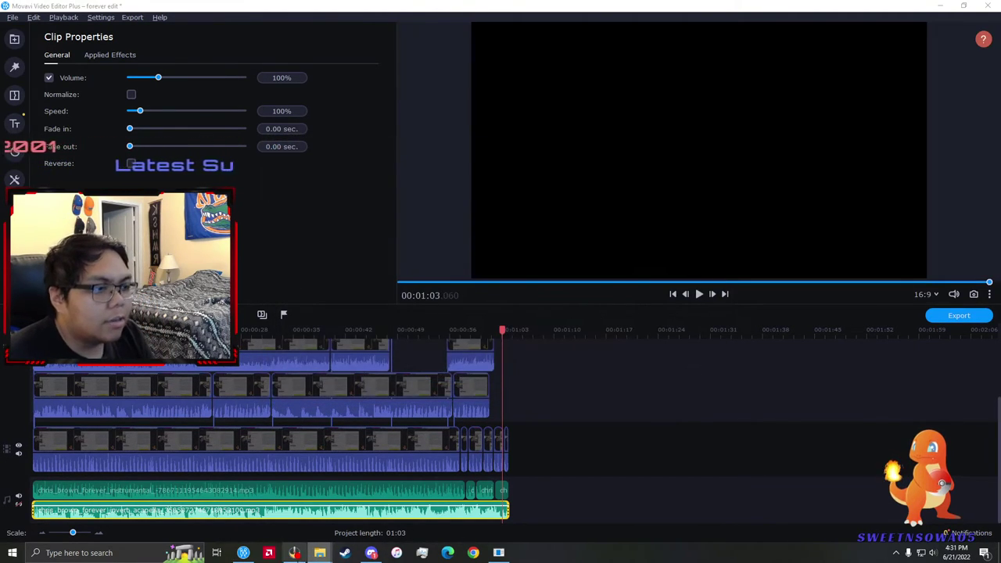
- Switch to Fuser Custom Song Creator, duplicate primary audio for secondary in the Bass cell, and load "forever bass" as its audio
click(499, 553)
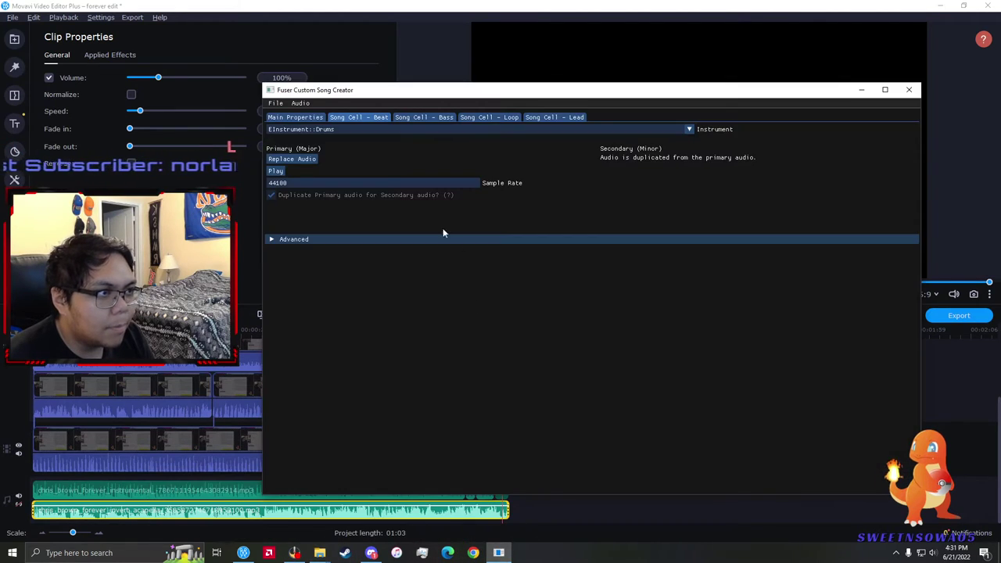
click(402, 117)
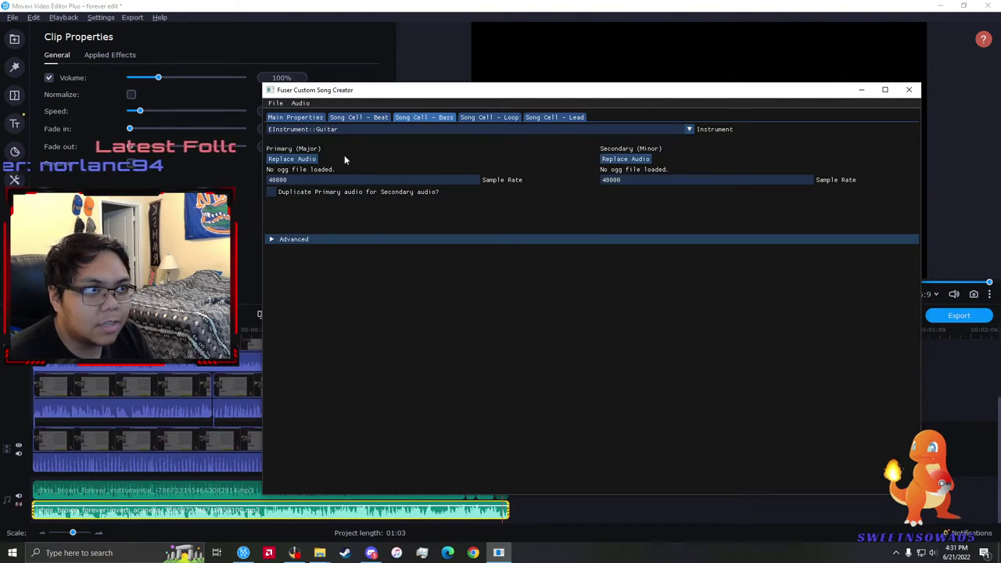
click(312, 190)
click(291, 159)
scroll(273, 178, down, 3)
scroll(274, 177, down, 2)
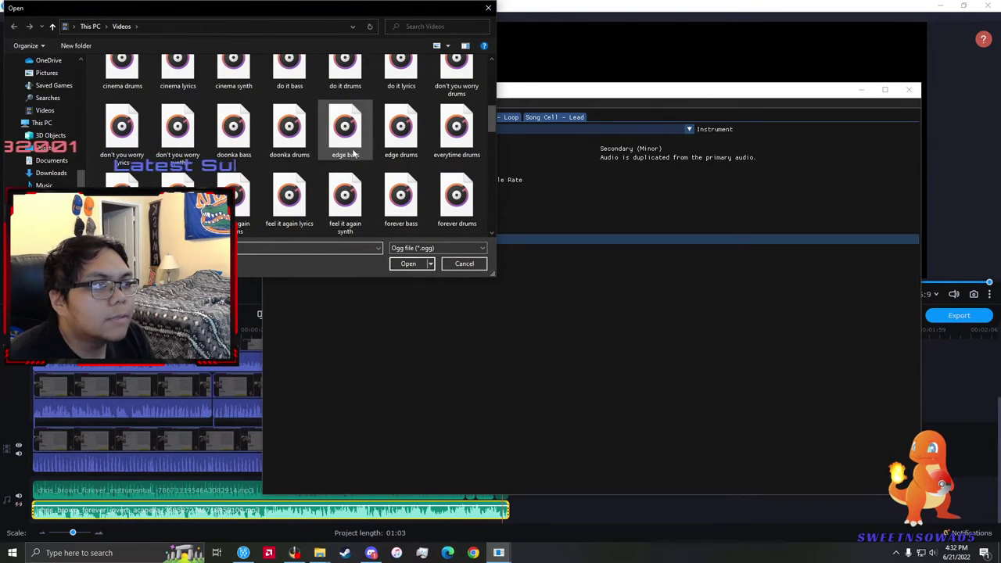
double_click(400, 199)
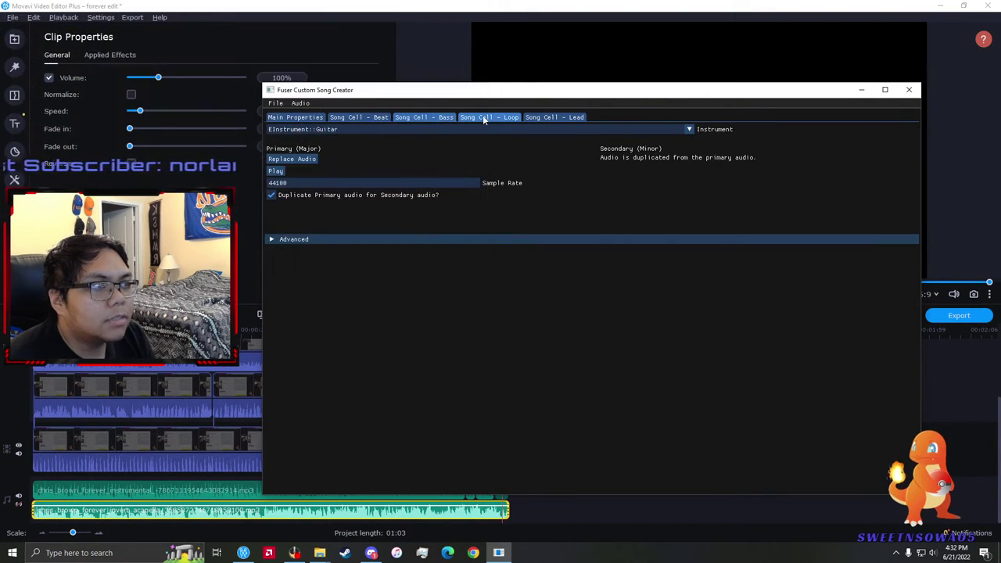
- Set the Loop cell's instrument to Synth, duplicate its primary audio for secondary, and load "forever yellow" as its audio
click(482, 117)
click(451, 128)
click(403, 193)
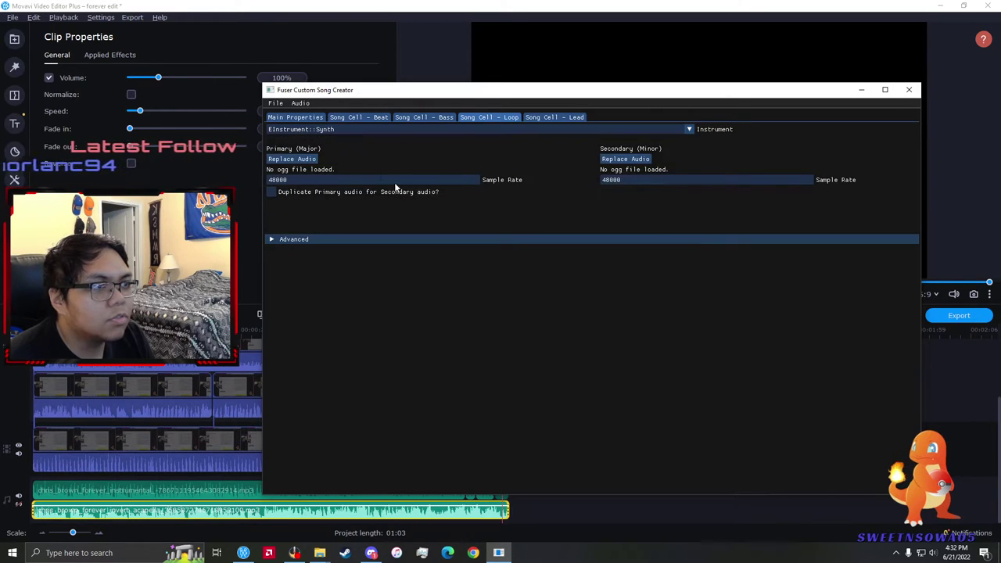
click(271, 191)
click(293, 159)
scroll(344, 196, down, 5)
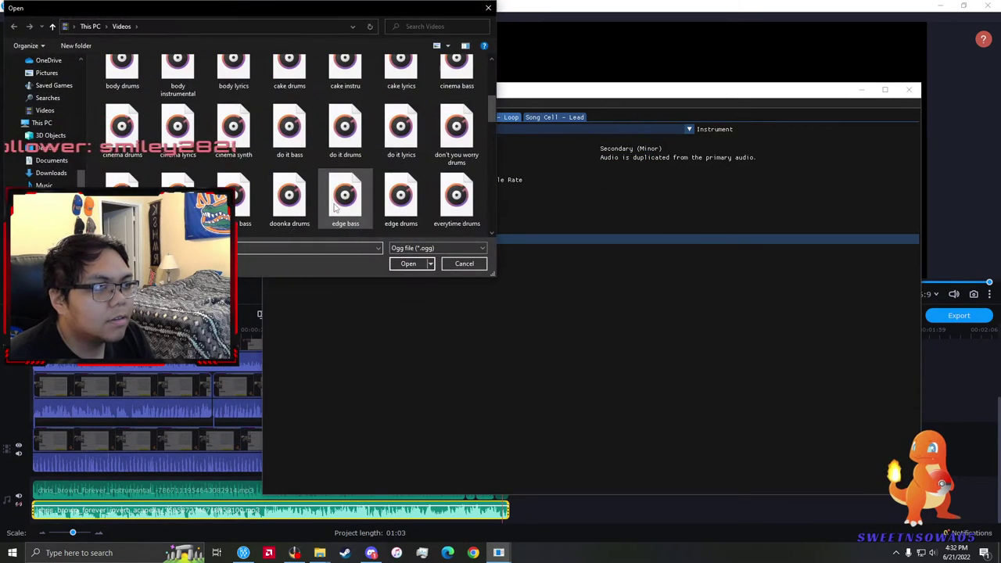
scroll(398, 204, down, 1)
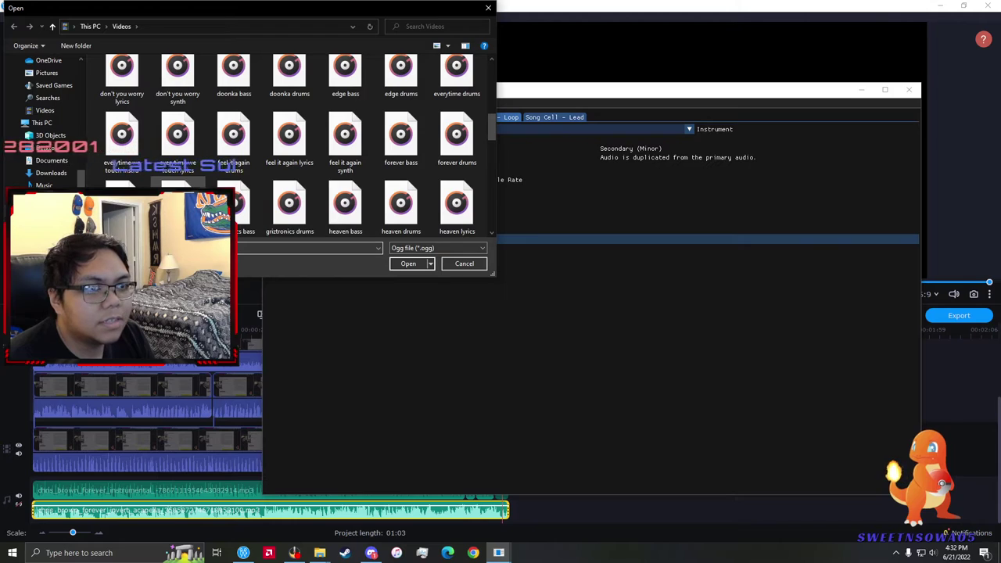
double_click(179, 208)
- Load "forever lyrics" as the primary audio of the Lead cell
click(555, 116)
click(292, 159)
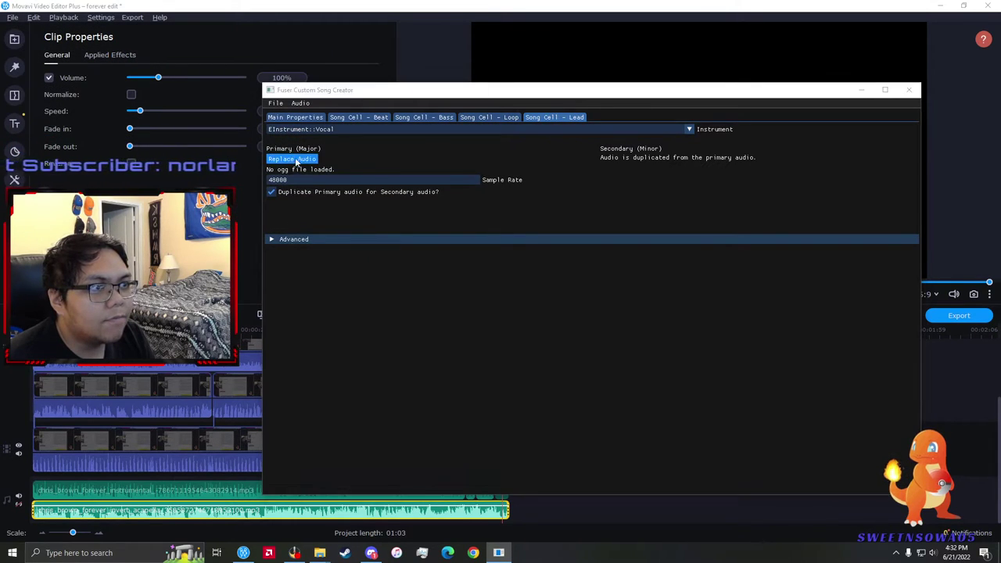
scroll(227, 141, down, 3)
double_click(125, 207)
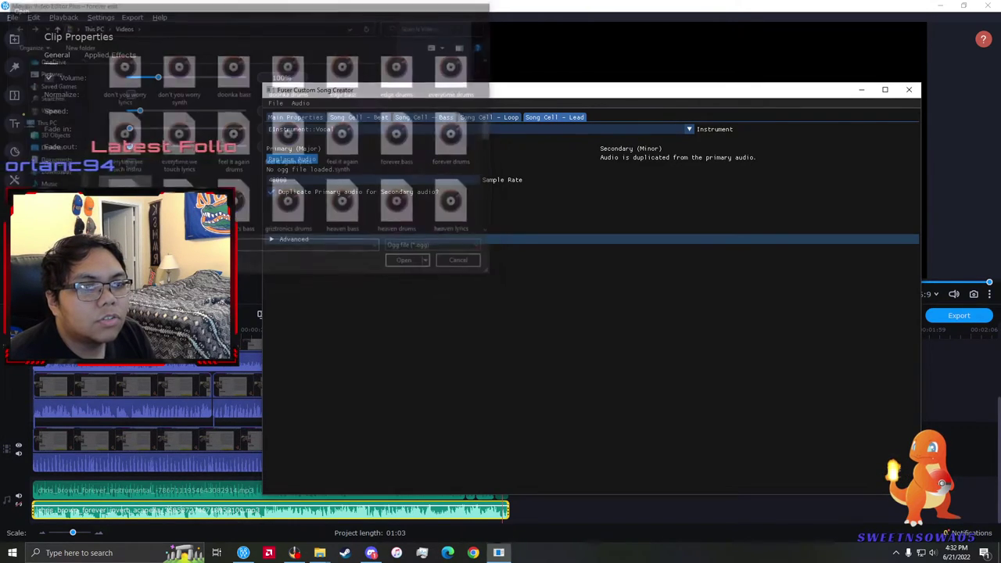
- Export the Lead cell's fusion file to the Pictures folder as f.fusion, replacing the existing file
click(347, 241)
click(324, 263)
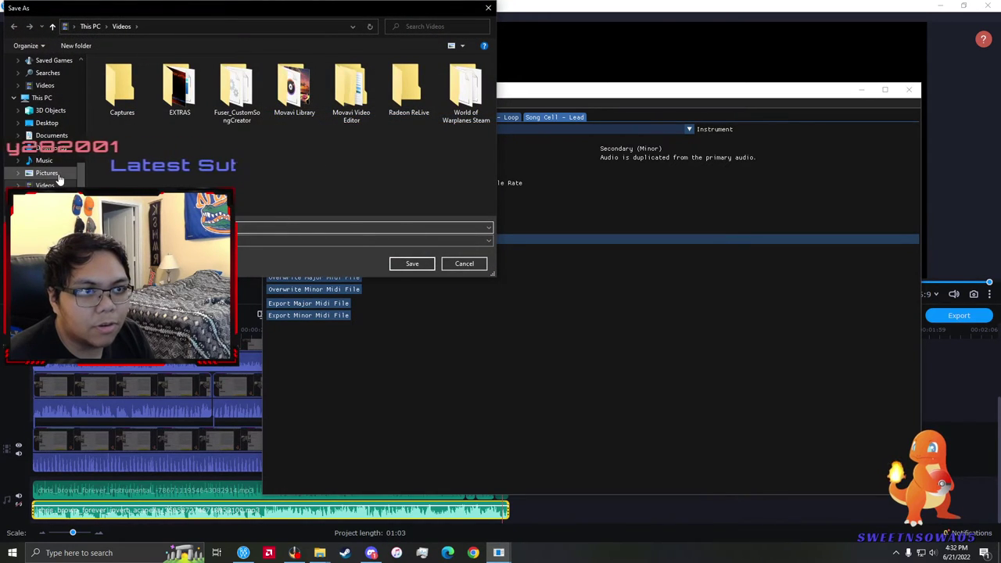
click(47, 173)
click(259, 239)
click(401, 275)
click(407, 266)
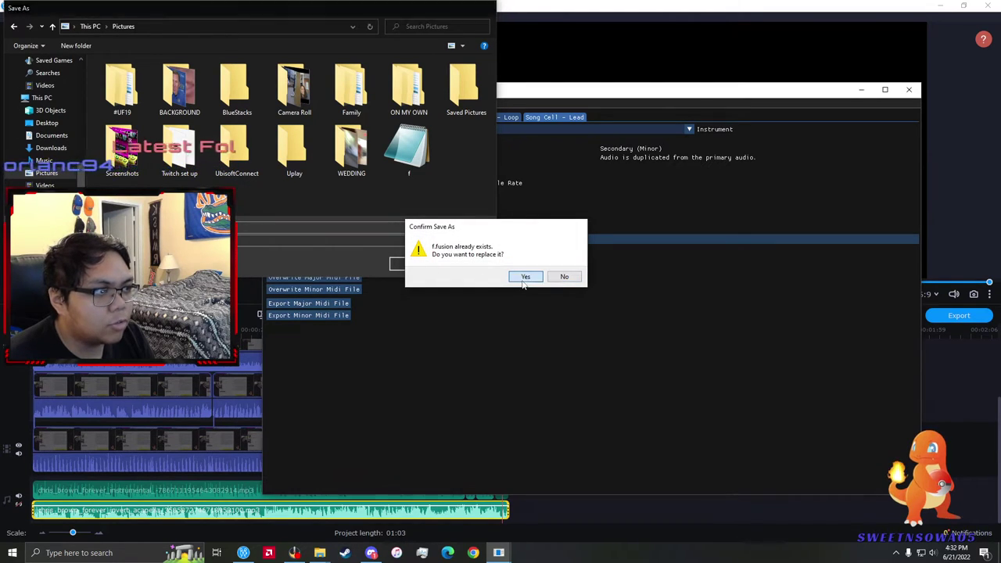
click(525, 278)
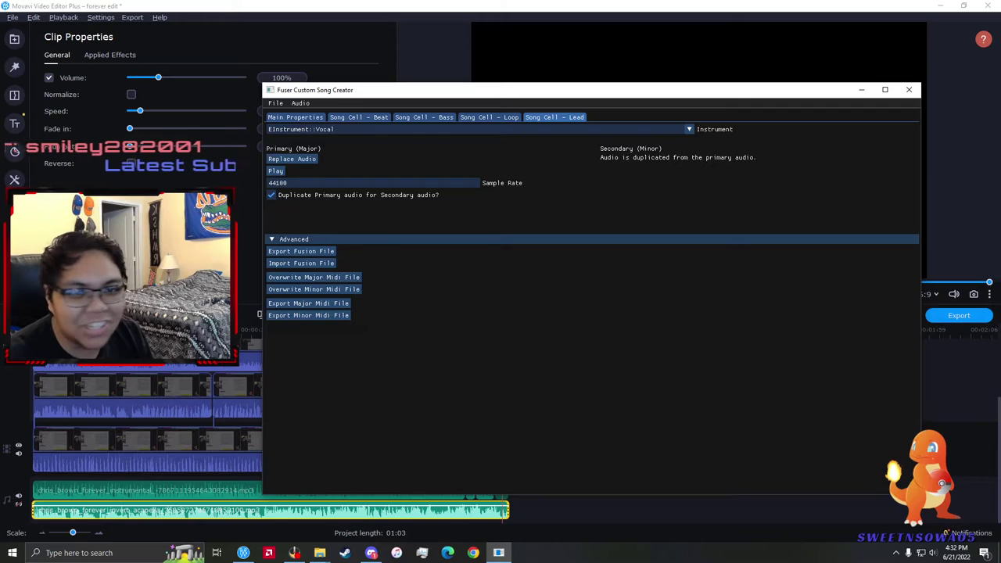
- Open the f fusion file from Pictures in Notepad, set both maintain_formant values to 1, and save it
drag(0, 217, 772, 132)
click(411, 381)
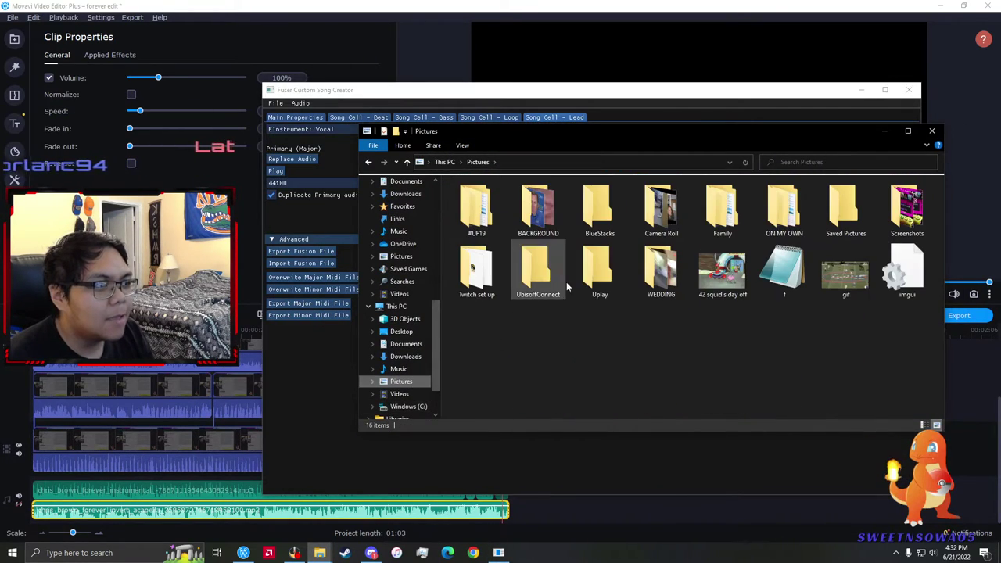
double_click(785, 270)
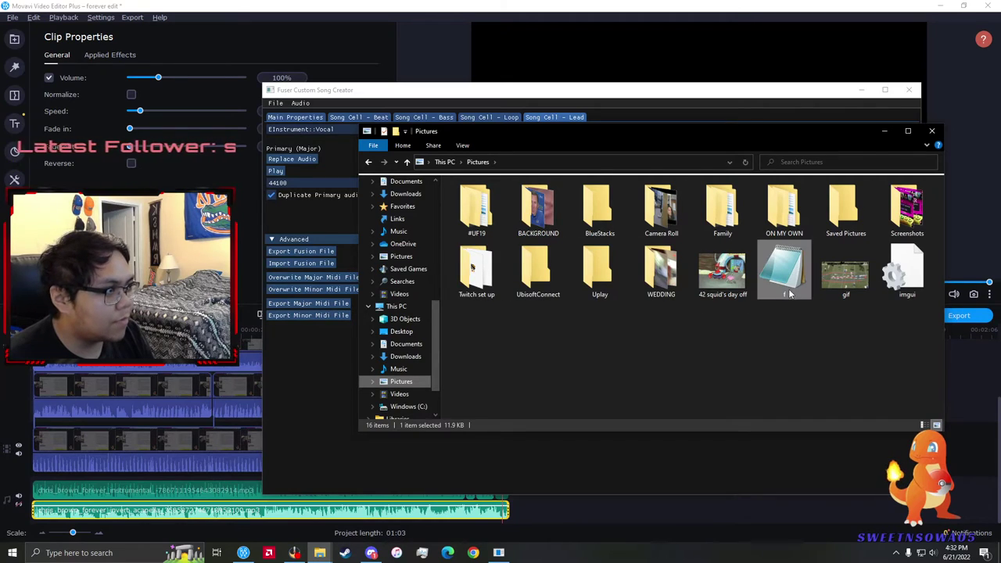
scroll(418, 241, down, 6)
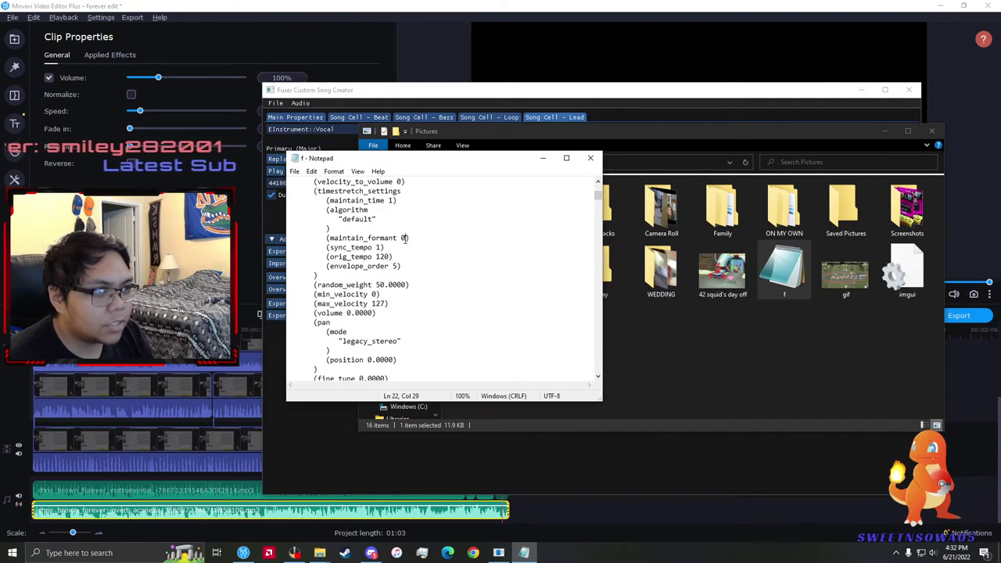
scroll(406, 238, down, 9)
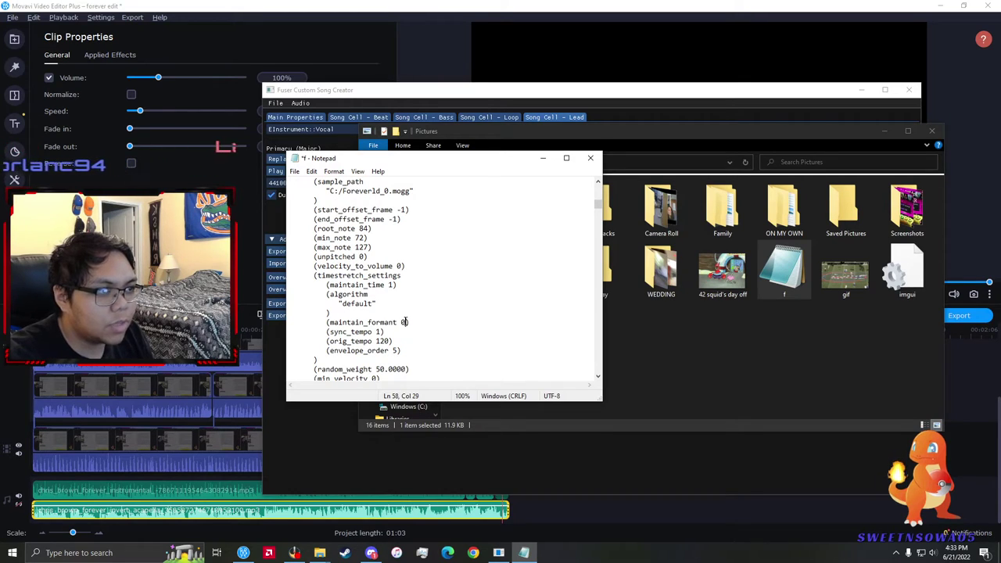
scroll(391, 334, up, 6)
scroll(406, 239, down, 6)
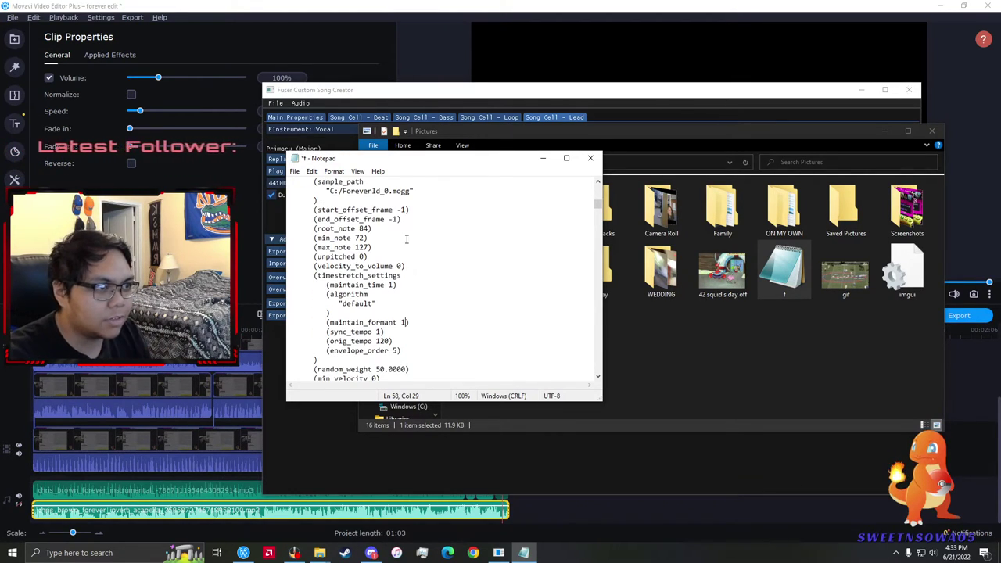
click(591, 158)
click(516, 281)
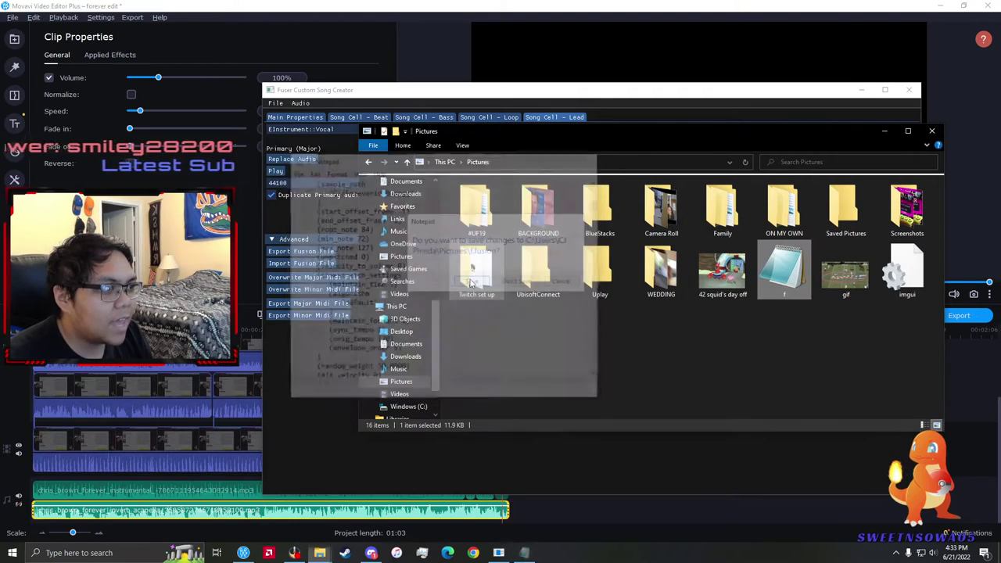
- Import the edited f fusion file into the Lead cell and save the custom song to the Pictures folder
click(351, 373)
click(328, 262)
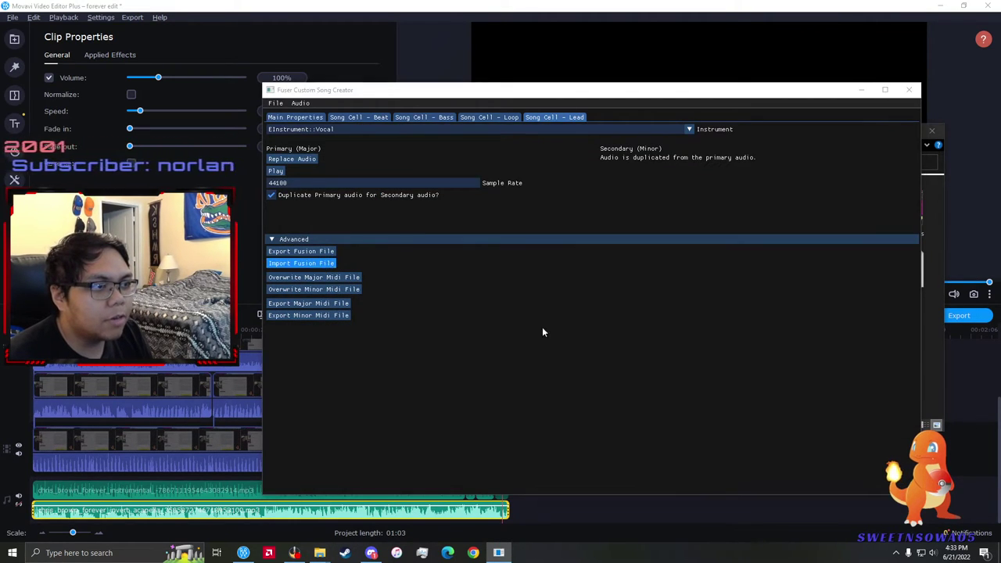
double_click(405, 154)
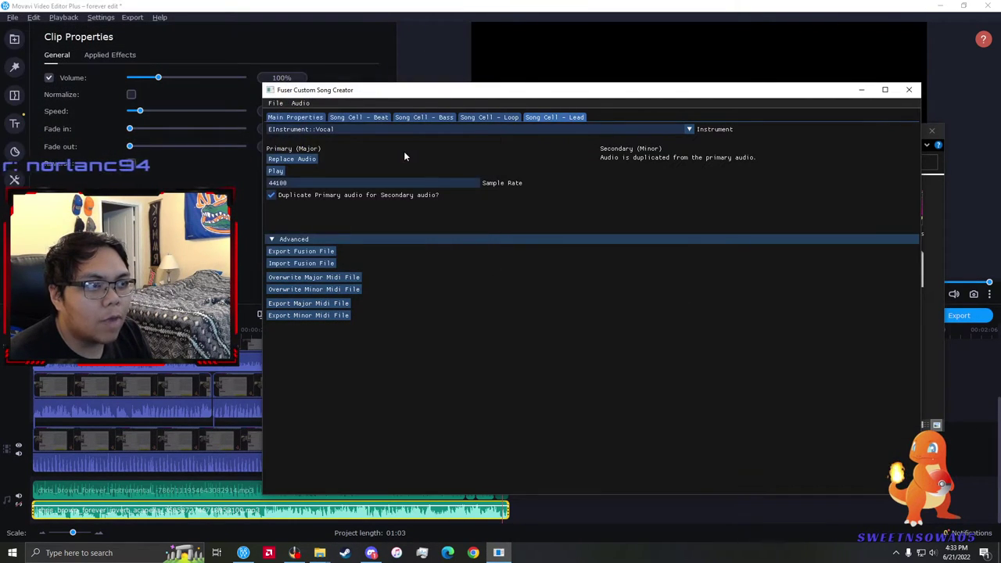
click(284, 104)
click(282, 142)
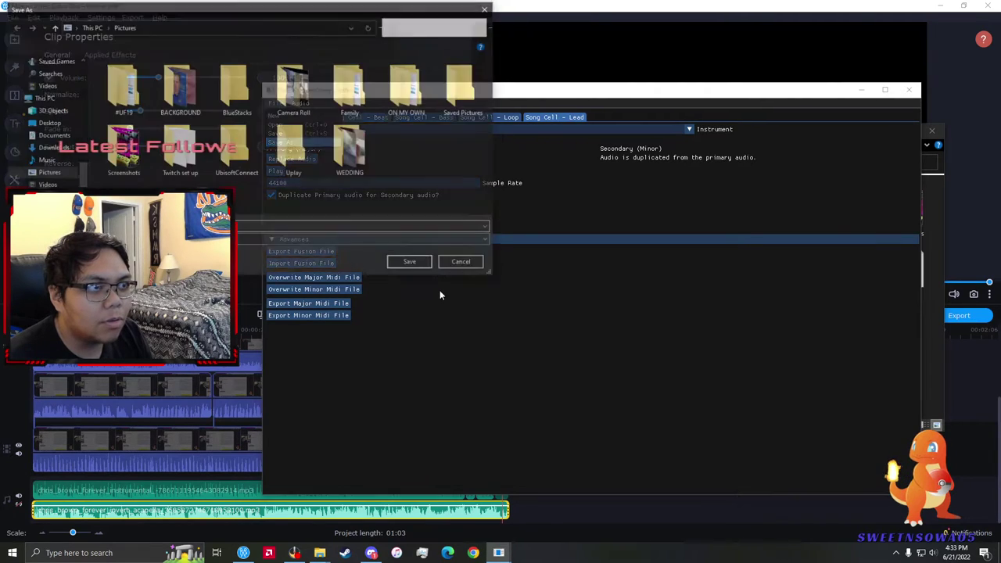
click(411, 264)
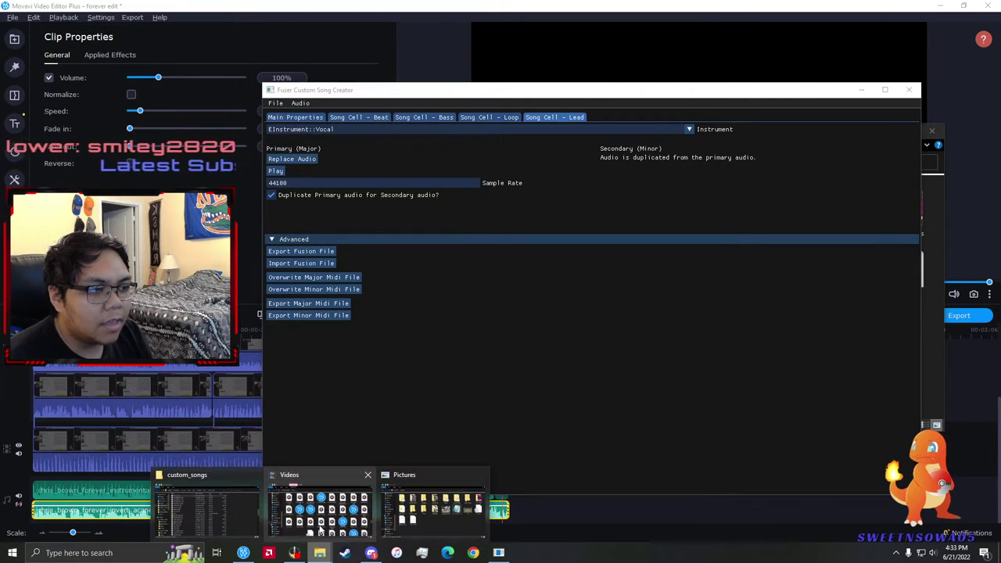
- Move the two newly saved Forever song files from Pictures into the custom_songs folder, replacing the existing ones
click(320, 553)
click(321, 557)
click(364, 524)
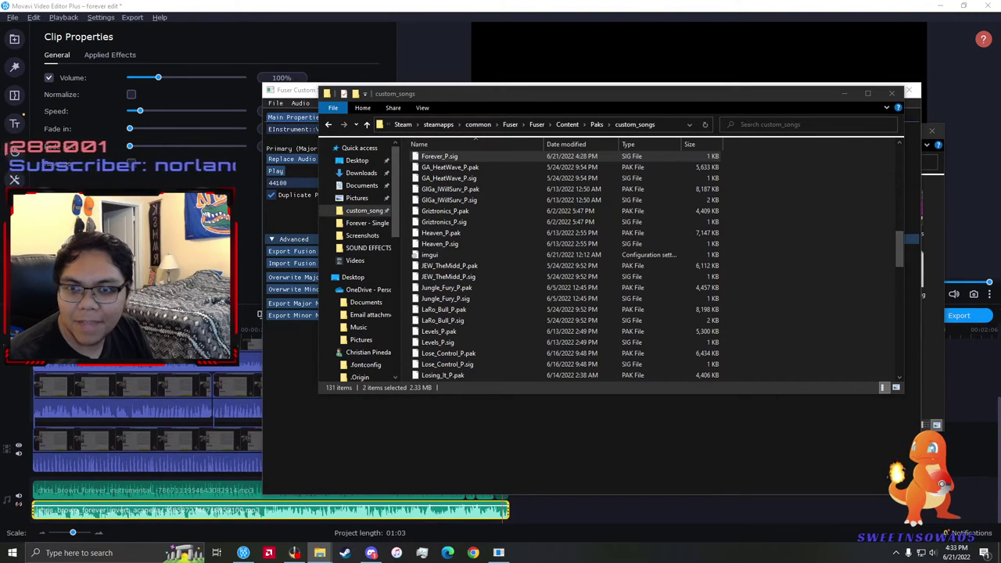
drag(319, 553, 606, 297)
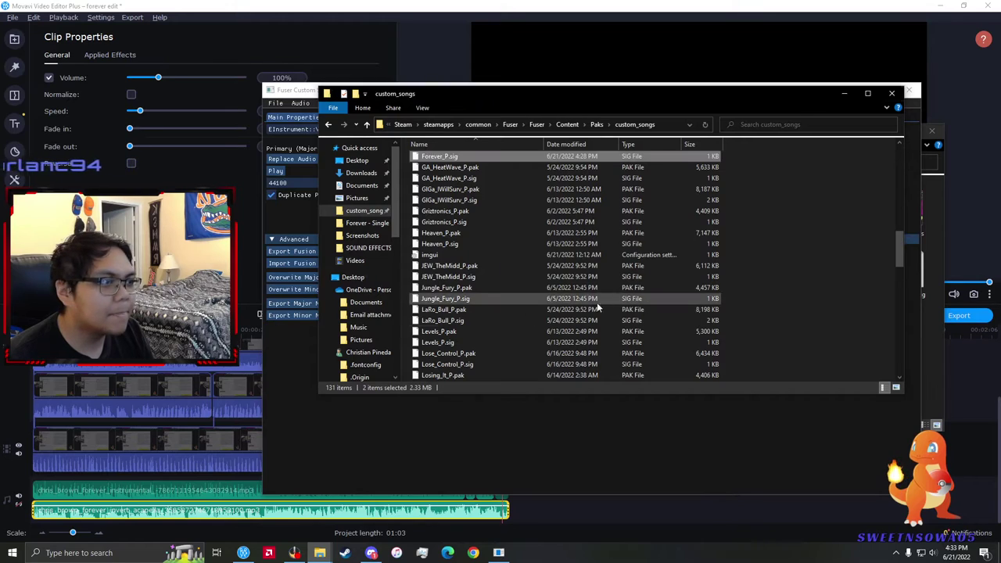
click(227, 192)
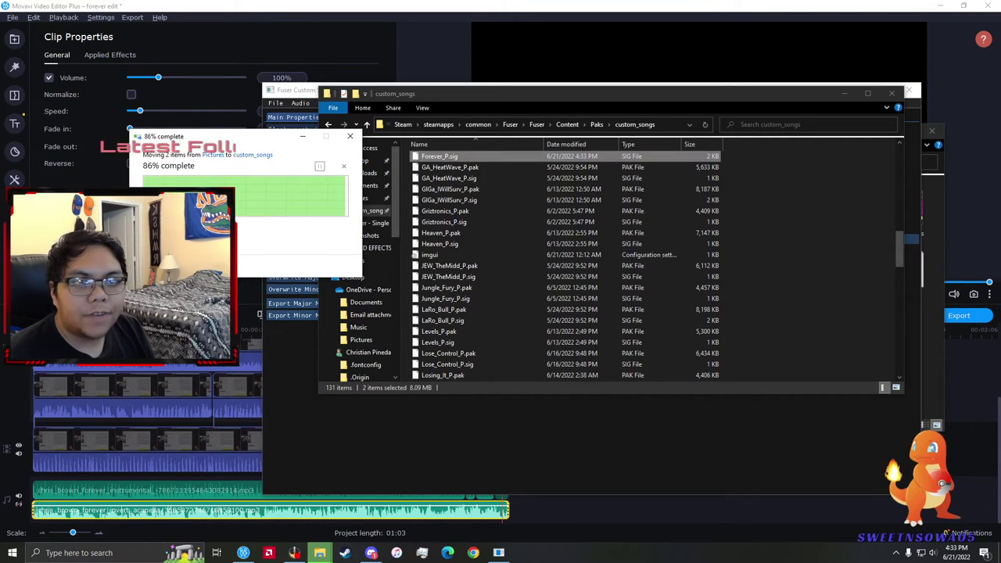
- Launch Fuser and start a freestyle session on the Rhythmic Guardian stage at night with the TAKE IT EASY MAN loadout
click(114, 547)
text(fuser)
key(Return)
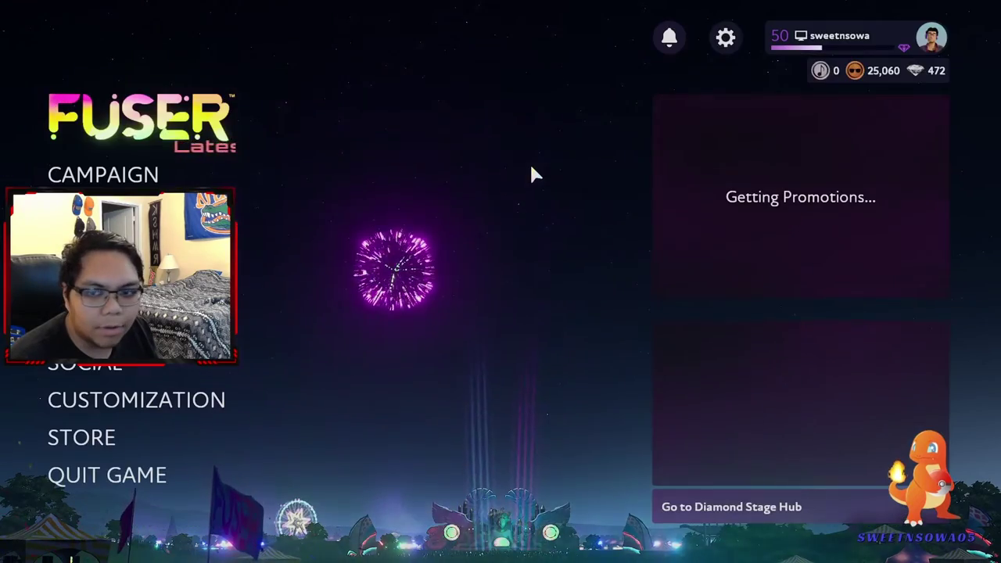
click(195, 212)
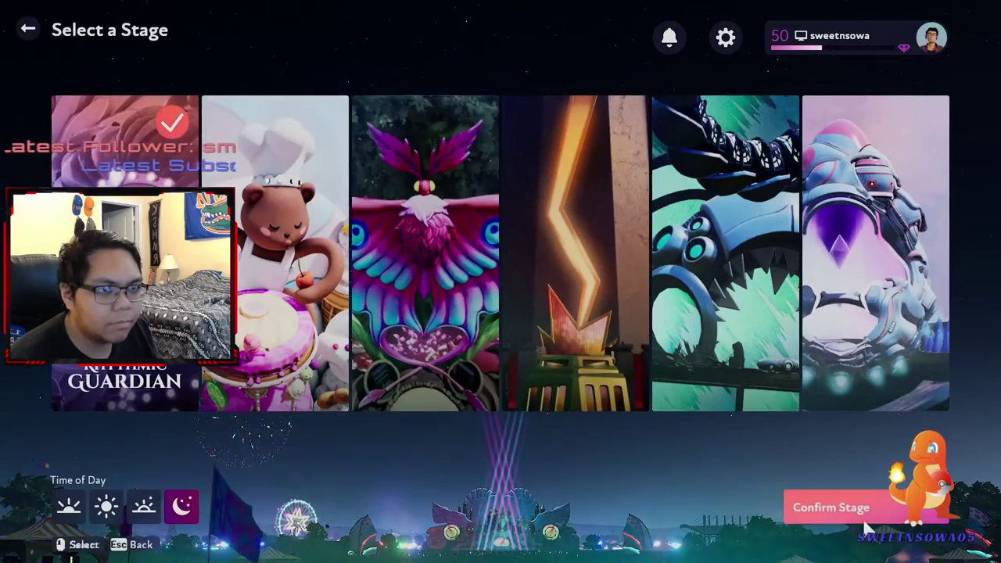
click(806, 507)
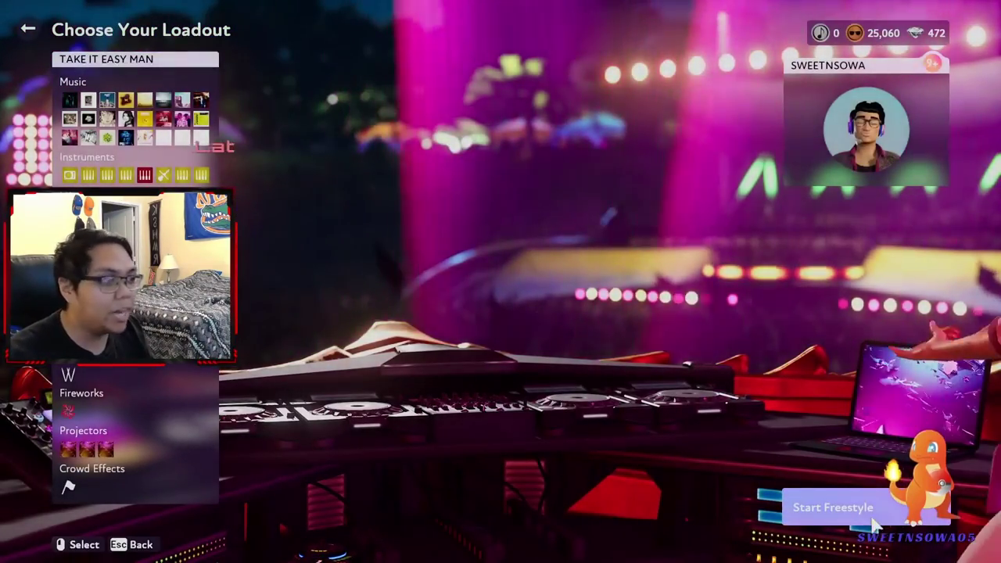
click(842, 507)
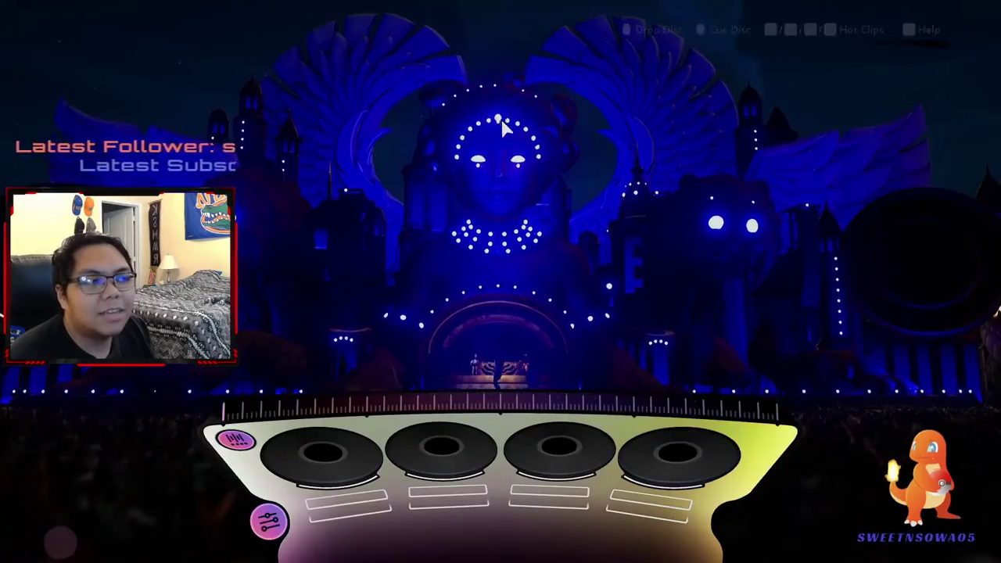
- Drop all four discs of Forever from the crate onto the decks, then pause and resume the session
key(e)
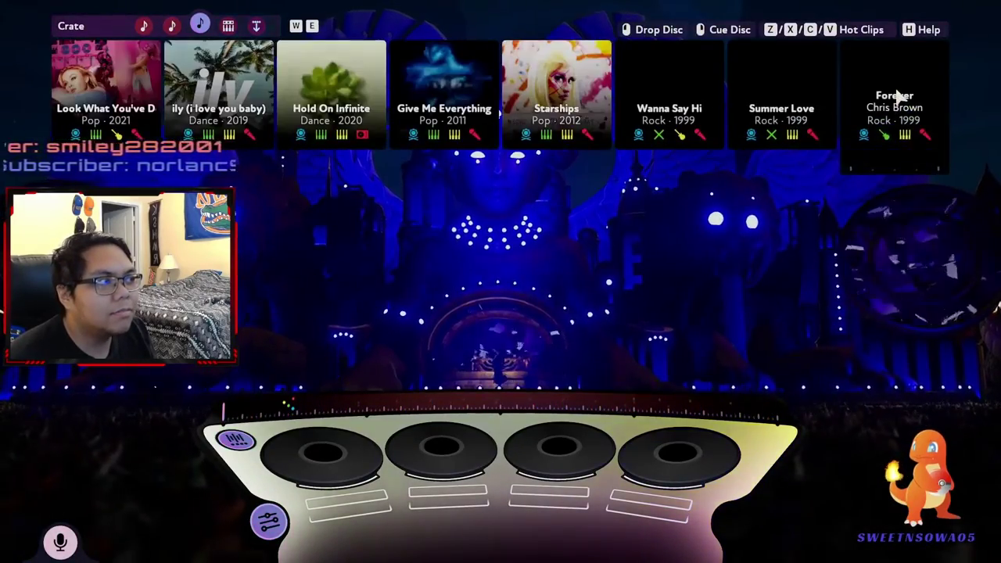
click(896, 100)
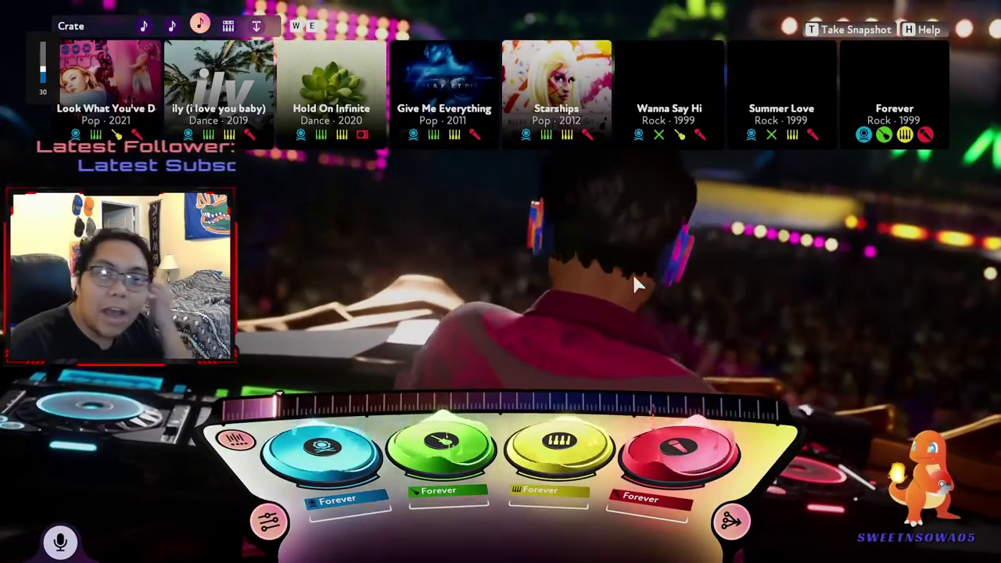
key(Escape)
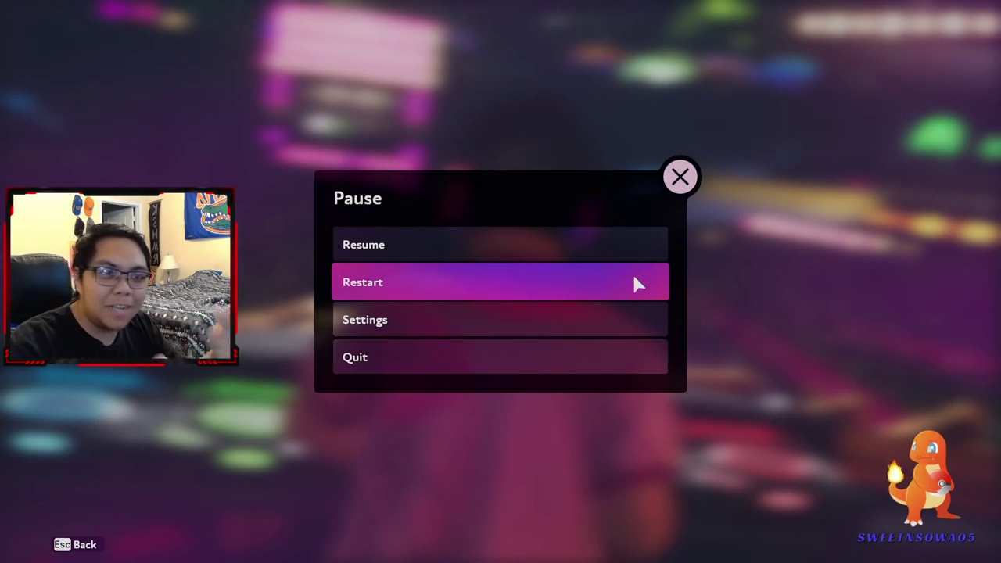
key(Escape)
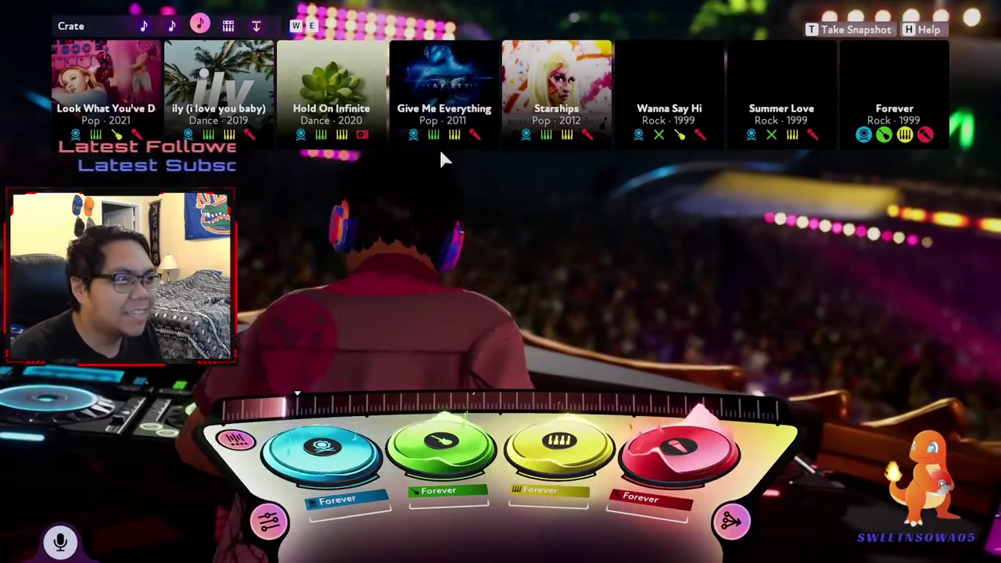
- Mix the beat and vocals of Give Me Everything with Forever, then restore all of Forever's discs
click(413, 135)
drag(473, 142, 531, 284)
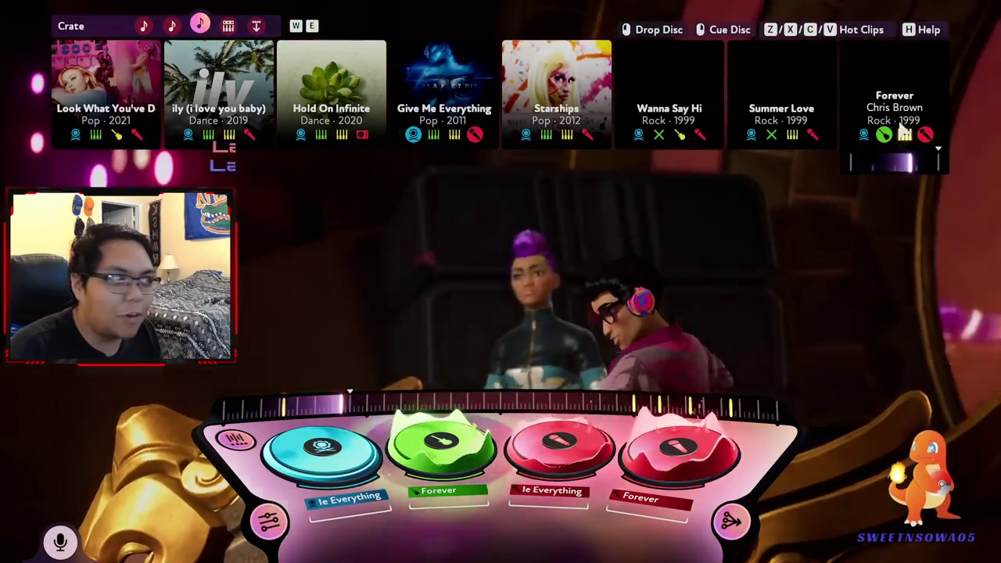
click(900, 136)
- Try the beats of Stronger, Young Dumb & Broke and Get Back To Me in turn under the remaining Forever discs
key(w)
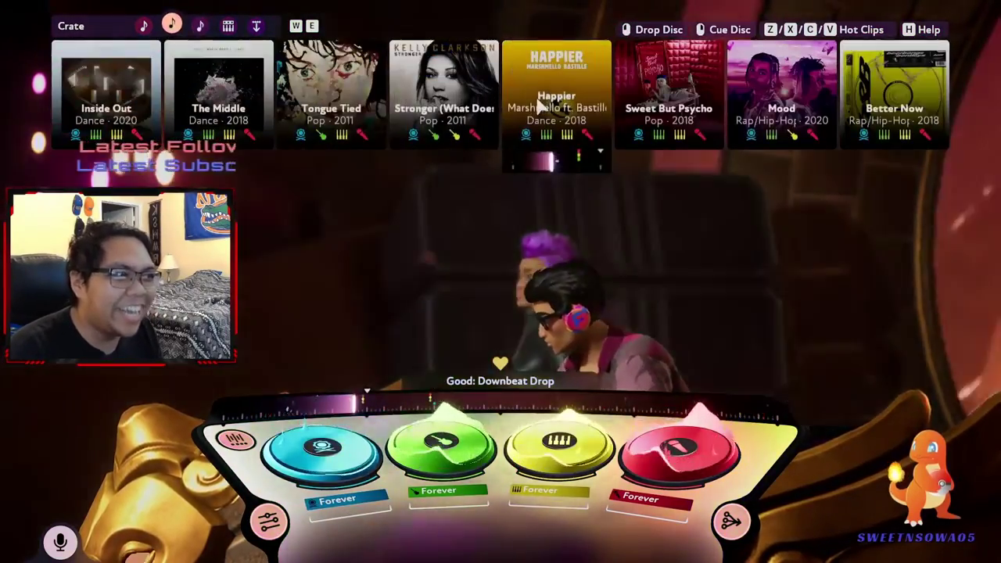
click(428, 115)
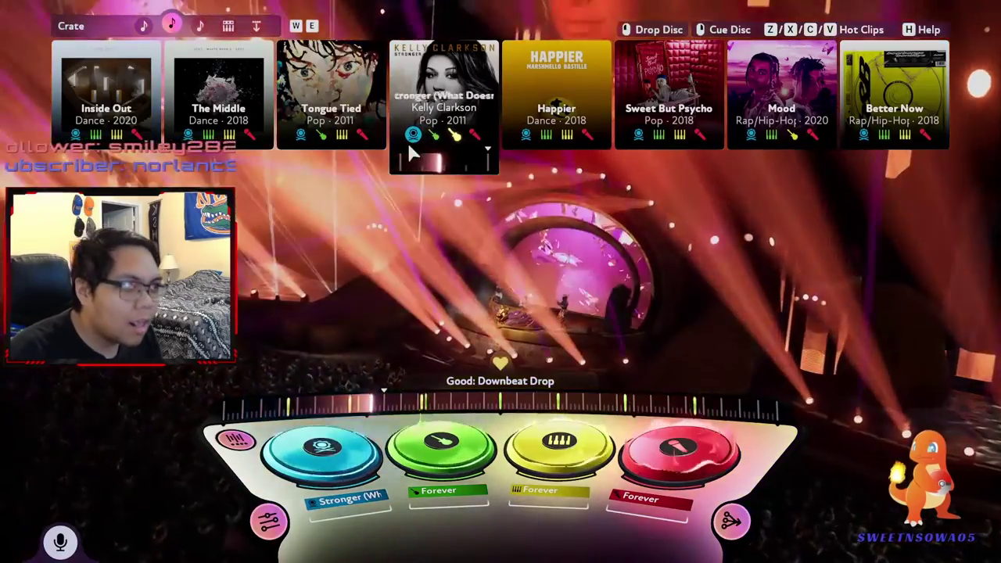
key(w)
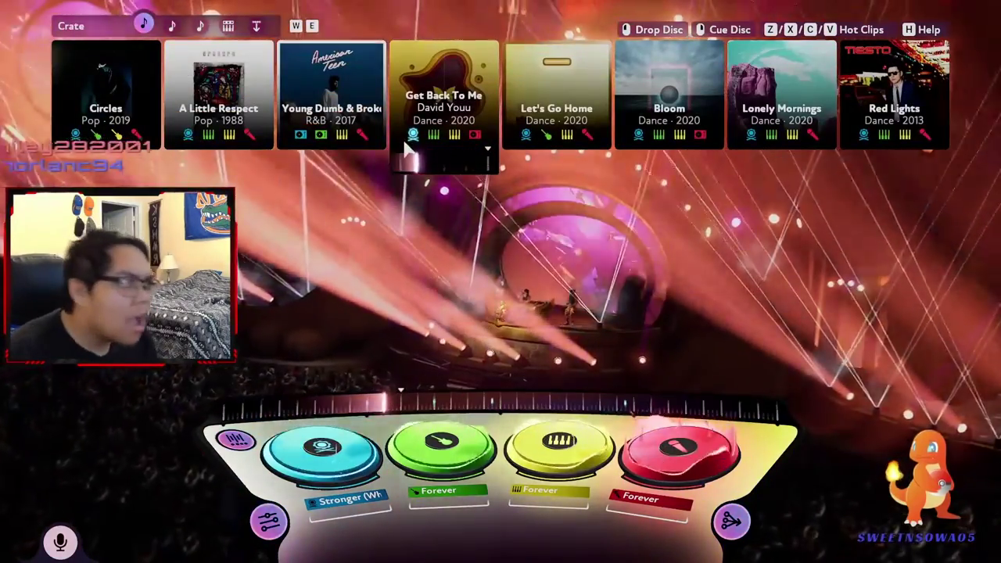
click(303, 135)
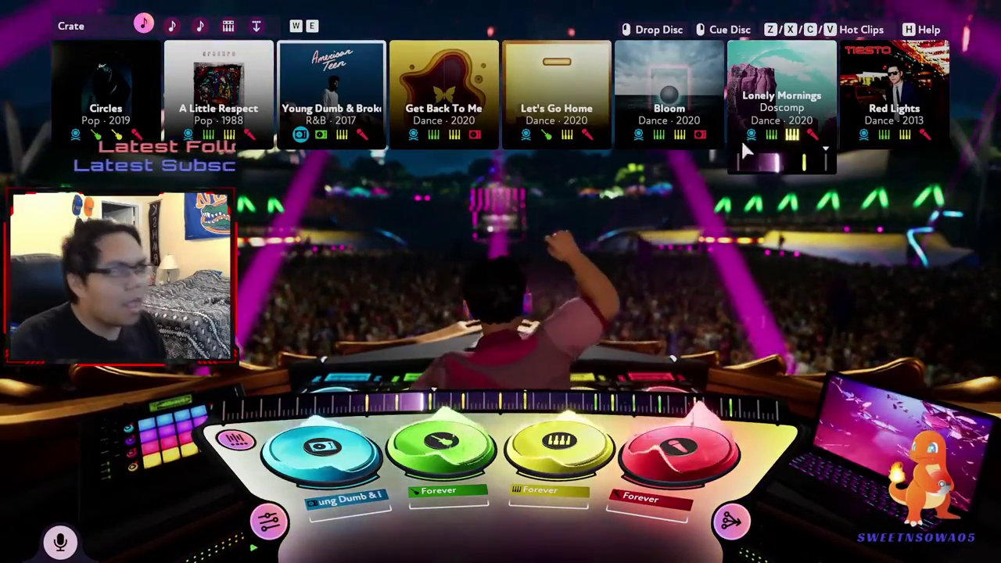
click(414, 134)
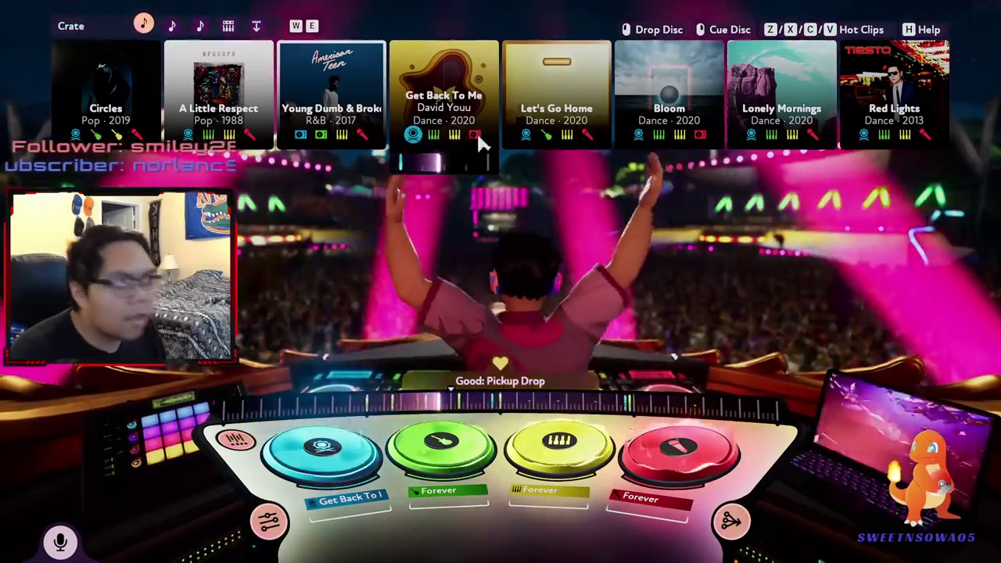
- Cue Forever's beat behind Get Back To Me and play the cued discs
key(e)
key(e)
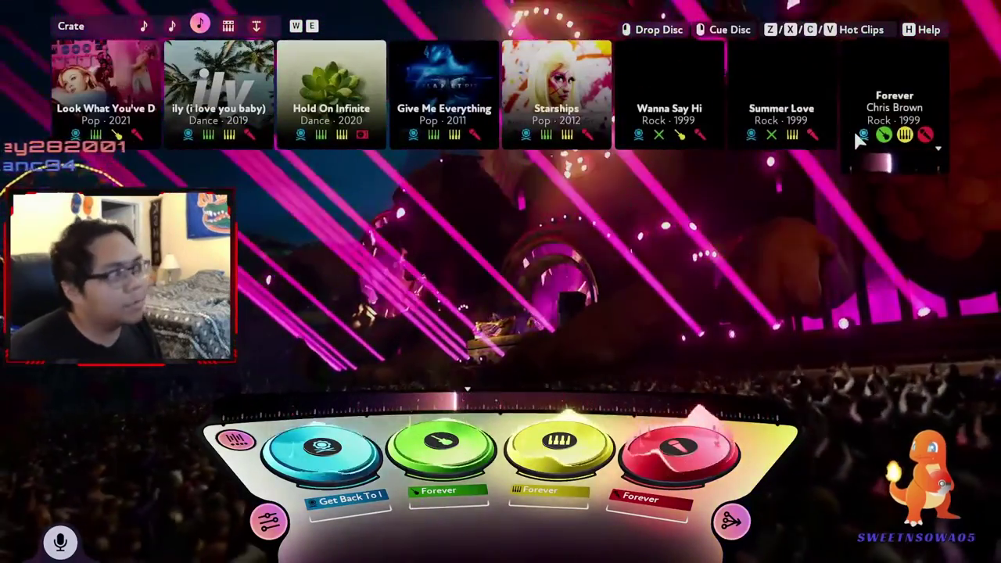
right_click(859, 132)
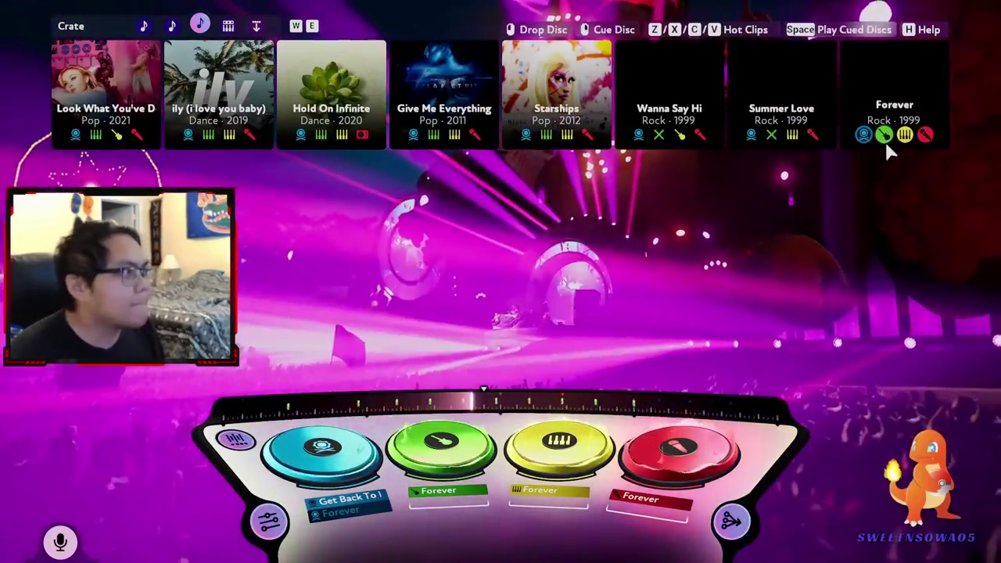
drag(924, 135, 462, 144)
right_click(884, 133)
key(space)
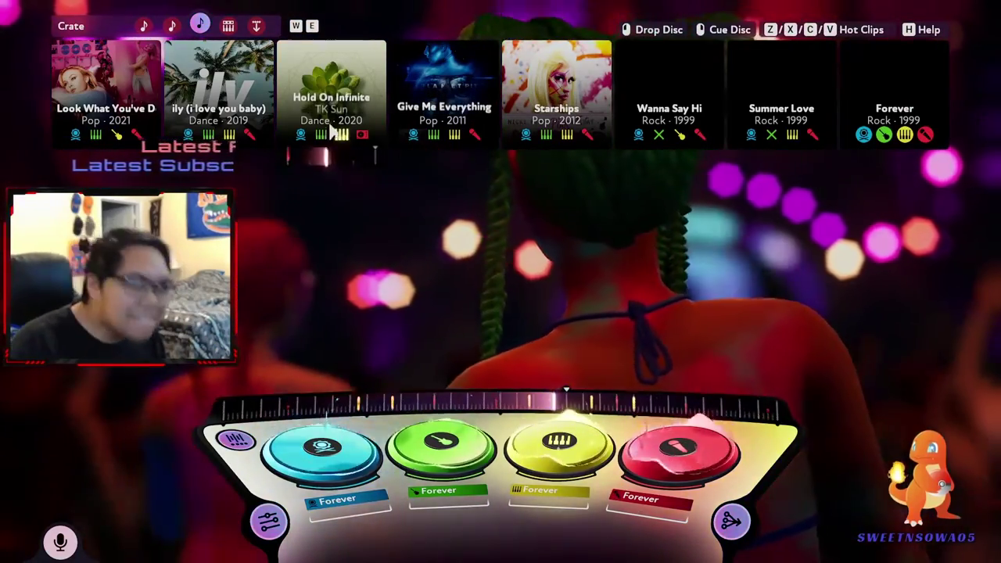
- Cue Hold On Infinite's yellow loop on the third deck and Forever's loop on the fourth, and play the cued discs
right_click(340, 135)
right_click(906, 137)
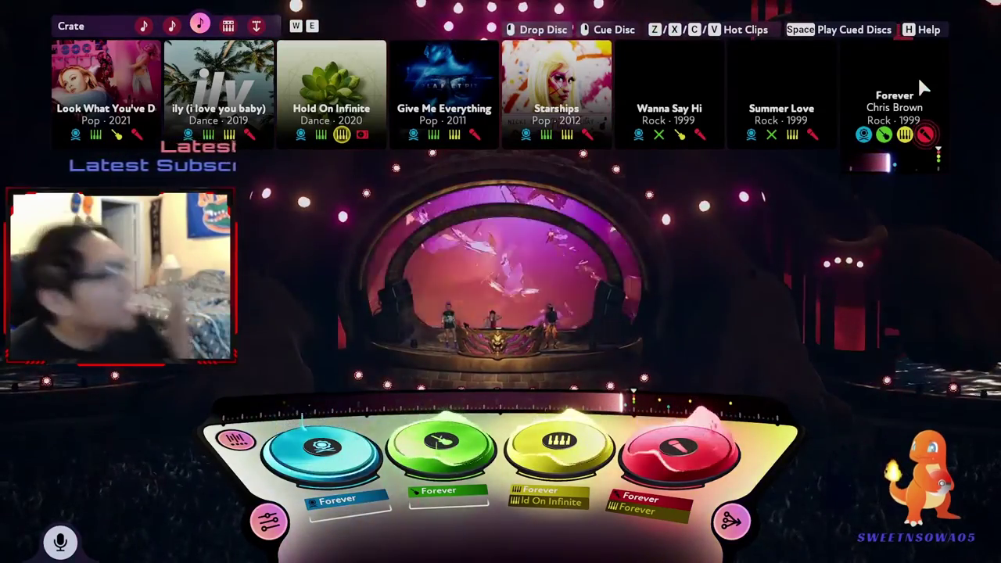
key(space)
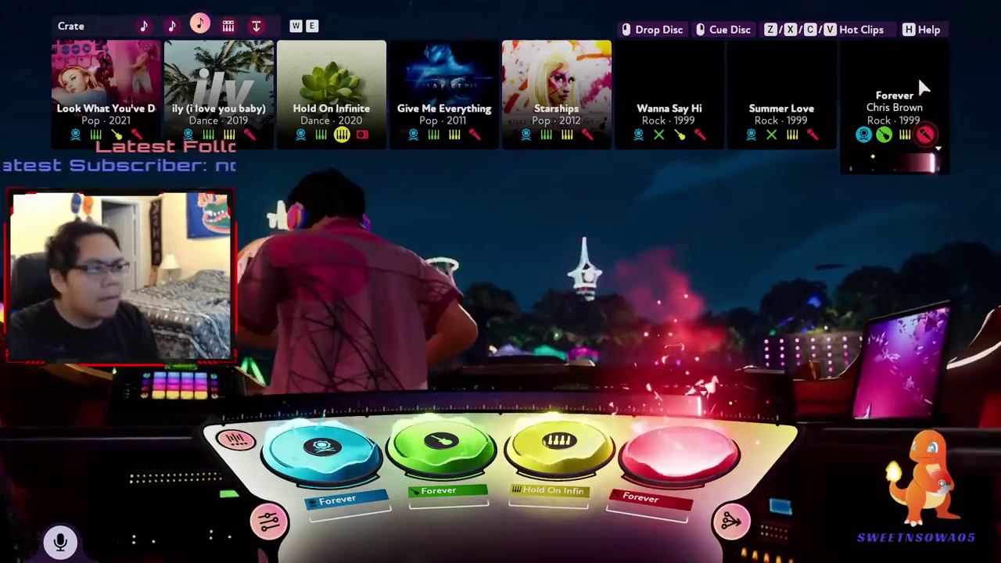
- Drop all of Forever's discs again and cue the beat of Mood on the first deck
click(906, 94)
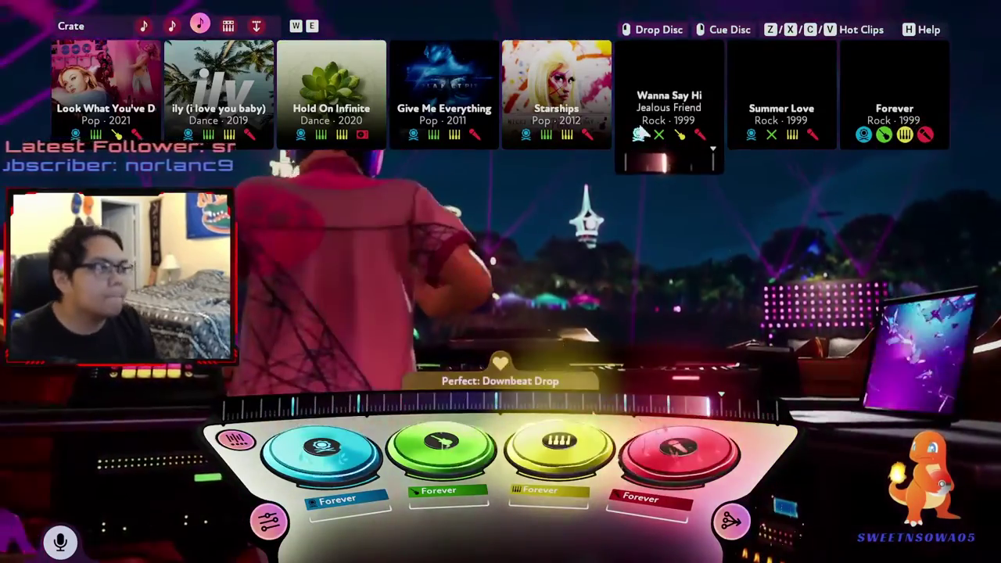
key(w)
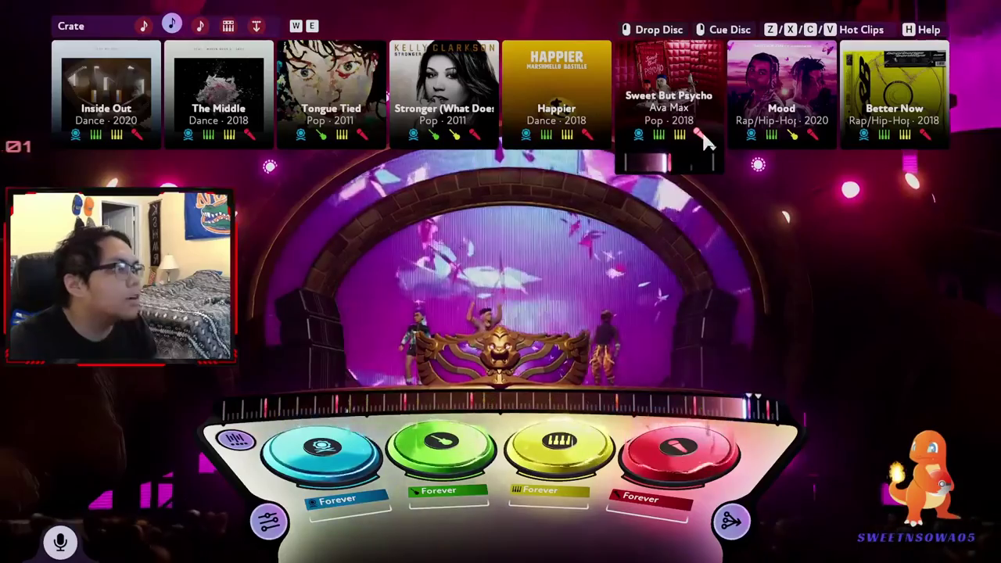
right_click(753, 137)
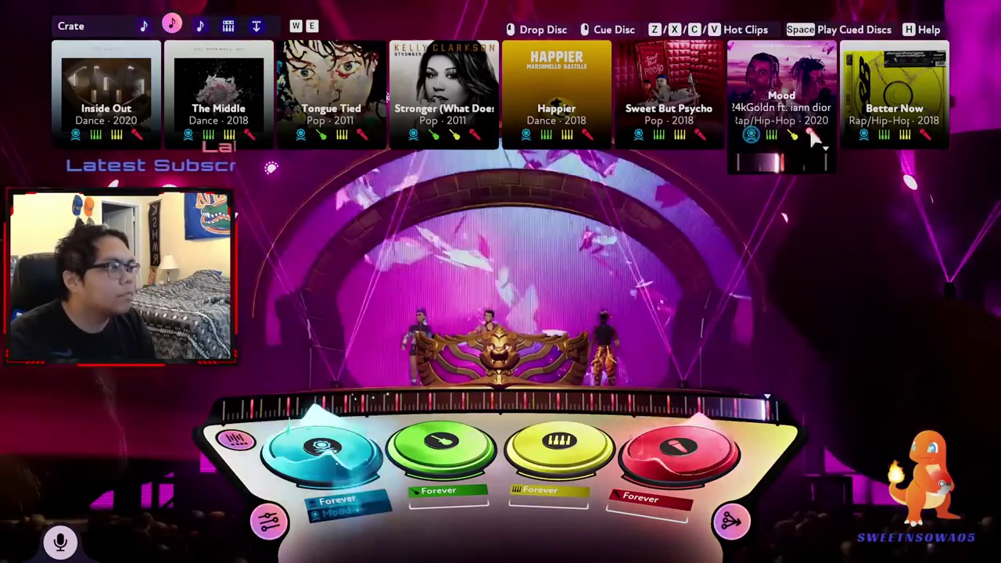
- Quit the freestyle session and close the Fuser game
key(Escape)
click(546, 353)
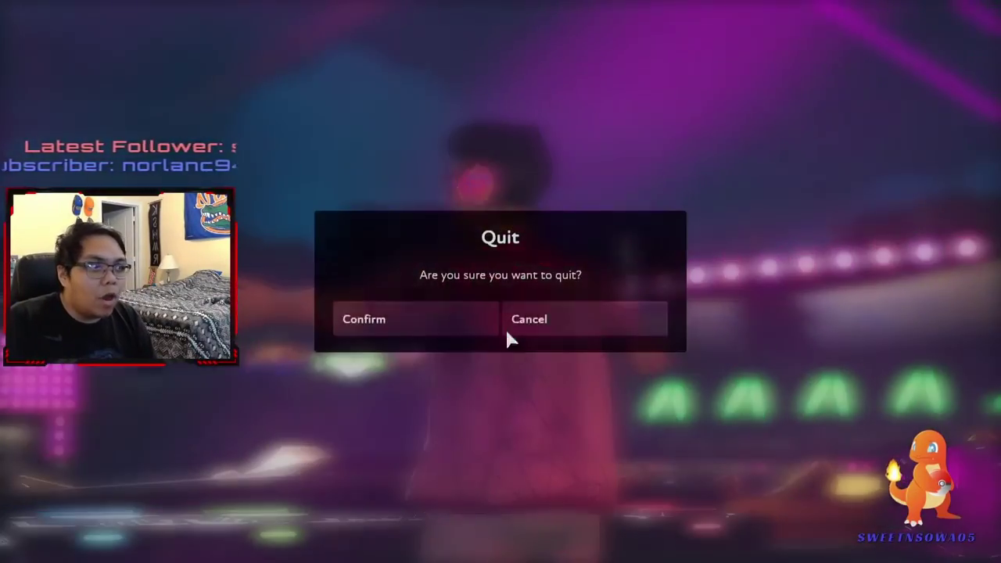
click(461, 322)
key(super)
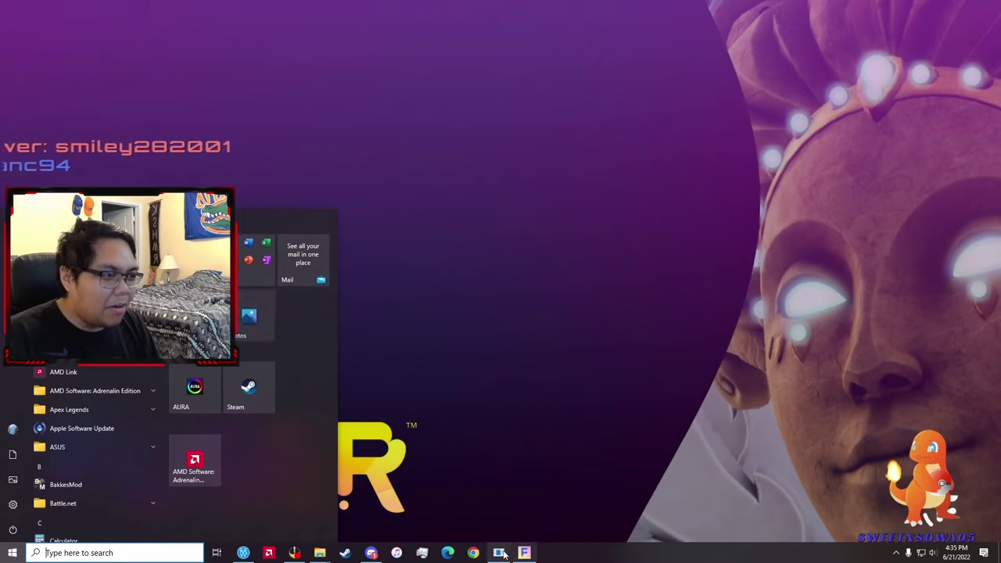
right_click(523, 552)
click(500, 530)
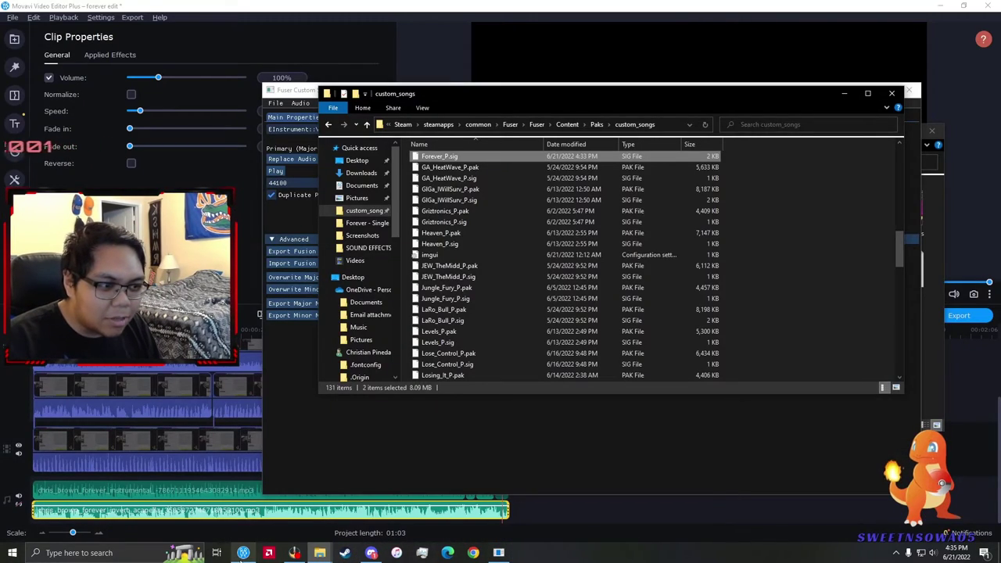
- Switch to Movavi Video Editor, enable the clips on the lowest video track, and disable the acapella audio clip
click(438, 523)
drag(540, 452, 369, 432)
right_click(368, 432)
click(422, 237)
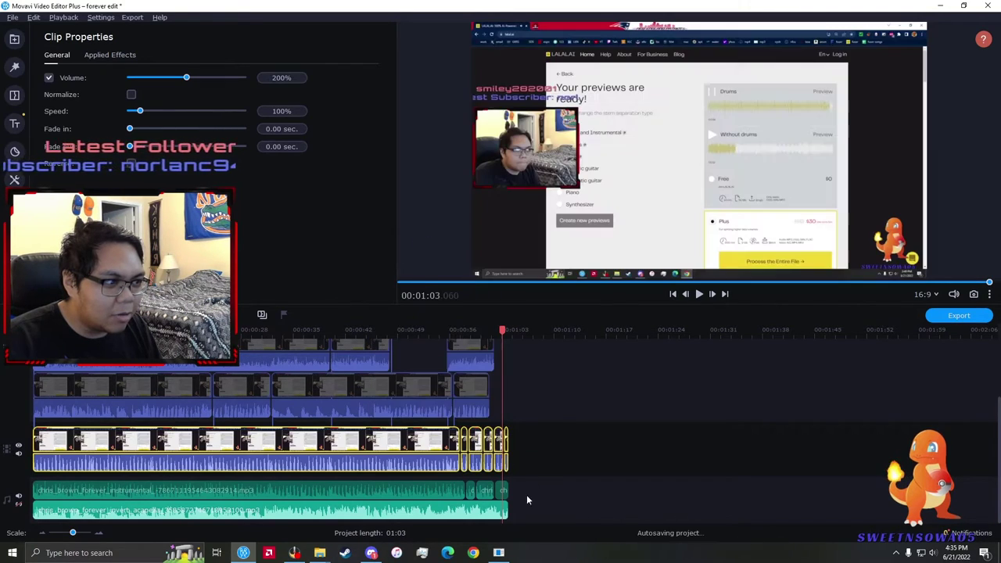
right_click(473, 504)
click(496, 310)
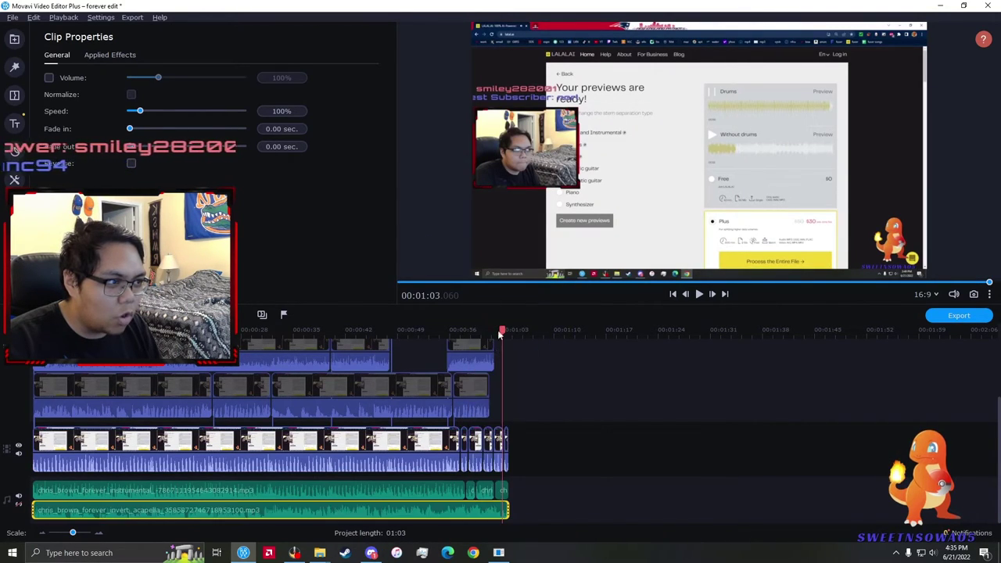
scroll(538, 451, up, 4)
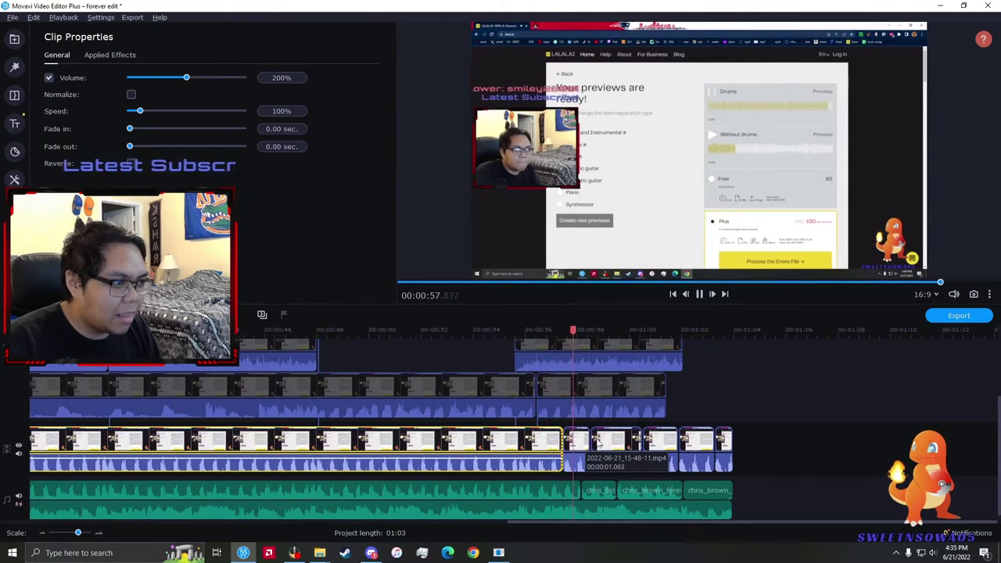
- Hide the last two clips at the end of the lowest video track
scroll(599, 443, up, 1)
scroll(779, 442, down, 1)
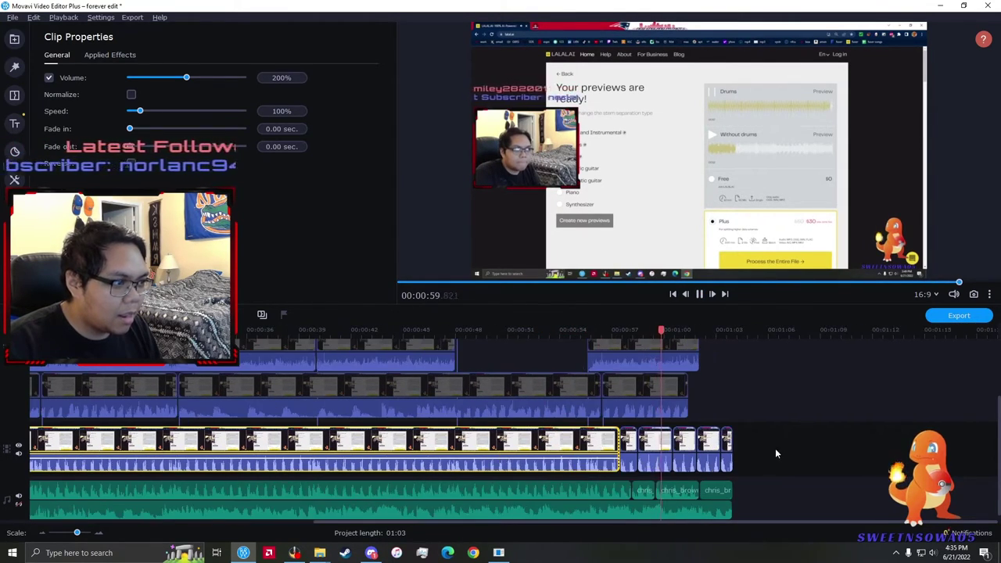
scroll(769, 439, down, 1)
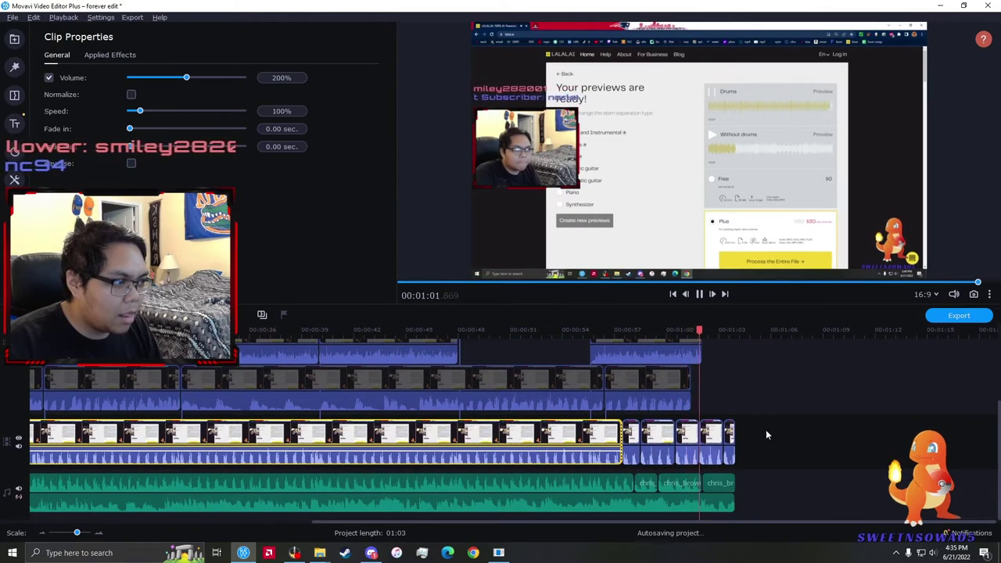
right_click(710, 434)
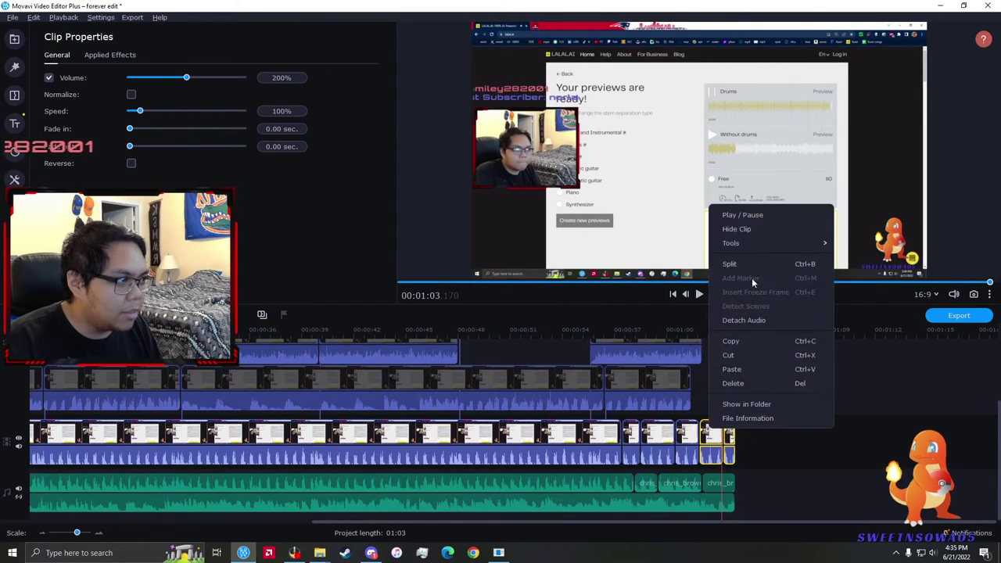
click(737, 229)
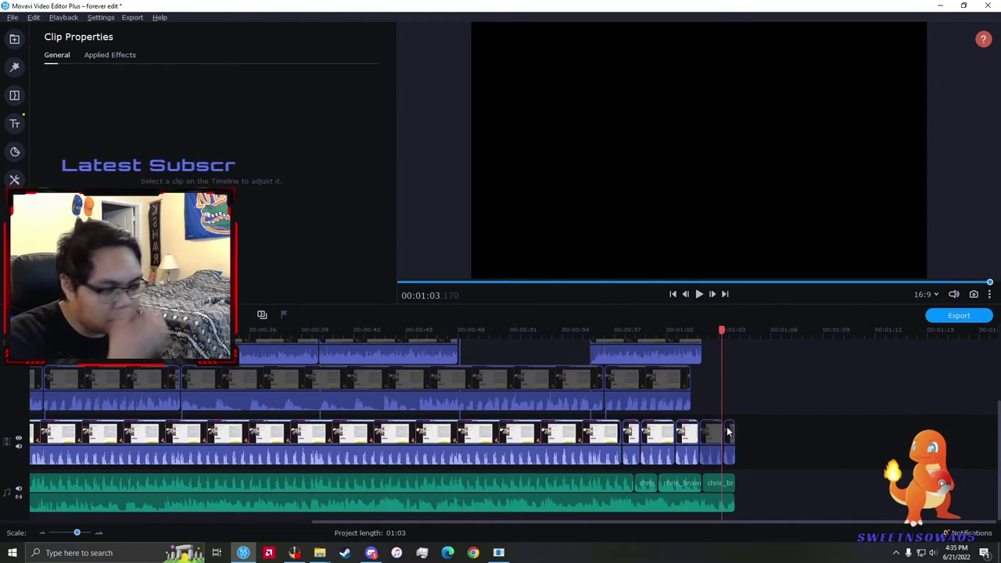
- Export the project audio as an OGG file titled "forever drums" and dismiss the save notice
click(983, 319)
key(End)
key(BackSpace)
key(BackSpace)
key(BackSpace)
key(BackSpace)
text(drums)
key(Return)
key(Return)
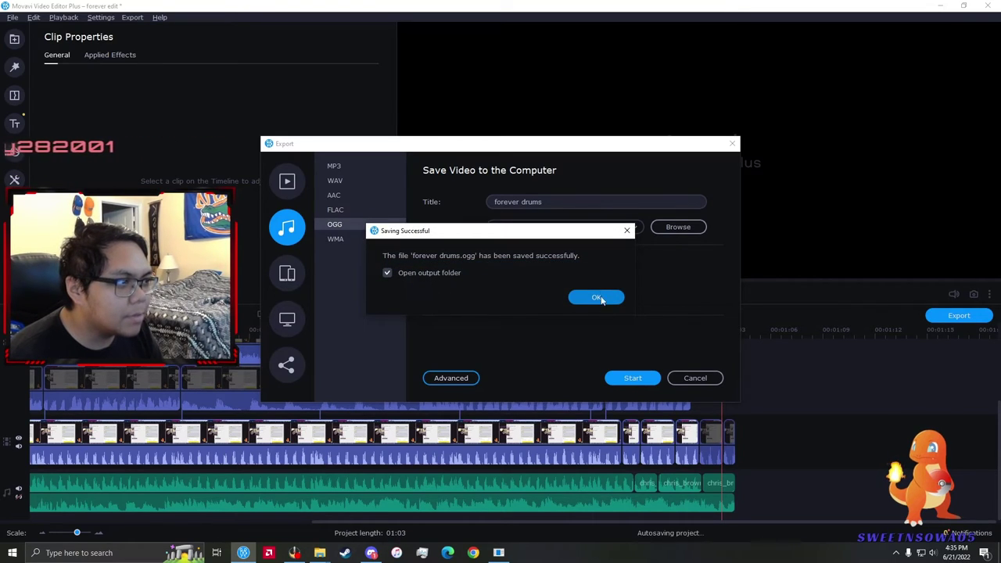
click(603, 300)
- Switch to Fuser Custom Song Creator and replace the Beat cell's primary audio with forever drums from the Videos folder
click(499, 554)
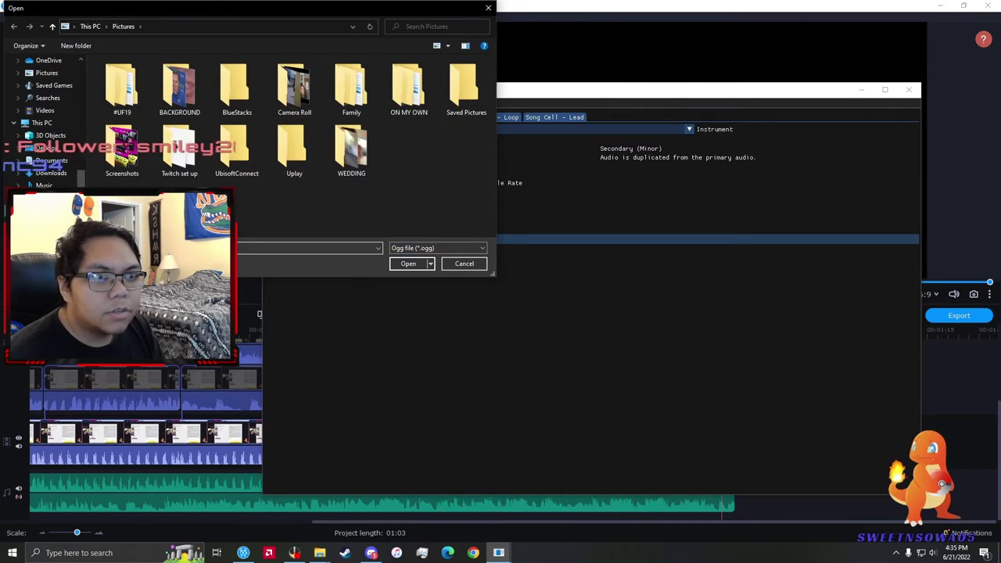
click(46, 211)
scroll(333, 163, down, 3)
scroll(352, 166, down, 1)
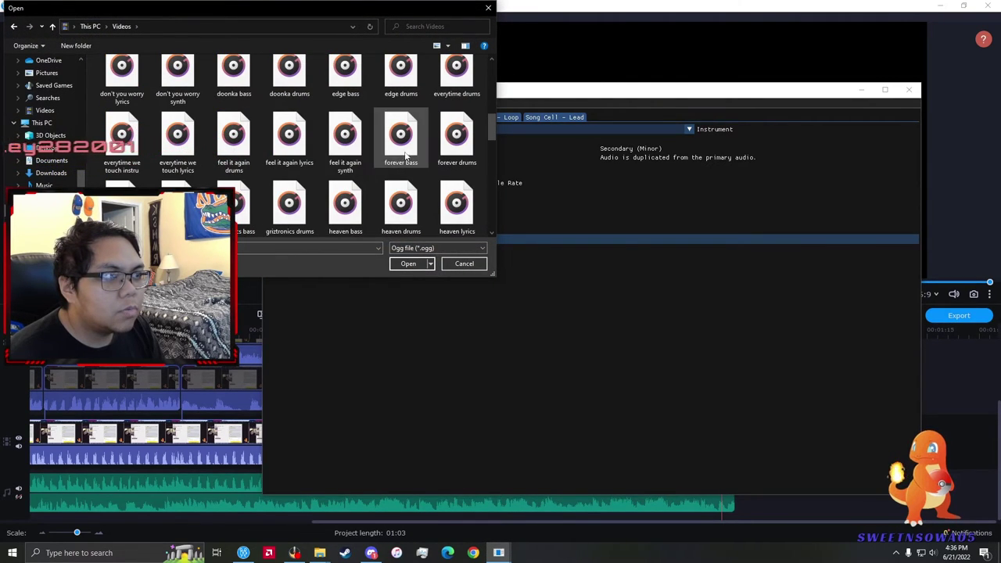
double_click(457, 145)
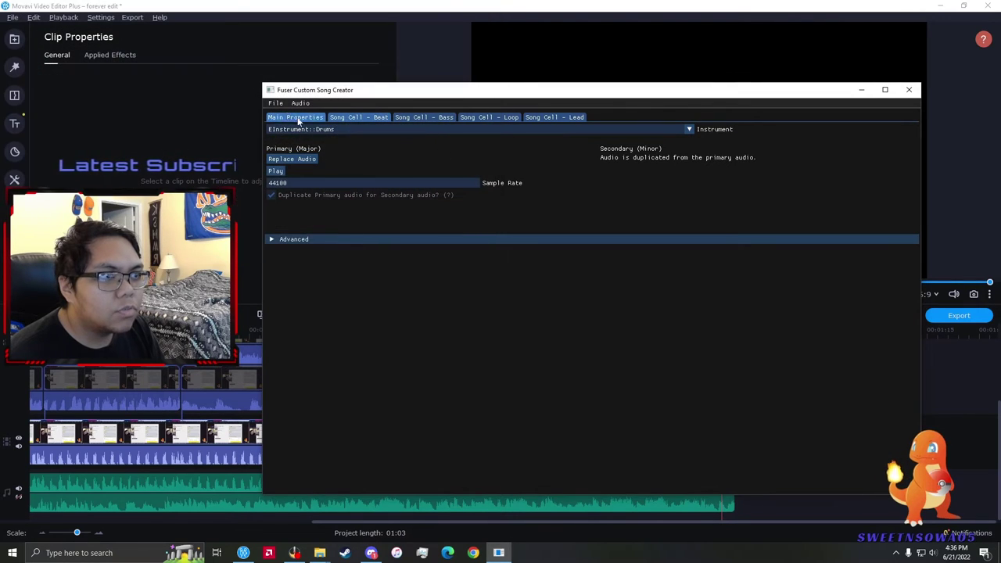
- Save the custom song in the Pictures folder and move its two Forever files into custom_songs, replacing the existing ones
click(295, 146)
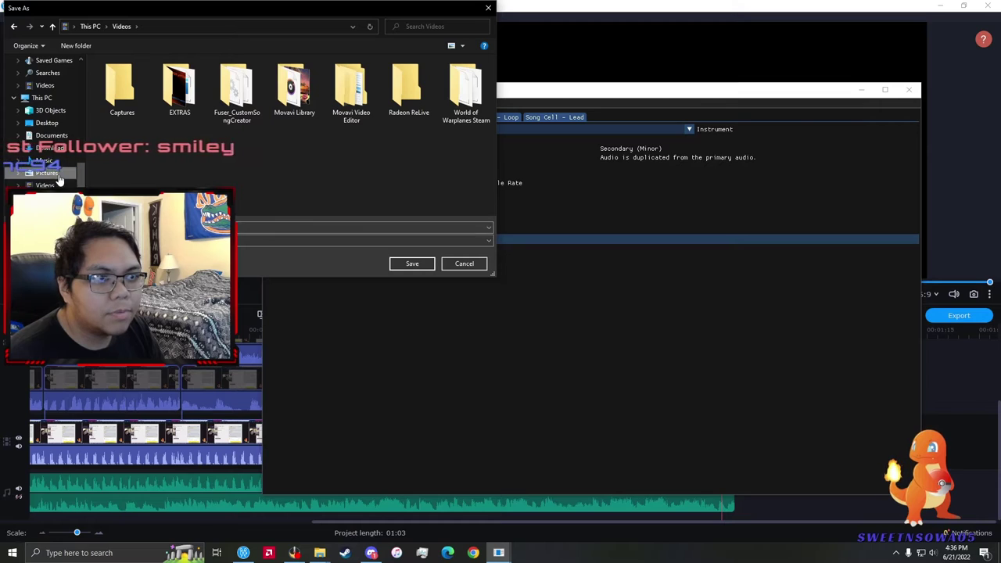
click(412, 266)
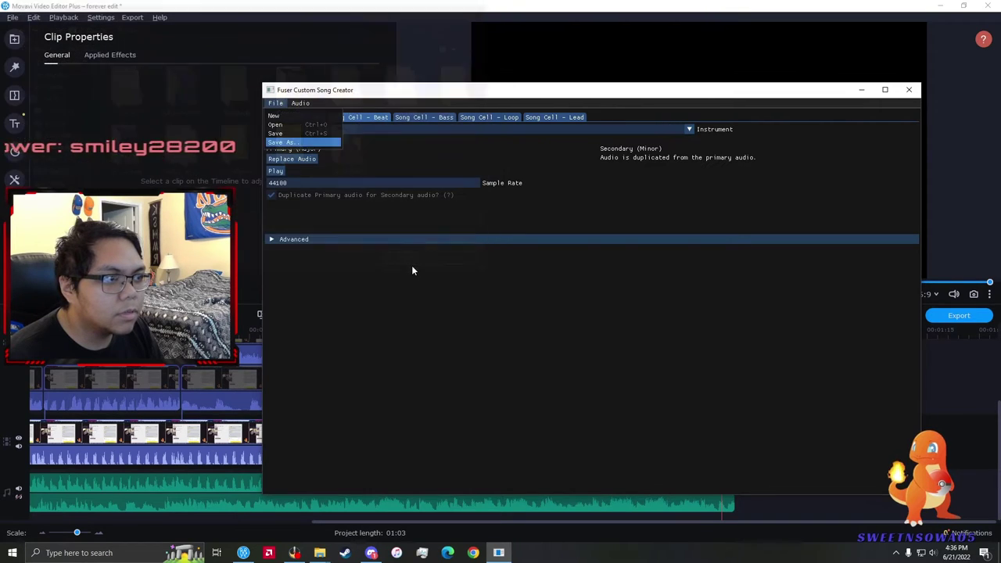
click(320, 553)
click(210, 505)
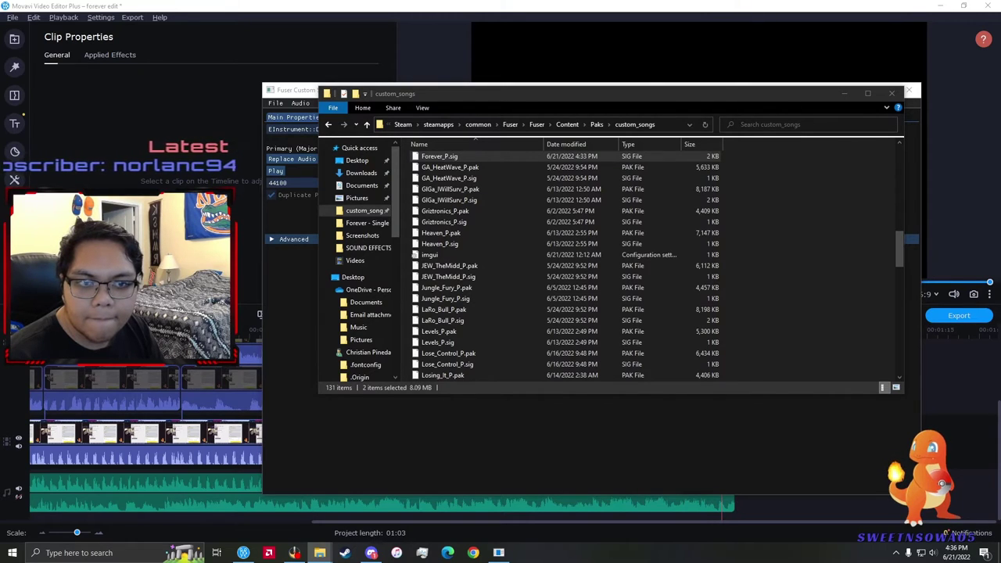
drag(542, 295, 540, 291)
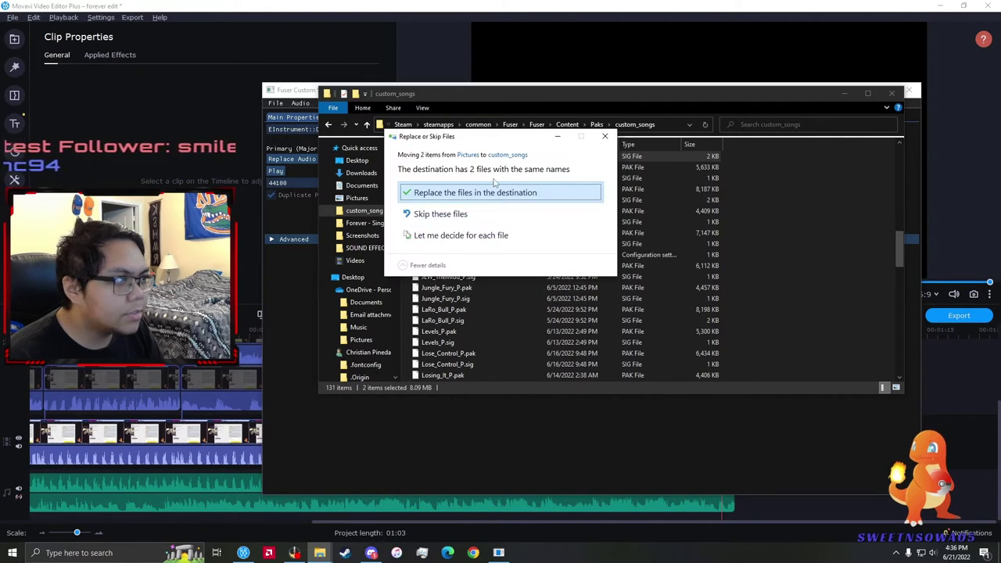
click(506, 190)
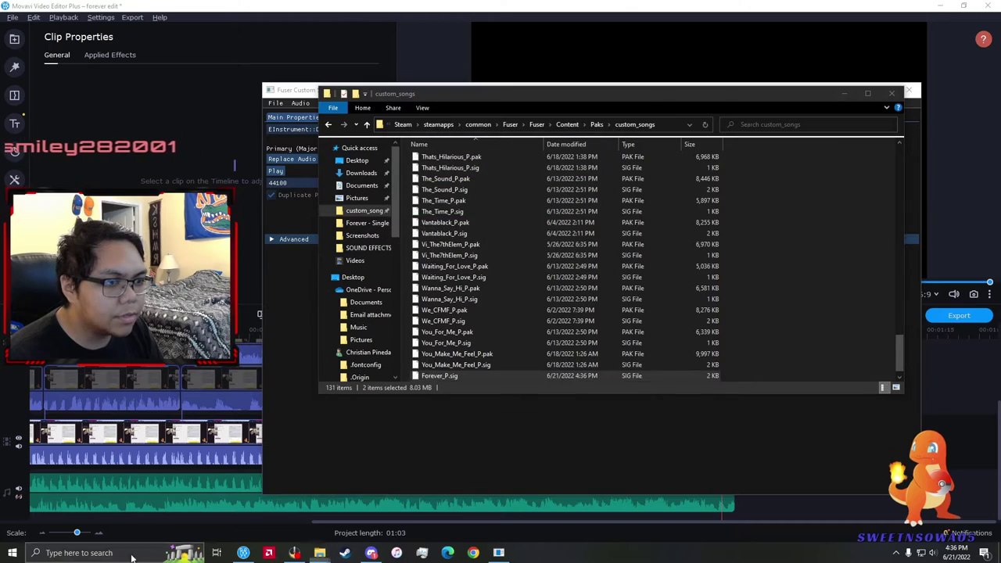
- Launch the Fuser game and start a freestyle session with the Take It Easy Man loadout
click(136, 546)
text(fuser)
key(Return)
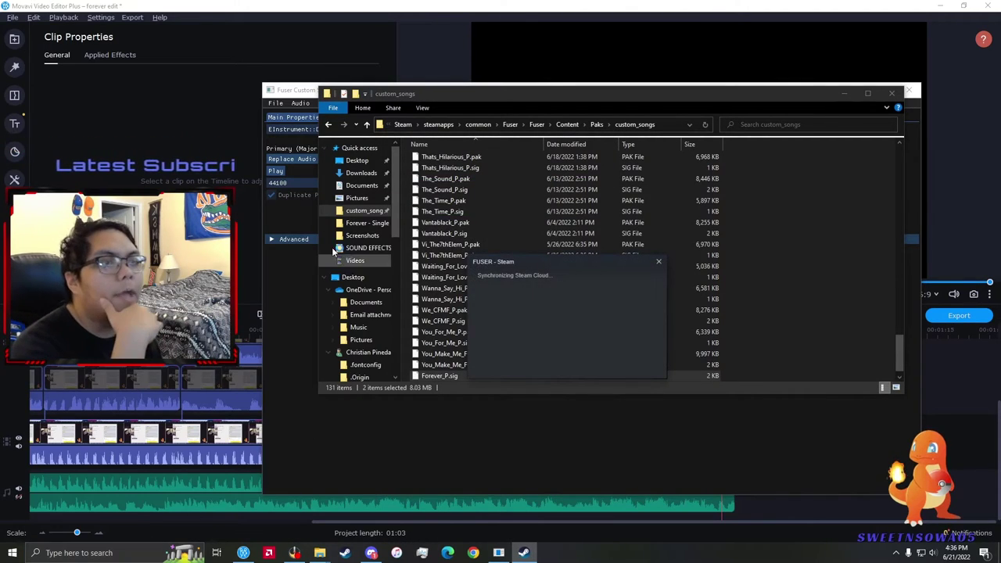
click(196, 247)
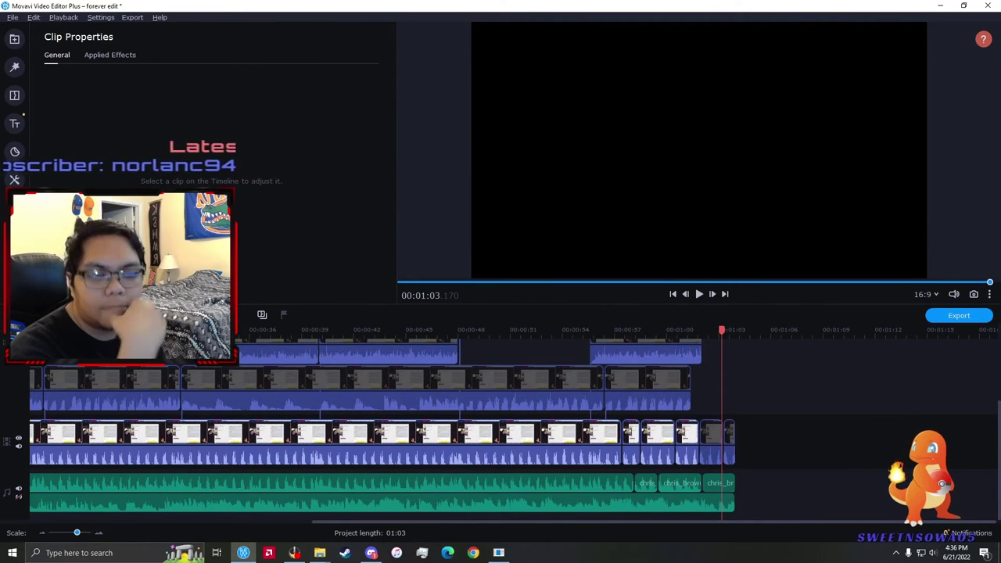
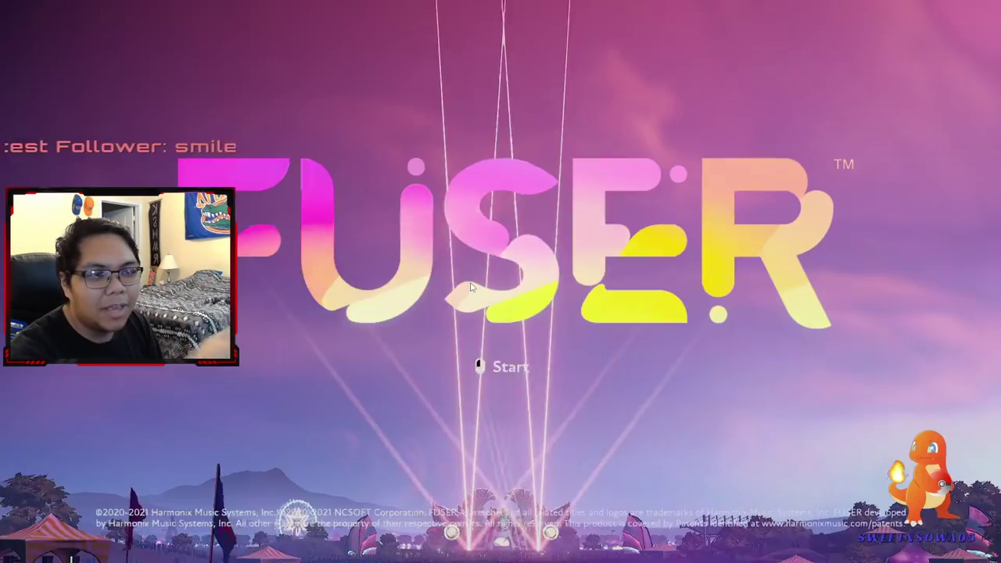
click(482, 362)
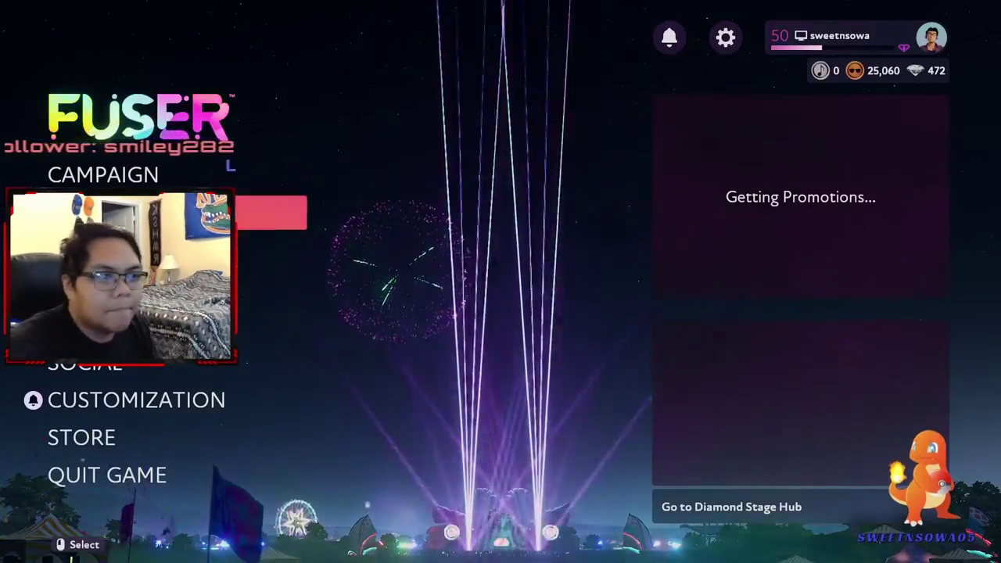
click(180, 213)
click(822, 505)
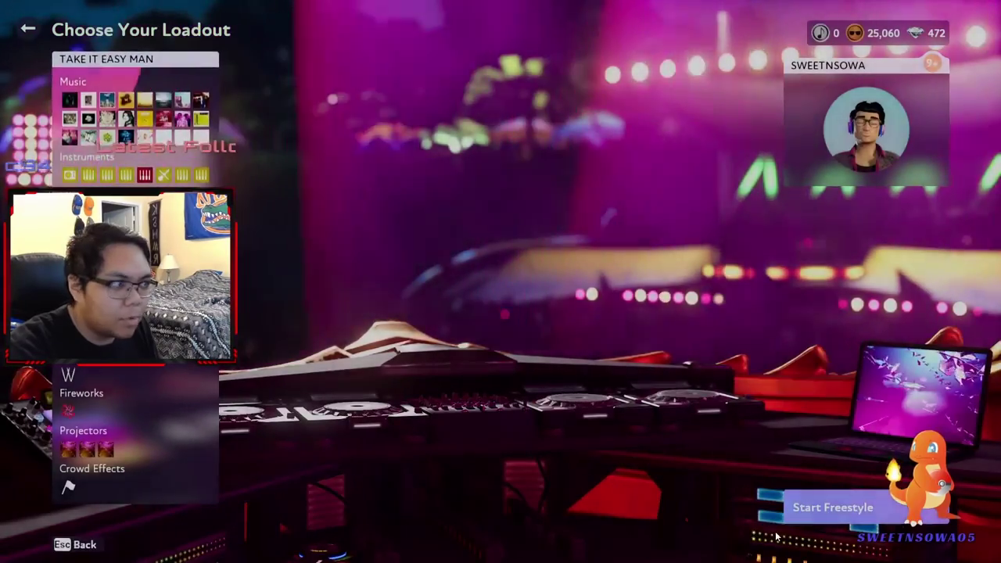
click(836, 508)
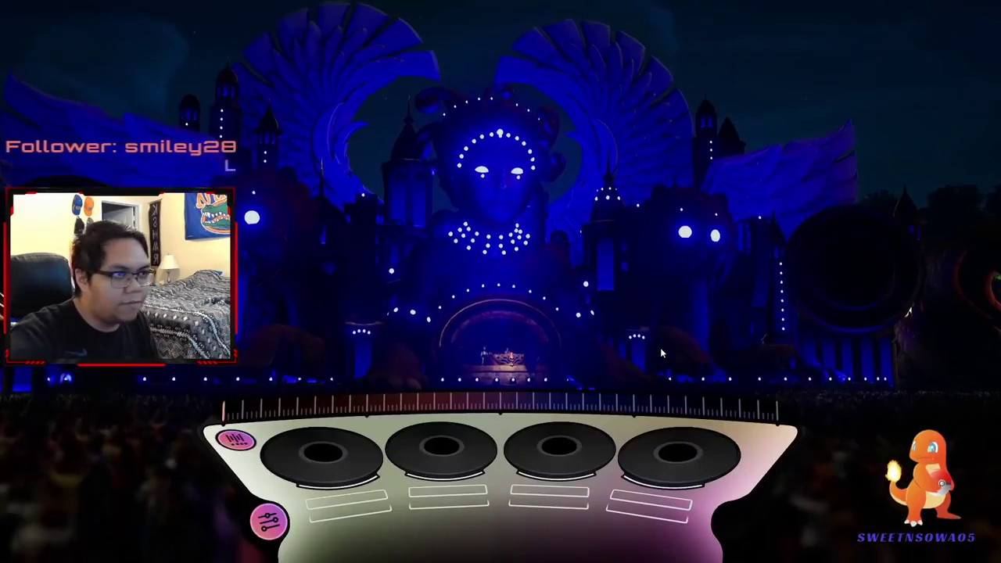
- Drop Forever's beat, bass, loop and lead discs on the four decks
key(e)
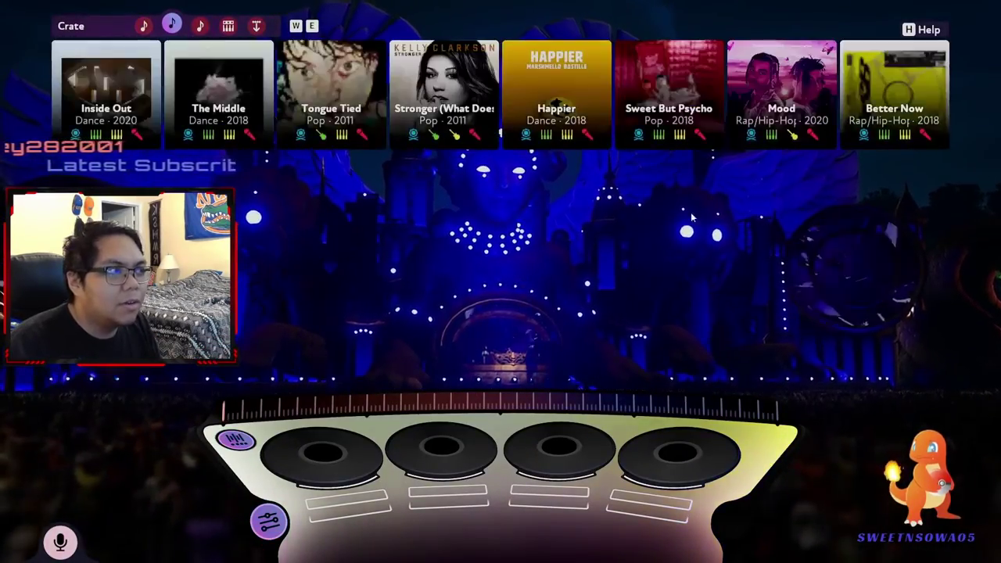
key(e)
key(z)
key(x)
key(c)
key(v)
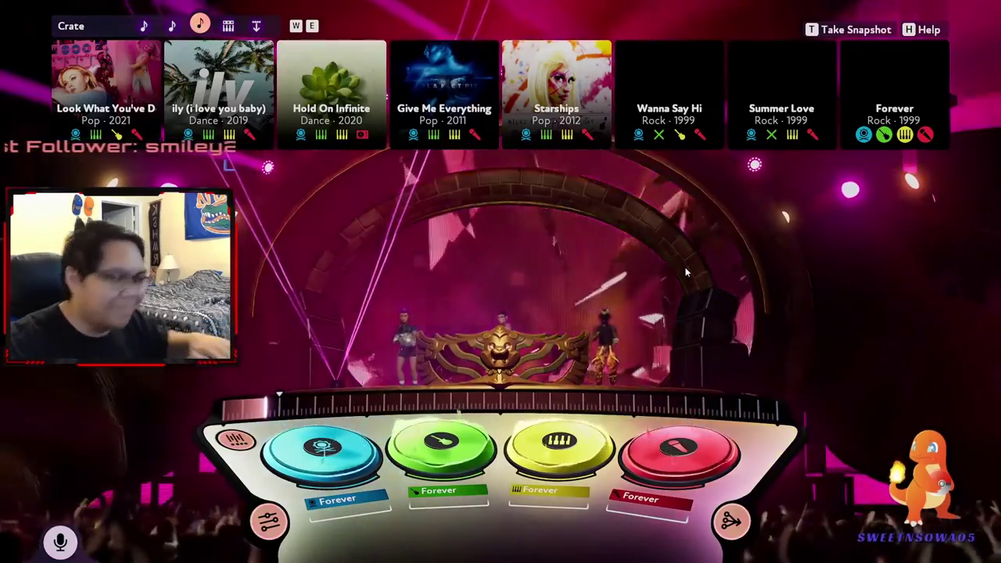
- Replace the first deck's disc with the beat of Young Dumb & Broke
key(w)
key(w)
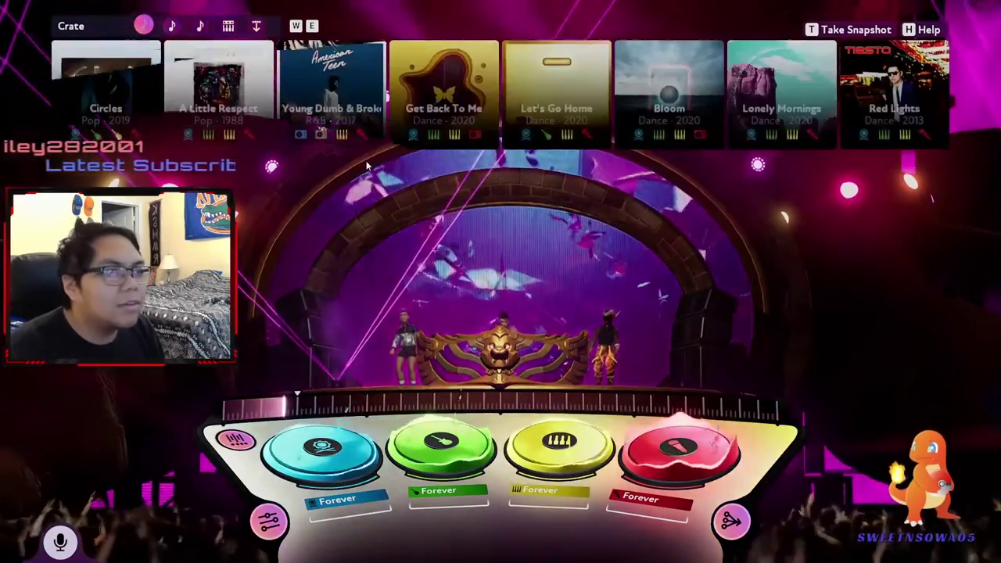
key(e)
key(w)
click(297, 139)
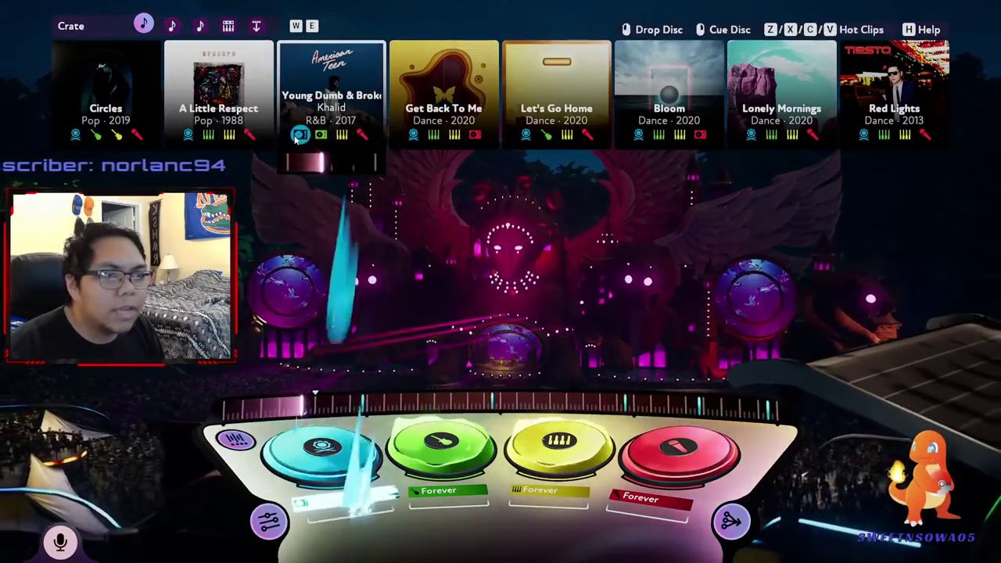
click(297, 136)
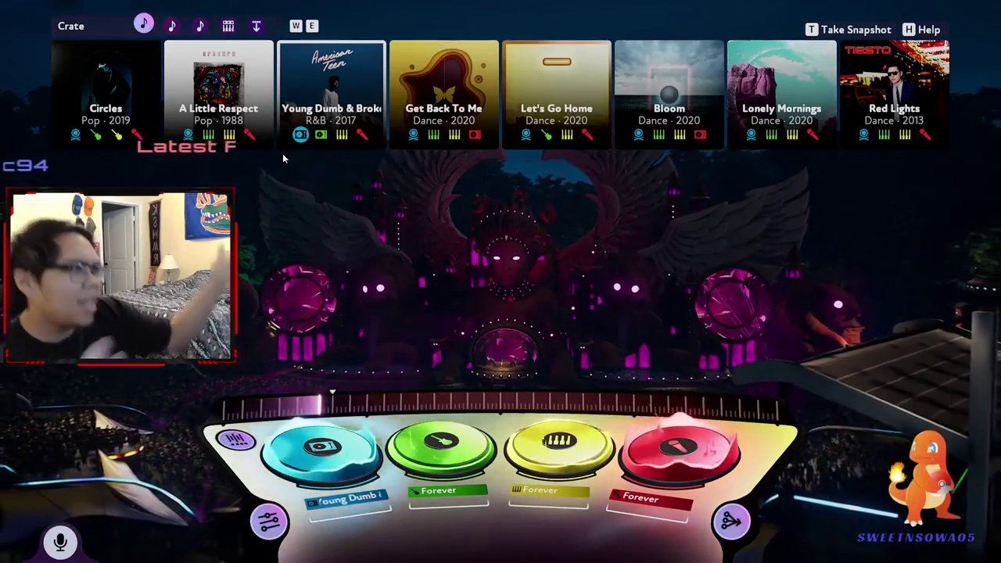
- Cue and play Forever's beat on the first deck, and swap in the beat of Hold On Infinite
key(e)
key(e)
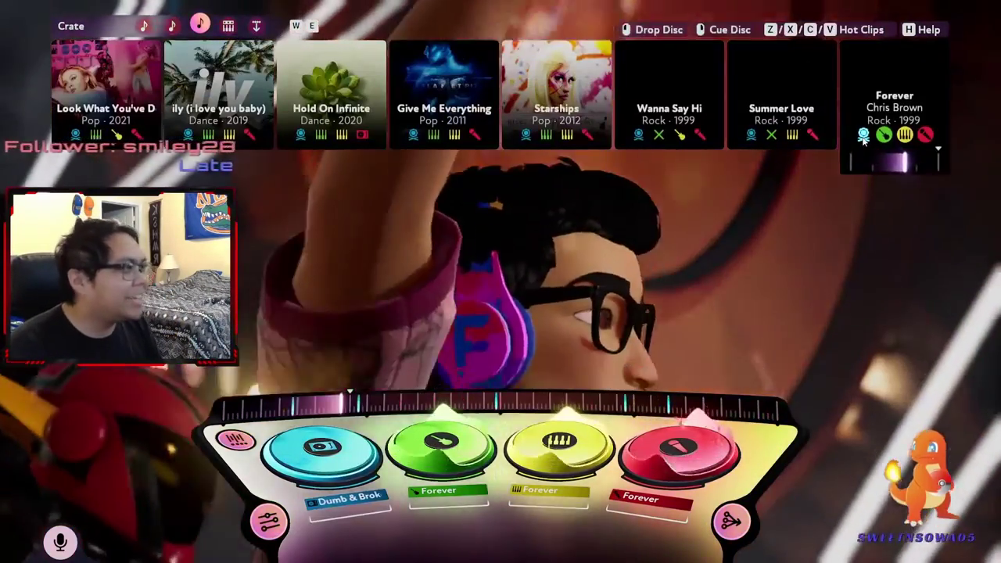
right_click(864, 136)
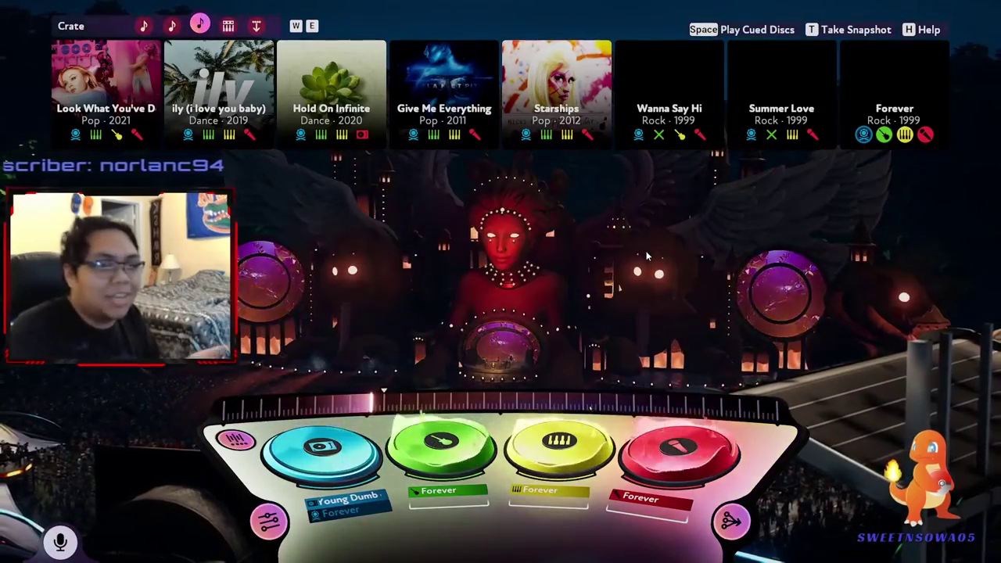
key(space)
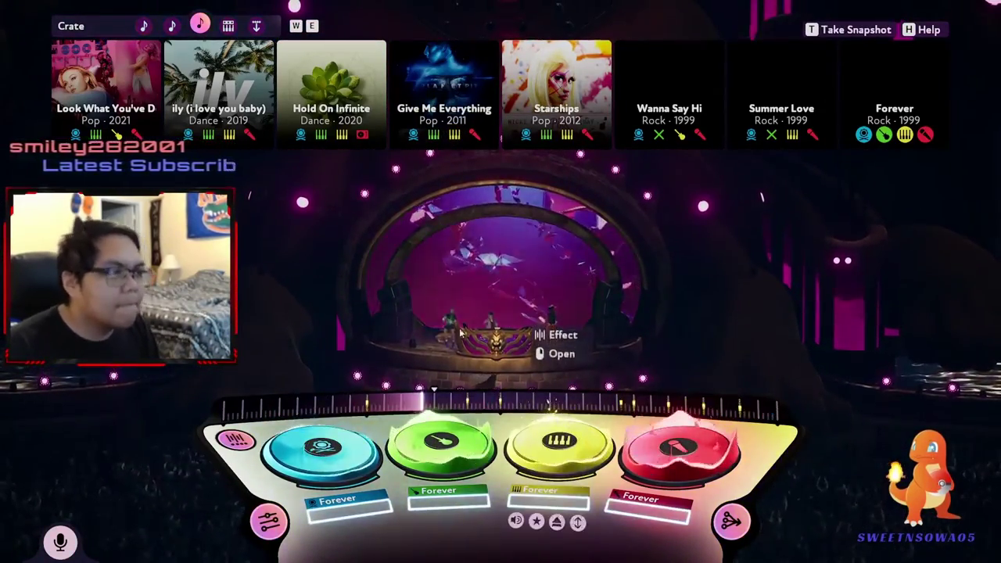
click(301, 134)
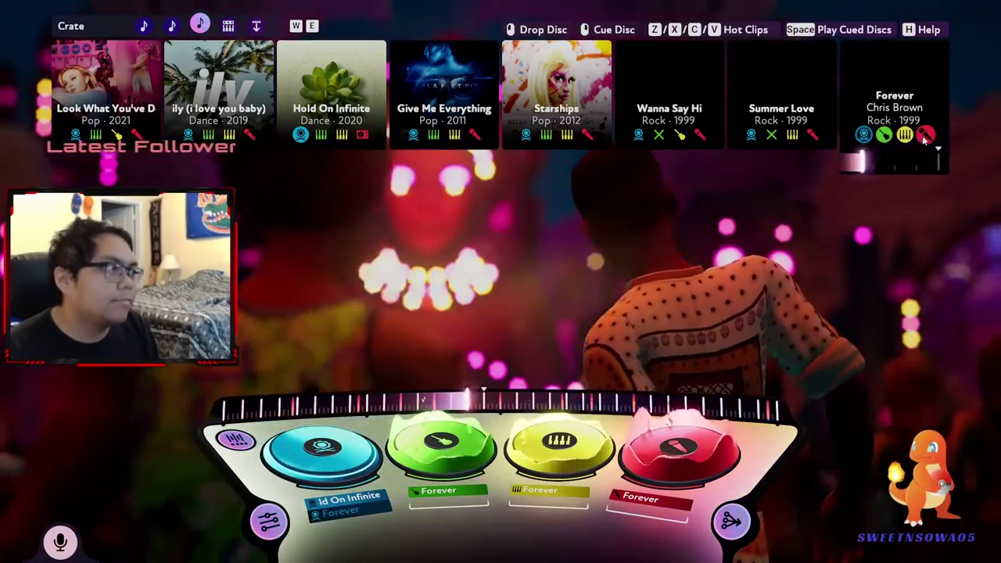
drag(926, 134, 446, 454)
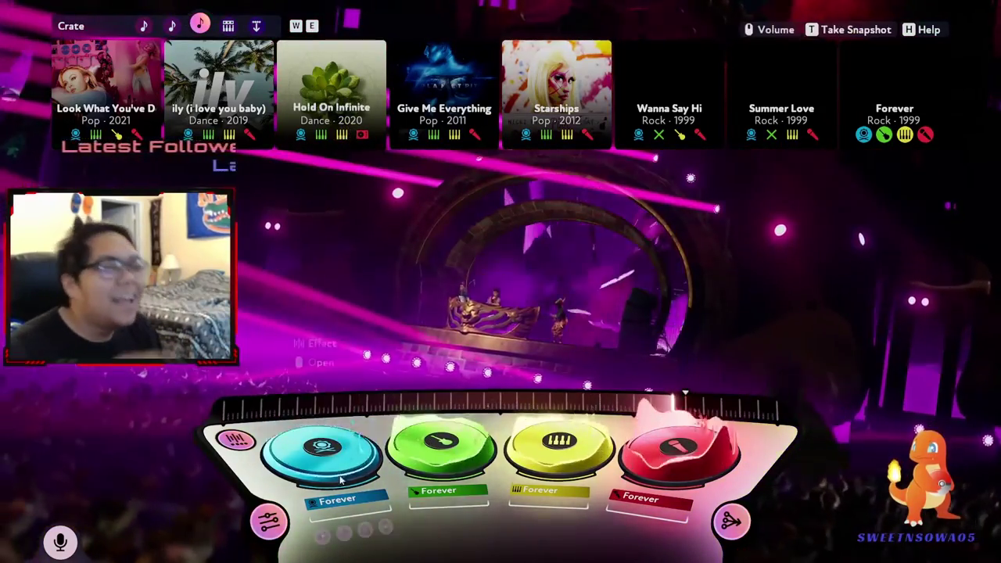
- Try the mix in the key of F, set the key back to B, and close the tempo and key settings
click(269, 522)
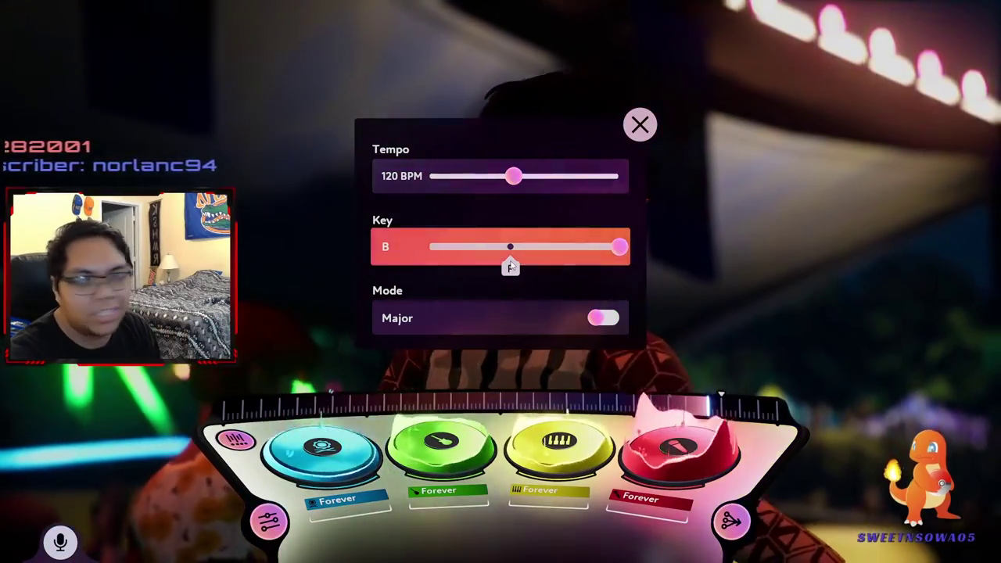
click(512, 264)
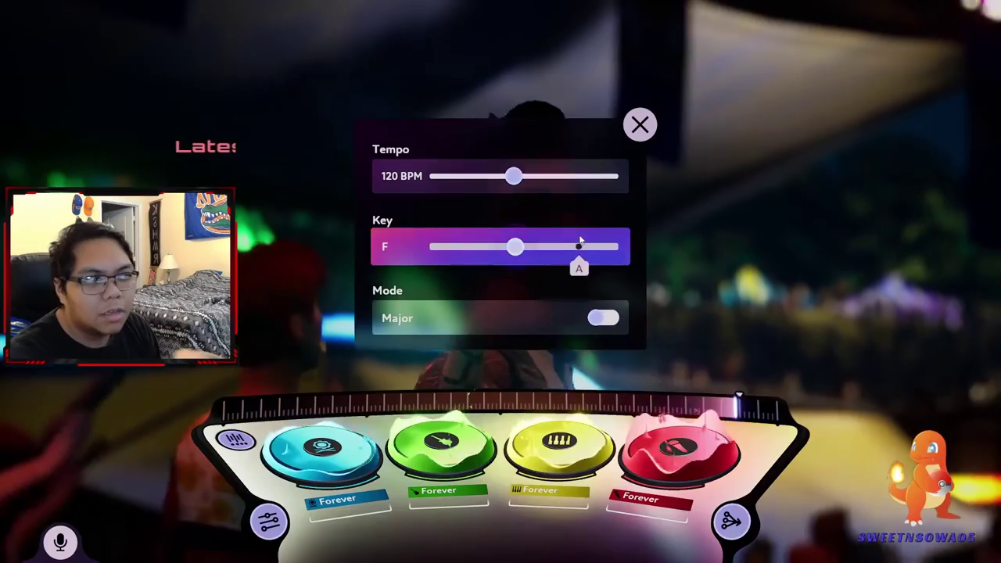
drag(579, 241, 652, 243)
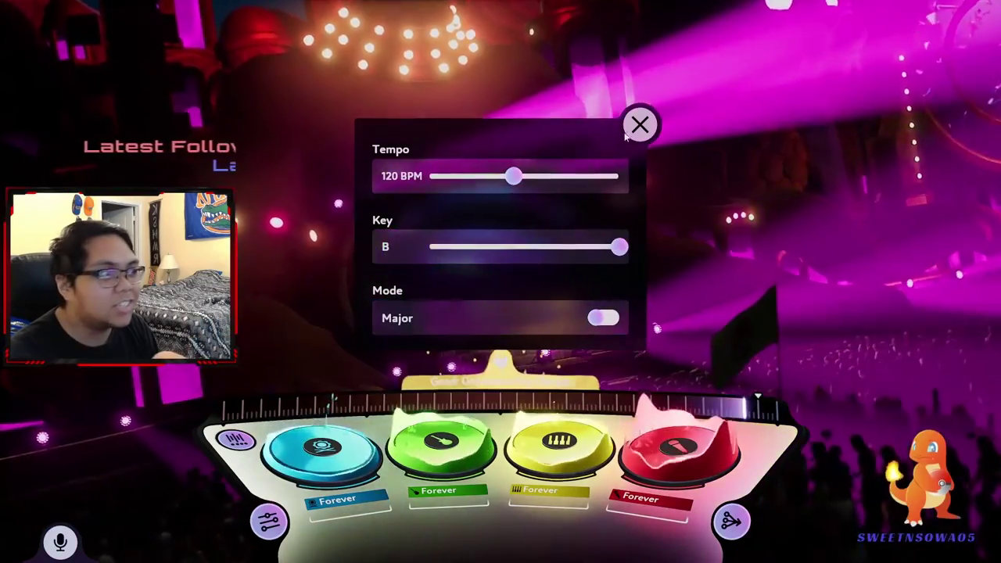
click(640, 125)
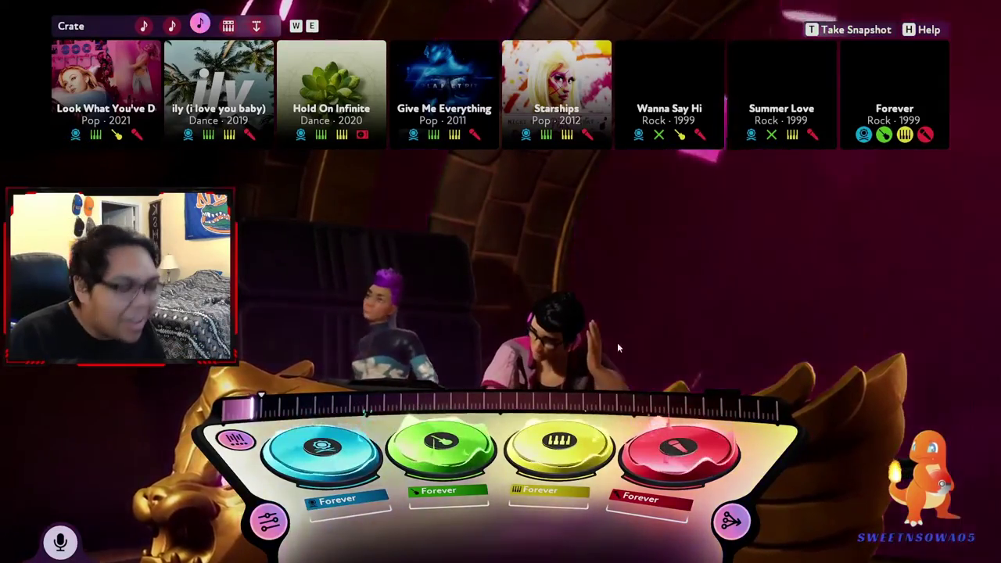
- Close the Fuser game from the desktop
key(super)
right_click(525, 554)
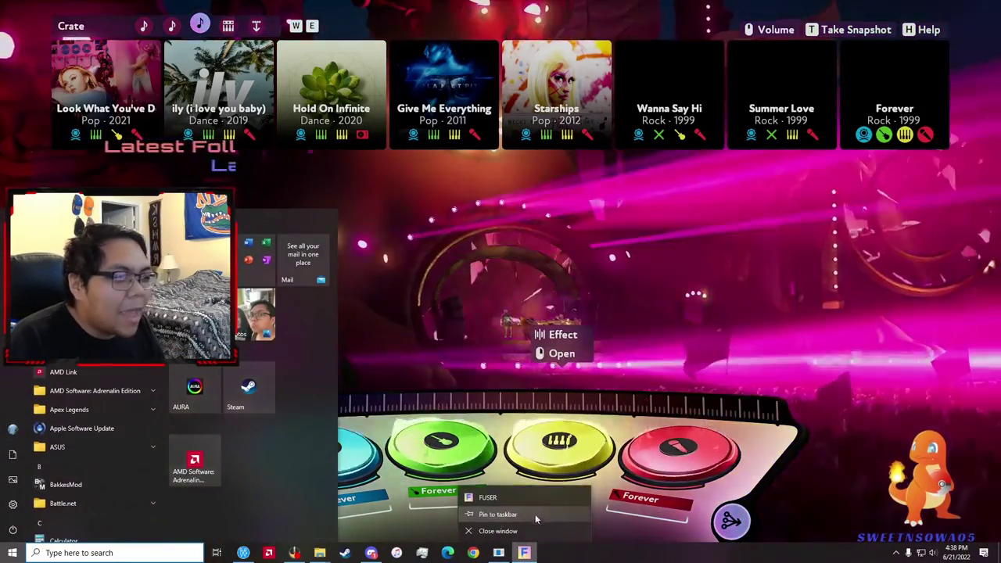
click(541, 535)
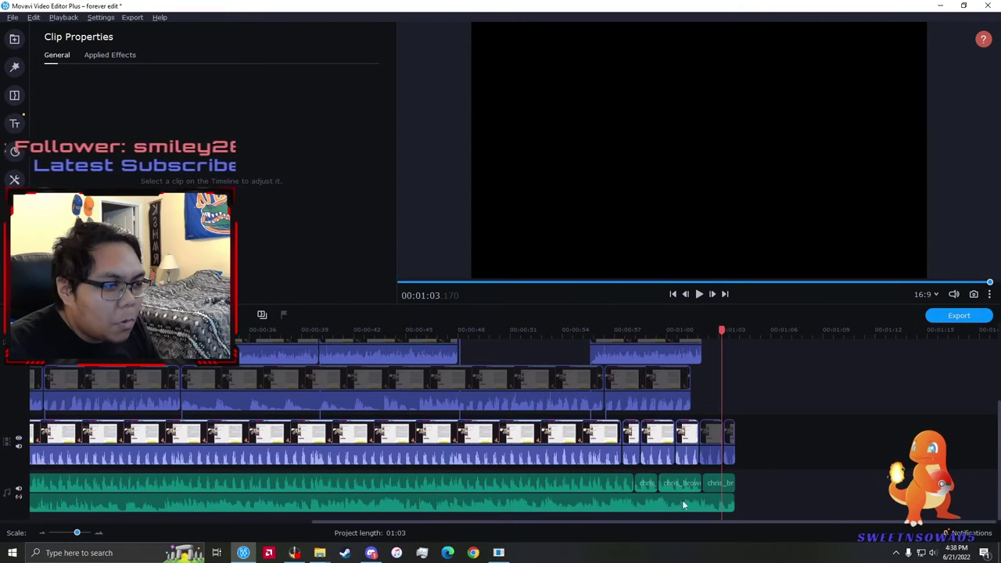
- Extend the last instrumental clip on the audio track to about 1:04.6 and unmute it
click(721, 484)
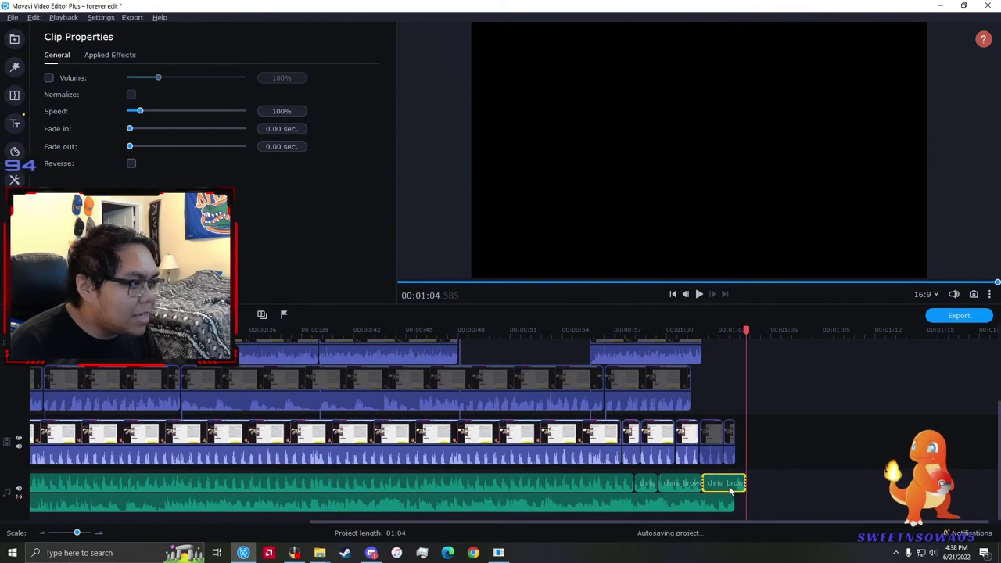
right_click(737, 488)
click(787, 302)
key(space)
scroll(721, 485, up, 2)
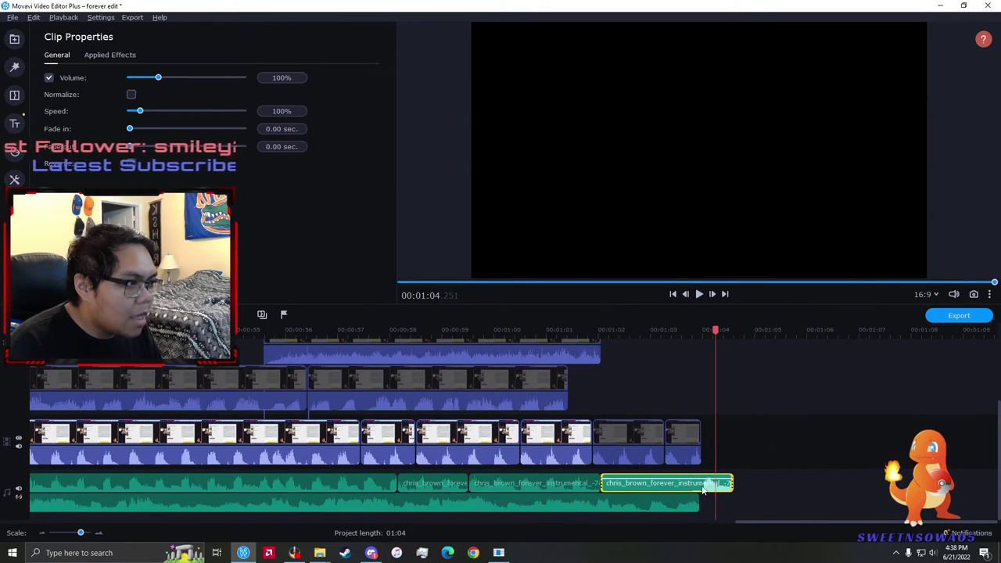
- Split the last instrumental clip at 00:01:04.010 and delete the leftover piece after the cut
scroll(705, 495, up, 2)
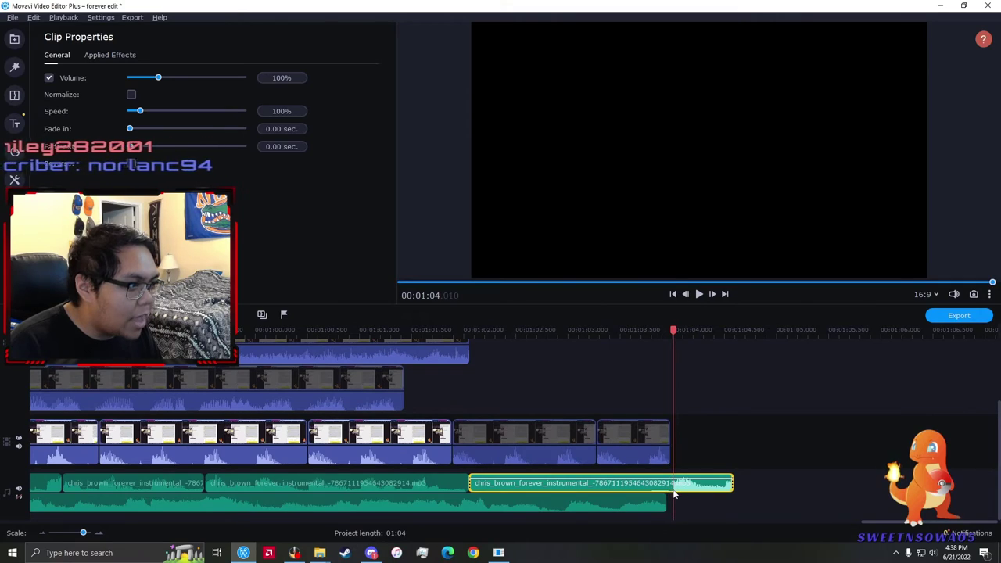
key(ctrl+b)
click(695, 481)
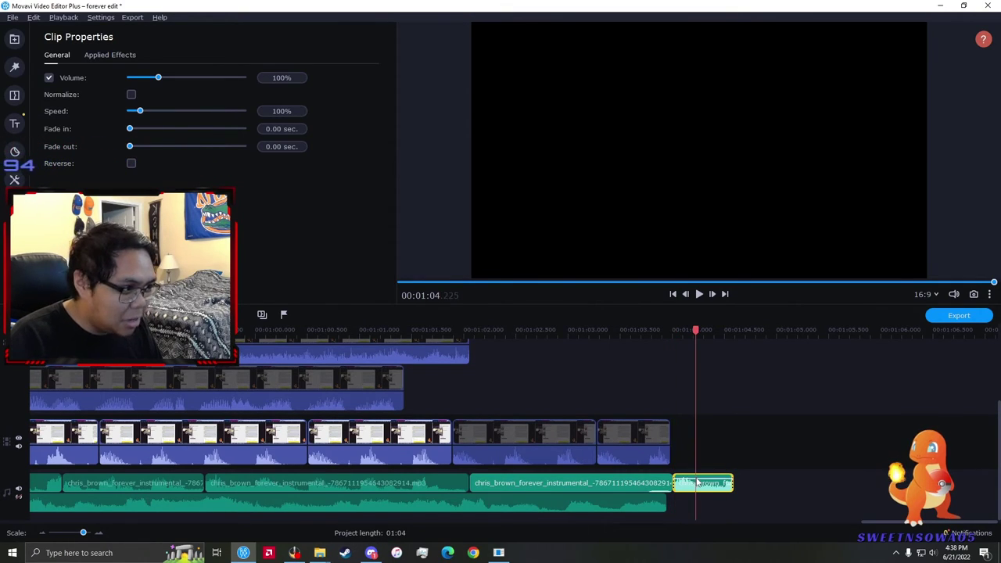
key(Delete)
- Mute all the clips on the main video track
scroll(730, 461, down, 2)
scroll(730, 460, down, 1)
drag(773, 447, 398, 433)
right_click(445, 431)
click(479, 234)
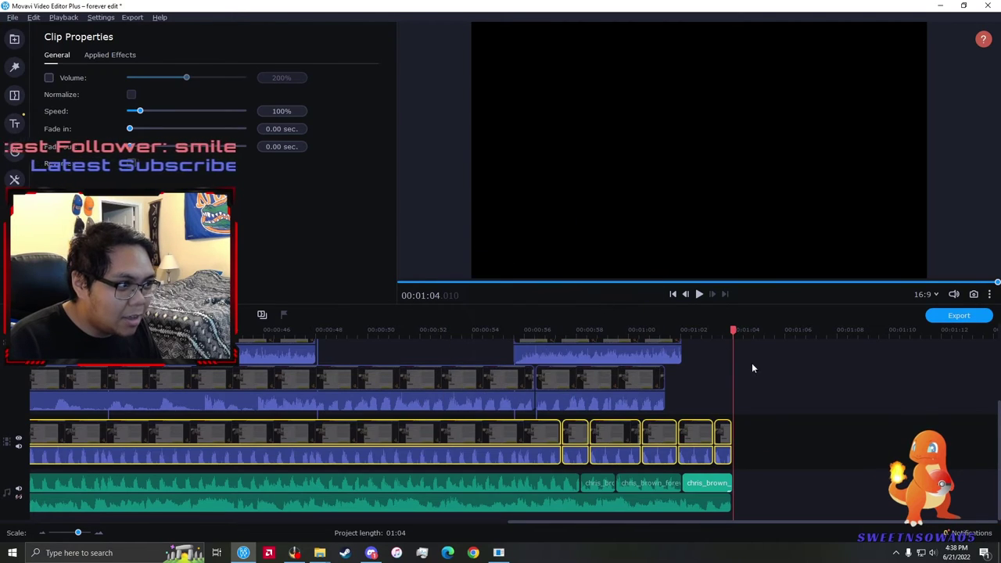
- Unmute the clips on the overlay track two rows above the main video track
scroll(721, 413, down, 1)
scroll(720, 413, up, 1)
drag(785, 401, 299, 353)
right_click(492, 392)
click(531, 190)
click(810, 420)
scroll(810, 420, down, 1)
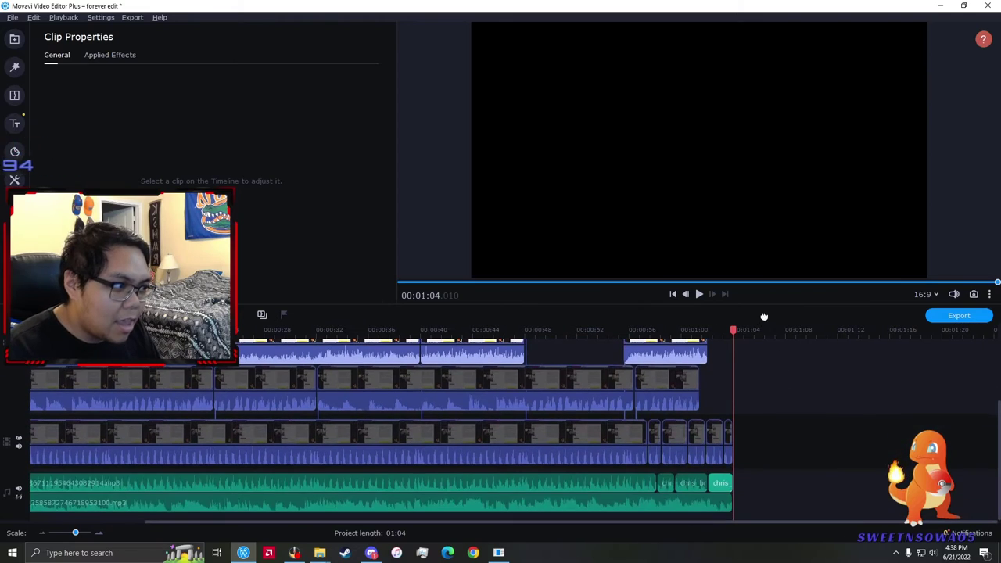
- Export the timeline as OGG audio titled "forever yellow" and close the save confirmation
click(949, 317)
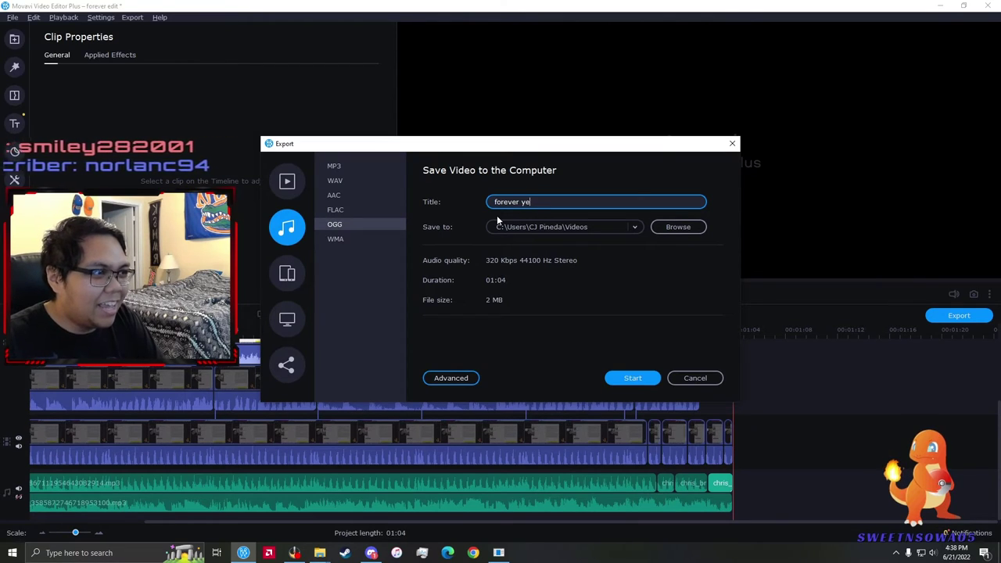
text(forever yellow)
key(Return)
key(Return)
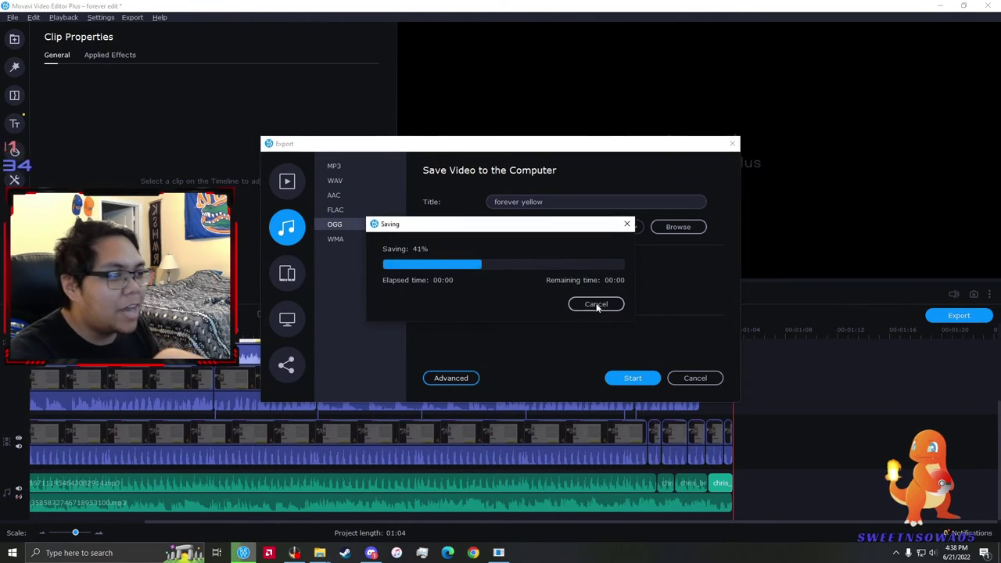
click(597, 298)
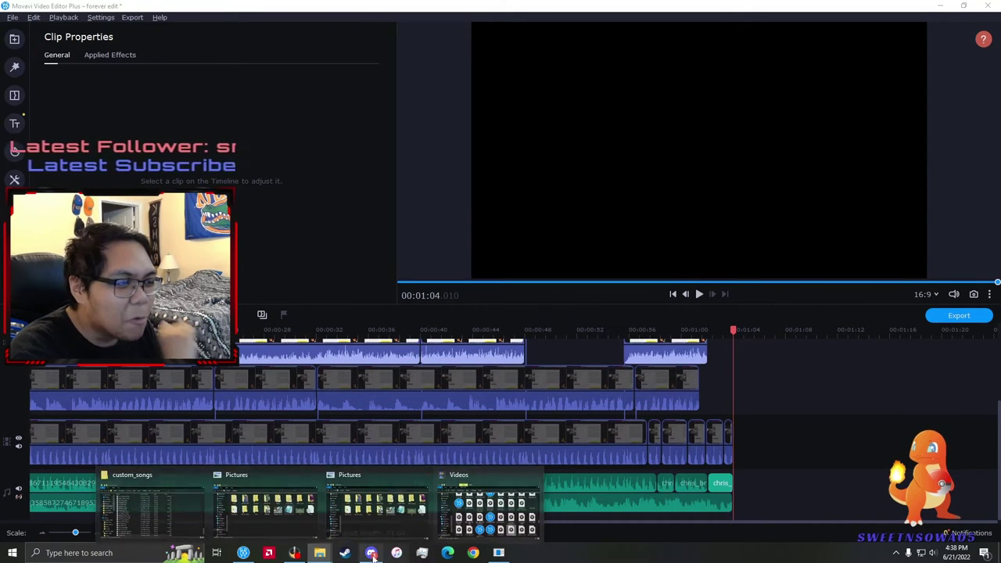
- Switch to Fuser Custom Song Creator and replace the Loop cell's primary audio with "forever yellow" from the Videos folder
mouse_move(316, 554)
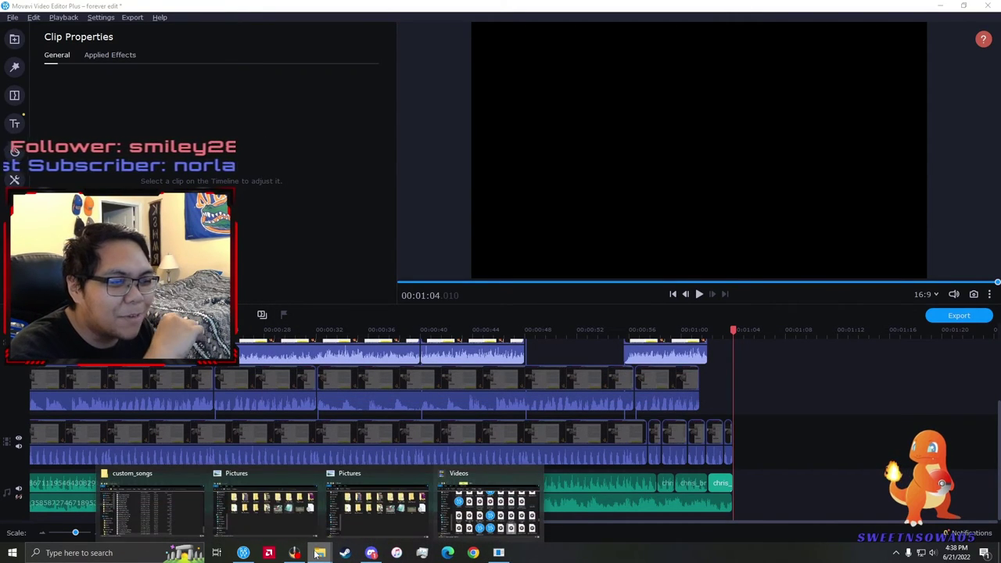
click(501, 553)
click(304, 162)
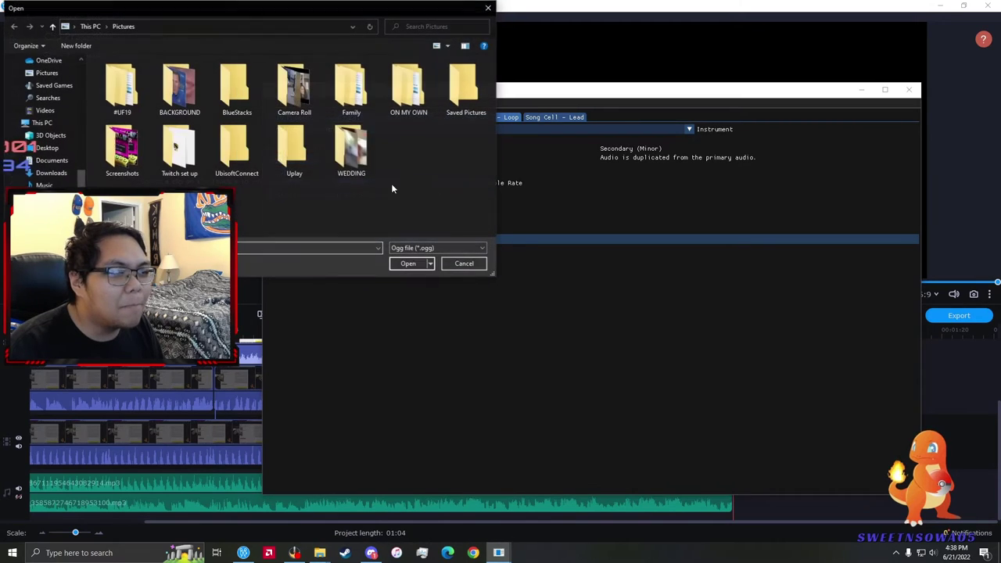
click(45, 111)
scroll(269, 160, down, 3)
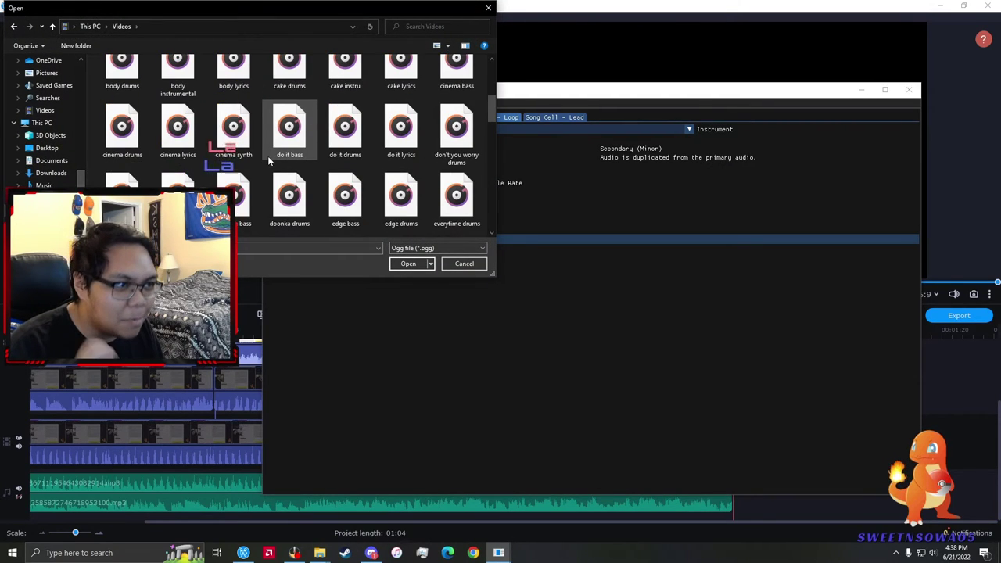
scroll(289, 202, down, 1)
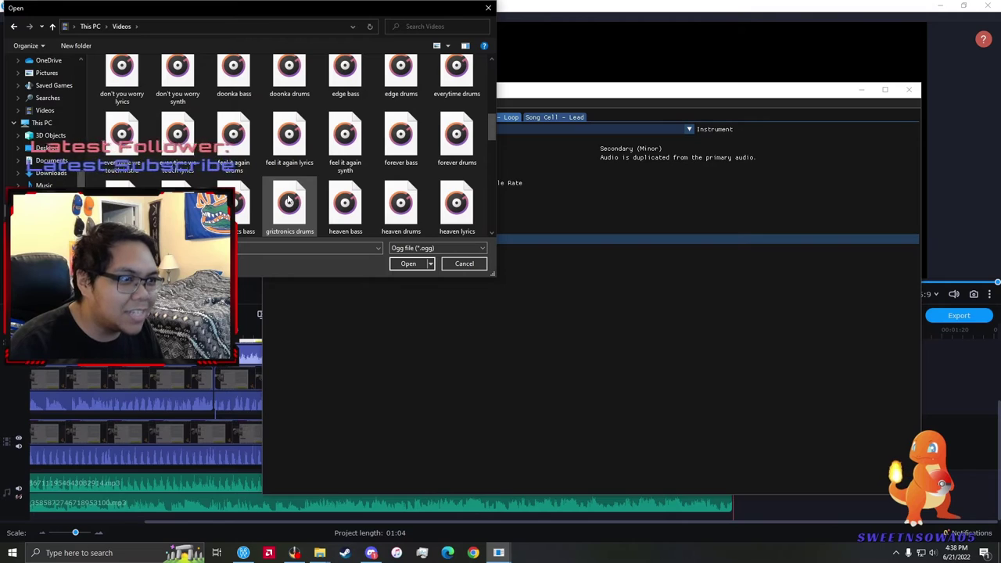
click(338, 166)
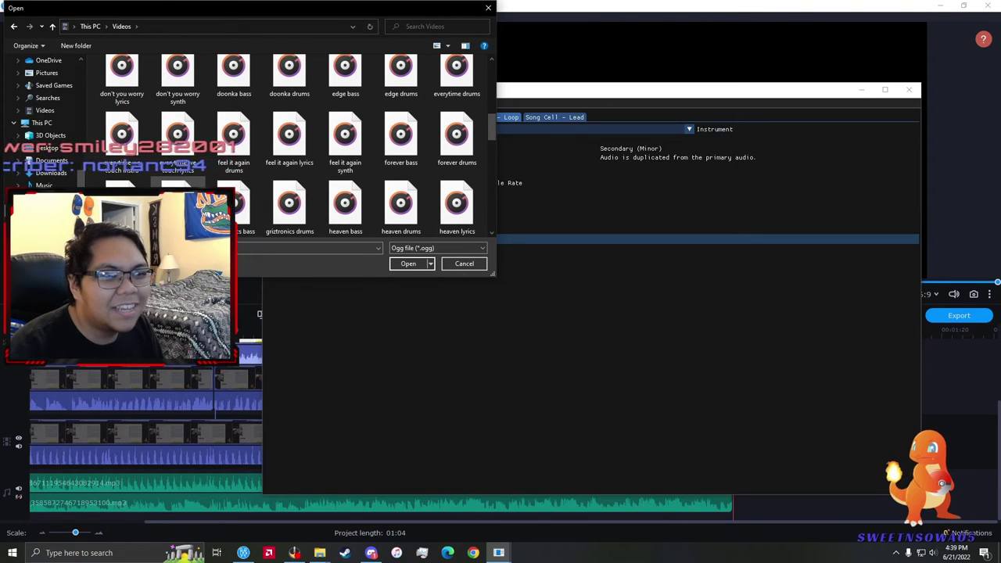
double_click(178, 205)
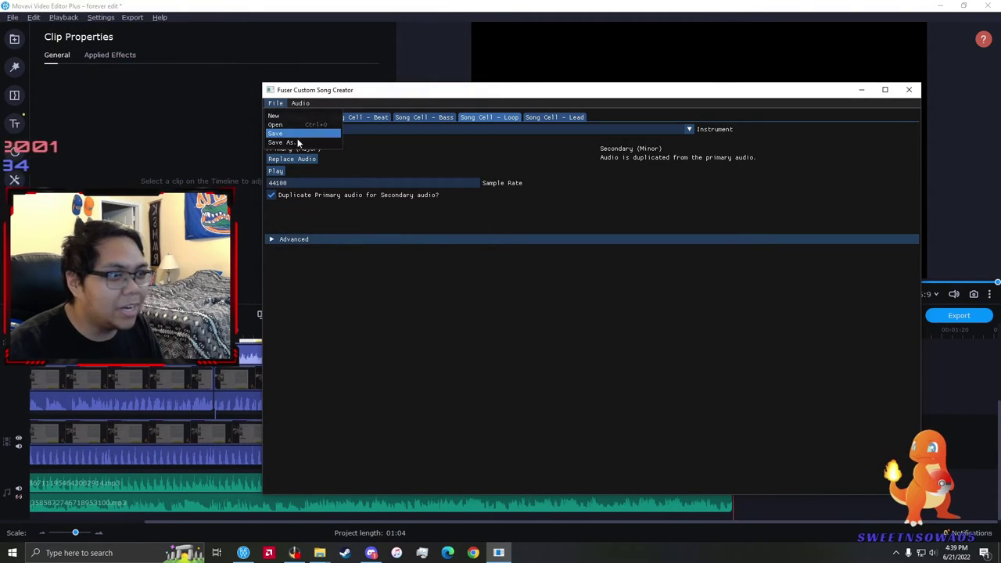
- Save the custom song to Pictures and move its two Forever_P files into custom_songs, replacing the existing ones
click(298, 143)
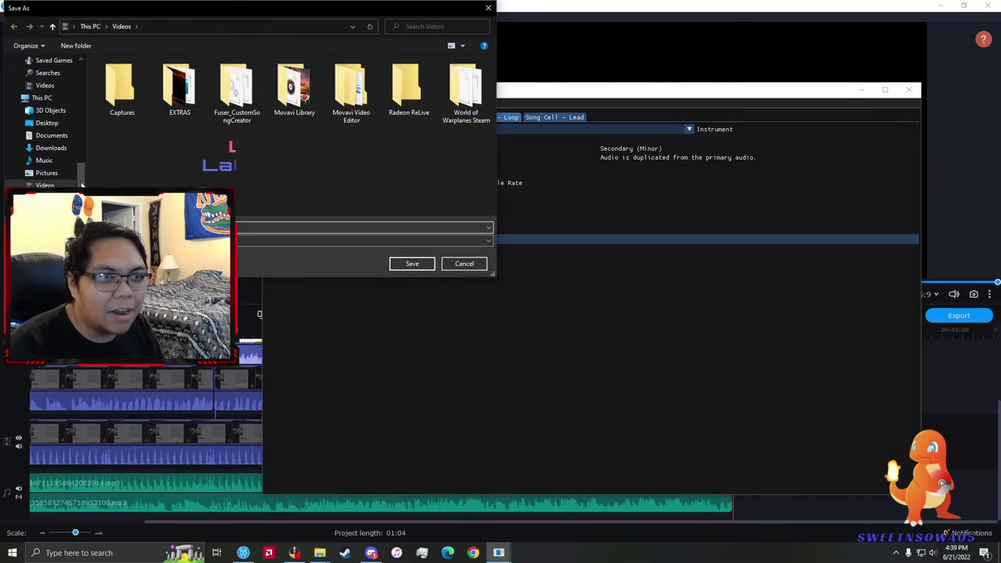
click(400, 267)
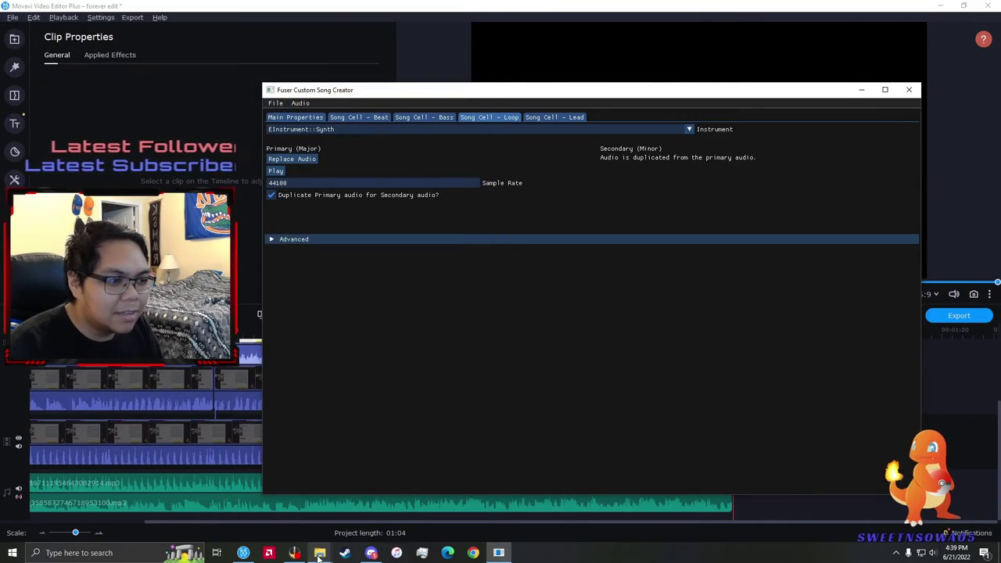
mouse_move(319, 557)
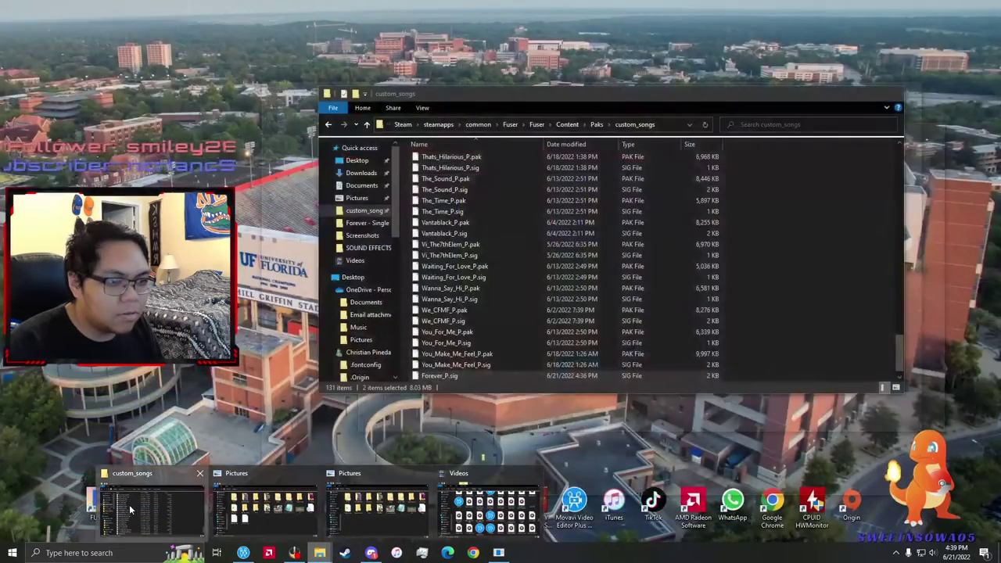
click(129, 505)
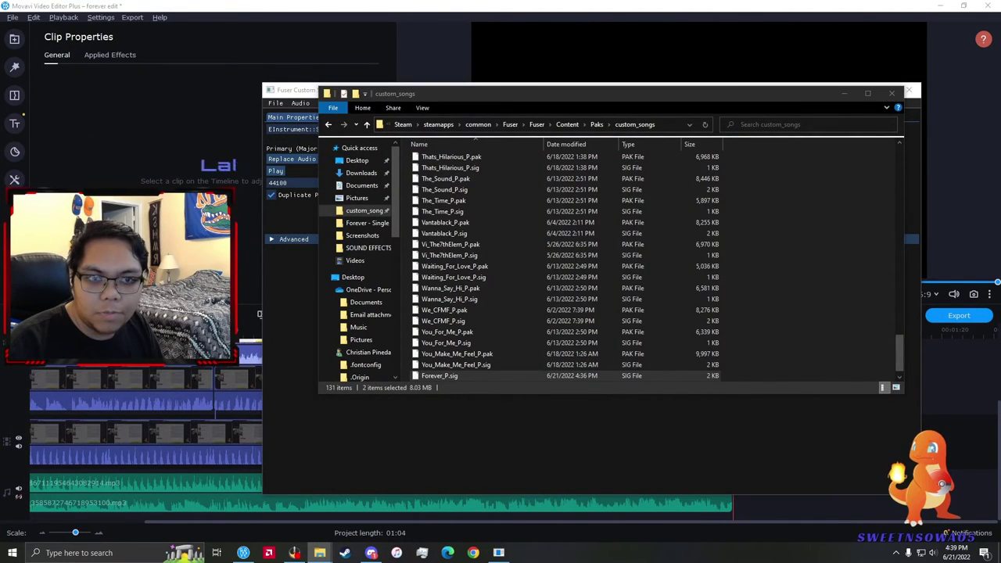
drag(478, 278, 493, 267)
click(480, 195)
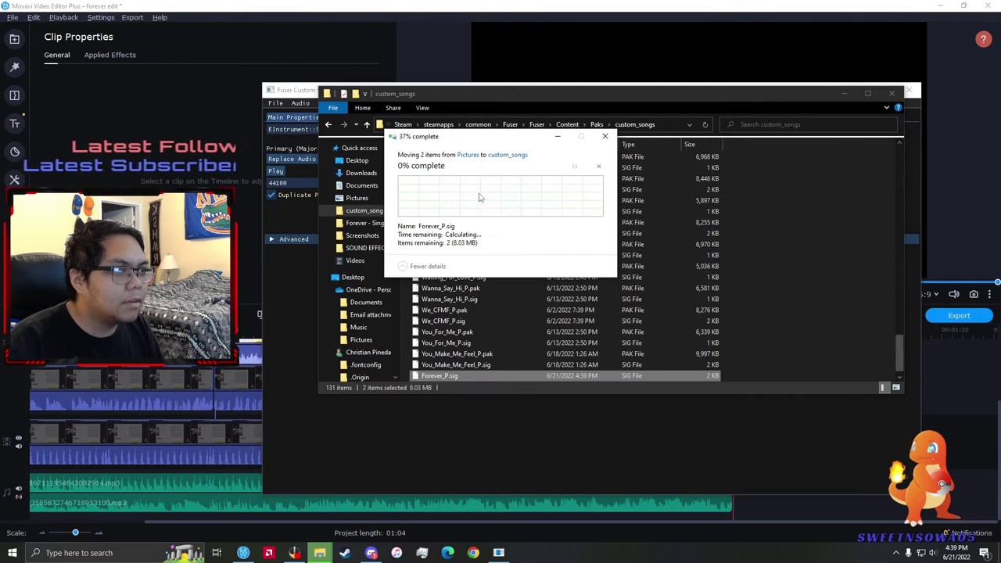
- Find and launch the Fuser game
click(112, 553)
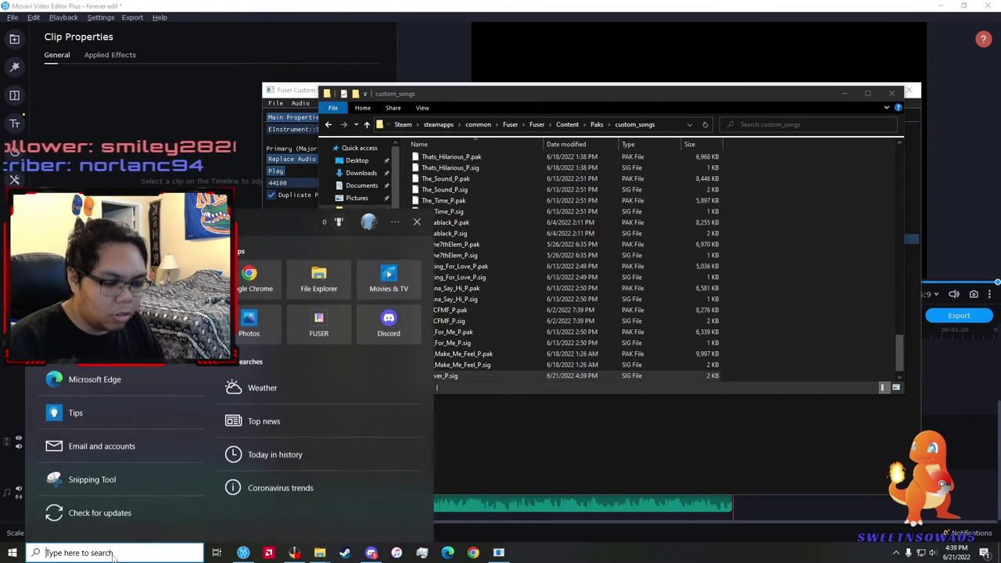
text(fuser)
key(Return)
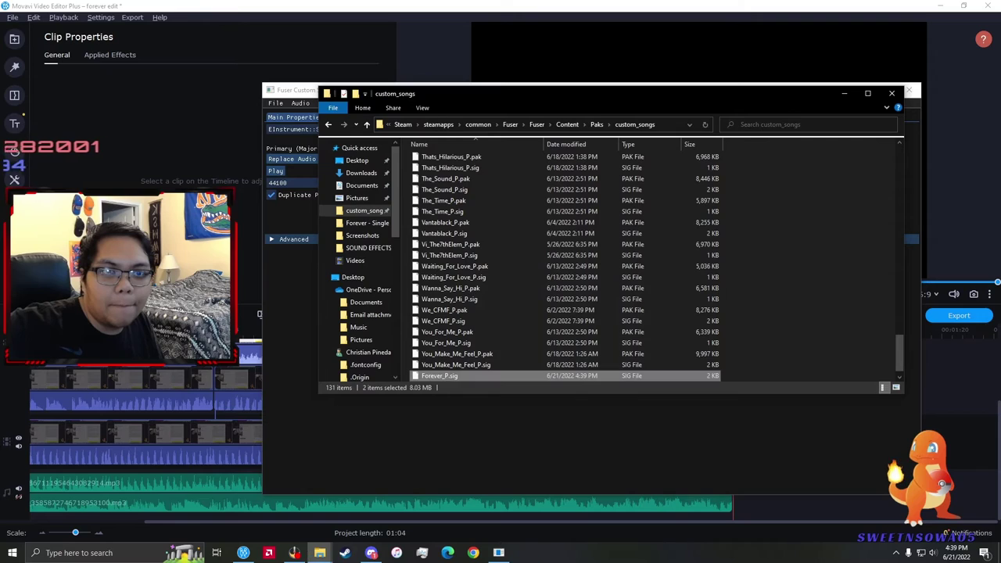